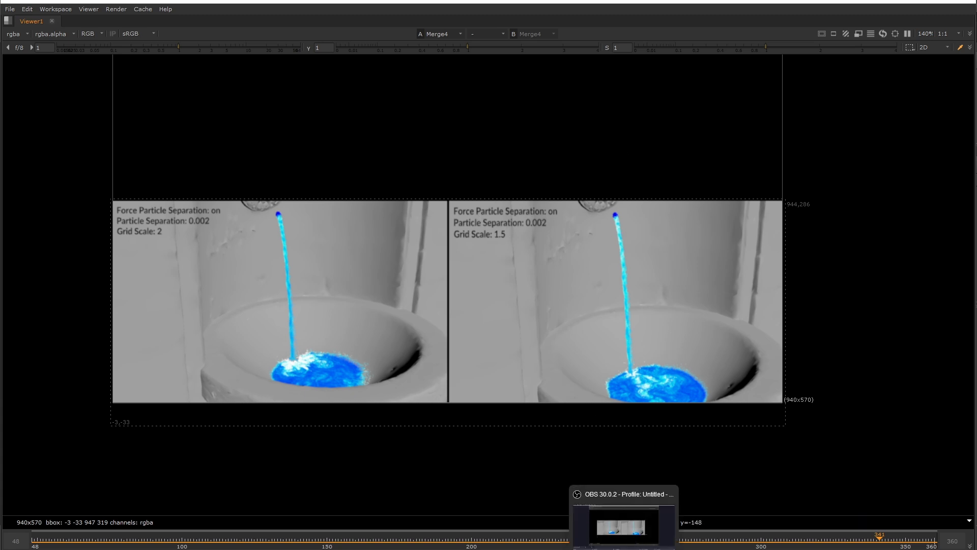
Step: Switch to Houdini and examine the brunnen_fx network's geometry preparation and collision preparation sections
left_click(559, 549)
scroll(569, 351, "down", 5)
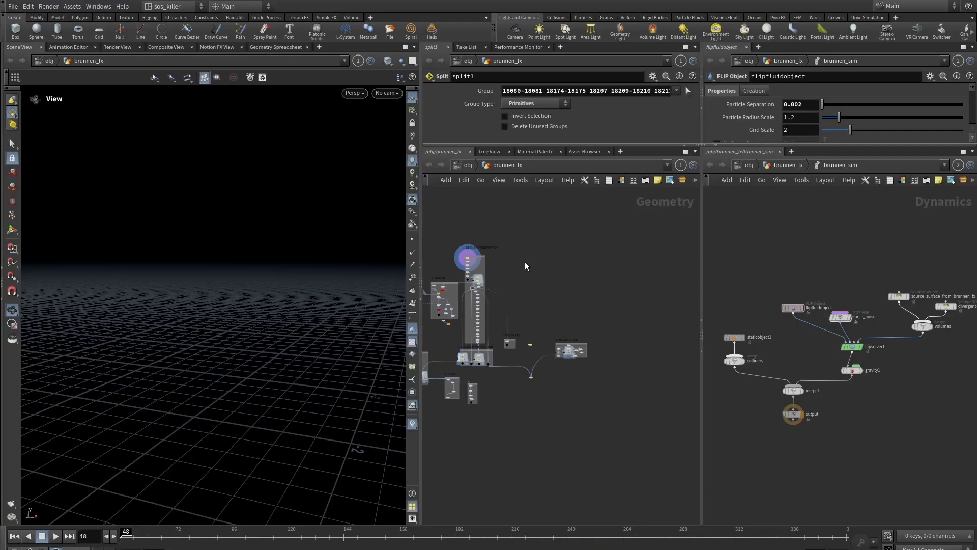
middle_click_drag(458, 244, 552, 321)
scroll(552, 321, "up", 4)
scroll(658, 385, "down", 4)
middle_click_drag(663, 414, 610, 284)
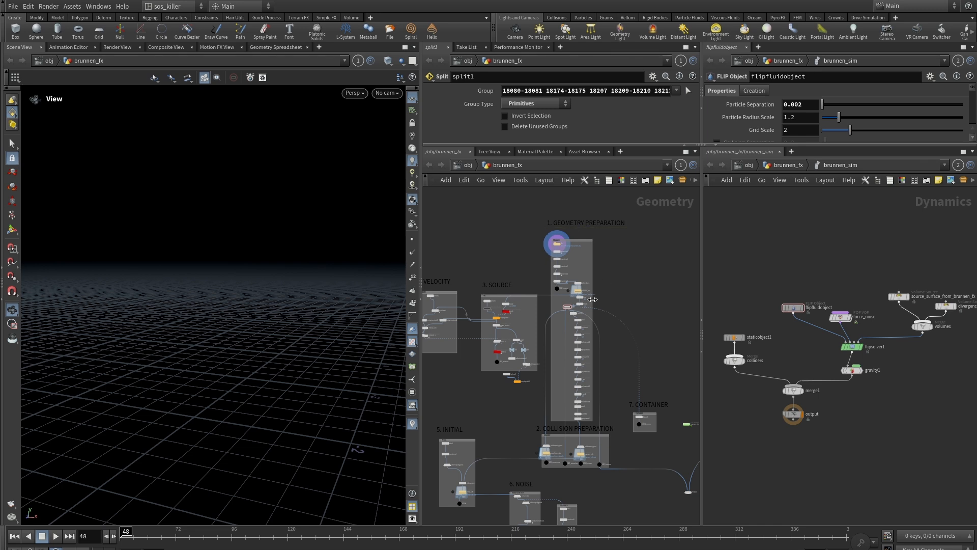
middle_click_drag(622, 386, 645, 310)
scroll(640, 314, "up", 3)
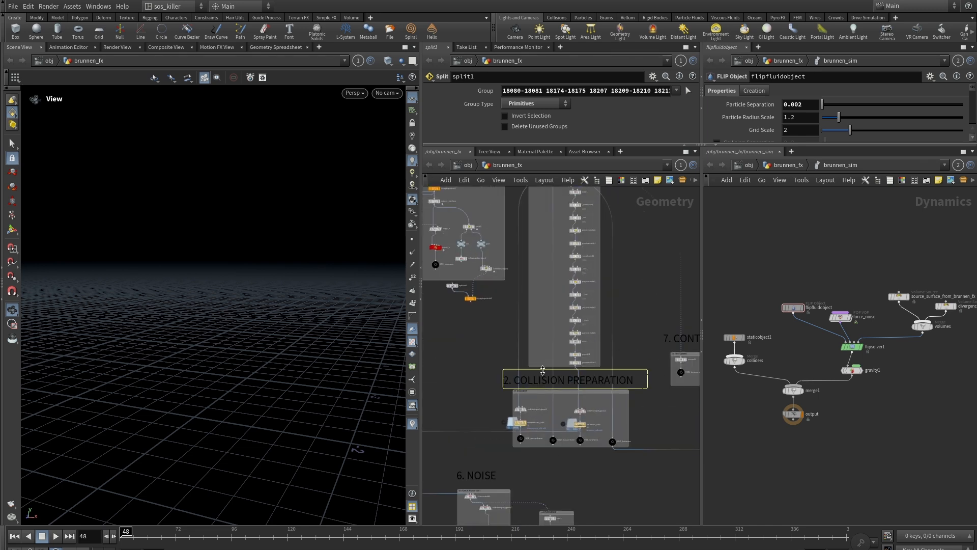
scroll(646, 358, "down", 3)
middle_click_drag(659, 391, 662, 356)
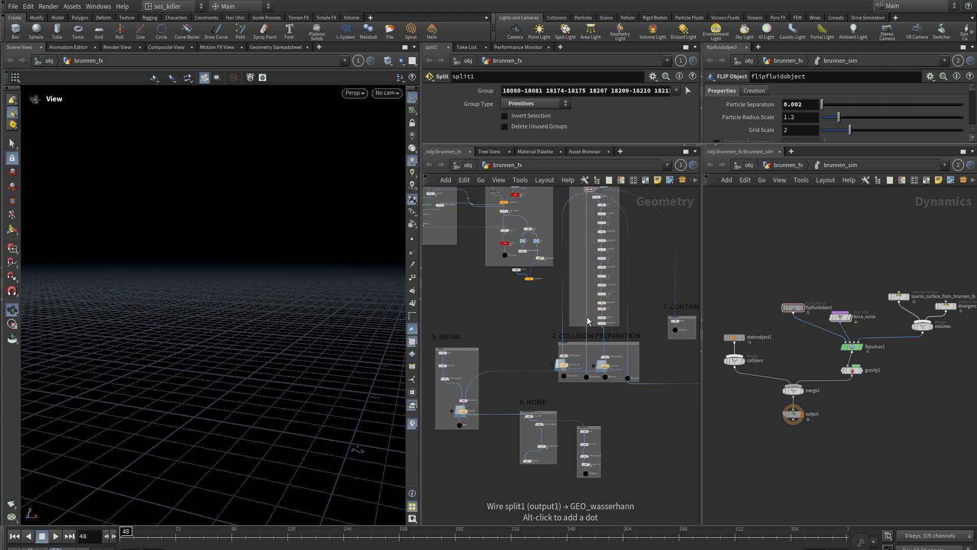
scroll(616, 375, "up", 3)
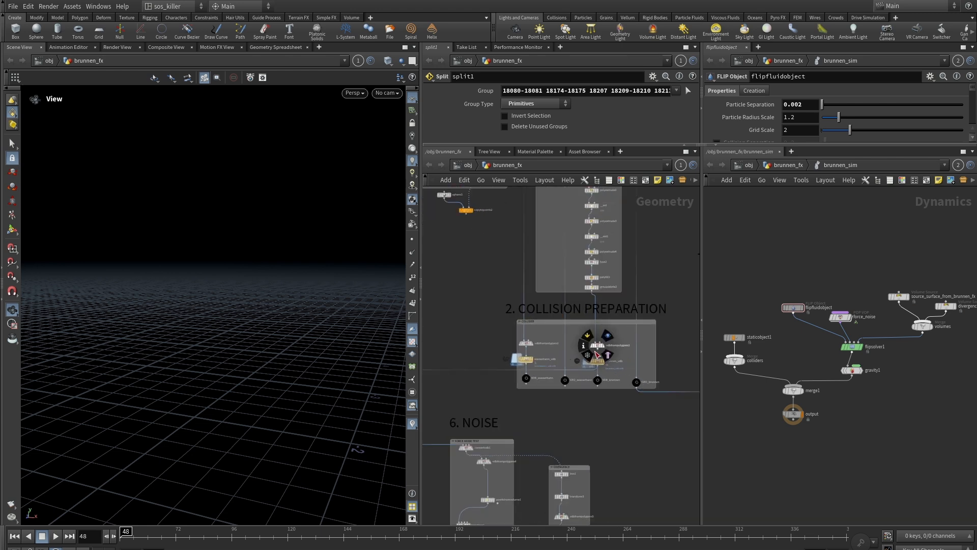
scroll(678, 359, "down", 2)
middle_click_drag(682, 258, 692, 381)
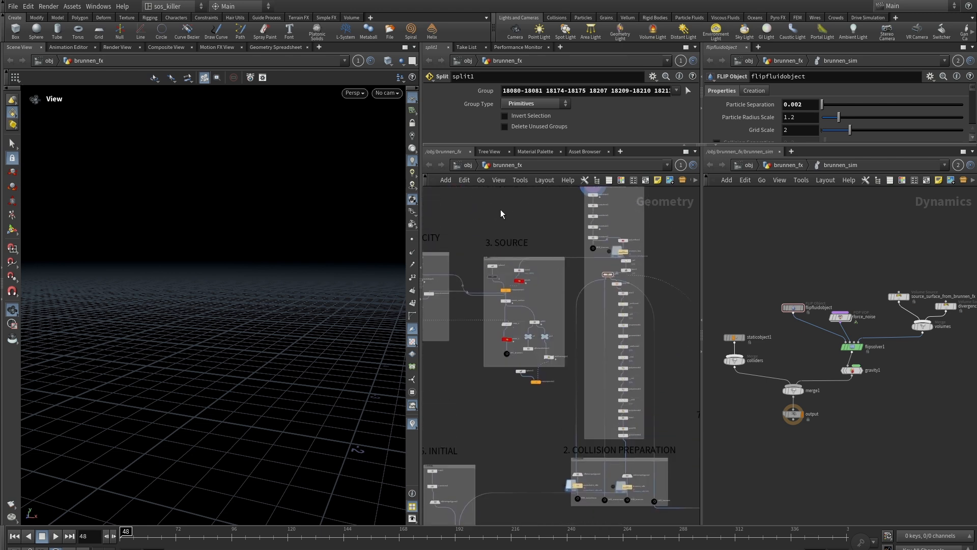
Step: Examine the source, velocity, initial and noise sections of the brunnen_fx network
middle_click_drag(501, 213, 572, 265)
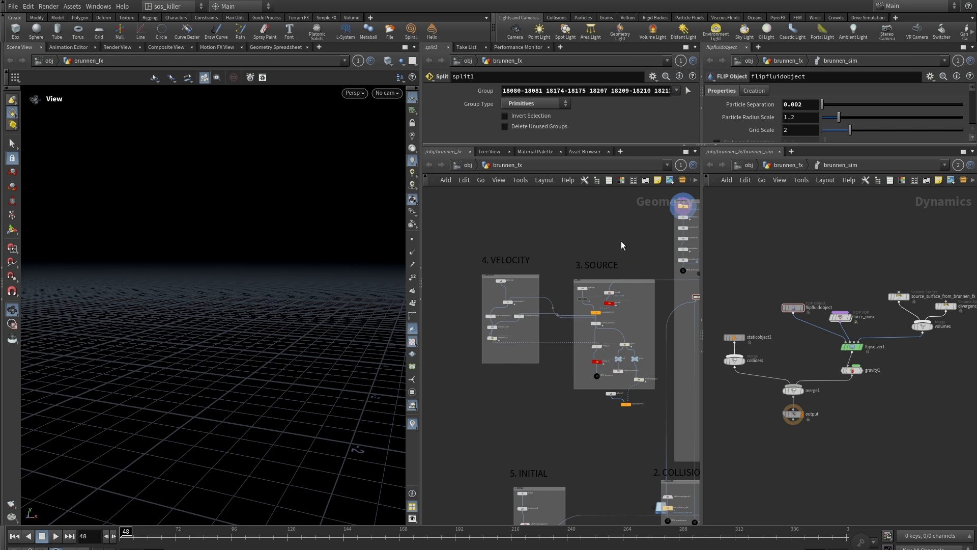
scroll(599, 439, "down", 2)
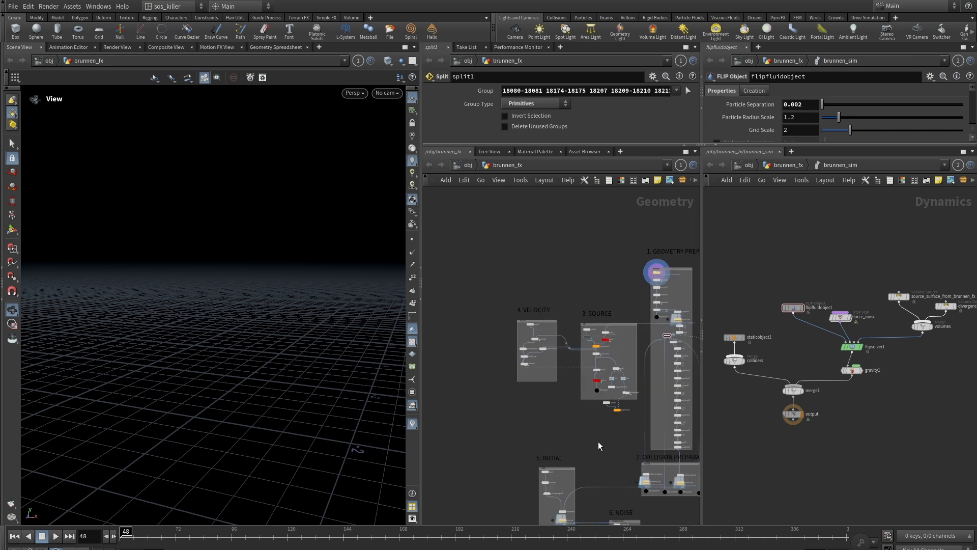
middle_click_drag(599, 442, 586, 290)
scroll(575, 292, "up", 3)
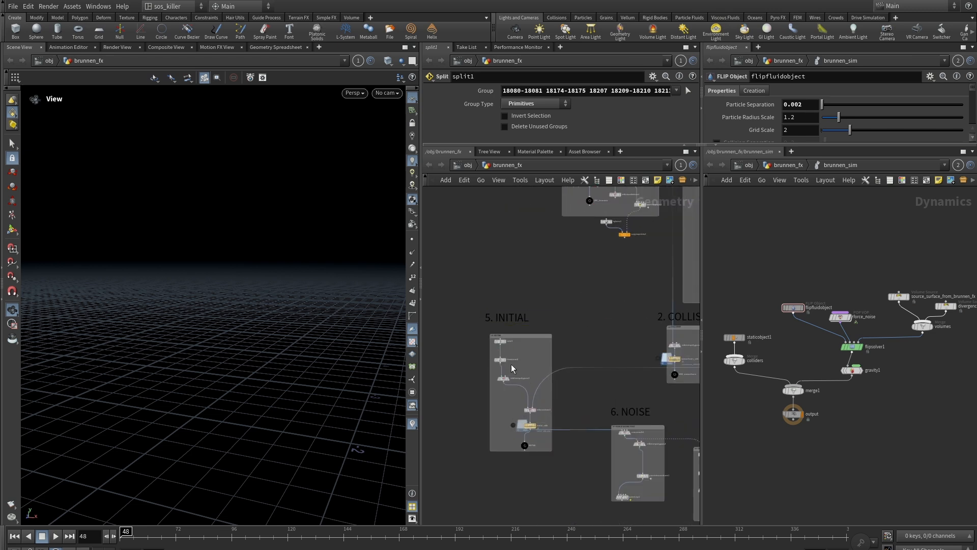
middle_click_drag(599, 335, 546, 226)
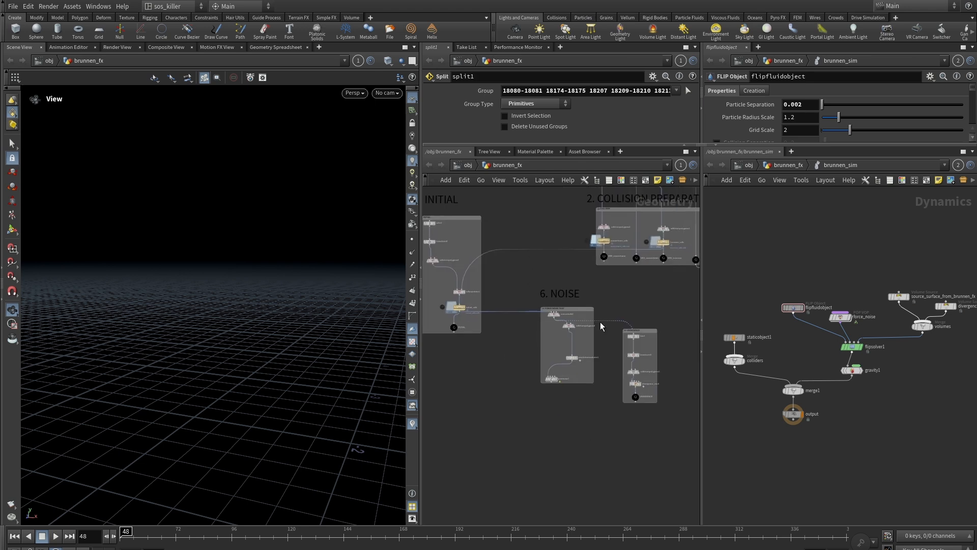
scroll(660, 297, "down", 2)
middle_click_drag(660, 297, 441, 346)
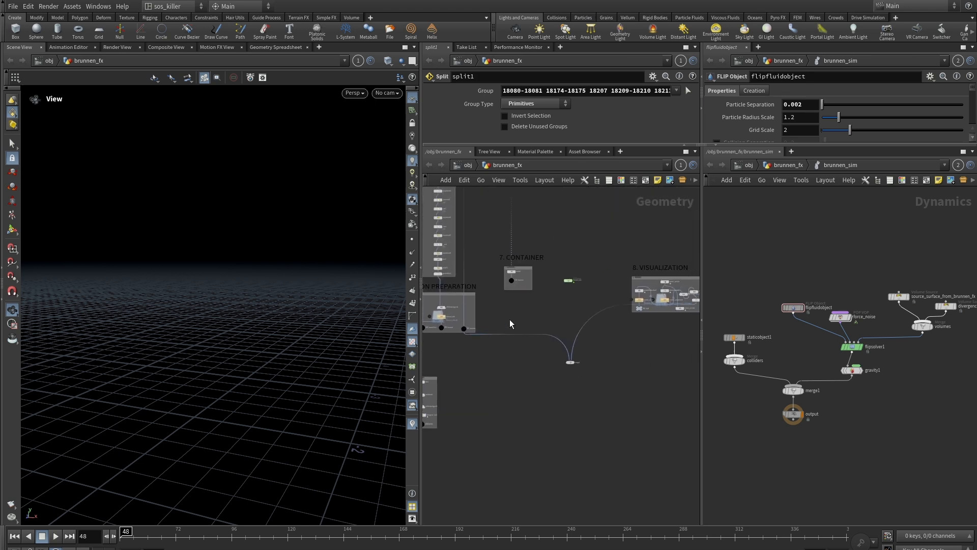
Step: Examine the container and visualization sections of the brunnen_fx network
middle_click_drag(525, 303, 523, 335)
scroll(522, 334, "up", 2)
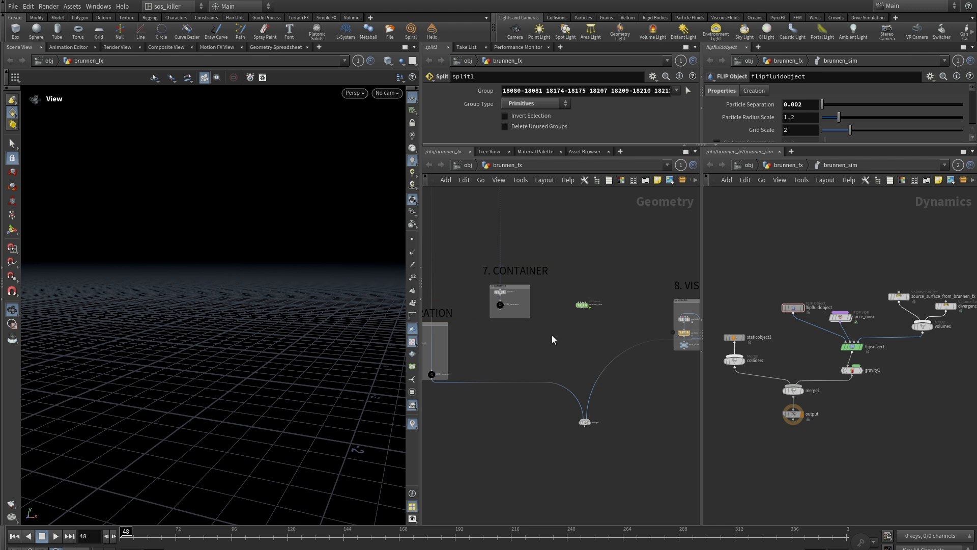
middle_click_drag(614, 332, 472, 329)
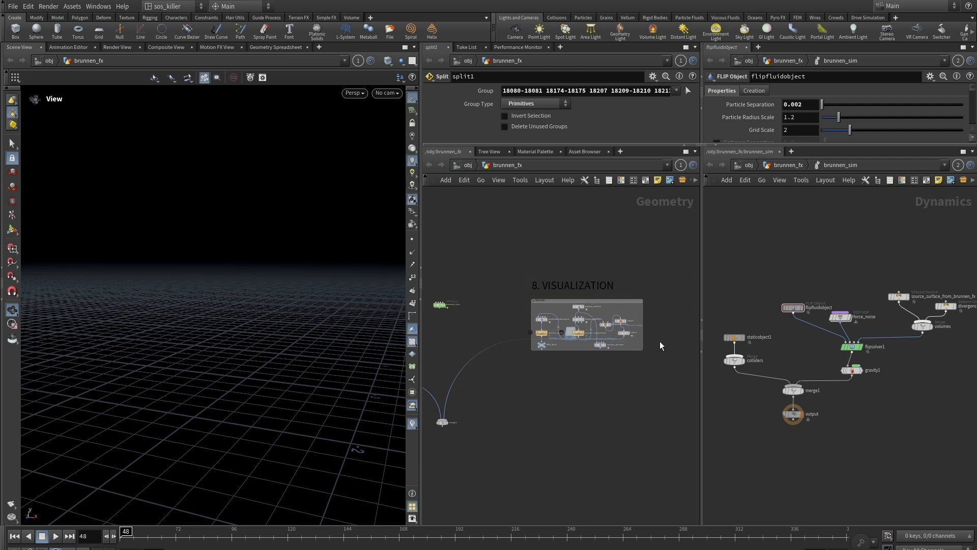
scroll(663, 310, "up", 3)
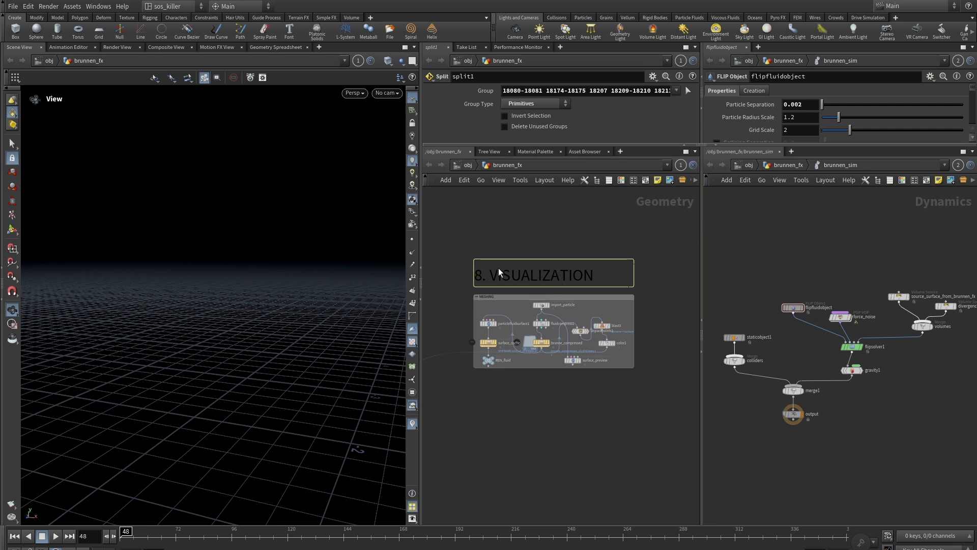
middle_click_drag(665, 371, 666, 323)
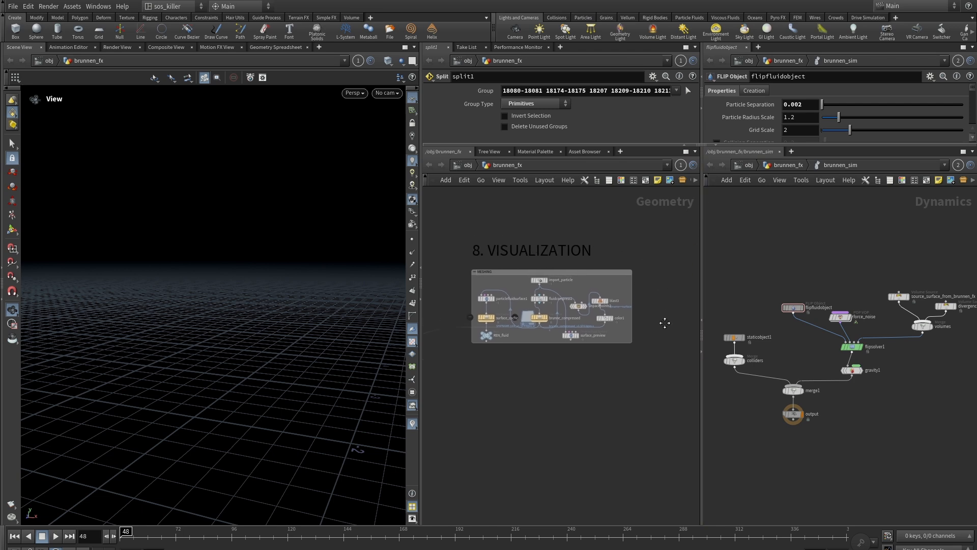
scroll(662, 315, "up", 2)
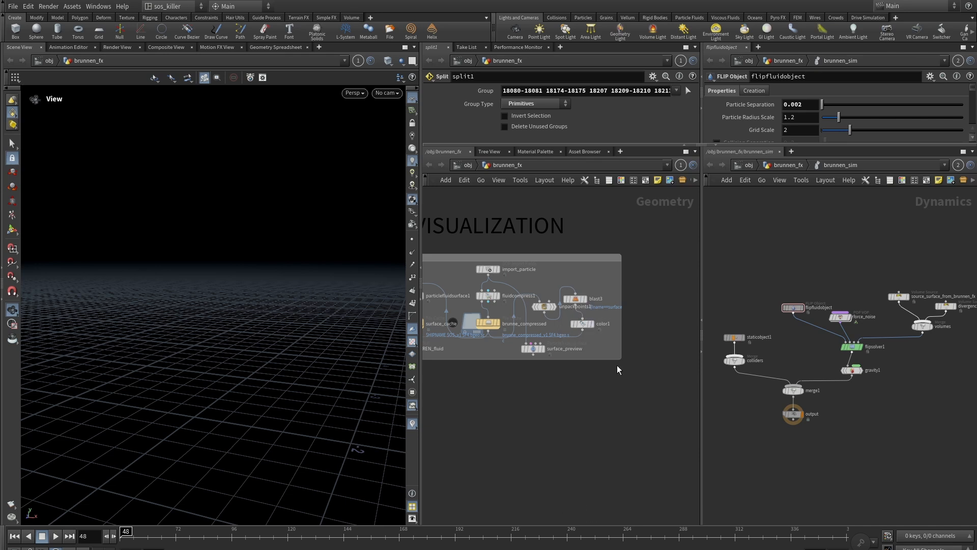
scroll(613, 361, "down", 4)
Step: Display the file1 node in the geometry preparation section and frame the imported monument in the viewport
middle_click_drag(541, 463, 596, 390)
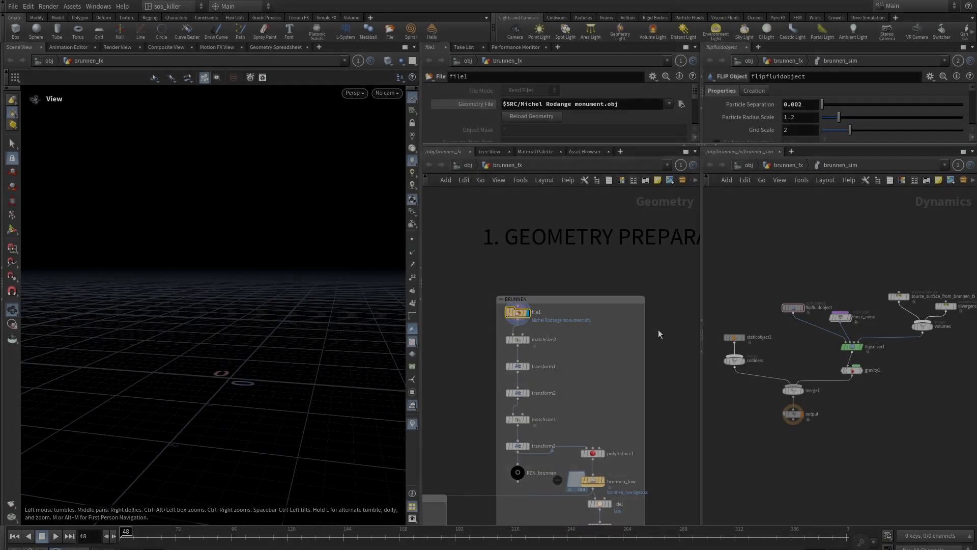
middle_click_drag(662, 353, 658, 308)
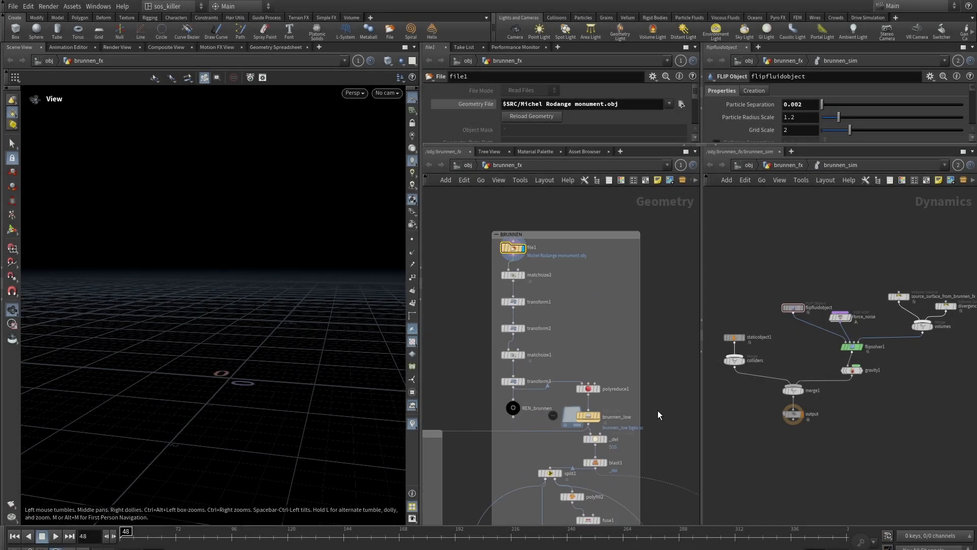
middle_click_drag(658, 410, 635, 392)
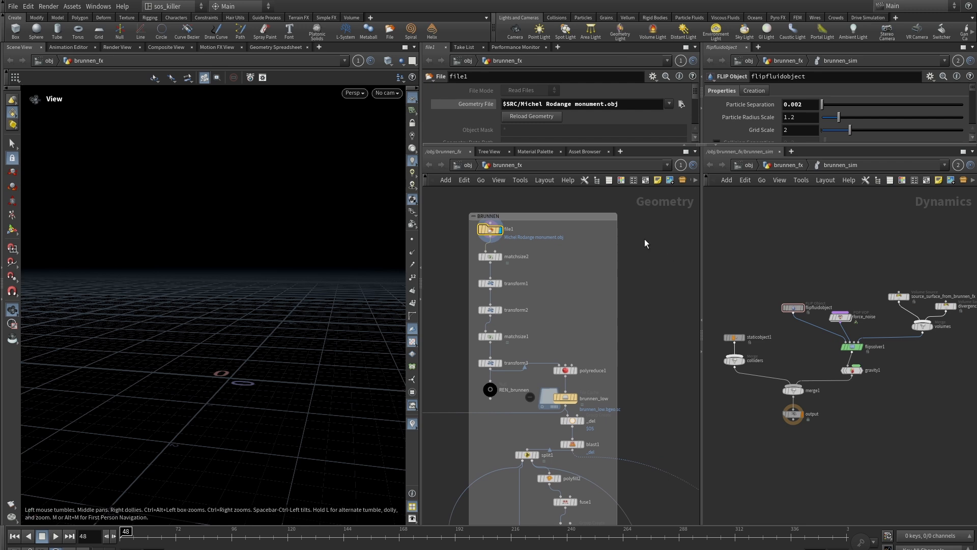
middle_click_drag(651, 228, 673, 283)
scroll(527, 257, "up", 2)
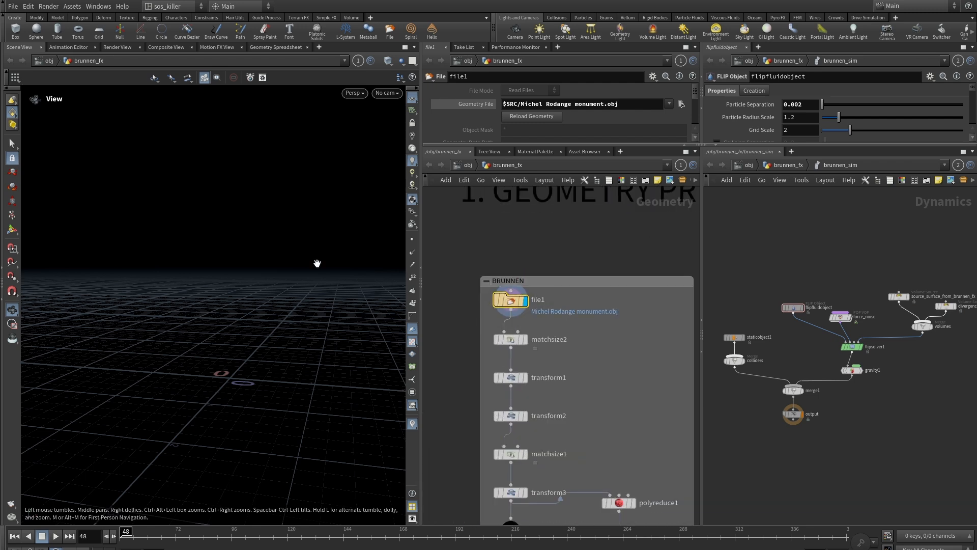
key("f")
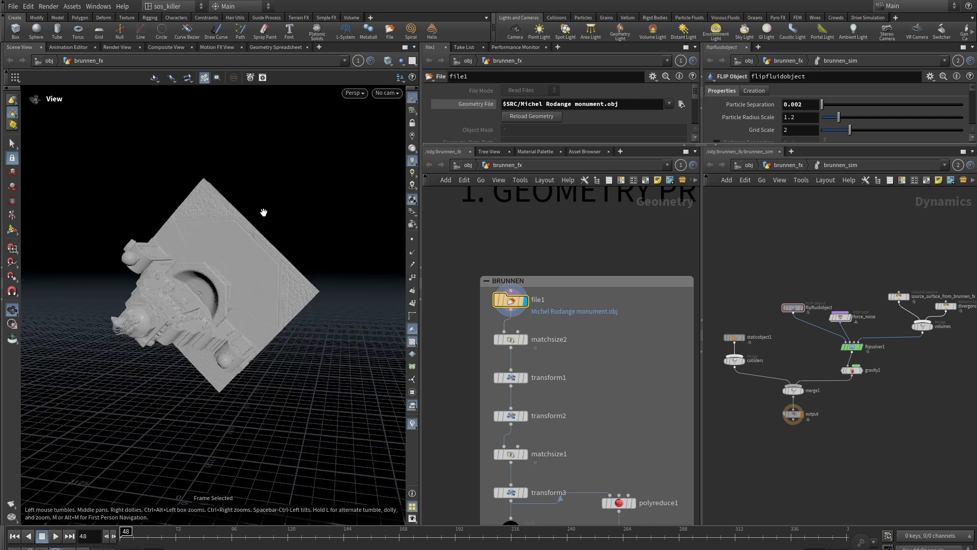
left_click_drag(264, 213, 241, 229)
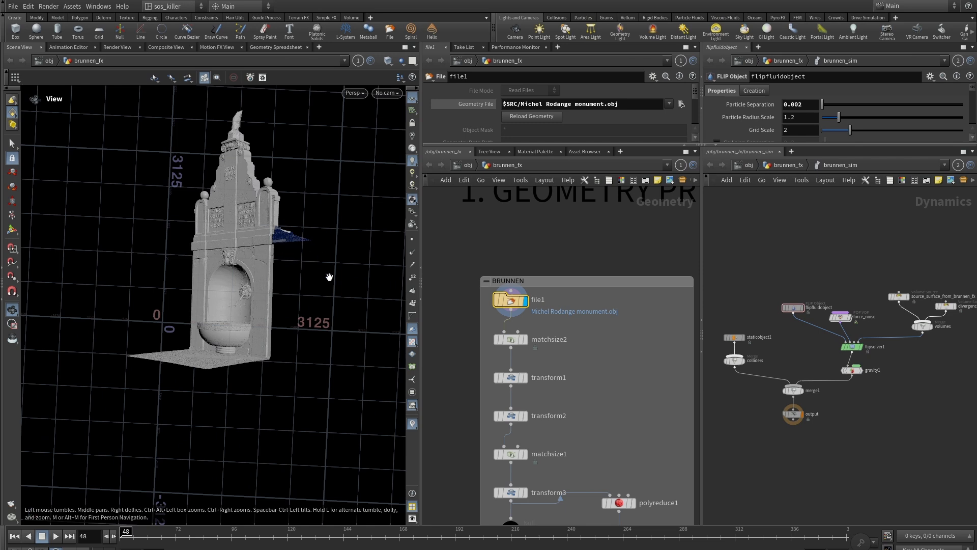
Step: Display the REN_brunnen null and frame the transformed fountain from the front
scroll(622, 255, "down", 4)
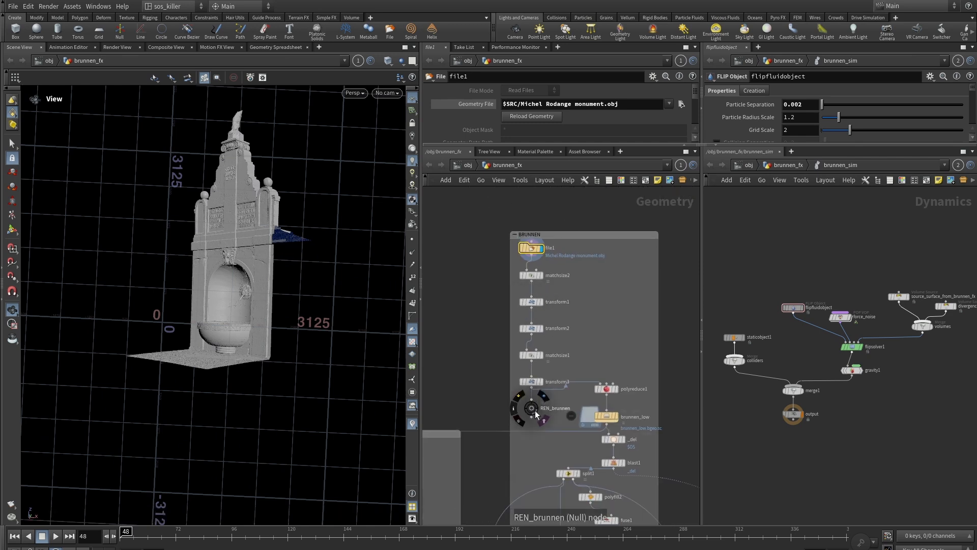
left_click(543, 396)
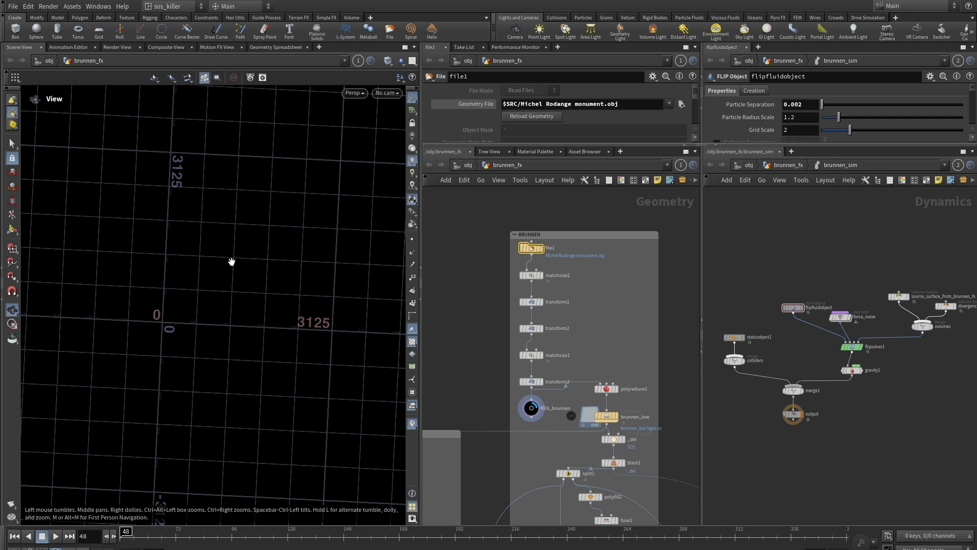
key("space+f")
left_click_drag(236, 247, 241, 313)
right_click_drag(241, 313, 99, 192)
left_click_drag(222, 172, 216, 208)
middle_click_drag(297, 176, 278, 229)
right_click_drag(278, 229, 201, 194)
right_click_drag(276, 198, 259, 190)
middle_click_drag(265, 209, 268, 197)
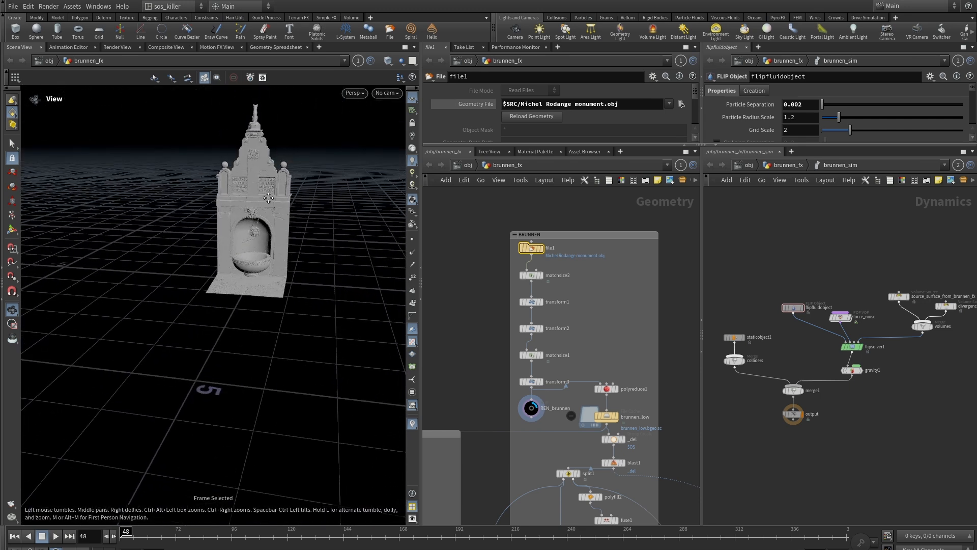
left_click_drag(265, 283, 253, 162)
scroll(619, 365, "up", 3)
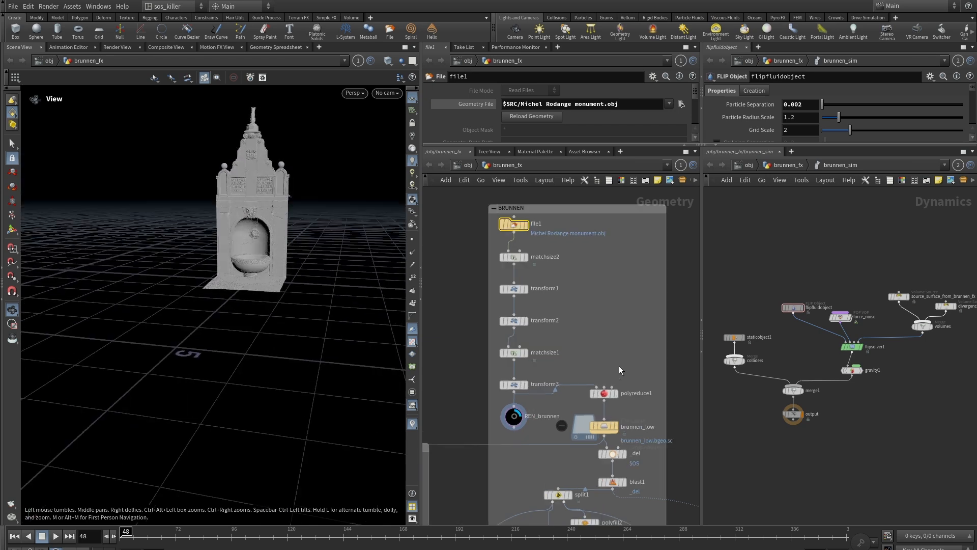
Step: Display the brunnen_low file cache and inspect the reduced fountain model up close
mouse_move(613, 309)
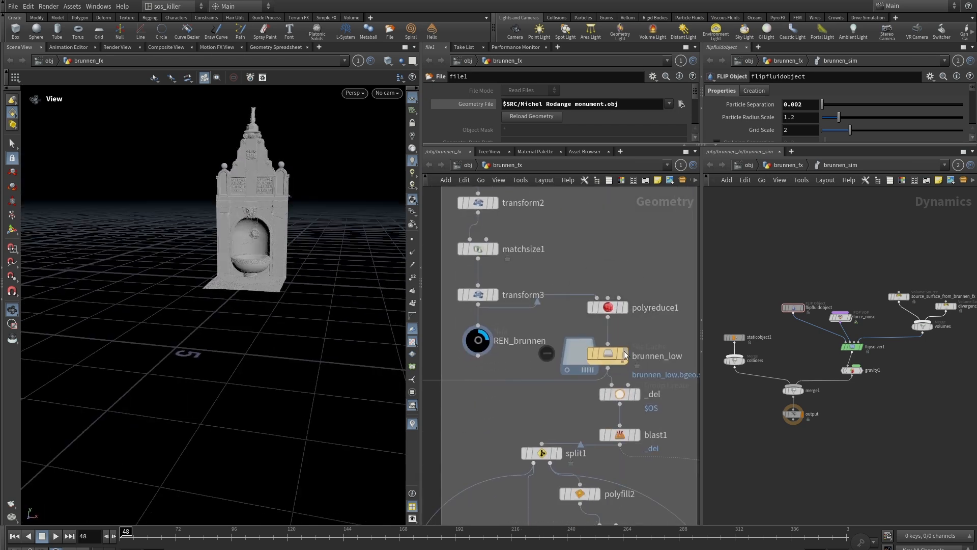
left_click(611, 360)
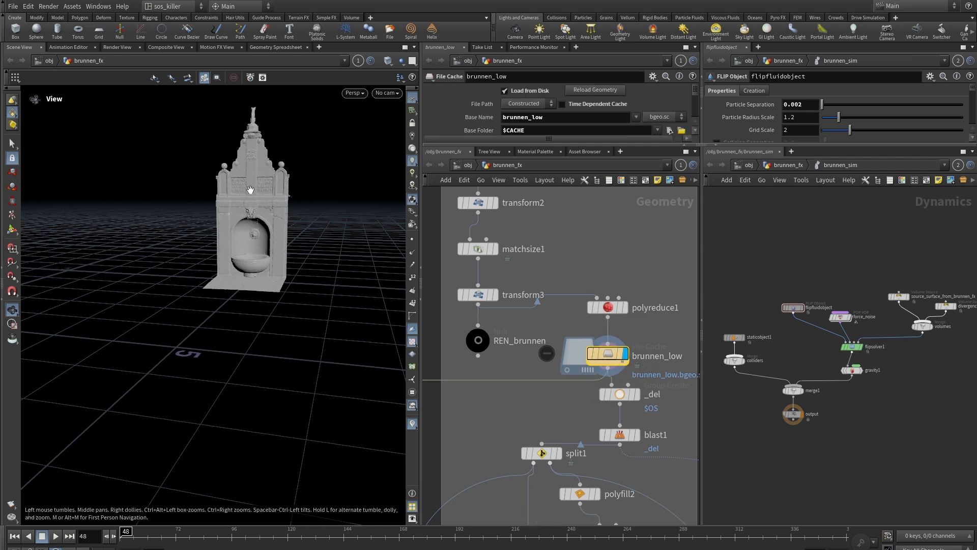
left_click_drag(309, 218, 277, 194)
right_click_drag(277, 194, 438, 263)
left_click_drag(328, 218, 323, 238)
right_click_drag(324, 238, 375, 243)
left_click_drag(315, 232, 310, 246)
middle_click_drag(280, 223, 274, 237)
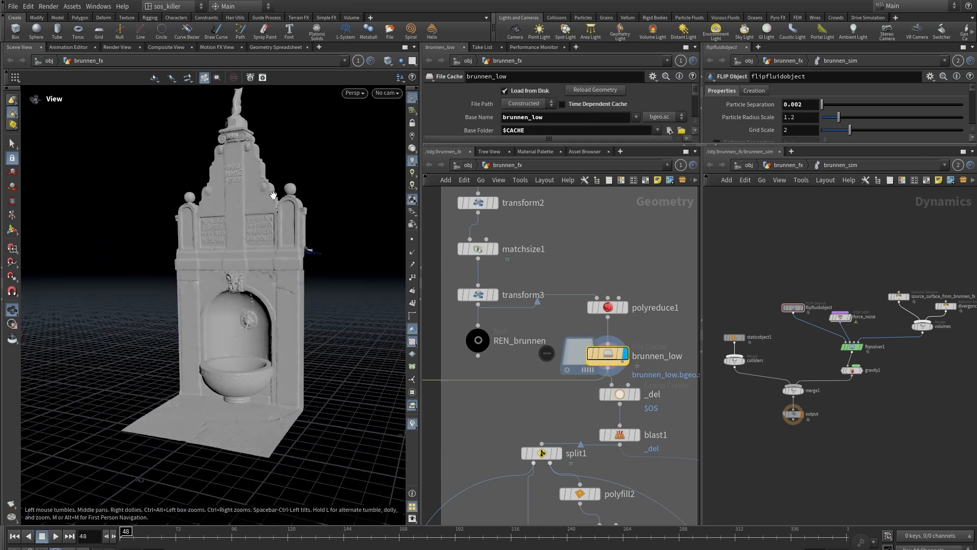
Step: Display the blast1 node and inspect the water spout on the cropped fountain up close
scroll(614, 402, "down", 3)
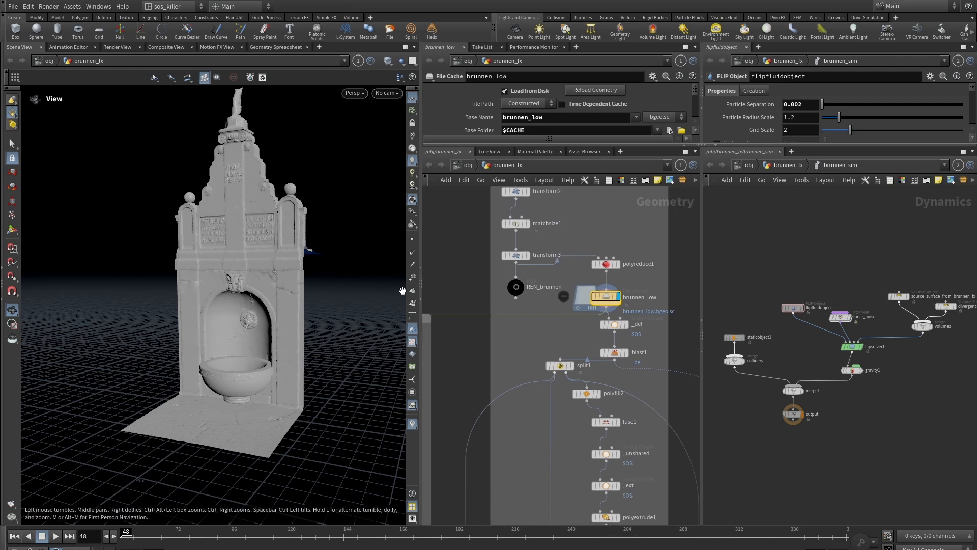
left_click(629, 352)
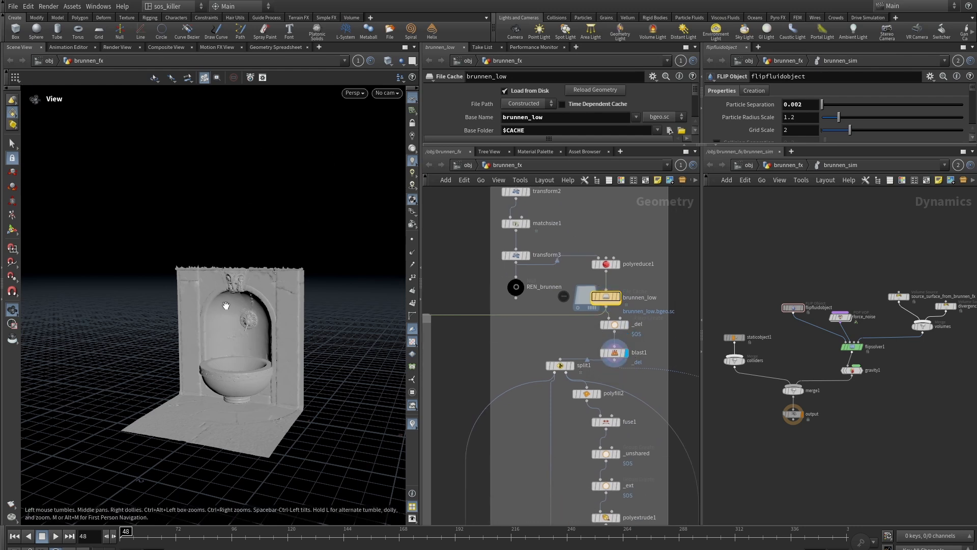
middle_click_drag(286, 233, 285, 222)
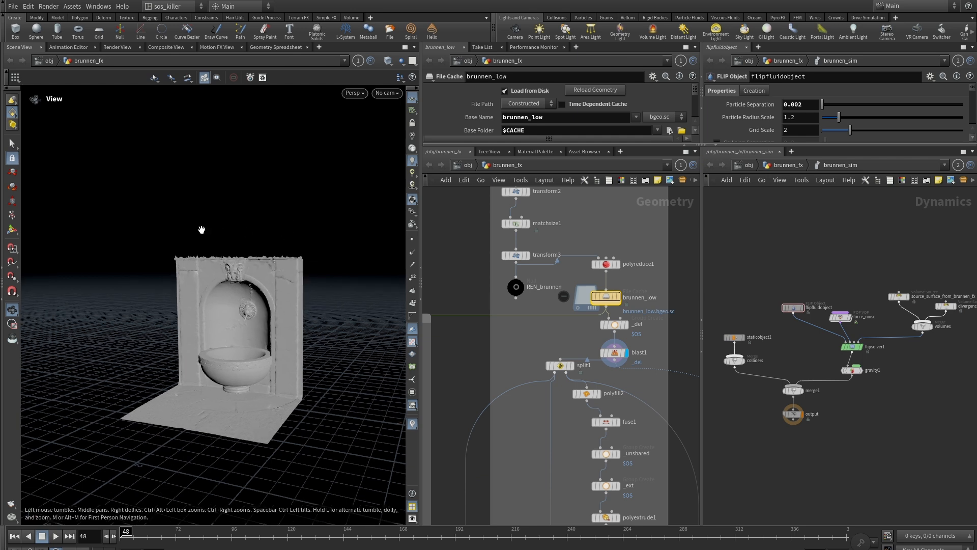
middle_click_drag(656, 404, 669, 357)
right_click_drag(240, 301, 545, 349)
middle_click_drag(303, 349, 238, 316)
right_click_drag(207, 314, 455, 384)
mouse_move(227, 341)
left_mouse_down()
mouse_move(230, 334)
mouse_move(225, 346)
left_mouse_up()
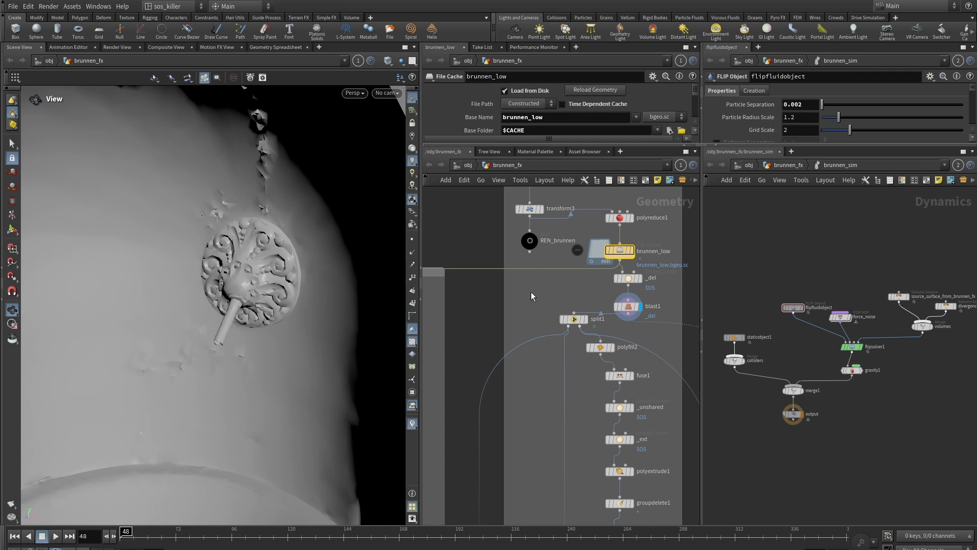
Step: Display the split1 node to isolate the spout pipe and bring the nodes below it into view
left_click(587, 313)
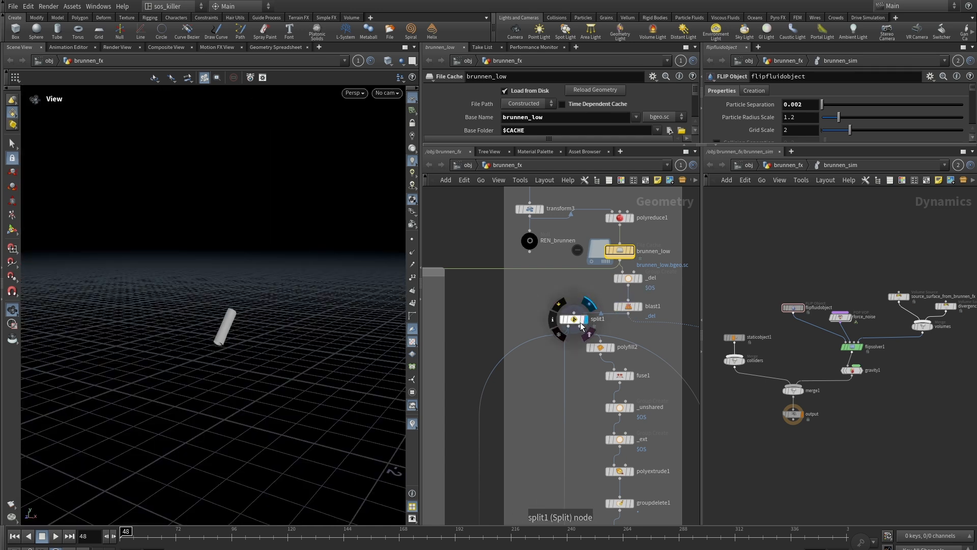
scroll(571, 354, "down", 1)
scroll(571, 354, "down", 1)
middle_click_drag(579, 378, 563, 319)
scroll(577, 275, "up", 2)
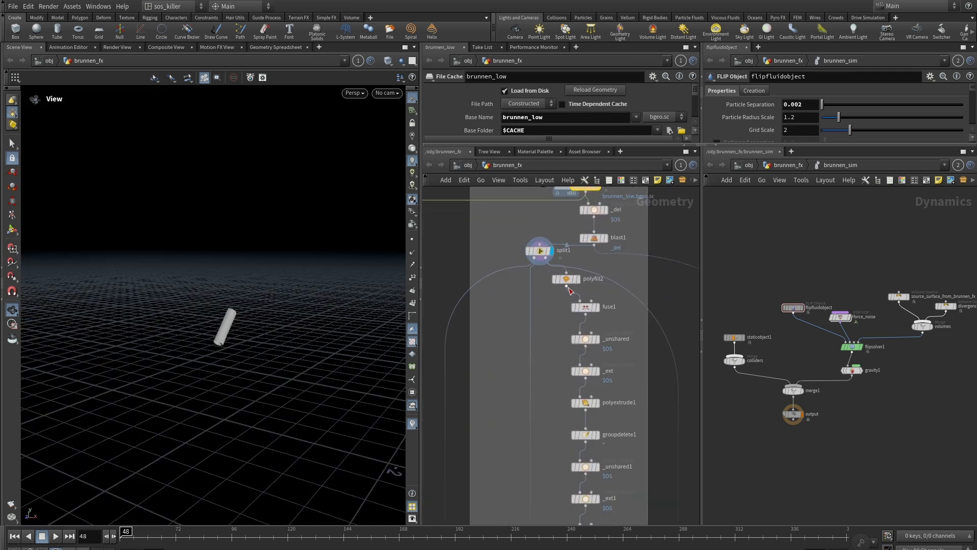
Step: Display the polyfill2 node and inspect the filled spout area on the ornament up close, from several angles
left_click(581, 280)
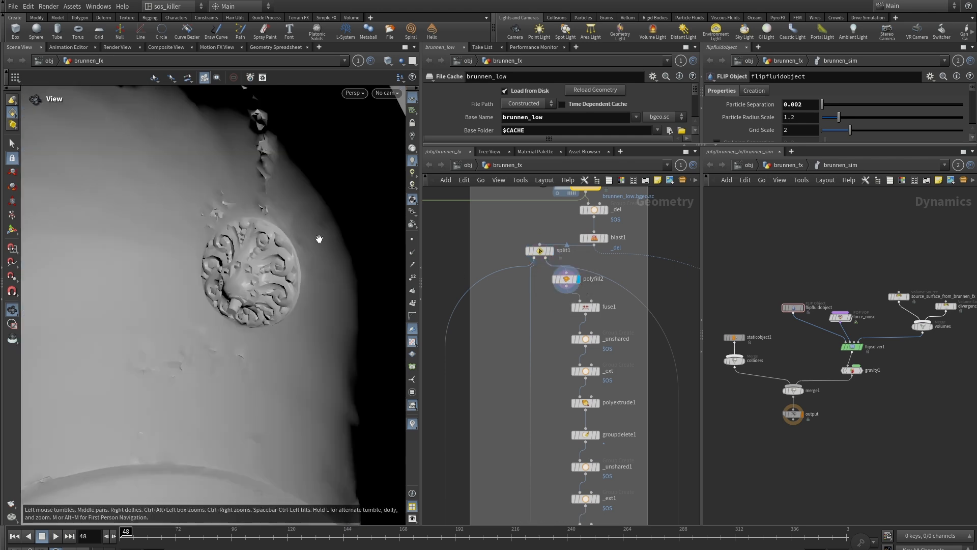
right_click_drag(318, 239, 209, 233)
left_click(222, 240)
left_click_drag(280, 233, 291, 262)
right_click_drag(291, 263, 493, 311)
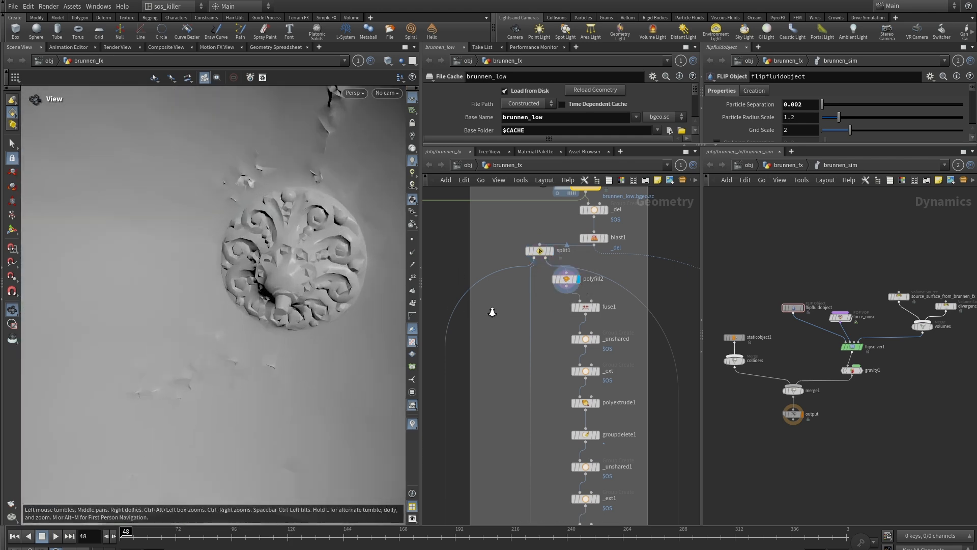
left_click_drag(326, 285, 260, 298)
left_click_drag(324, 310, 334, 280)
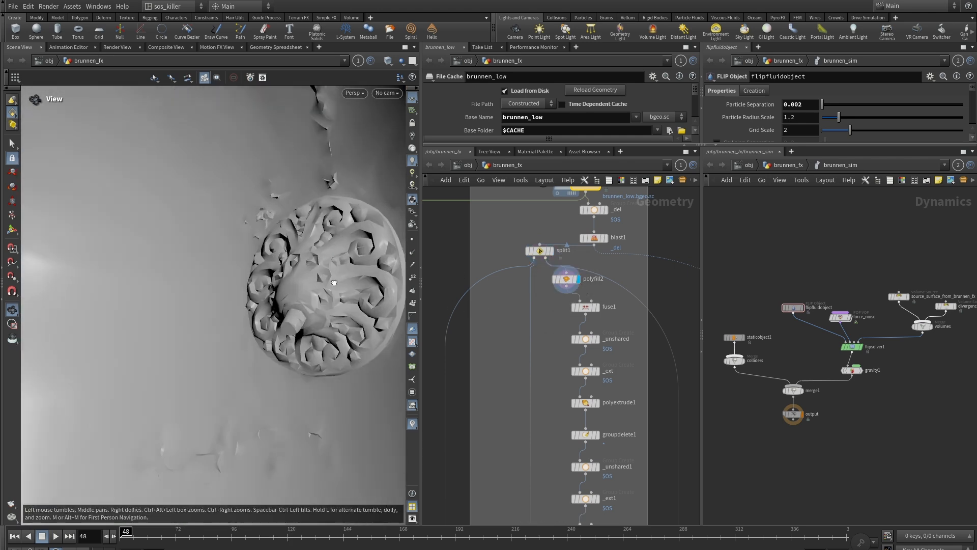
right_click_drag(334, 280, 199, 282)
left_click_drag(199, 282, 285, 269)
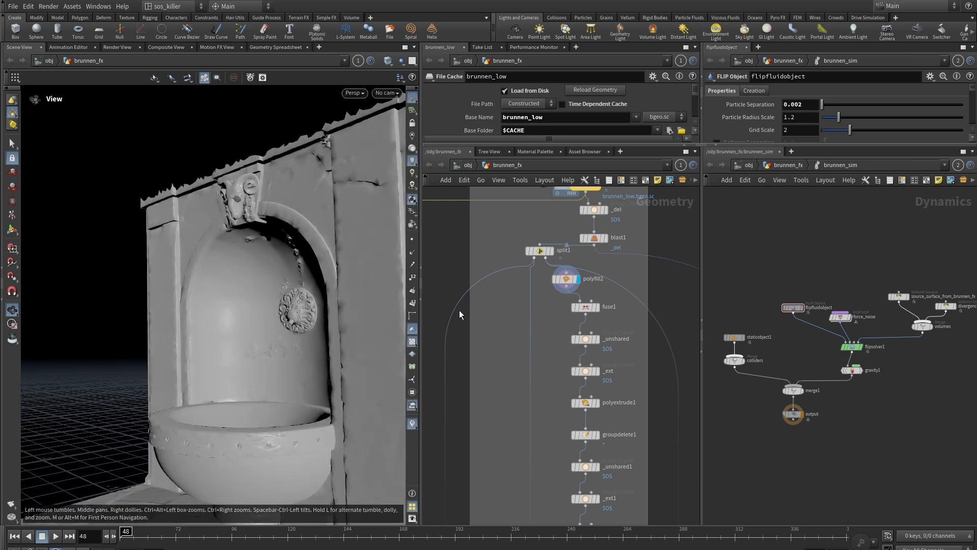
Step: Examine the wall thickness of the polyfill2 fountain shell from the side, back and front
scroll(631, 348, "down", 2)
middle_click_drag(648, 413, 650, 321)
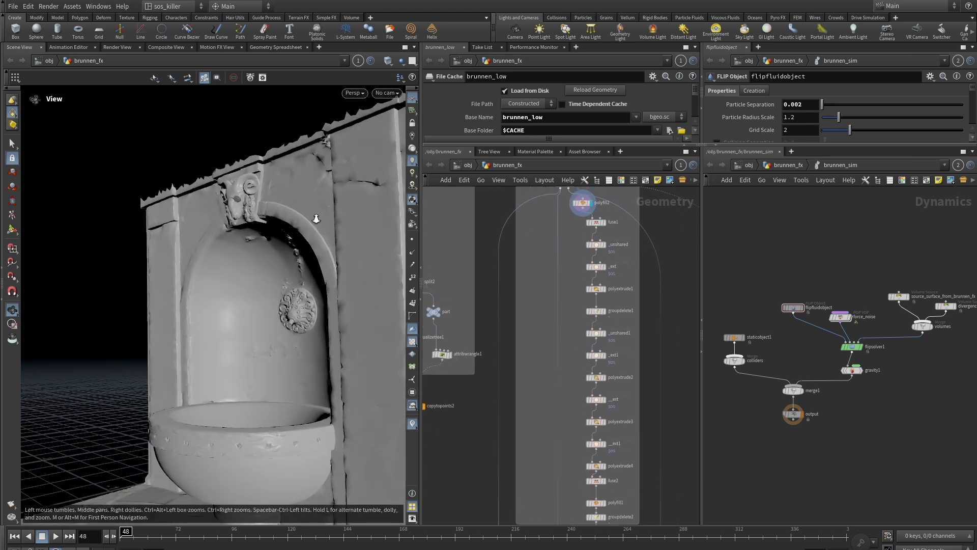
right_click_drag(316, 219, 285, 252)
mouse_move(285, 252)
left_mouse_down()
mouse_move(205, 249)
mouse_move(290, 257)
left_mouse_up()
middle_click_drag(290, 257, 212, 255)
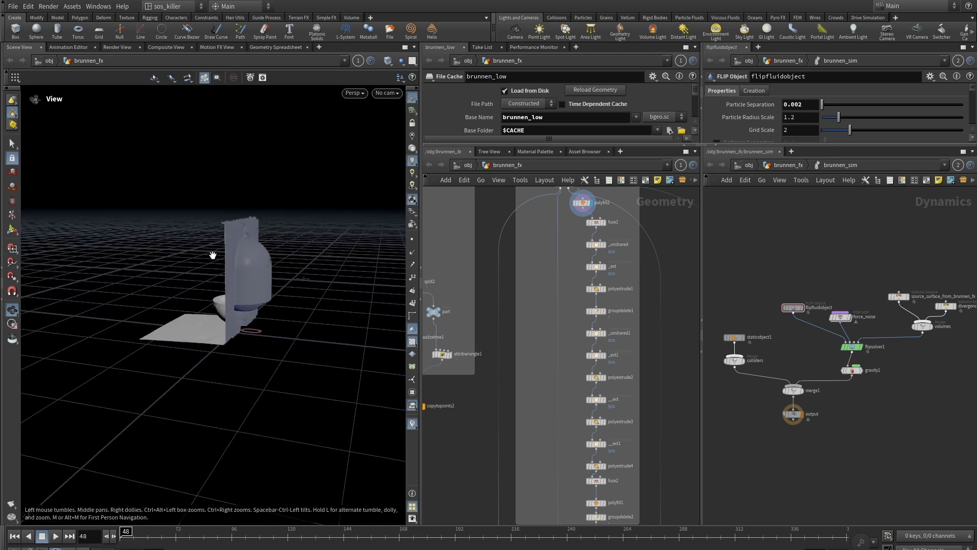
right_click_drag(211, 255, 327, 257)
left_click_drag(288, 250, 294, 250)
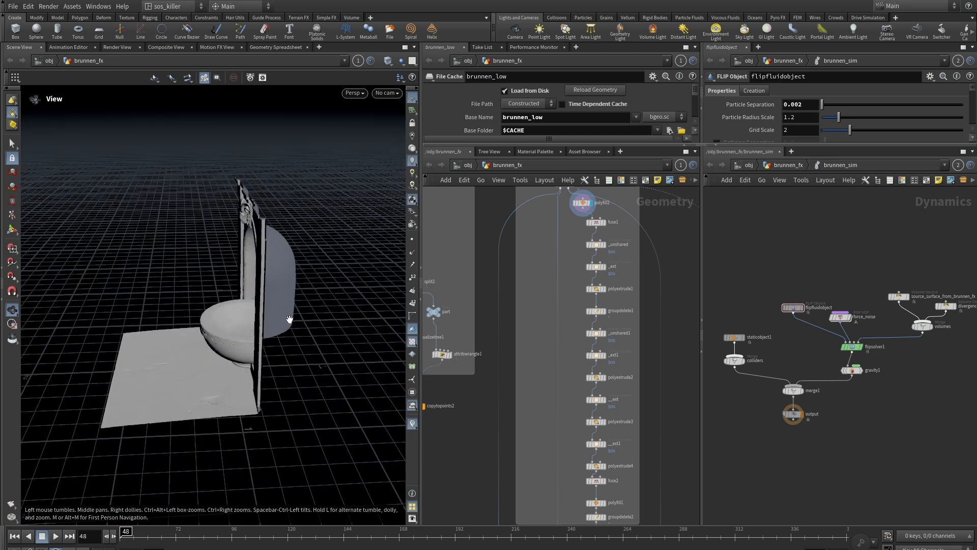
left_click_drag(289, 319, 301, 336)
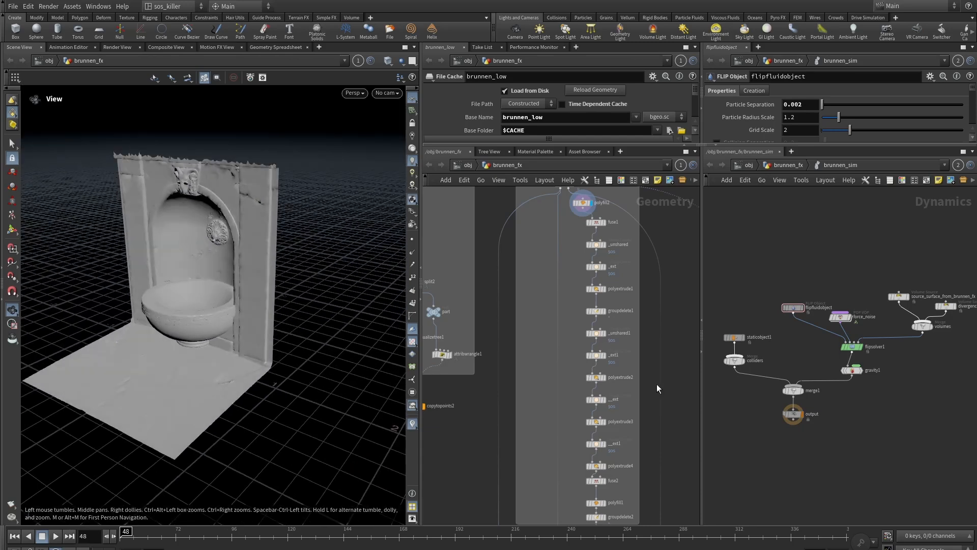
Step: Display the groupdelete2 node at the end of the geometry preparation chain and inspect the thickened fountain
middle_click_drag(649, 467, 635, 320)
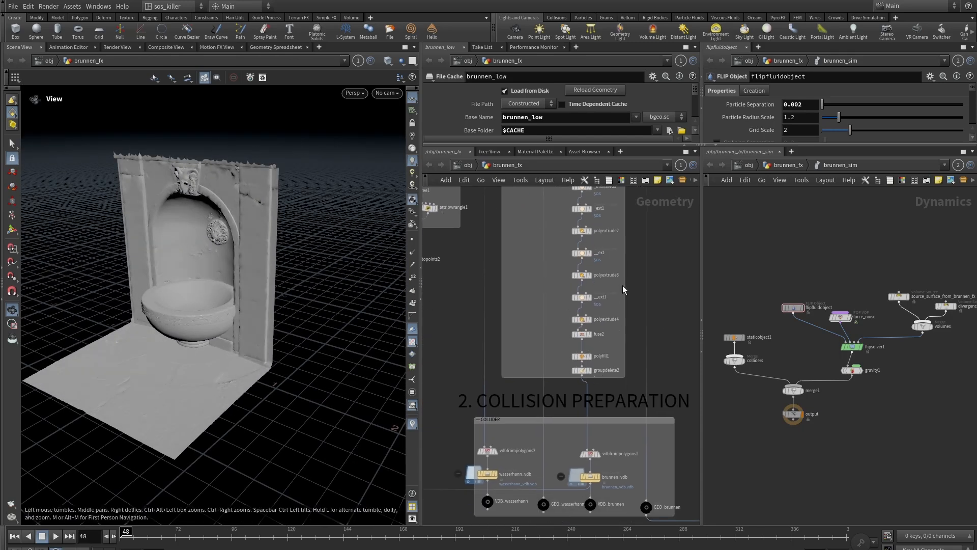
scroll(616, 382, "up", 5)
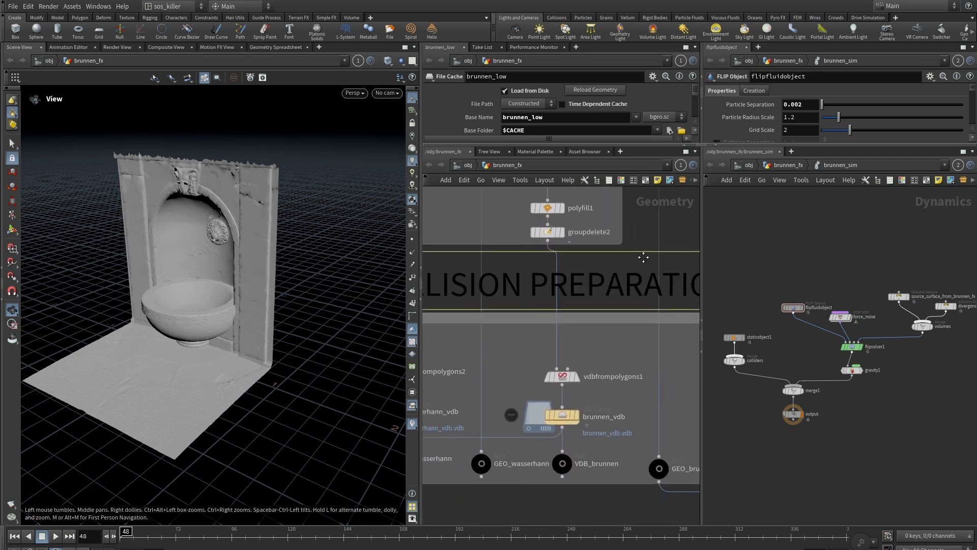
middle_click_drag(642, 257, 642, 267)
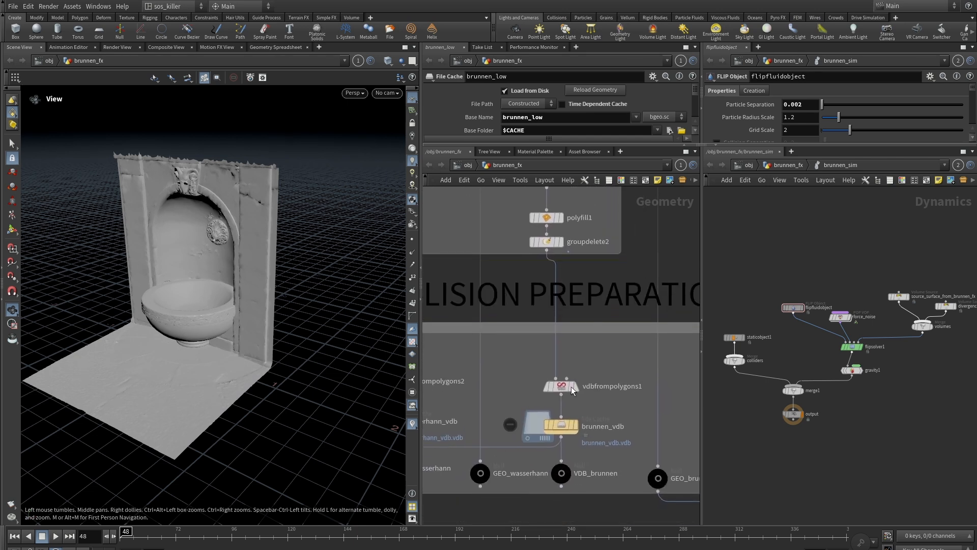
left_click(562, 245)
mouse_move(293, 241)
left_mouse_down()
mouse_move(250, 222)
mouse_move(188, 240)
mouse_move(229, 223)
mouse_move(279, 237)
left_mouse_up()
Step: Display the vdbfrompolygons1 node in the collision preparation section and show its parameters
scroll(628, 330, "down", 2)
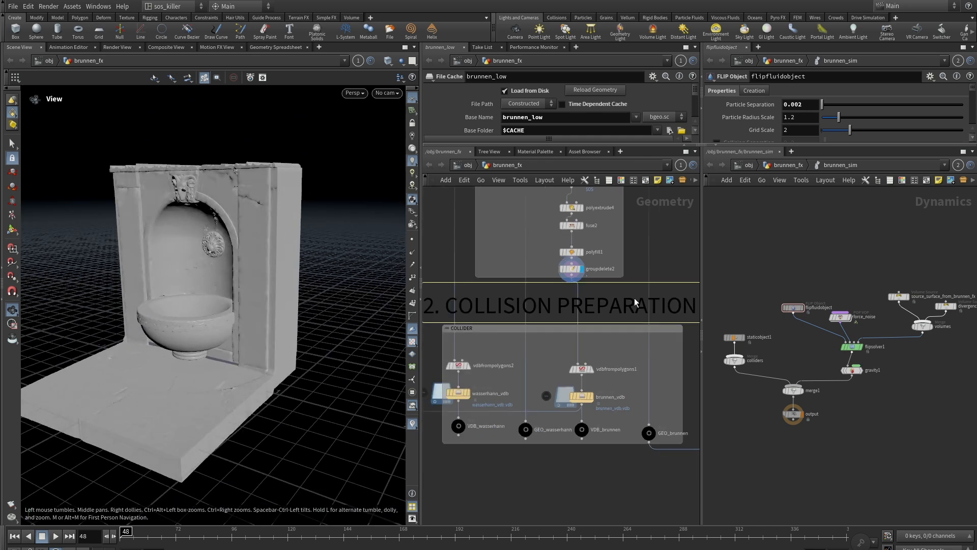
middle_click_drag(661, 263, 663, 214)
scroll(579, 331, "up", 2)
left_click(598, 320)
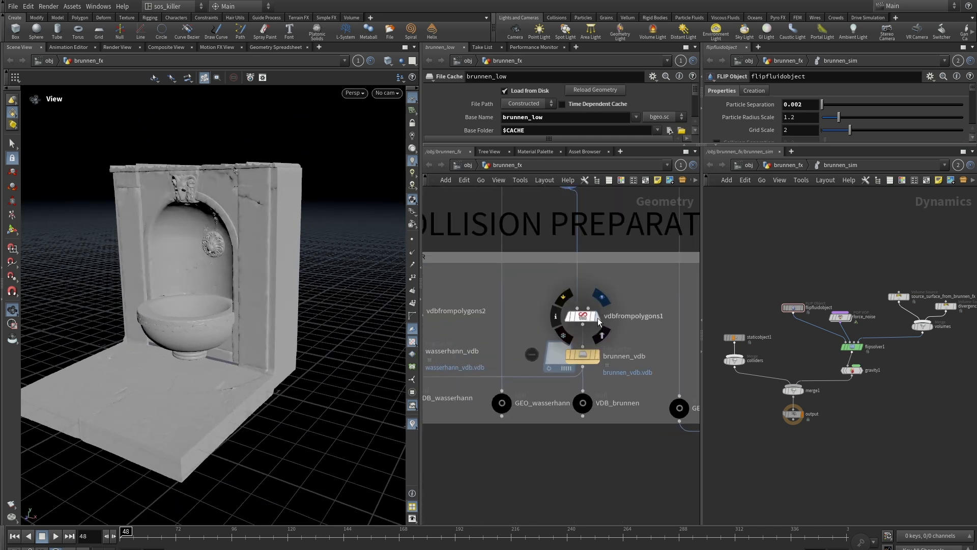
left_click(584, 319)
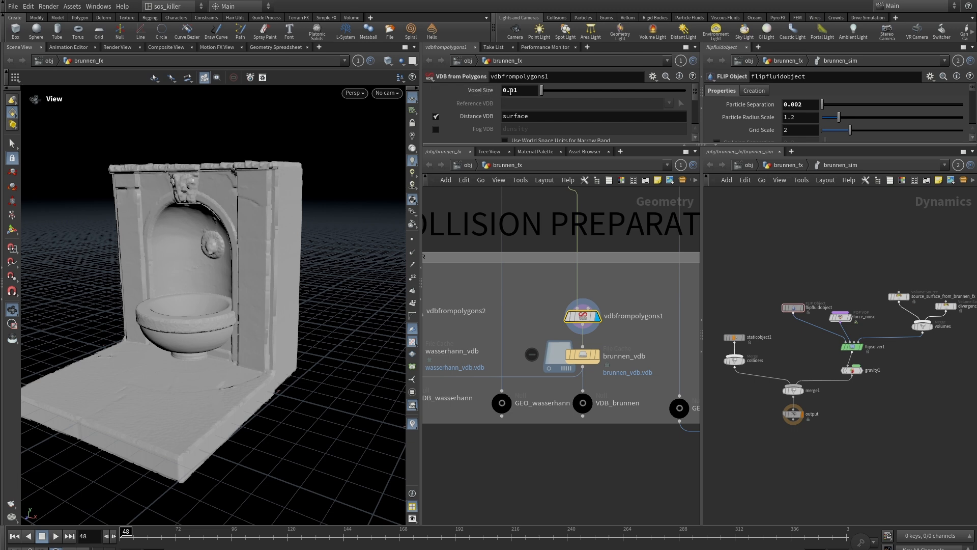
Step: Show the brunnen_vdb file cache parameters, display the VDB_brunnen null and inspect the collision volume
left_click(595, 358)
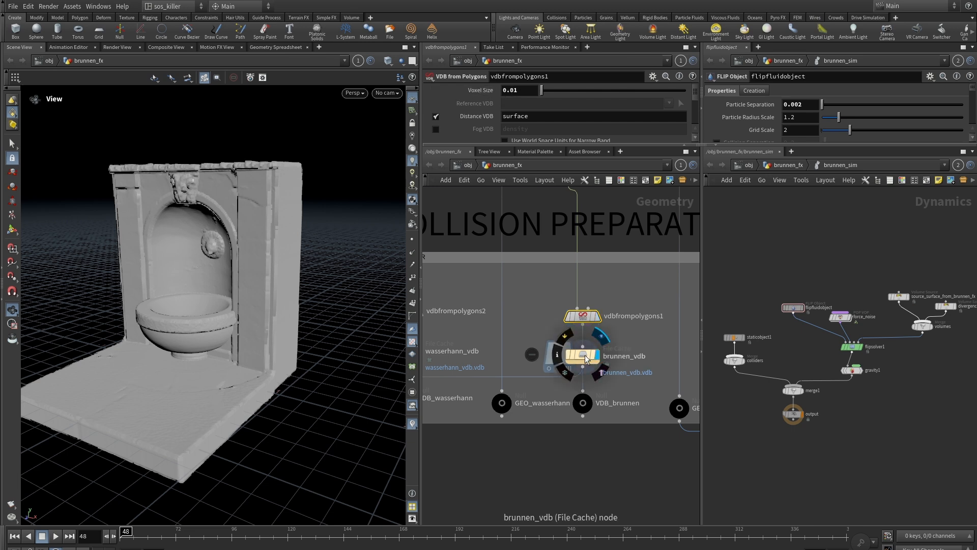
left_click(601, 386)
left_click_drag(204, 214, 207, 201)
Step: Go to the 3. SOURCE network section, then select and display the brunnen_low file cache that feeds it
key("h")
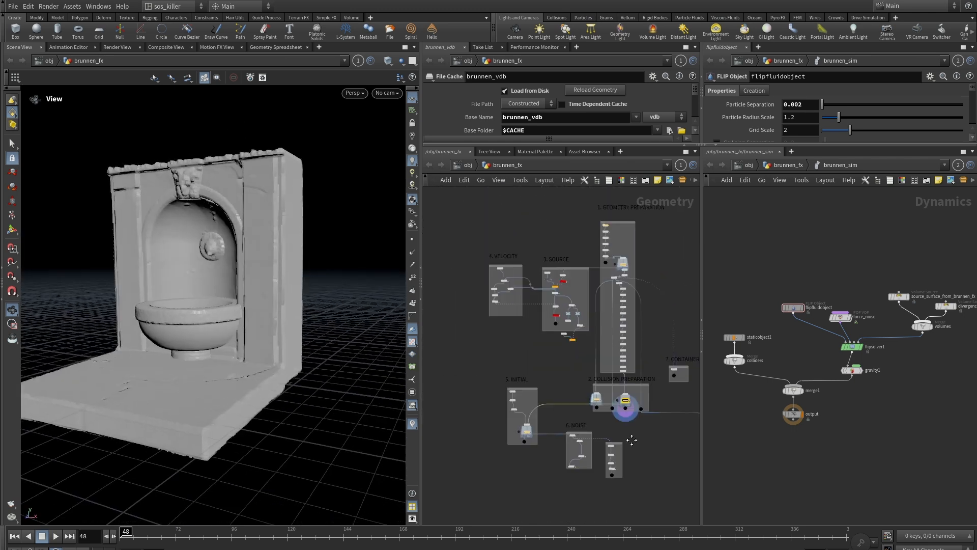
middle_click_drag(562, 360, 554, 412)
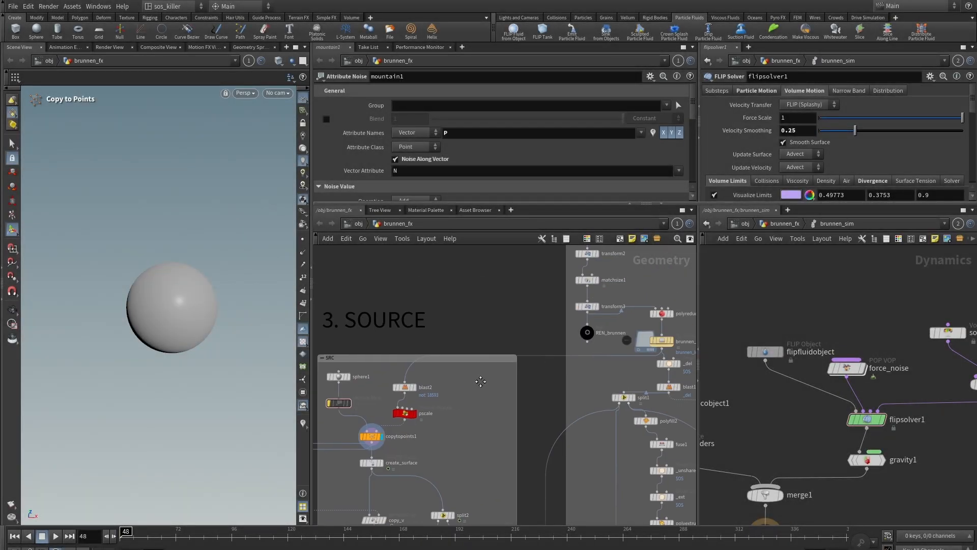
middle_click_drag(480, 382, 483, 381)
middle_click_drag(506, 303, 436, 299)
middle_click_drag(371, 331, 445, 304)
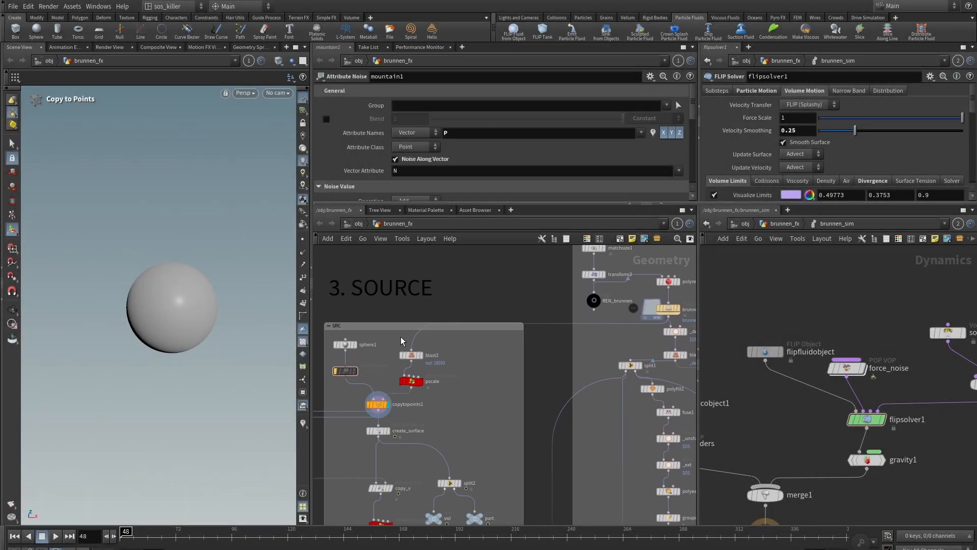
scroll(497, 378, "down", 5)
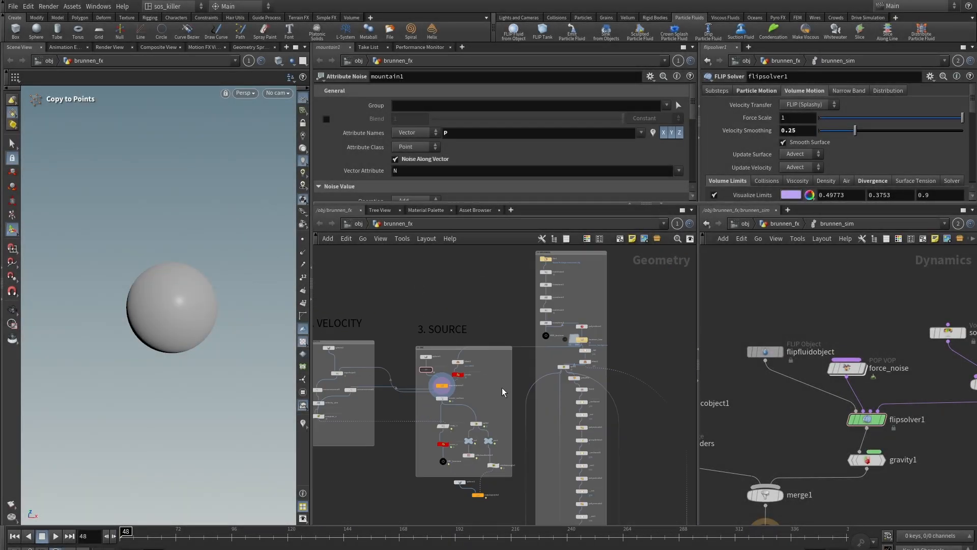
scroll(502, 391, "up", 5)
left_click(667, 289)
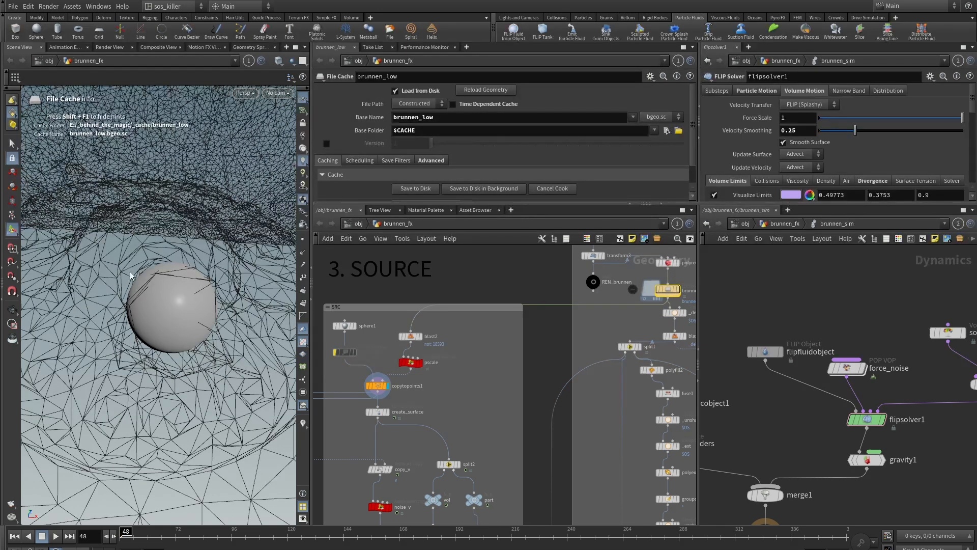
left_click(679, 290)
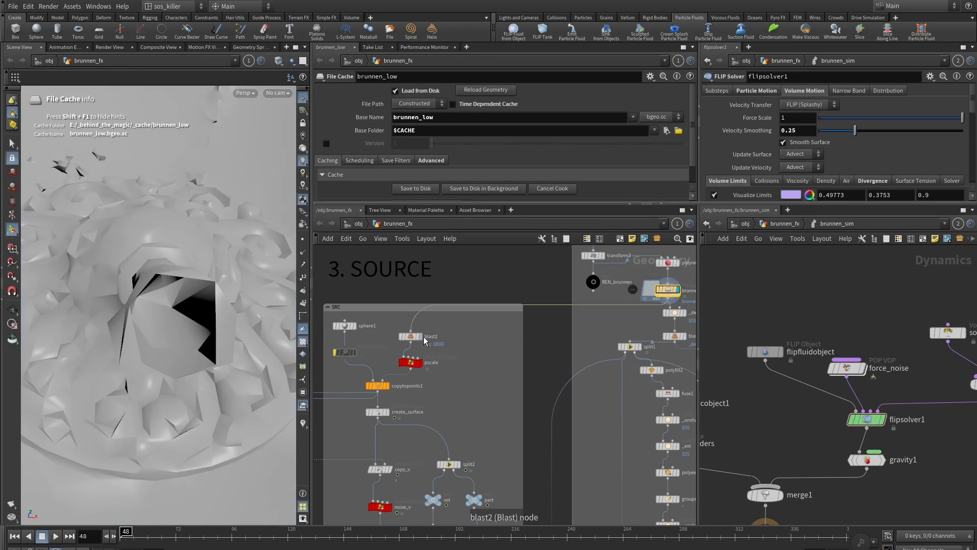
Step: Display the blast2 node and the pscale wrangle in turn with their parameters, and highlight the wrangle's chf('pscale') expression
left_click(420, 336)
left_click(410, 337)
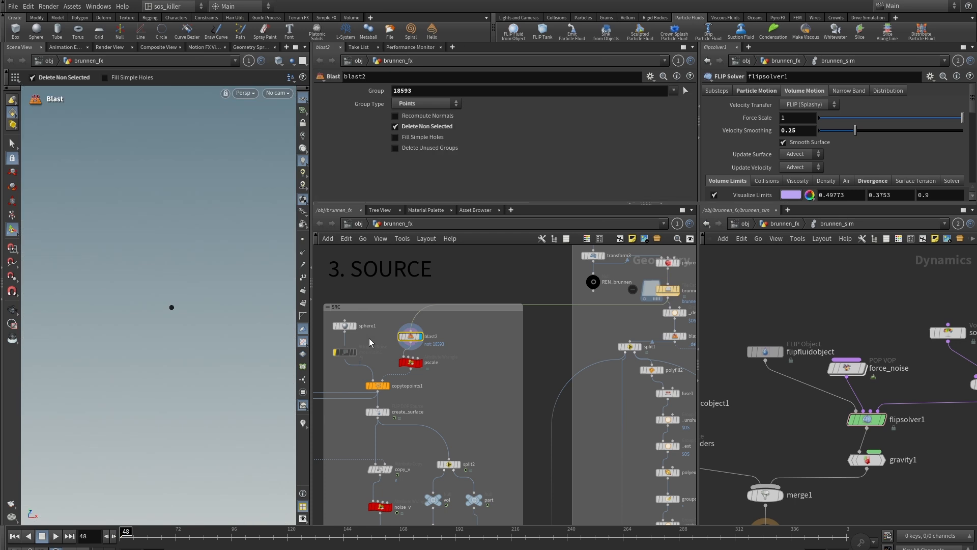
left_click(420, 364)
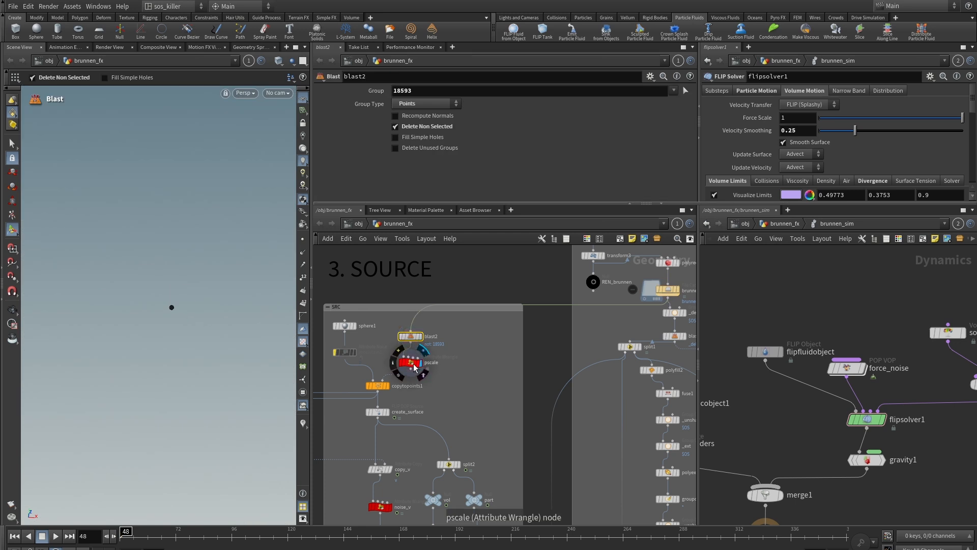
left_click(411, 362)
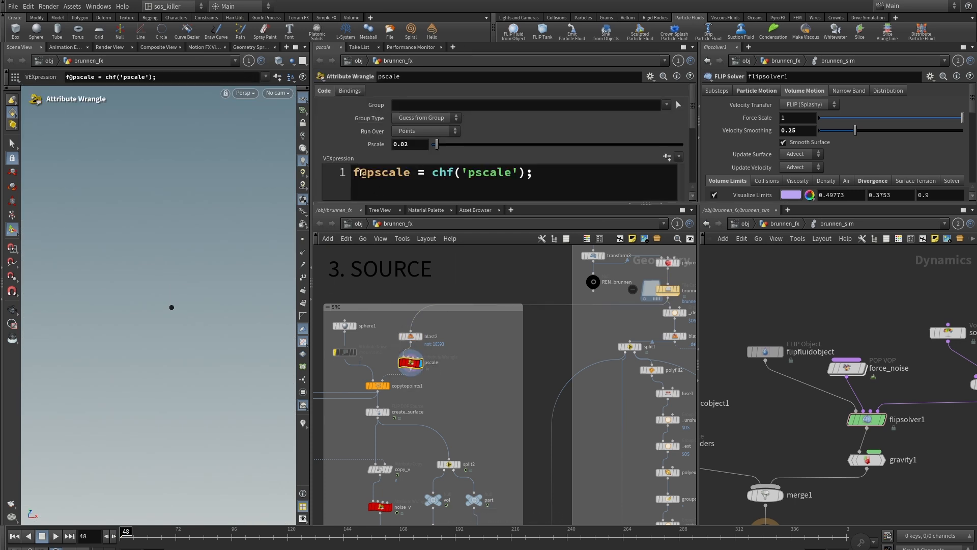
left_click_drag(353, 171, 529, 173)
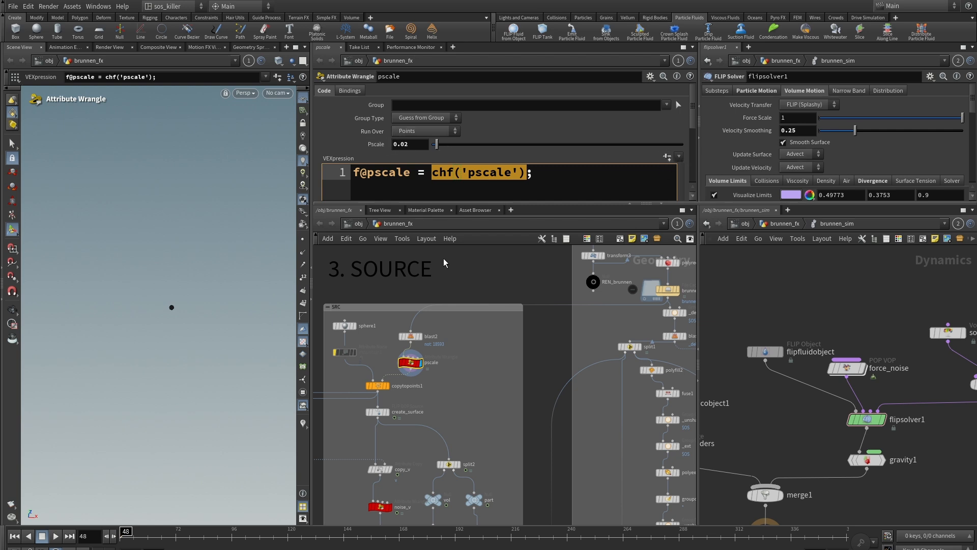
Step: Display the copytopoints1 sphere and show its parameters, then return to the pscale wrangle's parameters
scroll(326, 372, "up", 4)
left_click(435, 396)
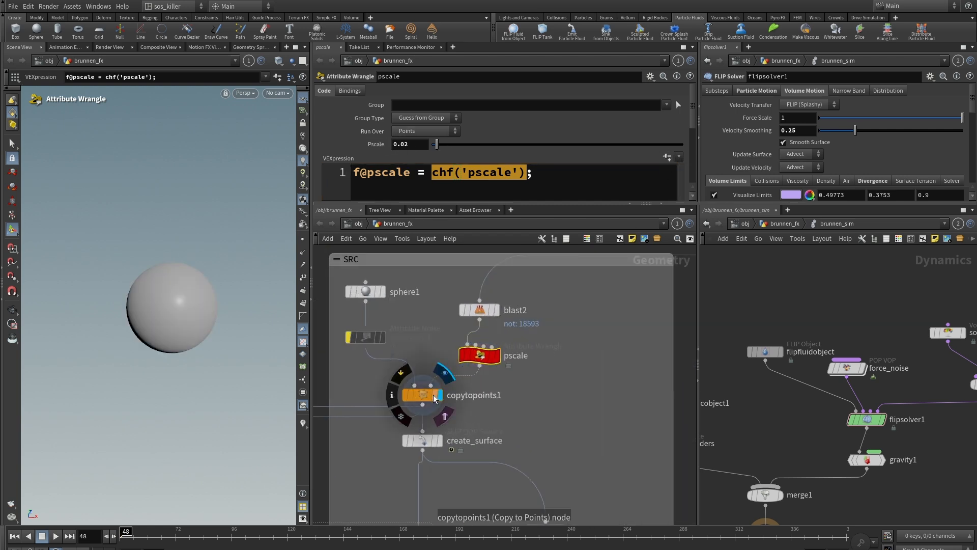
left_click(433, 396)
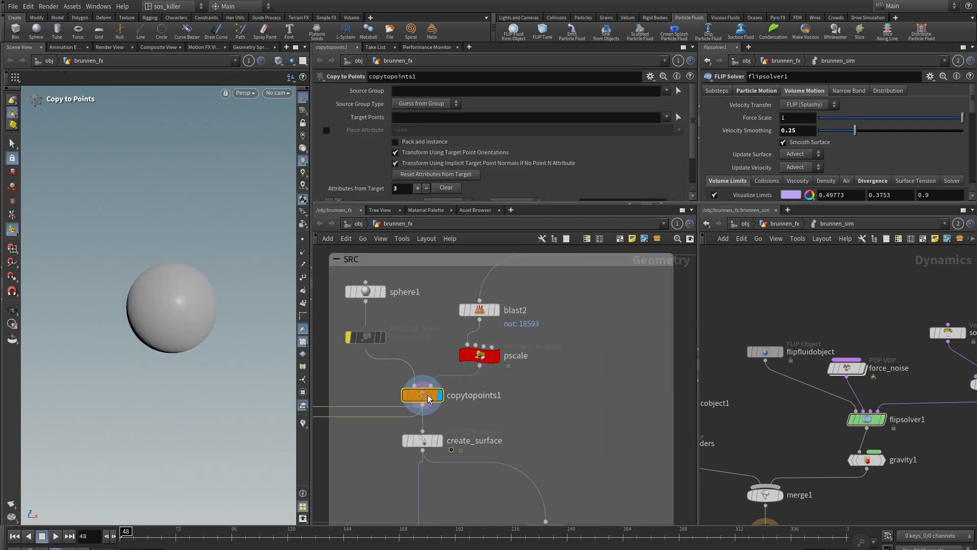
left_click(478, 355)
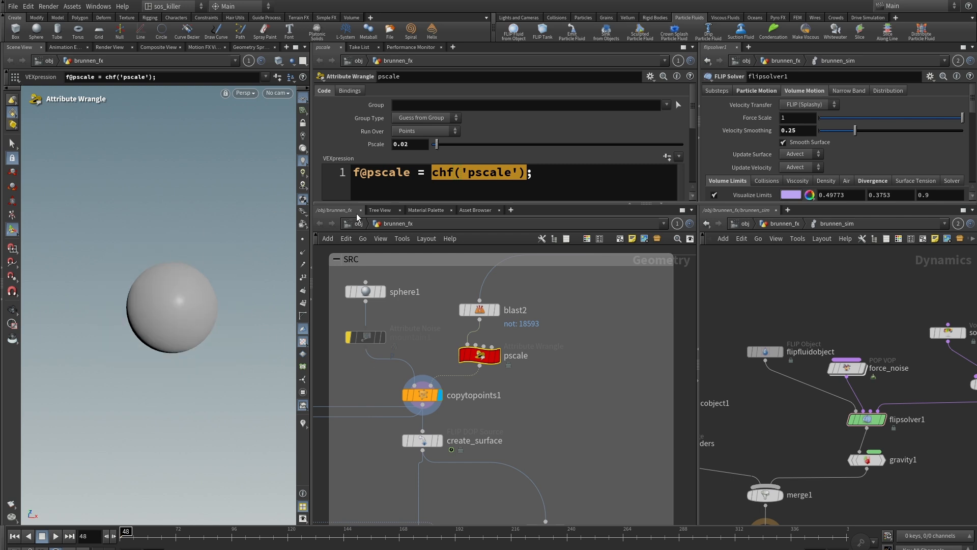
Step: Show the create_surface FLIP source's parameters, display the node and review its geometry information, including the particles group
scroll(508, 387, "down", 3)
scroll(542, 341, "up", 2)
middle_click_drag(535, 415, 607, 360)
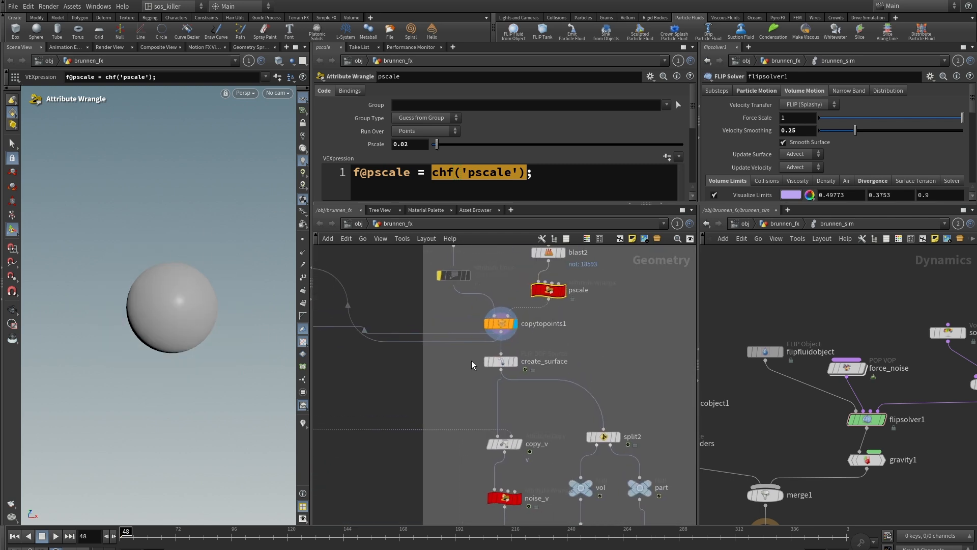
left_click(501, 367)
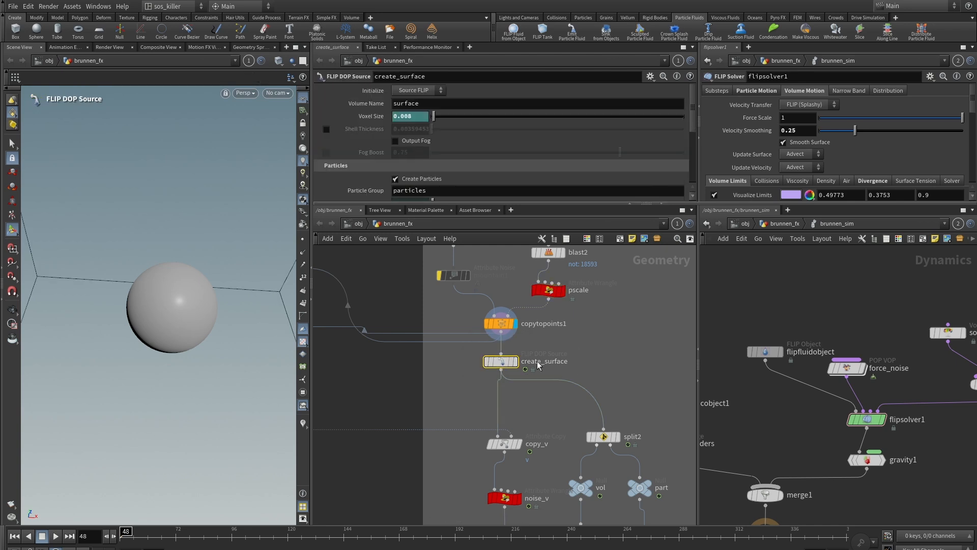
left_click(515, 362)
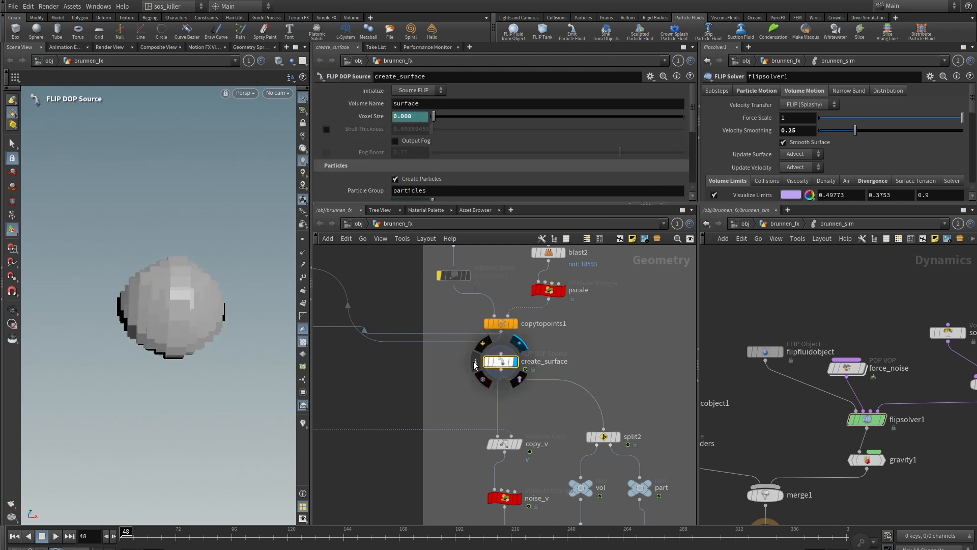
left_click(477, 362)
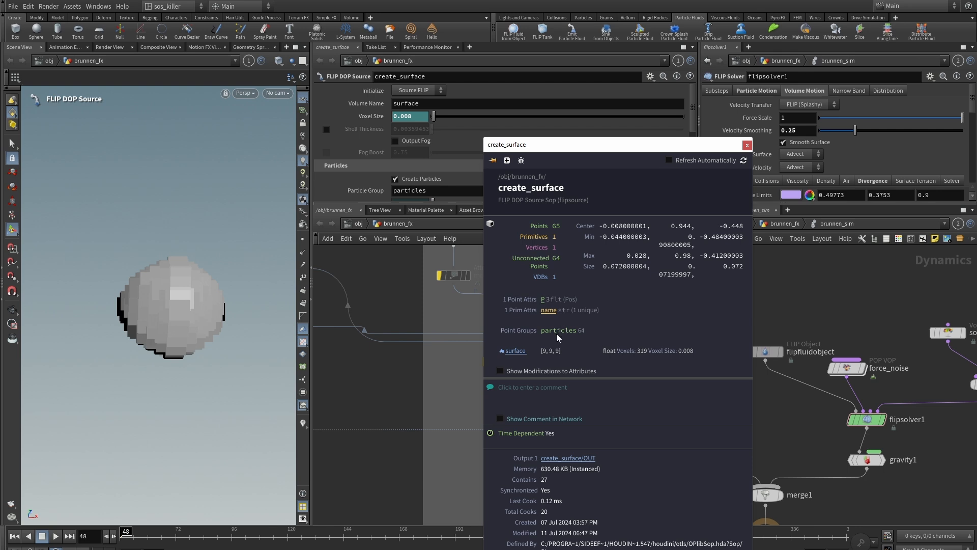
left_click(747, 145)
Step: Enlarge the parameter area to review create_surface's particle separation, jitter and oversampling settings
scroll(609, 378, "down", 3)
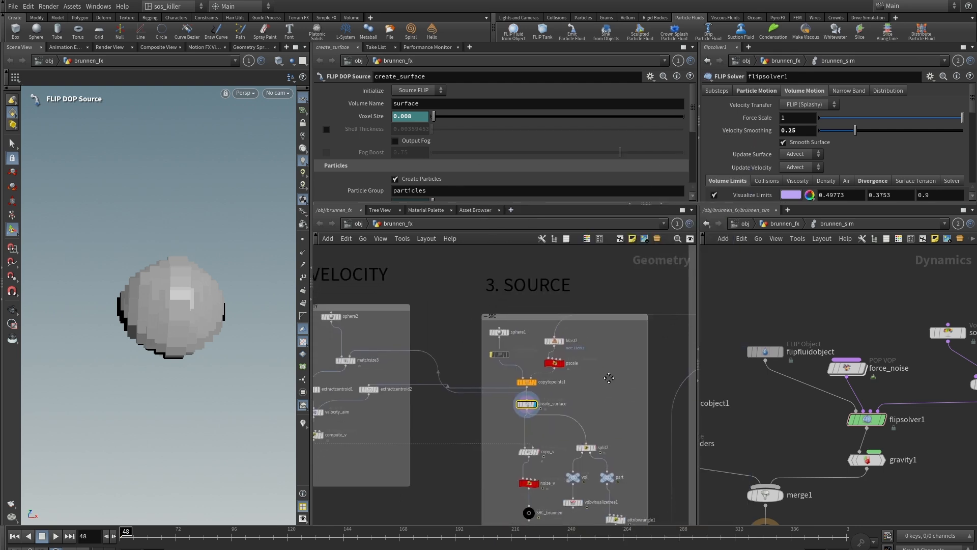
left_click_drag(577, 205, 577, 222)
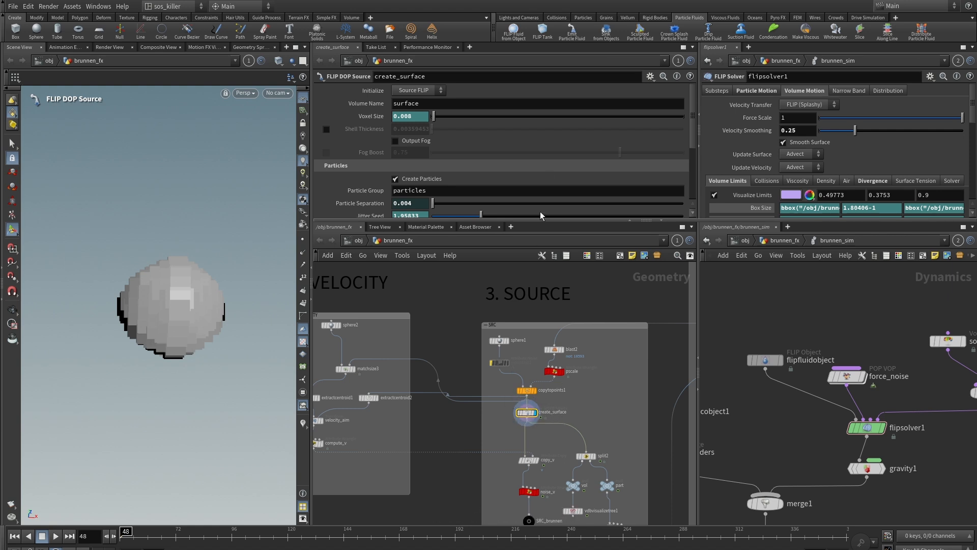
left_click_drag(549, 222, 548, 299)
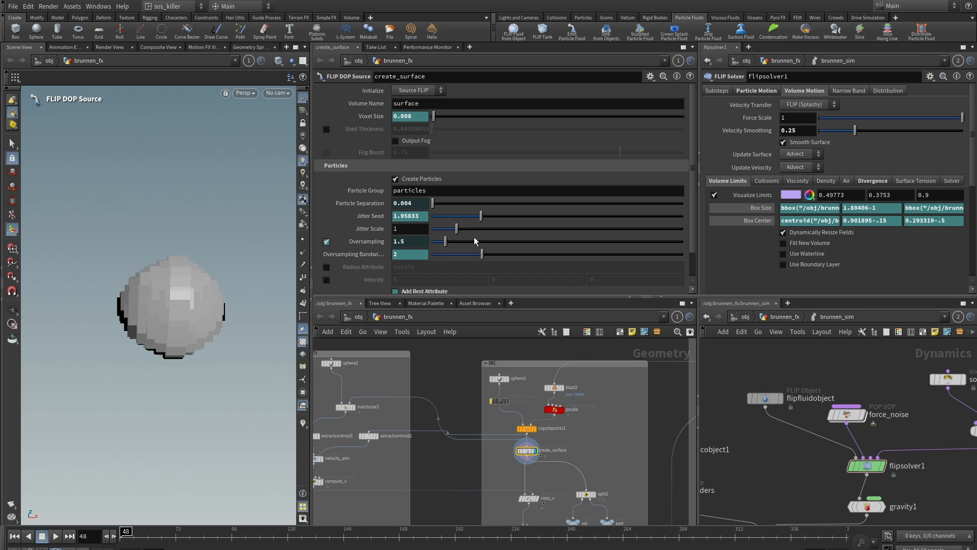
Step: Select flipsolver1 in the simulation network and review its Particle Motion and Volume Motion settings
scroll(633, 432, "down", 3)
middle_click_drag(631, 434, 501, 351)
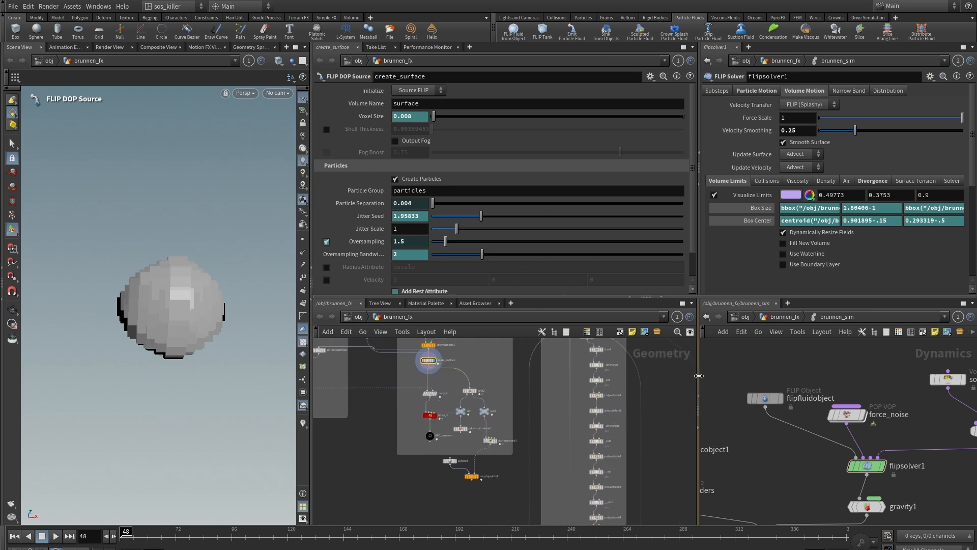
left_click(868, 467)
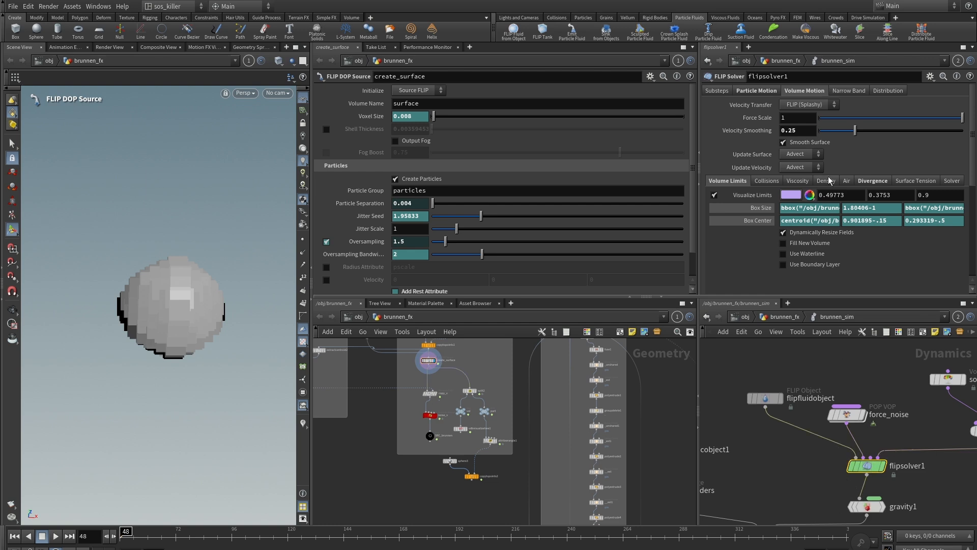
left_click(750, 92)
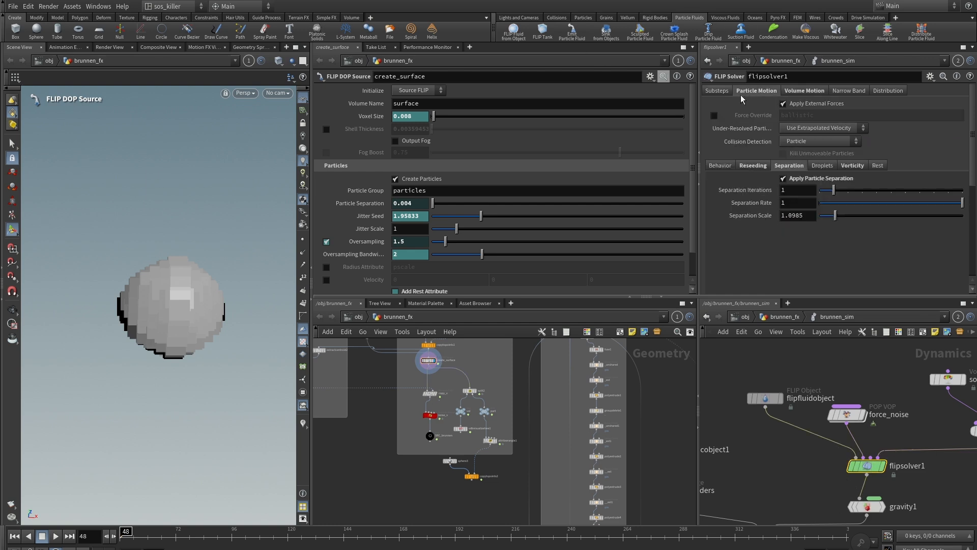
left_click(805, 92)
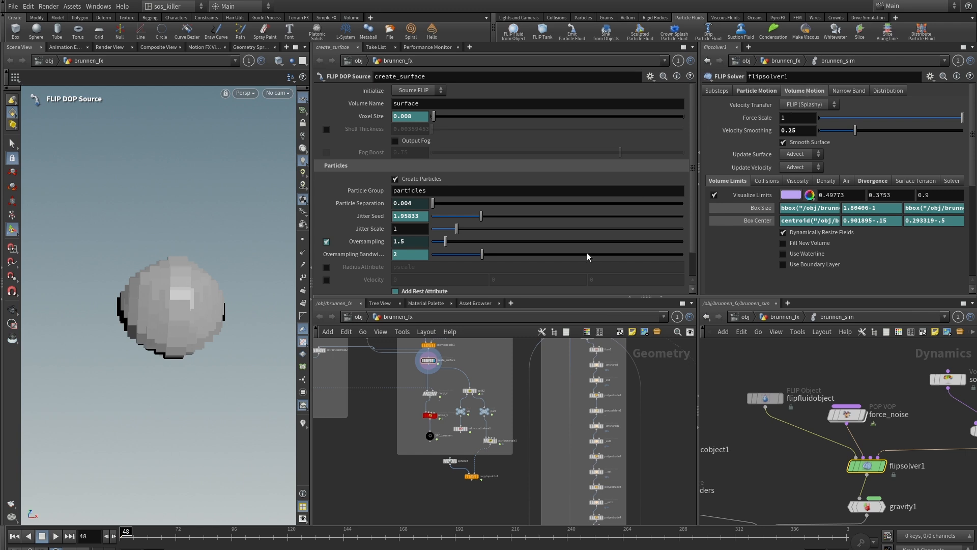
Step: Enlarge the network area and review create_surface's geometry information, including the surface volume
left_click_drag(583, 296, 549, 143)
scroll(496, 321, "up", 8)
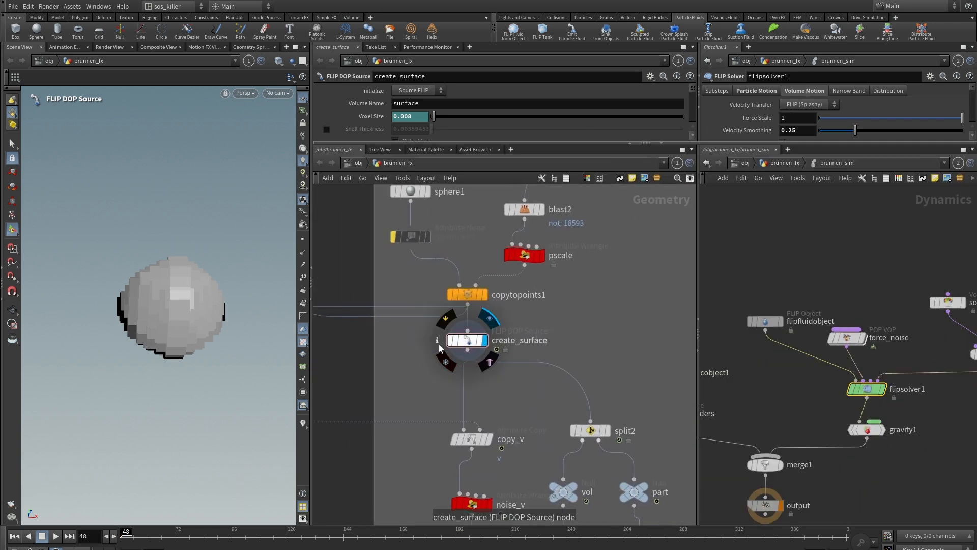
left_click(436, 340)
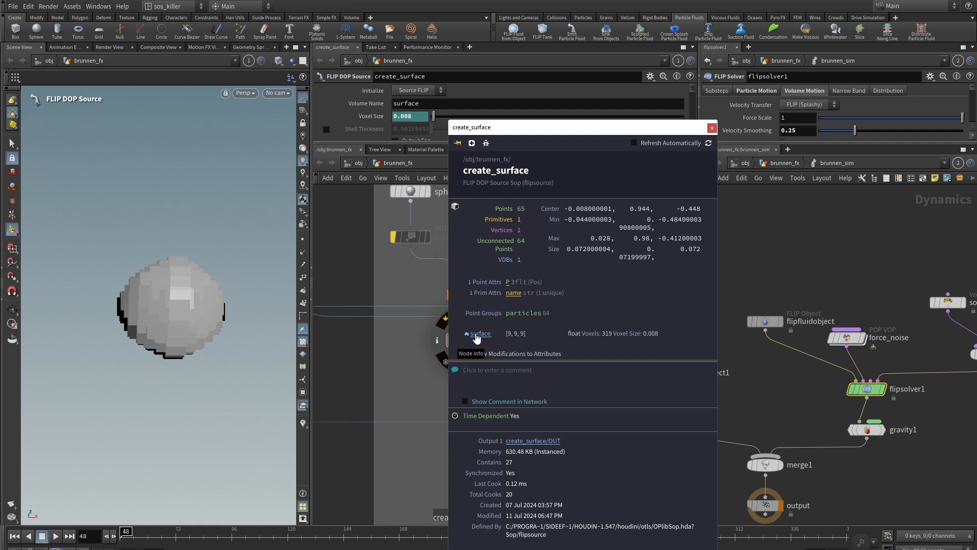
left_click(712, 128)
Step: Show split2's group parameters, display the vol null and review its geometry information
middle_click_drag(589, 385, 559, 299)
scroll(560, 303, "up", 2)
left_click(555, 341)
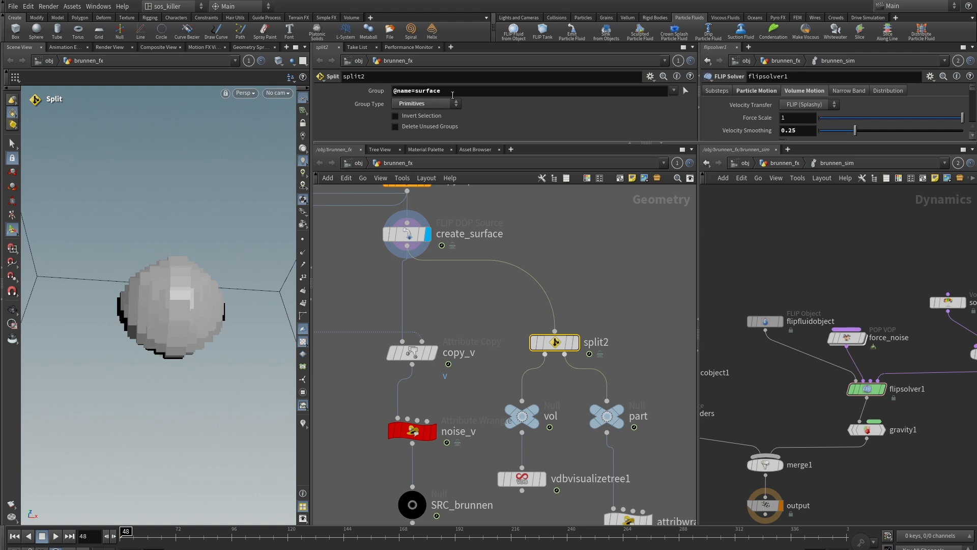
left_click(522, 415)
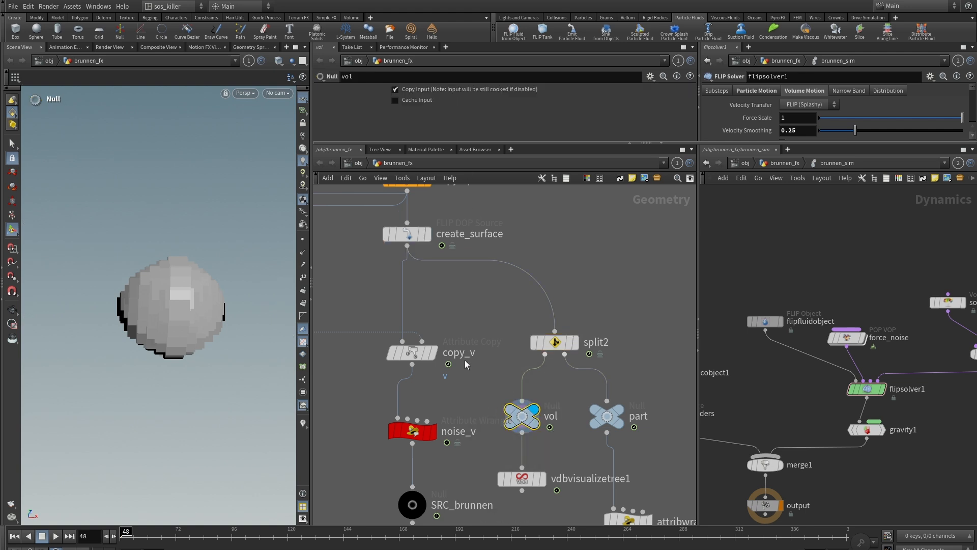
middle_click(521, 414)
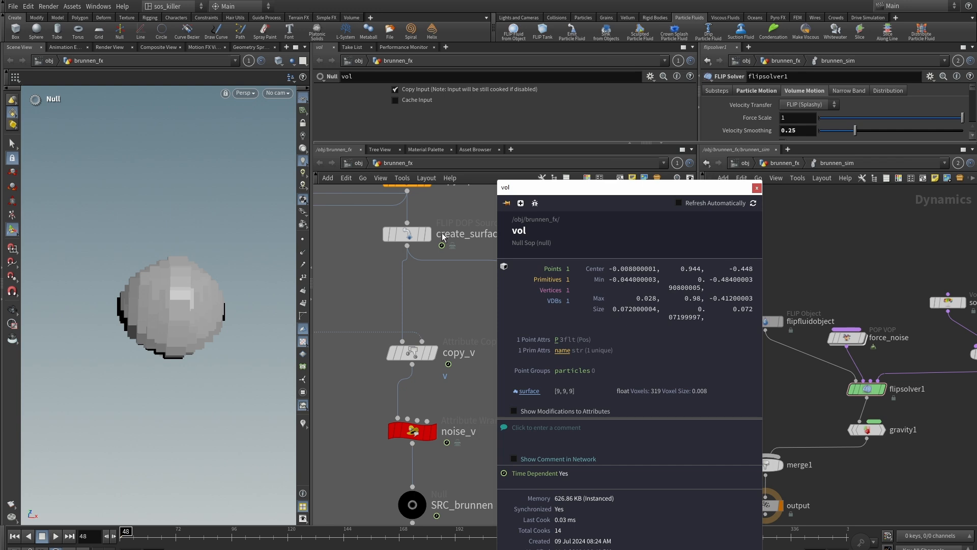
left_click(757, 188)
Step: Display the part null and inspect its separated particles in the viewport
left_click(617, 411)
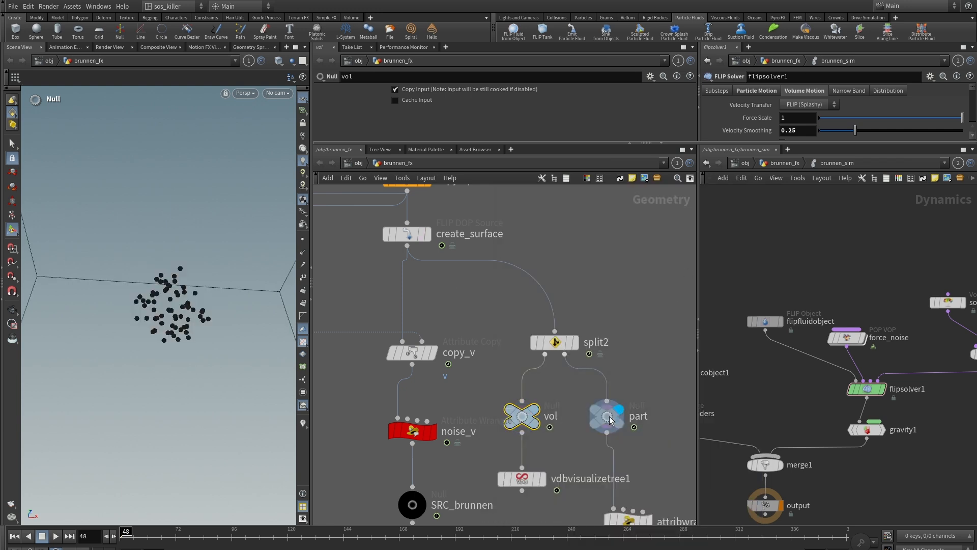
right_click_drag(180, 260, 140, 241, "alt")
left_click_drag(140, 241, 203, 241, "alt")
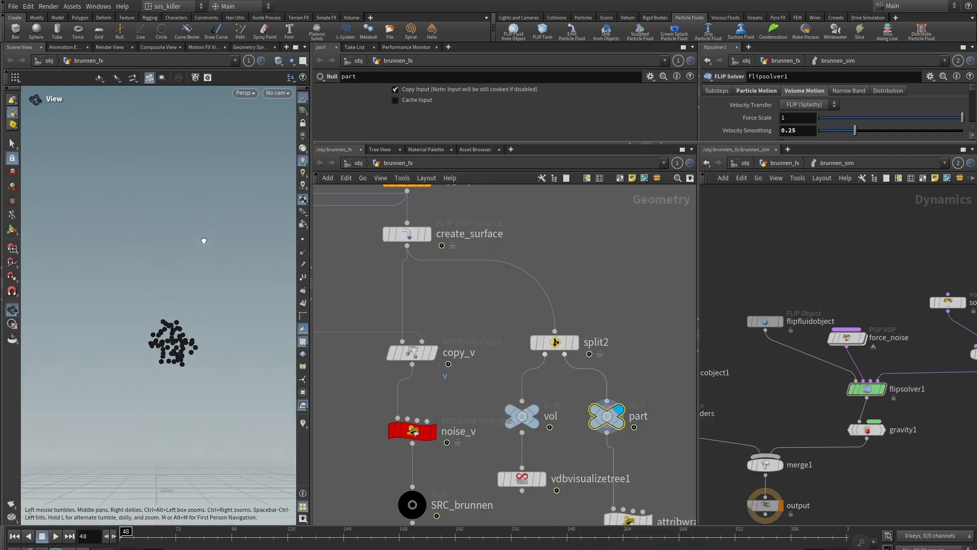
scroll(486, 276, "down", 4)
scroll(490, 276, "up", 5)
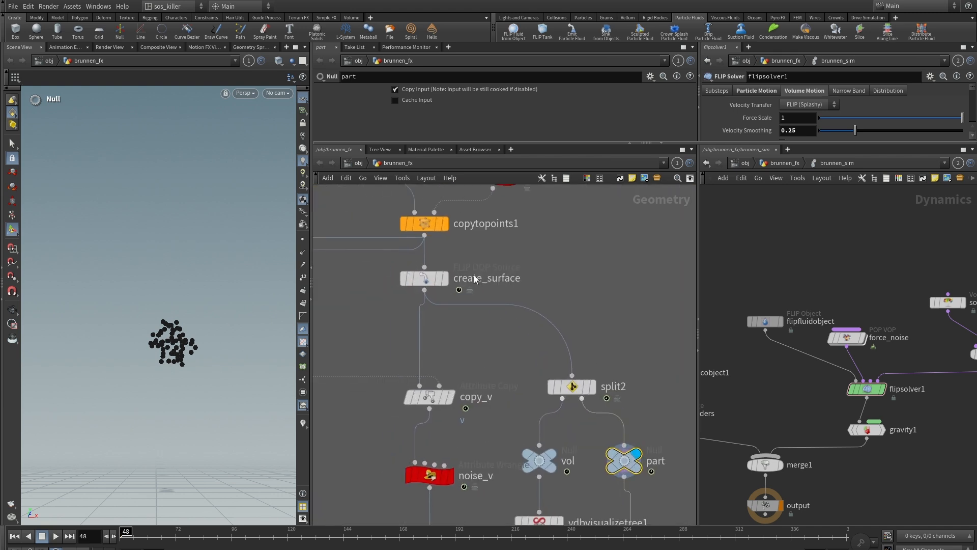
Step: Enlarge create_surface's parameter area and reveal the expressions behind Voxel Size, Jitter Seed, Particle Separation and Oversampling
left_click(427, 278)
left_click_drag(548, 144, 548, 310)
left_click(373, 114)
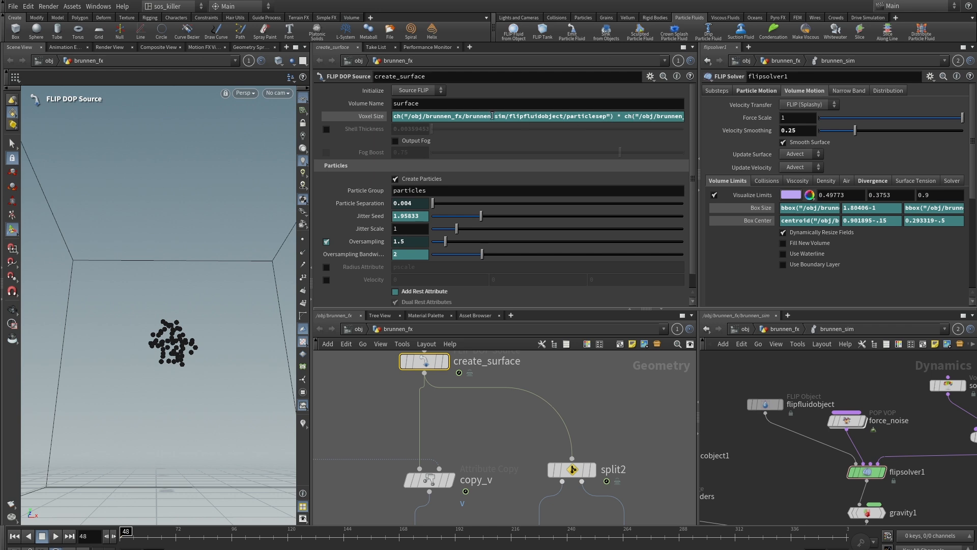
left_click(369, 215)
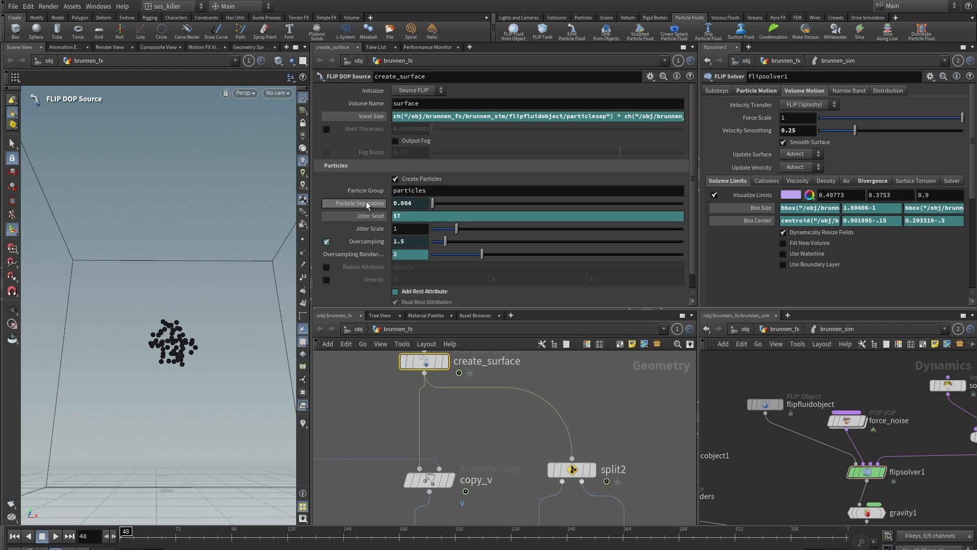
left_click(366, 202)
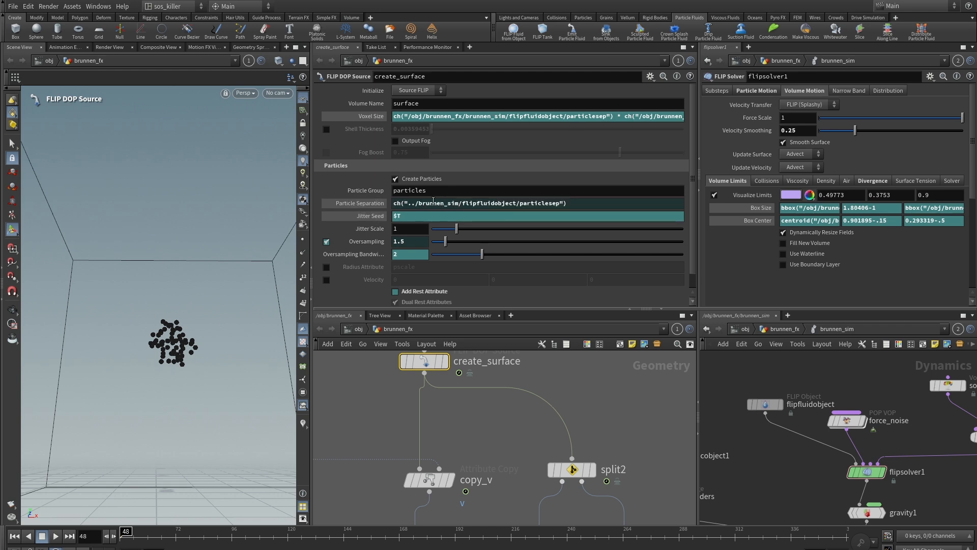
left_click(375, 242)
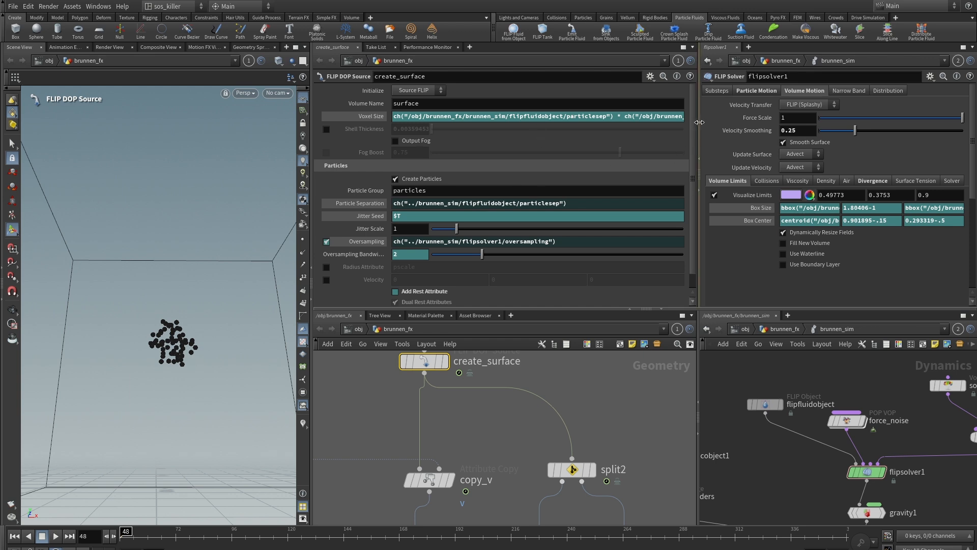
Step: Resize the parameter areas to compare create_surface's full Voxel Size expression with flipfluidobject's Particle Separation and Grid Scale
left_click_drag(699, 122, 736, 122)
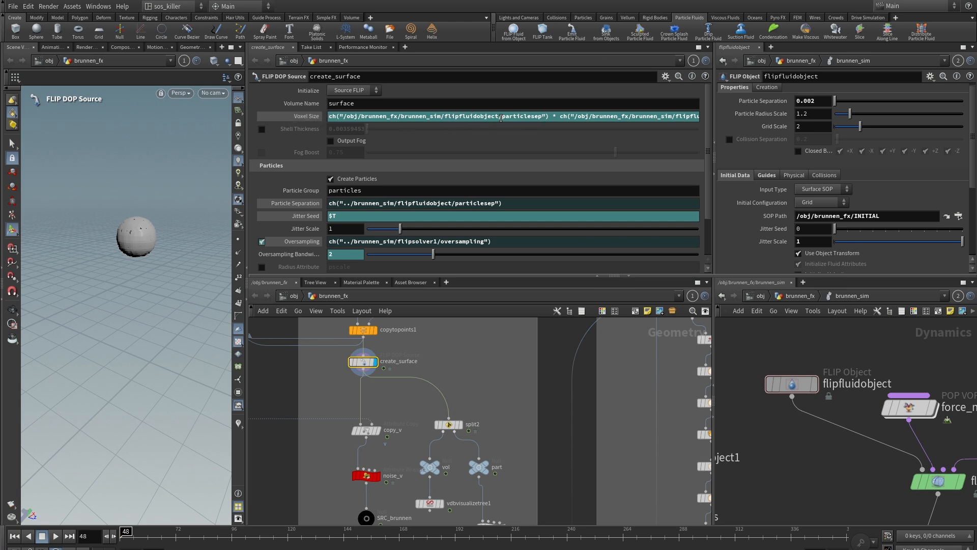
left_click_drag(714, 114, 835, 115)
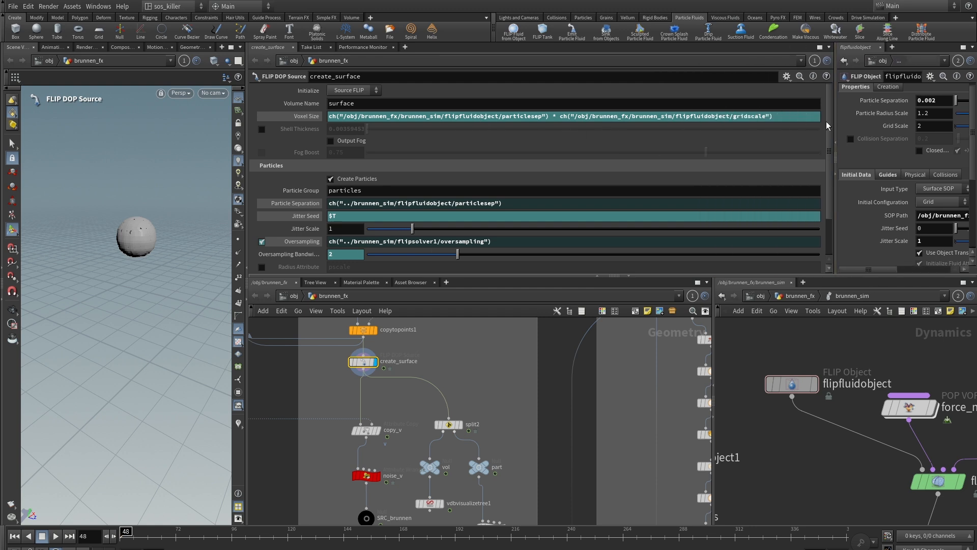
left_click_drag(834, 126, 668, 126)
scroll(905, 337, "down", 2)
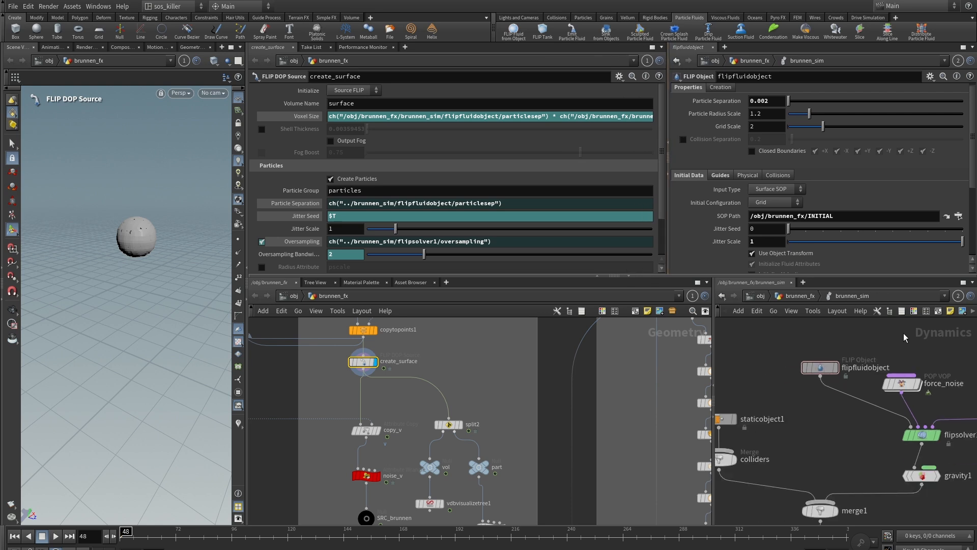
scroll(876, 377, "up", 2)
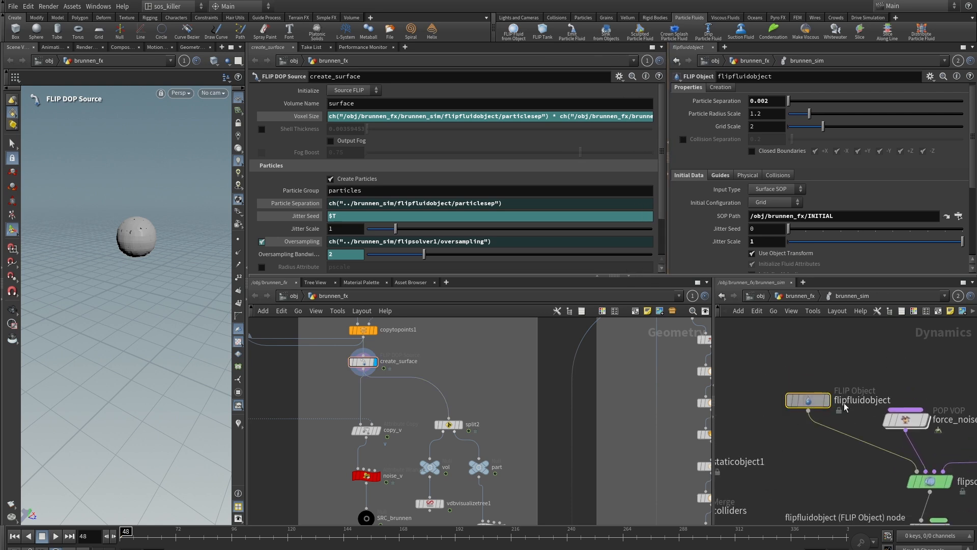
mouse_move(727, 105)
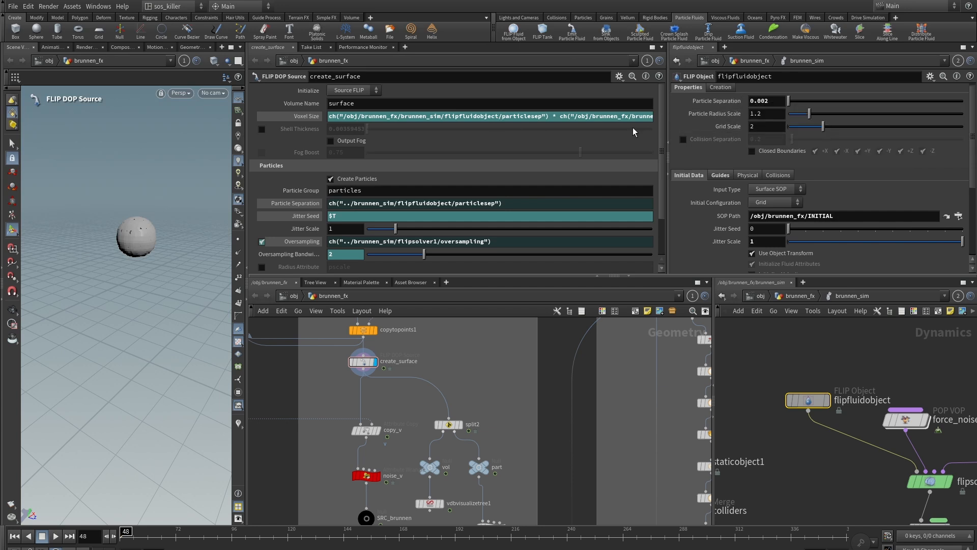
left_click_drag(668, 121, 719, 128)
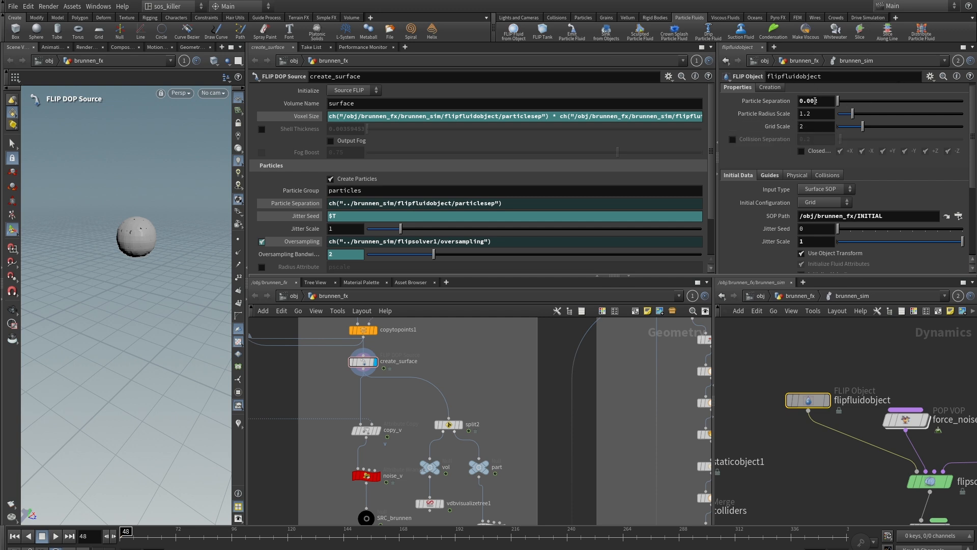
Step: Display the part null below split2 and examine its particles up close in the viewport
scroll(500, 424, "down", 1)
middle_click_drag(495, 427, 492, 369)
scroll(483, 378, "up", 3)
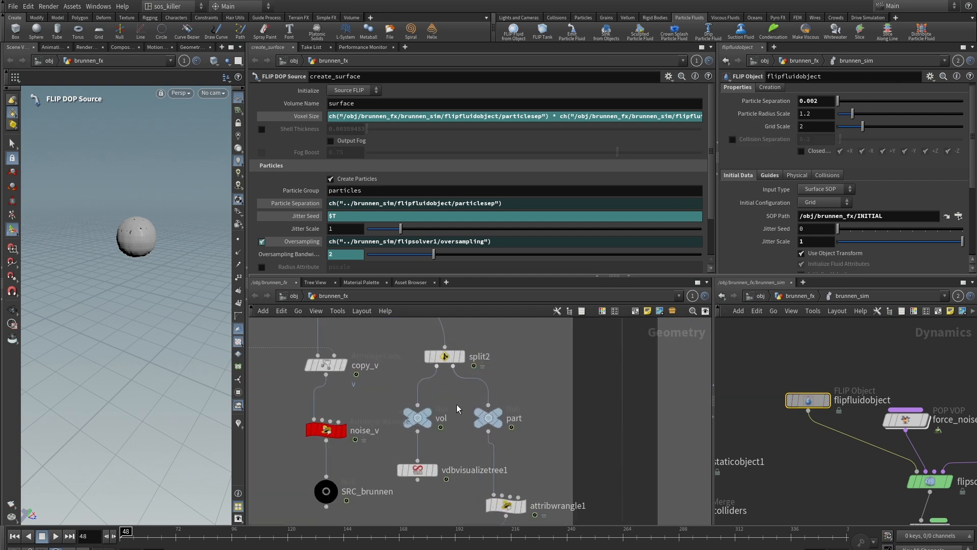
middle_click_drag(457, 406, 479, 391)
scroll(479, 391, "up", 1)
left_click(531, 404)
left_click(517, 407)
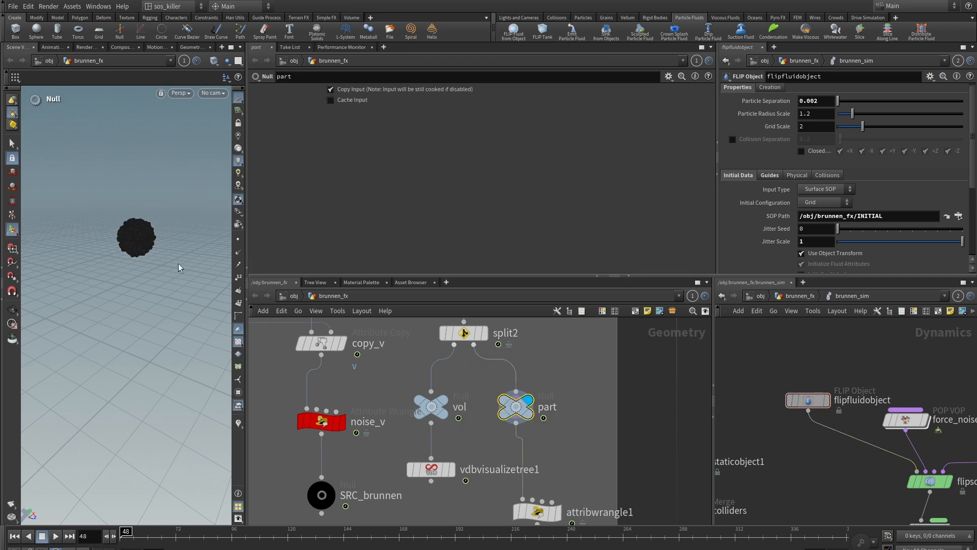
right_click_drag(257, 258, 553, 272)
middle_click_drag(189, 175, 150, 237)
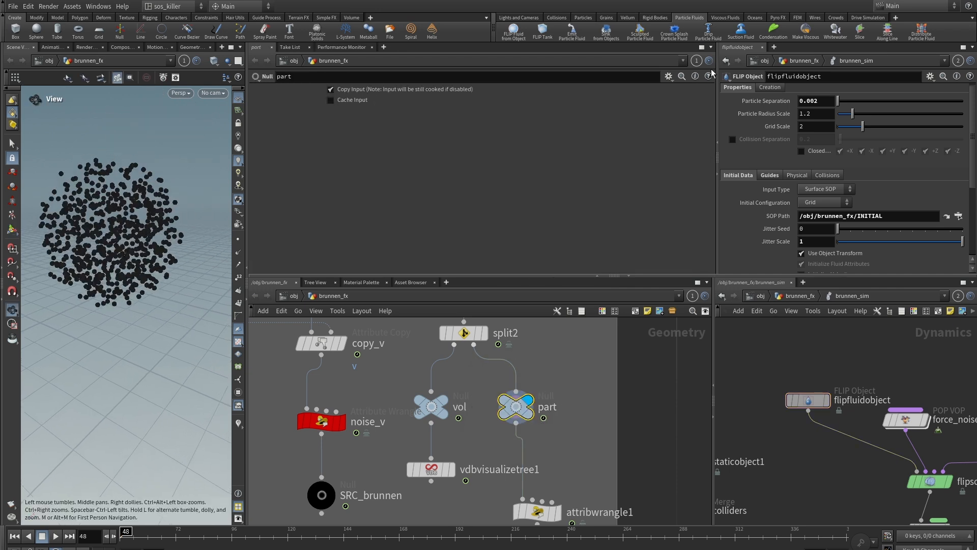
Step: Try a Particle Separation of 0.004 on flipfluidobject and restore it to 0.002
left_click_drag(815, 101, 831, 100)
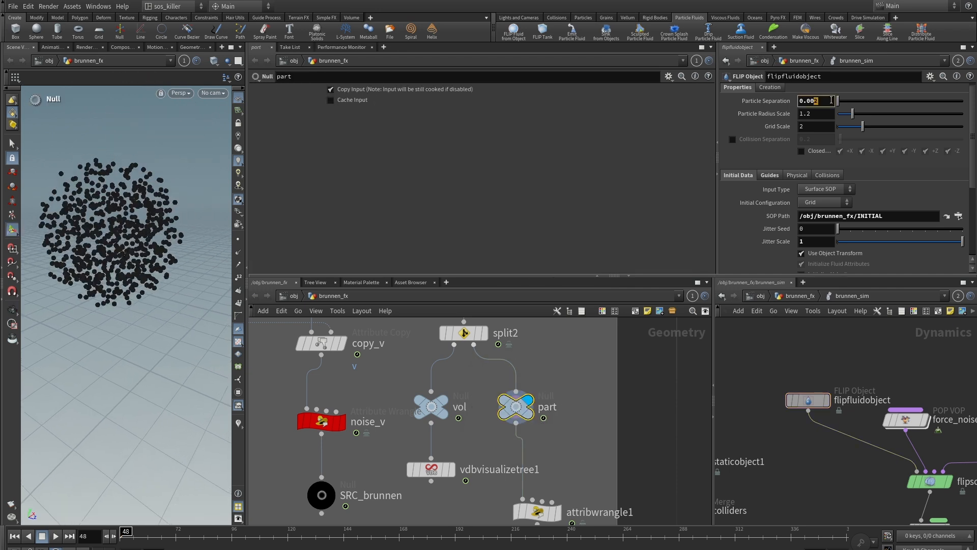
type("4")
key("Return")
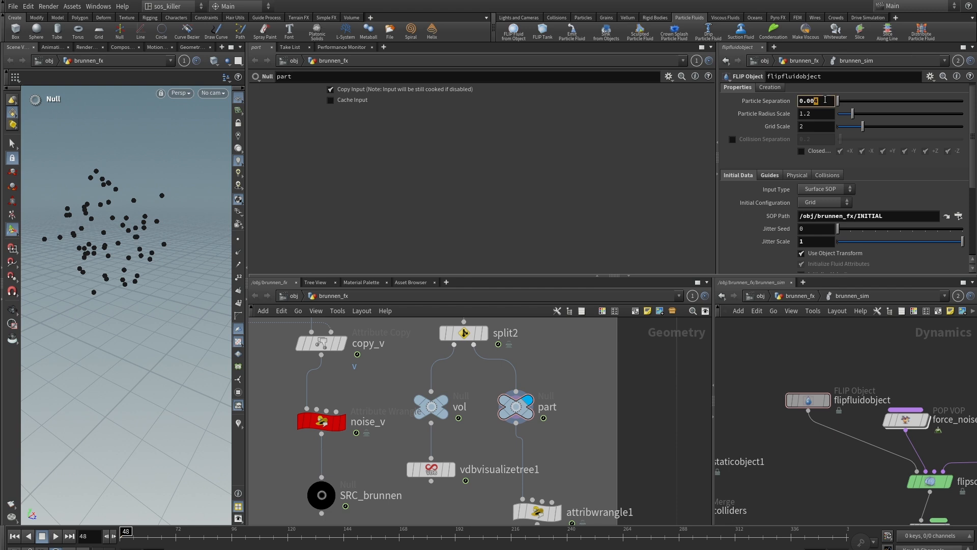
key("Return")
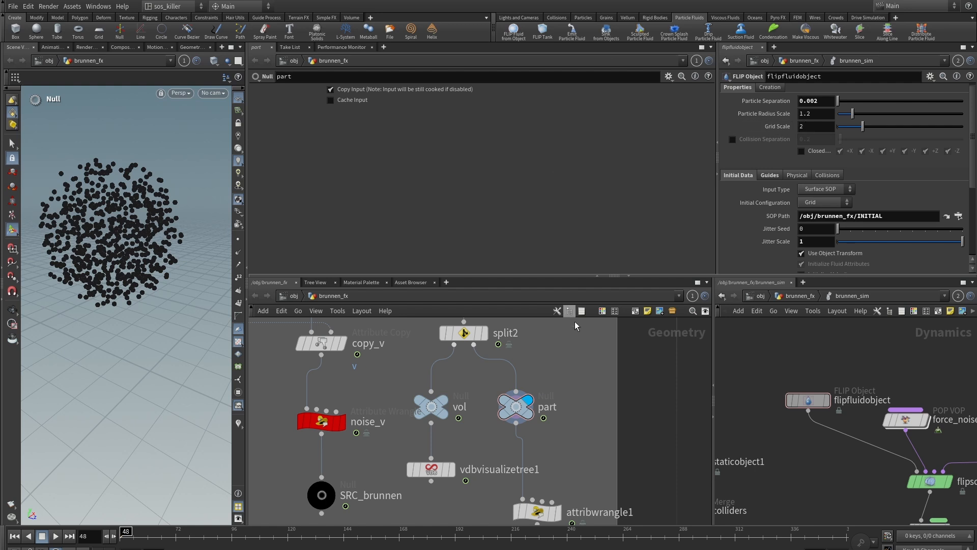
Step: Display the vol null and its vdbvisualizetree1 node in turn, and frame the voxel boxes in the viewport
left_click(431, 408)
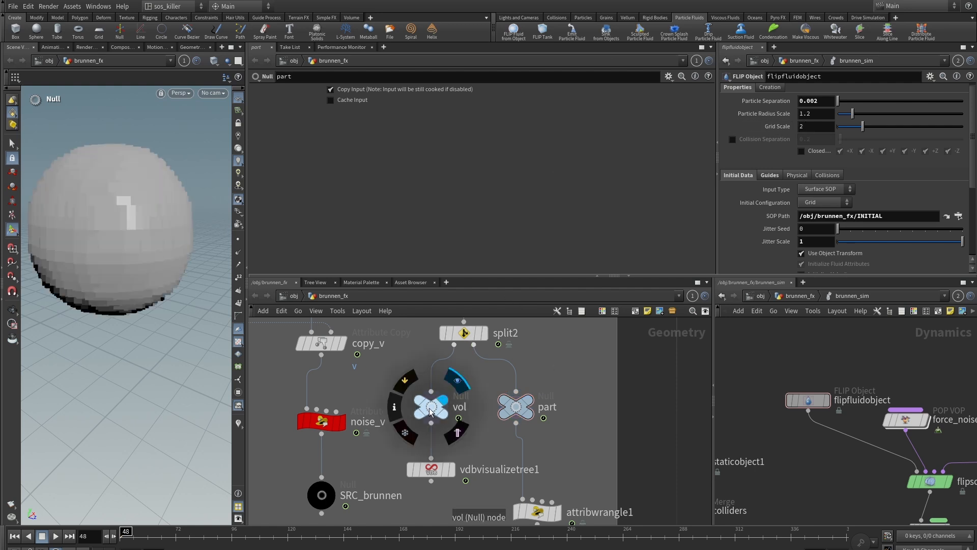
left_click(438, 475)
left_click(439, 475)
right_click_drag(168, 288, 44, 212)
left_click_drag(76, 204, 102, 200)
Step: Try Grid Scale values of 1 and 3 on flipfluidobject and restore it to 2
left_click_drag(811, 127, 673, 109)
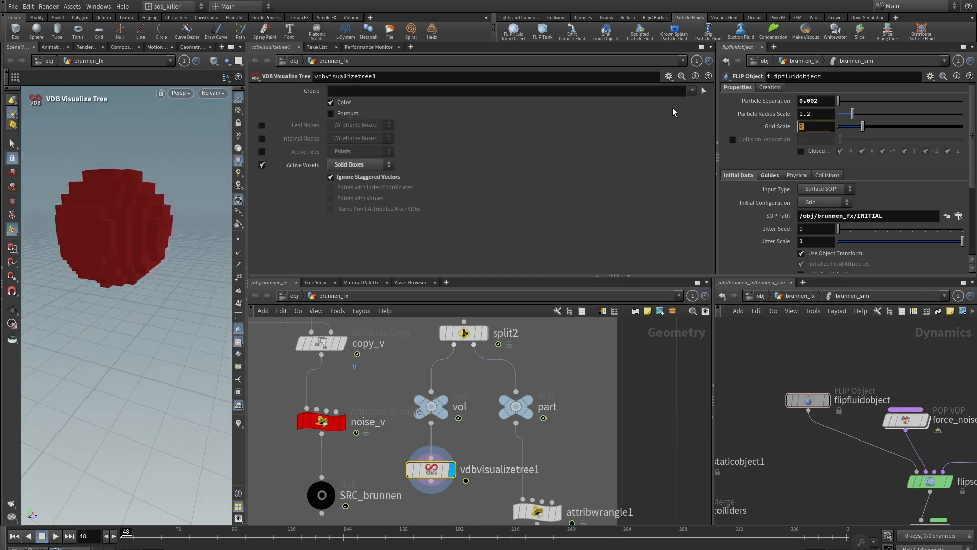
type("1")
key("Return")
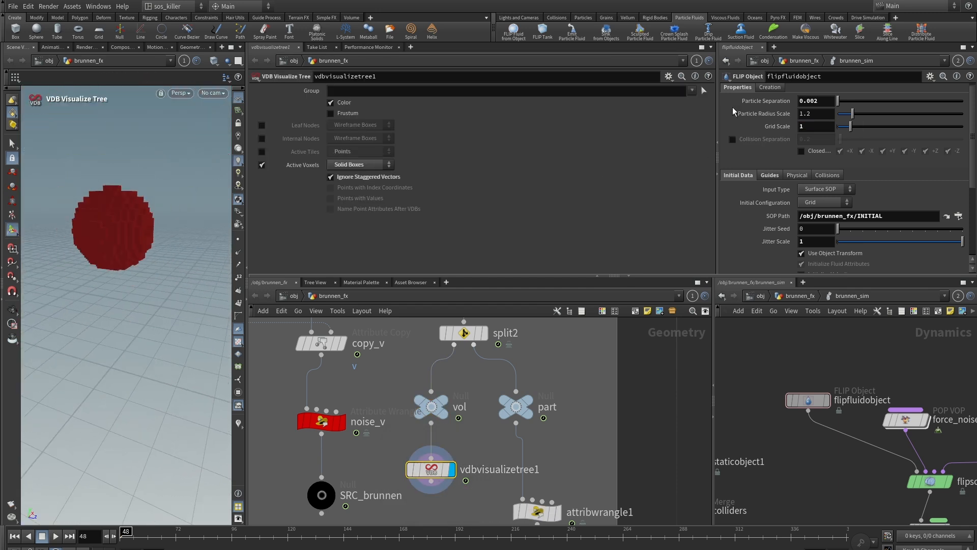
left_click_drag(829, 128, 690, 113)
type("3")
key("Return")
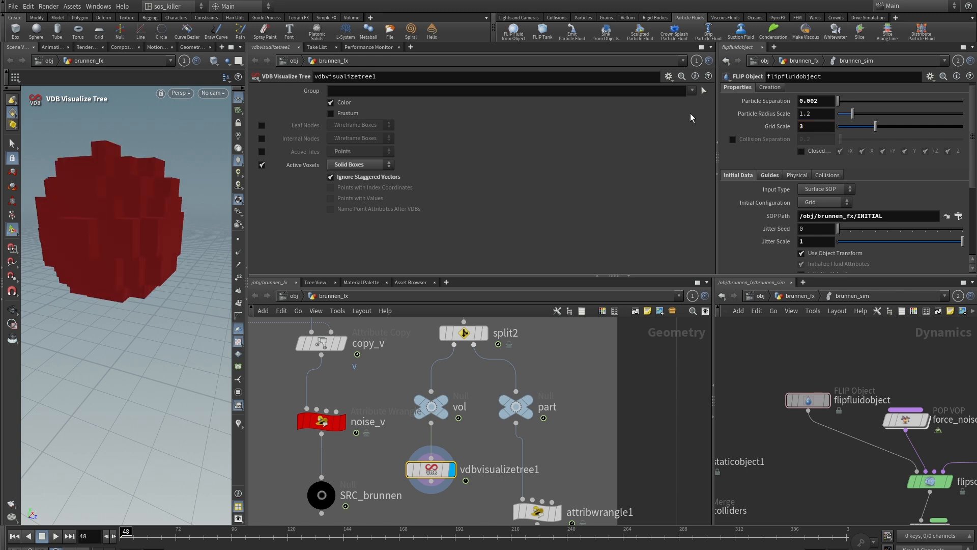
left_click_drag(827, 127, 649, 127)
type("2")
key("Return")
Step: Show create_surface's parameters again while keeping the voxel visualization displayed
scroll(635, 381, "down", 5)
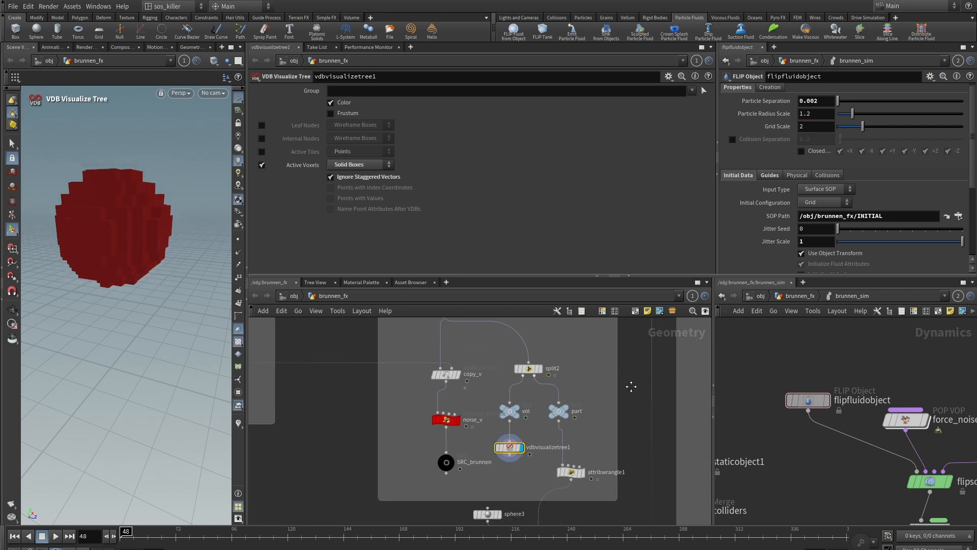
scroll(571, 363, "up", 3)
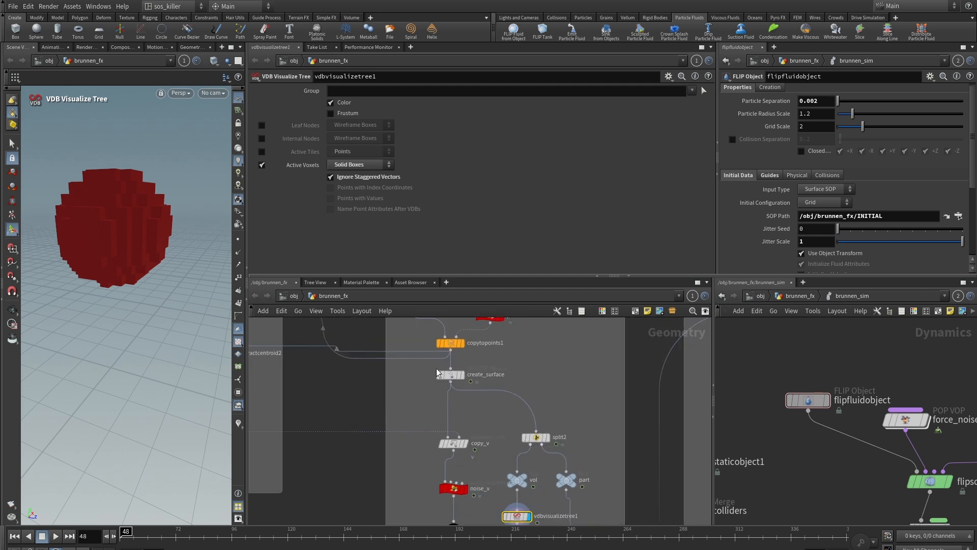
left_click(453, 379)
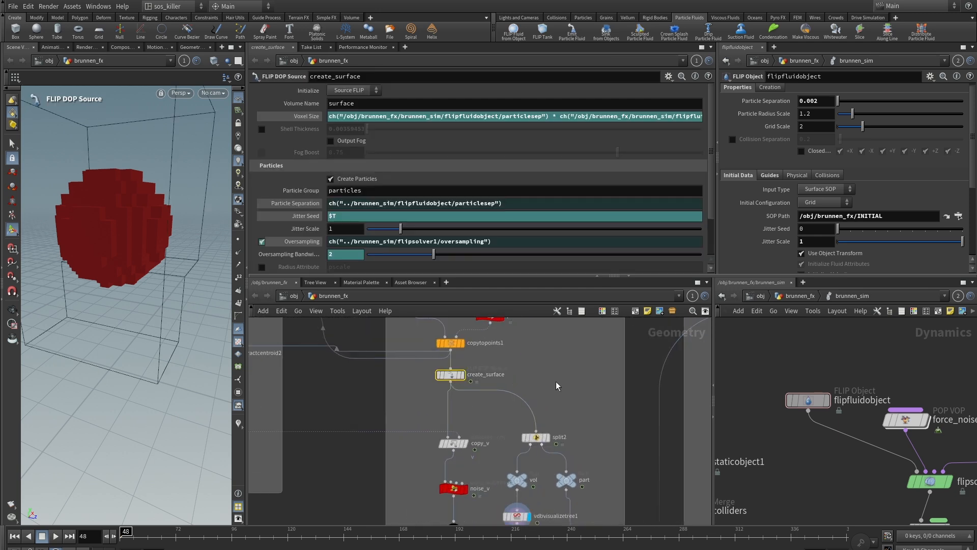
Step: Enlarge the network area and review the Particles settings of create_surface, from Create Particles to Oversampling Bandwidth
left_click_drag(559, 278, 539, 268)
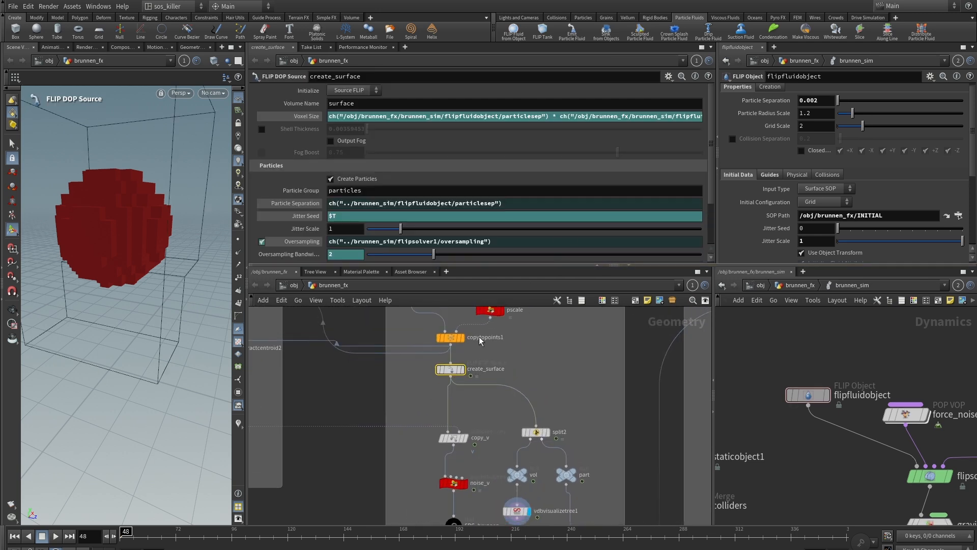
scroll(534, 376, "down", 2)
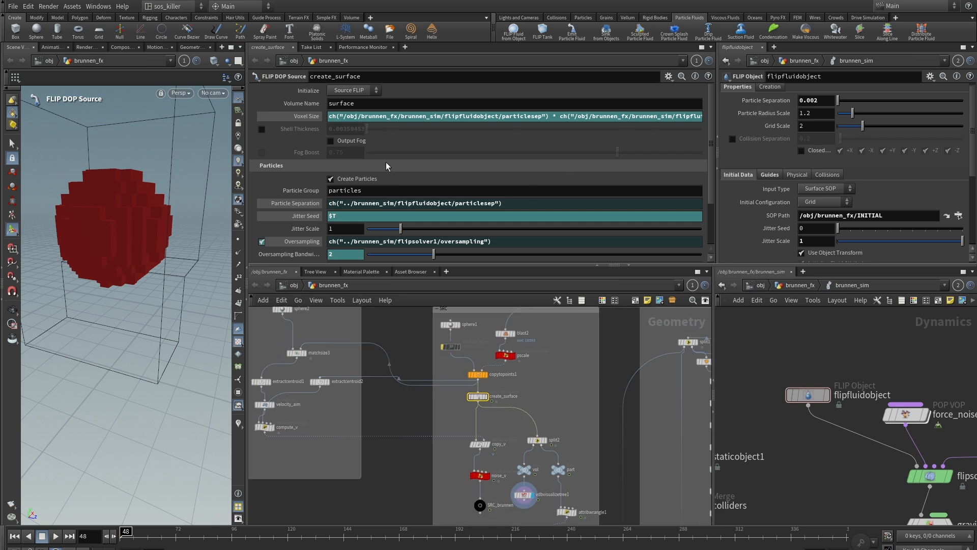
scroll(391, 134, "down", 2)
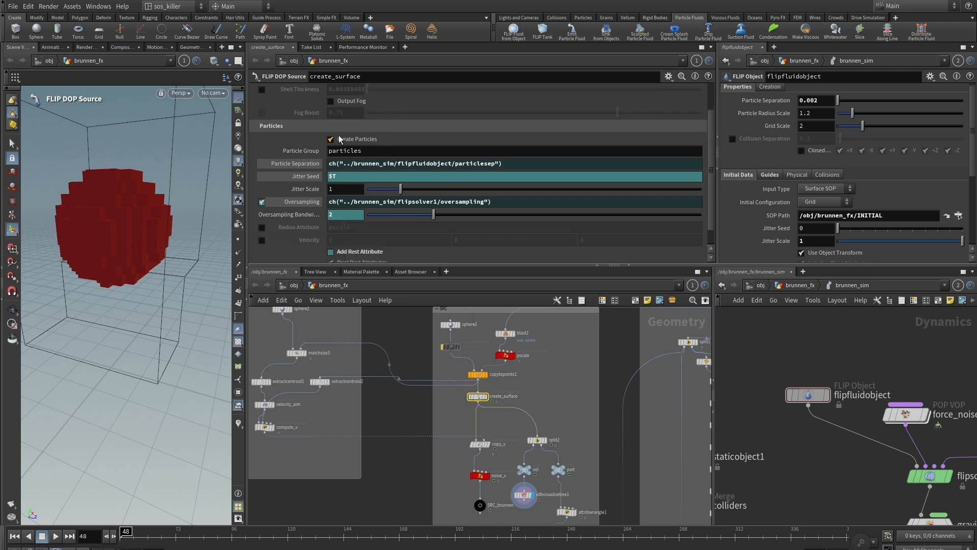
scroll(339, 139, "up", 2)
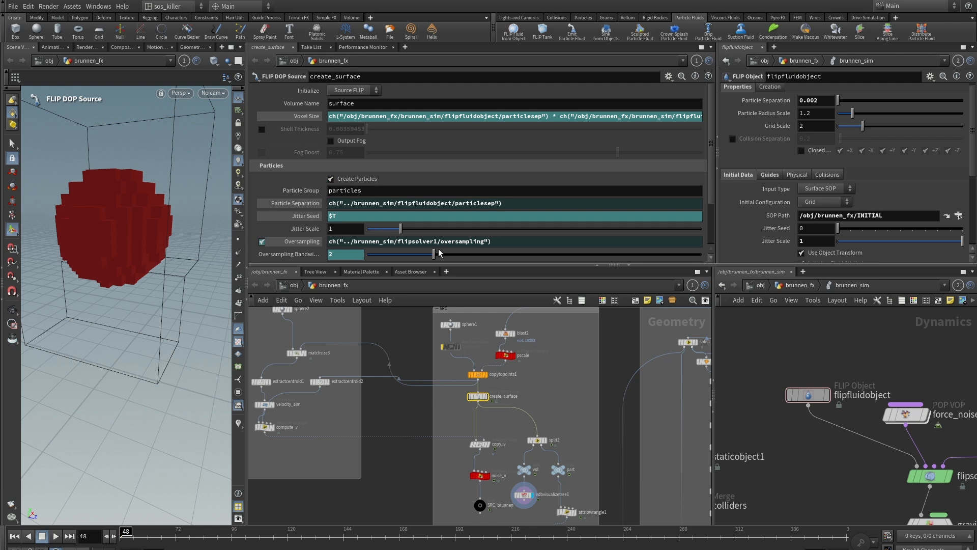
Step: Check flipsolver1's Particle Motion and Volume Motion settings, and show flipfluidobject's parameters again
left_click(930, 478)
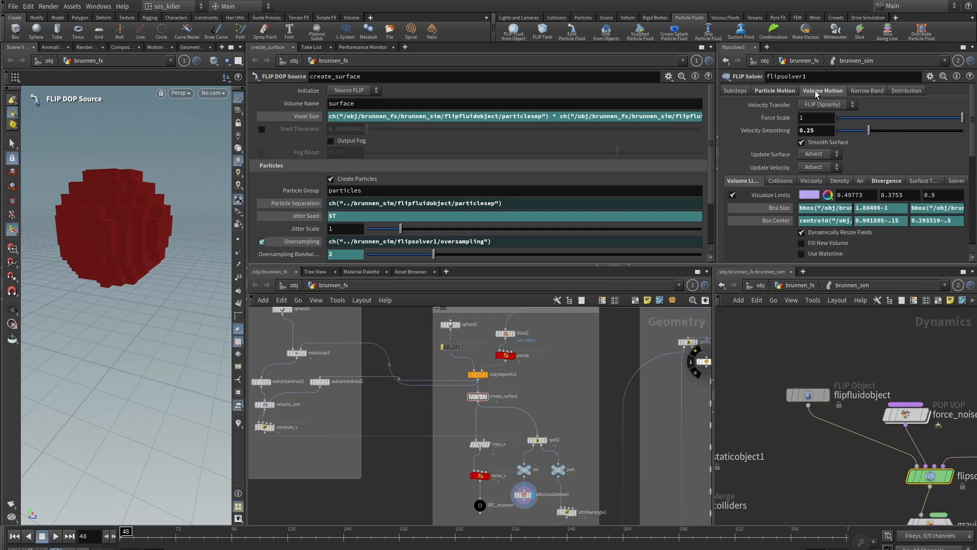
left_click(761, 91)
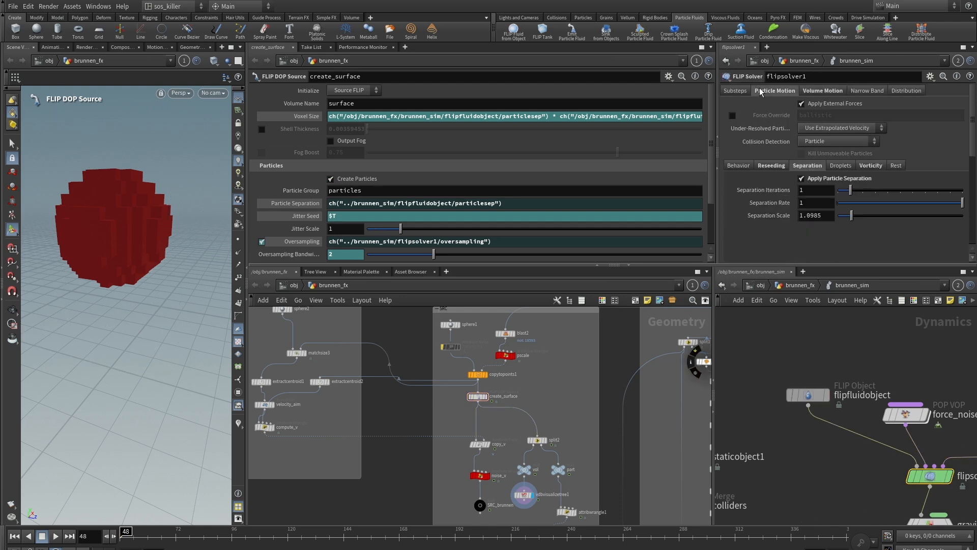
left_click(828, 93)
left_click(808, 395)
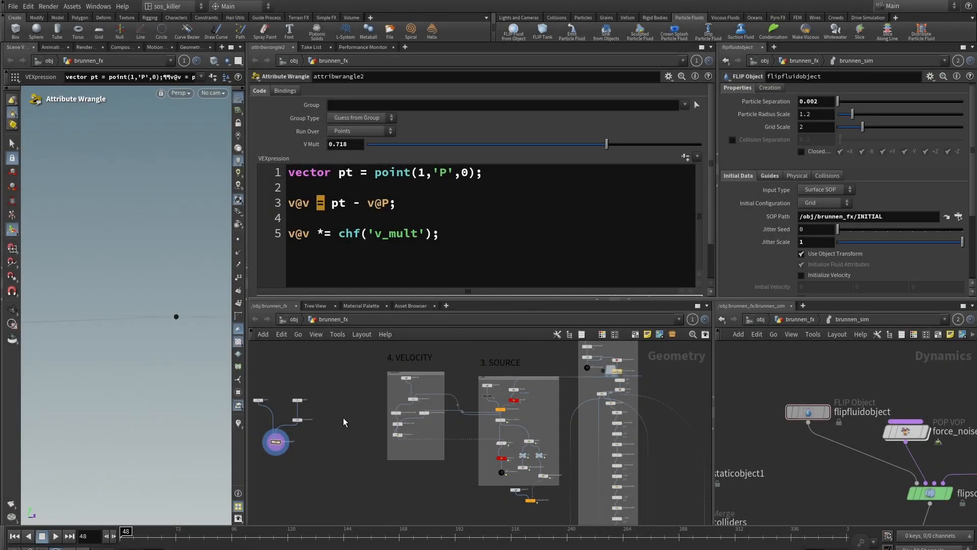
Step: Bring the separate add1, add2 and transform6 example network into view and display add1's point in the viewport
middle_click_drag(336, 419, 497, 409)
scroll(447, 391, "up", 5)
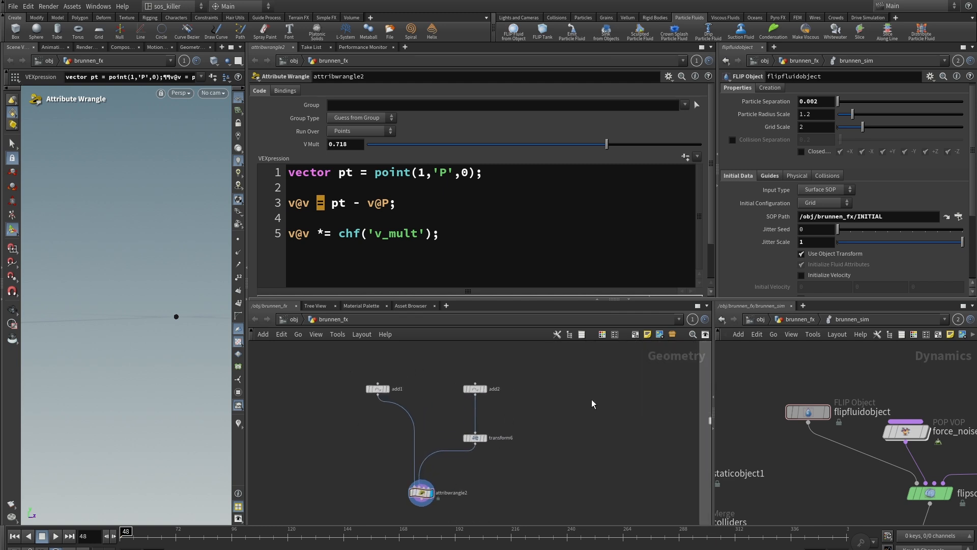
scroll(591, 399, "down", 3)
middle_click_drag(595, 395, 604, 446)
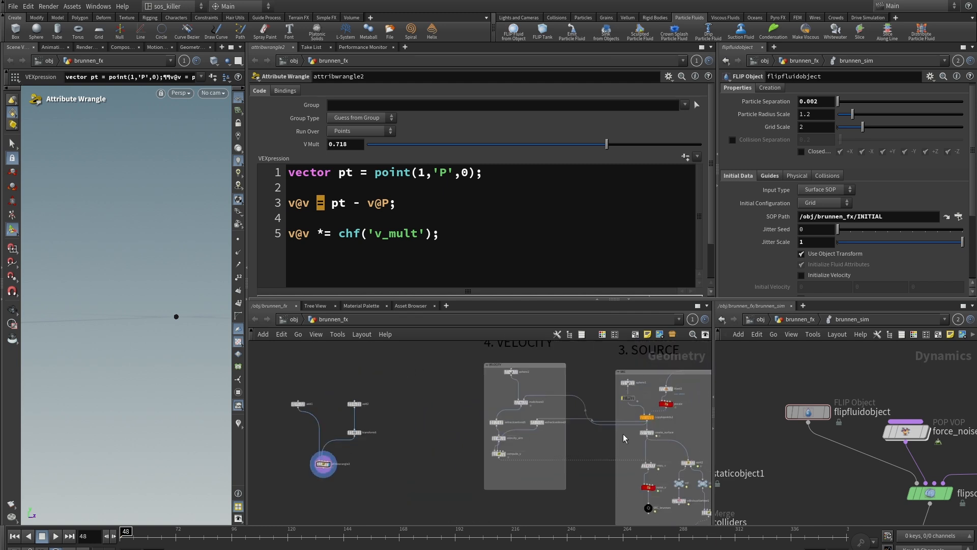
middle_click_drag(435, 446, 455, 435)
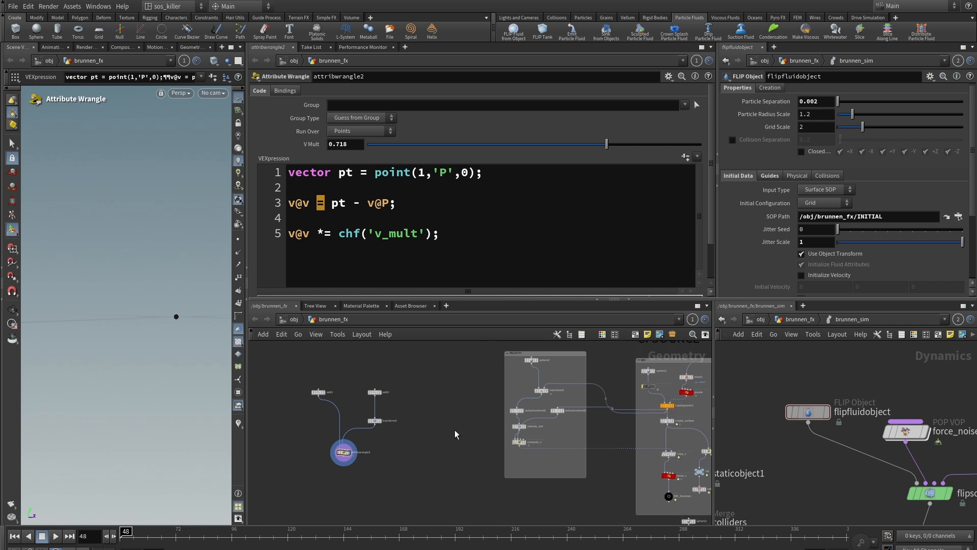
scroll(415, 420, "up", 4)
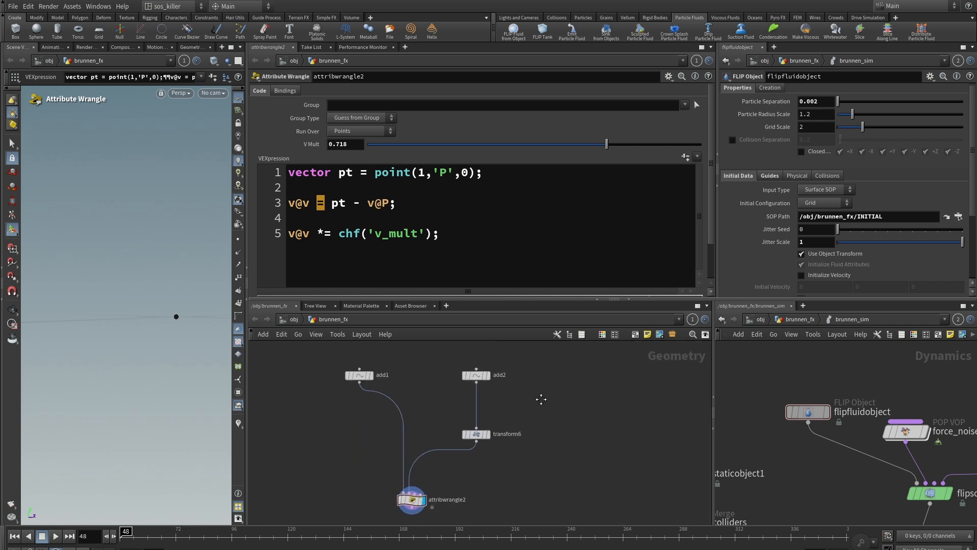
left_click(372, 377)
left_click_drag(168, 356, 206, 352)
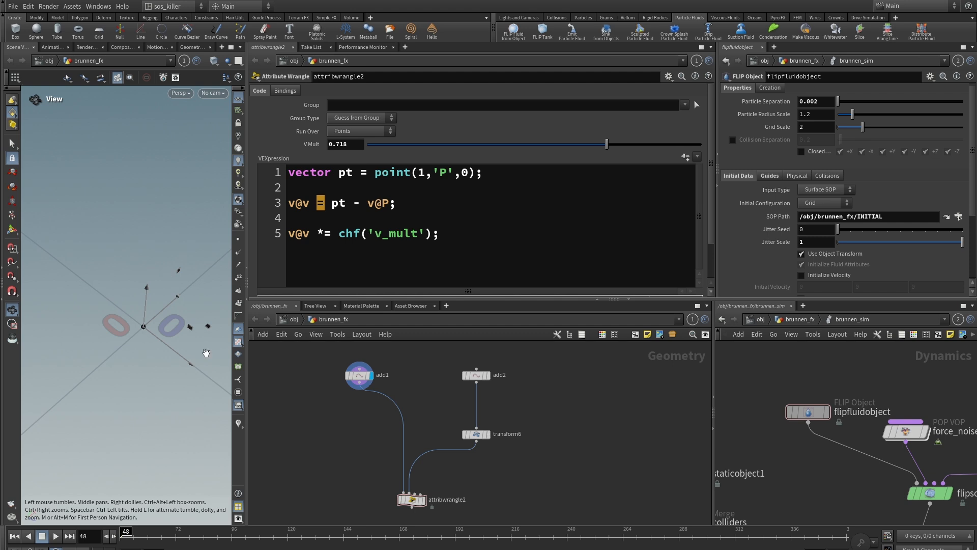
Step: Display add2 and transform6 in turn, and inspect transform6's point with its transform handle in the viewport
left_click(489, 375)
left_click(489, 435)
left_click(477, 434)
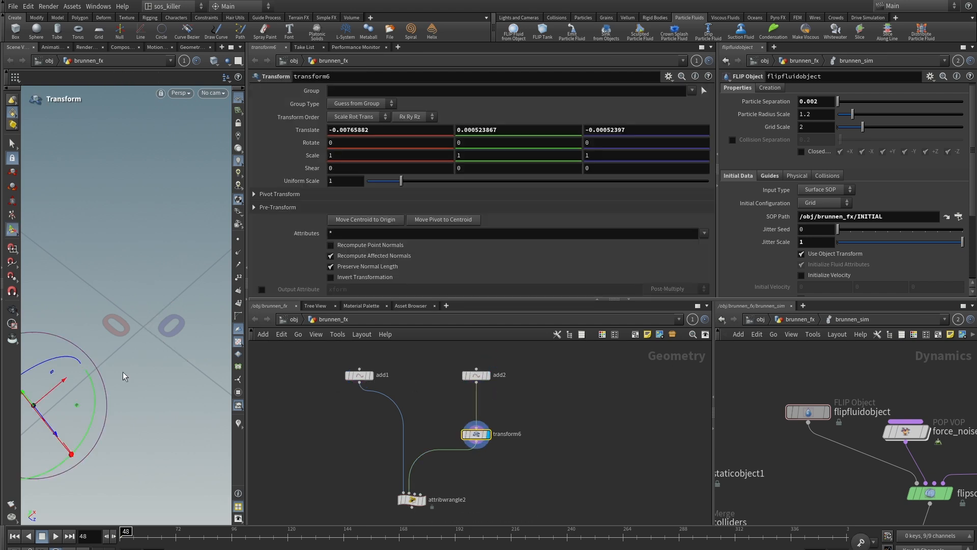
left_click_drag(126, 374, 99, 321, "alt")
key("Return")
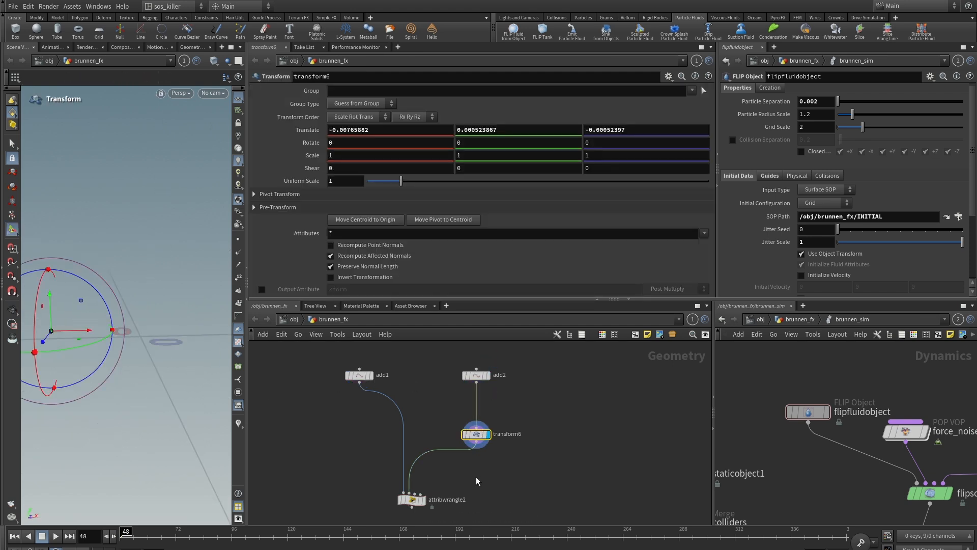
Step: Display attribwrangle2 and highlight v@v in line 3 of its VEX code
middle_click_drag(477, 481, 494, 446)
left_click(440, 464)
left_click(430, 464)
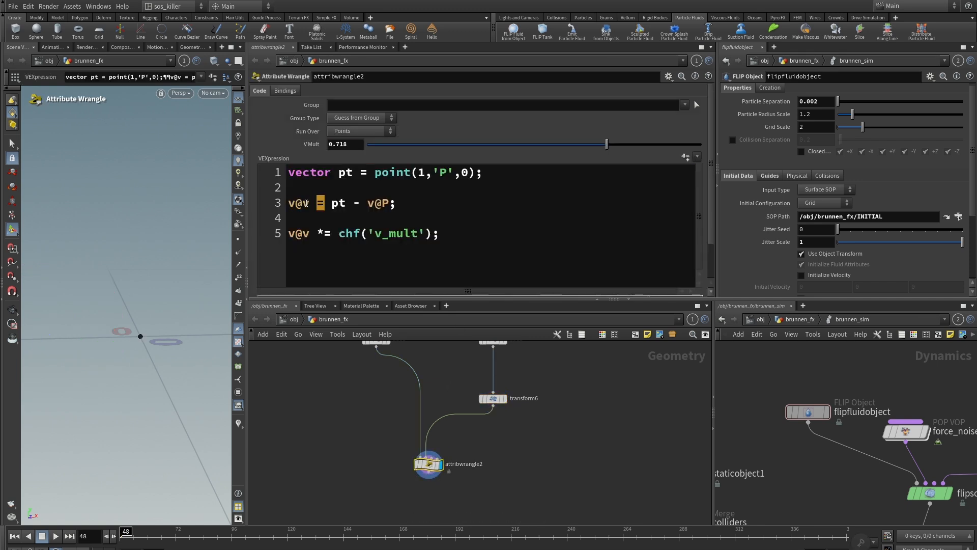
left_click(300, 192)
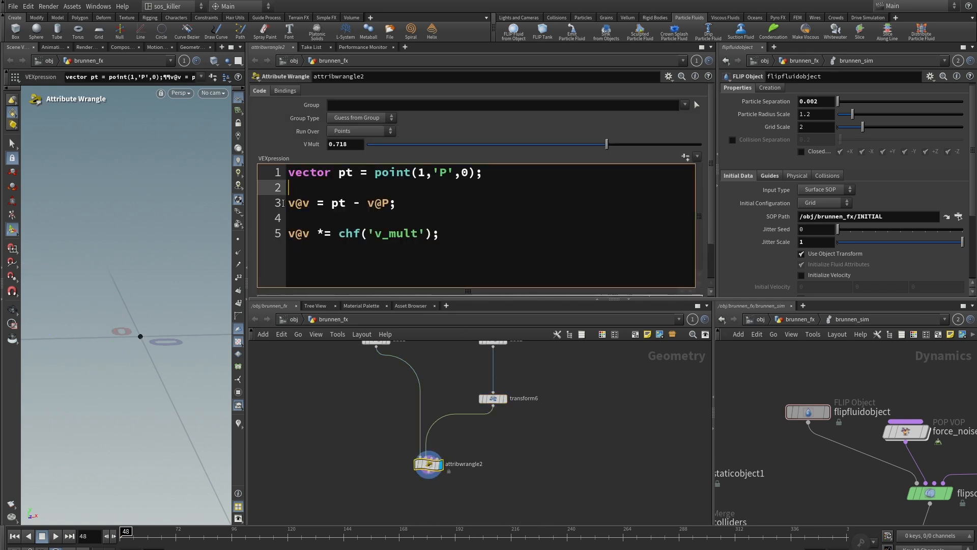
left_click_drag(287, 201, 310, 202)
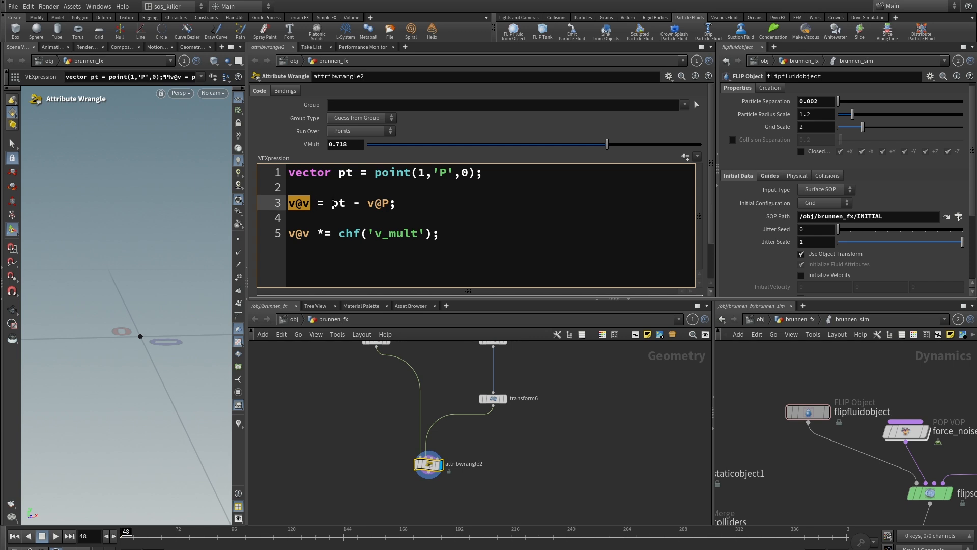
Step: Trace attribwrangle2's two inputs and highlight the point function, its 'P' attribute and point number 0 in line 1
middle_click_drag(549, 383, 558, 393)
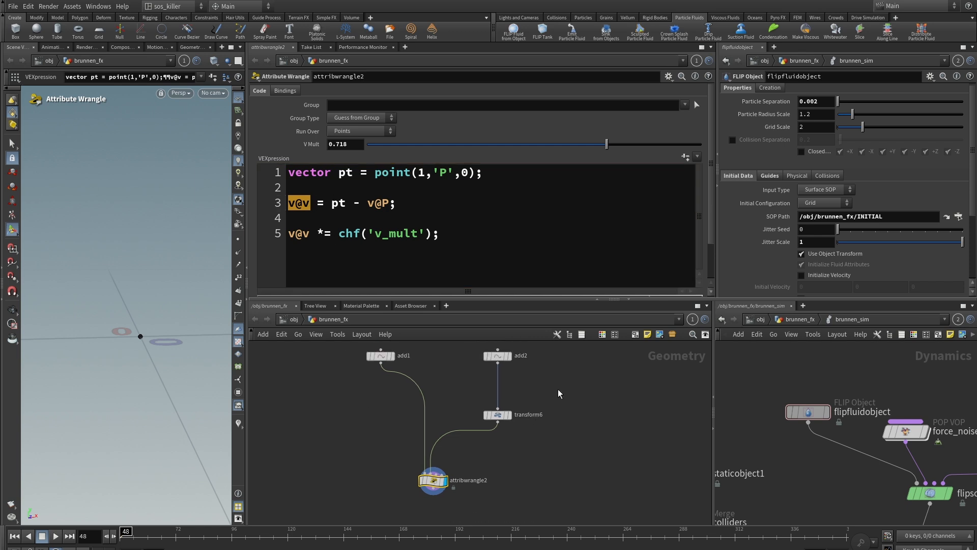
mouse_move(500, 419)
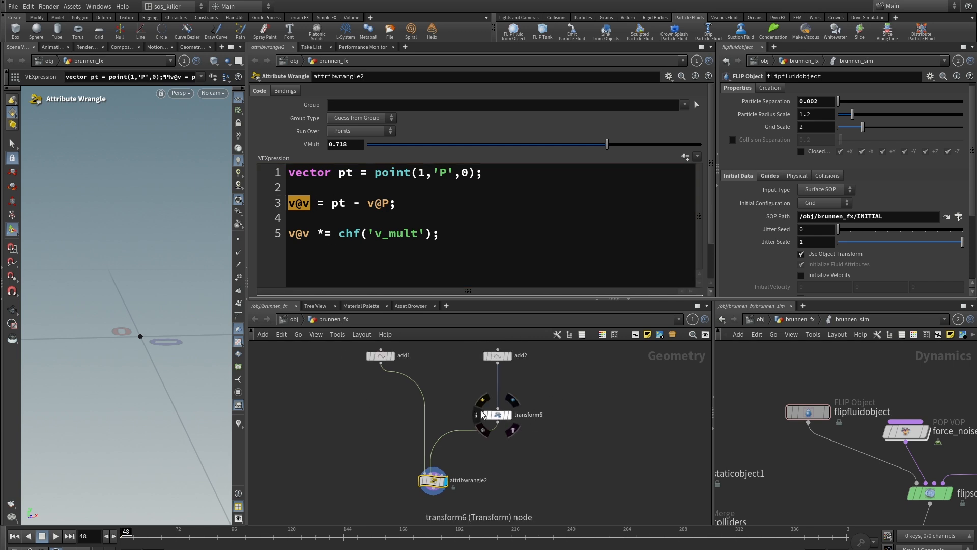
mouse_move(378, 360)
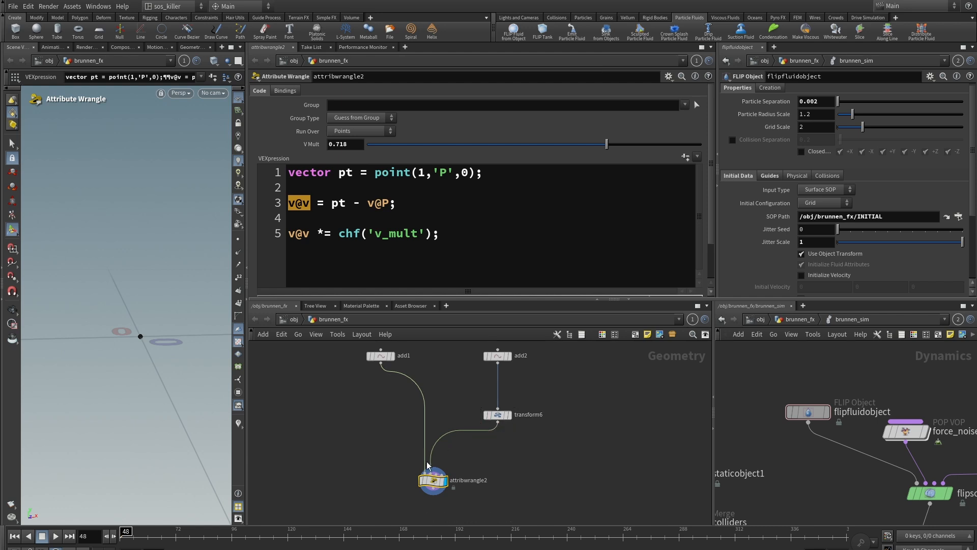
mouse_move(434, 481)
left_click_drag(374, 173, 417, 175)
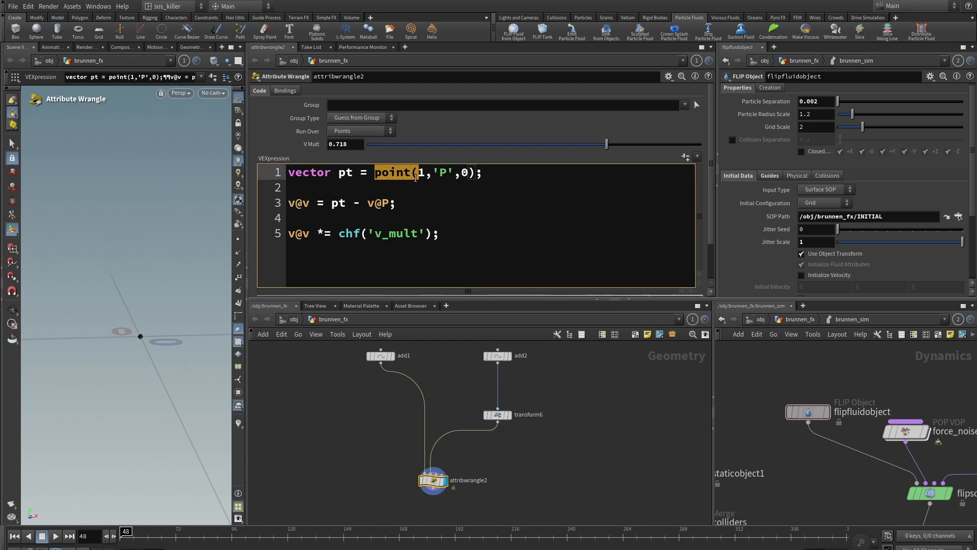
left_click(400, 215)
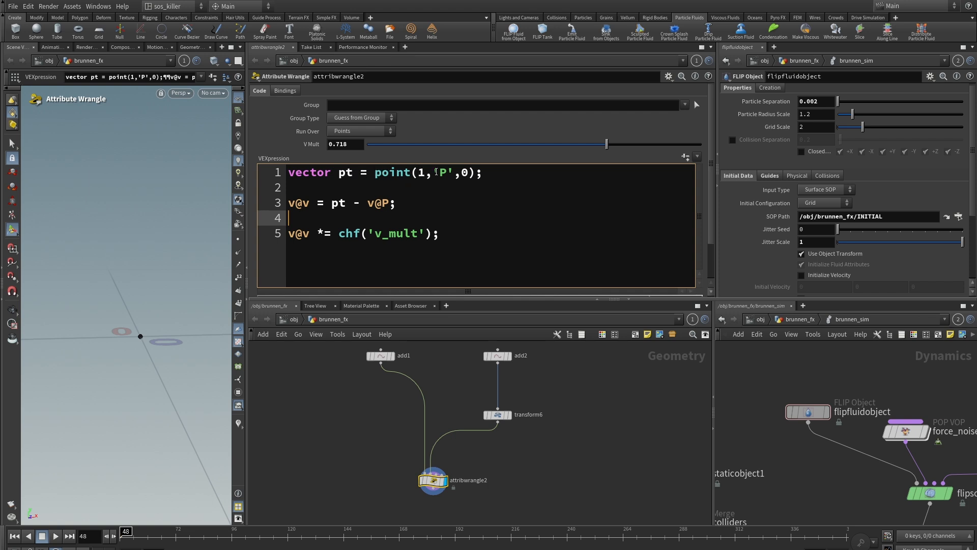
left_click_drag(432, 172, 451, 172)
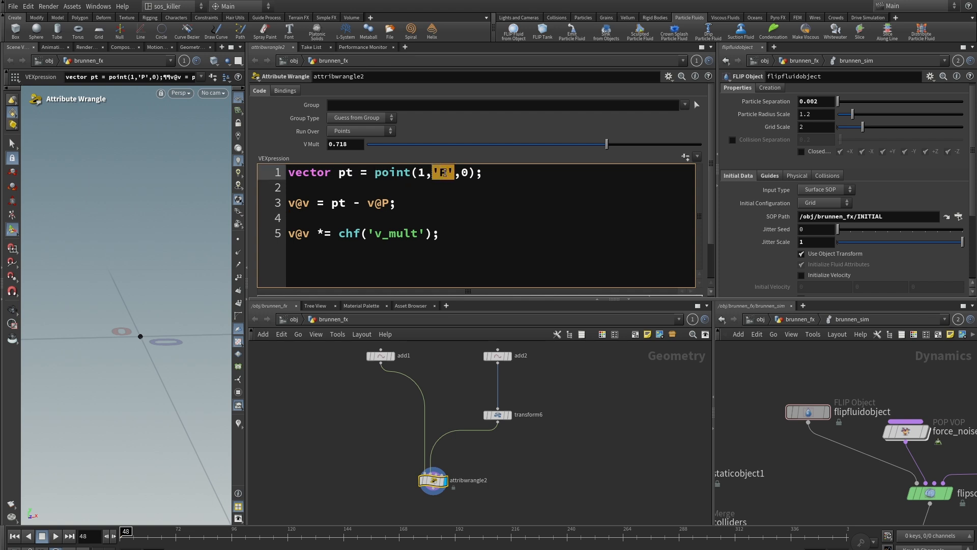
double_click(465, 173)
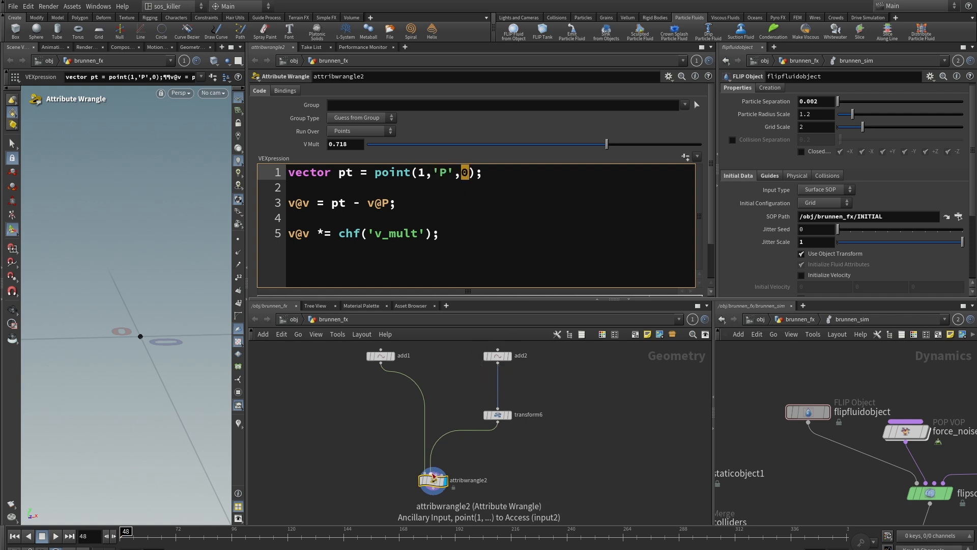
mouse_move(503, 415)
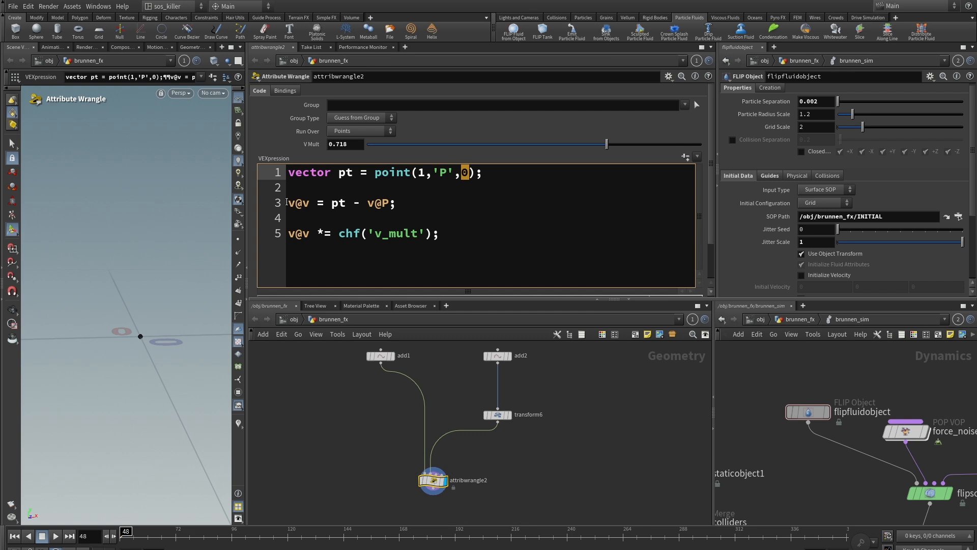
Step: Highlight v@v and pt in line 3, and chf('v_mult') in line 5 of the wrangle code
left_click_drag(287, 200, 309, 200)
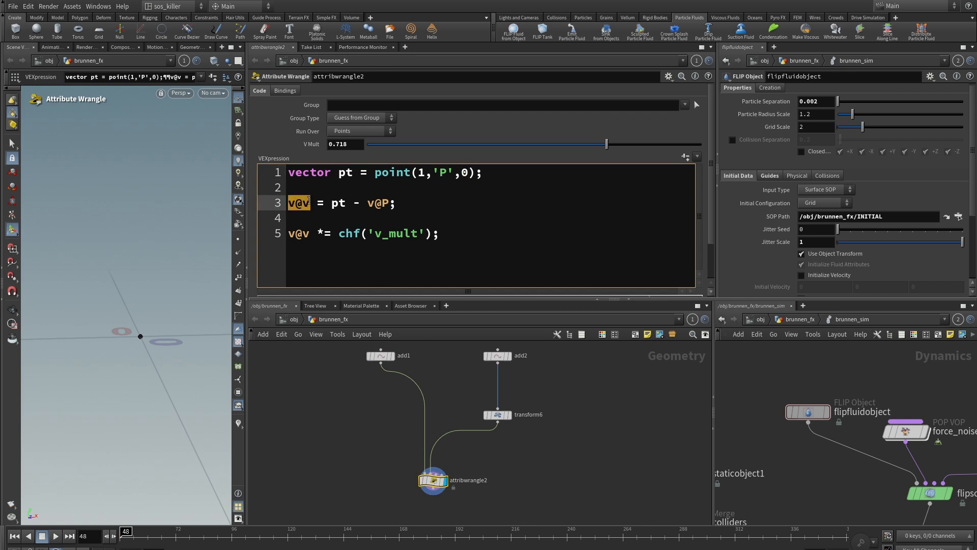
left_click(305, 220)
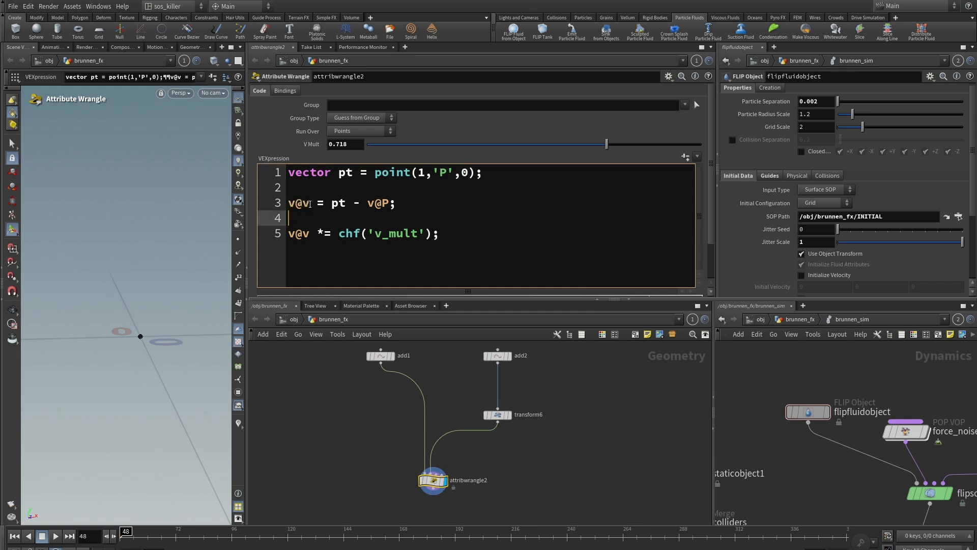
left_click_drag(331, 204, 347, 203)
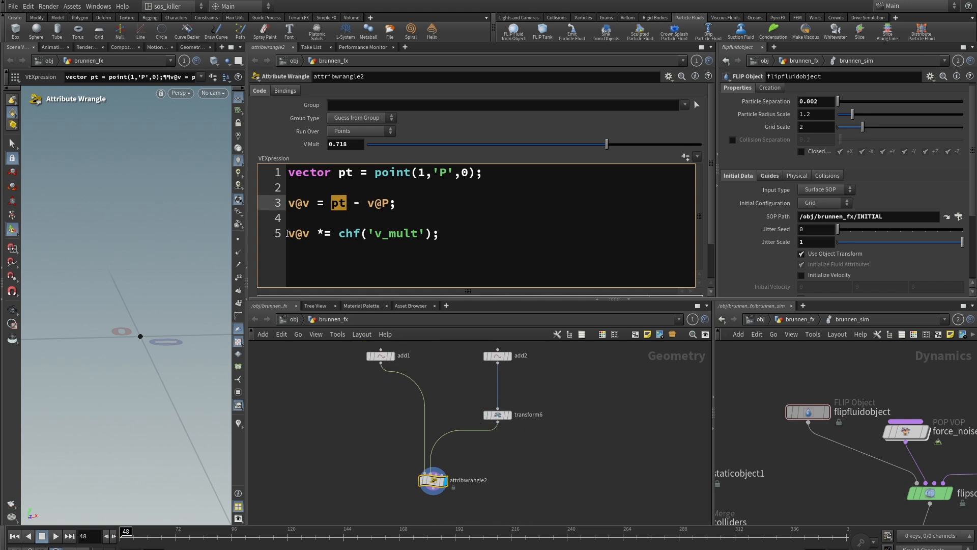
left_click_drag(287, 233, 432, 232)
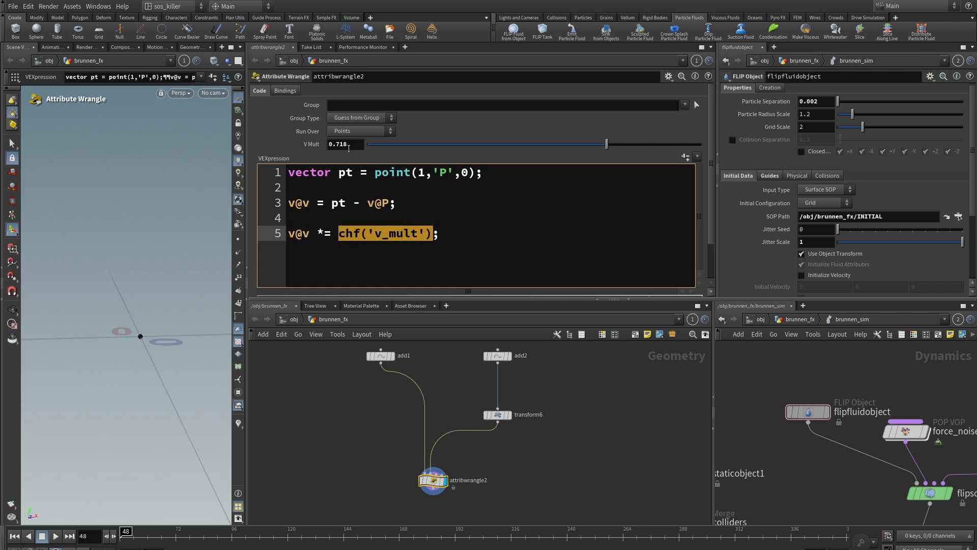
Step: Turn on the point velocity trail display and widen the viewport to inspect the vector
scroll(508, 481, "down", 2)
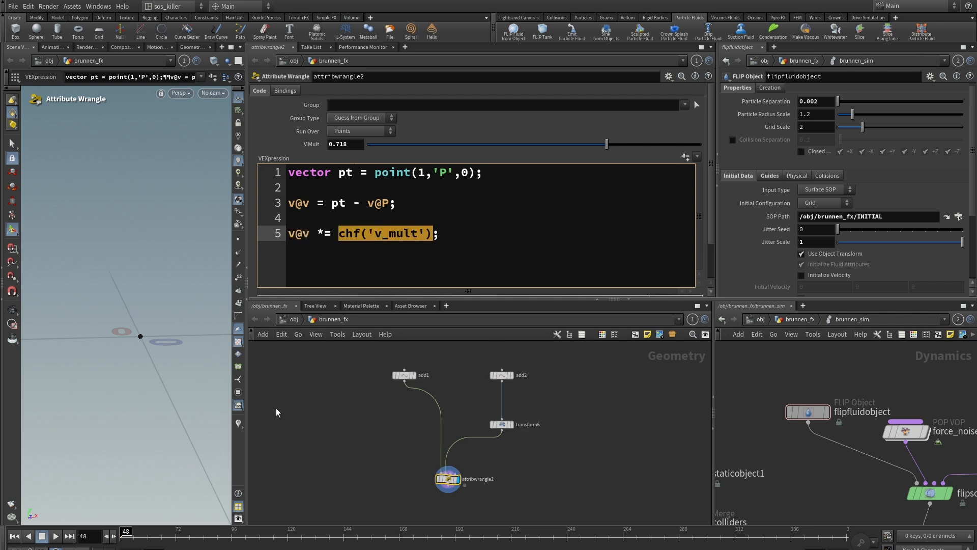
left_click(238, 424)
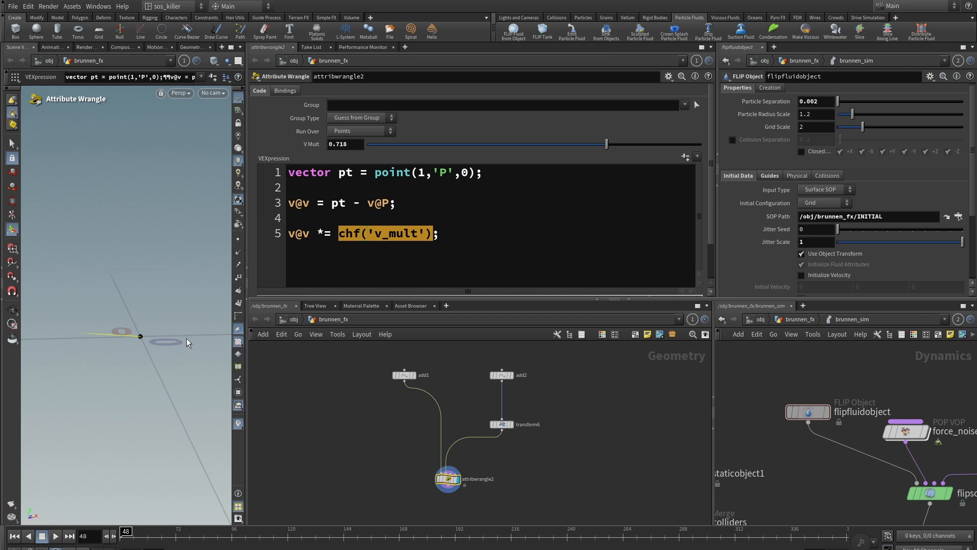
left_click_drag(247, 200, 343, 198)
left_click_drag(224, 270, 176, 261, "alt")
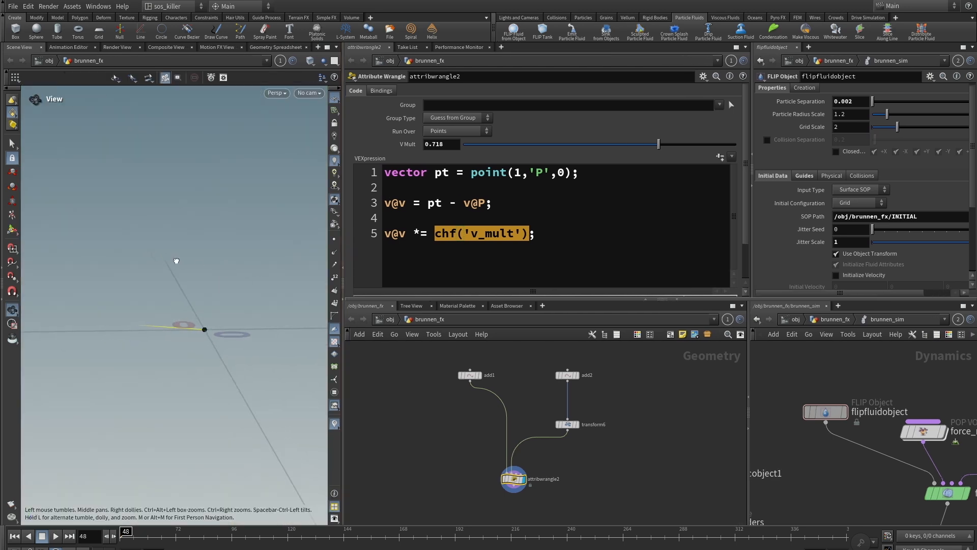
key("Return")
Step: Move transform6's point up to about -0.0070, 0.0034, -0.00097 with its handle, and show attribwrangle2's parameters again
left_click(567, 424)
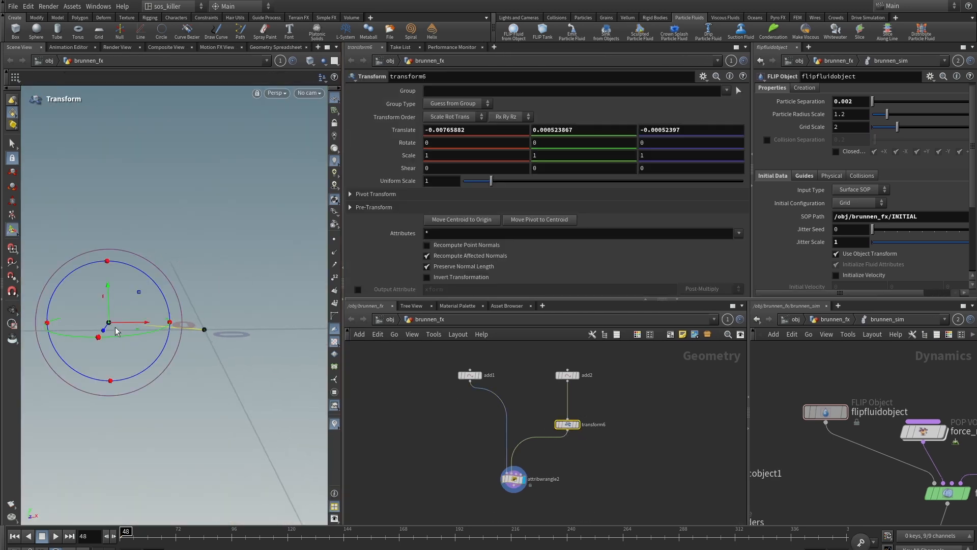
left_click_drag(115, 331, 116, 285)
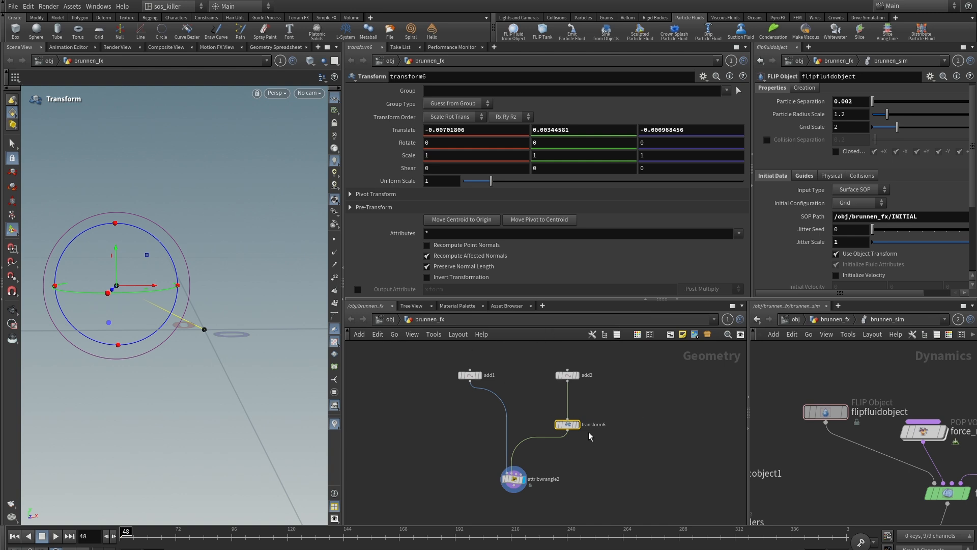
left_click(514, 477)
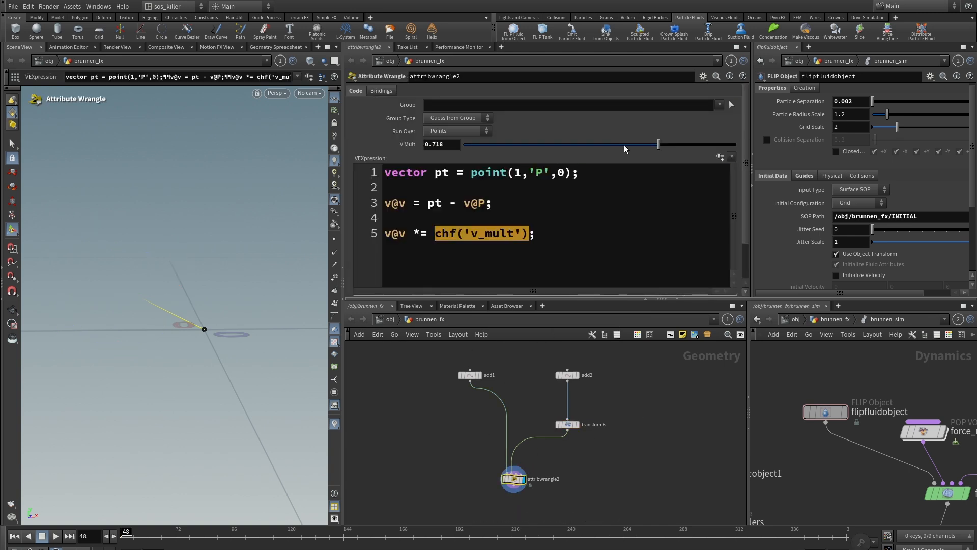
Step: Set attribwrangle2's V Mult to 0.753 and enlarge the network area around the VELOCITY box
mouse_move(660, 147)
left_mouse_down()
mouse_move(540, 146)
mouse_move(717, 144)
mouse_move(509, 148)
mouse_move(669, 155)
left_mouse_up()
scroll(722, 402, "down", 5)
middle_click_drag(639, 423, 497, 408)
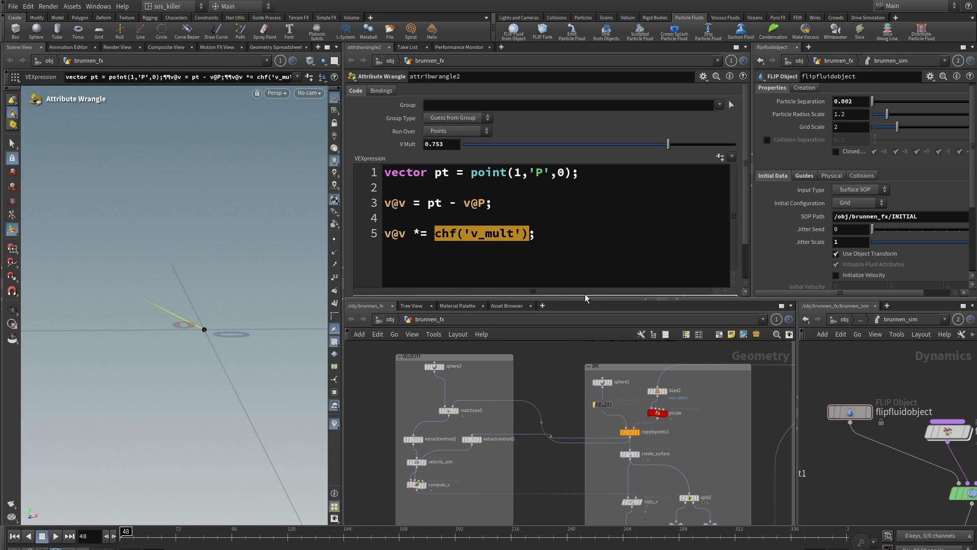
left_click_drag(580, 298, 580, 153)
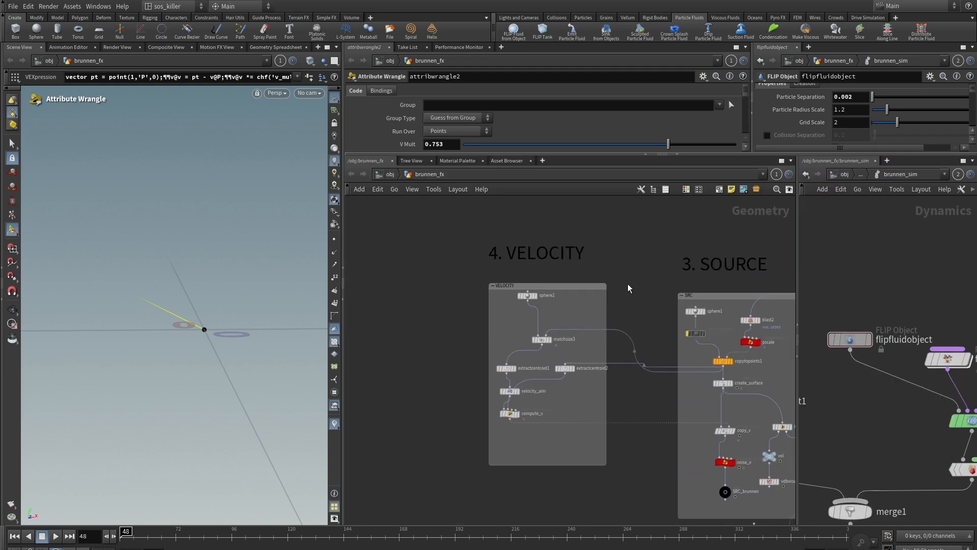
Step: Select sphere2 in the VELOCITY box and display it in the viewport
scroll(628, 283, "up", 3)
left_click(455, 304)
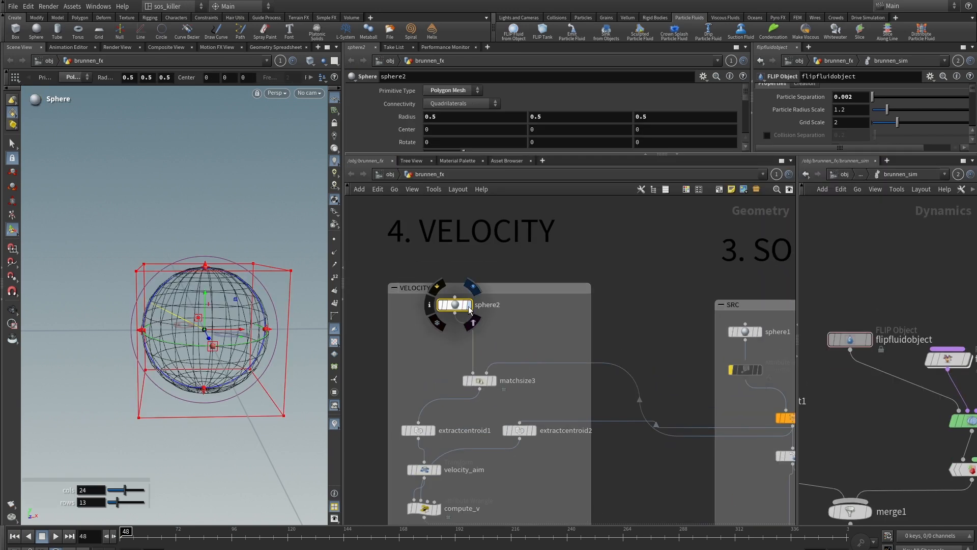
left_click(468, 307)
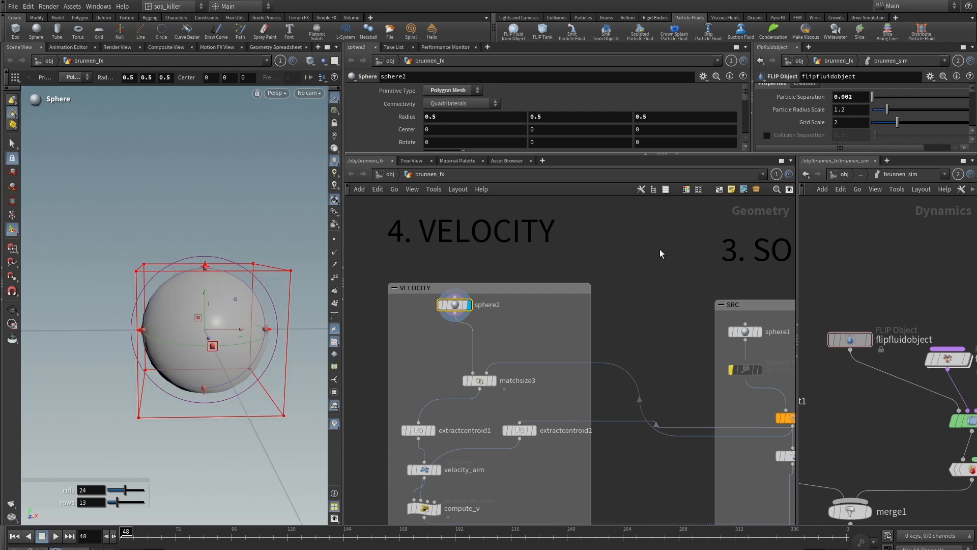
Step: Select copytopoints1 in the SRC box, display it and frame its geometry in the viewport
scroll(660, 253, "down", 3)
middle_click_drag(660, 253, 583, 249)
left_click(683, 346)
left_click(674, 346)
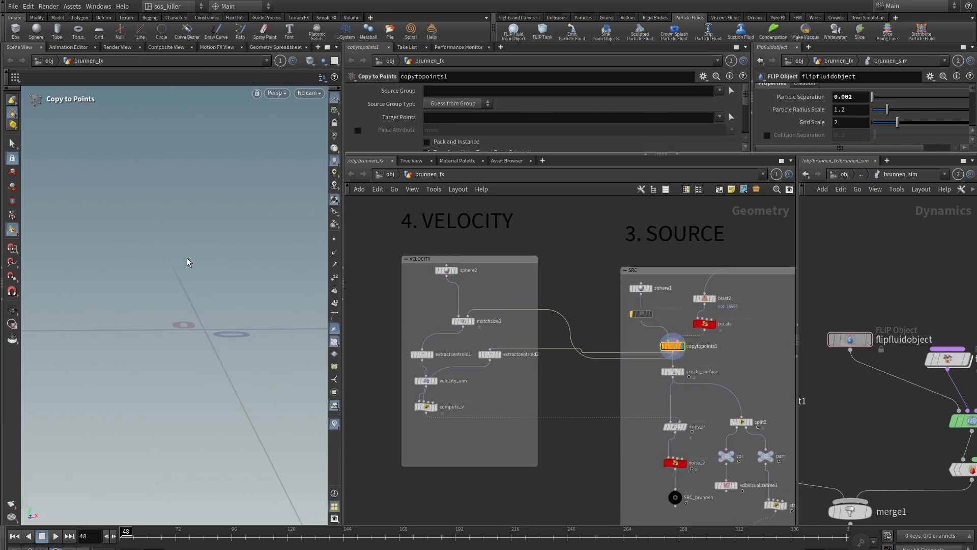
key("space+g")
right_click_drag(218, 174, 161, 176)
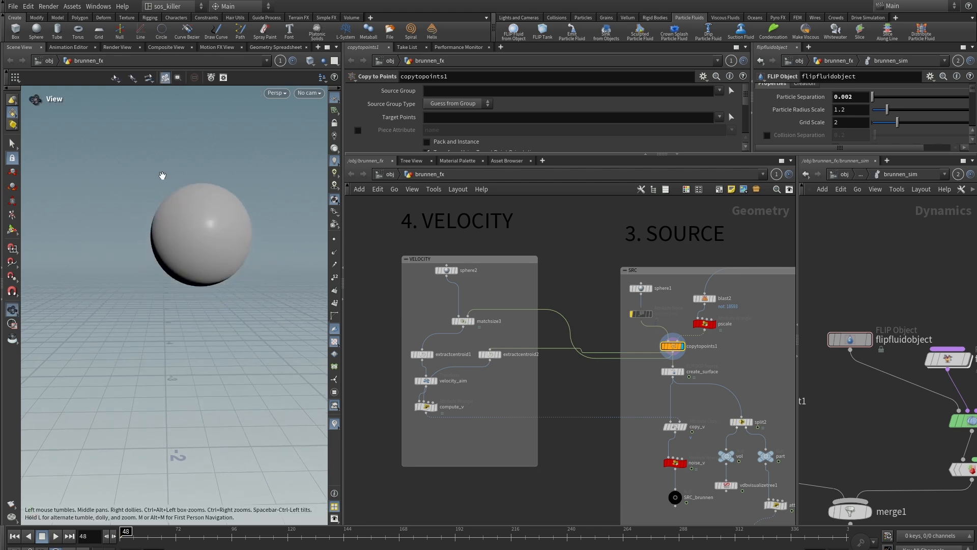
left_click_drag(161, 176, 190, 191)
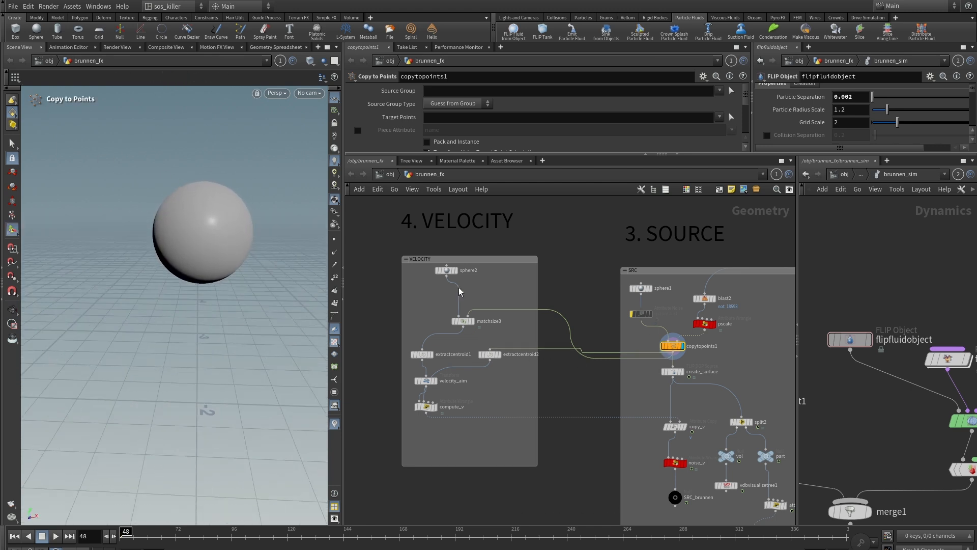
Step: Display matchsize3 and then extractcentroid1 to inspect how the matched sphere is reduced to a centroid point
mouse_move(448, 274)
left_click(473, 321)
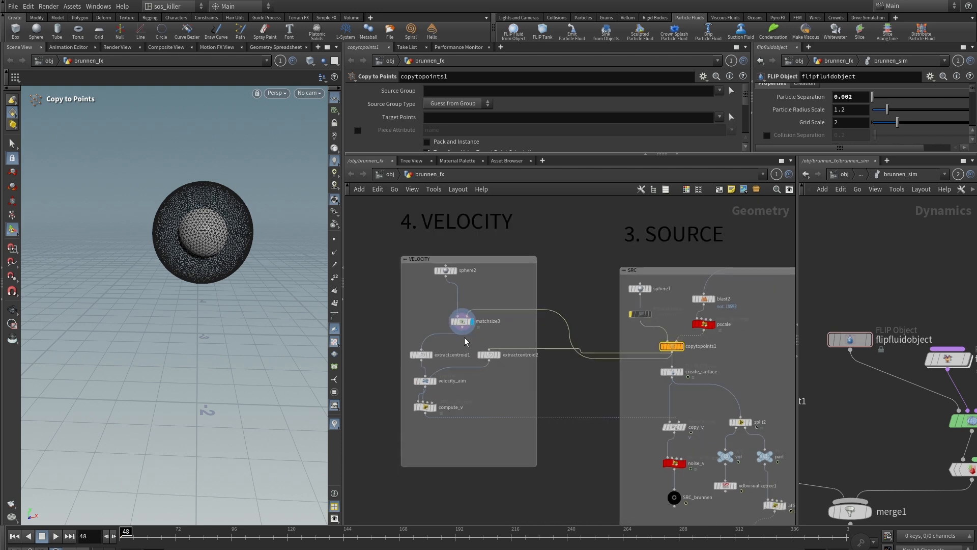
left_click(433, 356)
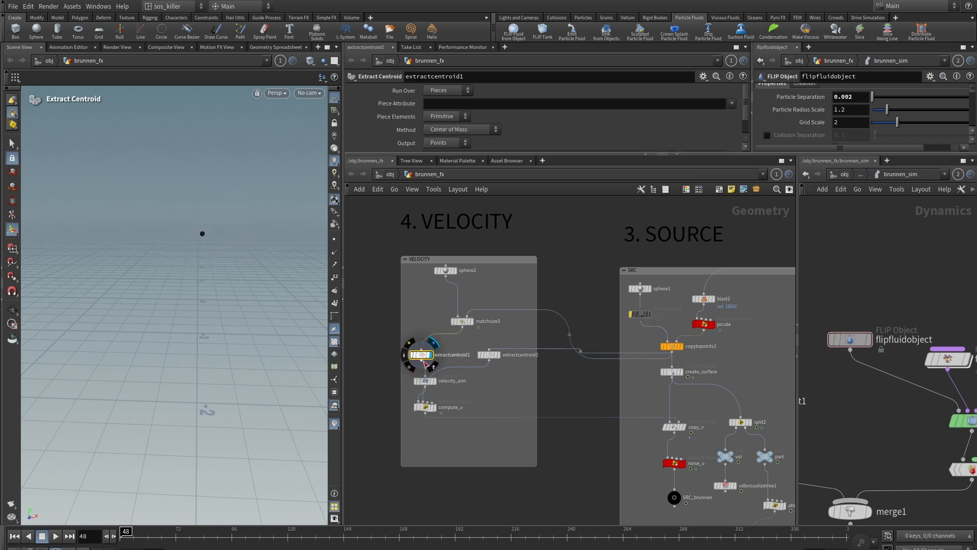
scroll(479, 389, "up", 3)
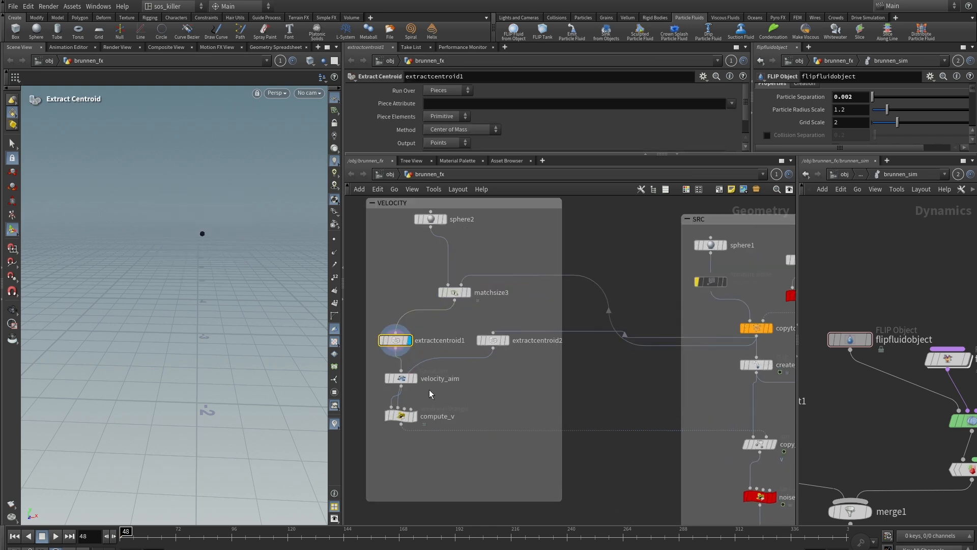
Step: Move velocity_aim slightly aside below extractcentroid1 and show its Transform parameters
left_click_drag(400, 380, 376, 376)
left_click(377, 376)
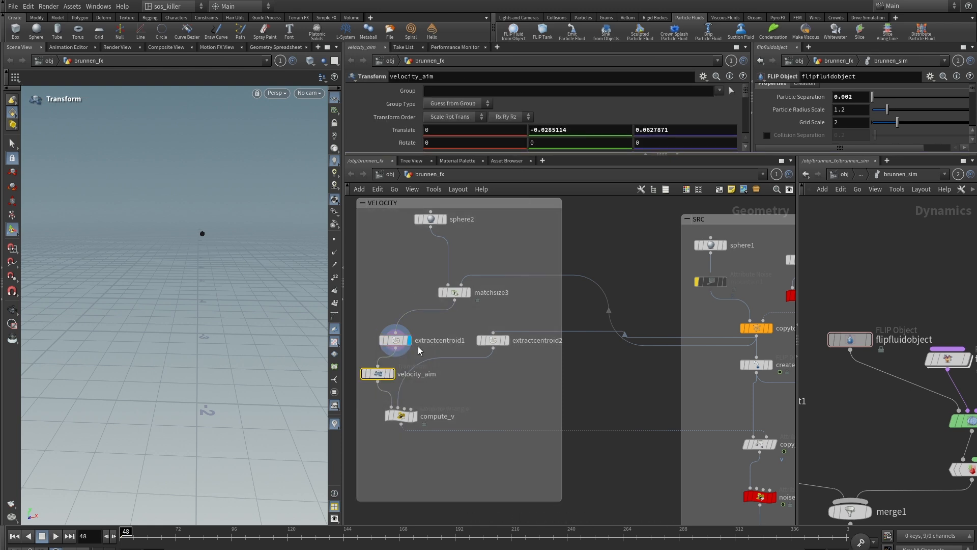
mouse_move(382, 378)
middle_click_drag(484, 395, 501, 394)
scroll(557, 401, "down", 2)
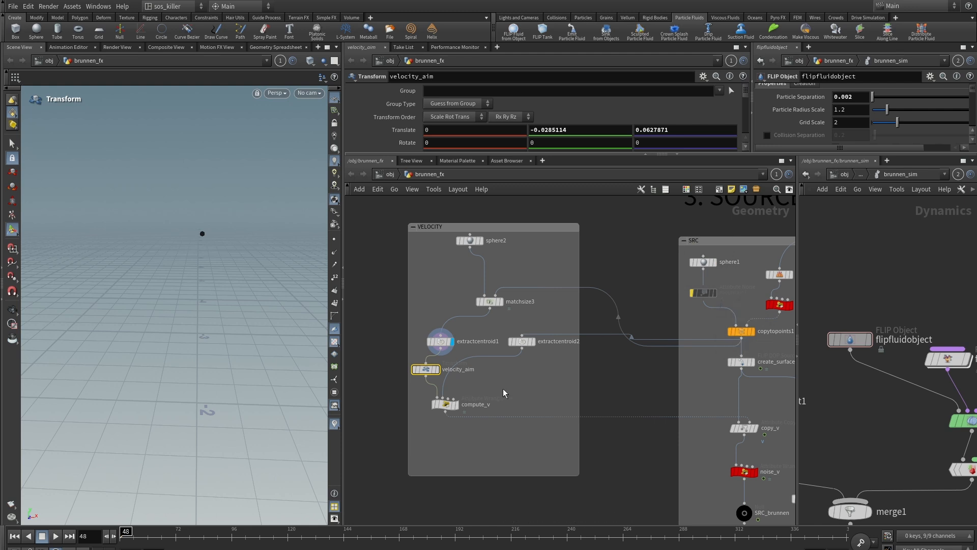
Step: Show compute_v's parameters and enlarge the parameter area to read its VEX code
middle_click_drag(504, 392, 545, 361)
left_click(486, 372)
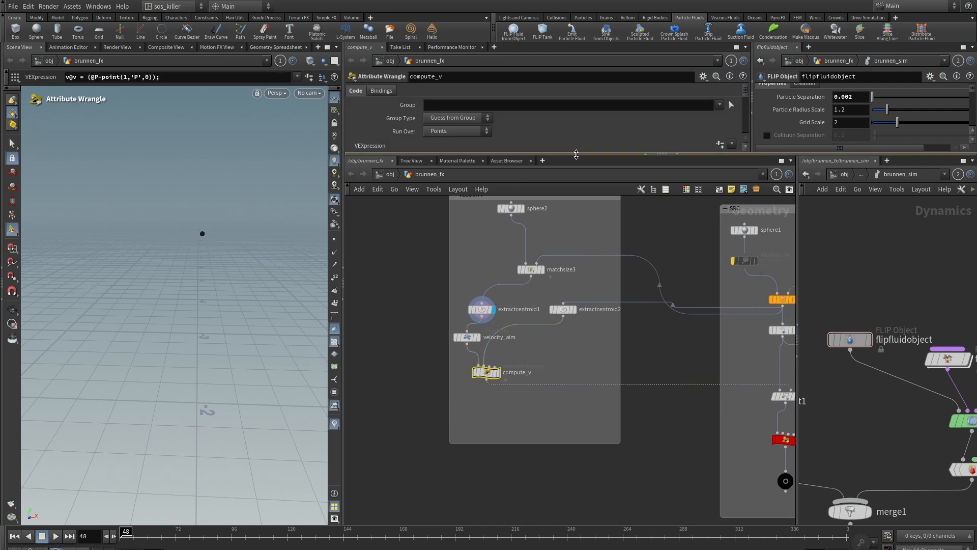
left_click_drag(576, 155, 576, 276)
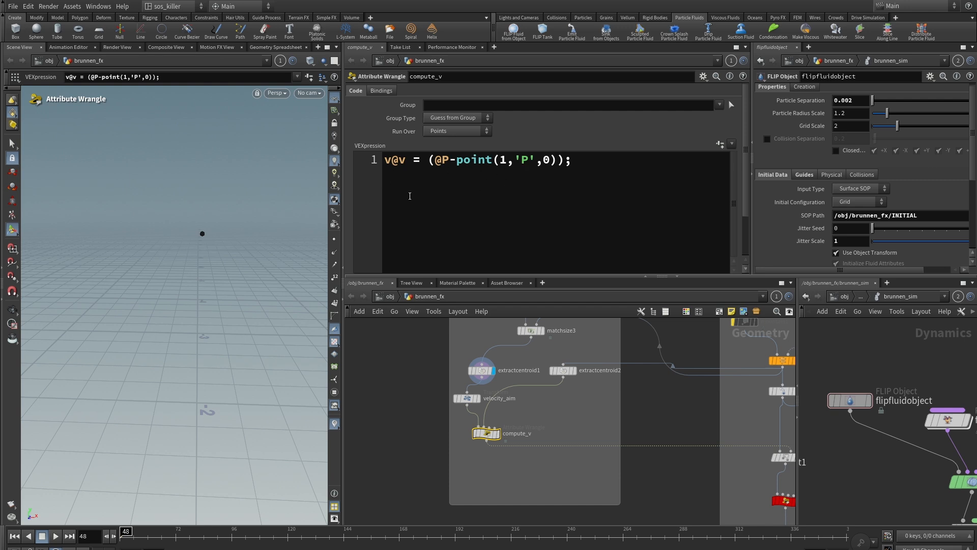
Step: Show attribwrangle2's code again for comparison and return to the inputs of compute_v
scroll(446, 375, "down", 3)
middle_click_drag(413, 361, 641, 352)
scroll(529, 398, "up", 3)
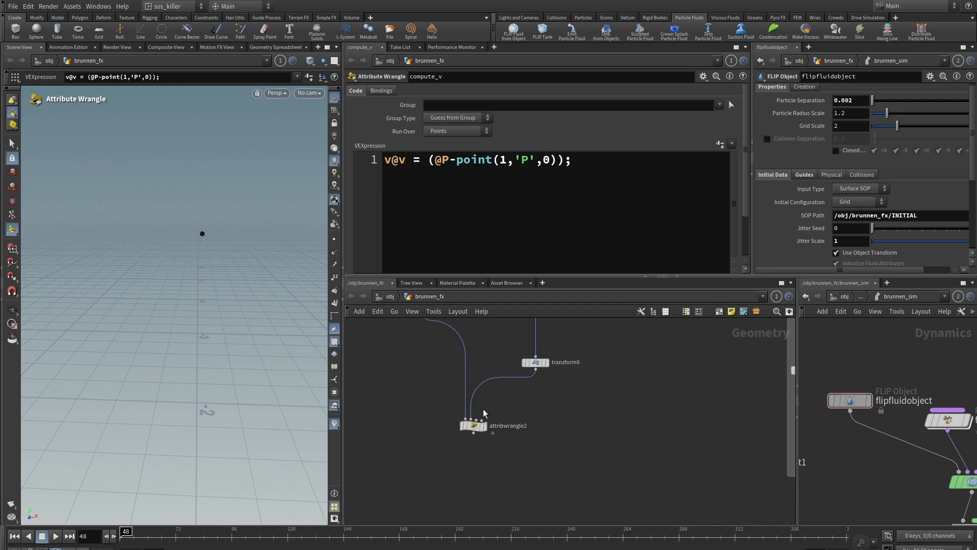
left_click(468, 427)
scroll(532, 402, "down", 3)
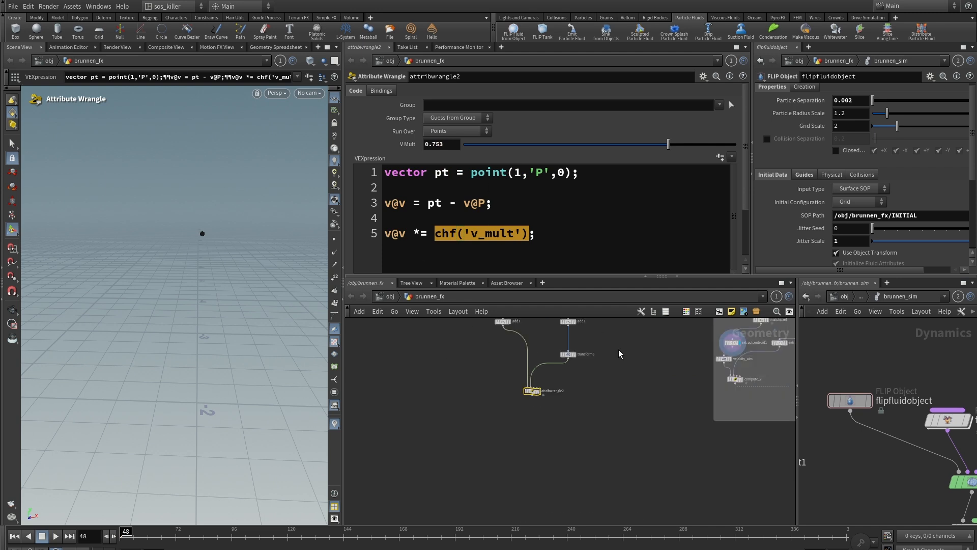
scroll(581, 396, "up", 4)
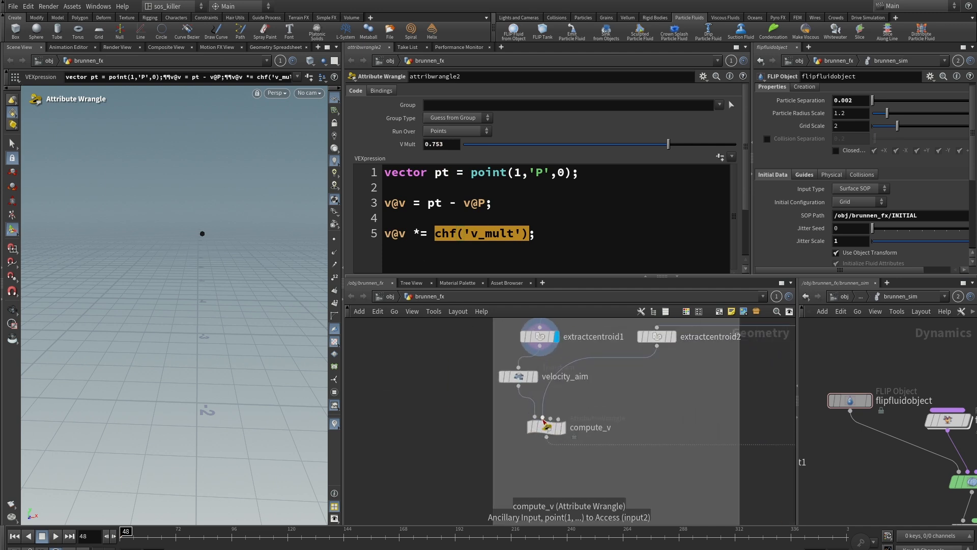
Step: Select compute_v, highlight v@v in its VEX line and check its remaining parameters
left_click(545, 427)
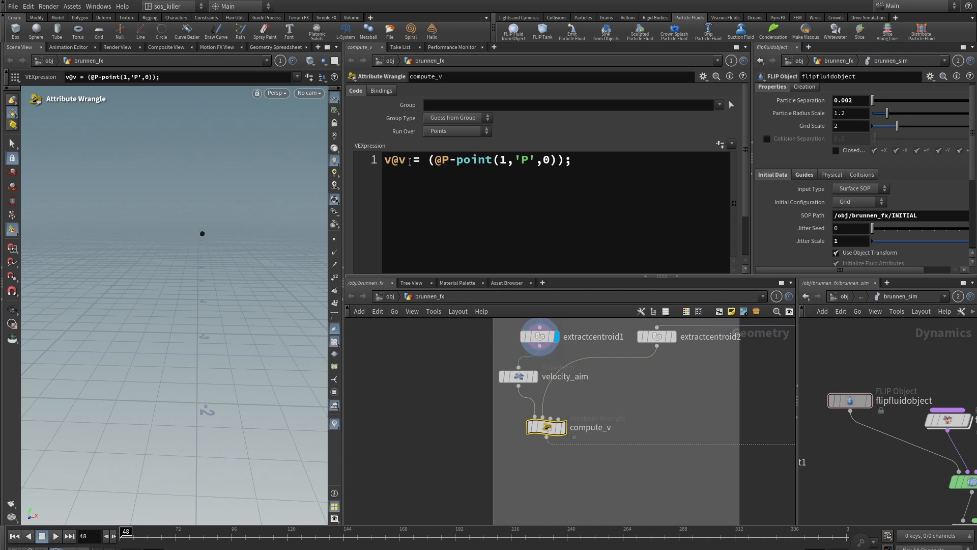
left_click_drag(406, 160, 385, 161)
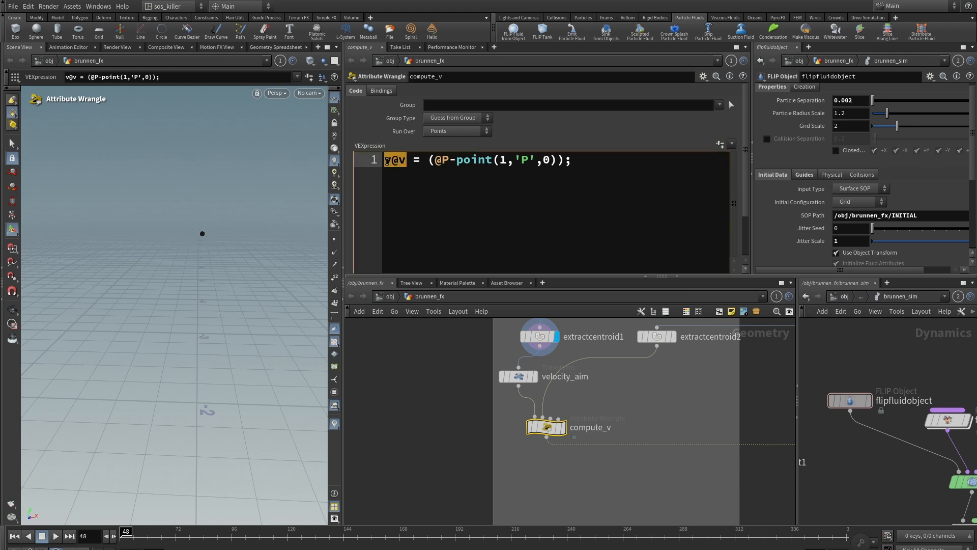
left_click(409, 168)
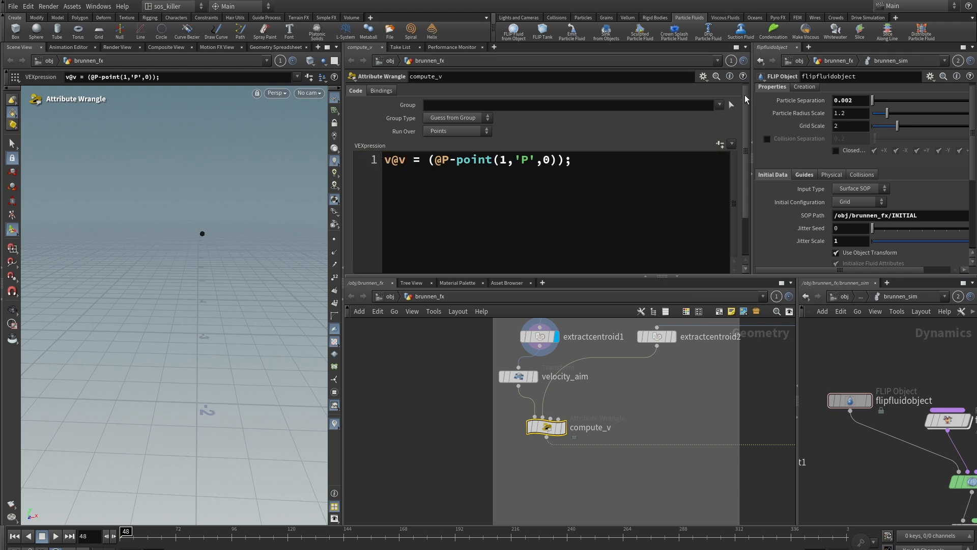
scroll(734, 124, "down", 2)
Step: Select noise_v in the SRC box to show its V Noise ramp, Velocity Mult and VEX code
scroll(735, 401, "down", 3)
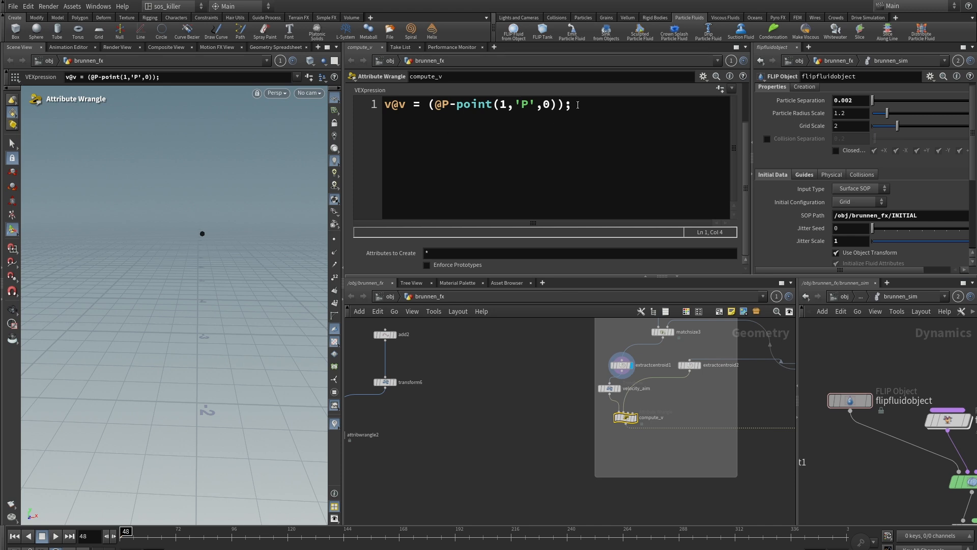
scroll(673, 340, "down", 2)
middle_click_drag(740, 398, 473, 353)
scroll(556, 406, "up", 4)
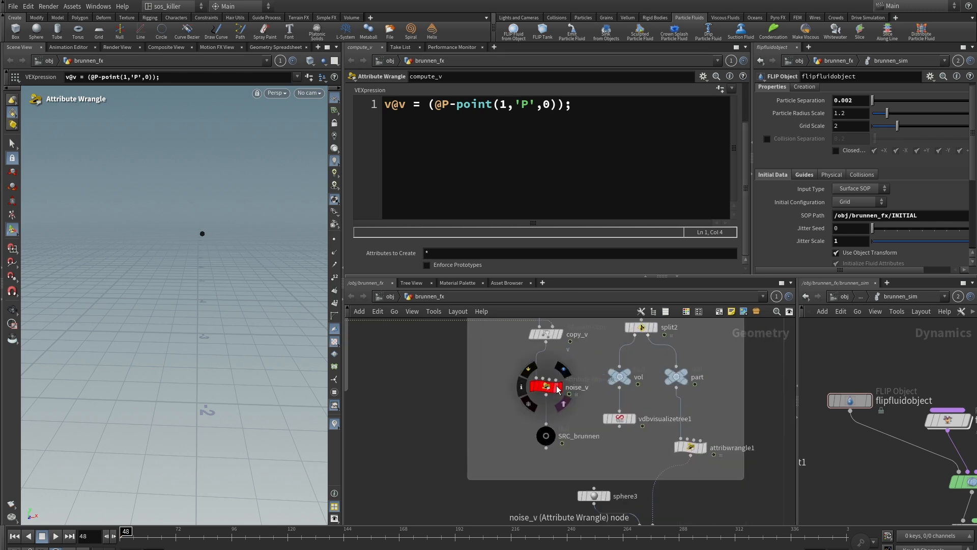
left_click(549, 388)
scroll(532, 195, "down", 1)
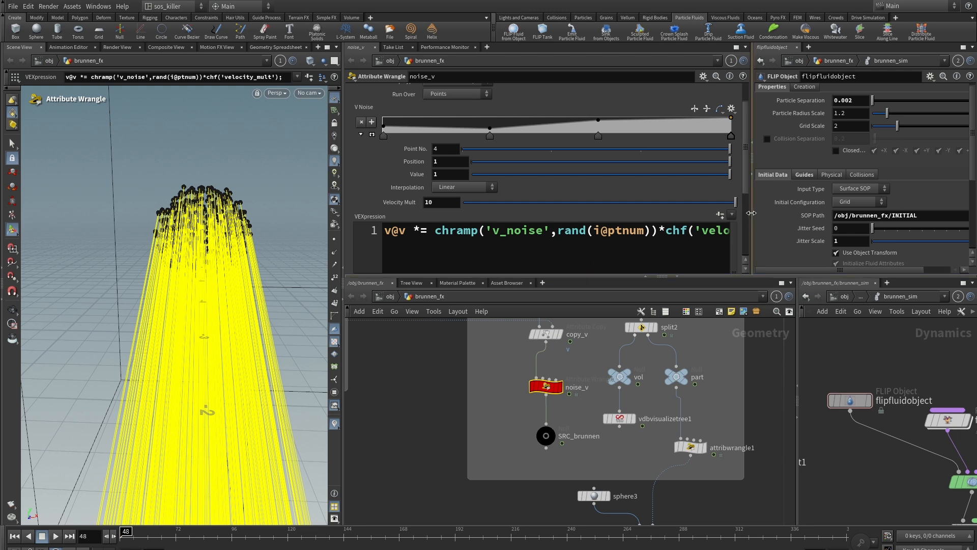
Step: Widen noise_v's parameter area and highlight chf('velocity_mult') in its code
left_click_drag(752, 220, 862, 220)
left_click_drag(666, 230, 809, 230)
Step: Return to attribwrangle2 and show its V Mult parameter and chf('v_mult') line for comparison
scroll(491, 350, "down", 3)
scroll(490, 351, "down", 2)
middle_click_drag(447, 367, 687, 414)
middle_click_drag(417, 388, 510, 409)
scroll(510, 409, "up", 4)
left_click(465, 404)
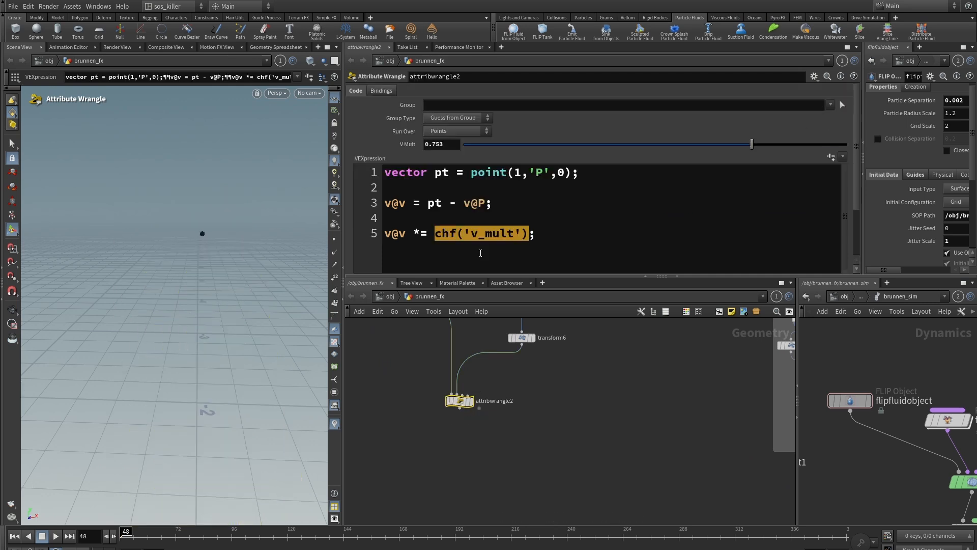
Step: Go back to the SRC box and display the create_surface node in the viewport
scroll(560, 431, "down", 3)
middle_click_drag(745, 436, 508, 421)
middle_click_drag(643, 415, 489, 440)
scroll(559, 401, "up", 5)
middle_click_drag(567, 399, 602, 409)
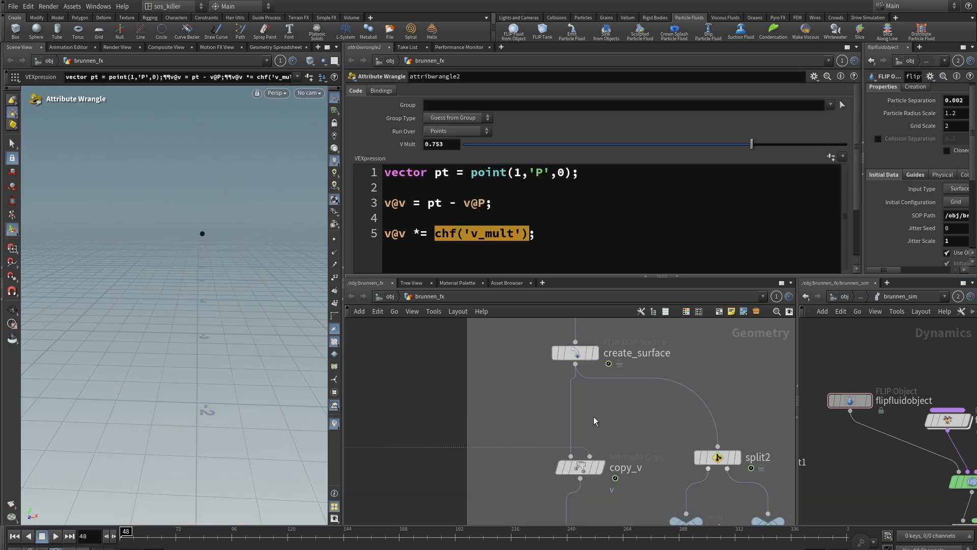
left_click(598, 358)
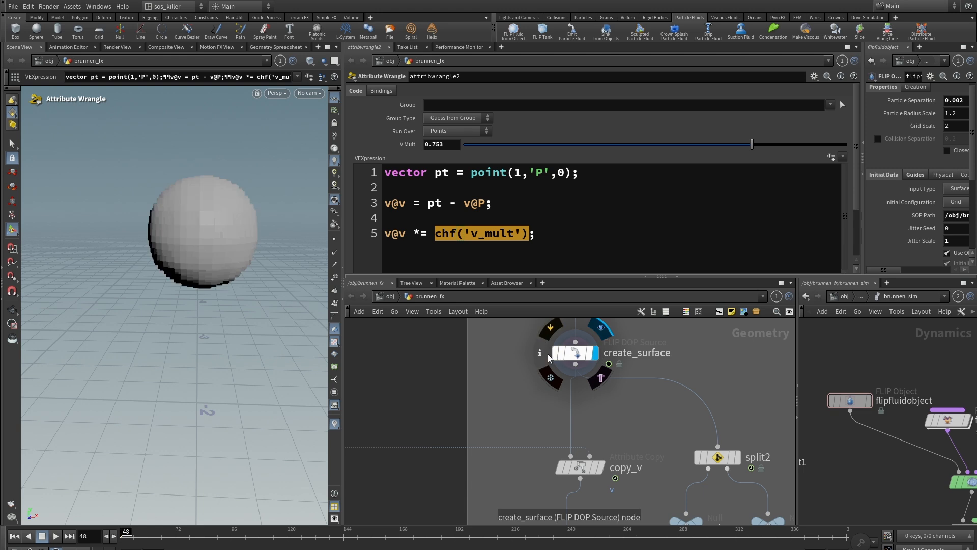
Step: Show copy_v's Attribute Copy settings, trace its input from compute_v, and display its velocity result in the viewport
left_click(581, 468)
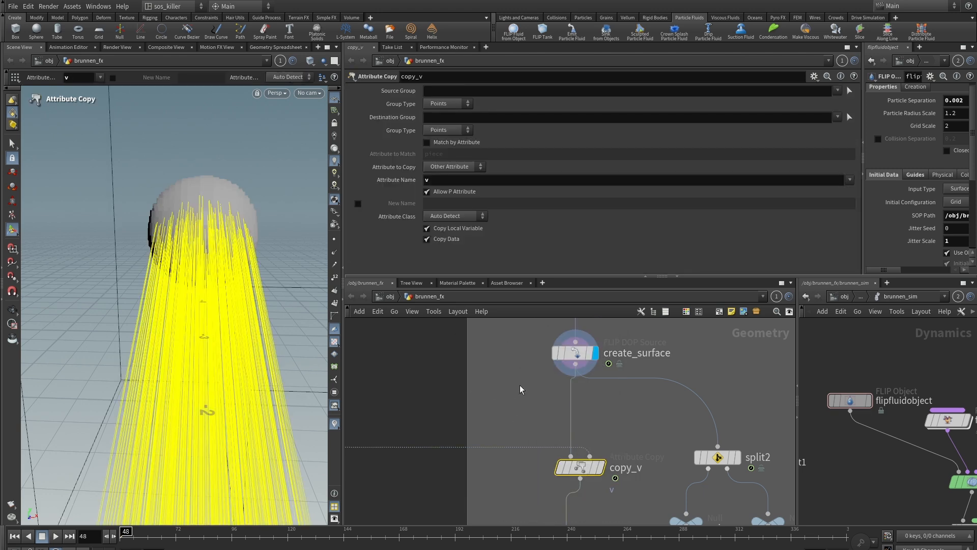
scroll(520, 390, "down", 5)
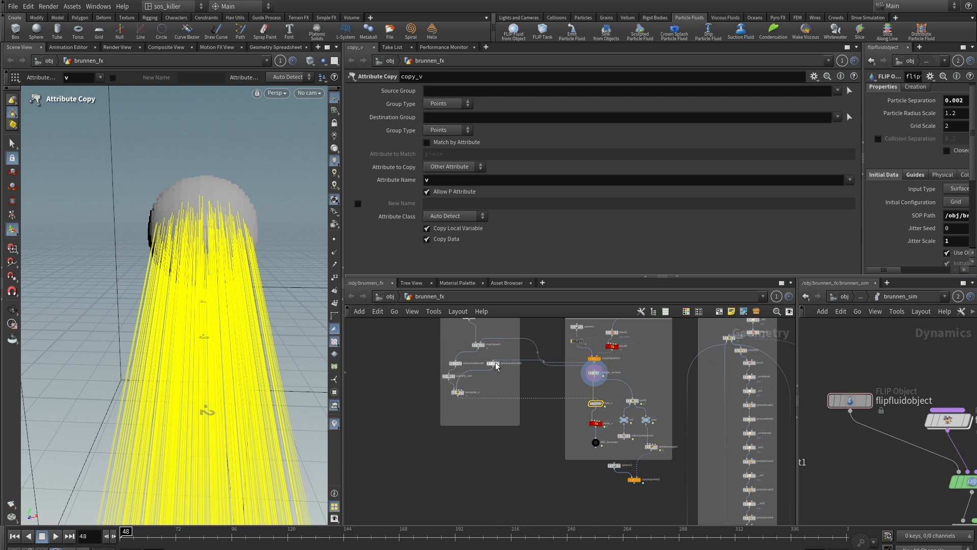
scroll(587, 405, "up", 5)
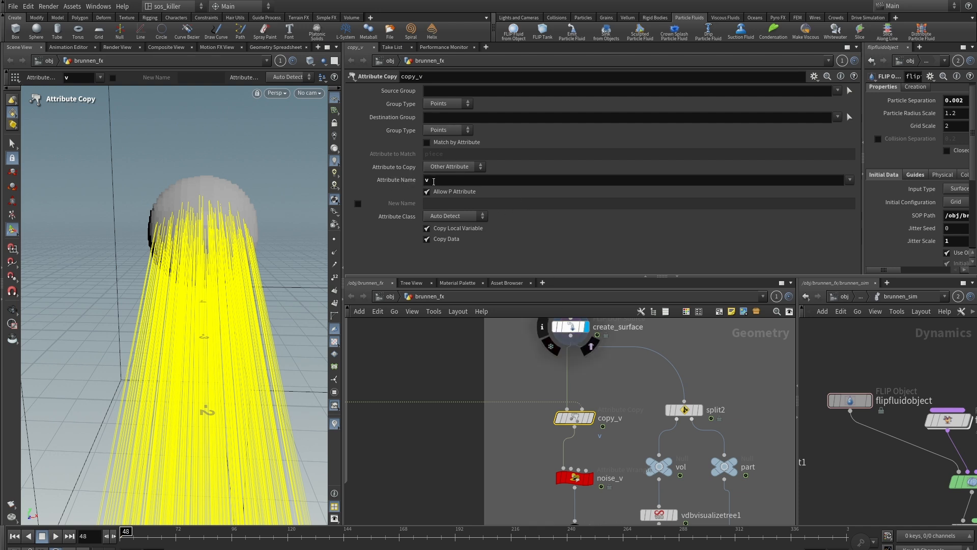
scroll(634, 388, "down", 3)
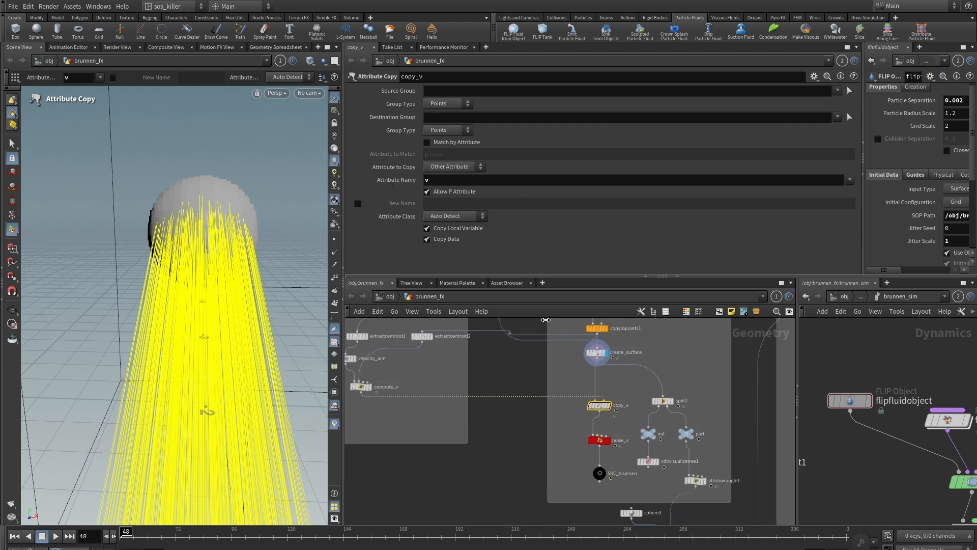
middle_click_drag(549, 379, 596, 381)
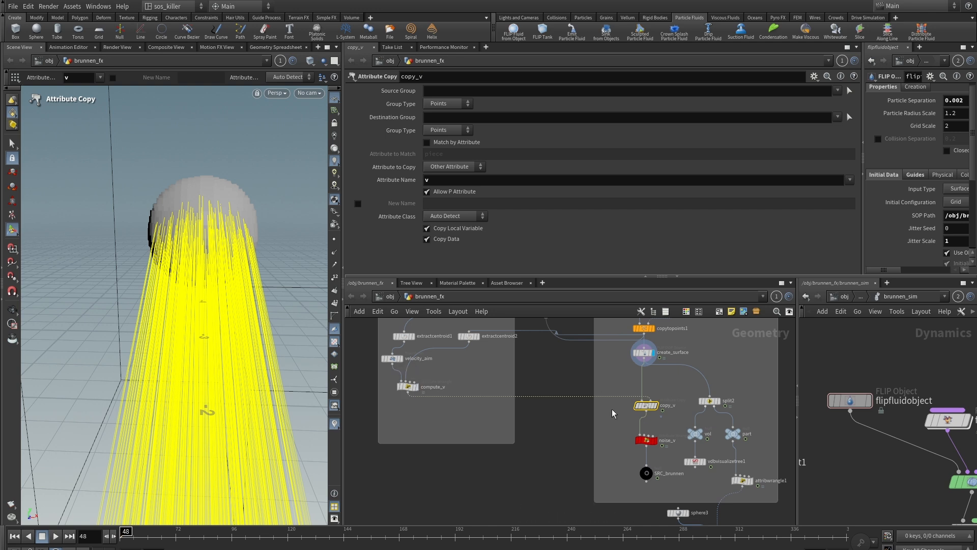
key("Escape")
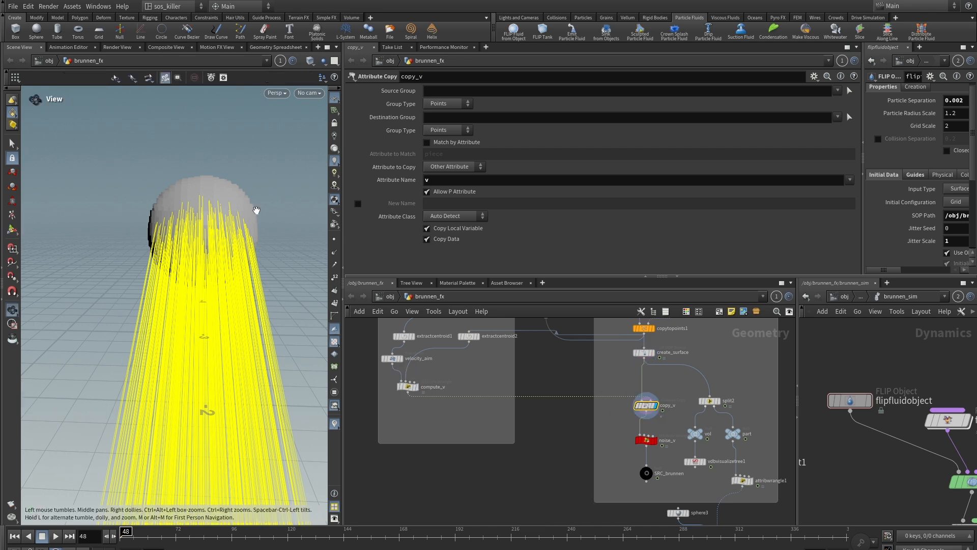
left_click_drag(255, 220, 175, 214)
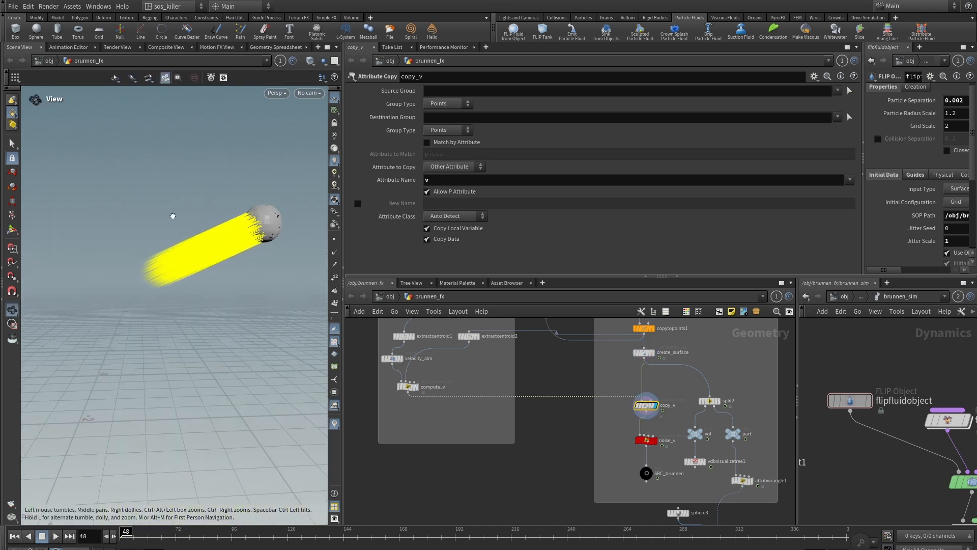
Step: Display noise_v in the viewport and show its parameters to inspect the multiplied velocity
scroll(534, 390, "up", 3)
middle_click_drag(585, 434, 475, 371)
scroll(565, 390, "up", 3)
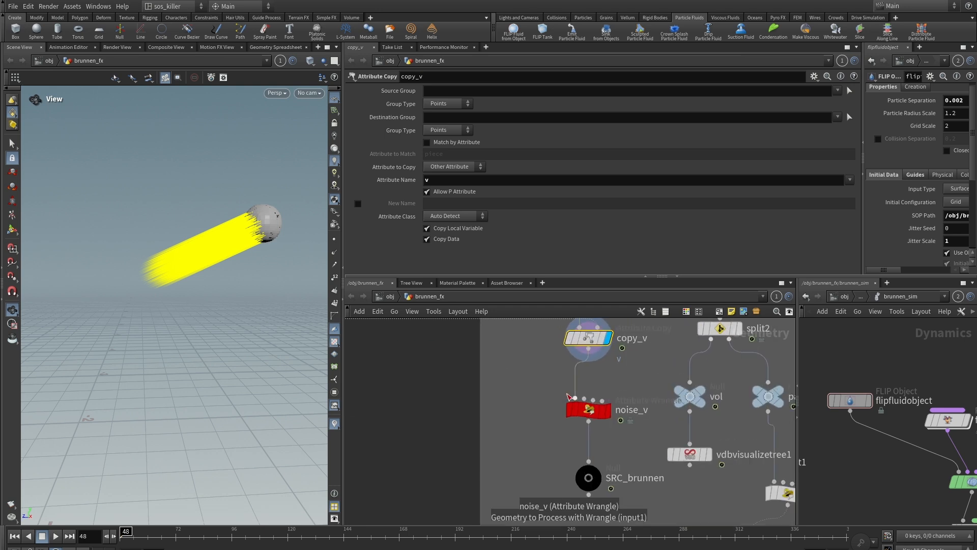
left_click(609, 411)
left_click(589, 414)
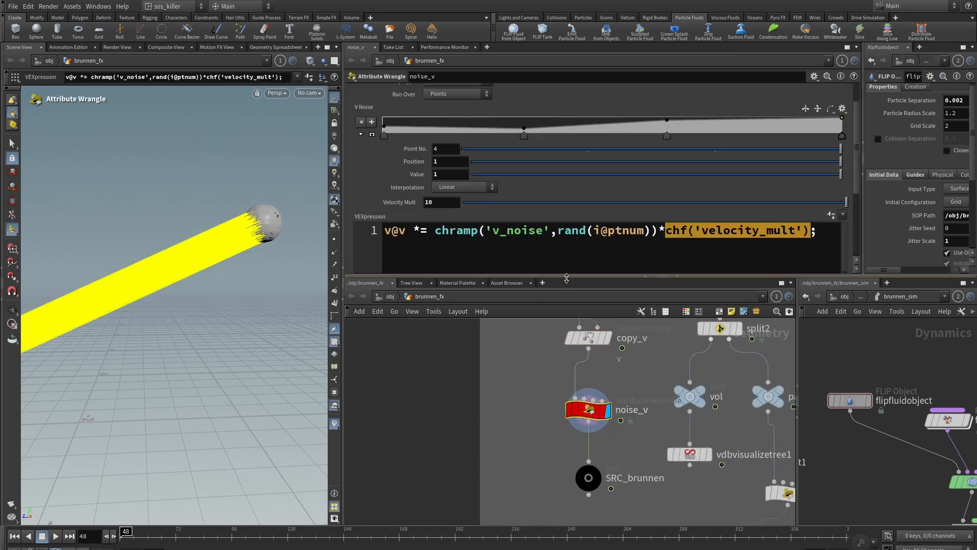
Step: Enlarge noise_v's VEXpression area, view the full velocity trail, and highlight chramp('v_noise',rand(i@ptnum)) in the code
left_click_drag(567, 277, 567, 314)
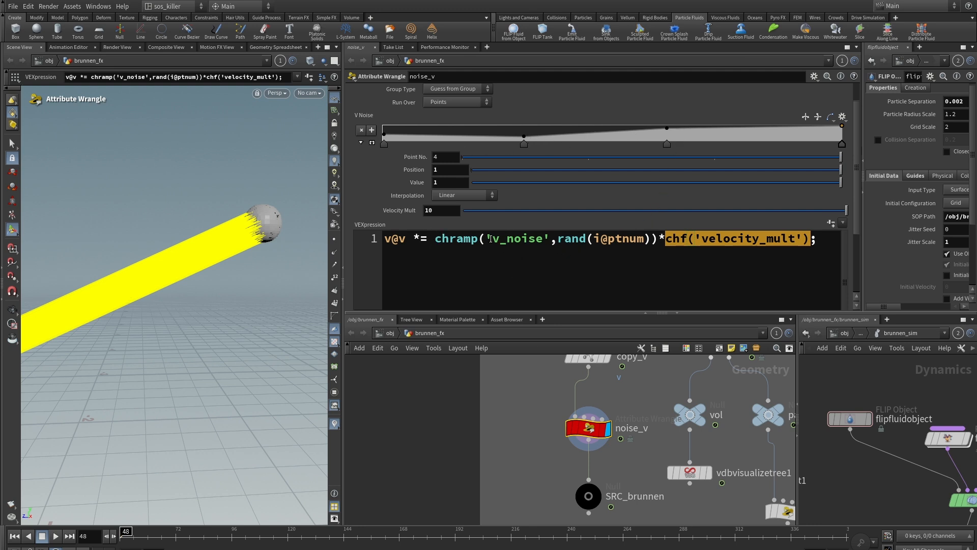
right_click_drag(173, 261, 175, 137, "alt")
middle_click_drag(175, 138, 251, 161, "alt")
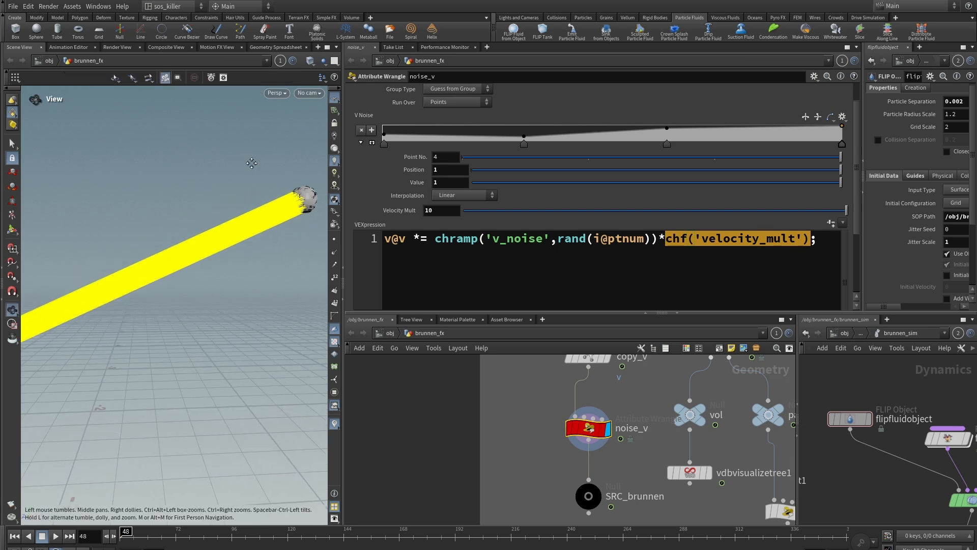
right_click_drag(251, 161, 135, 186, "alt")
middle_click_drag(135, 185, 257, 170, "alt")
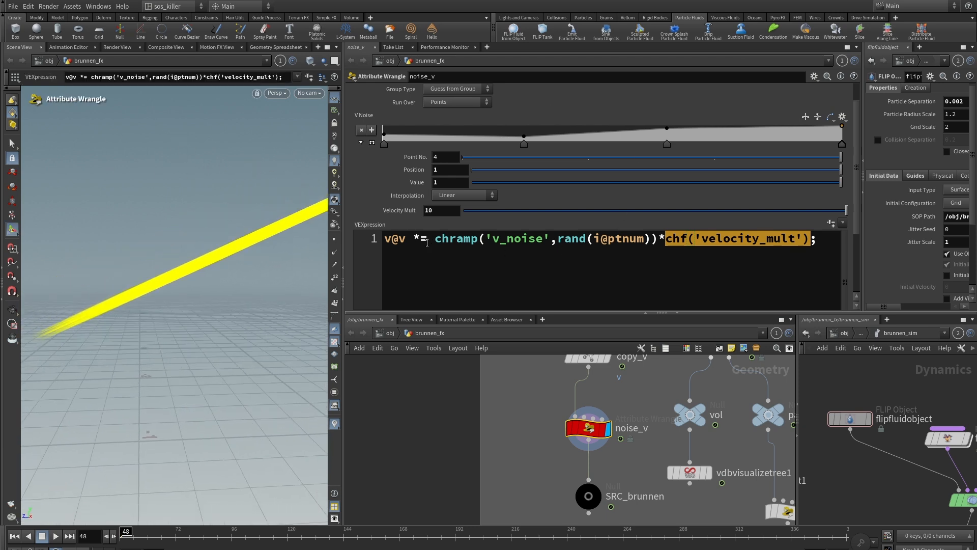
left_click_drag(384, 238, 659, 240)
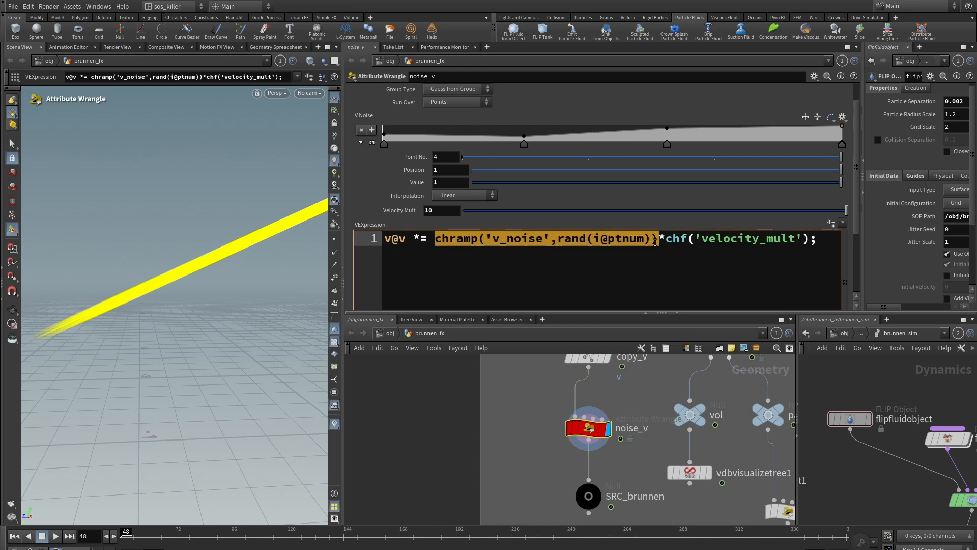
left_click(593, 260)
Step: Check copy_v's node info for its points and attributes, and highlight rand(i@ptnum) in noise_v's expression
scroll(631, 427, "down", 3)
middle_click_drag(619, 385, 621, 437)
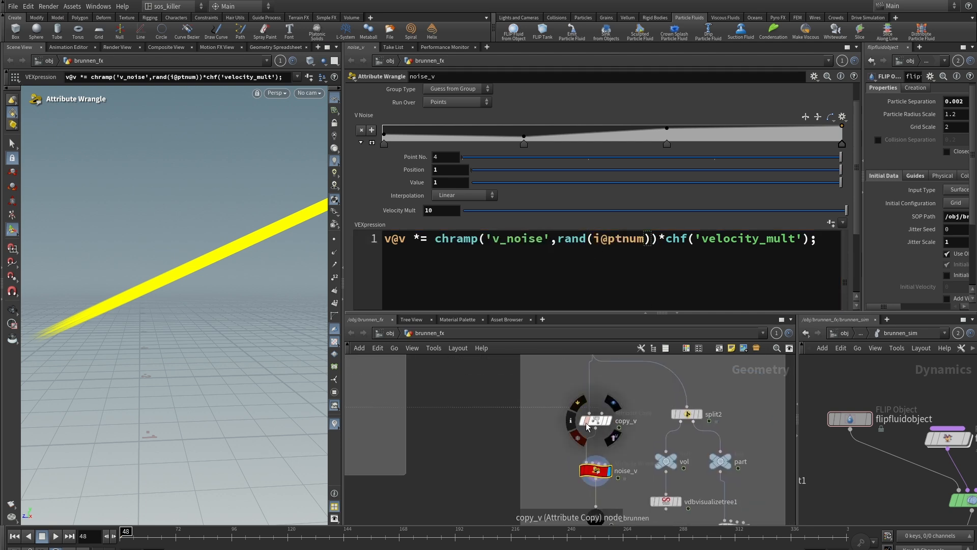
left_click(572, 422)
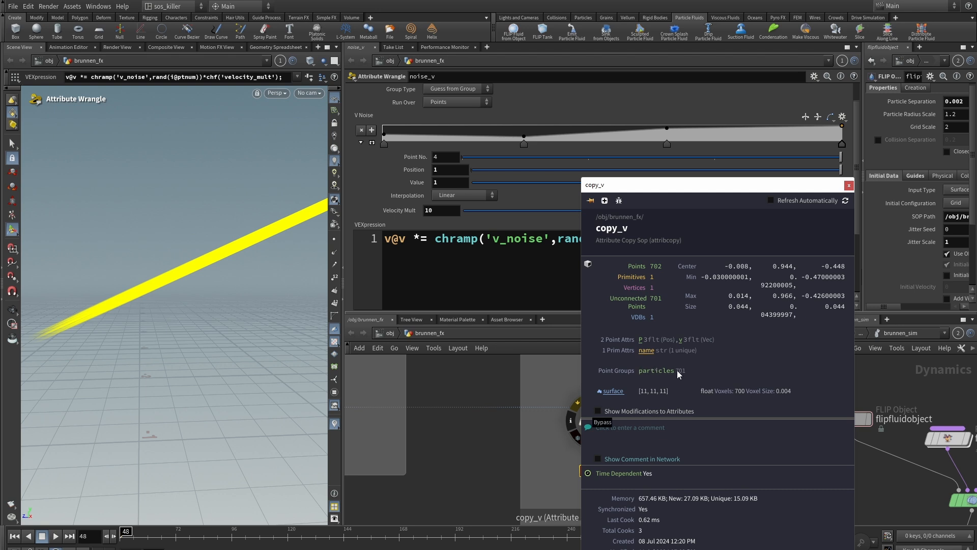
left_click(848, 185)
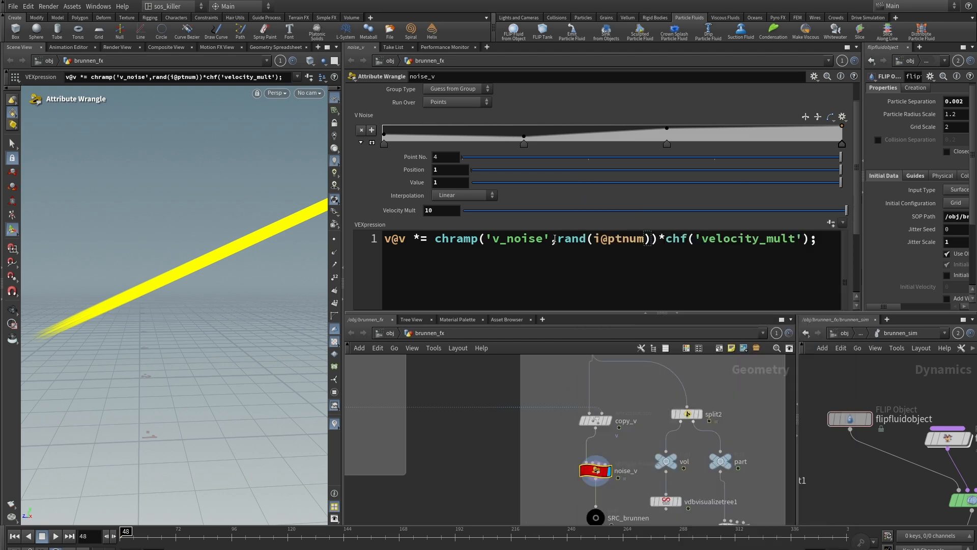
left_click_drag(556, 240, 648, 240)
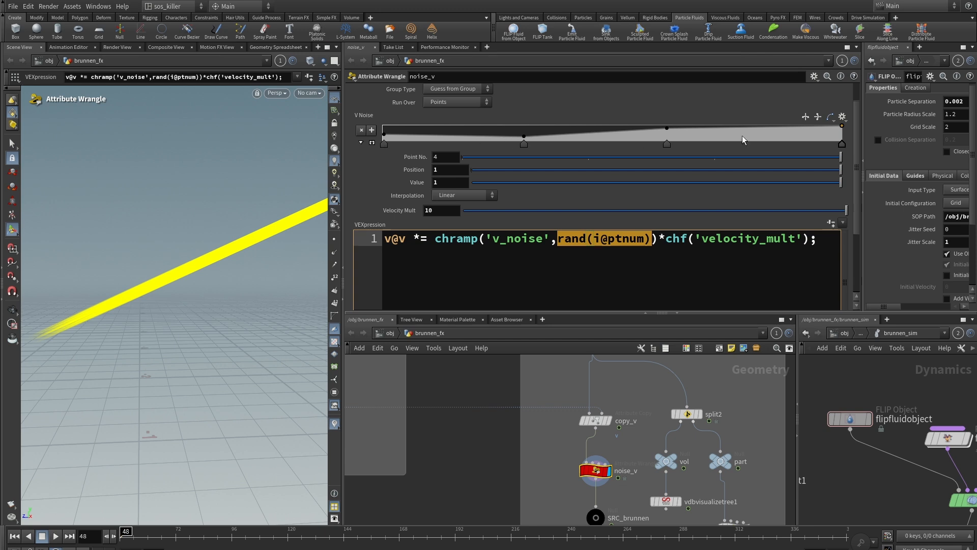
Step: Expand noise_v's V Noise ramp and move its second point to about 0.30, 0.46 and its third to about 0.62, 0.48
left_click(372, 142)
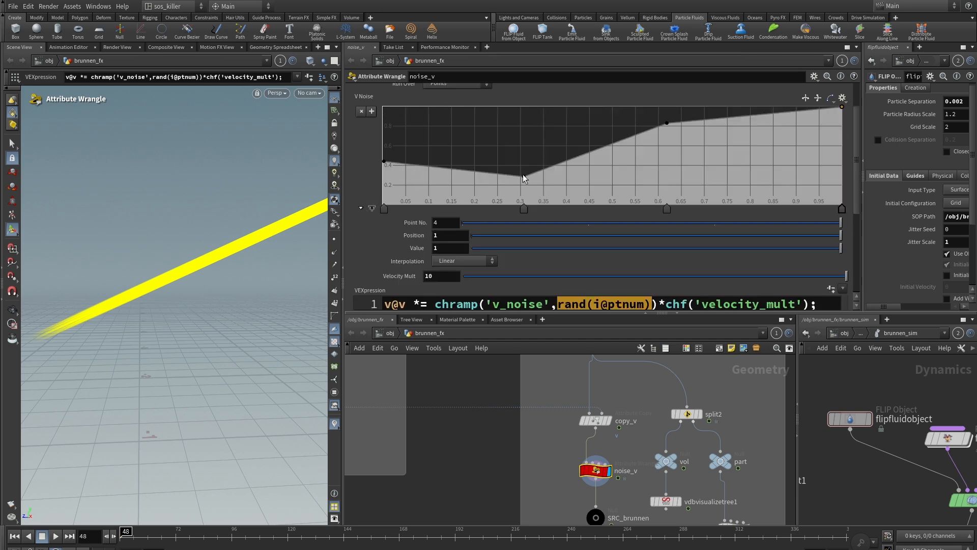
mouse_move(524, 177)
left_mouse_down()
mouse_move(523, 142)
mouse_move(520, 160)
left_mouse_up()
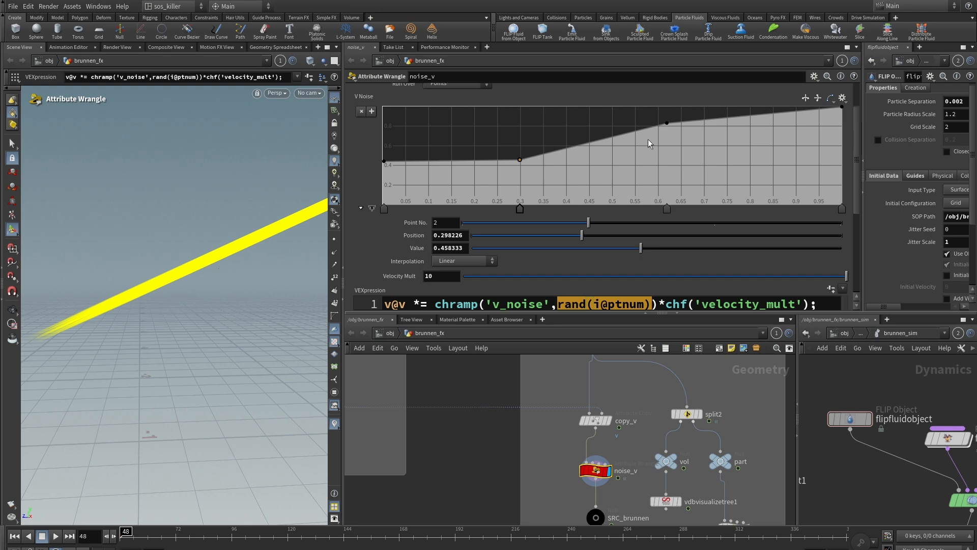
left_click_drag(667, 123, 664, 166)
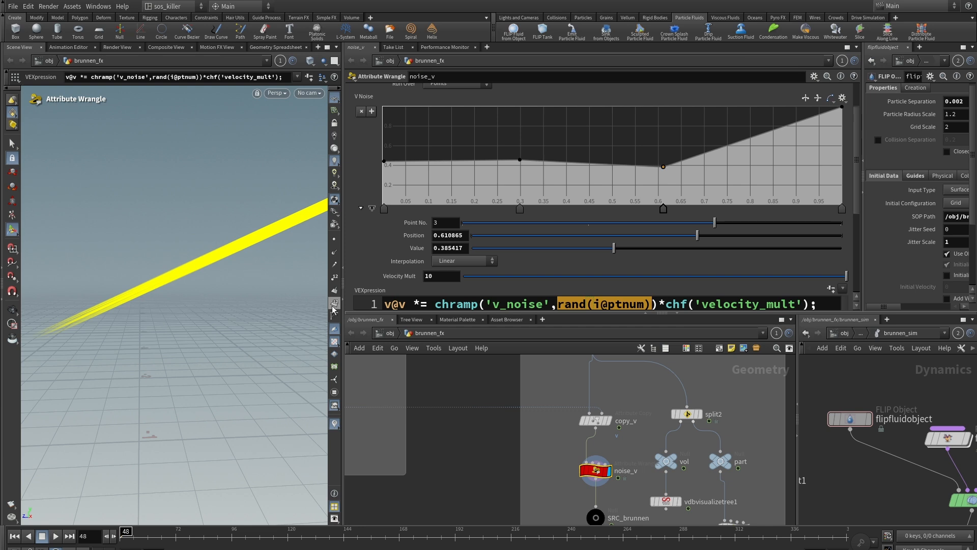
left_click_drag(663, 166, 669, 157)
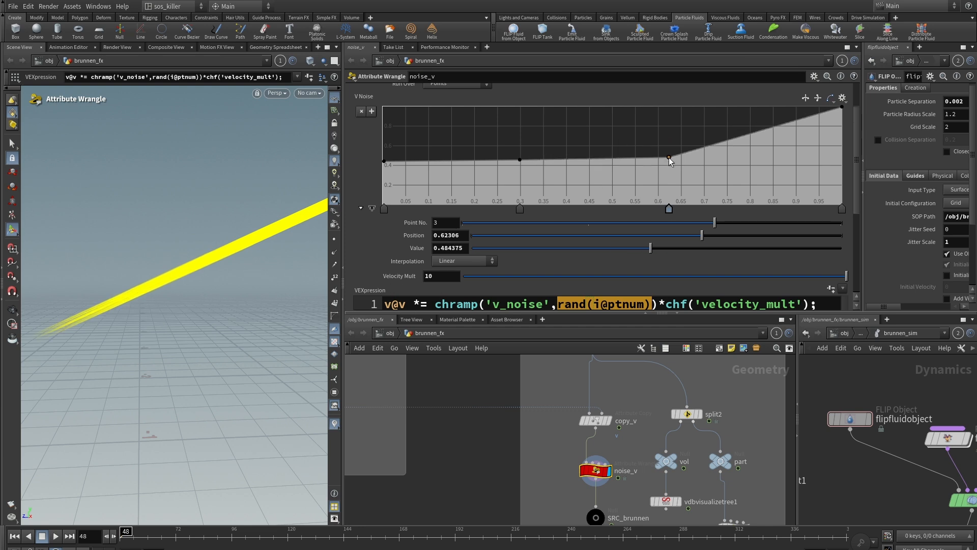
scroll(716, 311, "down", 1)
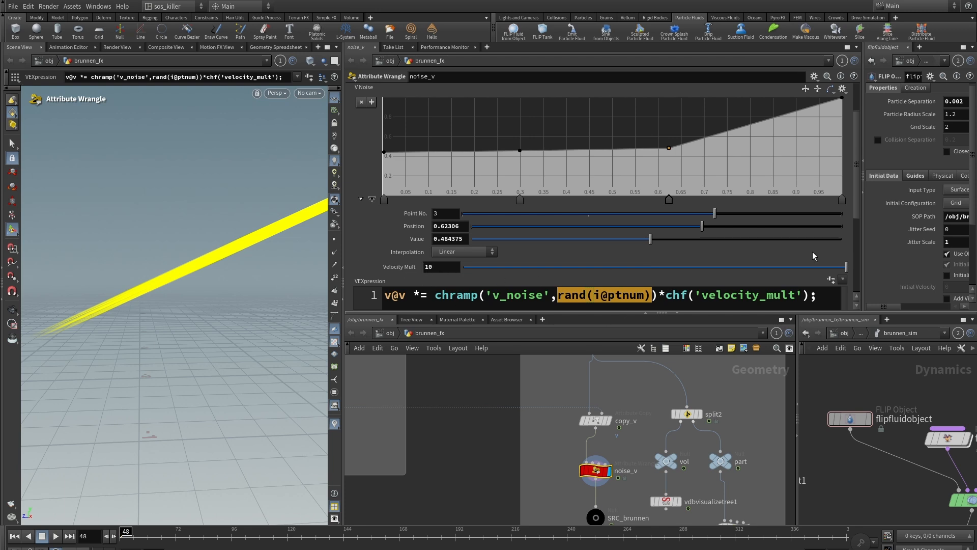
left_click_drag(847, 267, 870, 274)
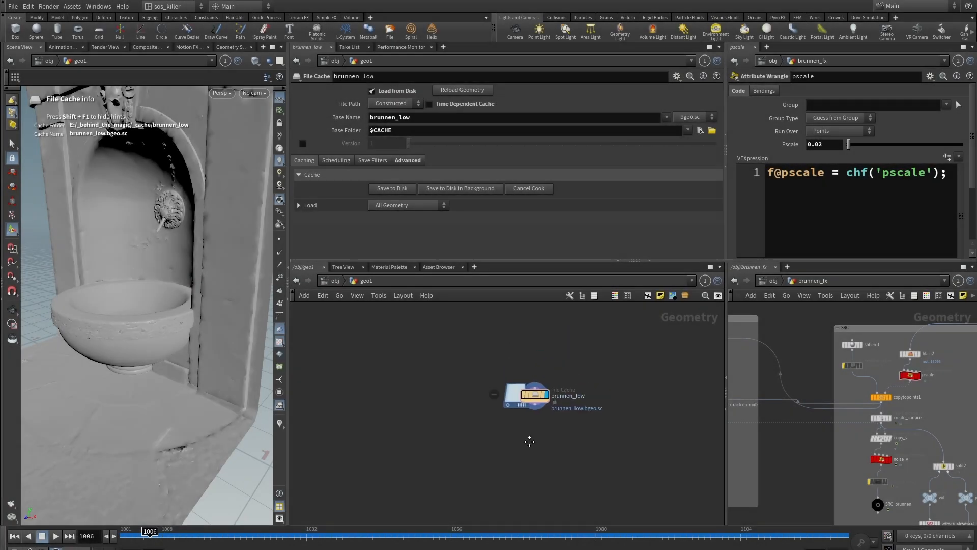
Step: Examine the brunnen_low fountain mesh up close around the opening of the spout on the wall ornament
right_click_drag(471, 433, 533, 434)
middle_click_drag(617, 448, 555, 450)
left_click_drag(168, 260, 153, 218, "alt")
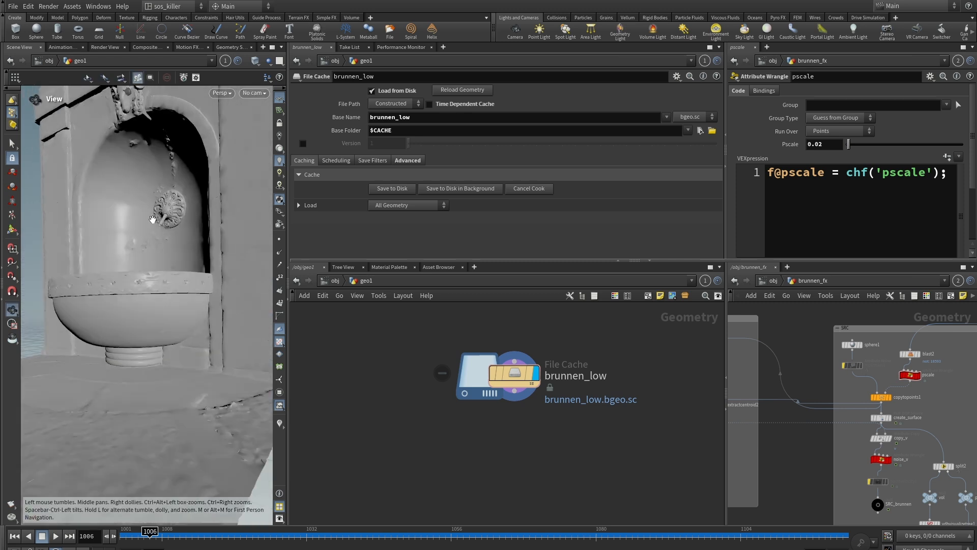
right_click_drag(153, 218, 432, 266, "alt")
middle_click_drag(200, 239, 136, 289, "alt")
left_click_drag(135, 289, 142, 255, "alt")
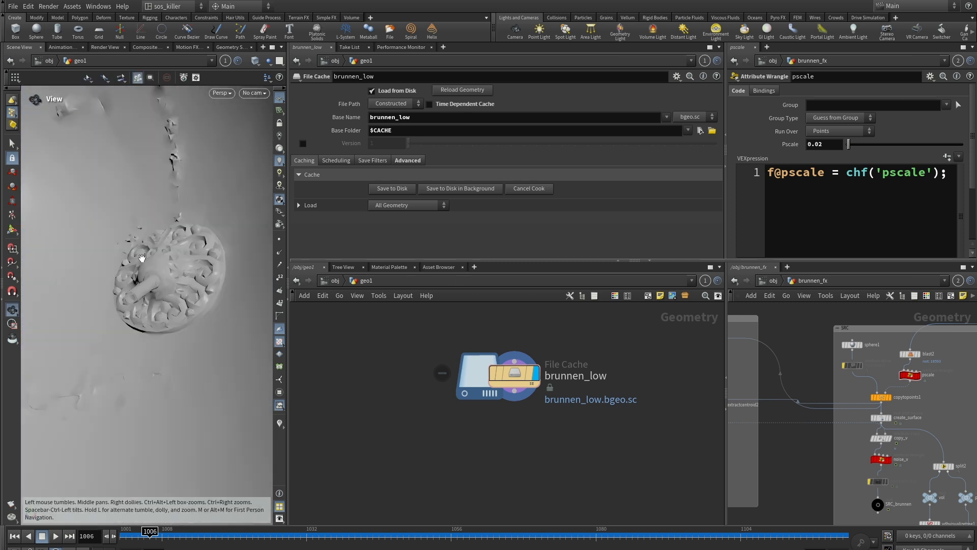
right_click_drag(142, 256, 272, 320, "alt")
left_click_drag(198, 290, 184, 238, "alt")
key("Return")
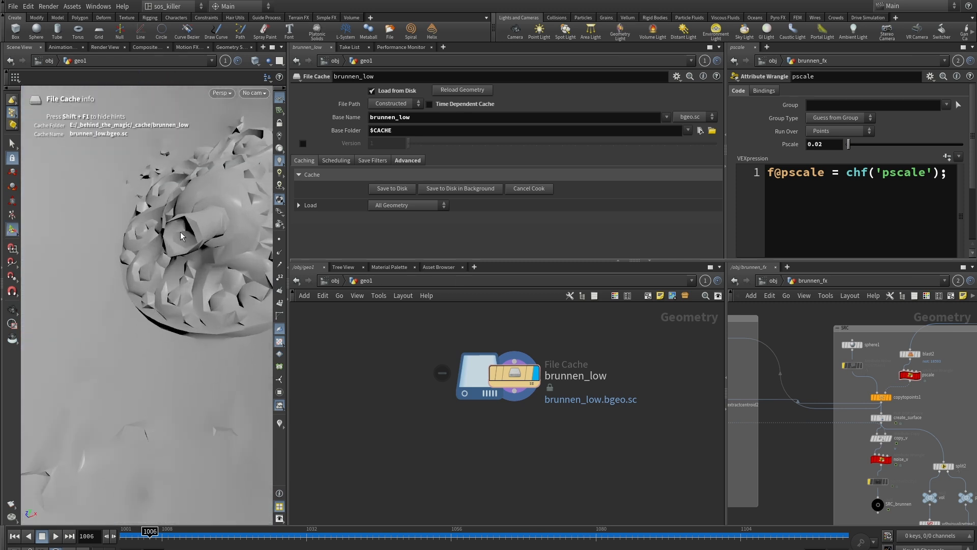
Step: Add a Blast node fed by brunnen_low, with Group Type set to Points and Delete Non Selected enabled
key("Tab")
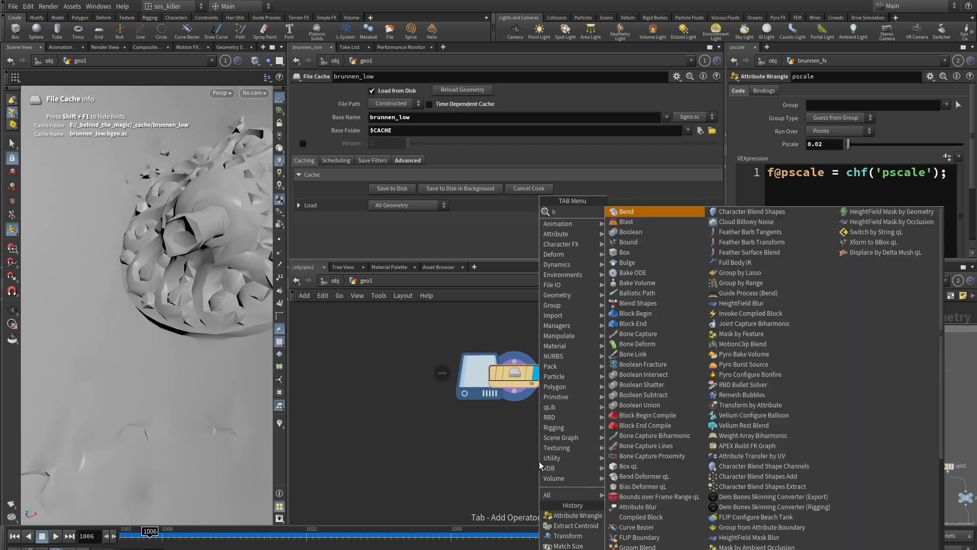
type("blas")
key("Return")
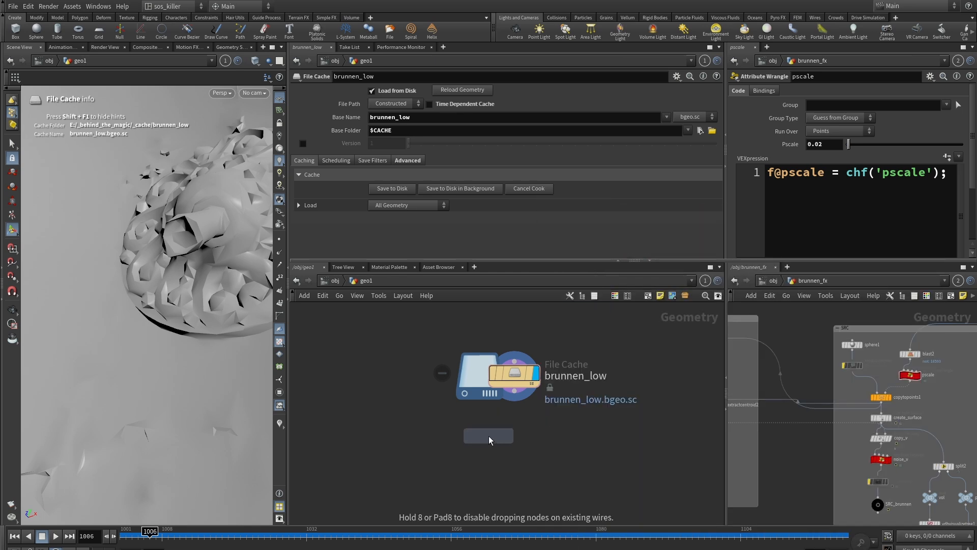
left_click(461, 444)
left_click(395, 105)
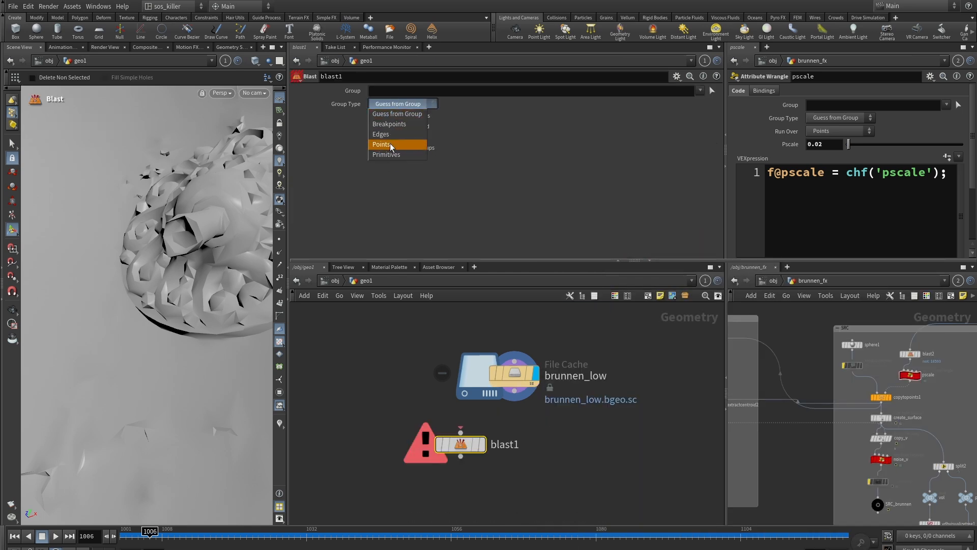
left_click(391, 145)
left_click(385, 126)
left_click_drag(514, 391, 461, 430)
Step: Pick point 18593 inside the spout as the Blast group, then display blast1 with point display enabled
left_click(712, 91)
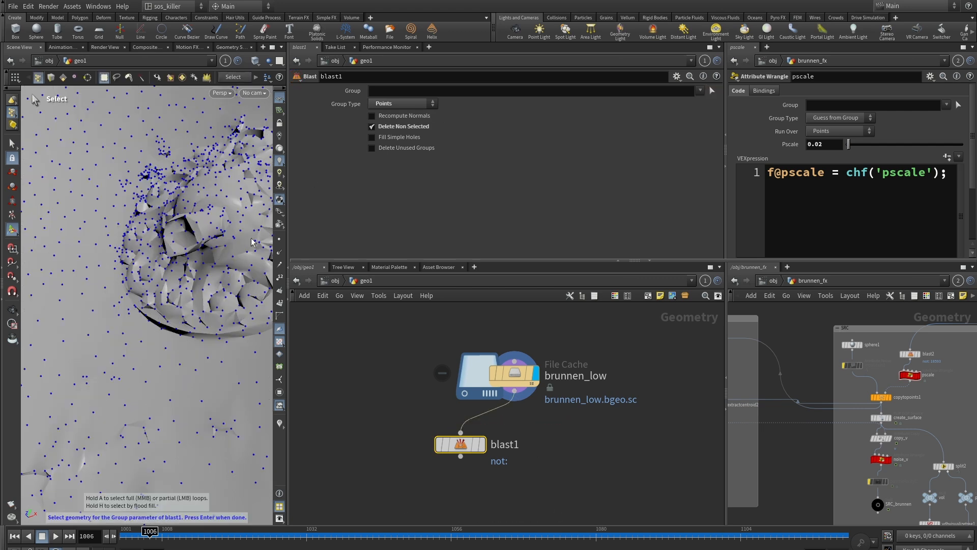
left_click(185, 235)
key("Return")
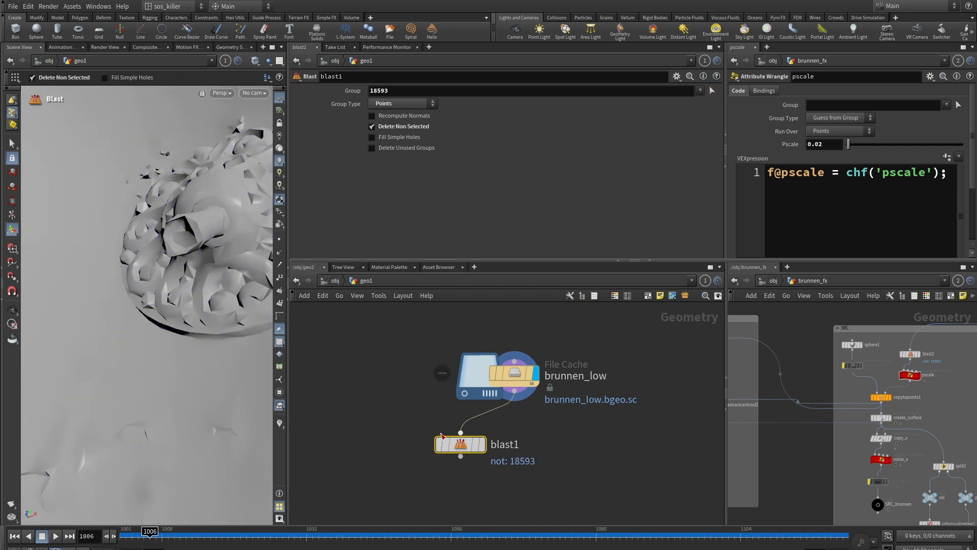
left_click(481, 444)
left_click(280, 240)
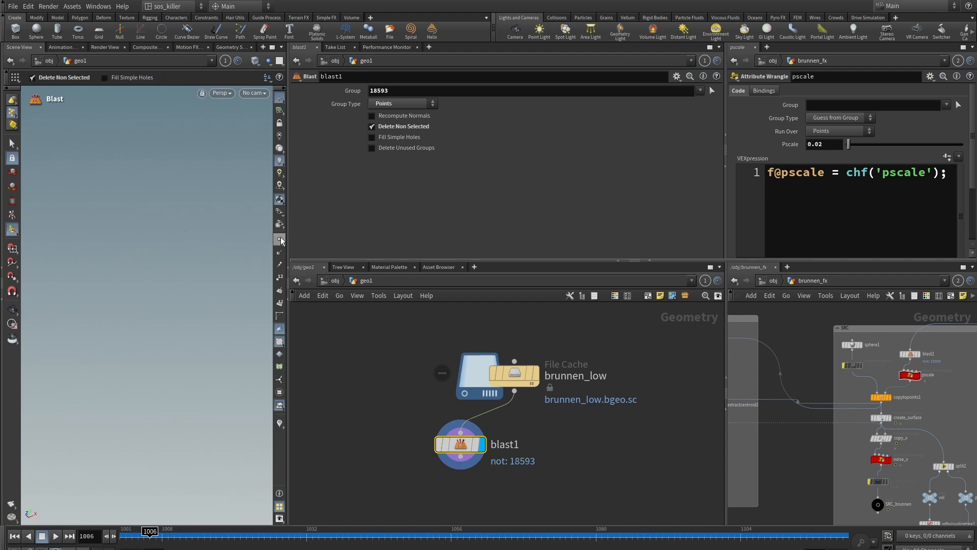
Step: Add a Sphere node beside brunnen_low, with Primitive Type set to Polygon and Frequency set to 20
scroll(541, 453, "down", 3)
middle_click_drag(570, 454, 571, 433)
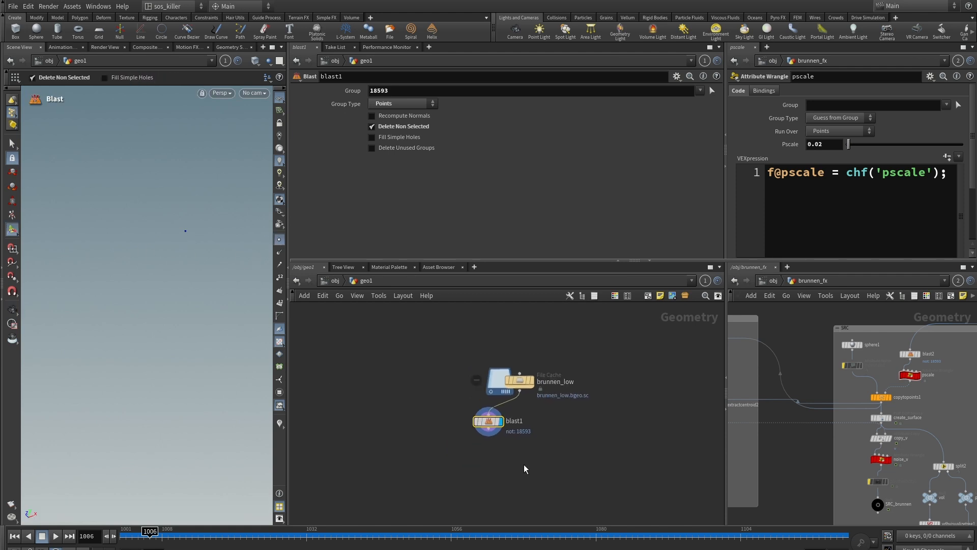
middle_click_drag(526, 468, 542, 443)
key("Tab")
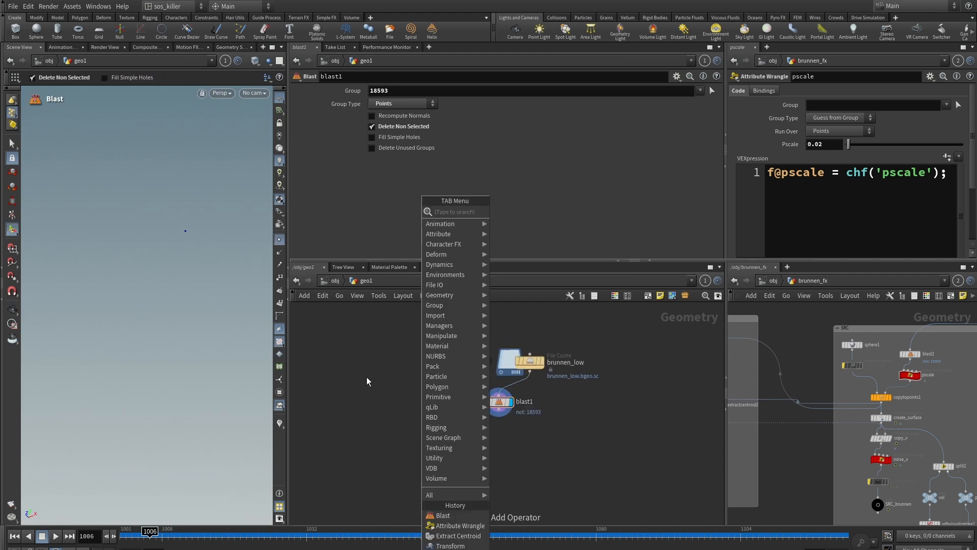
type("sp")
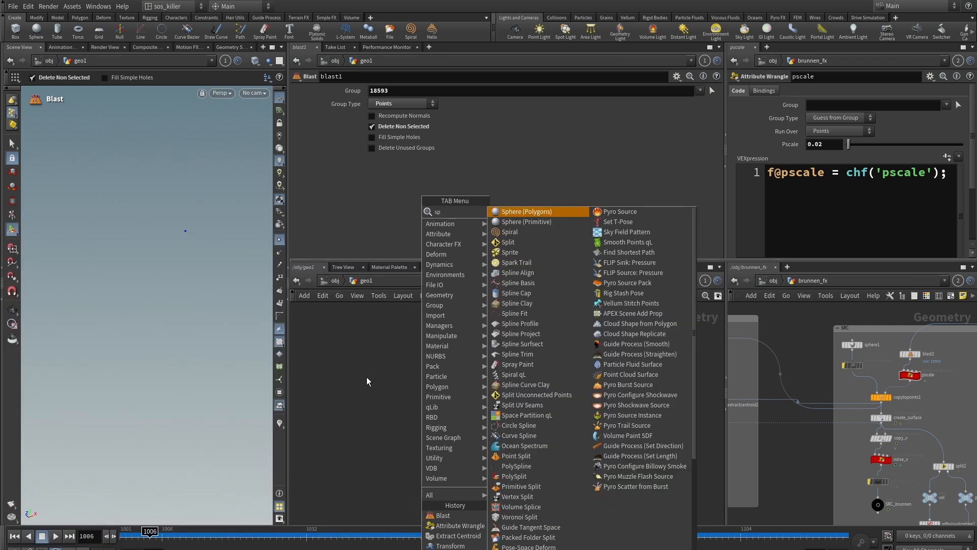
left_click(511, 216)
left_click(420, 347)
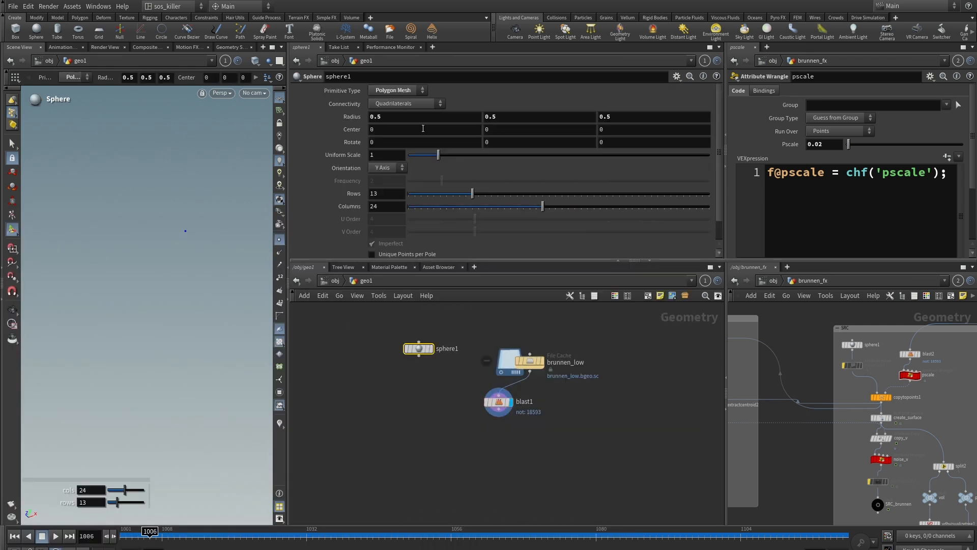
left_click(398, 90)
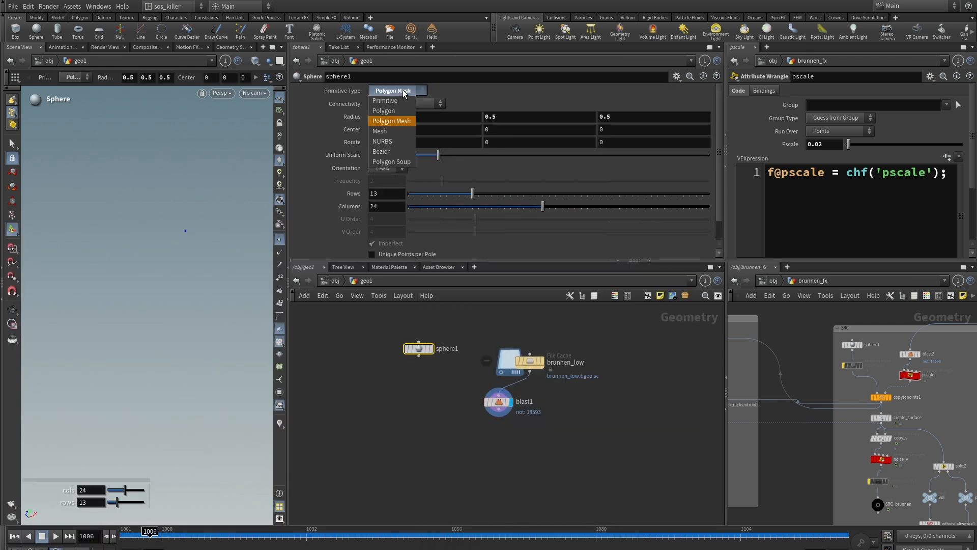
left_click(402, 102)
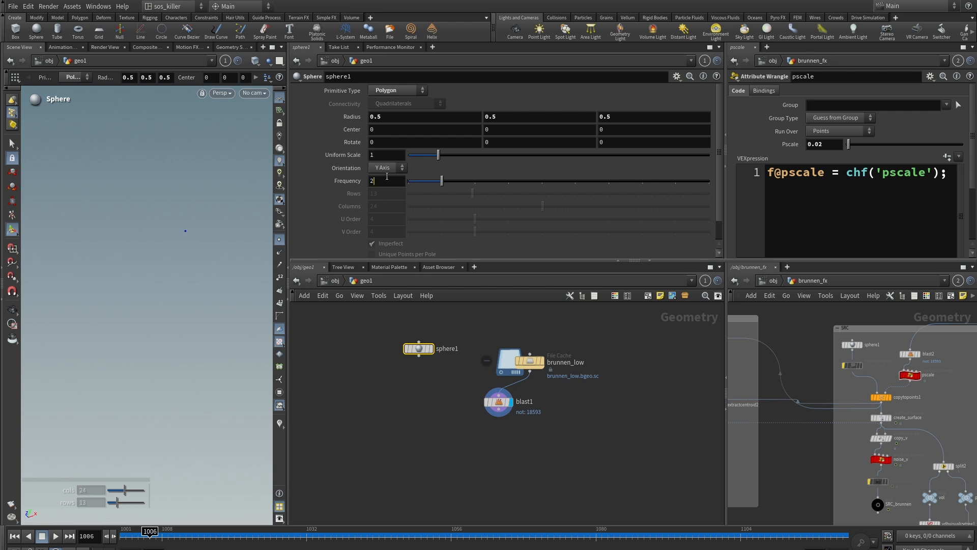
left_click(387, 177)
key("Return")
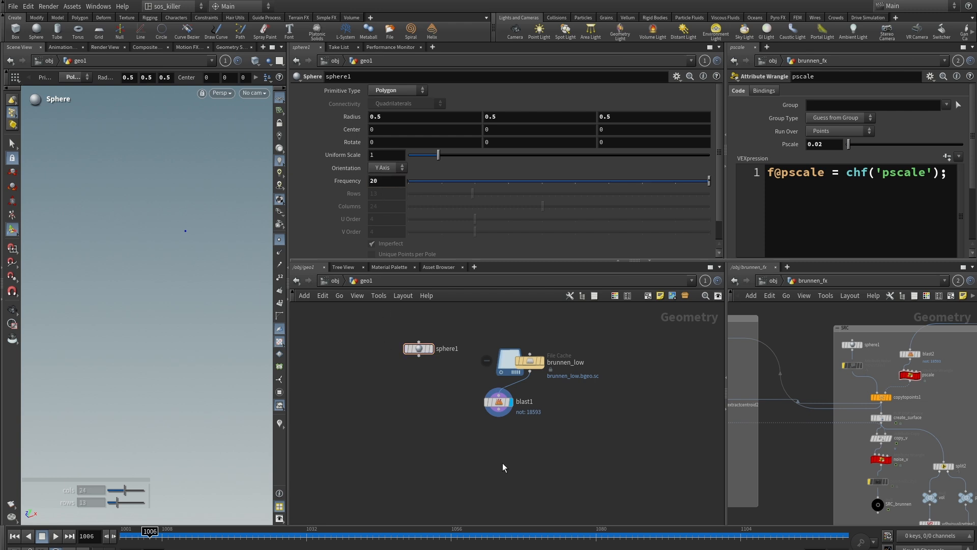
Step: Add a Copy to Points node with sphere1 as geometry and blast1 as target points, and display its full result
key("Tab")
type("copy")
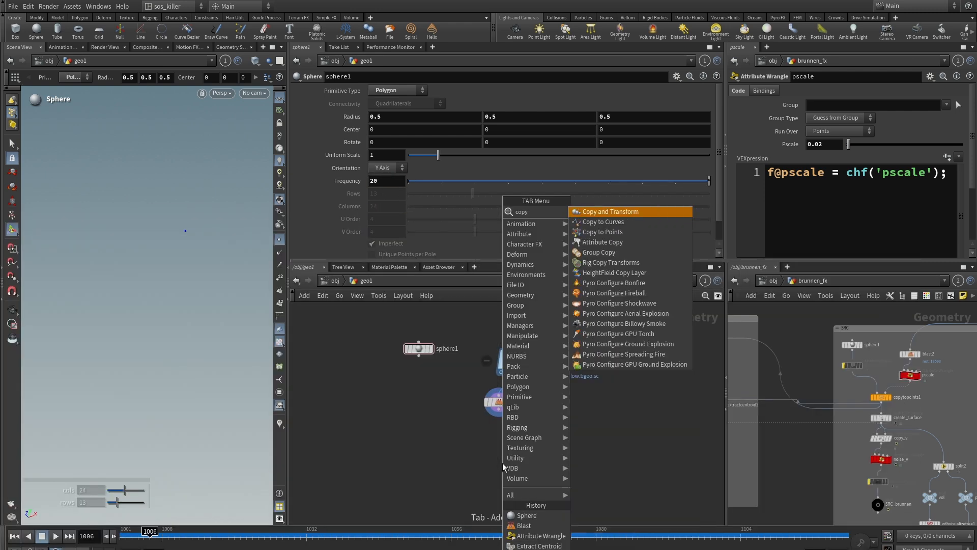
left_click(602, 232)
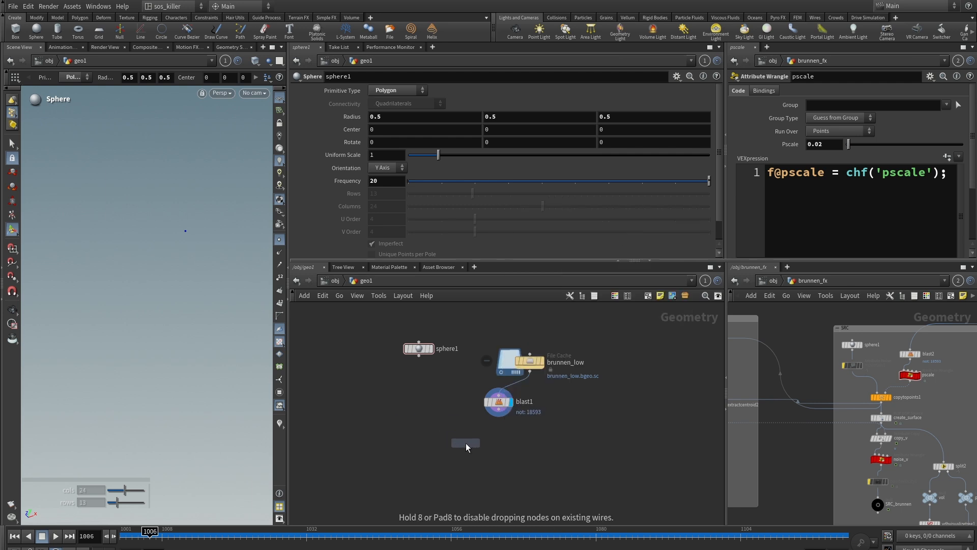
left_click(451, 448)
left_click_drag(412, 346, 446, 444)
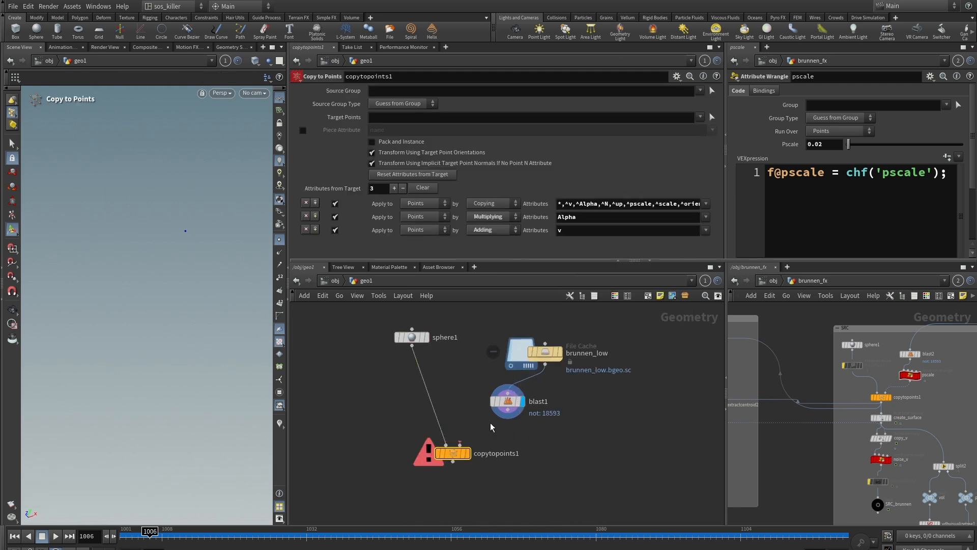
left_click_drag(507, 419, 460, 444)
left_click(467, 454)
right_click_drag(219, 342, 32, 256, "alt")
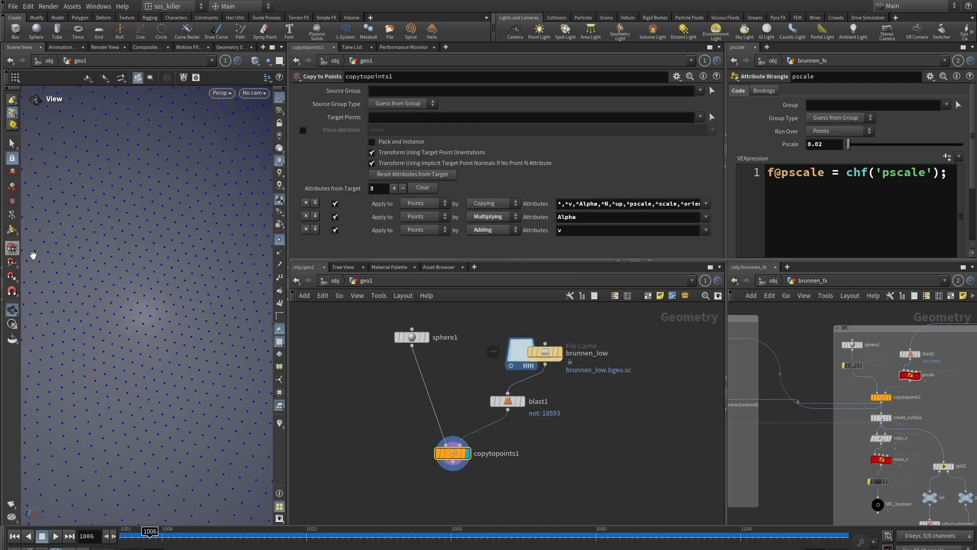
right_click_drag(214, 313, 99, 234, "alt")
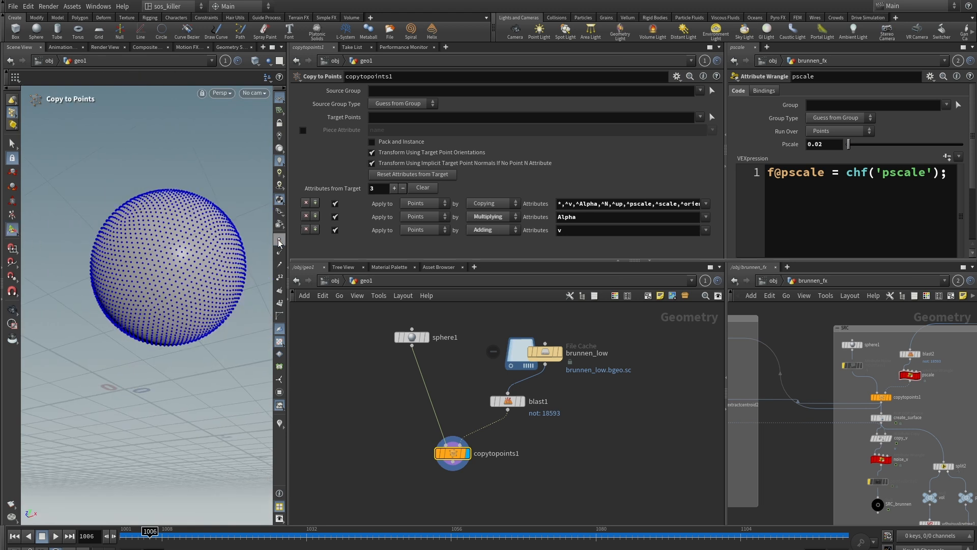
Step: Turn off point display in the viewport so the copied sphere shows as a plain shaded surface
left_click(279, 239)
left_click_drag(145, 189, 185, 276, "alt")
key("Return")
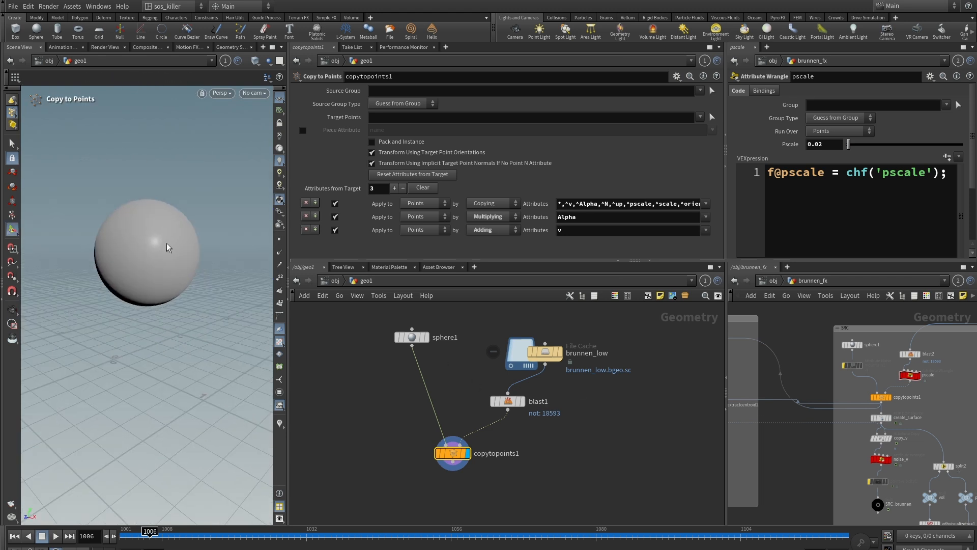
middle_click_drag(566, 447, 583, 428)
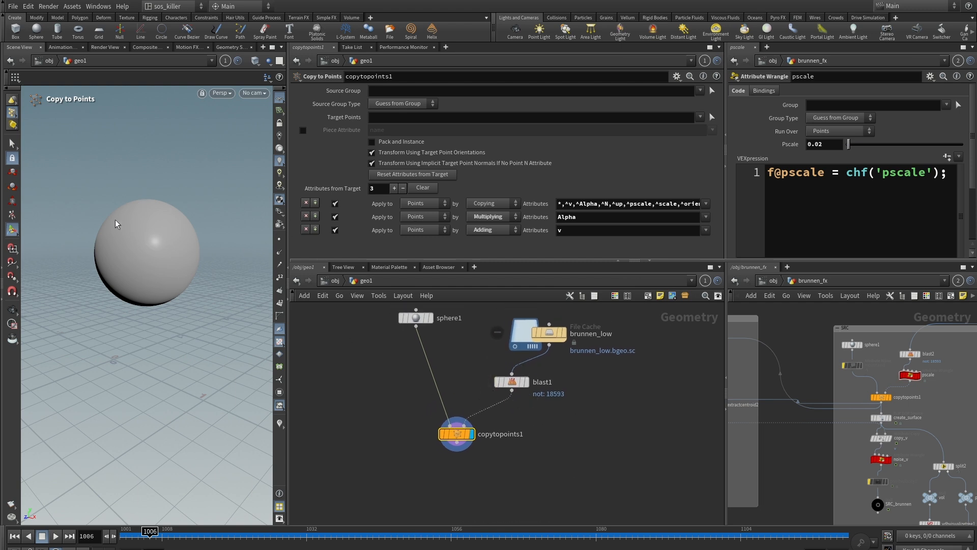
Step: Insert an Attribute Wrangle between blast1 and copytopoints1 and rename it size
key("Tab")
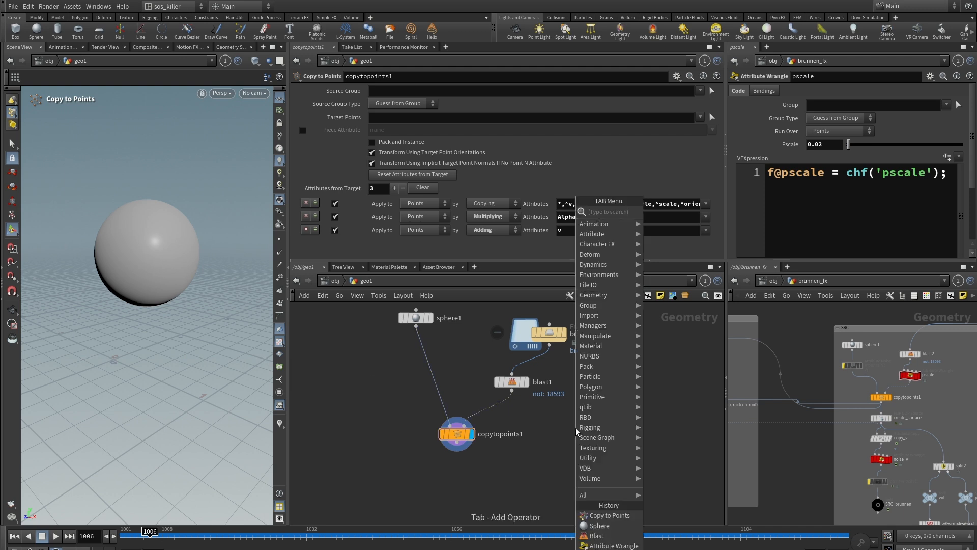
type("wra")
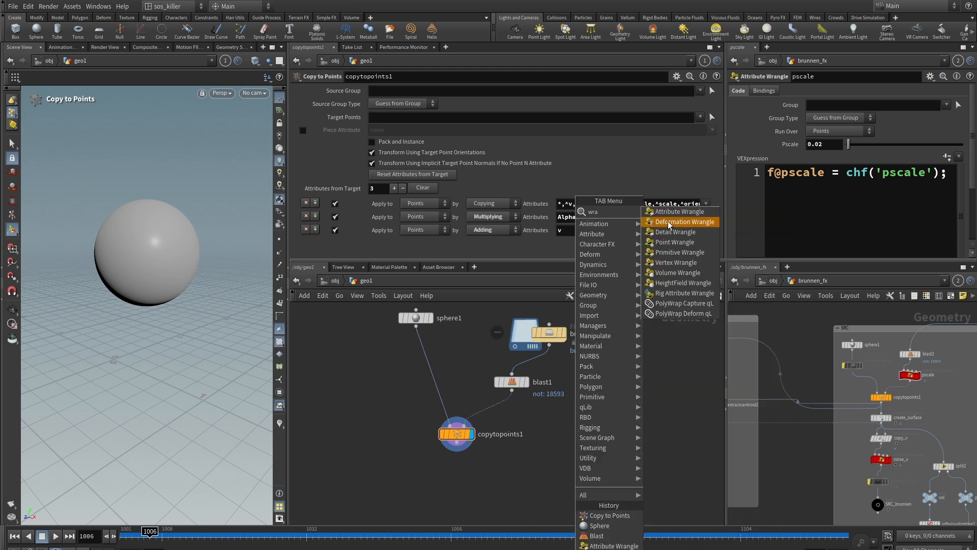
left_click(677, 211)
left_click(491, 412)
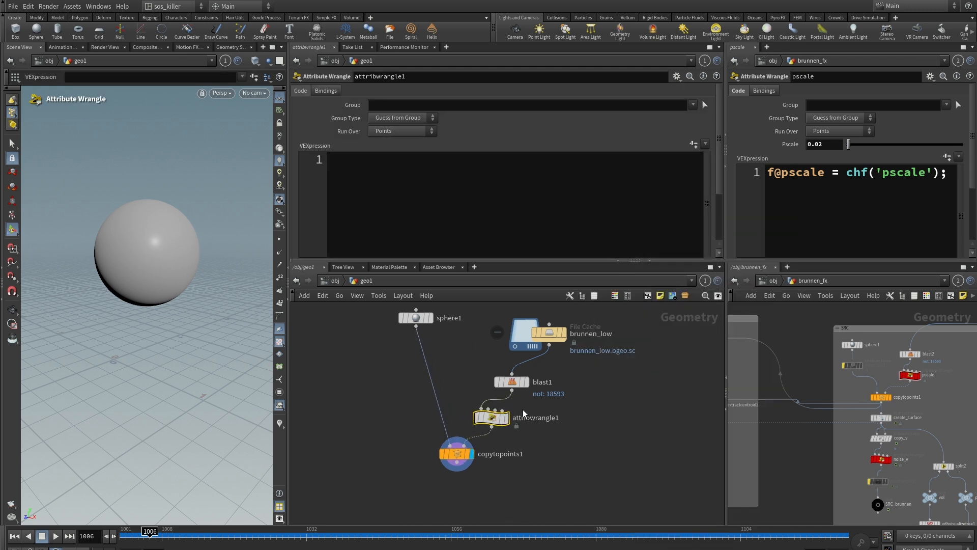
double_click(527, 418)
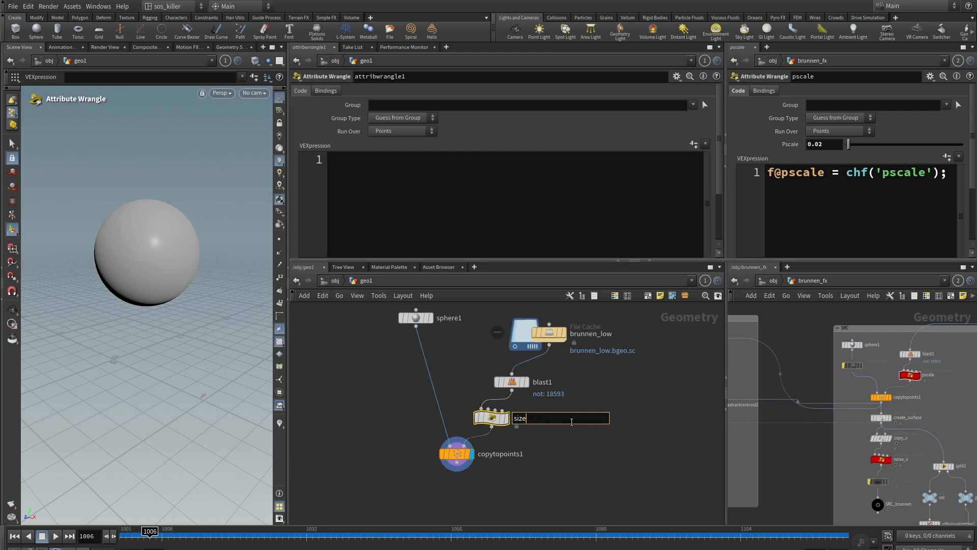
key("Return")
Step: Write the VEX expression f@pscale = chf('size'); in the size wrangle
left_click(349, 161)
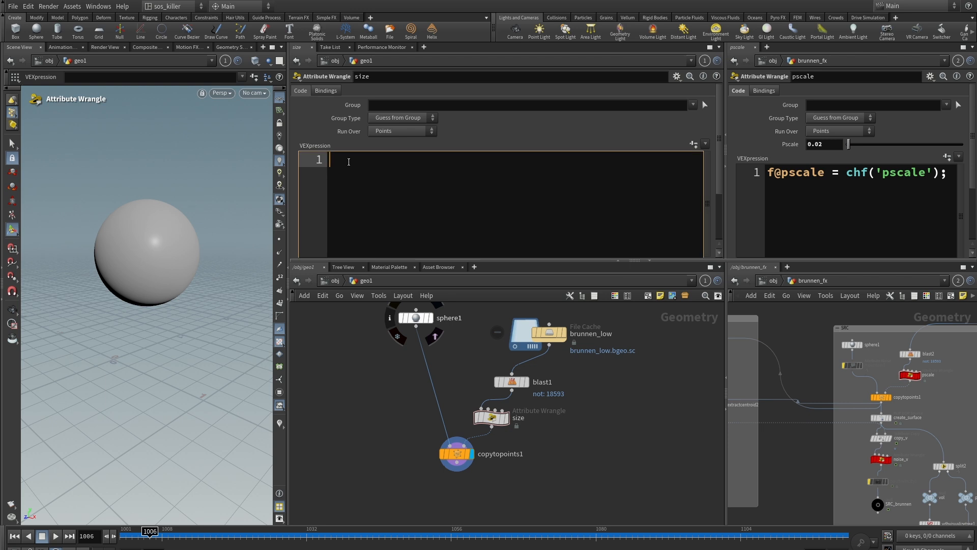
type("f@pscale")
left_click(353, 374)
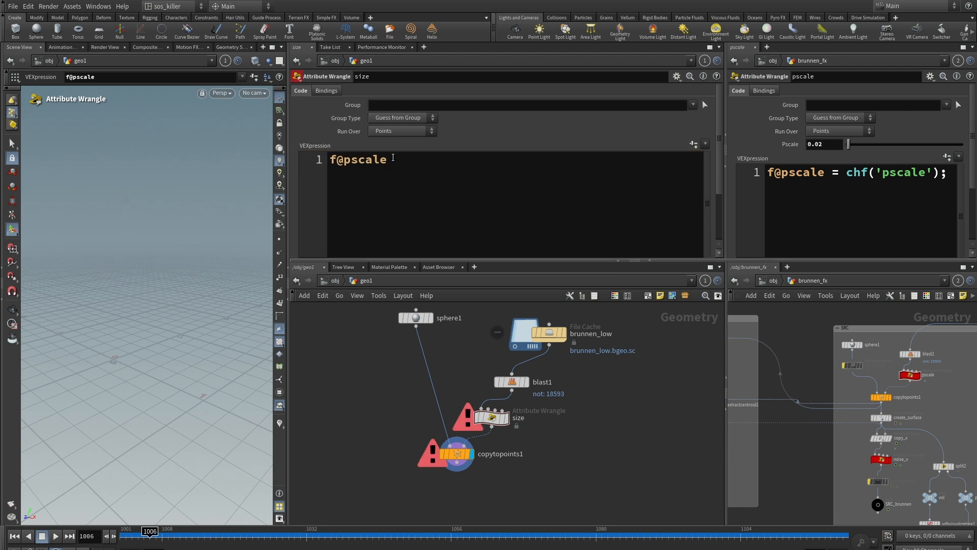
left_click(396, 157)
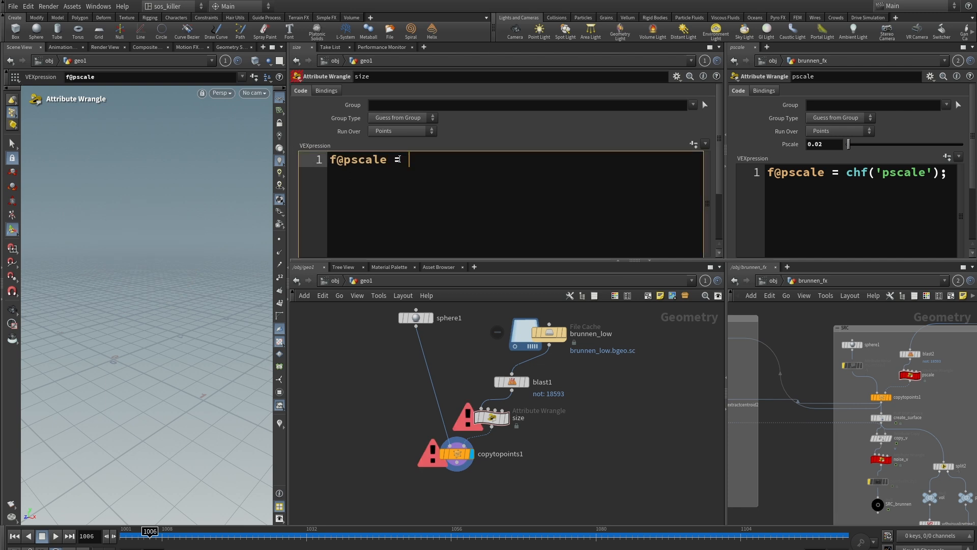
type("ch")
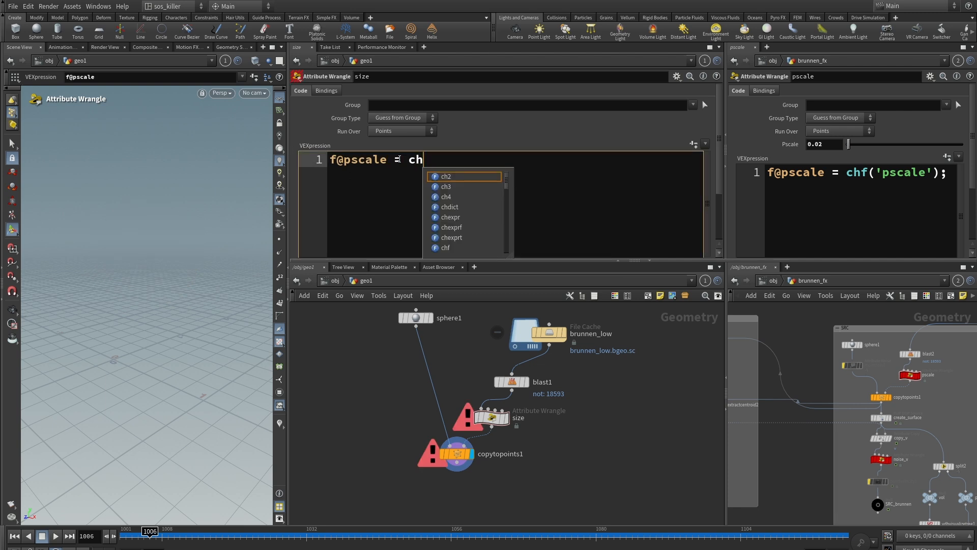
type("f()")
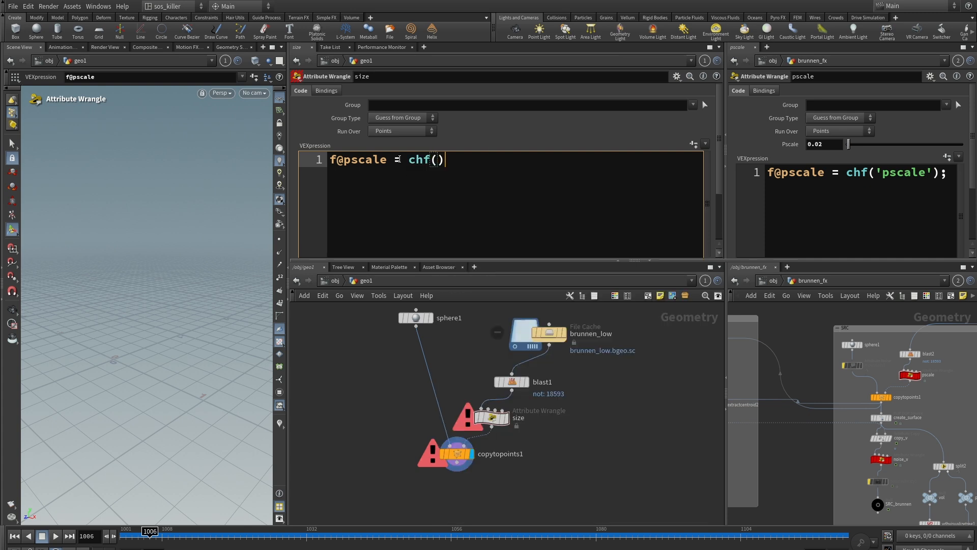
key("Left")
type("''")
key("Left")
type("size")
key("End")
type(";")
Step: Generate the Size parameter from the wrangle's expression and set it to 0.02
left_click(693, 144)
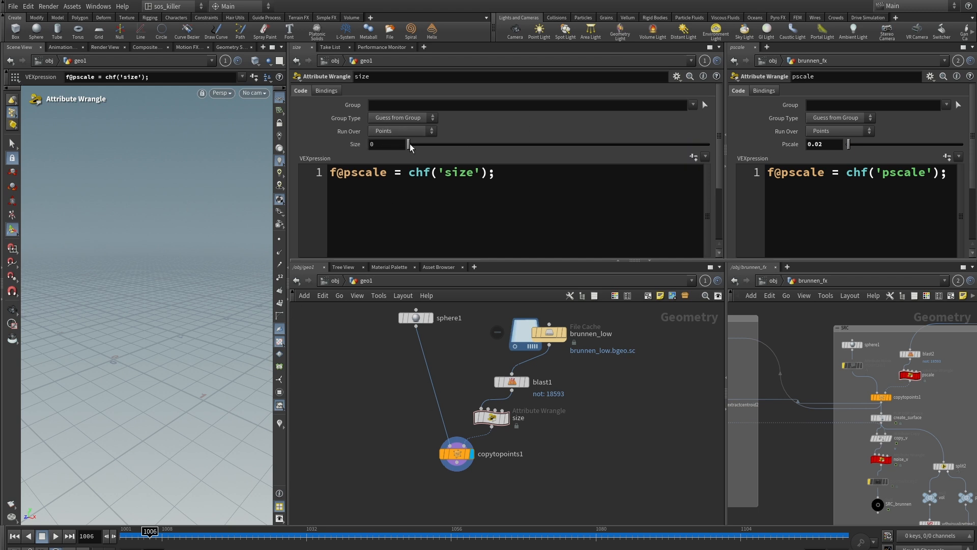
mouse_move(411, 144)
left_mouse_down()
mouse_move(425, 145)
mouse_move(398, 144)
left_mouse_up()
key("Return")
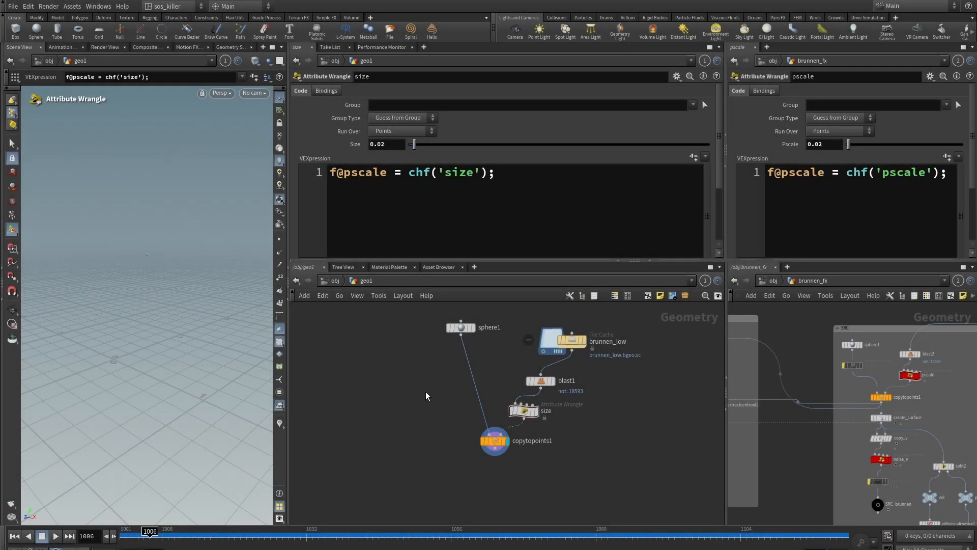
Step: Duplicate sphere1 as a separate sphere node, set the duplicate's Frequency to 2 and display it
left_click_drag(457, 330, 371, 344, "alt")
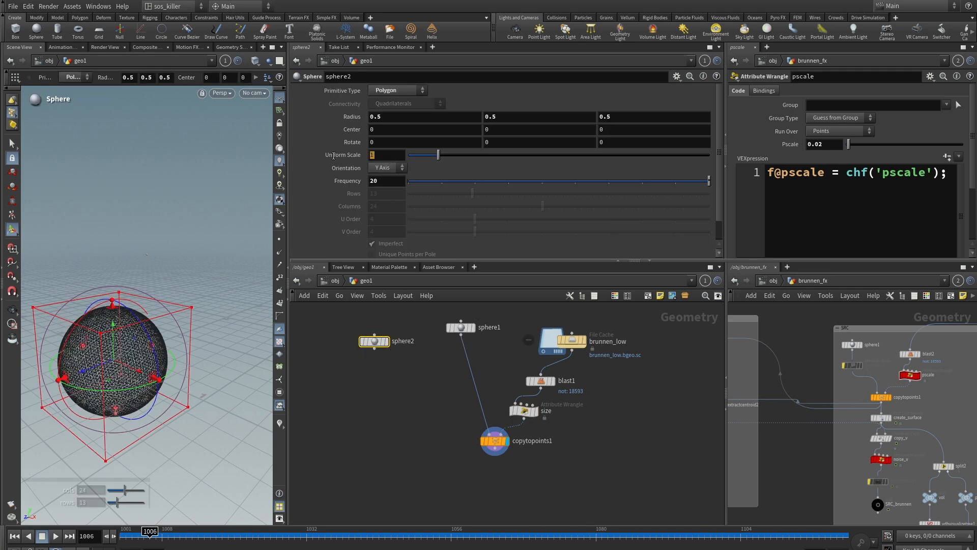
key("Tab")
type("2")
key("Return")
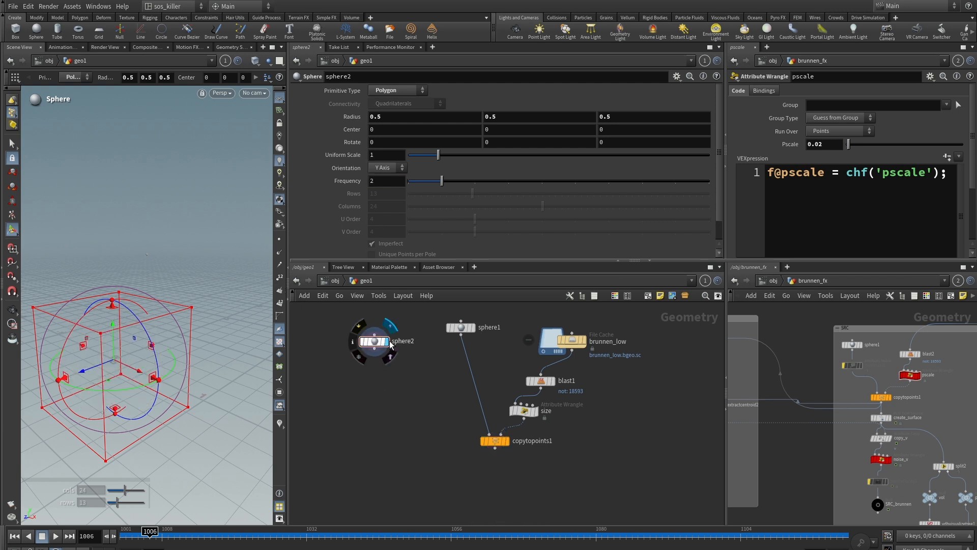
left_click(390, 341)
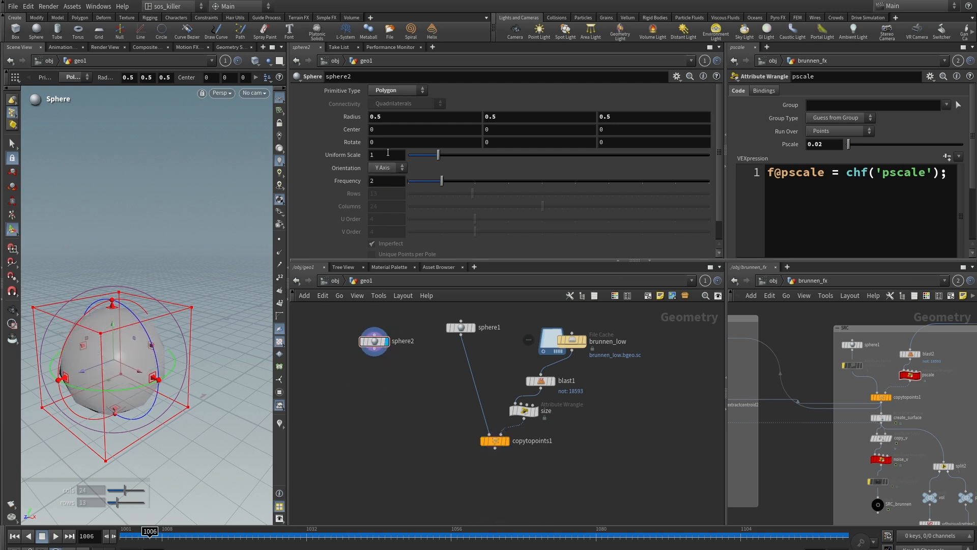
Step: Set sphere2's Uniform Scale to 0.03 and switch the viewport to the Select tool
left_click_drag(388, 152, 344, 153)
type("0.02")
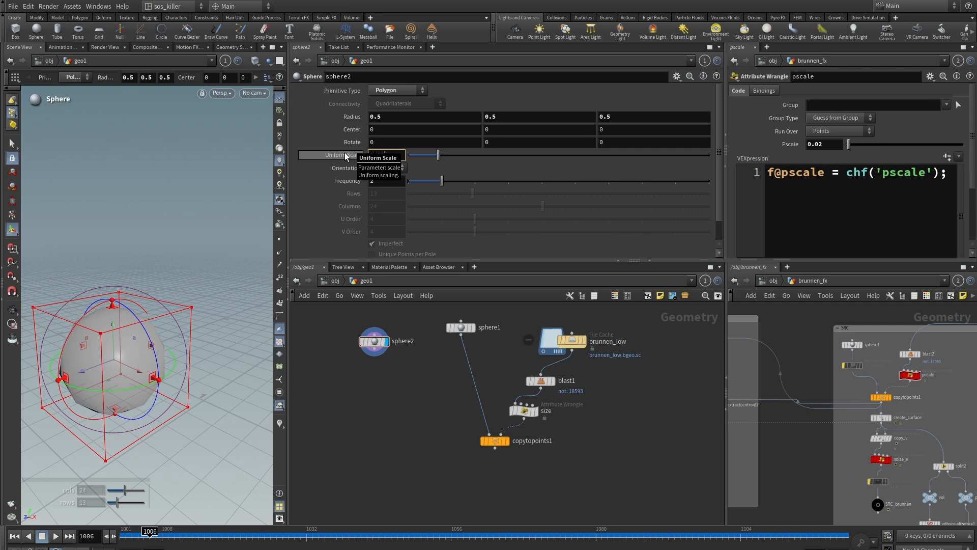
key("Return")
scroll(413, 402, "down", 1)
middle_click_drag(413, 402, 457, 386)
scroll(457, 387, "up", 2)
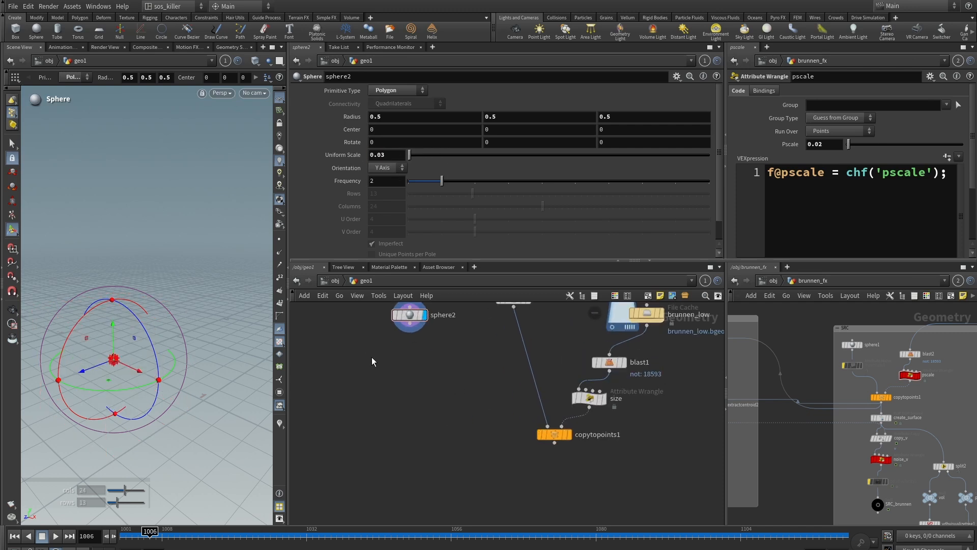
key("s")
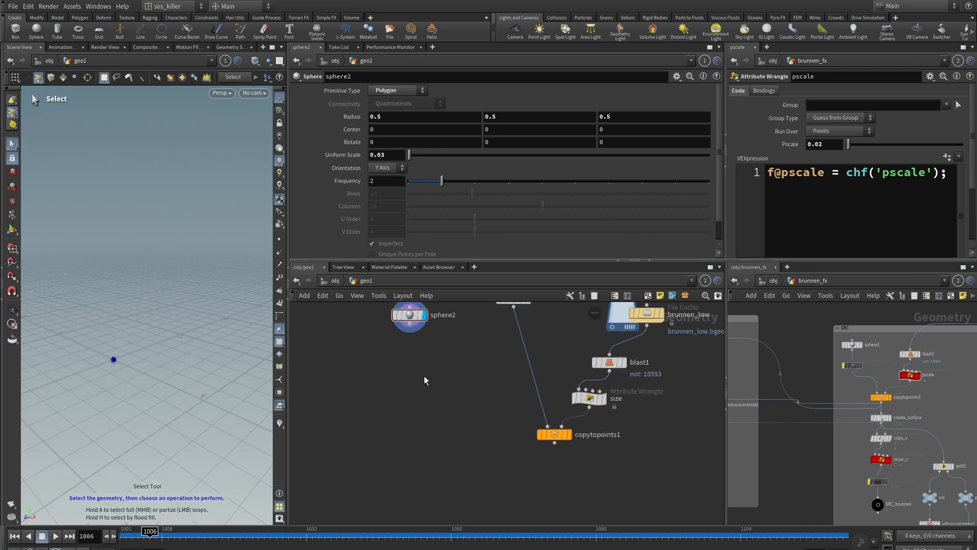
middle_click_drag(403, 381, 379, 392)
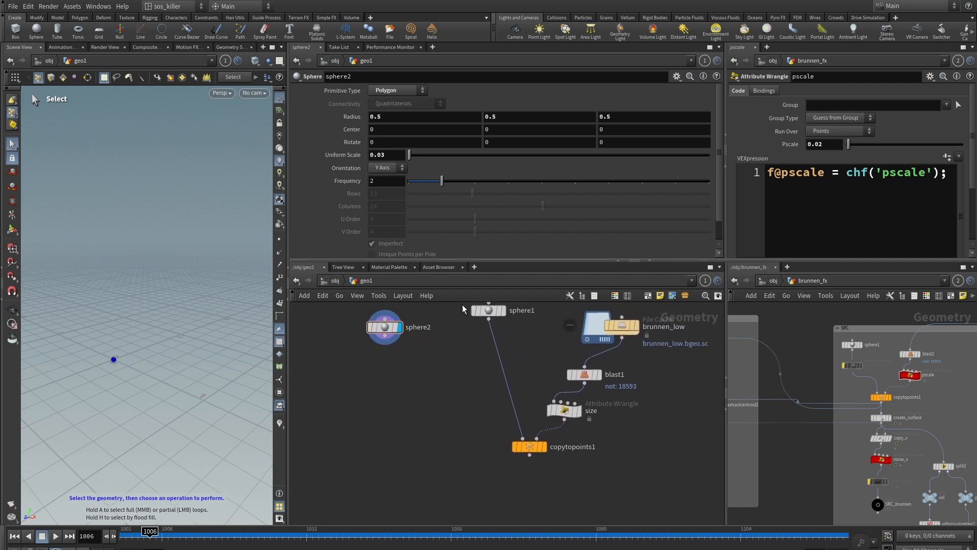
Step: Add a Match Size node with sphere2 as geometry and copytopoints1 as the reference input, and display it
scroll(432, 425, "down", 4)
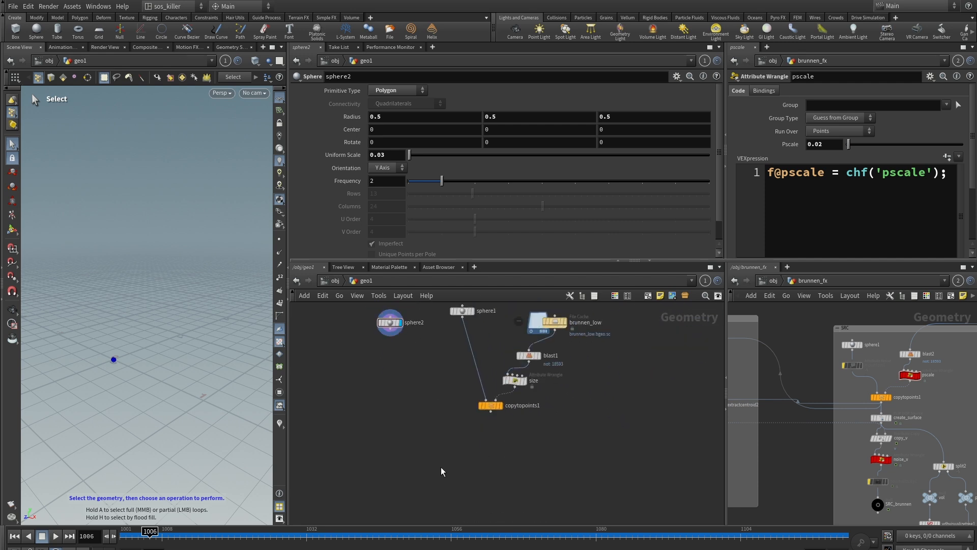
key("Tab")
mouse_move(449, 483)
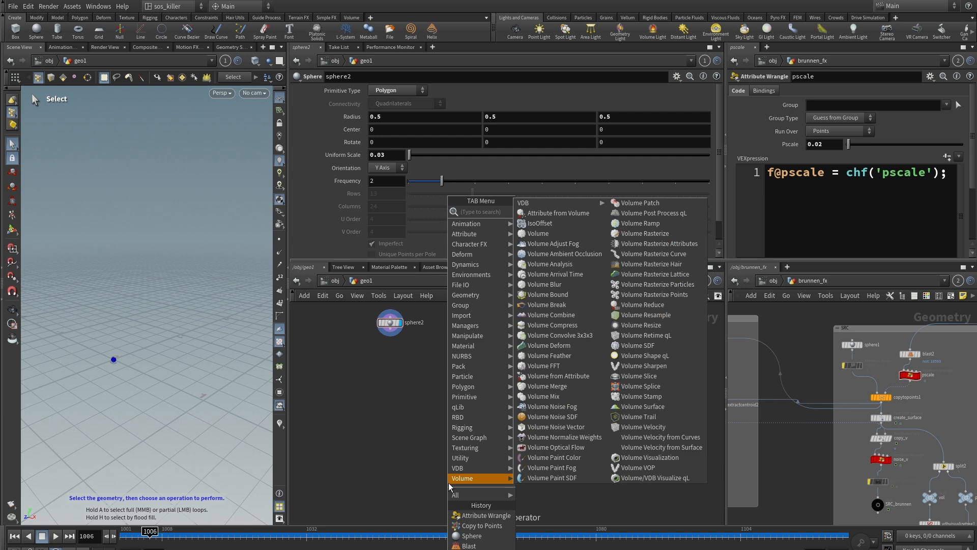
type("mat")
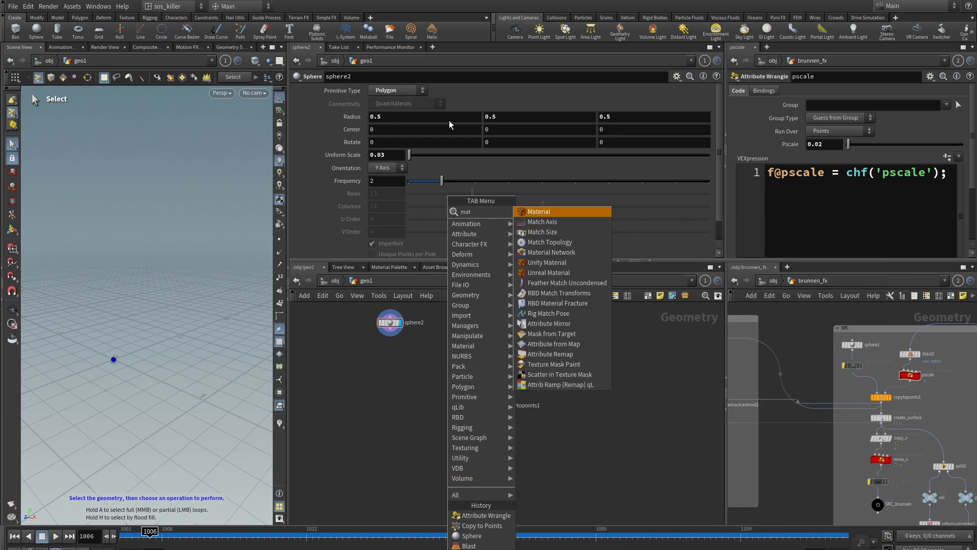
left_click(550, 234)
left_click(417, 448)
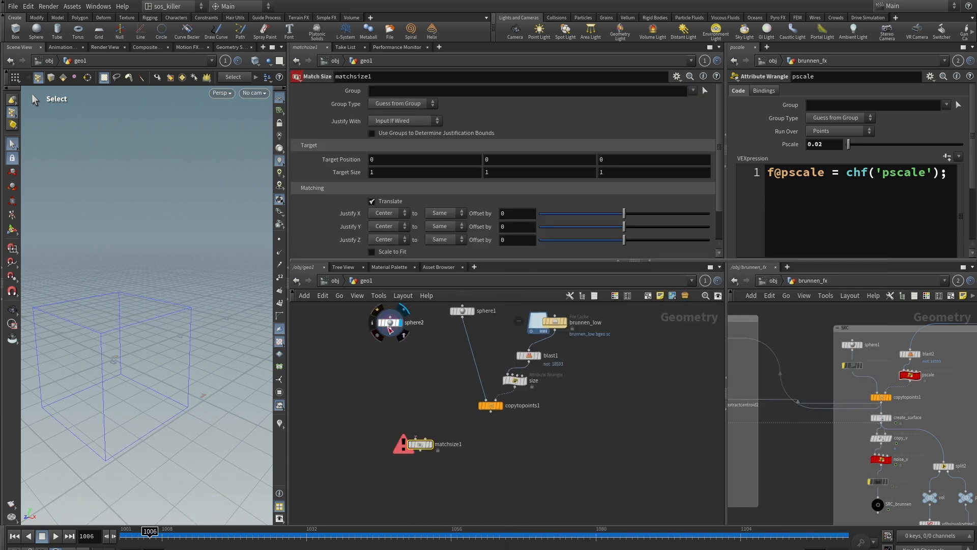
left_click_drag(390, 336, 411, 439)
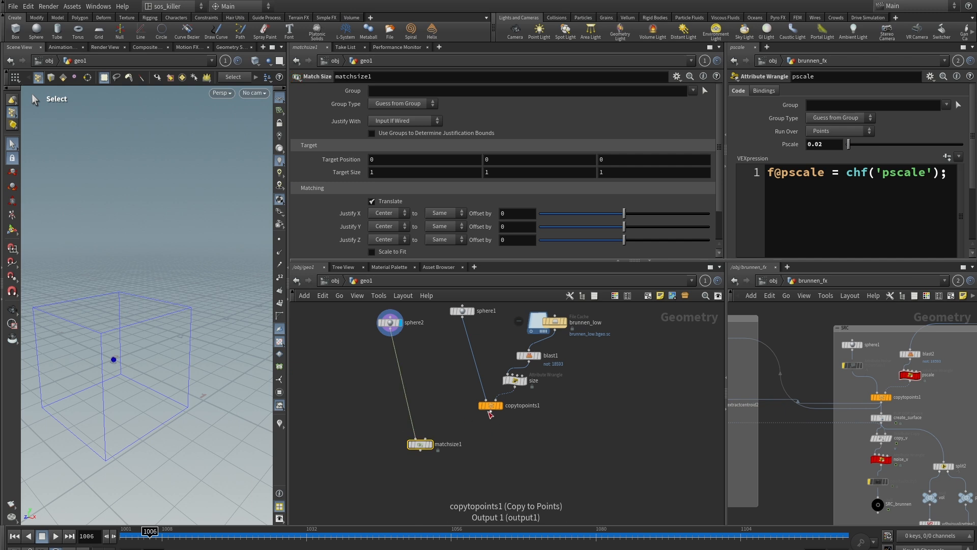
left_click_drag(490, 411, 431, 432)
left_click(432, 444)
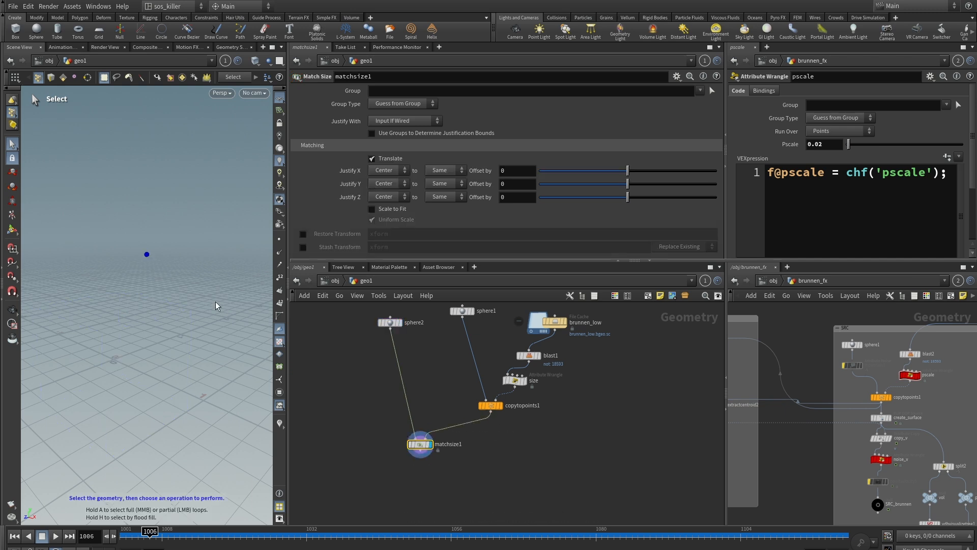
Step: Switch the viewport's selection mode from points to primitives while viewing the matched sphere
key("Escape")
right_click_drag(155, 251, 459, 310)
key("s")
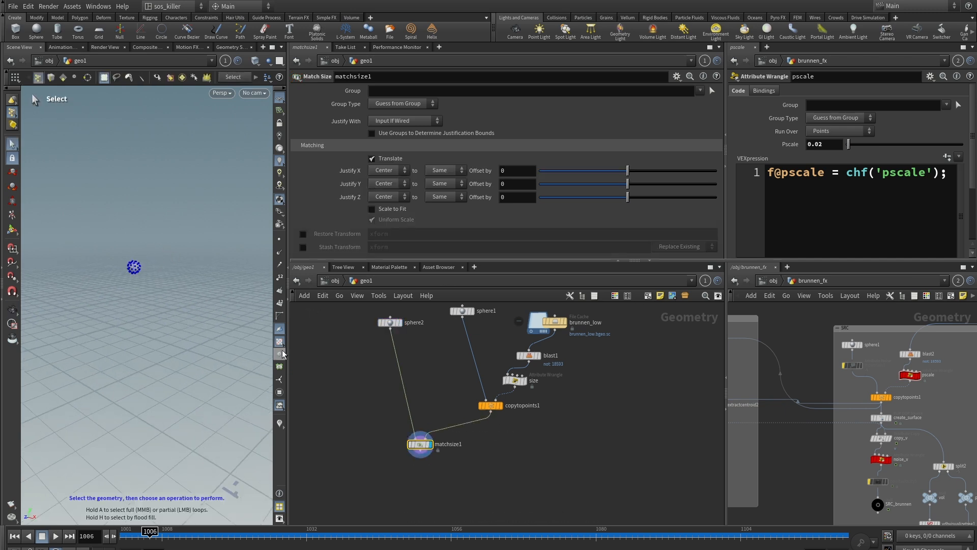
left_click(63, 77)
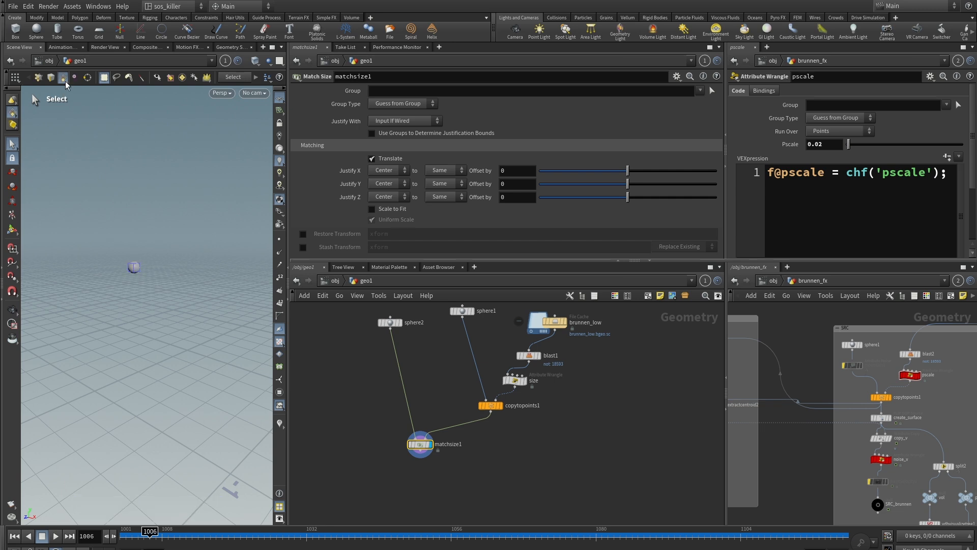
Step: Align sphere2 and matchsize1 in the network and template brunnen_low as a wireframe reference
middle_click_drag(473, 491, 484, 452)
left_click_drag(433, 411, 411, 405)
scroll(500, 451, "down", 2)
middle_click_drag(500, 448, 494, 450)
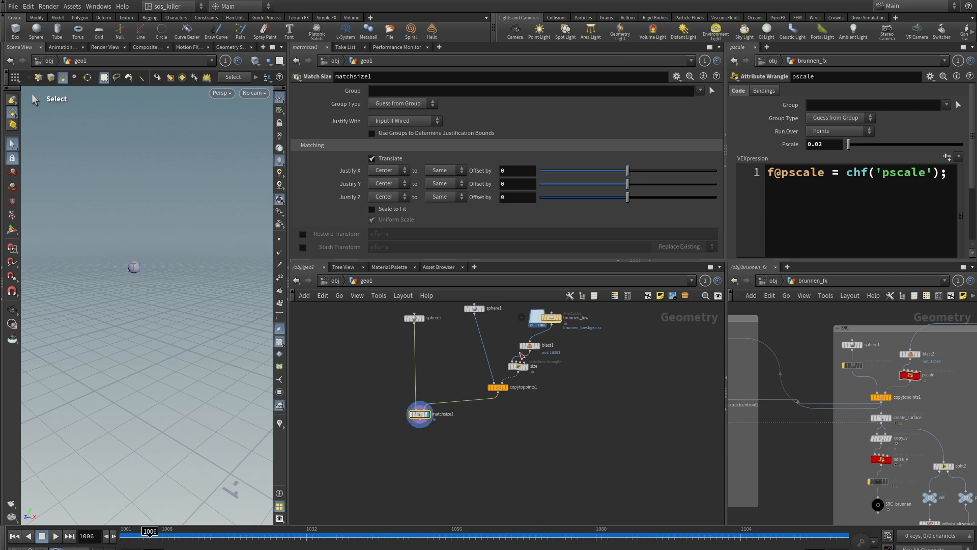
left_click(558, 319)
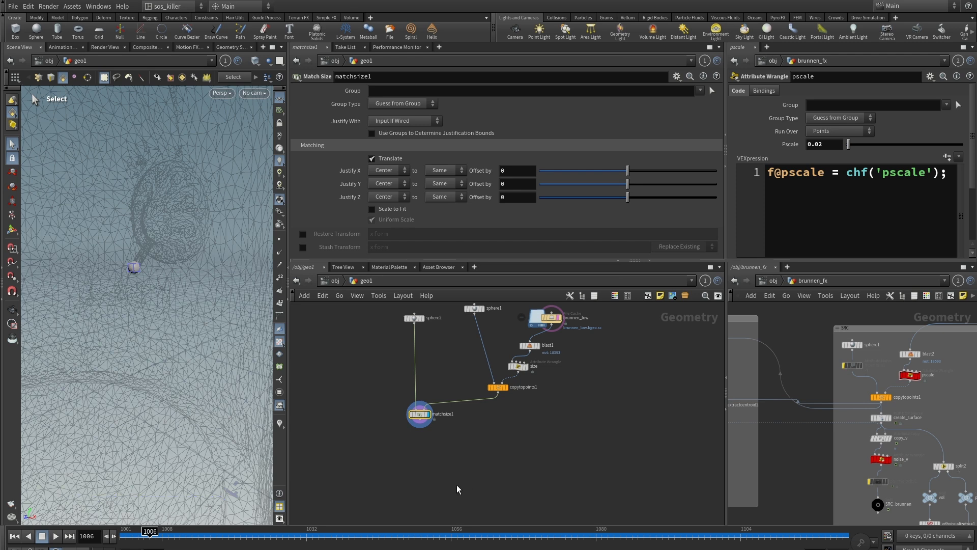
Step: Add a Transform node fed by matchsize1 and display it
middle_click_drag(455, 473, 453, 466)
key("Tab")
type("t")
mouse_move(507, 397)
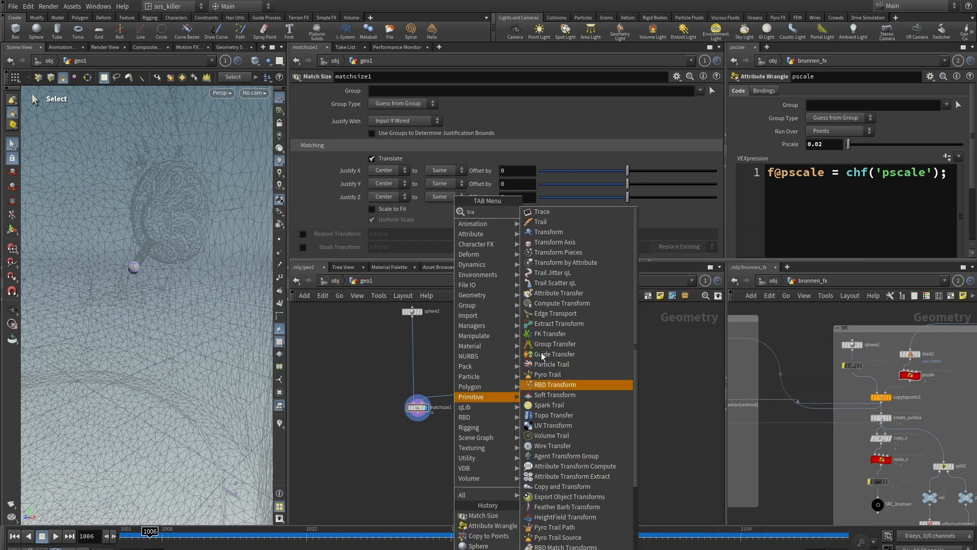
left_click(558, 233)
left_click(412, 450)
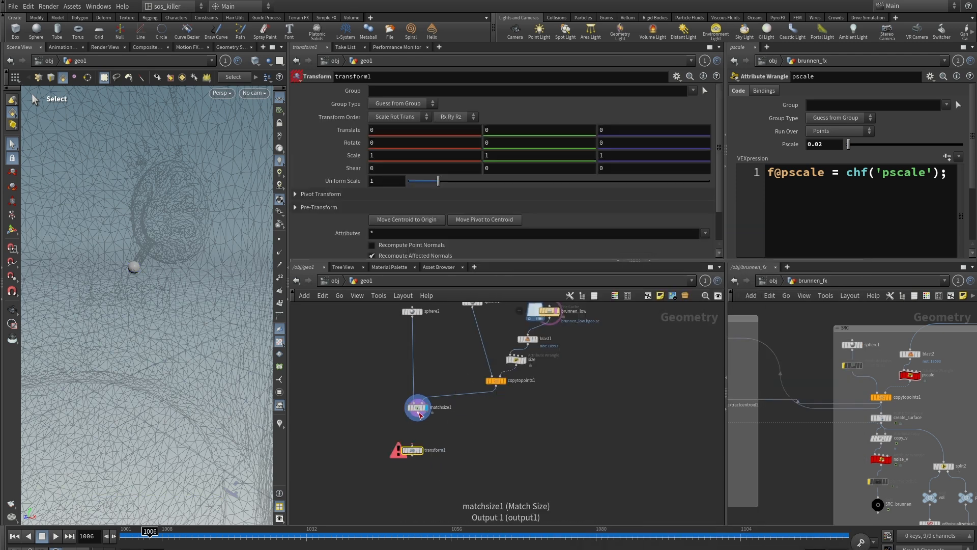
left_click_drag(418, 413, 412, 445)
left_click(422, 450)
Step: Activate the interactive transform handle for transform1 with the fountain basin and spout sphere in view
right_click_drag(210, 330, 160, 279, "alt")
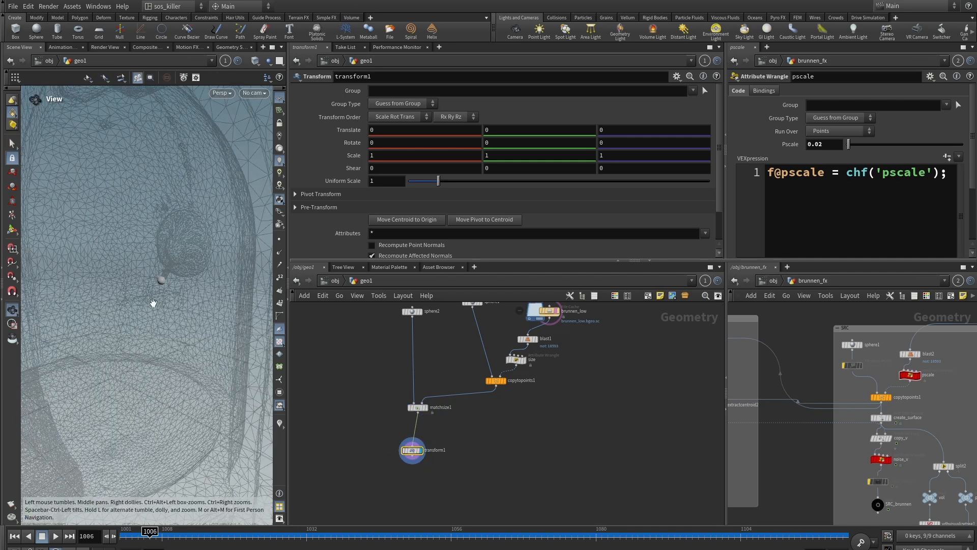
left_click_drag(159, 280, 133, 323, "alt")
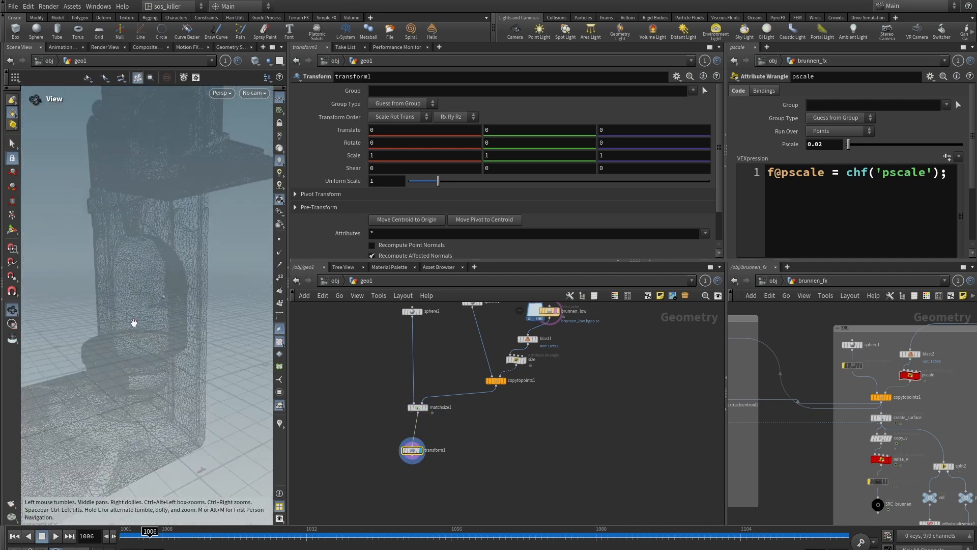
left_click(14, 230)
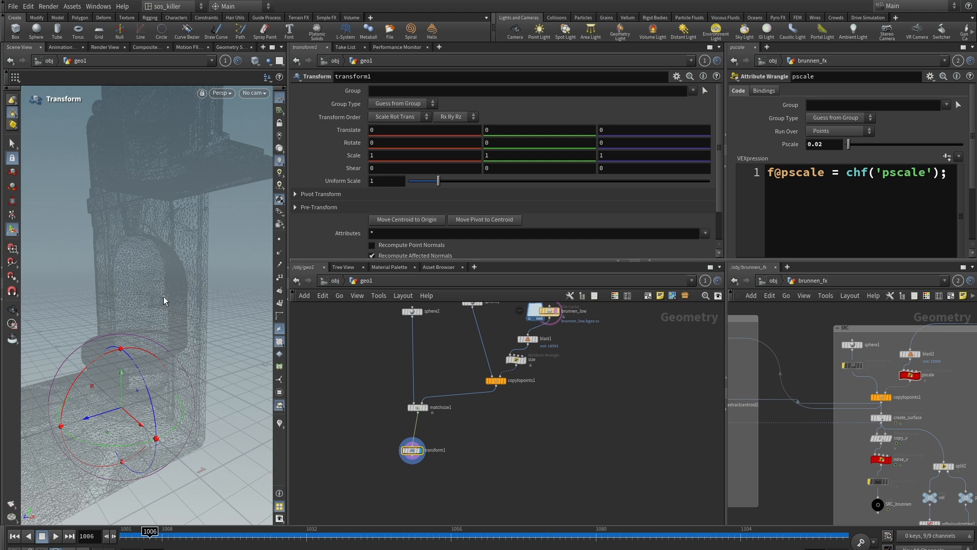
key("Escape")
left_click_drag(193, 299, 195, 286)
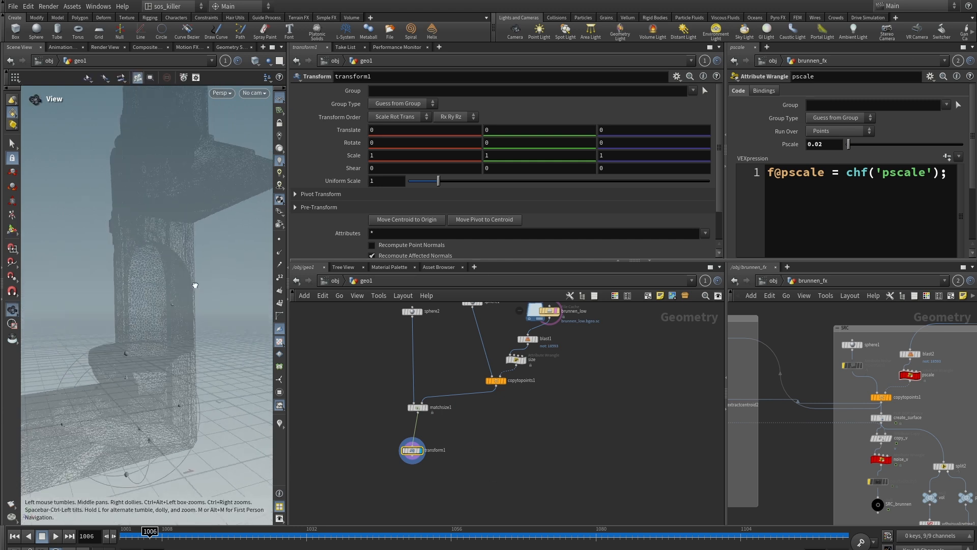
scroll(195, 285, "up", 5)
key("t")
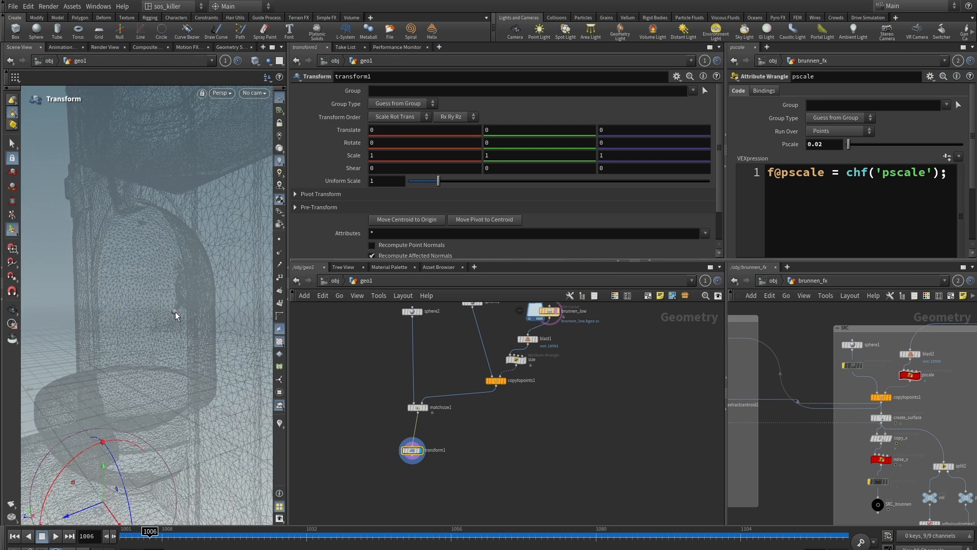
Step: Set transform1's Pivot Translate X to the expression centroid('../copytopoints1/',D_X)
right_click_drag(552, 433, 473, 415)
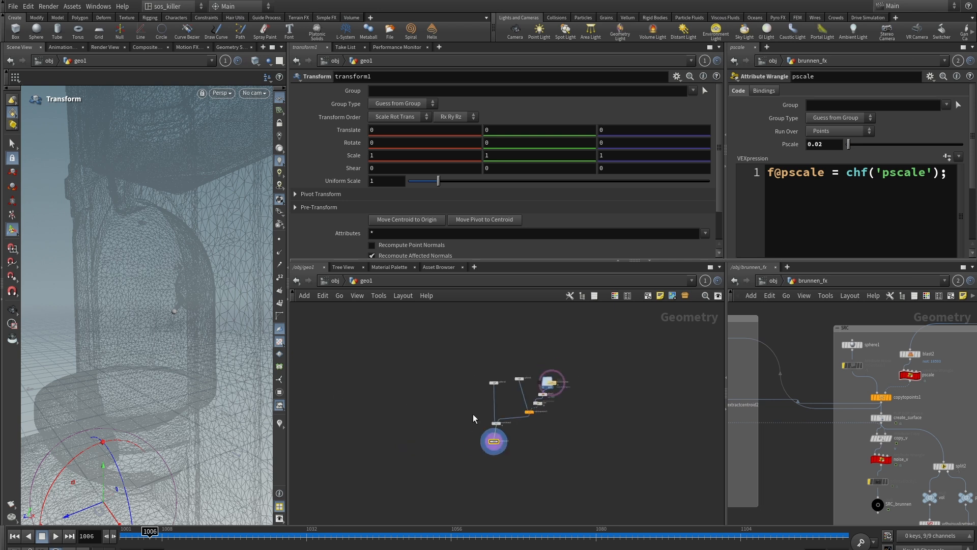
middle_click_drag(493, 421, 469, 360)
middle_click_drag(436, 393, 377, 356)
right_click_drag(376, 356, 469, 370)
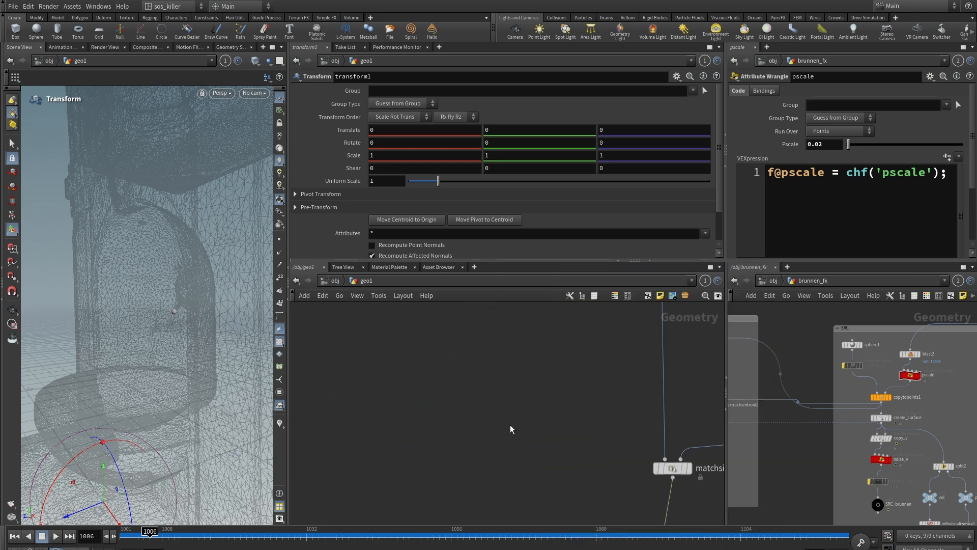
middle_click_drag(527, 430, 346, 329)
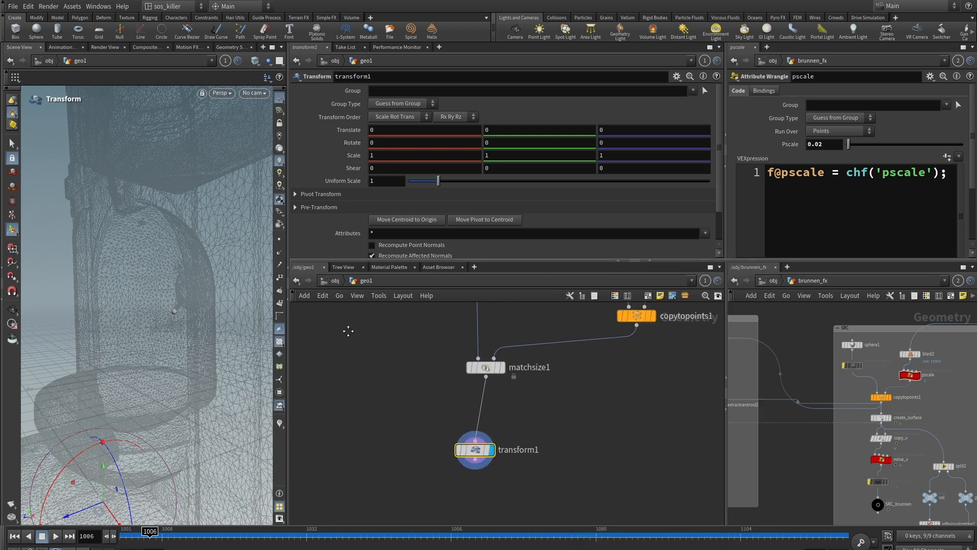
left_click(296, 194)
left_click(387, 208)
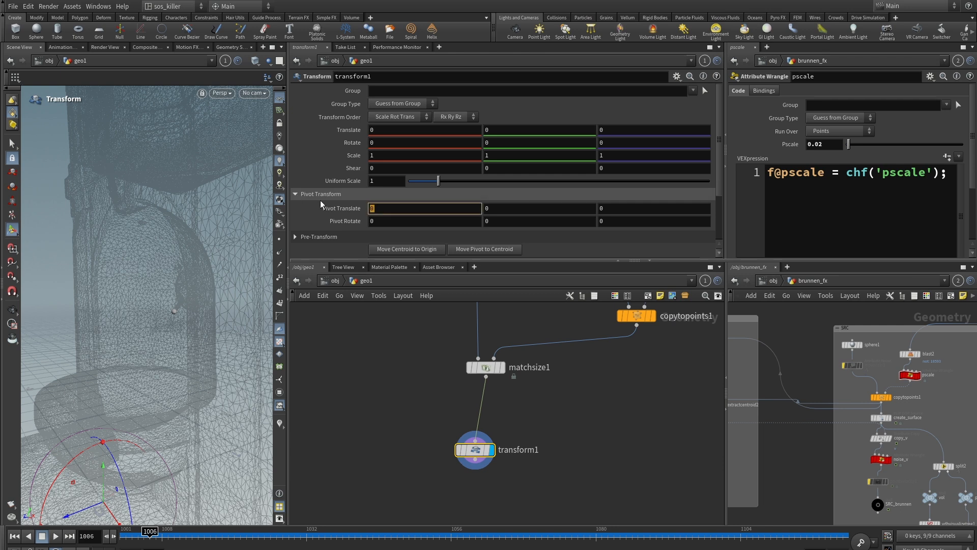
type("cen")
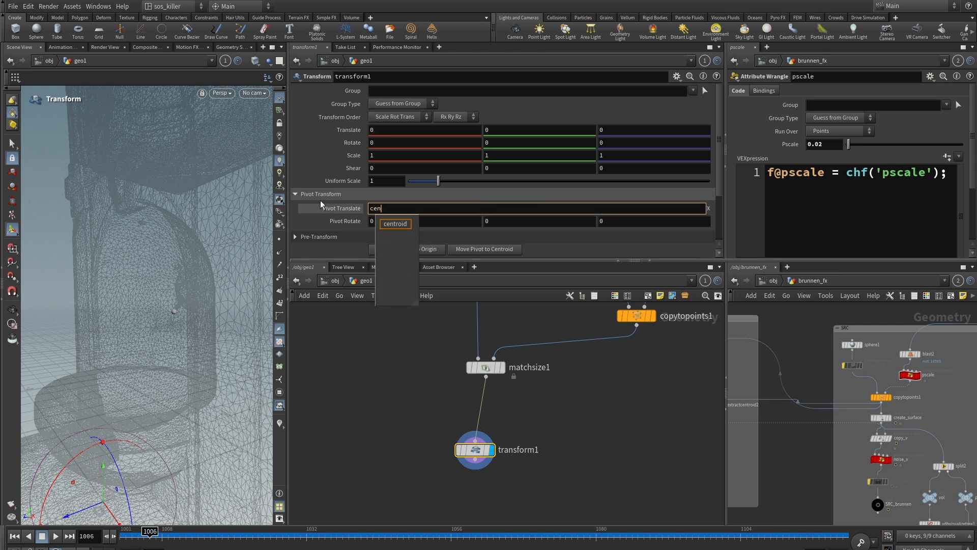
key("Tab")
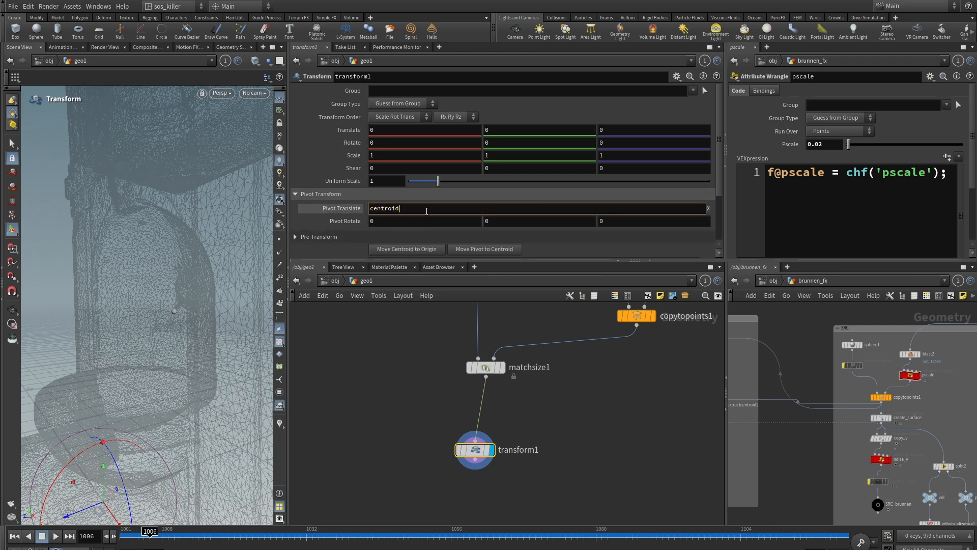
type("(")
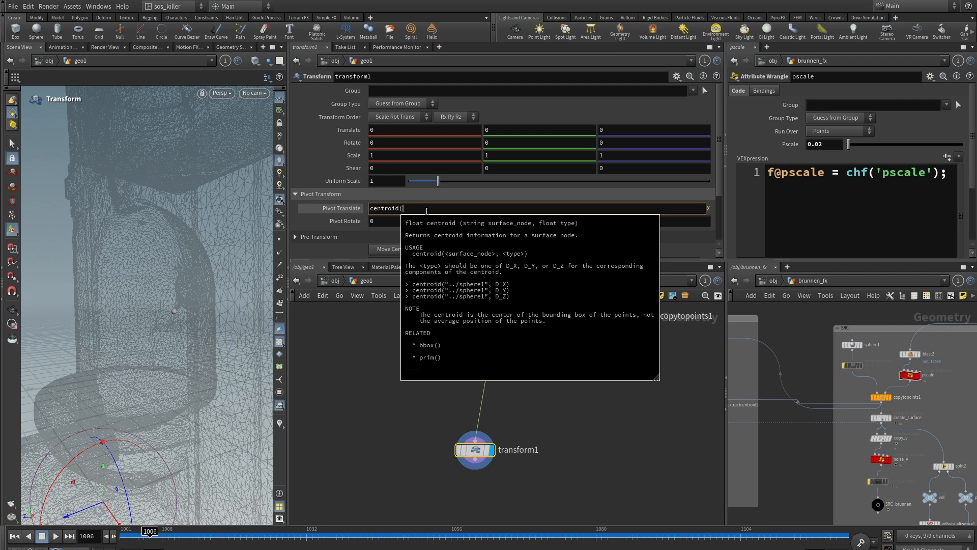
type("'../")
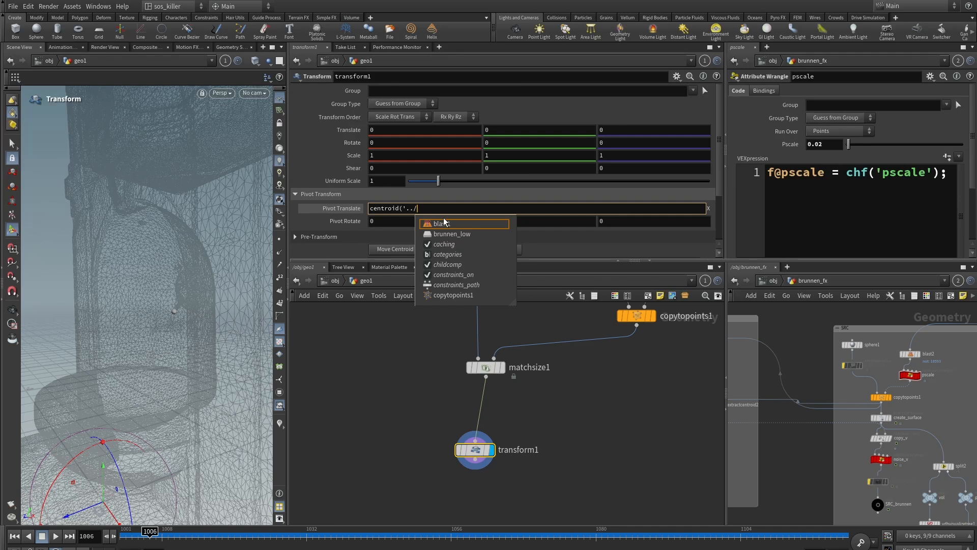
type("cop")
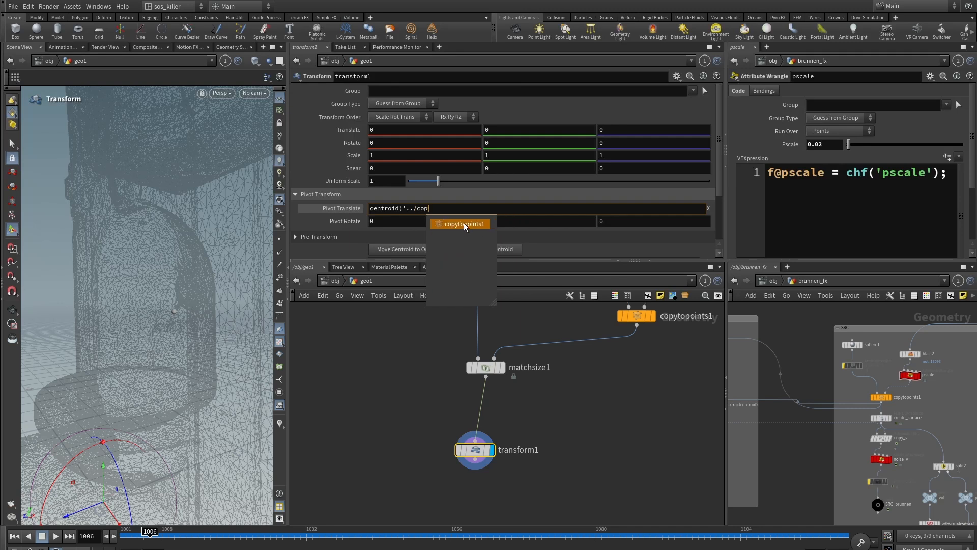
left_click(464, 224)
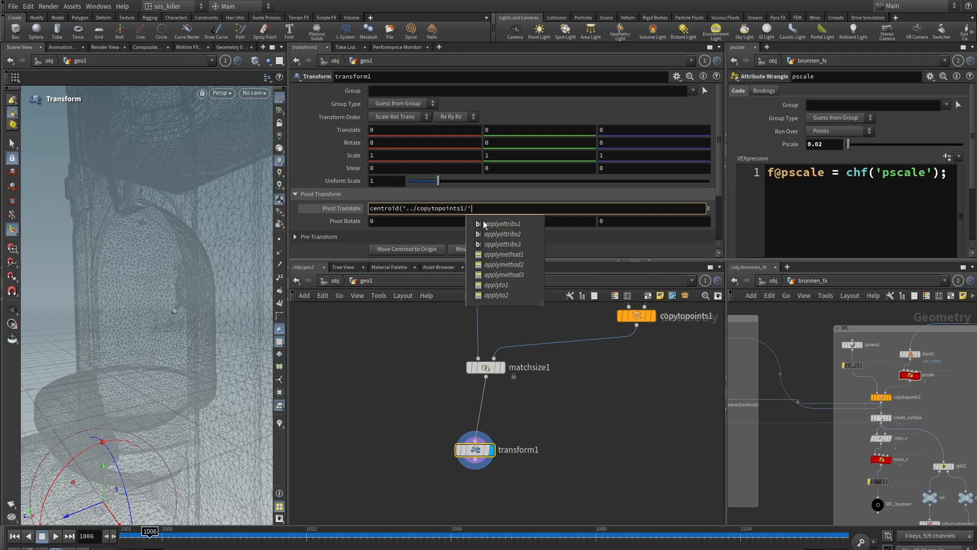
type("'")
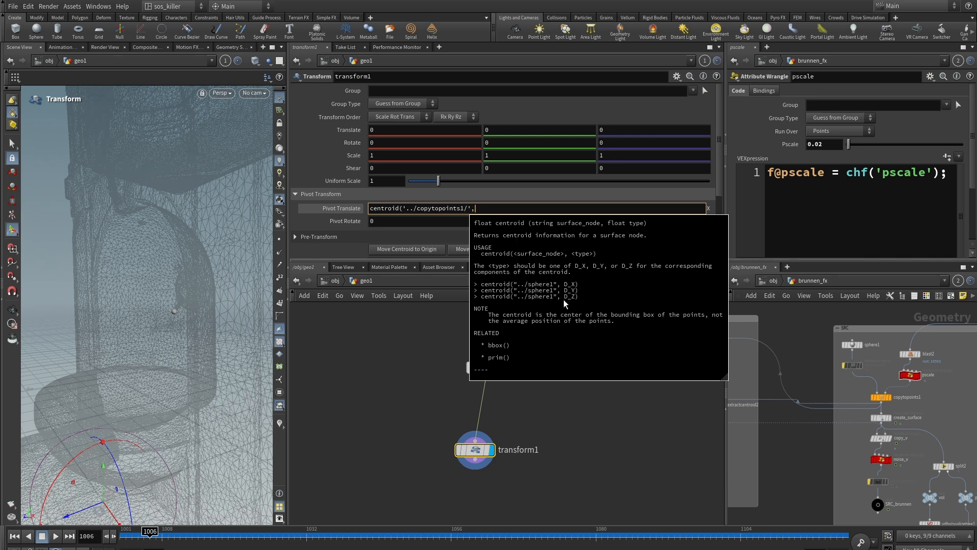
type(",D")
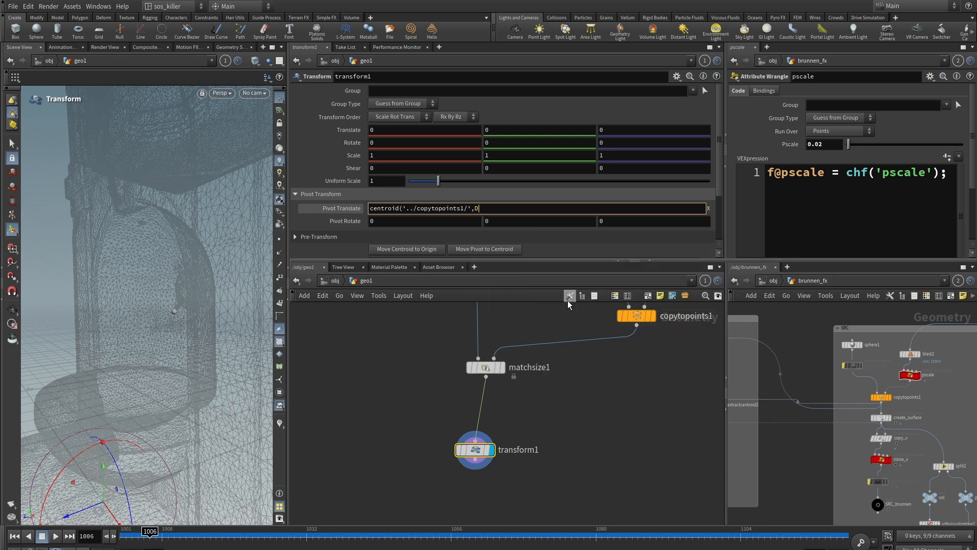
type("_X)")
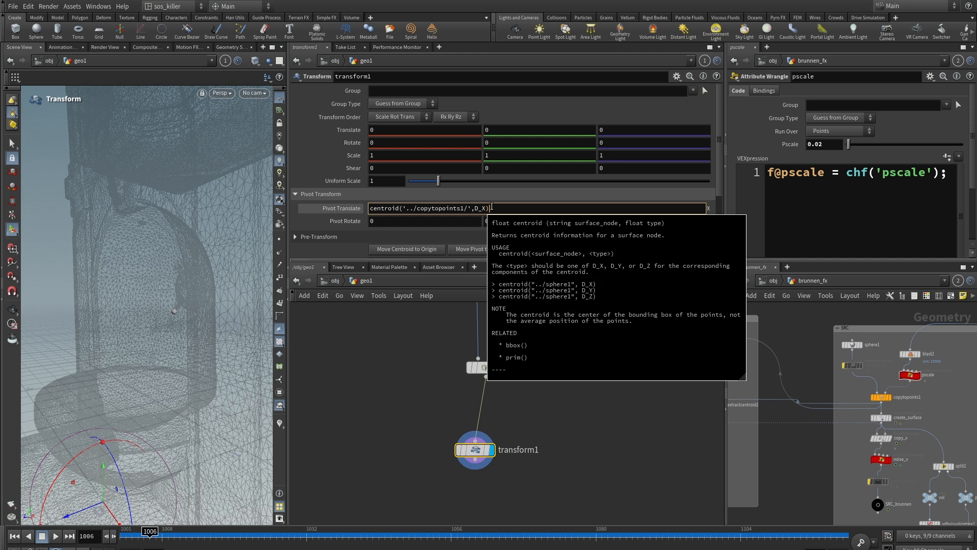
key("Return")
Step: Copy the centroid expression into Pivot Translate Y and Z, changing the component to D_Y and D_Z respectively
key("ctrl+c")
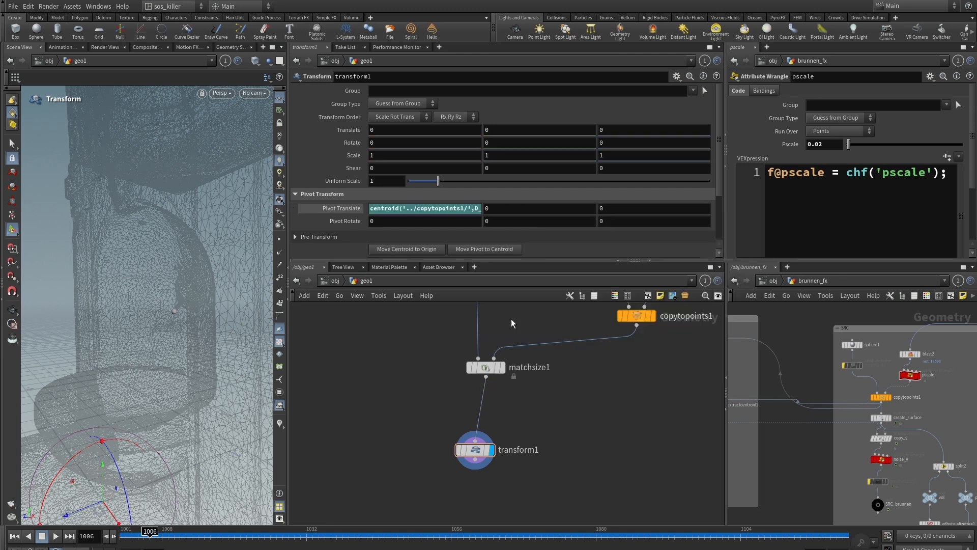
left_click(487, 208)
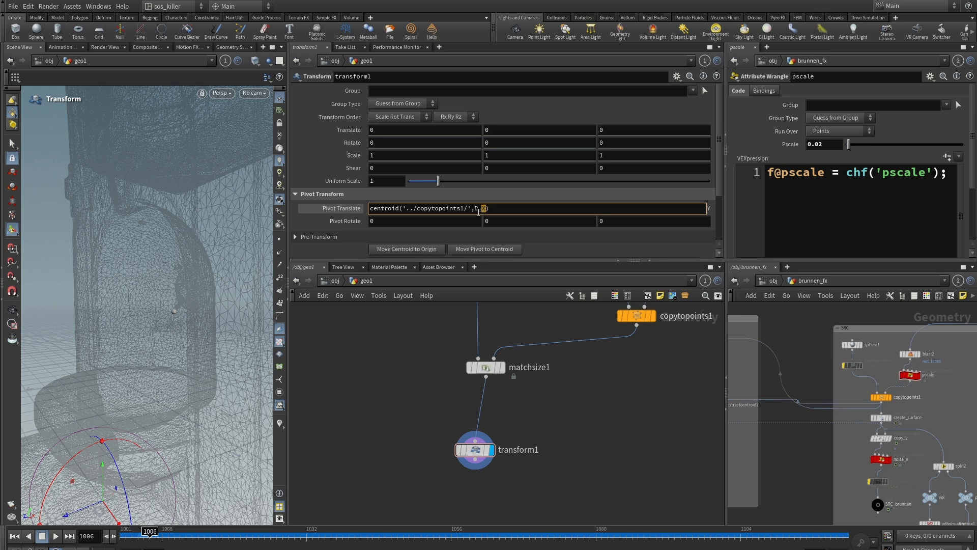
key("Return")
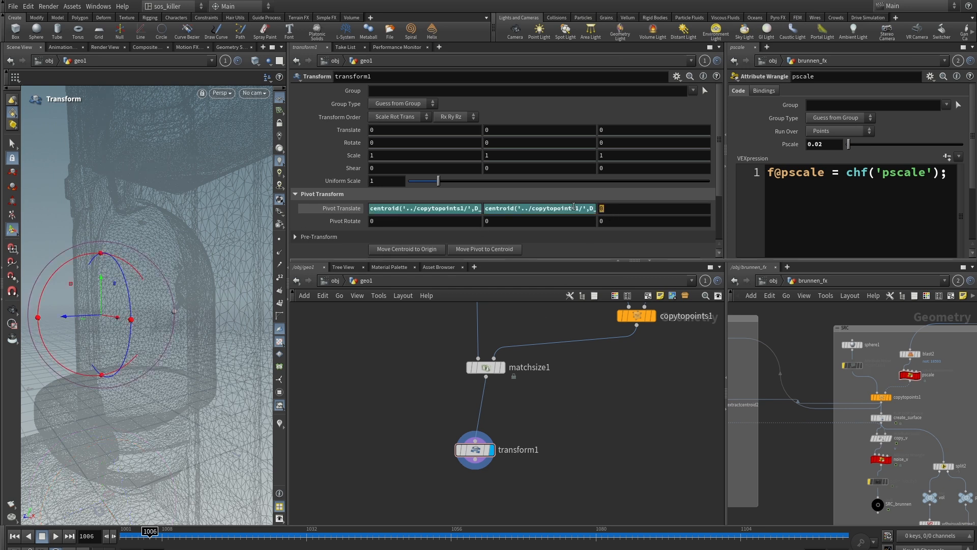
left_click(611, 209)
key("ctrl+v")
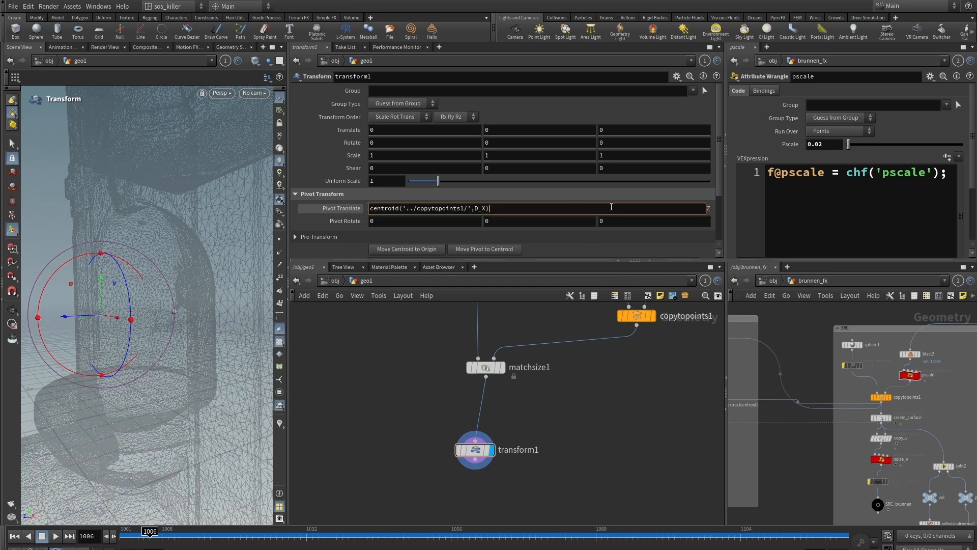
double_click(484, 206)
key("Return")
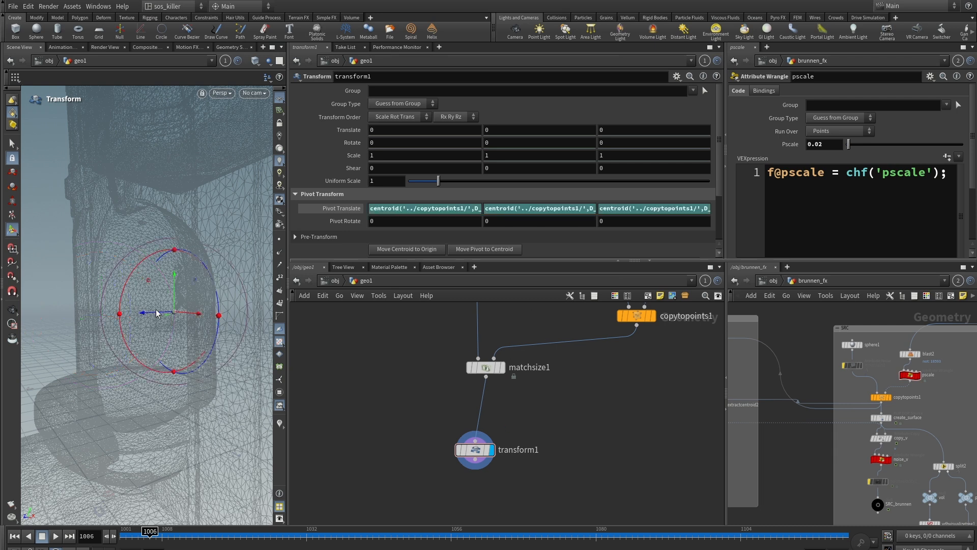
Step: Move the sphere out from the spout by about 0.198 in Z and lower it by about 0.107 in Y
scroll(615, 417, "down", 2)
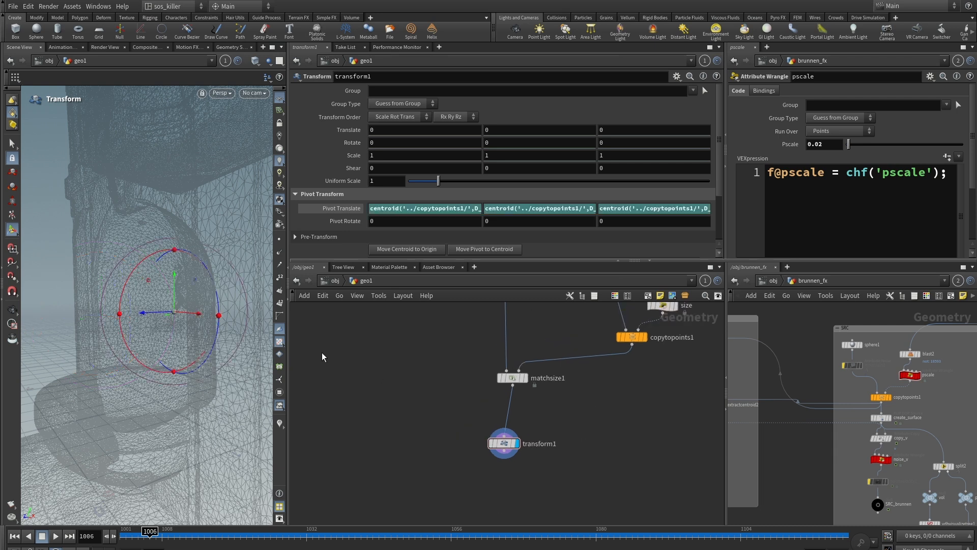
left_click_drag(217, 242, 222, 256, "alt")
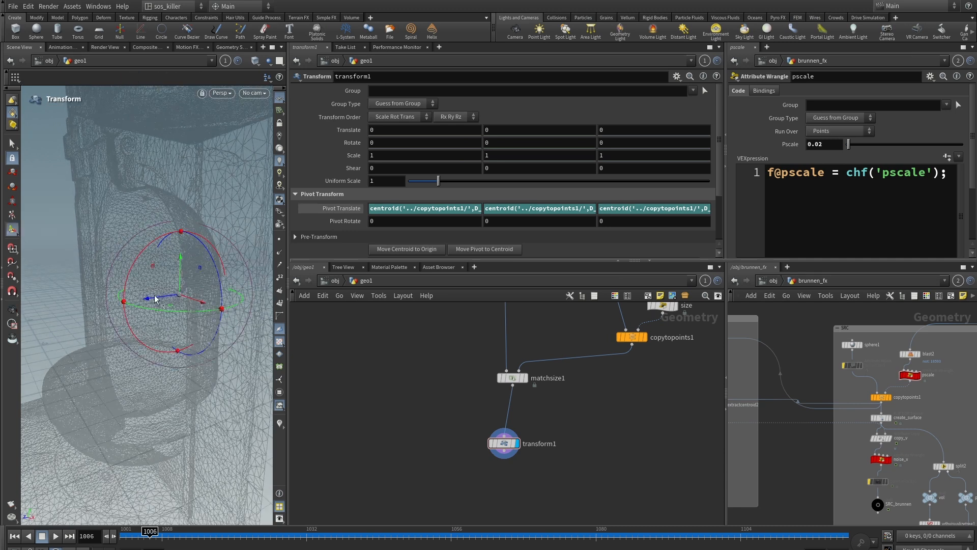
left_click_drag(156, 299, 120, 302)
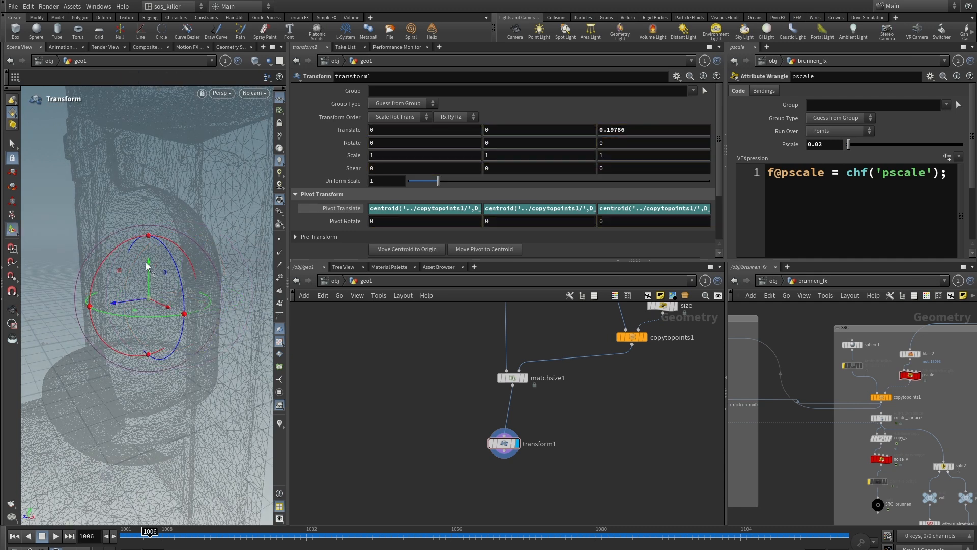
left_click_drag(148, 267, 145, 285)
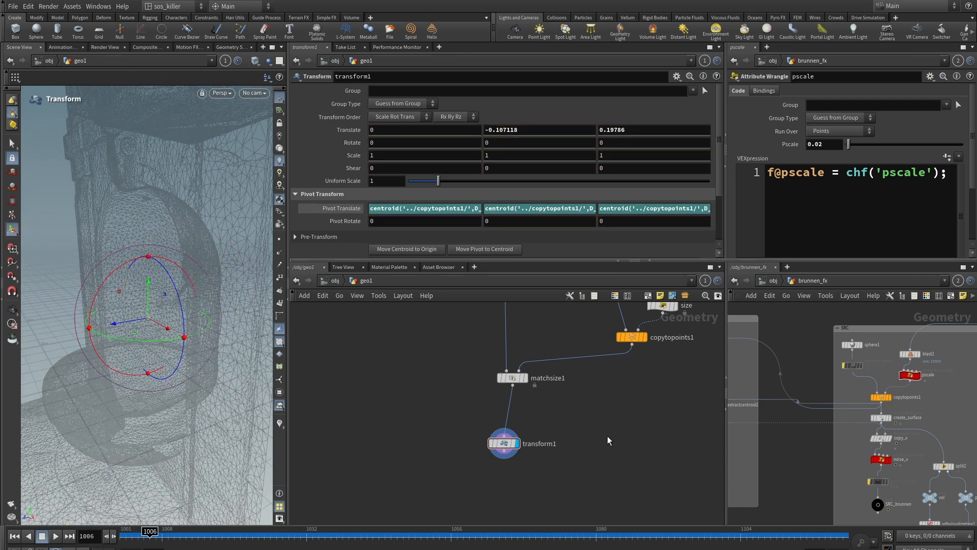
Step: Search the available geometry operators for "ex" to add a new node beside transform1
scroll(606, 435, "down", 5)
middle_click_drag(590, 410, 578, 416)
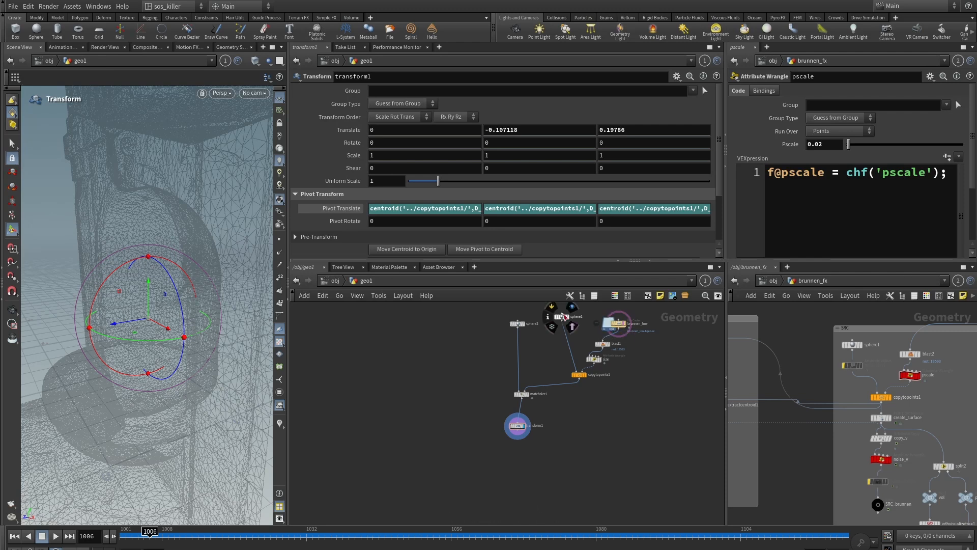
mouse_move(589, 382)
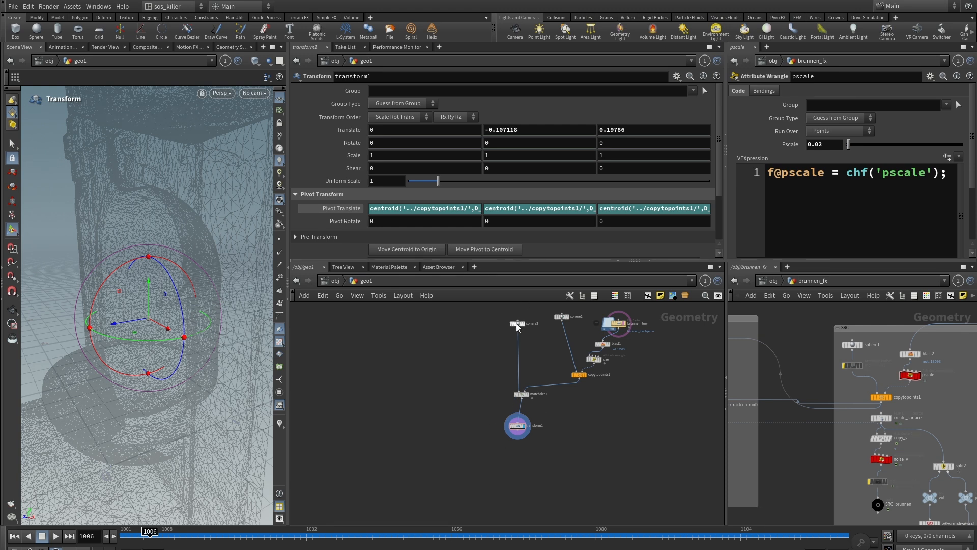
scroll(545, 425, "up", 3)
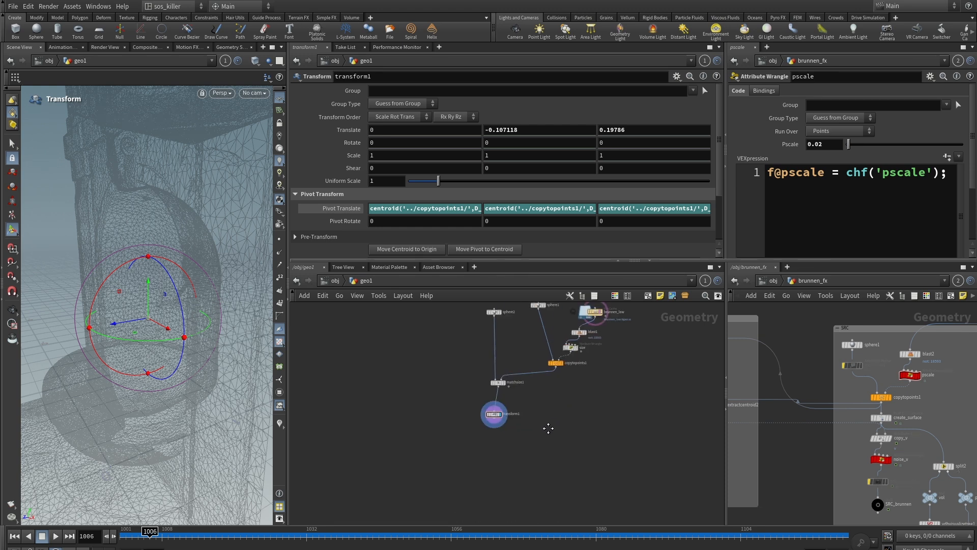
key("Tab")
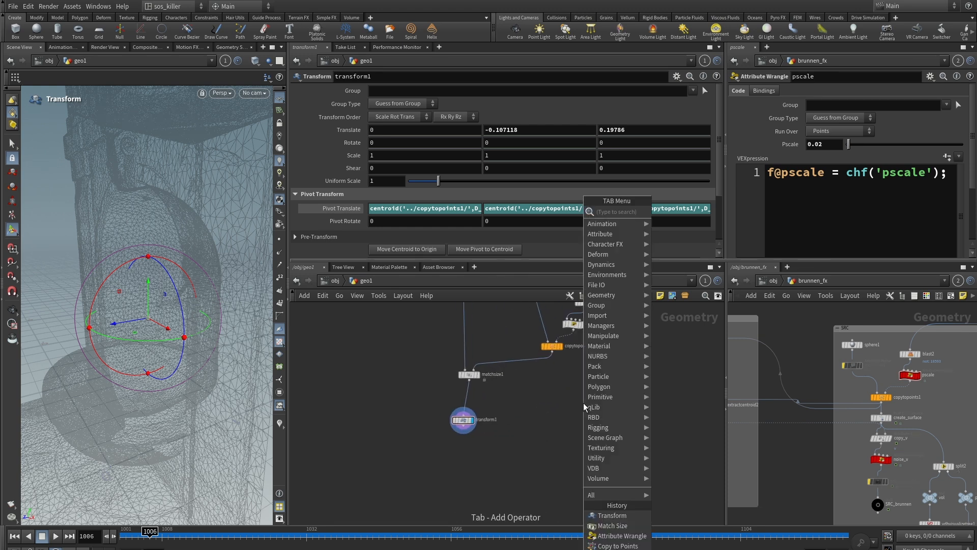
type("ex")
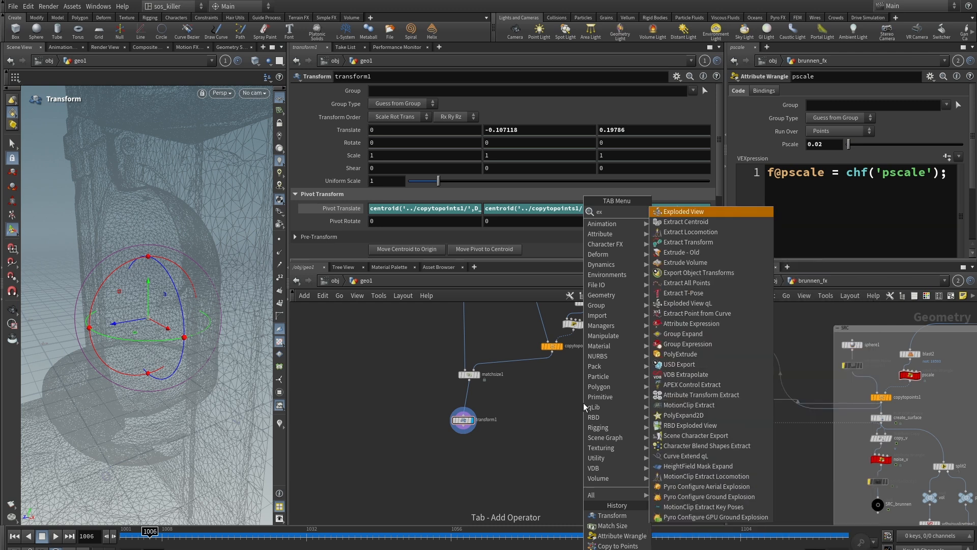
Step: Add an Extract Centroid node fed by copytopoints1, display it, and clear its piece attribute
left_click(687, 223)
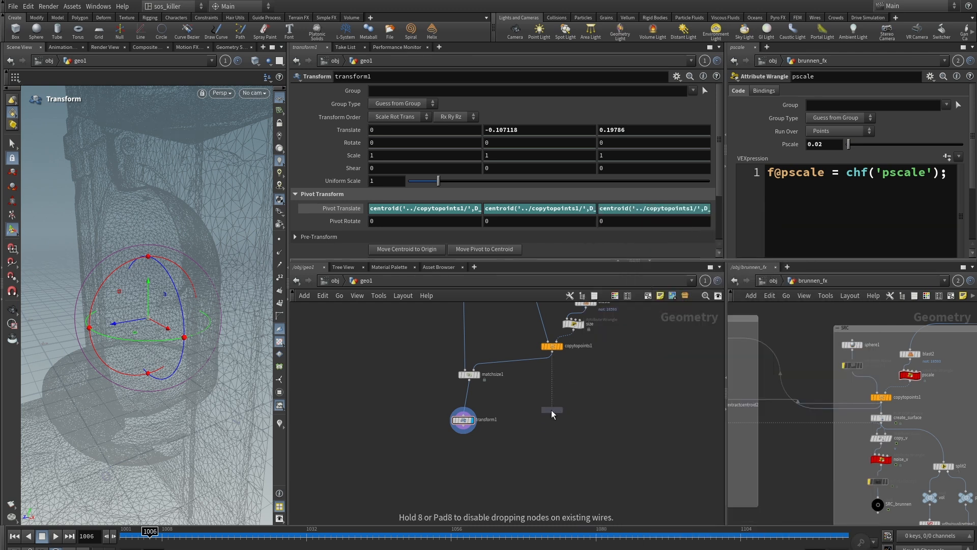
left_click(551, 410)
left_click_drag(552, 350, 552, 403)
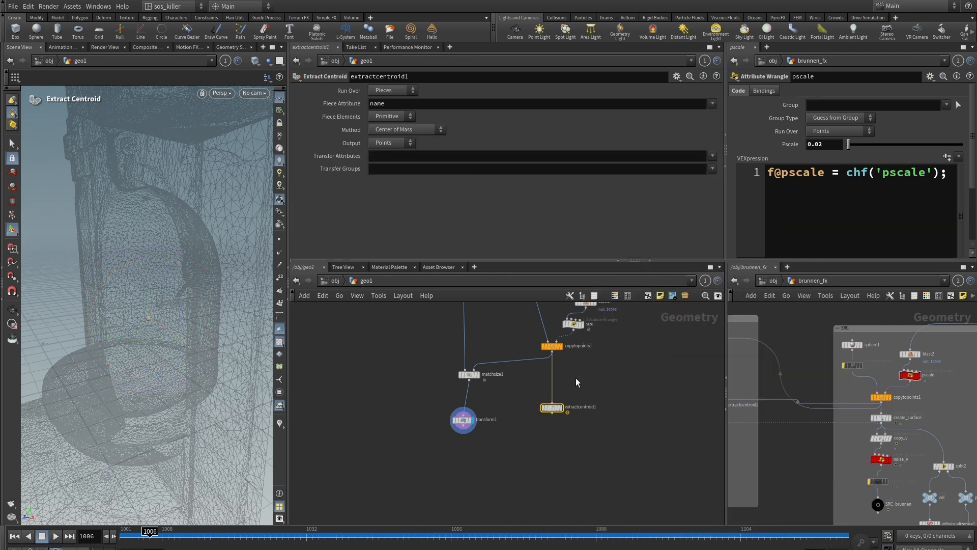
left_click(562, 409)
left_click_drag(401, 106, 316, 94)
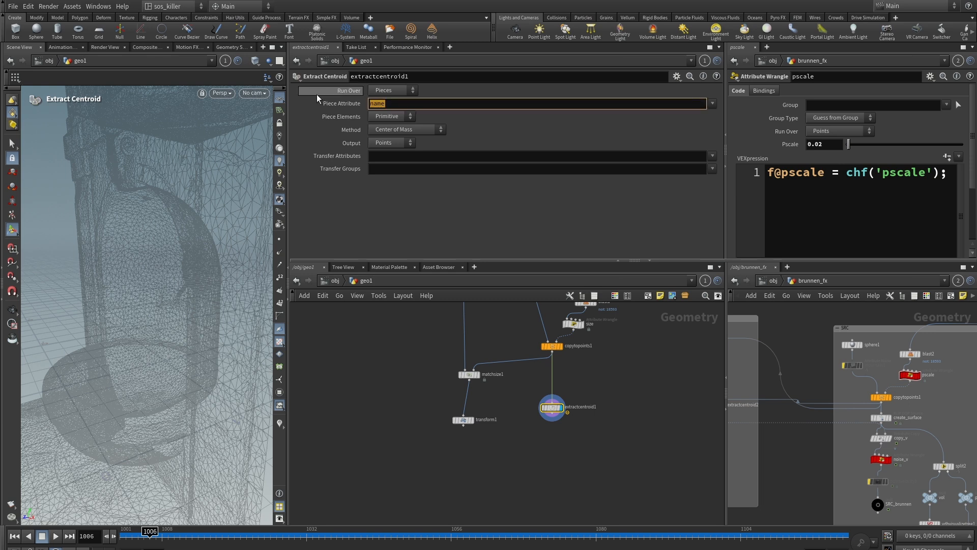
key("BackSpace")
left_click(652, 481)
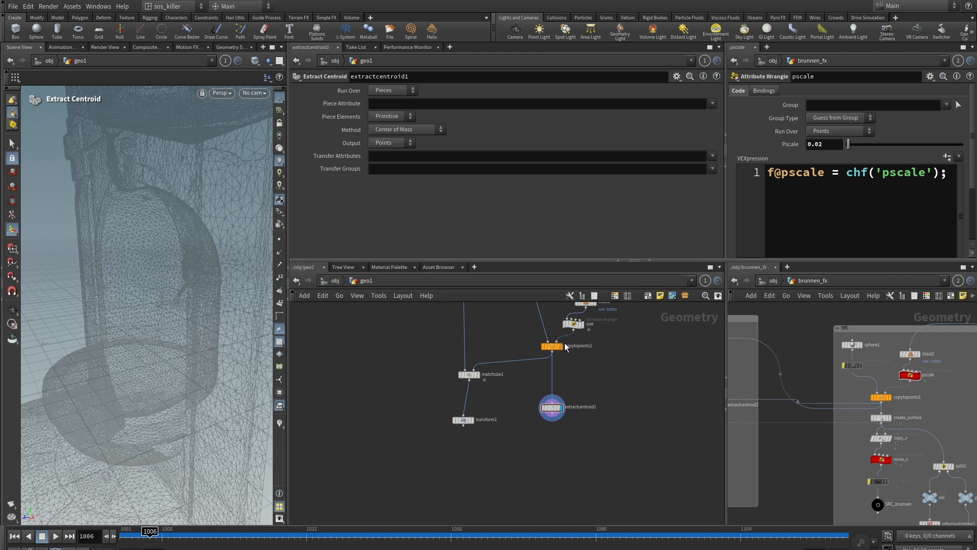
scroll(611, 360, "down", 2)
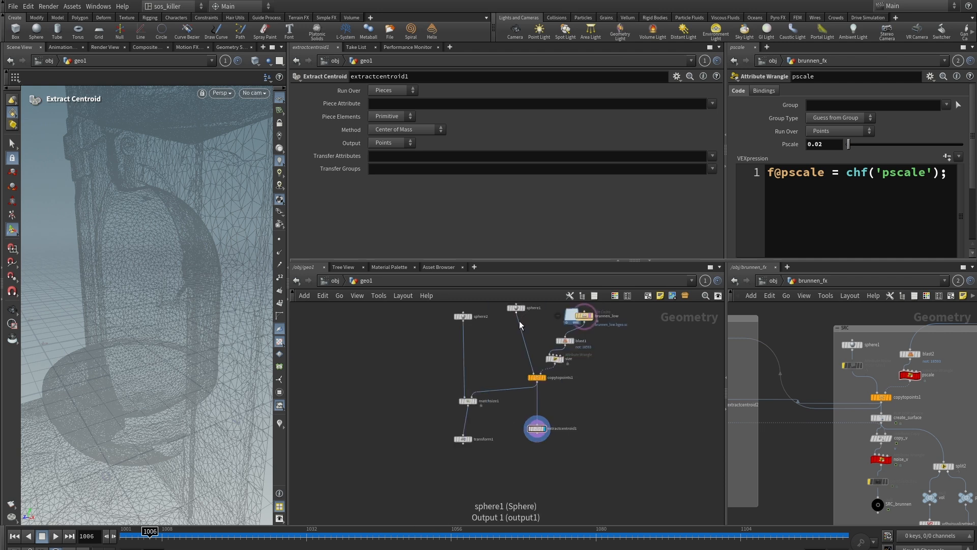
Step: Duplicate the Extract Centroid node onto transform1's output, and view both centroids with point display turned on
mouse_move(538, 433)
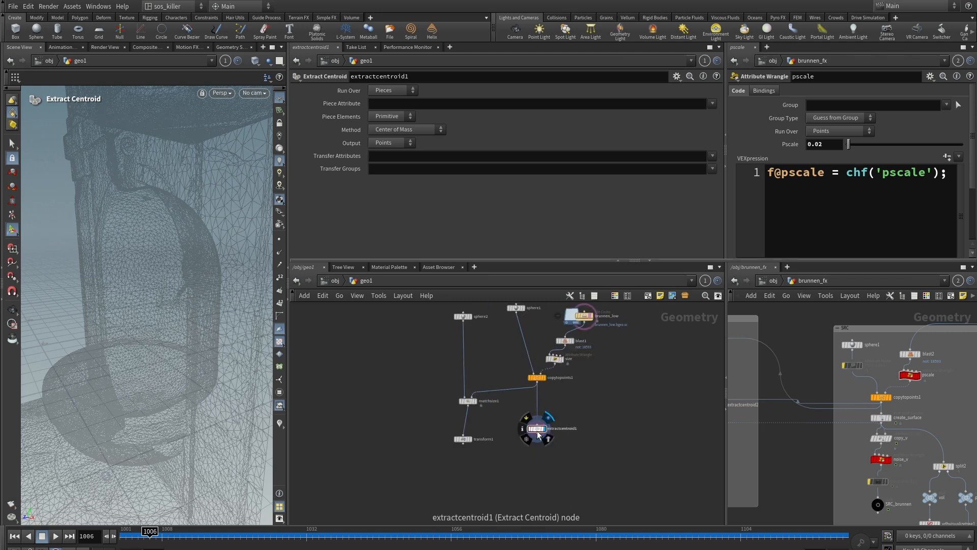
left_click_drag(537, 431, 461, 468, "alt")
scroll(463, 449, "up", 1)
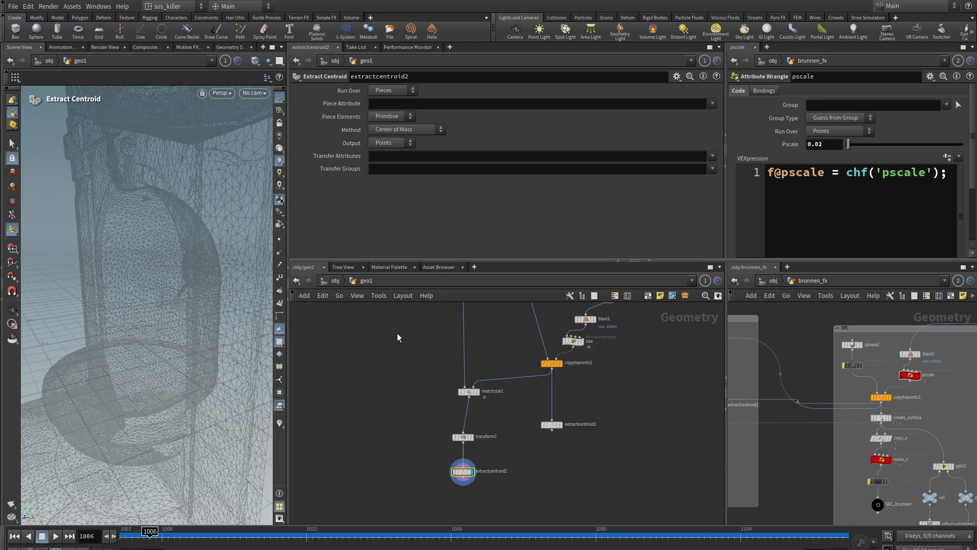
left_click(562, 425)
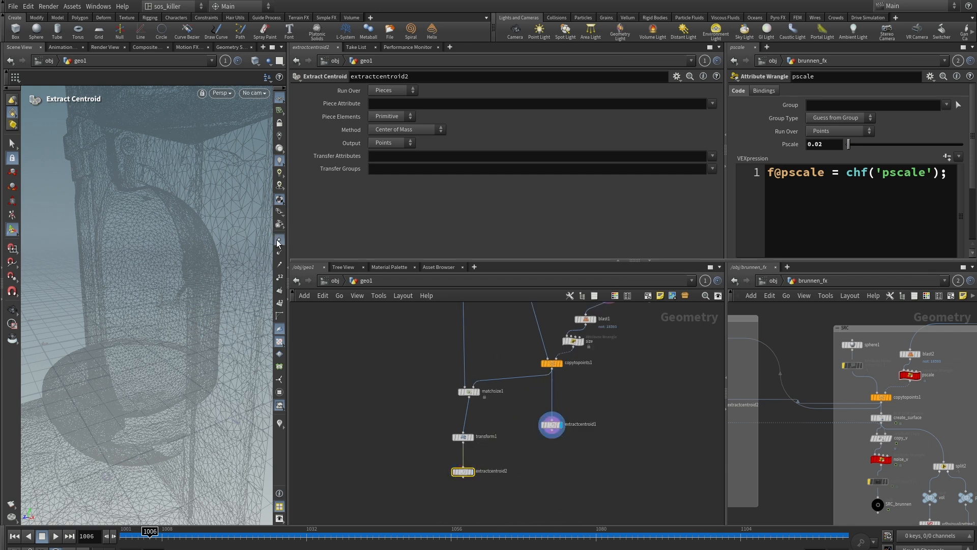
left_click(471, 471)
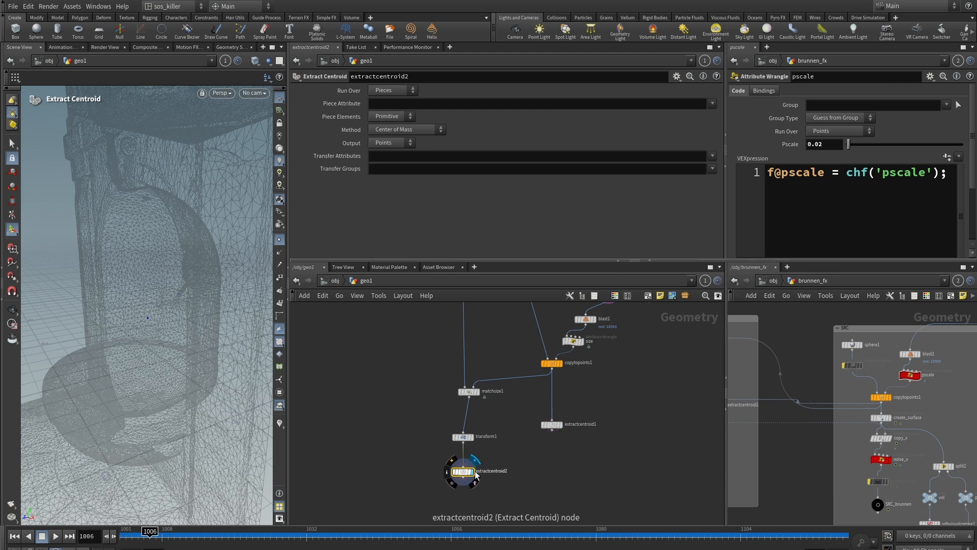
Step: Align transform1 and extractcentroid2 in a straight column beneath matchsize1
scroll(635, 444, "down", 1)
left_click_drag(468, 425, 528, 482)
left_click_drag(491, 441, 496, 423)
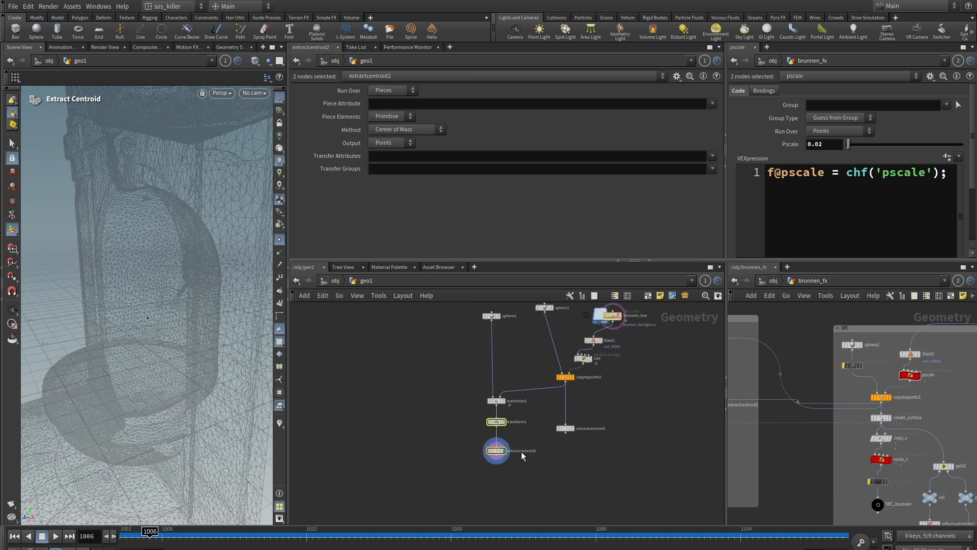
Step: Add an Attribute Wrangle node below the two Extract Centroid nodes
middle_click_drag(537, 463, 505, 420)
scroll(505, 420, "up", 1)
left_click(530, 454)
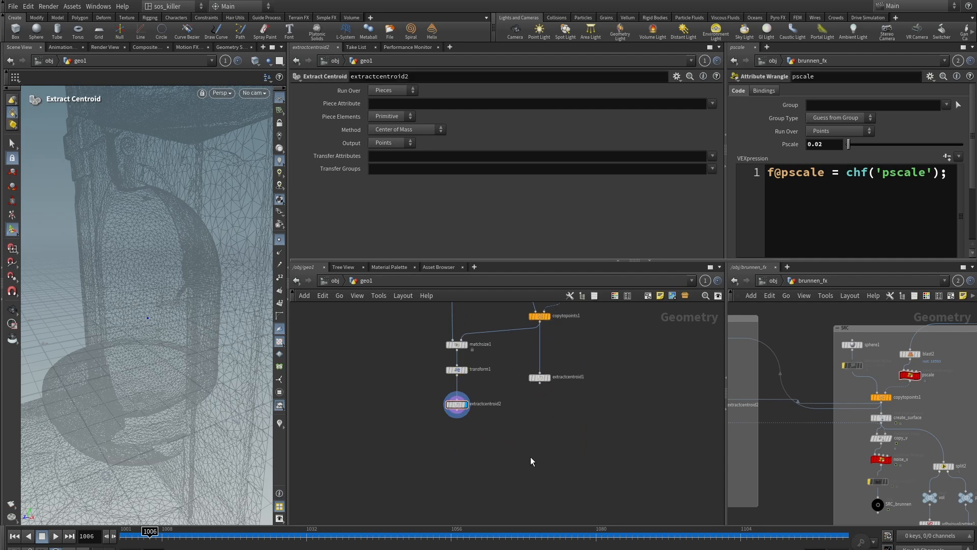
key("Tab")
type("wra")
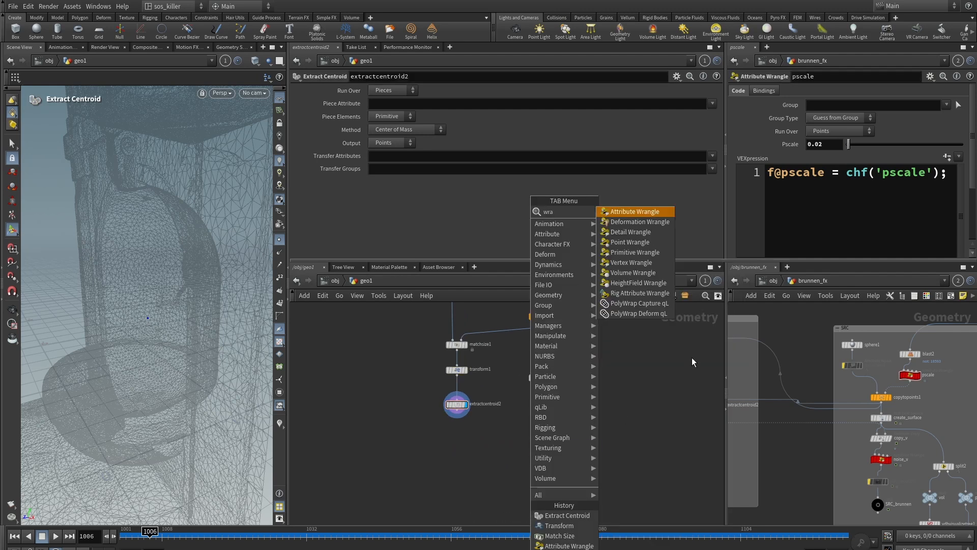
left_click(652, 213)
left_click(483, 437)
Step: Connect extractcentroid2 to the wrangle's first input and extractcentroid1 to its second input
scroll(481, 439, "up", 1)
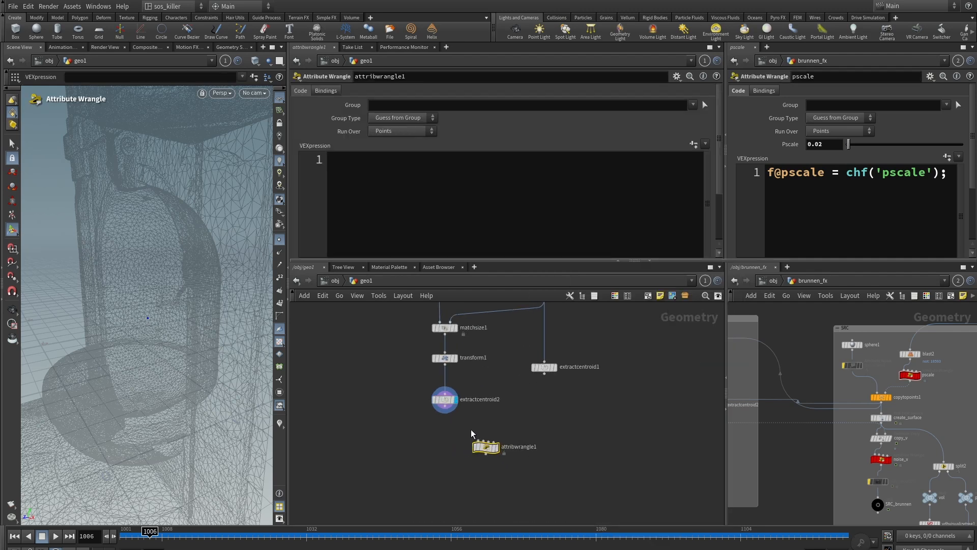
left_click_drag(449, 412, 466, 436)
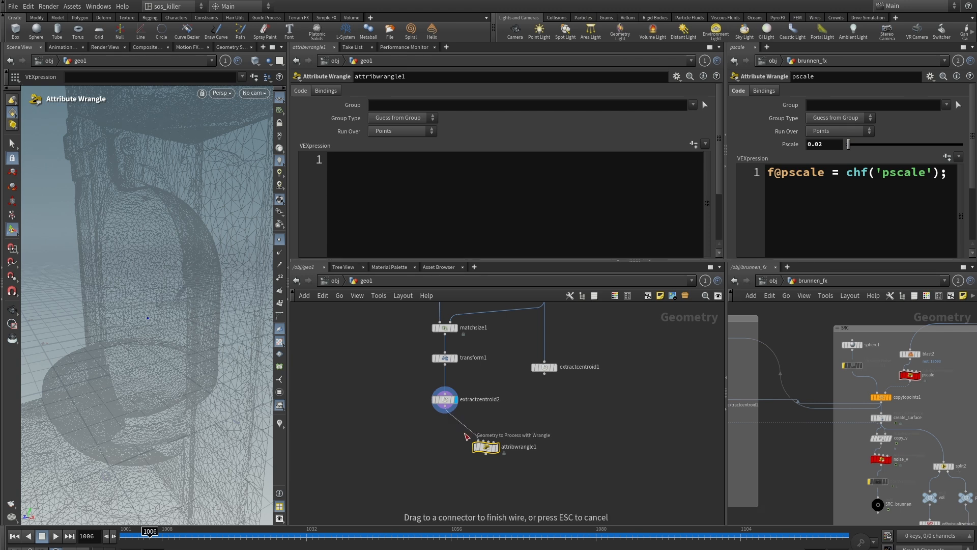
left_click(478, 439)
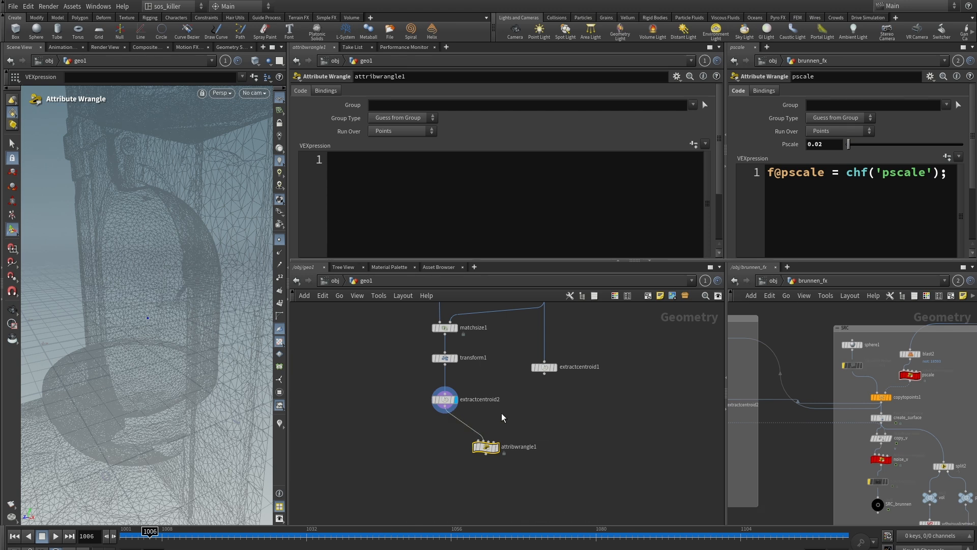
left_click(544, 372)
left_click(477, 441)
scroll(576, 432, "down", 3)
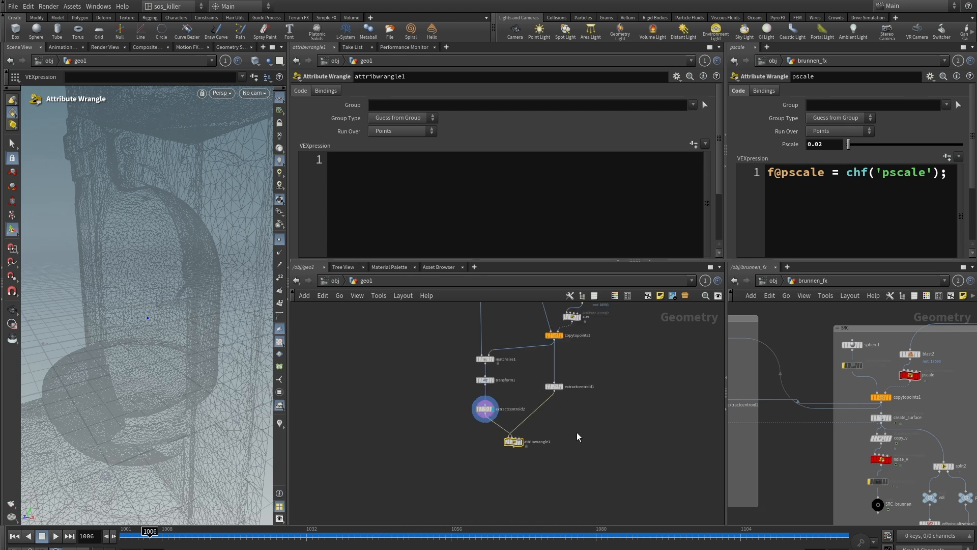
scroll(539, 429, "up", 3)
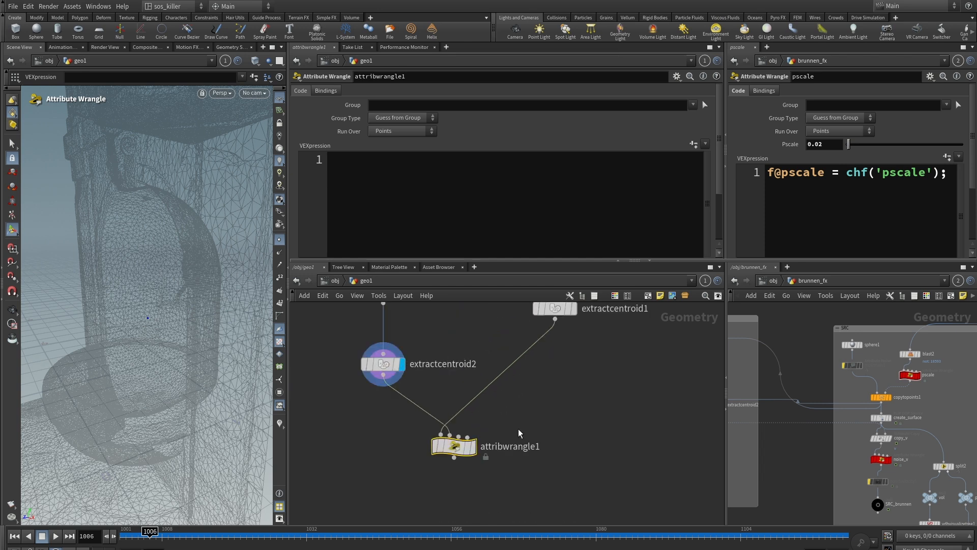
Step: Display attribwrangle1 and start its VEX code with the line vector aim = point(1,'P',0);
left_click(472, 446)
left_click(352, 173)
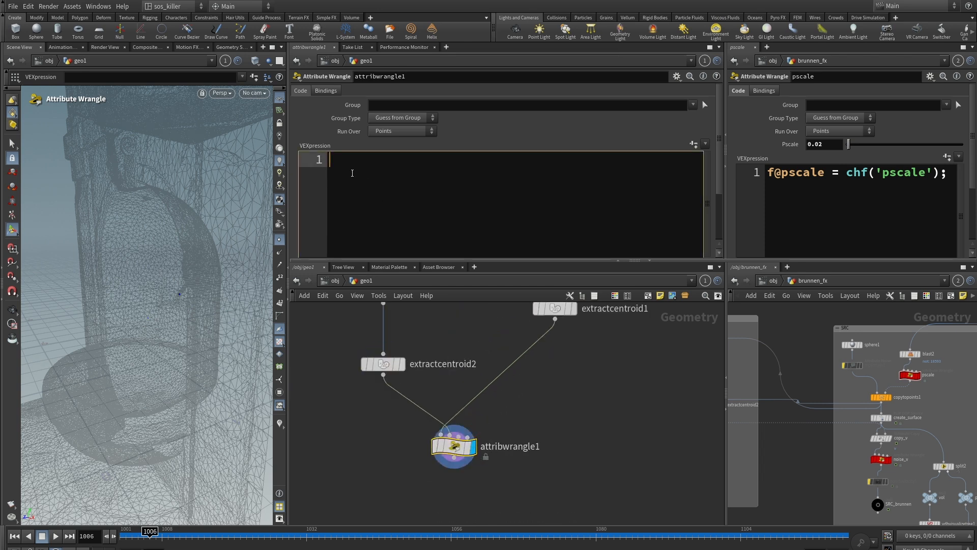
type("vector")
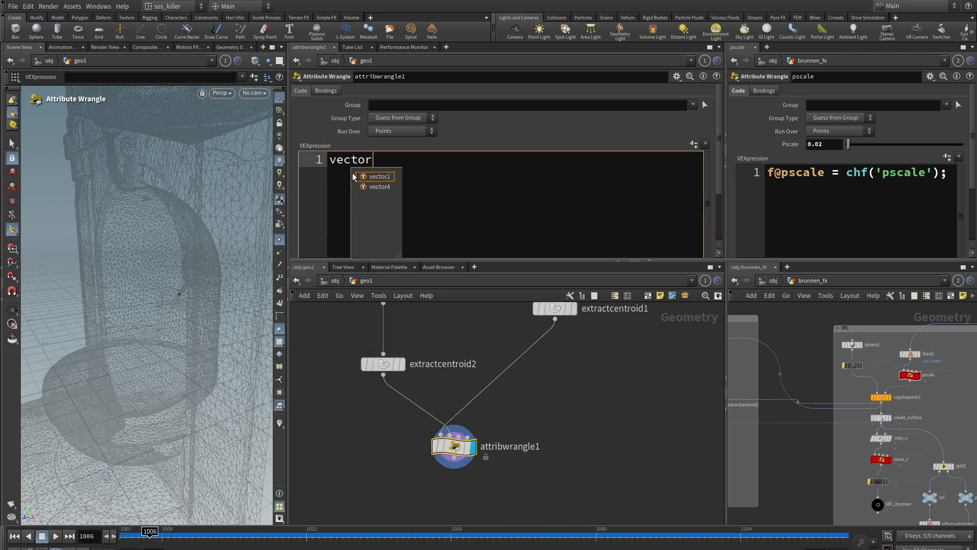
type(" aim ")
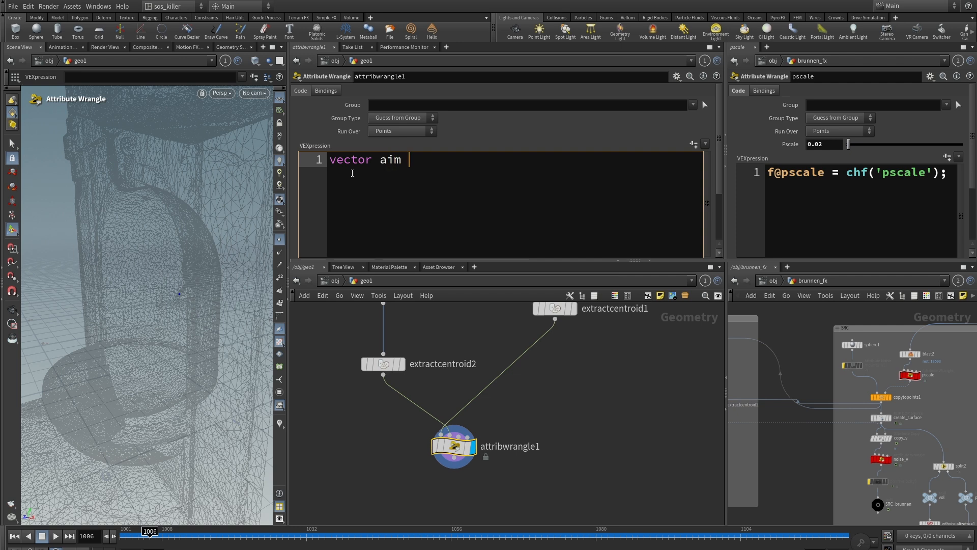
type("= p")
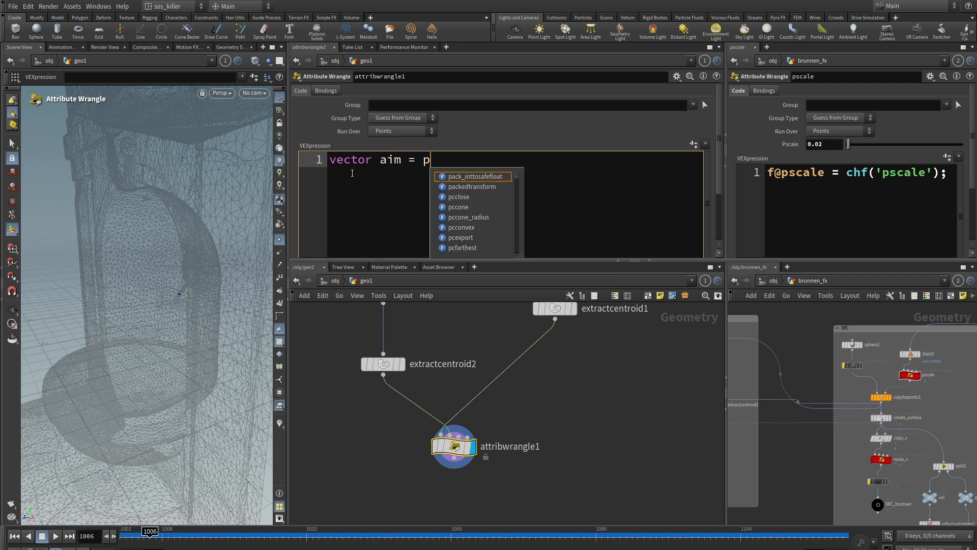
type("oint(")
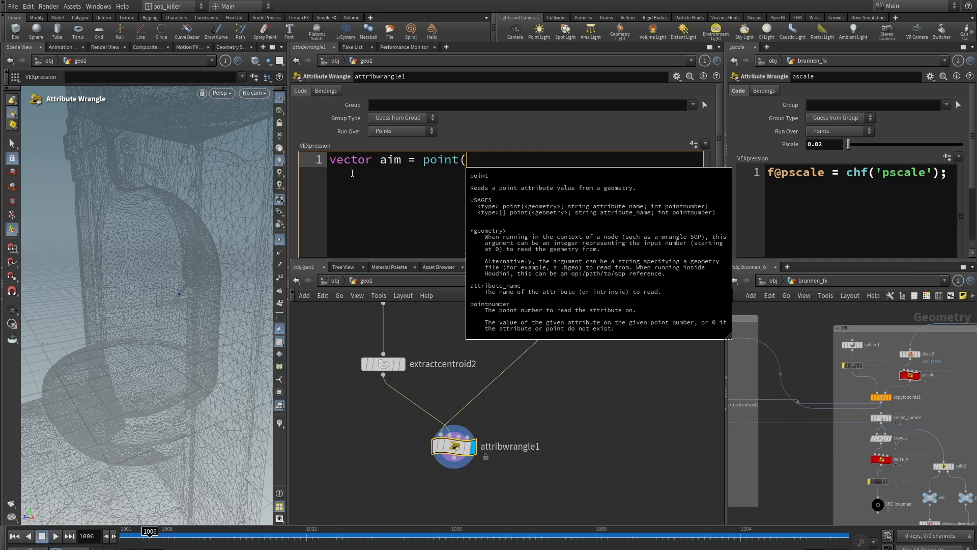
type("1")
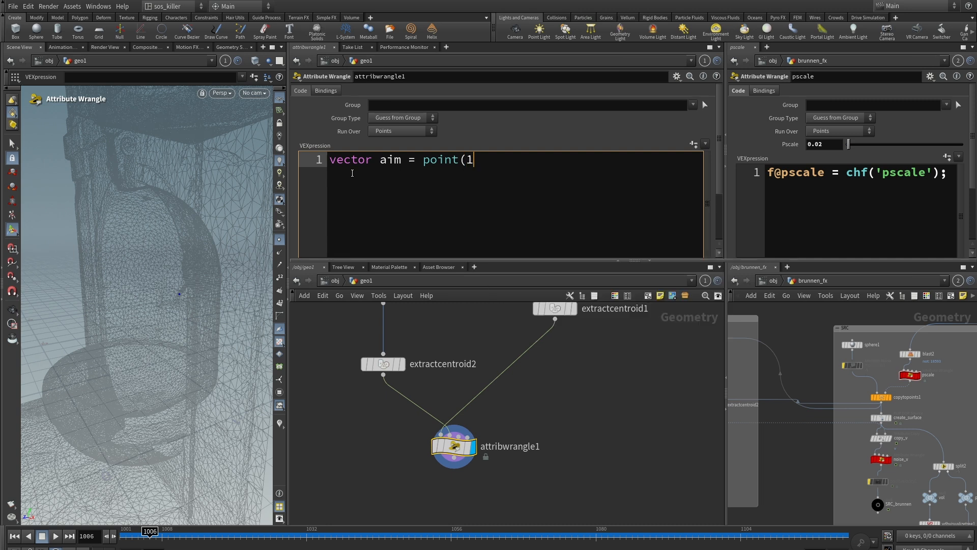
type(",''")
key("Left")
type("P',0);")
mouse_move(388, 369)
Step: Leave a blank line in the wrangle code and add the velocity line v@v = v@P-aim;
key("Return")
key("Return")
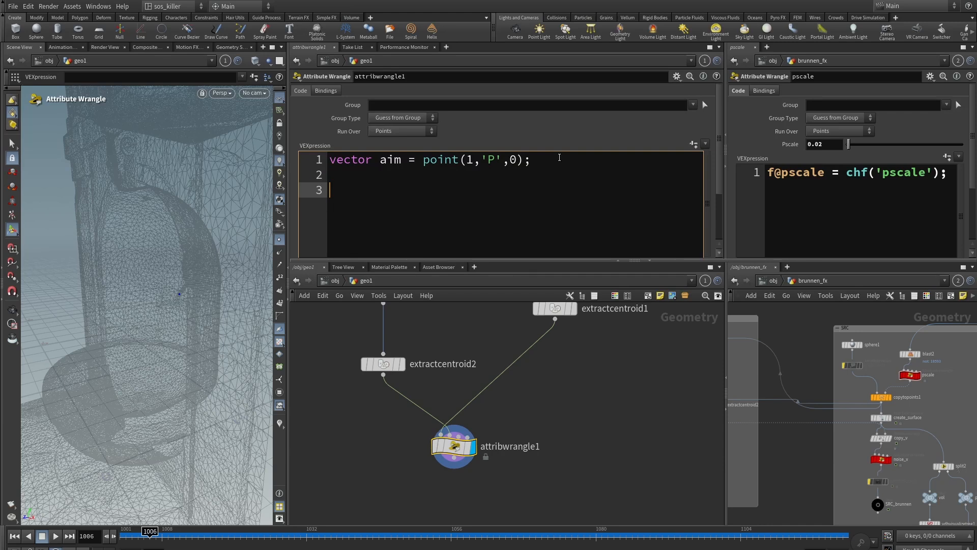
type("v@v = v@P-aim;")
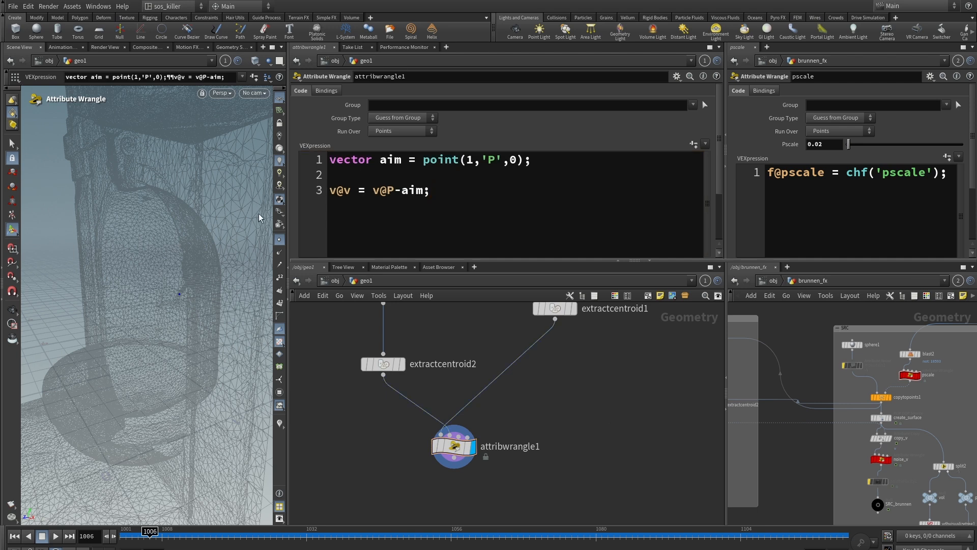
Step: Show the point velocity vector in the viewport and inspect its direction up close
left_click(280, 423)
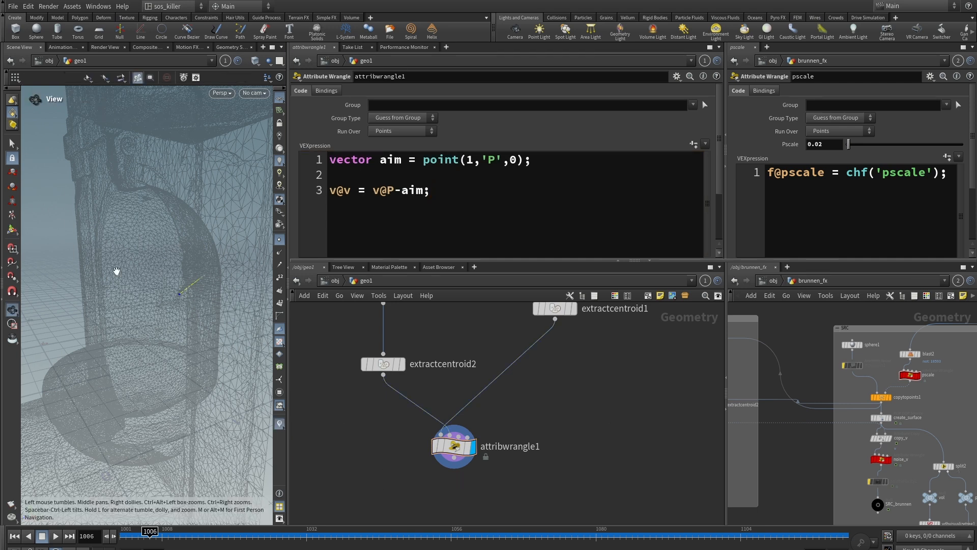
left_click_drag(116, 271, 255, 283, "alt")
middle_click_drag(207, 277, 151, 216, "alt")
left_click_drag(151, 217, 171, 283)
key("Return")
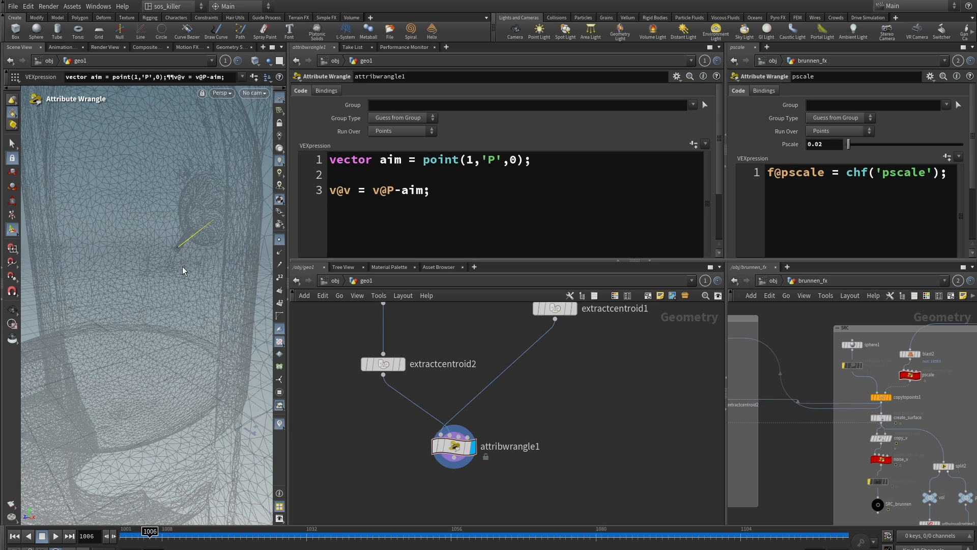
Step: Reverse the velocity subtraction in the wrangle so the line reads v@v = aim-v@P;
middle_click_drag(498, 433, 523, 420)
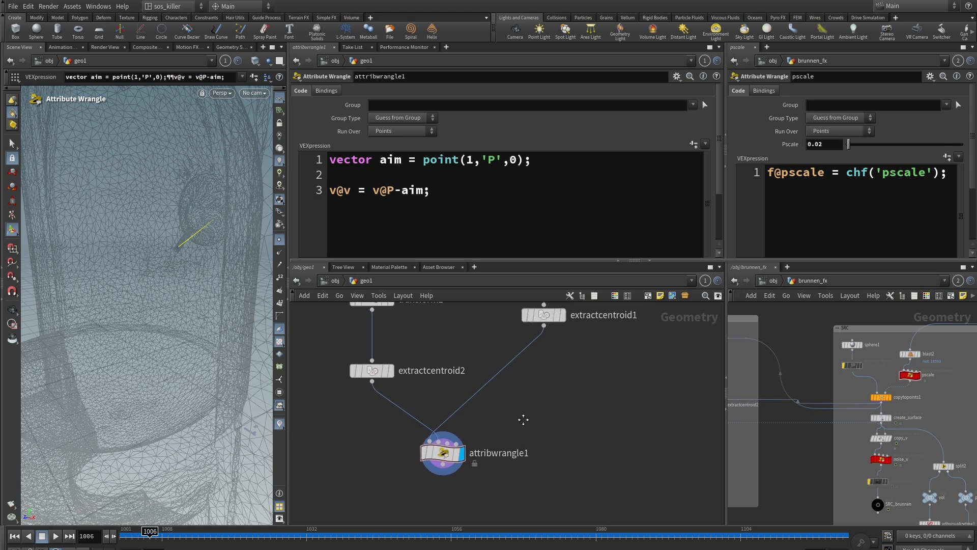
left_click_drag(395, 422, 482, 426)
left_click_drag(372, 190, 392, 188)
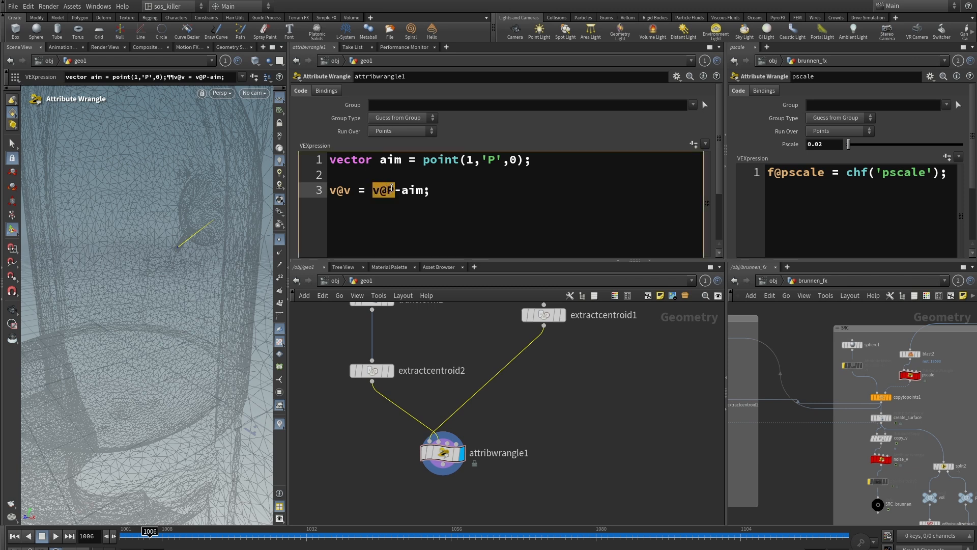
key("BackSpace")
key("BackSpace")
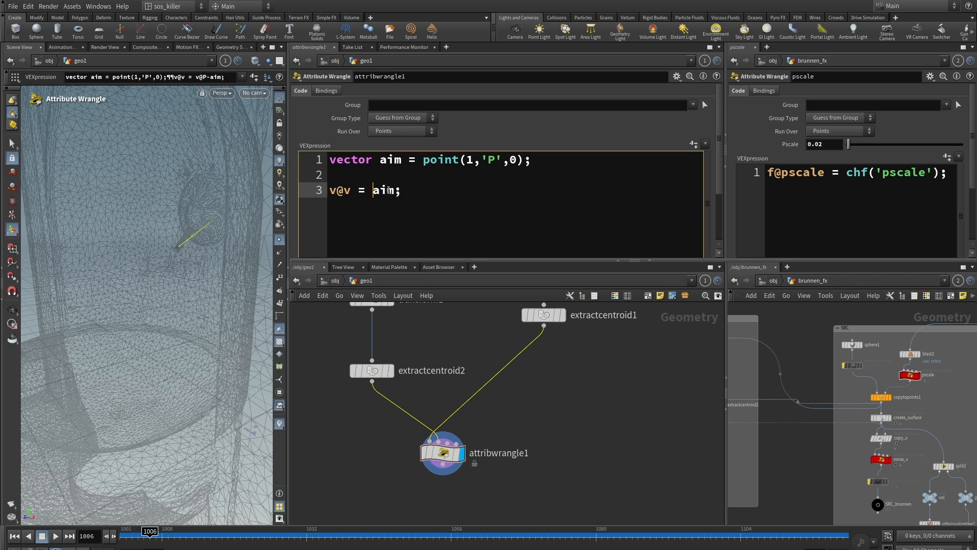
type("-v@P")
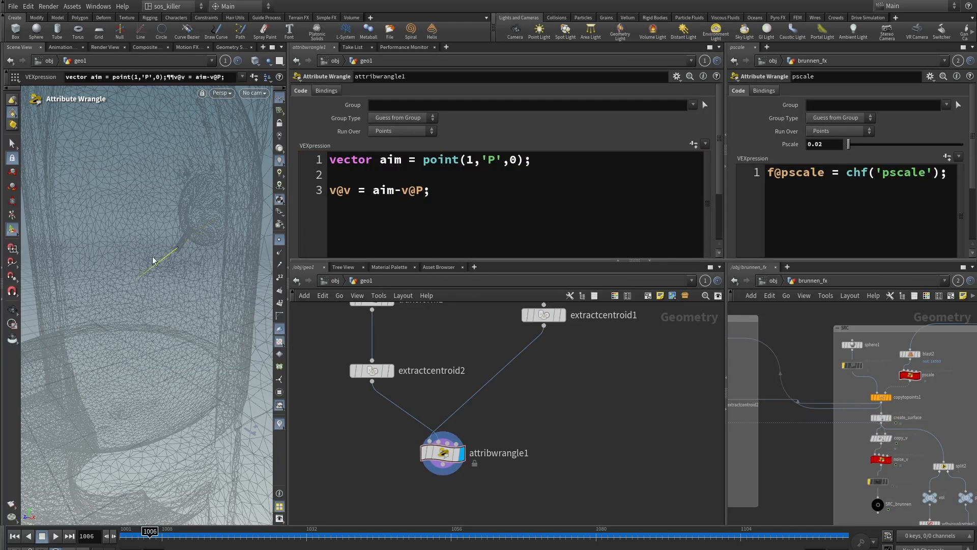
key("Escape")
Step: Rename the transform1 node to aim and select it
right_click_drag(232, 244, 136, 218, "alt")
scroll(418, 345, "down", 2)
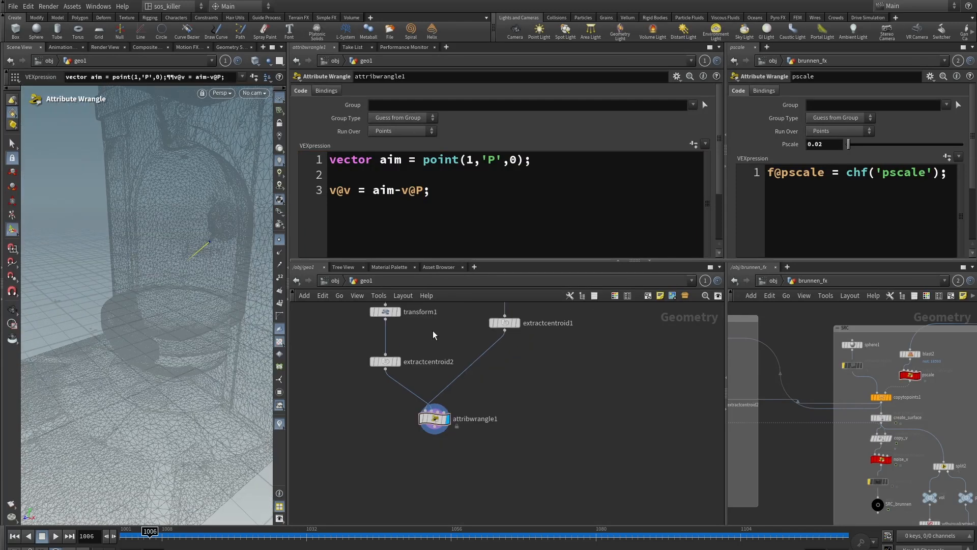
middle_click_drag(434, 334, 436, 390)
double_click(451, 364)
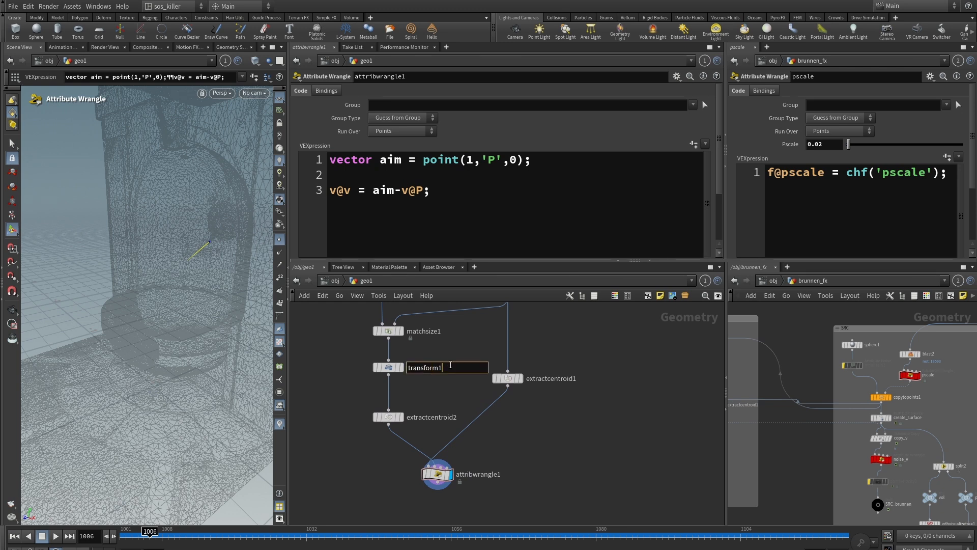
key("BackSpace")
key("BackSpace")
key("BackSpace")
key("BackSpace")
left_click(389, 369)
Step: Try a small viewport move of the aim node's transform and undo it
left_click_drag(191, 263, 187, 267)
key("ctrl+z")
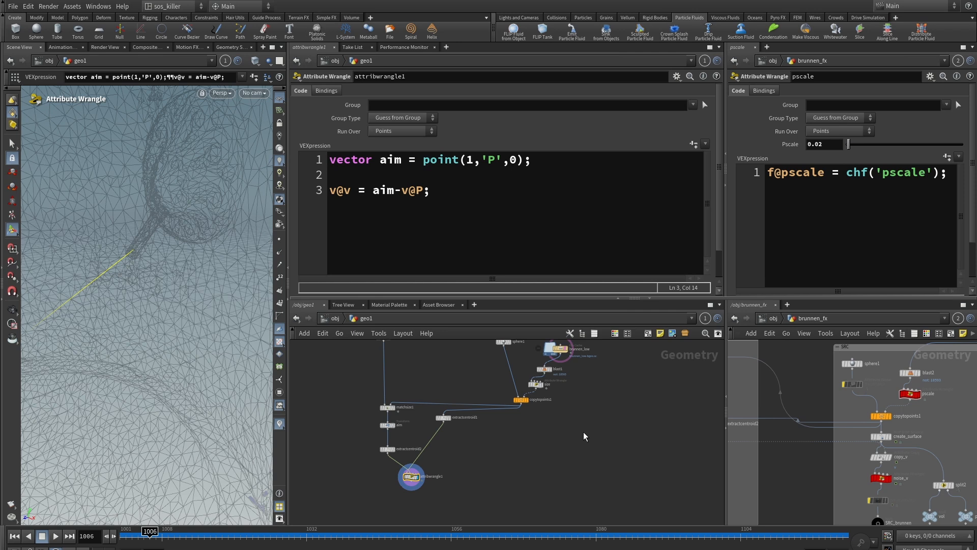
scroll(633, 429, "up", 3)
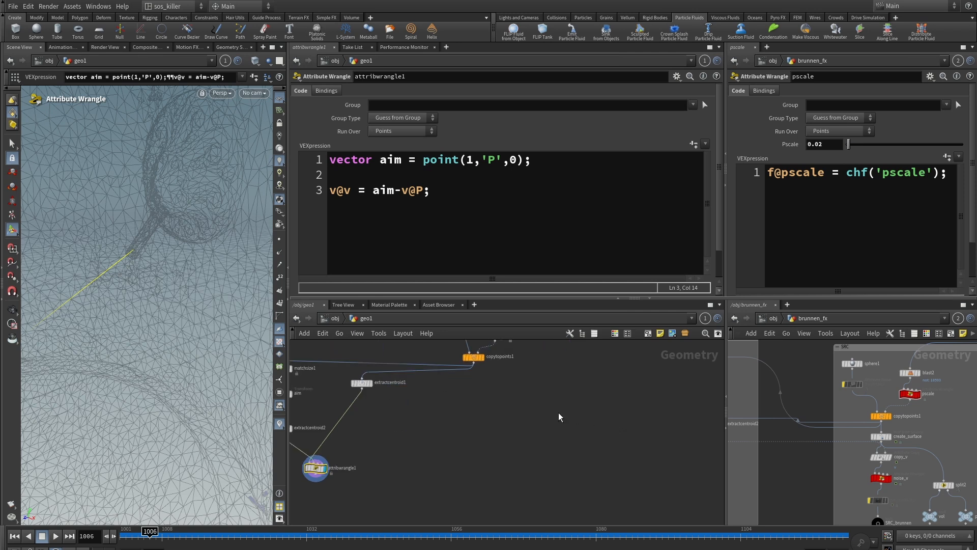
Step: Add a DOP Network node beside the emitter nodes in geo1 and check that it is the active simulation
key("Tab")
type("dop")
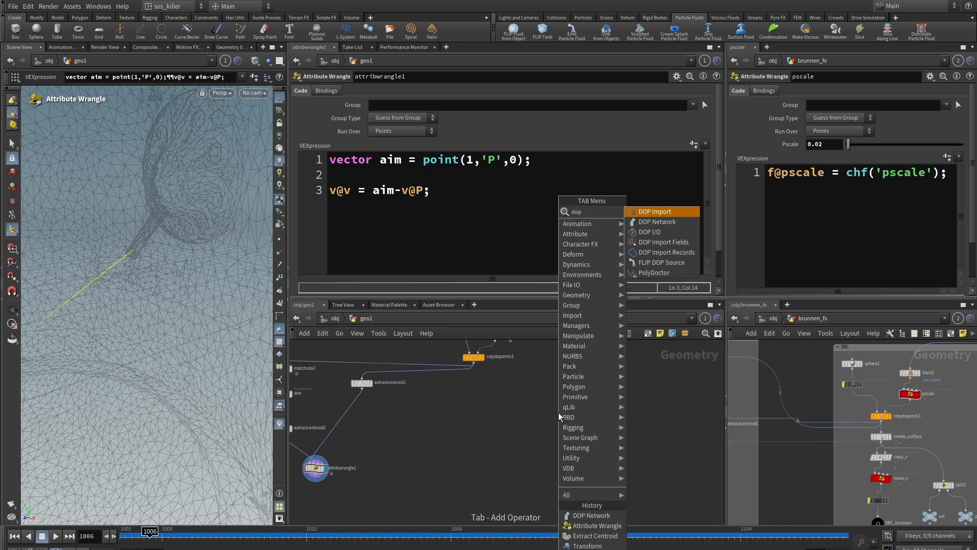
left_click(663, 224)
left_click(556, 420)
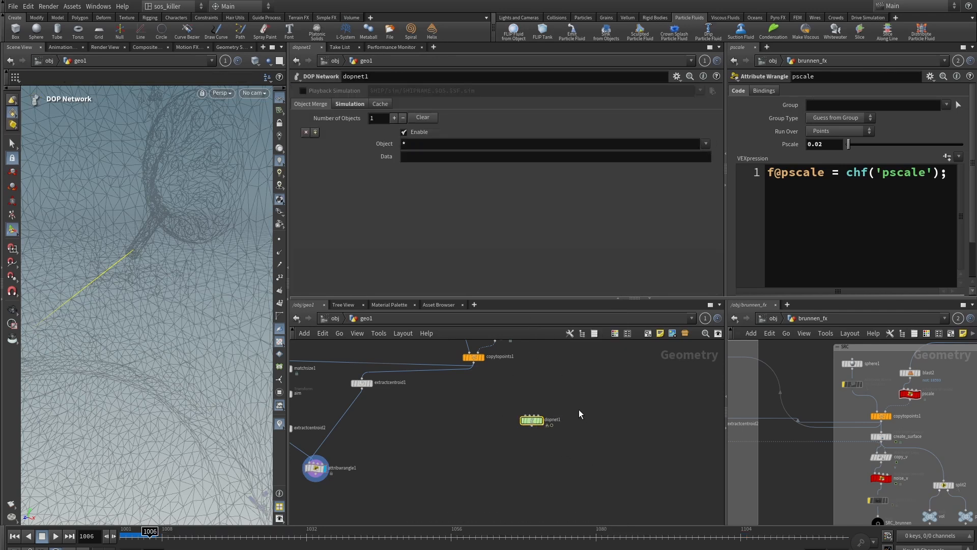
middle_click_drag(576, 438, 629, 455)
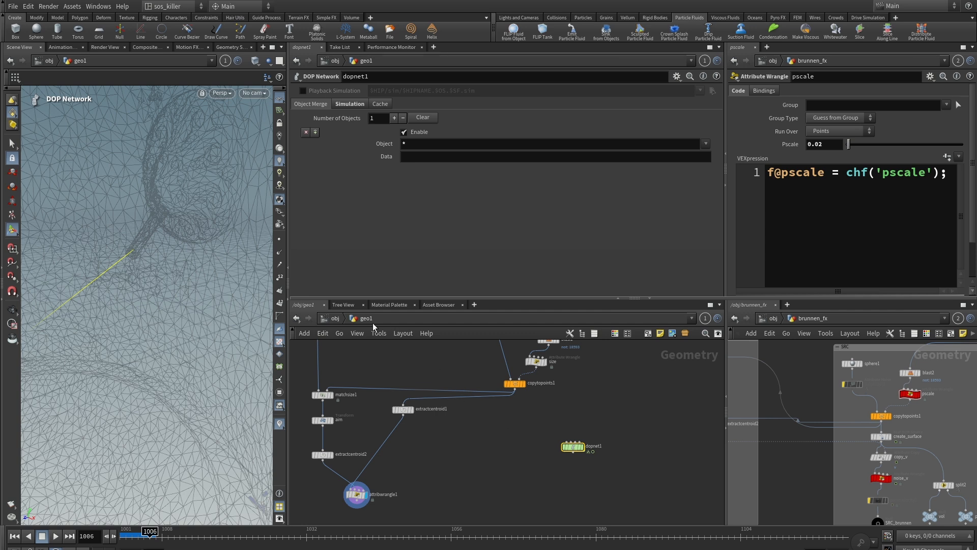
middle_click_drag(615, 419, 592, 379)
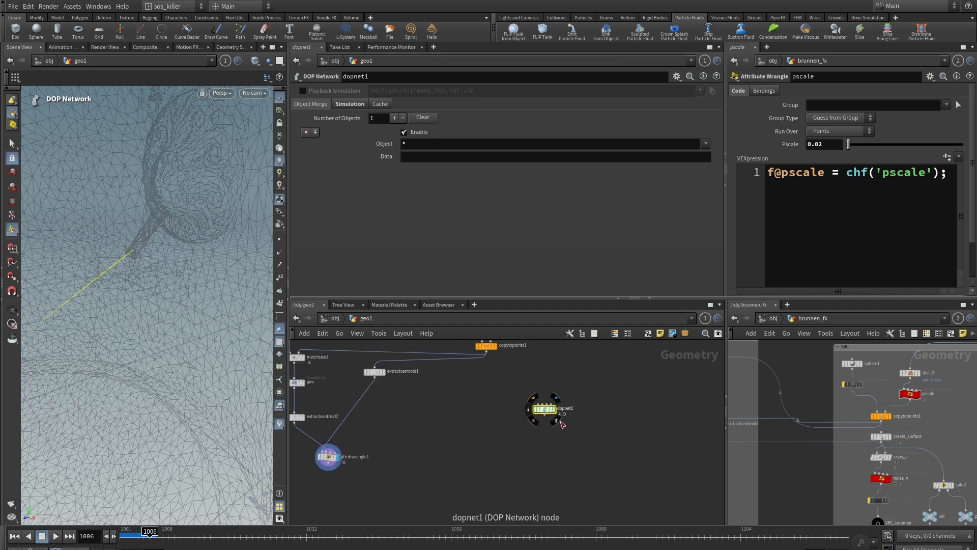
left_click(888, 549)
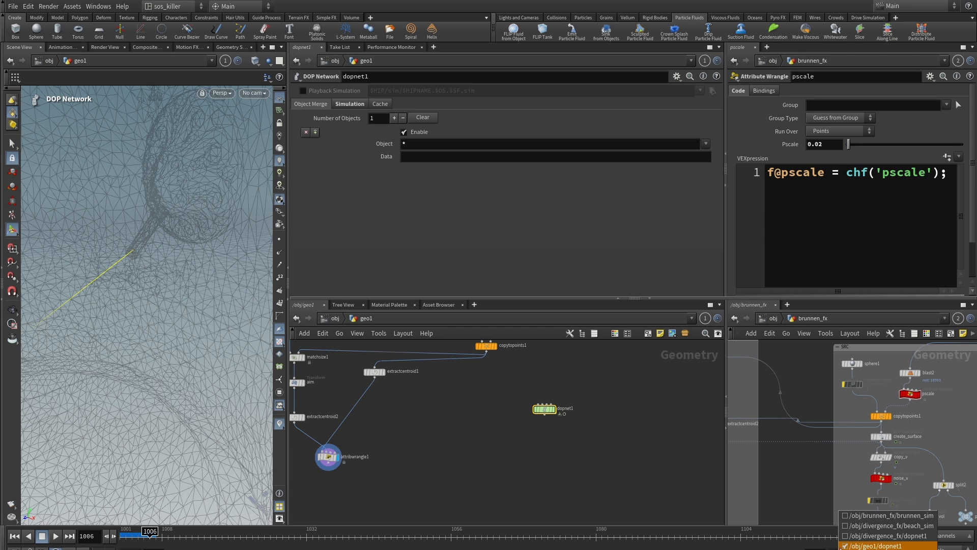
left_click(557, 396)
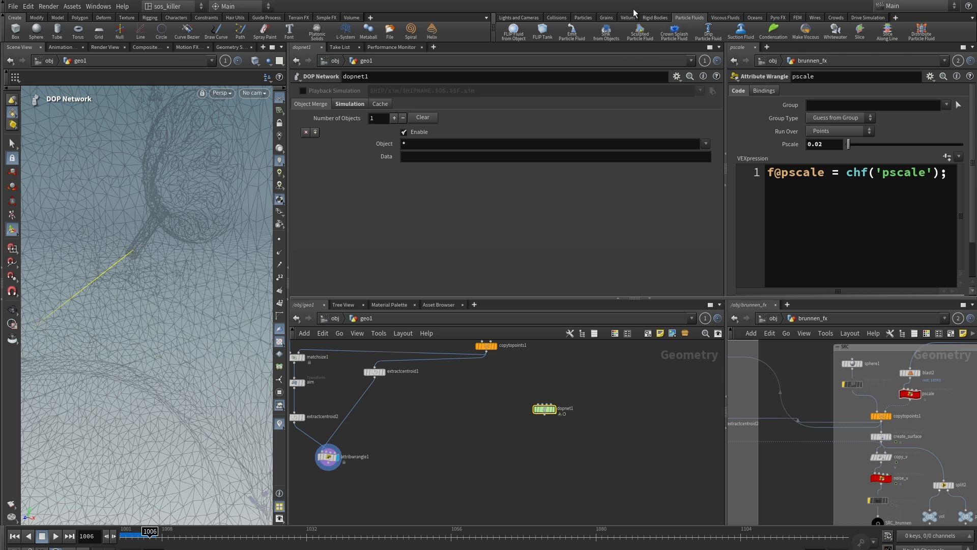
left_click(572, 32)
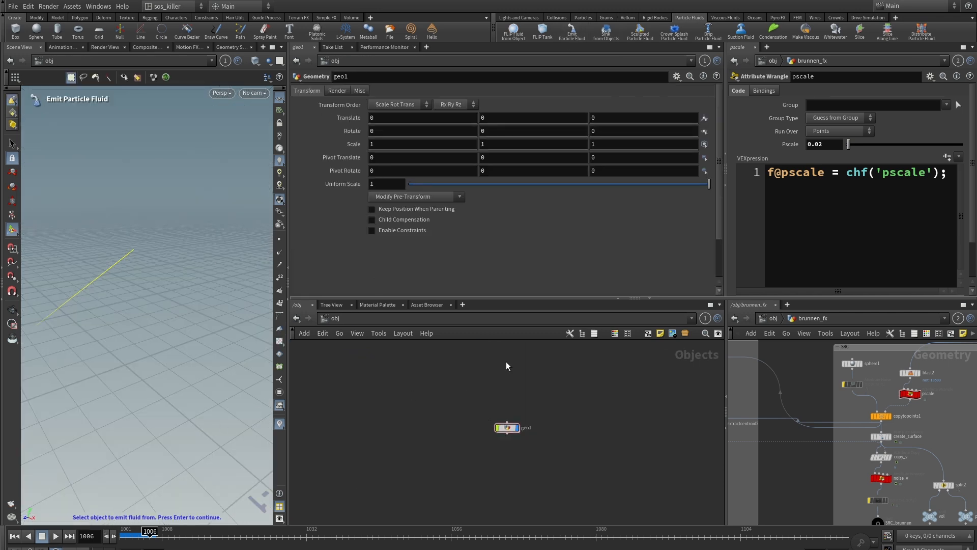
left_click(507, 428)
key("Return")
scroll(473, 430, "down", 2)
middle_click_drag(483, 393, 495, 441)
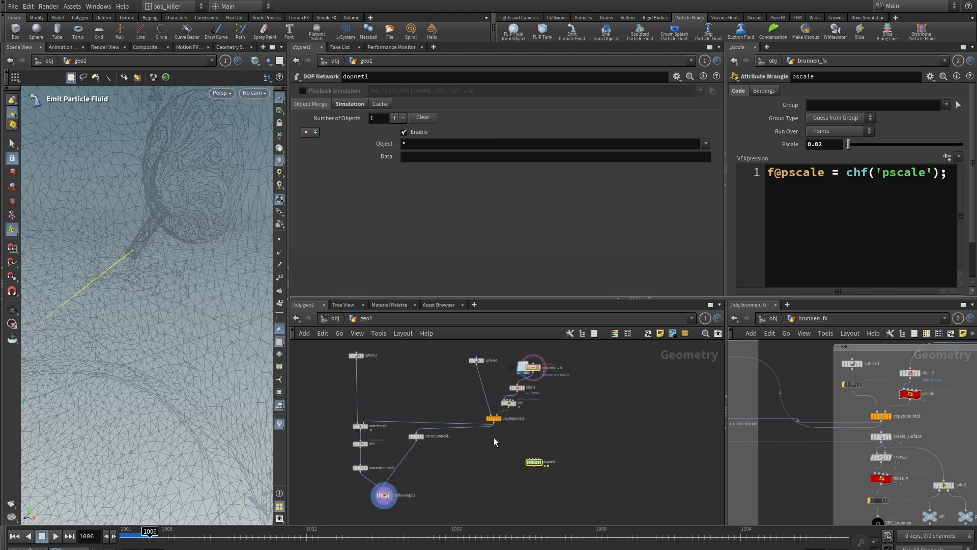
scroll(494, 426, "up", 3)
middle_click_drag(540, 403, 534, 411)
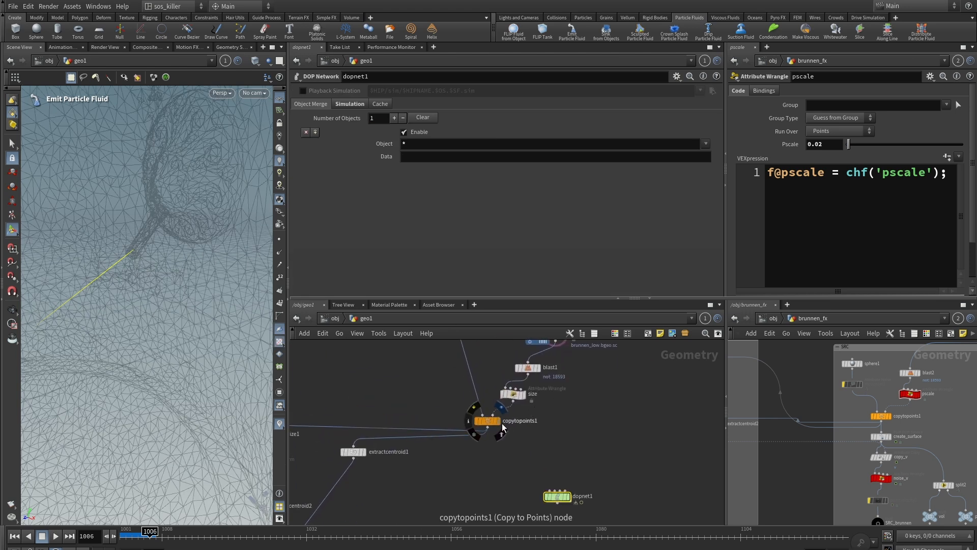
Step: Make copytopoints1 the displayed node of geo1 and cancel the pending Emit Particle Fluid selection
left_click(481, 417)
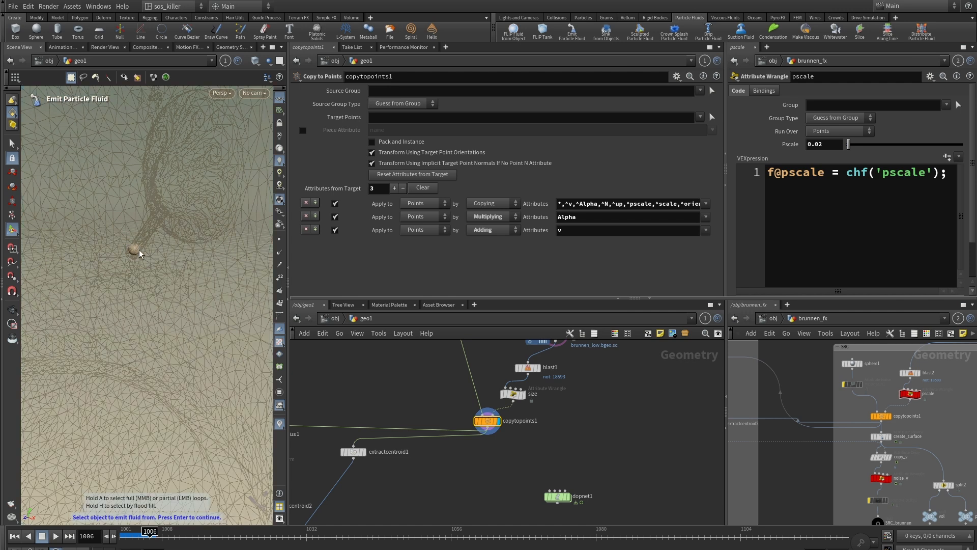
key("Escape")
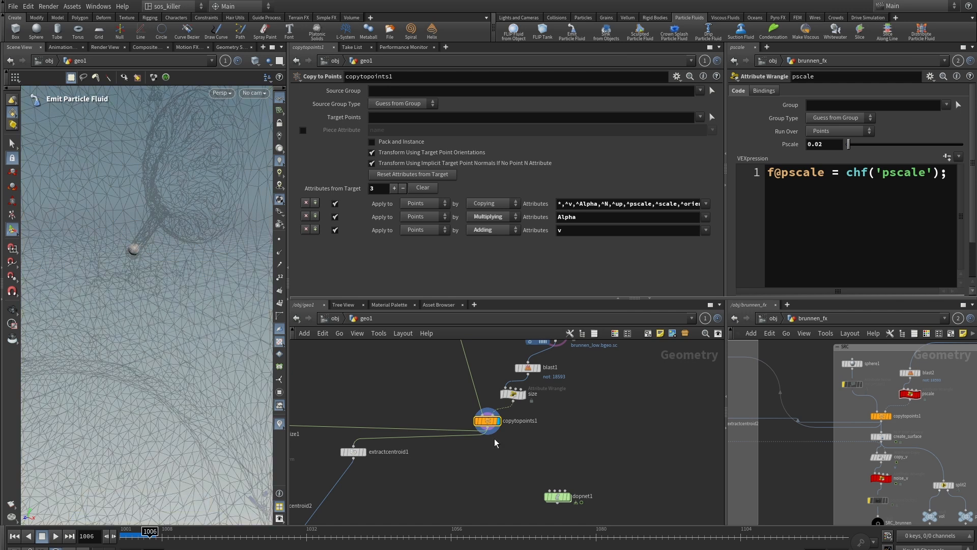
mouse_move(489, 424)
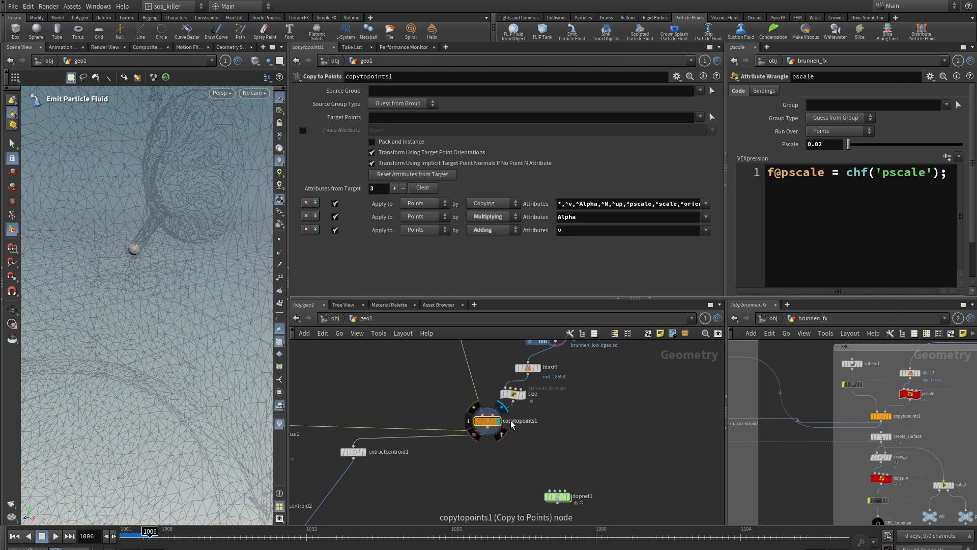
scroll(600, 454, "down", 1)
middle_click_drag(608, 458, 604, 429)
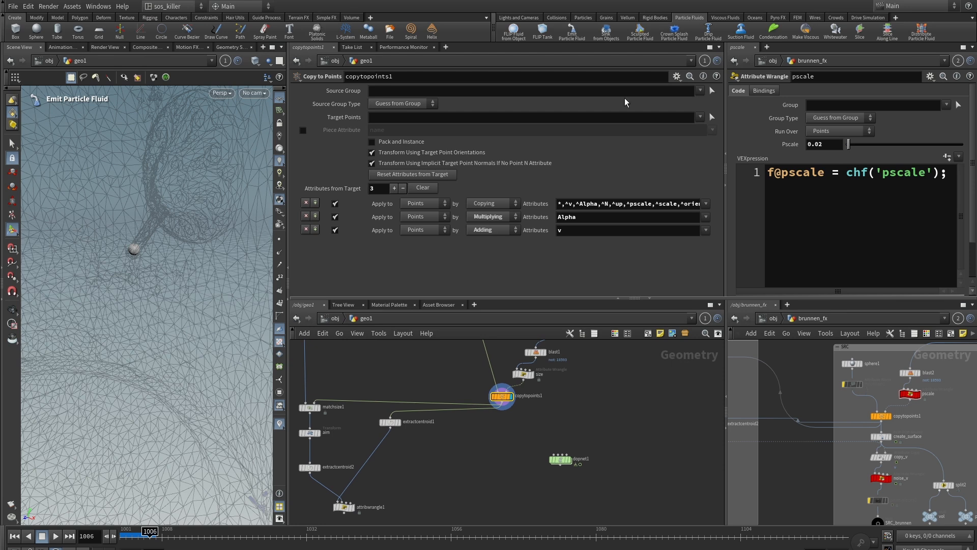
Step: Run Emit Particle Fluid with geo1 as the emitting object and confirm geo1 at the fluid object prompt too
left_click(572, 33)
left_click_drag(446, 399, 578, 454)
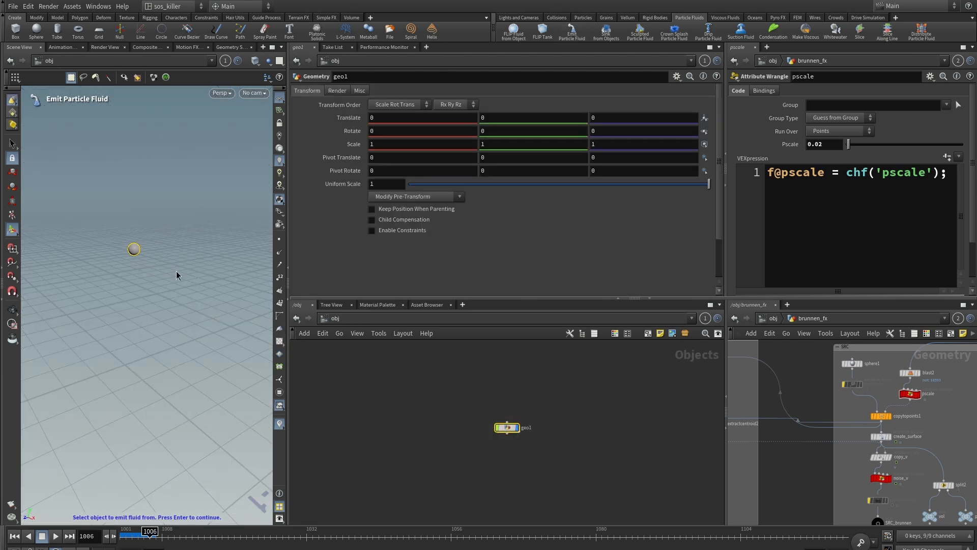
key("Return")
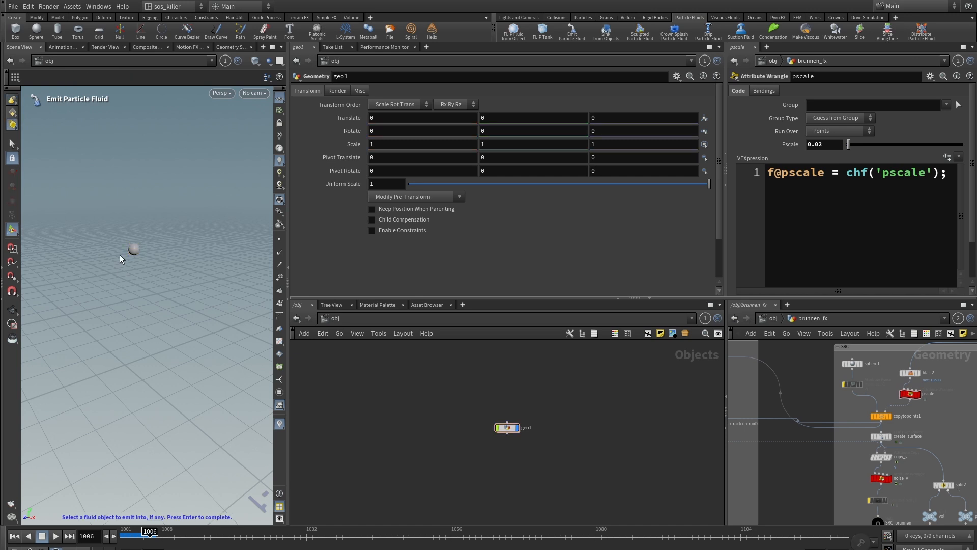
left_click_drag(591, 388, 450, 458)
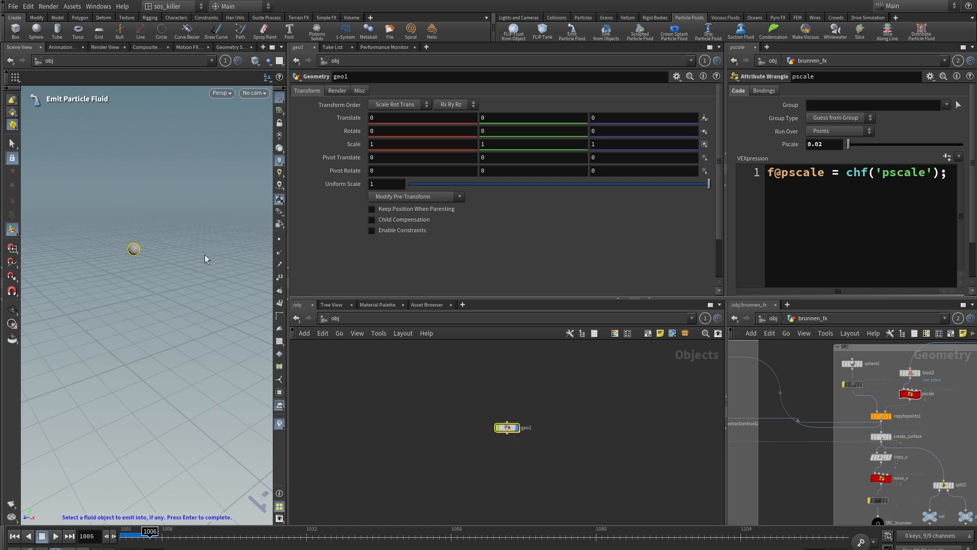
key("Return")
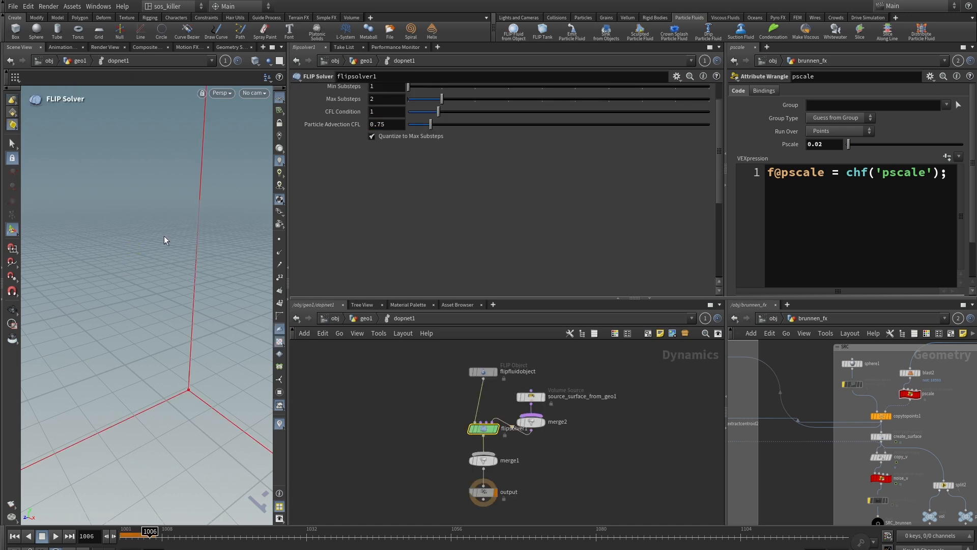
Step: Enlarge the network view, return to geo1 and examine the create_surface and OUT_surface nodes below copytopoints1
left_click_drag(563, 299, 550, 158)
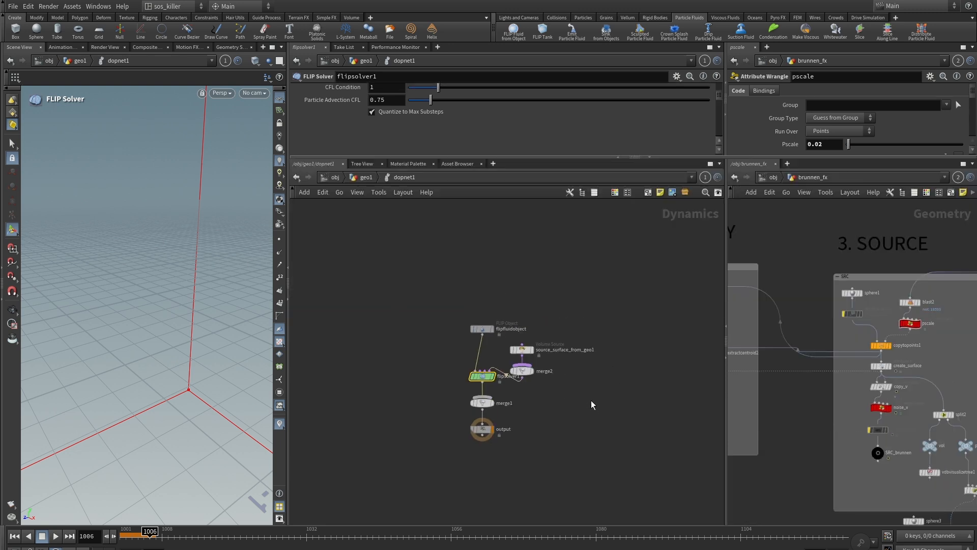
key("u")
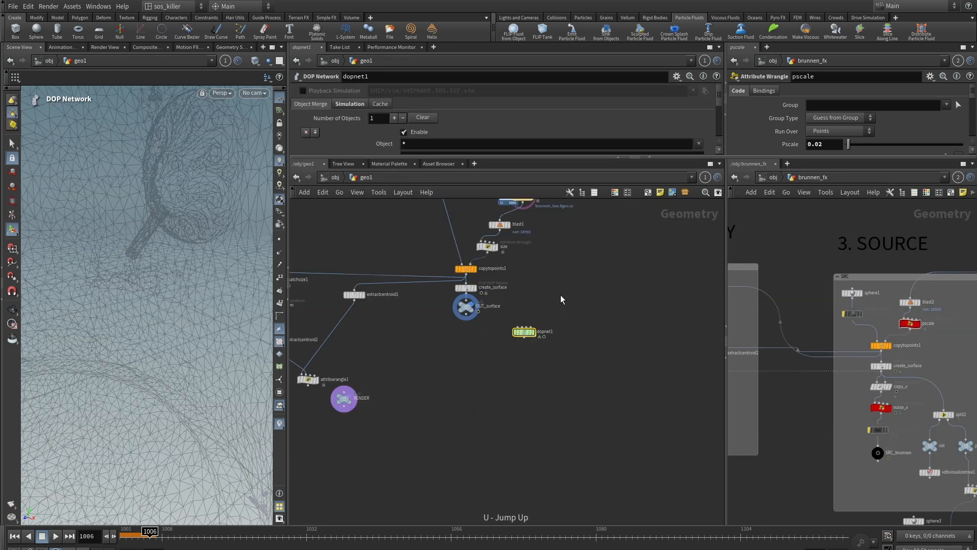
scroll(550, 346, "up", 4)
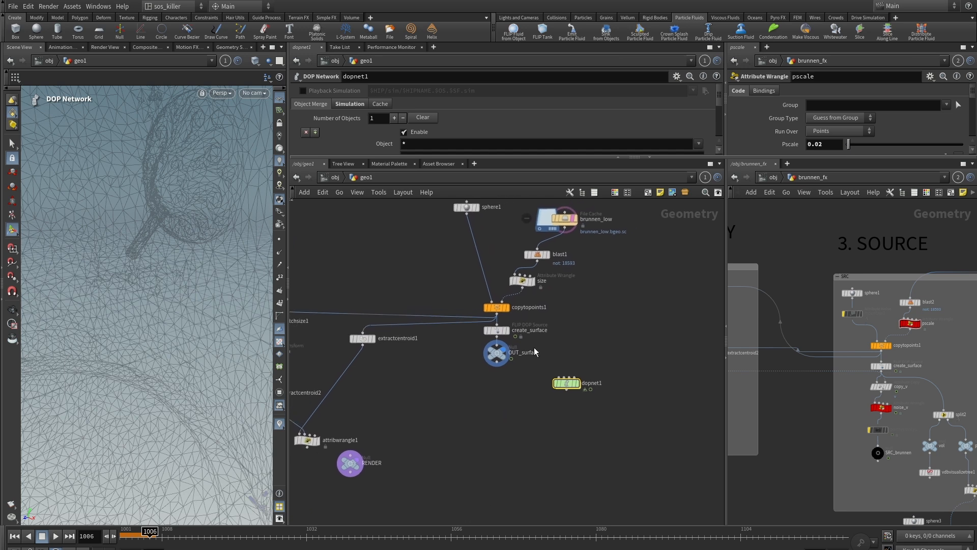
mouse_move(471, 363)
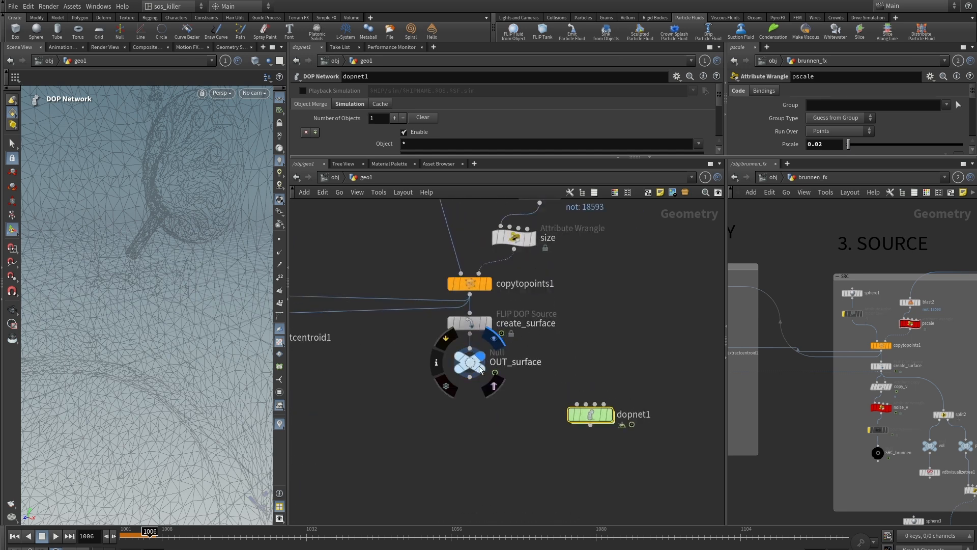
scroll(626, 325, "down", 4)
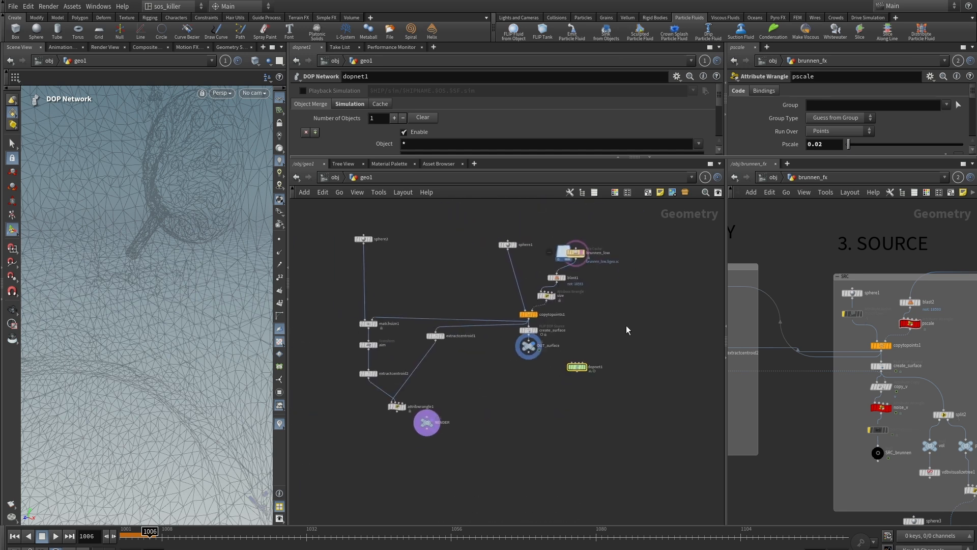
Step: Go up to the object level and delete the particle_fluidinterior object
key("u")
scroll(525, 315, "up", 6)
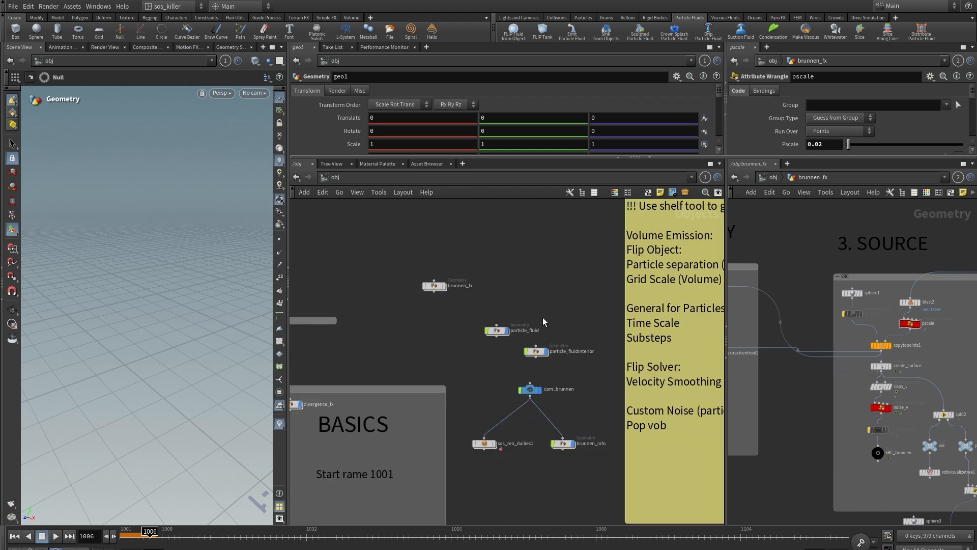
scroll(536, 277, "up", 4)
middle_click_drag(536, 278, 515, 235)
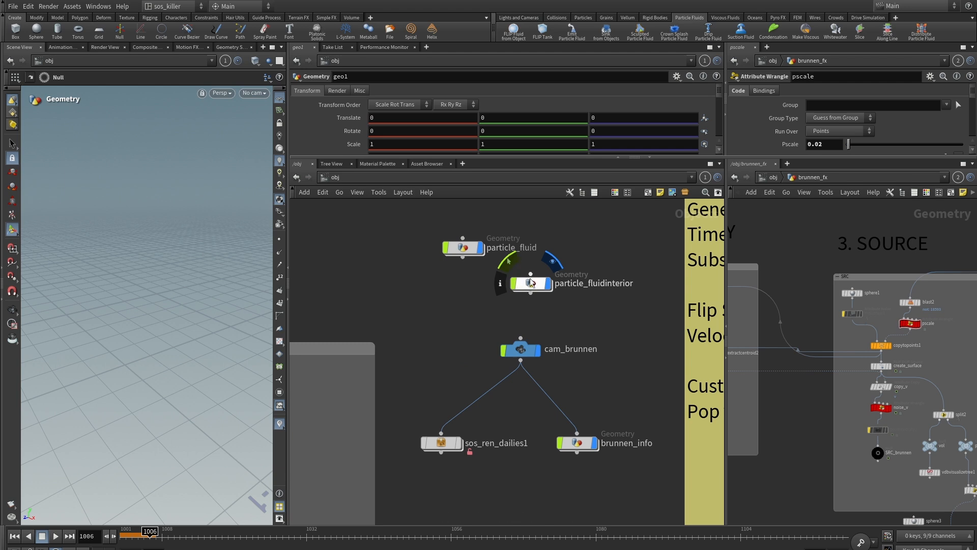
left_click(533, 284)
key("Delete")
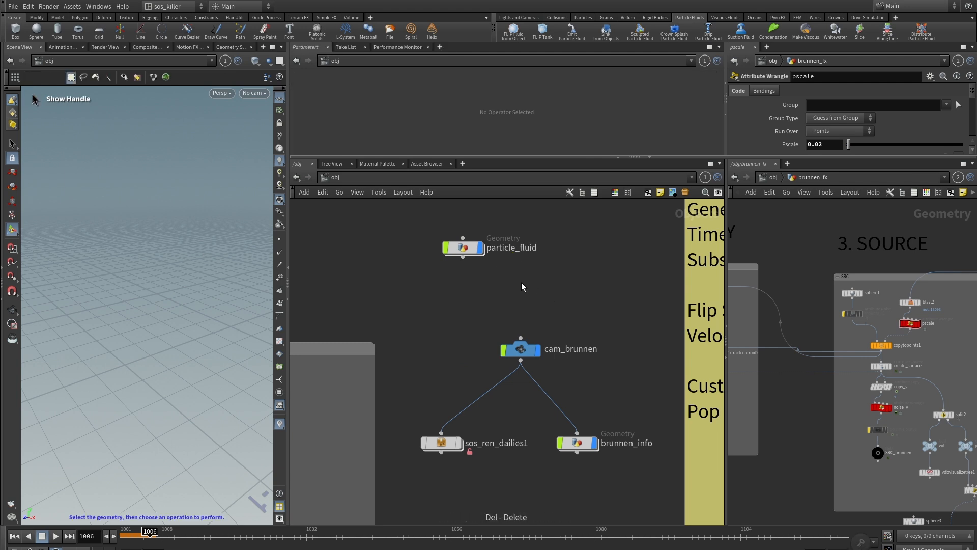
Step: Open particle_fluid and copy its particle import, compression, surfacing, cache and RENDER nodes, leaving out dopimport1
scroll(441, 256, "down", 1)
double_click(477, 256)
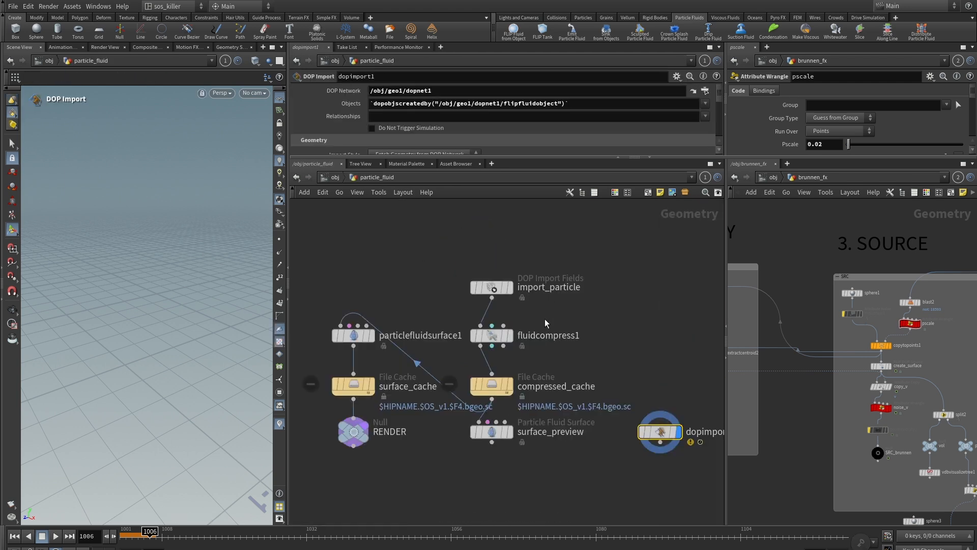
left_click_drag(395, 262, 588, 450)
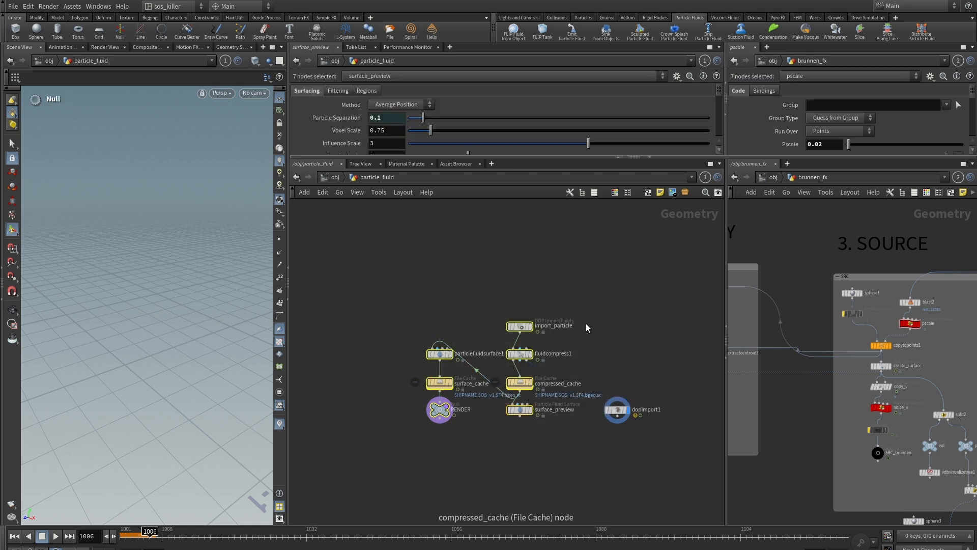
left_click(609, 286)
Step: Return to geo1 and paste the copied particle fluid nodes into the empty area beside the DOP network
key("u")
scroll(556, 405, "down", 5)
scroll(556, 405, "down", 1)
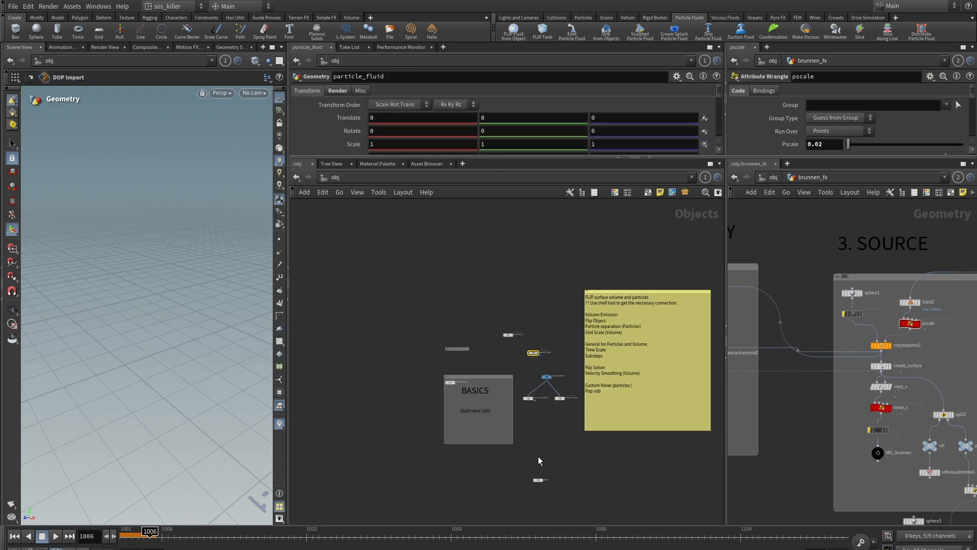
middle_click_drag(541, 460, 547, 358)
scroll(552, 355, "up", 5)
middle_click_drag(540, 393, 530, 321)
double_click(509, 335)
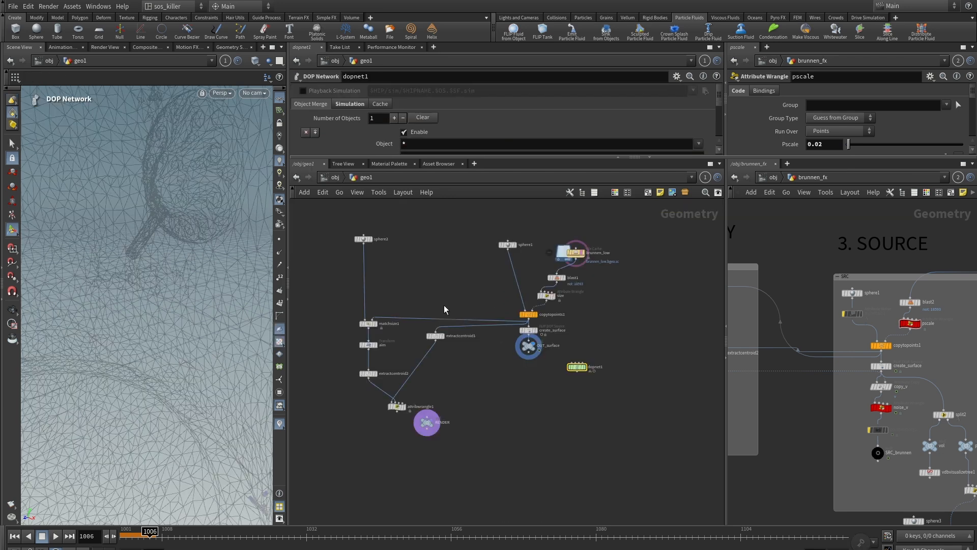
middle_click_drag(614, 438, 444, 330)
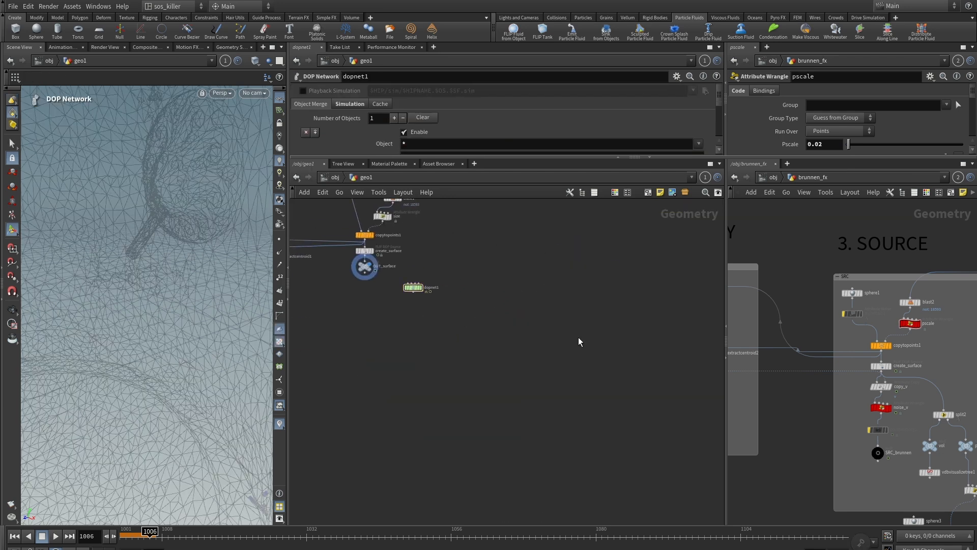
key("ctrl+v")
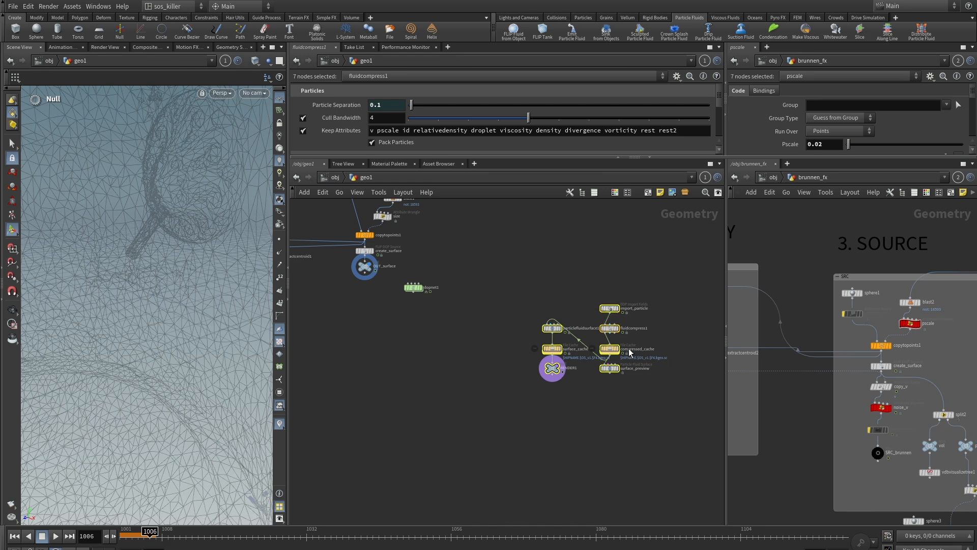
Step: Make the pasted RENDER null the displayed output of geo1 and go back up to the object level
scroll(491, 371, "up", 5)
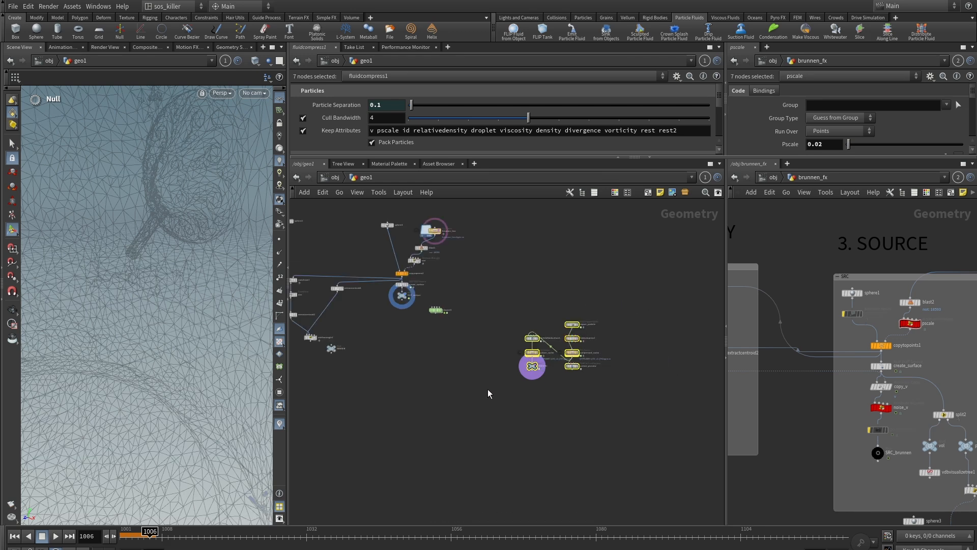
mouse_move(662, 380)
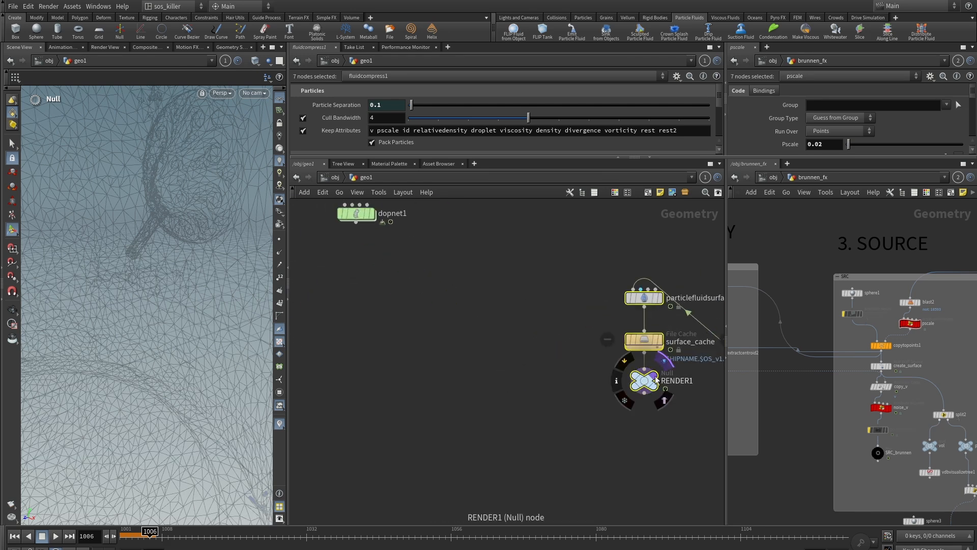
scroll(621, 411, "down", 4)
middle_click_drag(622, 410, 565, 408)
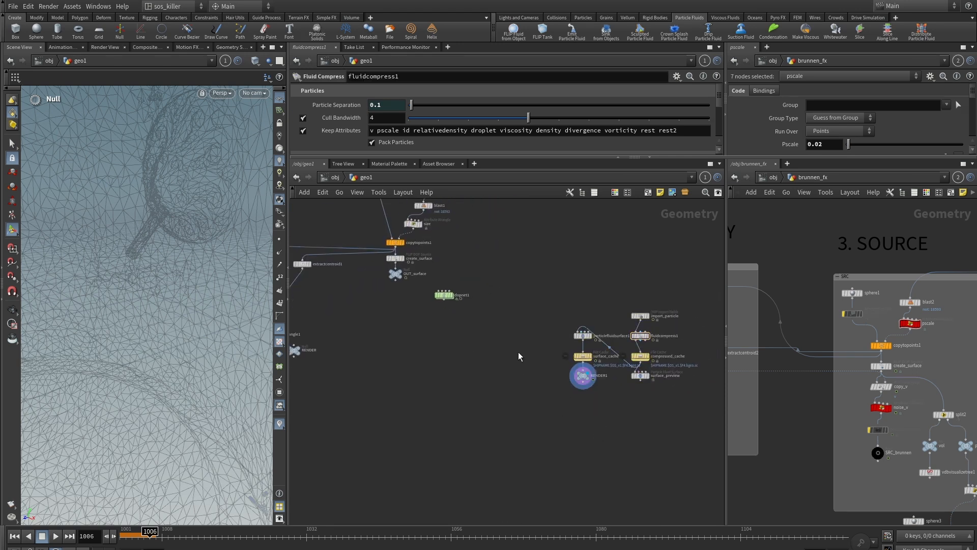
key("u")
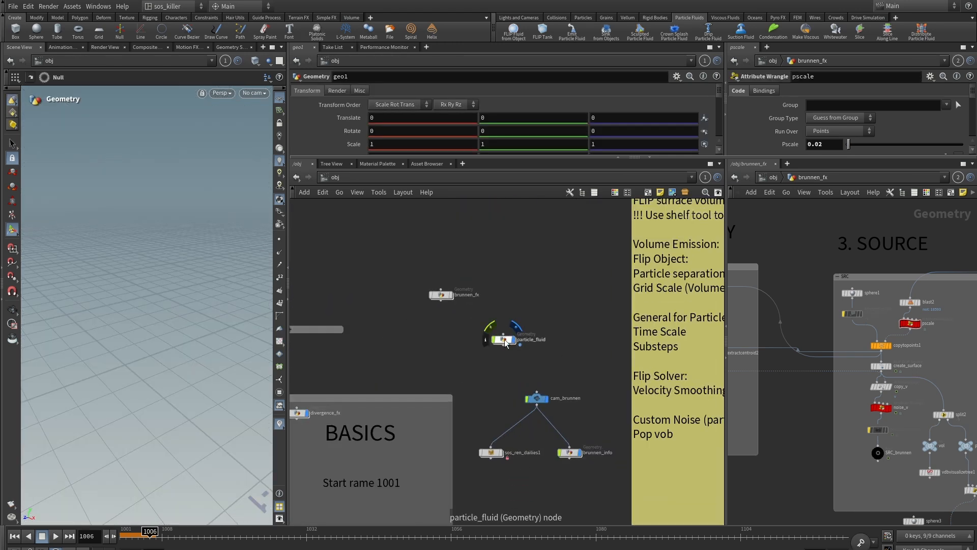
Step: Delete the leftover particle_fluid object at the object level and open geo1
left_click(504, 340)
key("Delete")
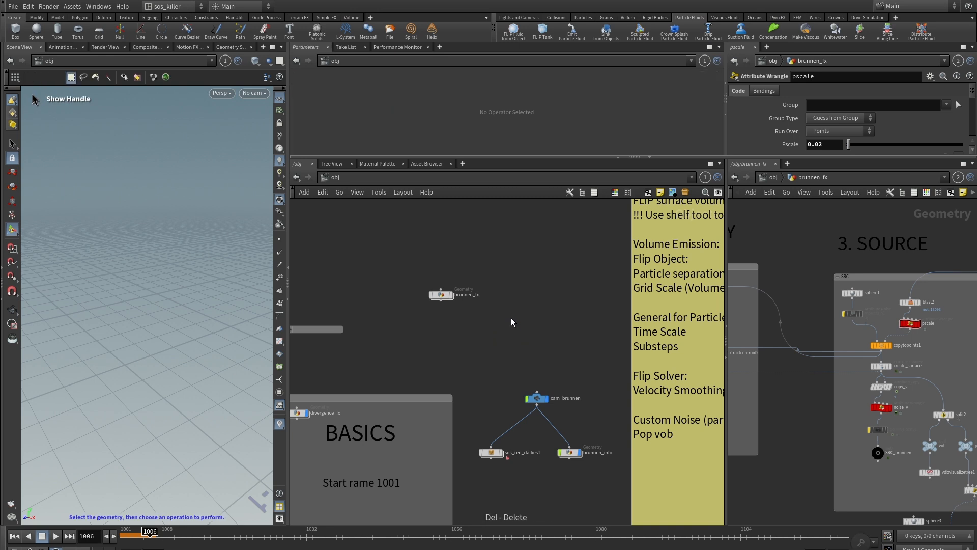
scroll(513, 323, "down", 4)
scroll(549, 421, "up", 5)
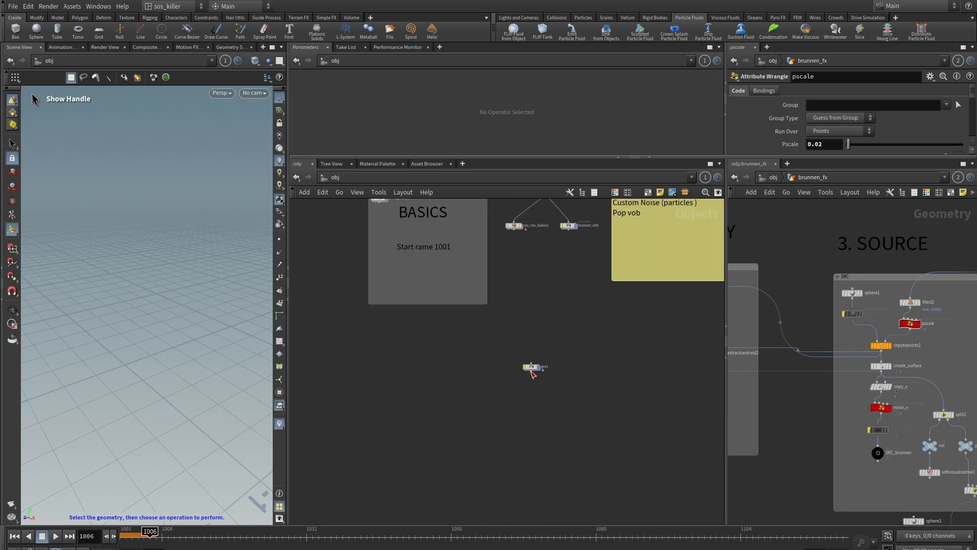
double_click(531, 367)
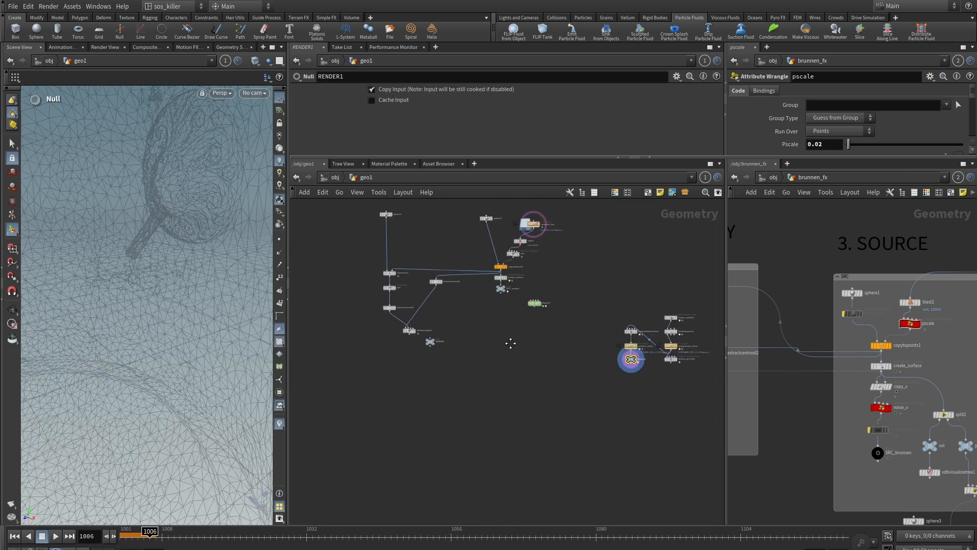
scroll(474, 348, "up", 5)
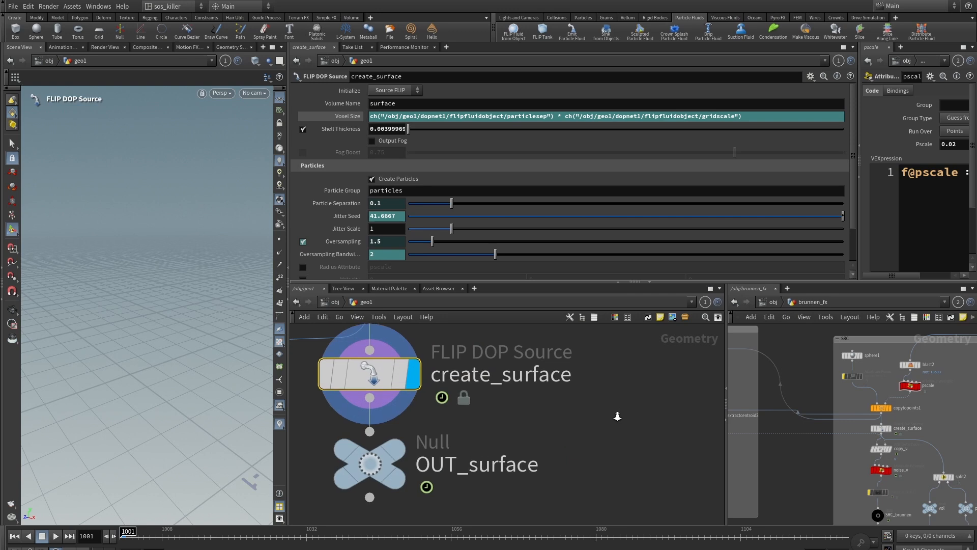
Step: Inspect the node info of create_surface and reveal the channel reference behind its Particle Separation
middle_click_drag(501, 410, 540, 444)
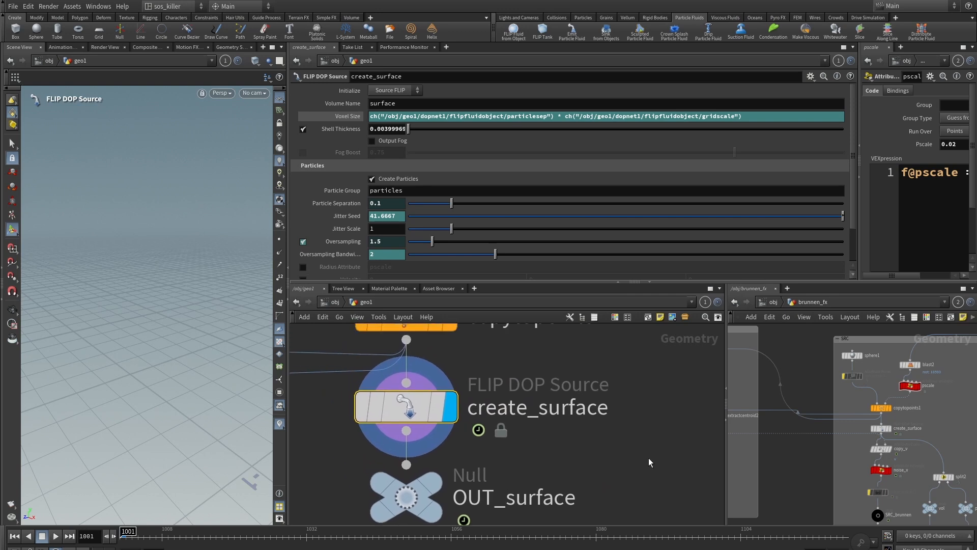
right_click_drag(650, 461, 594, 413)
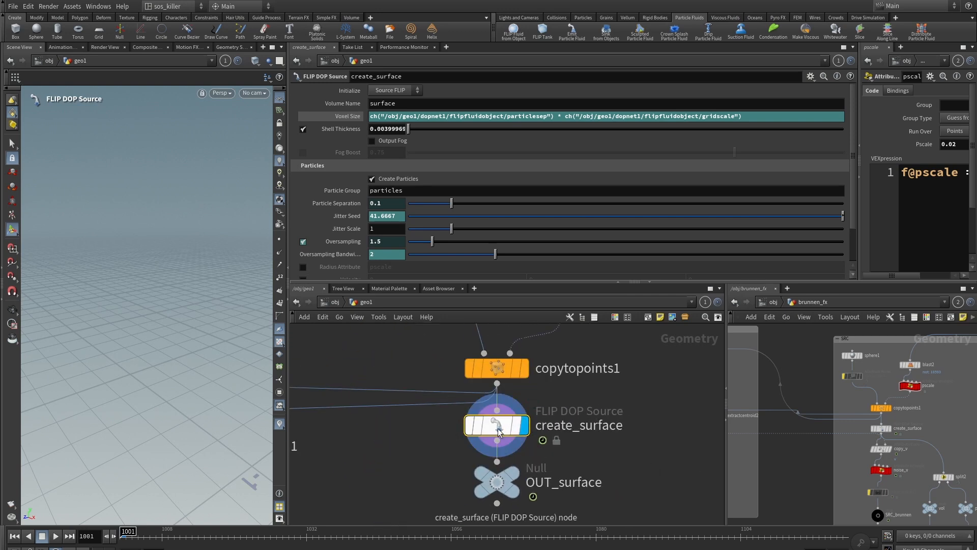
scroll(620, 403, "down", 2)
middle_click_drag(649, 429, 633, 411)
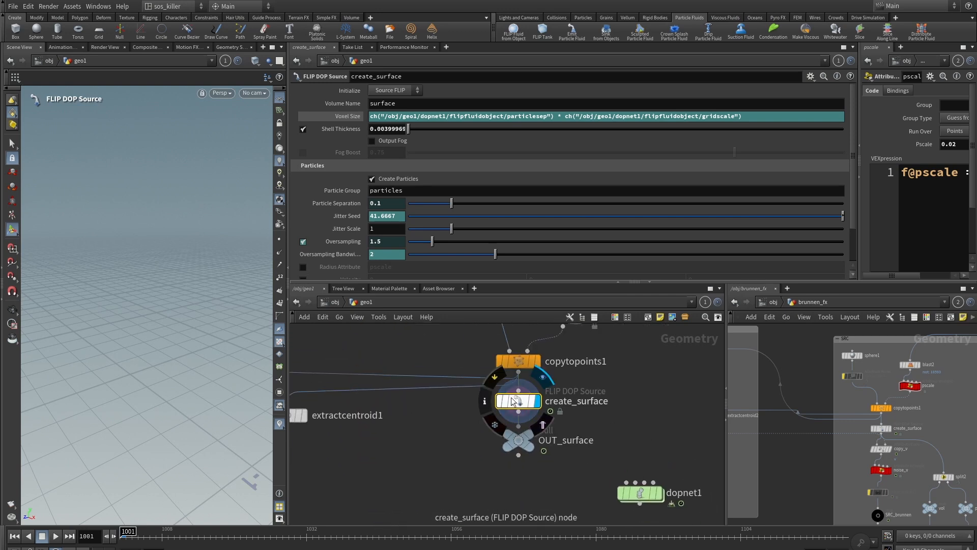
left_click(486, 401)
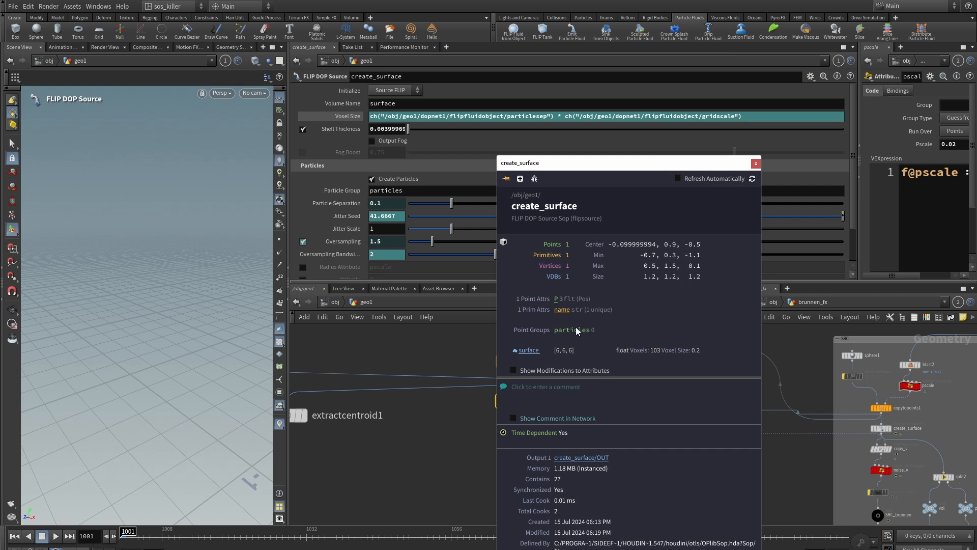
left_click(756, 162)
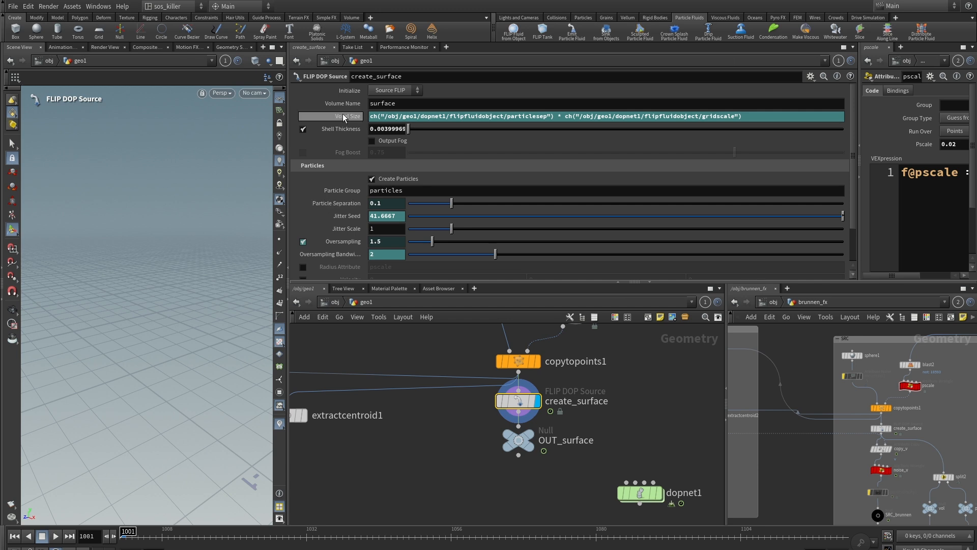
middle_click(338, 203)
left_click(338, 203)
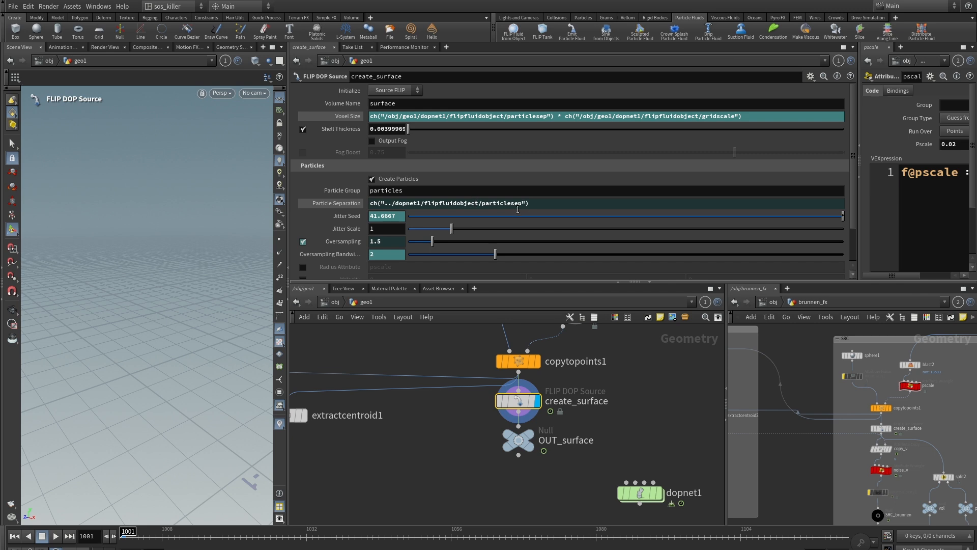
Step: Open dopnet1 and set the flipfluidobject's Particle Separation to 0.002, framing the source in the viewport
middle_click_drag(664, 427, 547, 360)
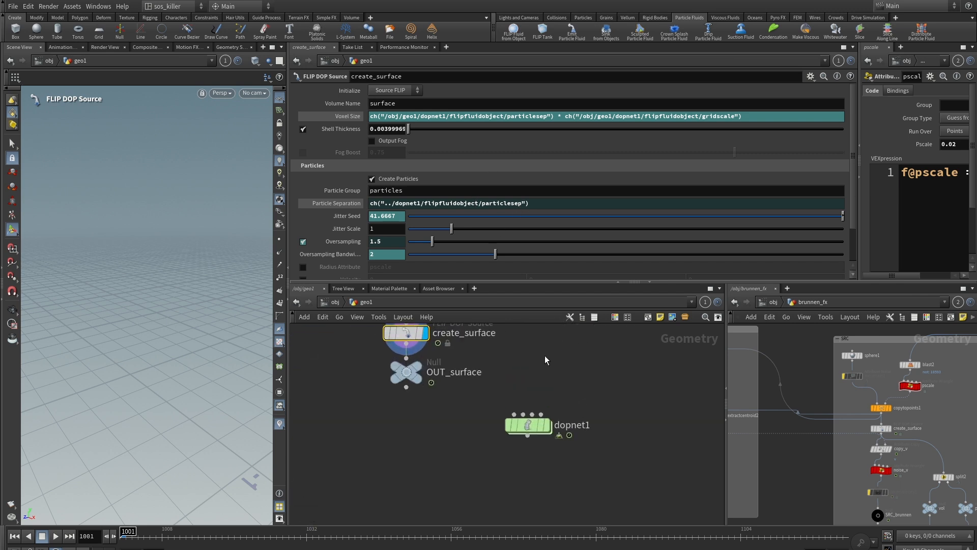
double_click(526, 427)
scroll(543, 436, "up", 3)
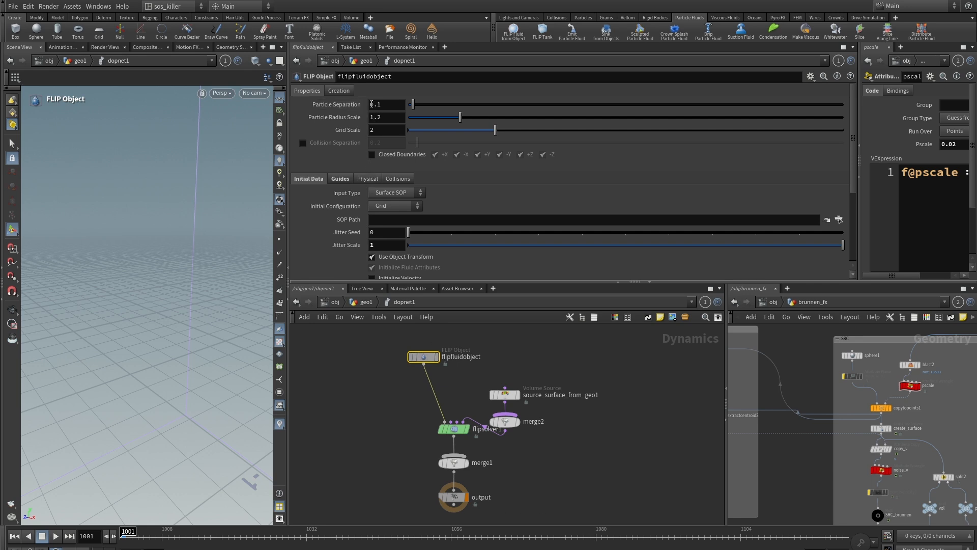
left_click_drag(207, 236, 179, 183, "alt")
right_click_drag(178, 183, 91, 245, "alt")
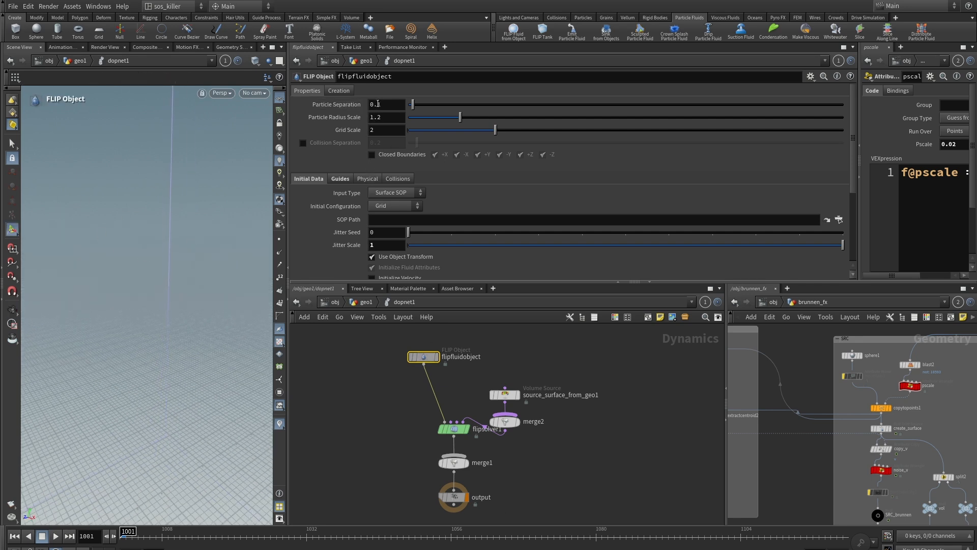
type("02")
key("Return")
left_click_drag(380, 102, 396, 103)
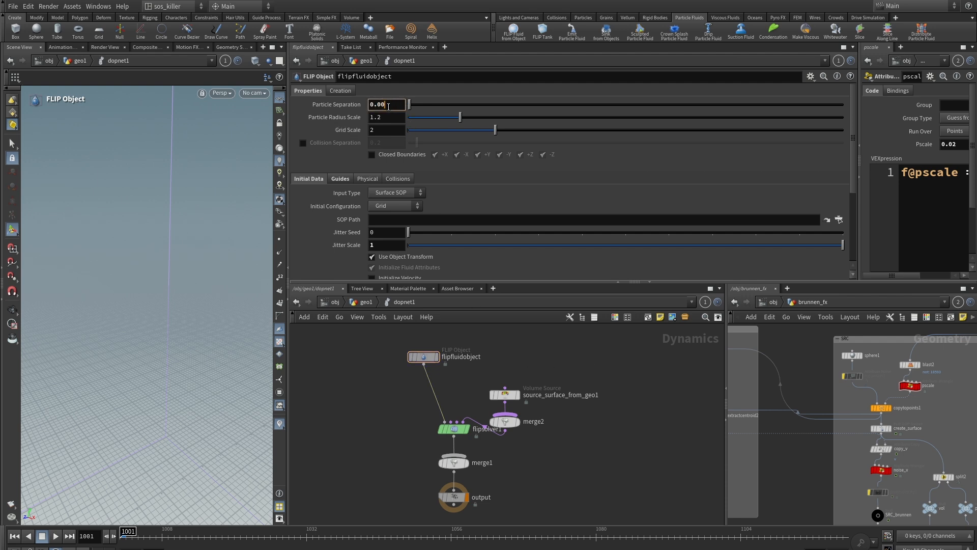
key("Return")
key("space+g")
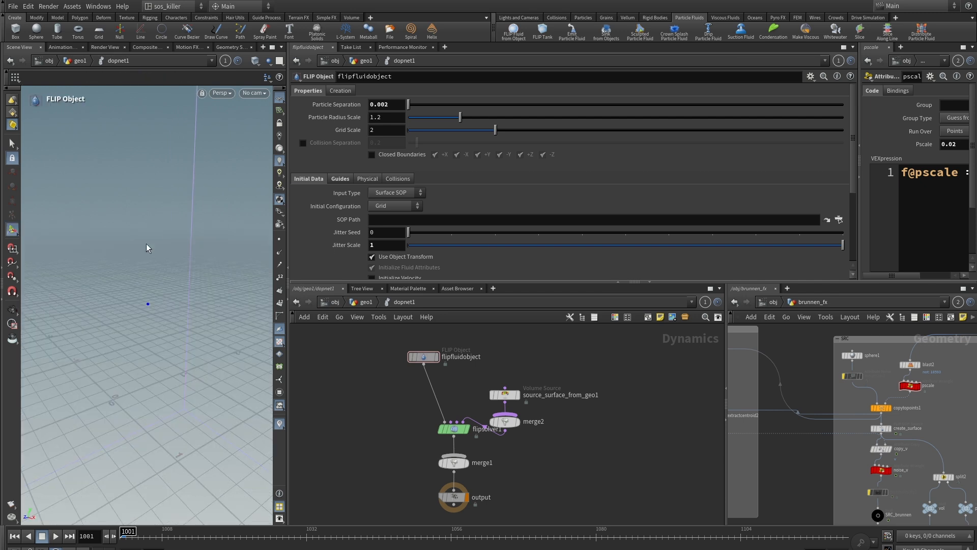
right_click_drag(179, 278, 442, 327)
right_click_drag(232, 356, 447, 317)
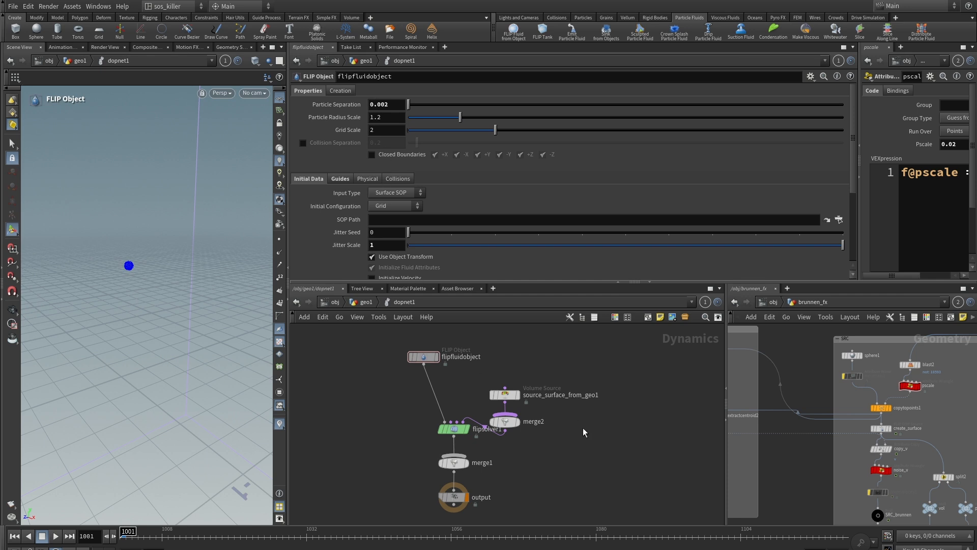
Step: Return to geo1 and check create_surface's parameters against the flipfluidobject in dopnet1, enlarging the parameter area to show them all
key("u")
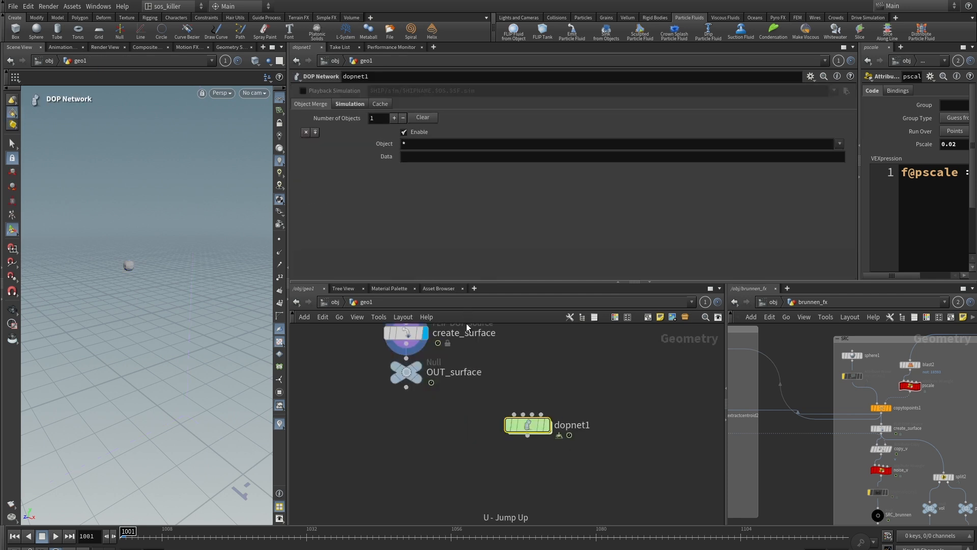
middle_click_drag(510, 365, 506, 409)
left_click(409, 389)
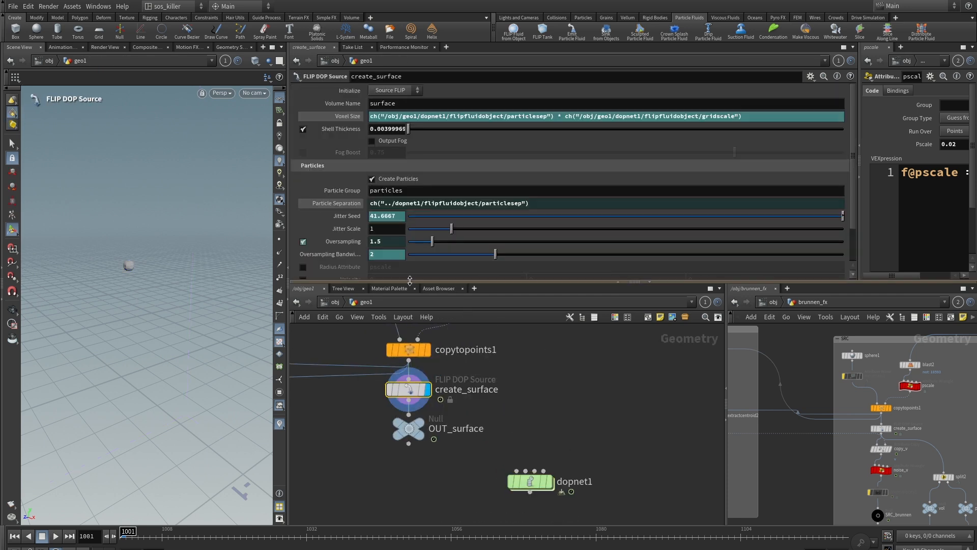
left_click(374, 390)
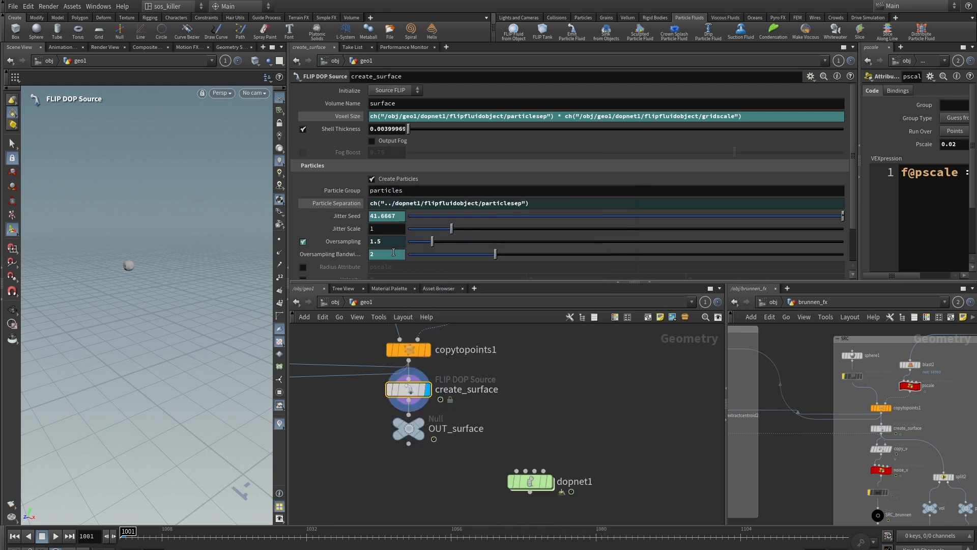
left_click(659, 140)
double_click(527, 481)
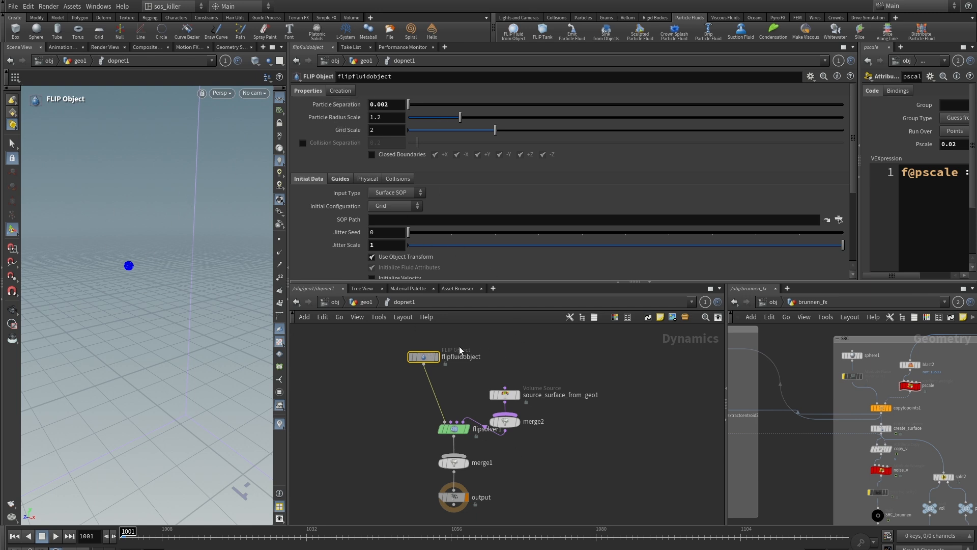
key("u")
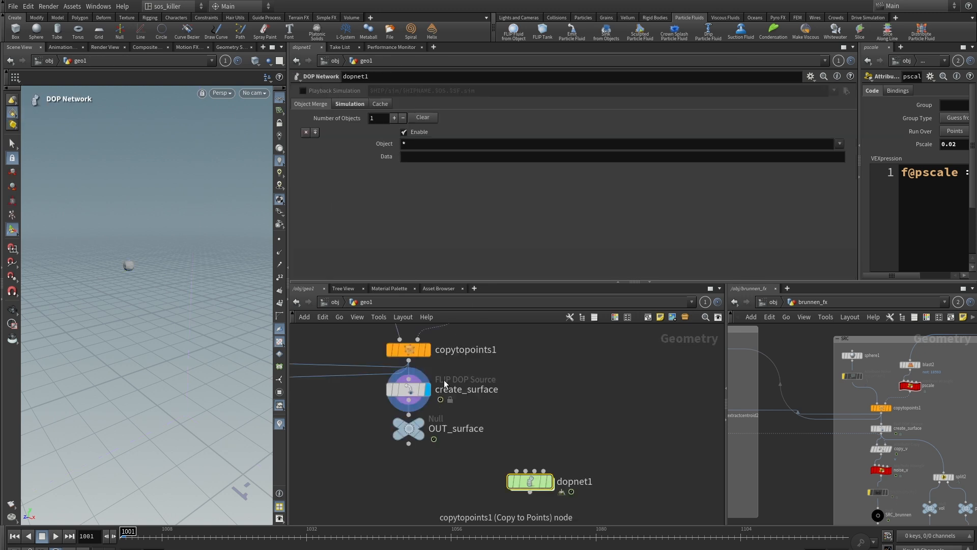
left_click(409, 389)
left_click_drag(513, 283, 512, 331)
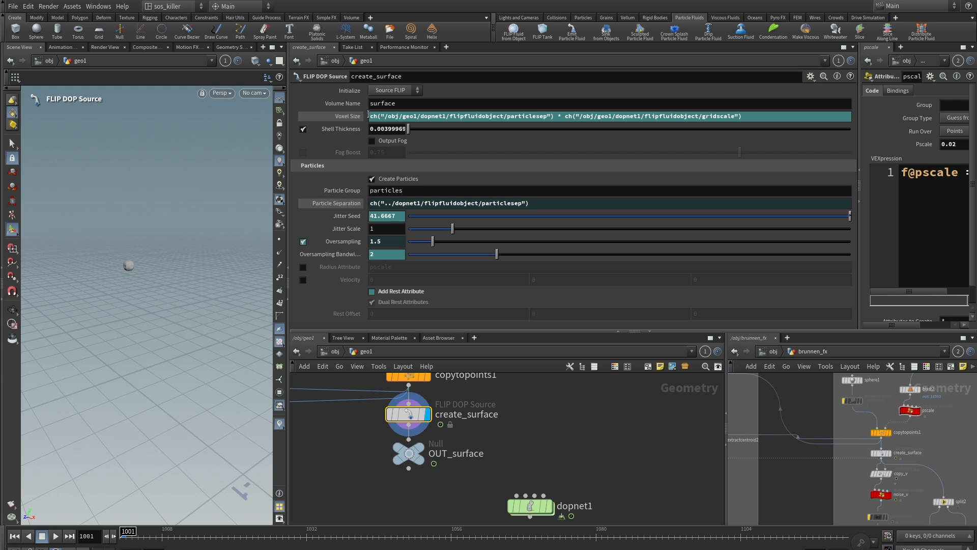
Step: Reveal the Jitter Seed expression of create_surface and play the timeline briefly to observe its source points up close
left_click(346, 217)
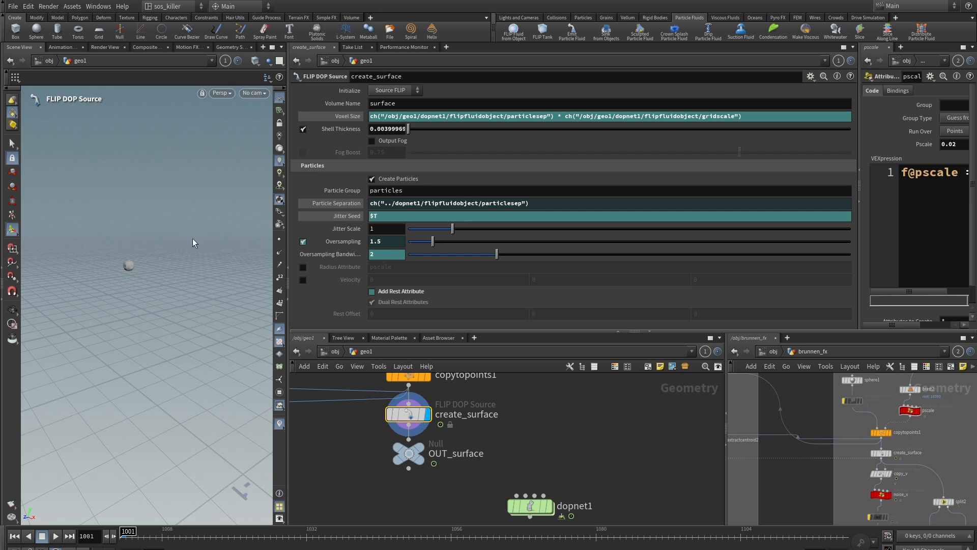
key("Escape")
right_click_drag(168, 230, 212, 282)
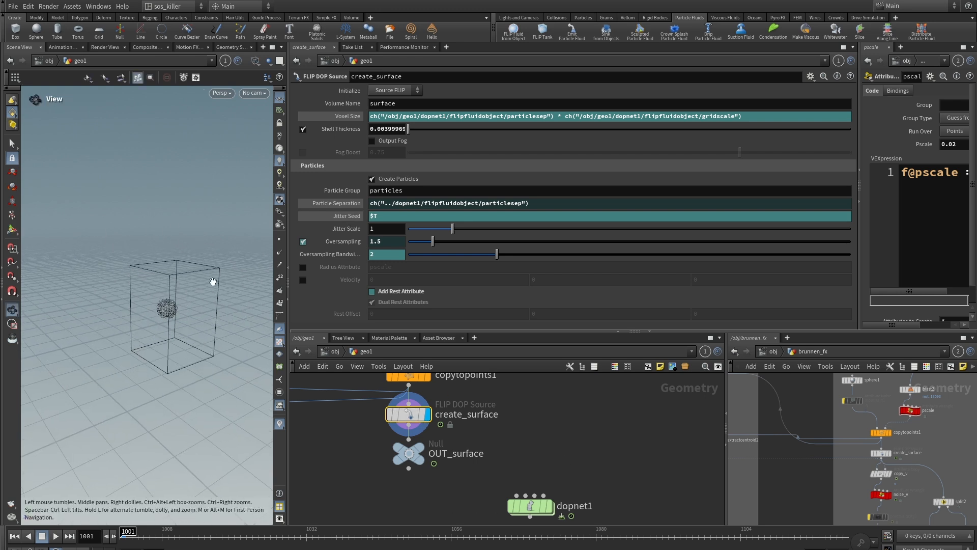
middle_click_drag(212, 282, 178, 221)
right_click_drag(179, 221, 183, 260)
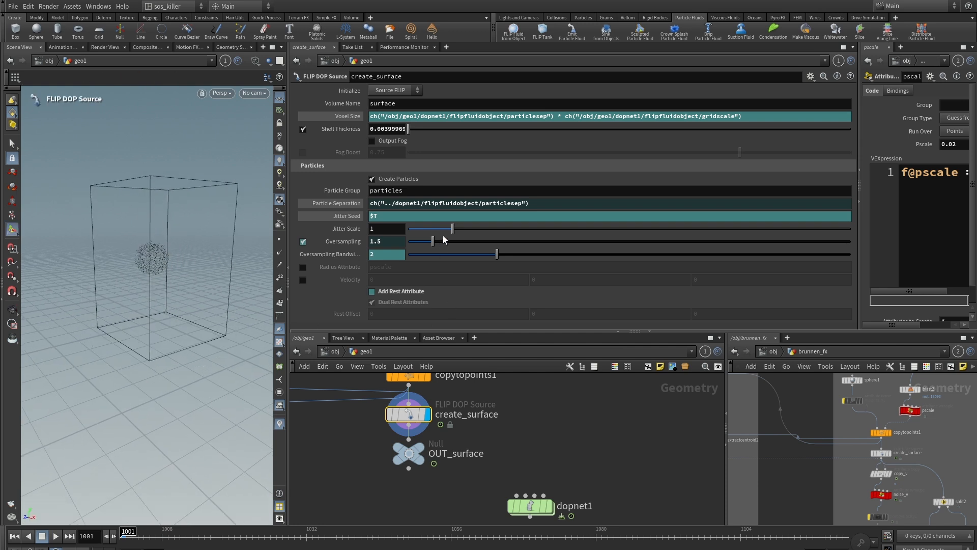
left_click(55, 536)
left_click(41, 536)
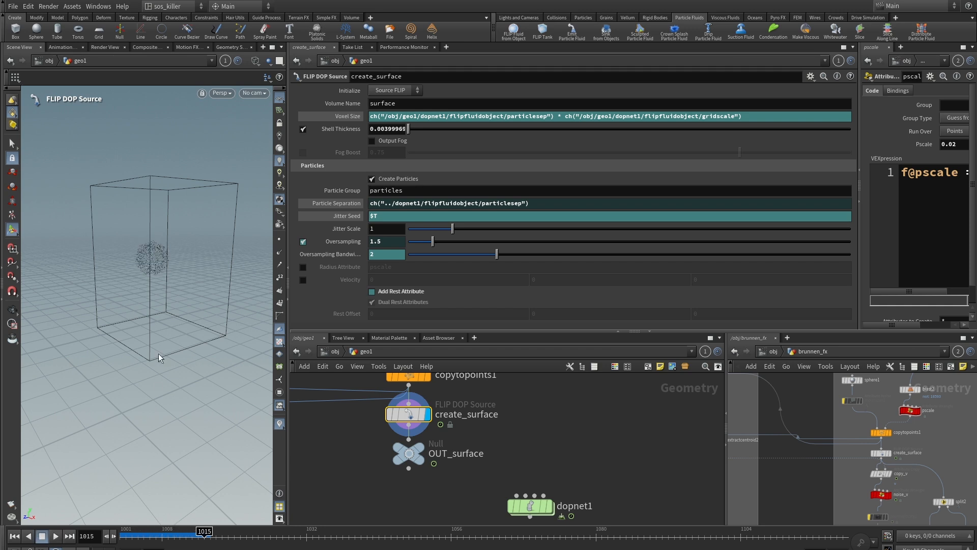
Step: Switch Jitter Seed back to its value display and reveal the expressions driving Oversampling and Oversampling Bandwidth
left_click(350, 214, "ctrl+shift")
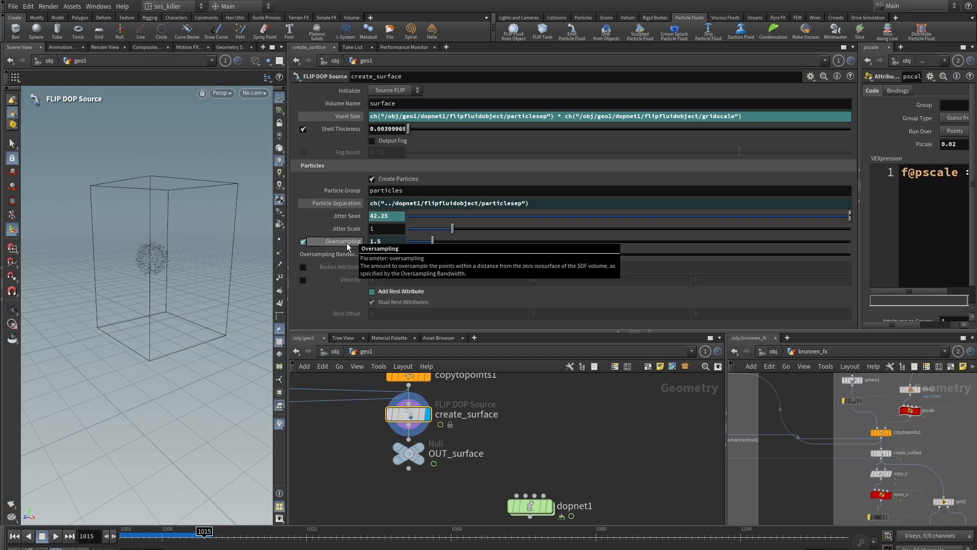
type("ch(\"../dopnet1/flipsolver1/oversampling\")")
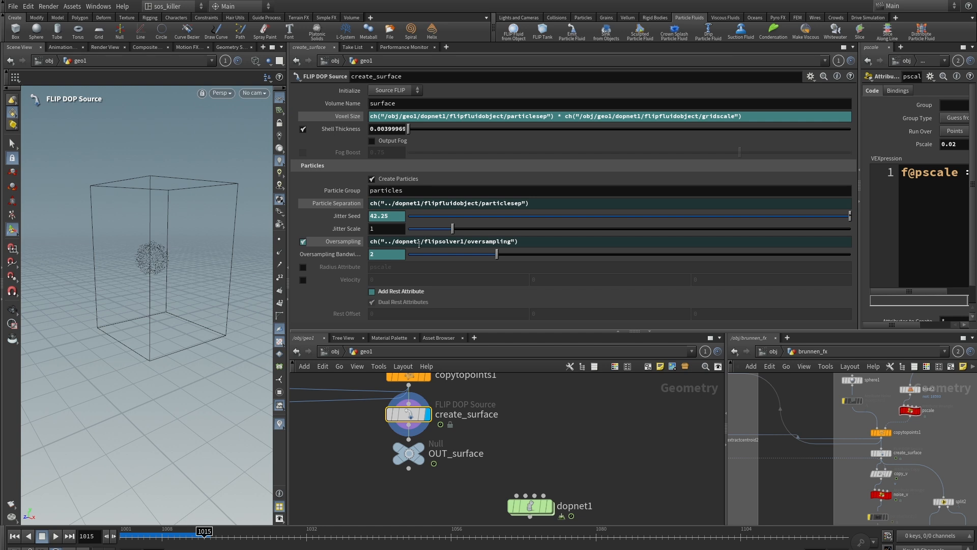
middle_click(342, 252, "ctrl")
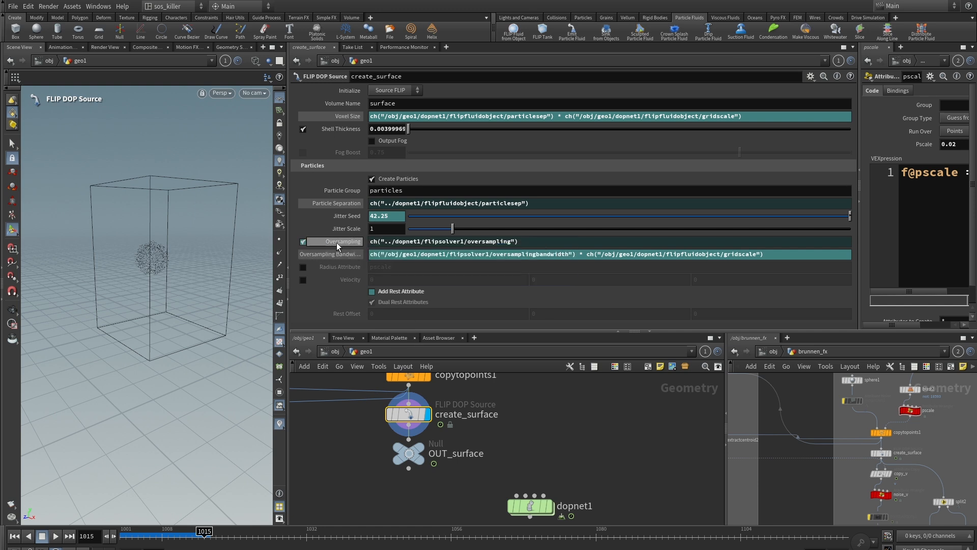
Step: Open the expression behind create_surface's Oversampling toggle in the editor and widen the window to read the whole line
right_click(304, 244)
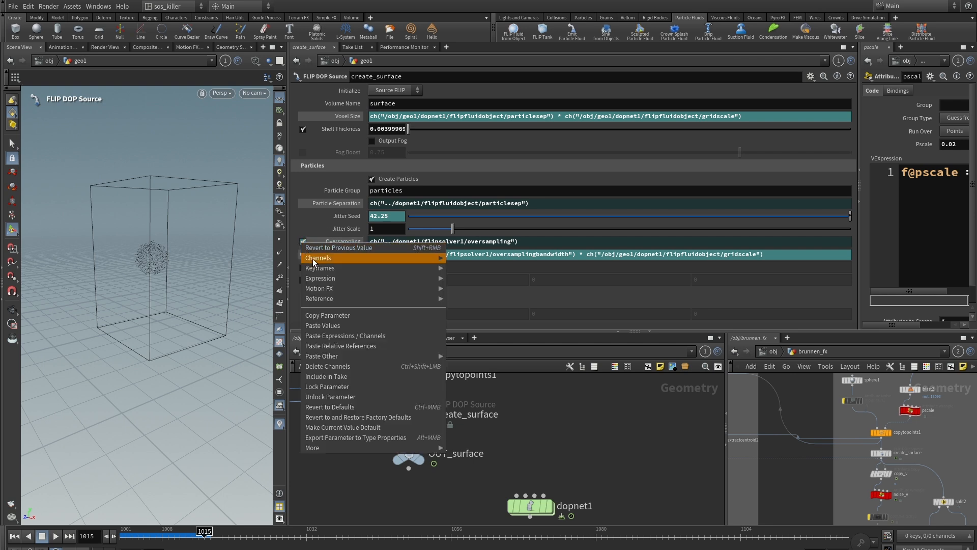
mouse_move(347, 281)
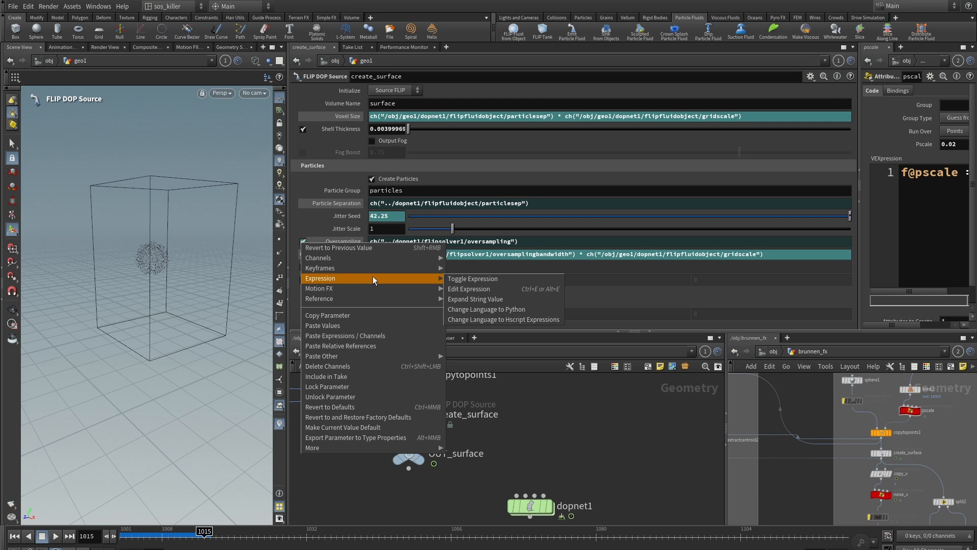
left_click(472, 289)
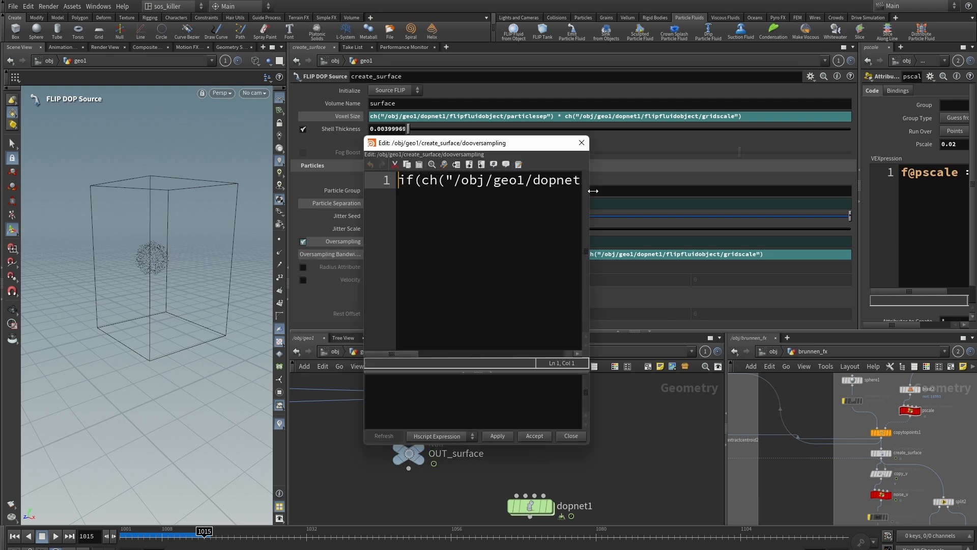
left_click_drag(593, 185, 967, 185)
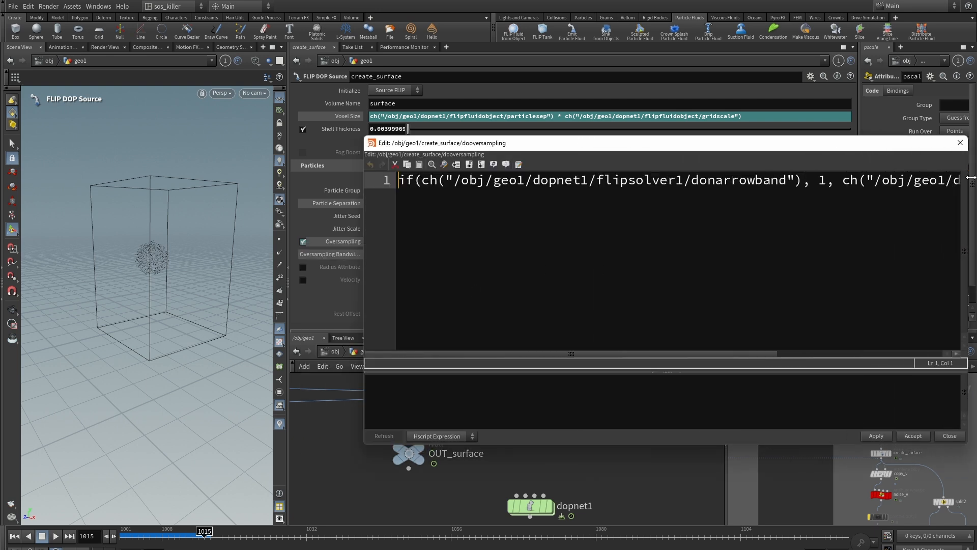
left_click_drag(830, 148, 518, 143)
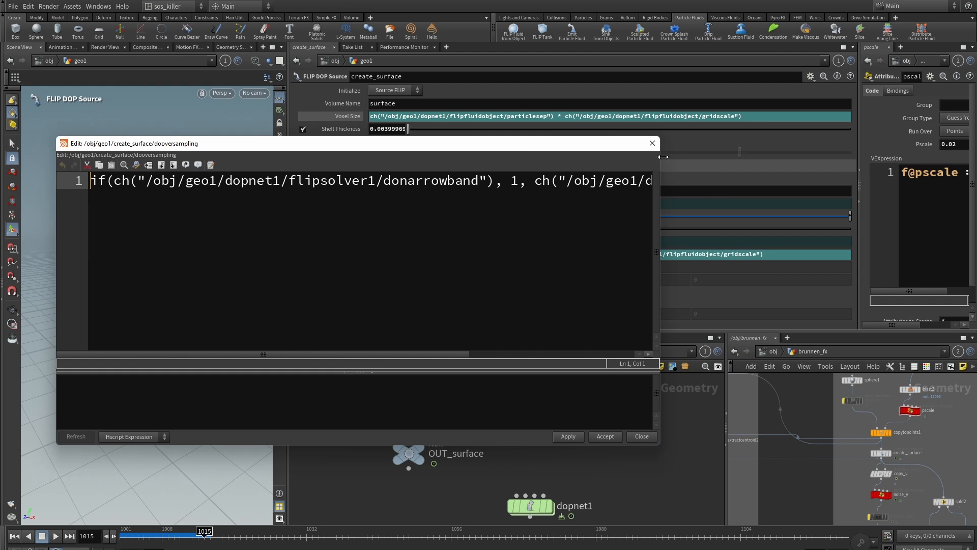
left_click_drag(663, 157, 929, 164)
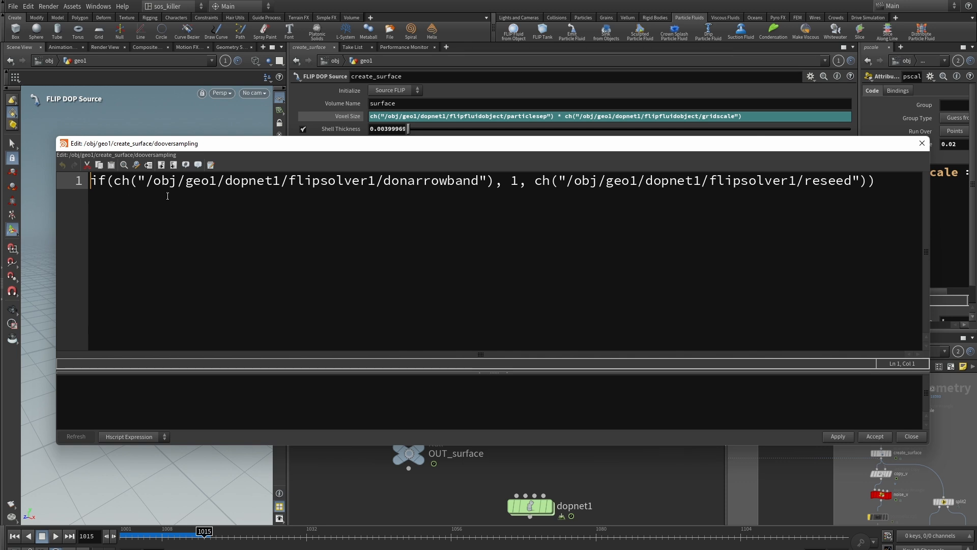
Step: Examine the donarrowband condition, the 1 and the reseed reference in create_surface's Oversampling expression, and close the expression editor
left_click_drag(386, 179, 490, 186)
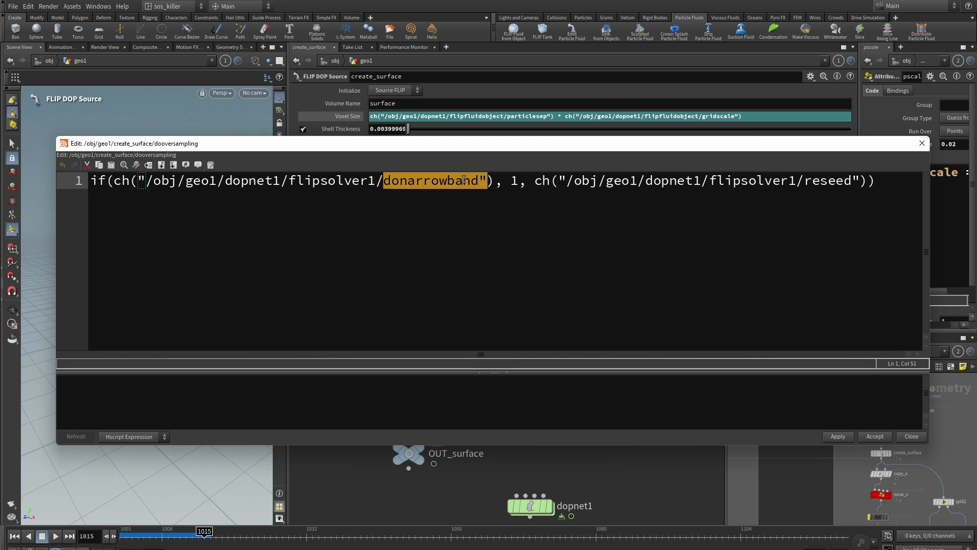
double_click(516, 180)
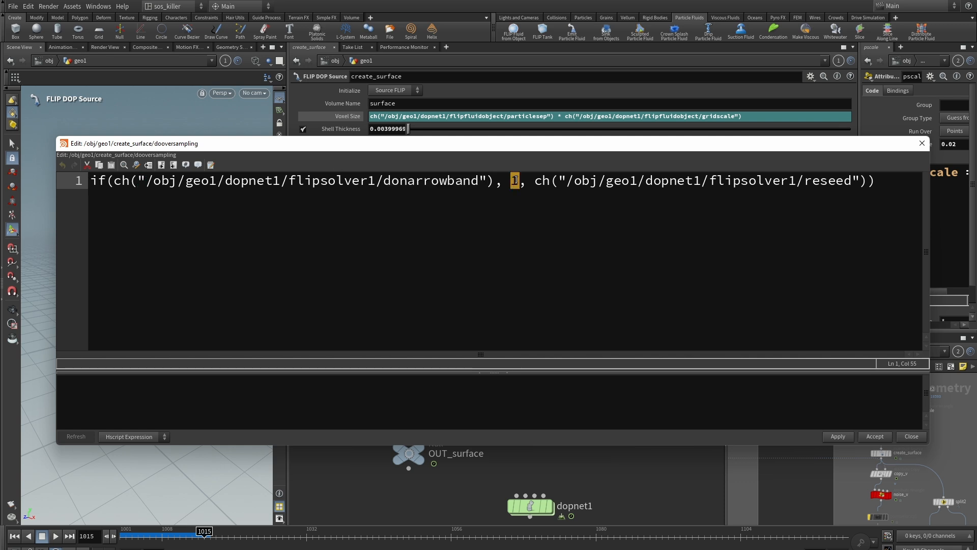
left_click_drag(533, 179, 869, 181)
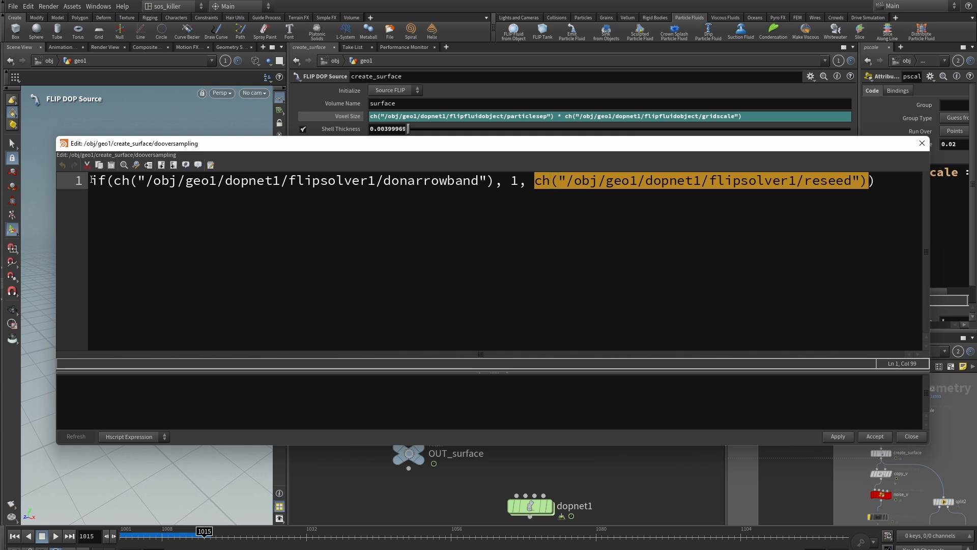
left_click_drag(91, 180, 895, 179)
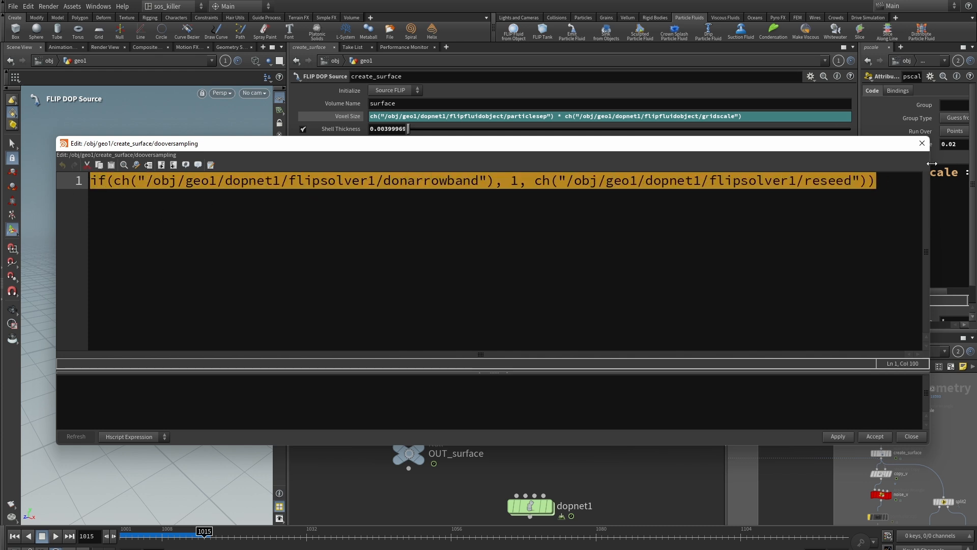
left_click(921, 143)
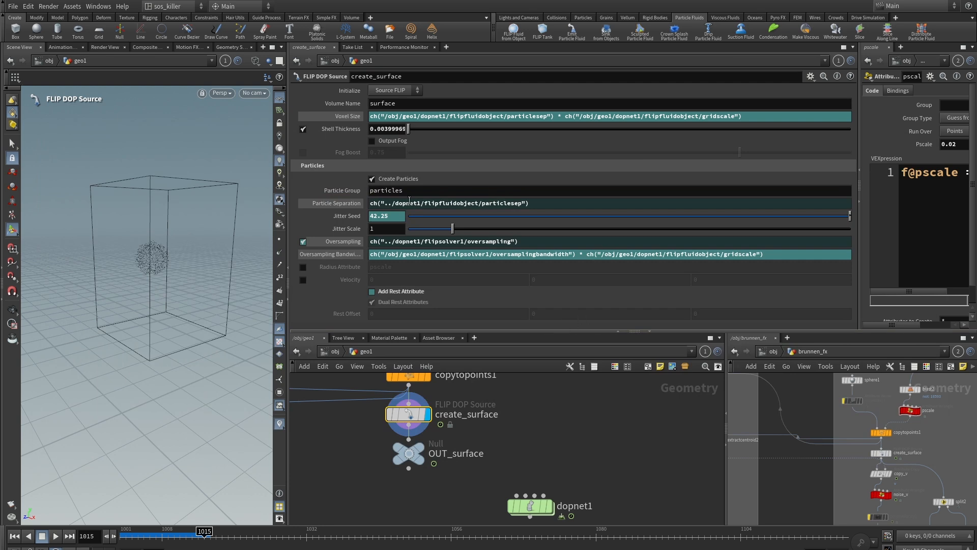
Step: Enlarge the parameter area slightly and check the Add Rest Attribute toggle of create_surface
left_click_drag(554, 331, 554, 341)
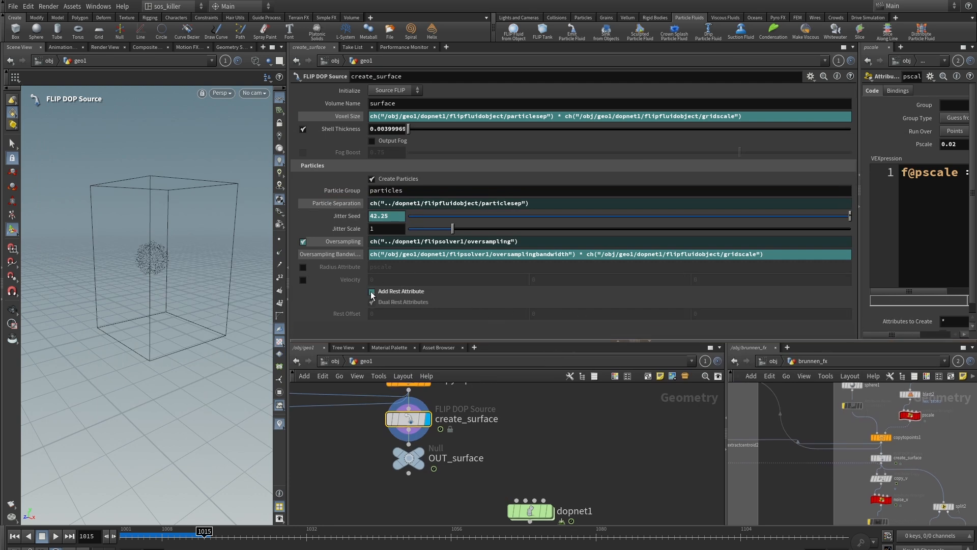
right_click(372, 294)
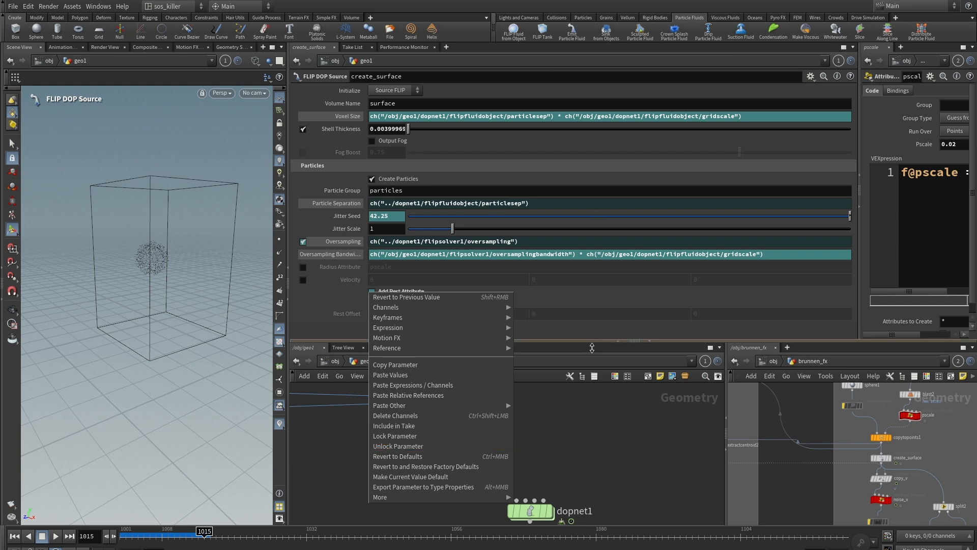
left_click(590, 247)
Step: Enter dopnet1 and play the simulation for some frames to observe the emitted particles
scroll(553, 458, "down", 4)
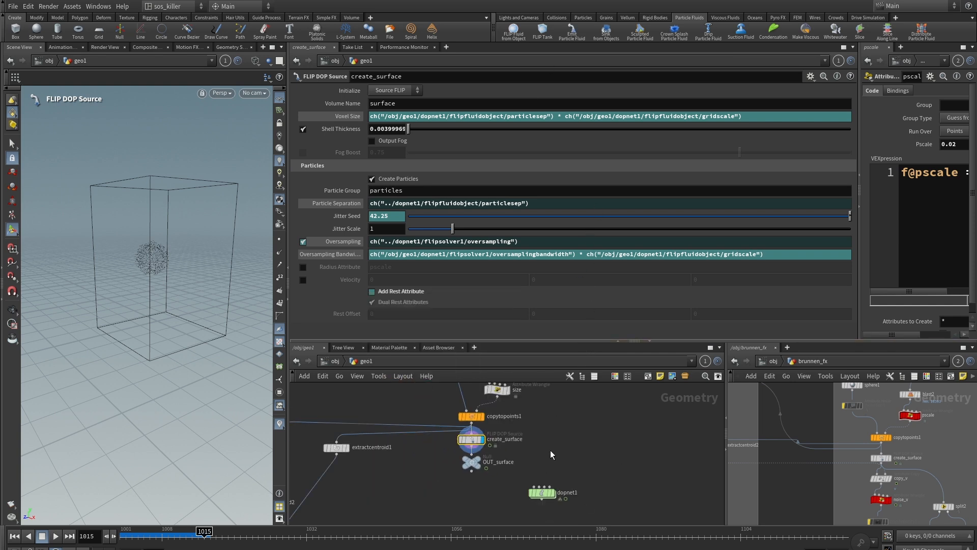
middle_click_drag(565, 449, 560, 429)
scroll(524, 432, "up", 4)
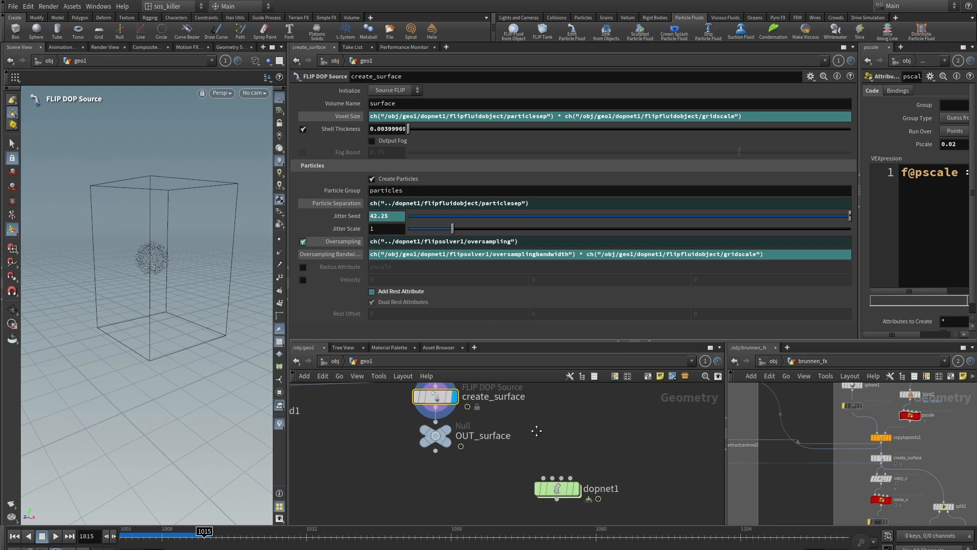
scroll(585, 448, "down", 4)
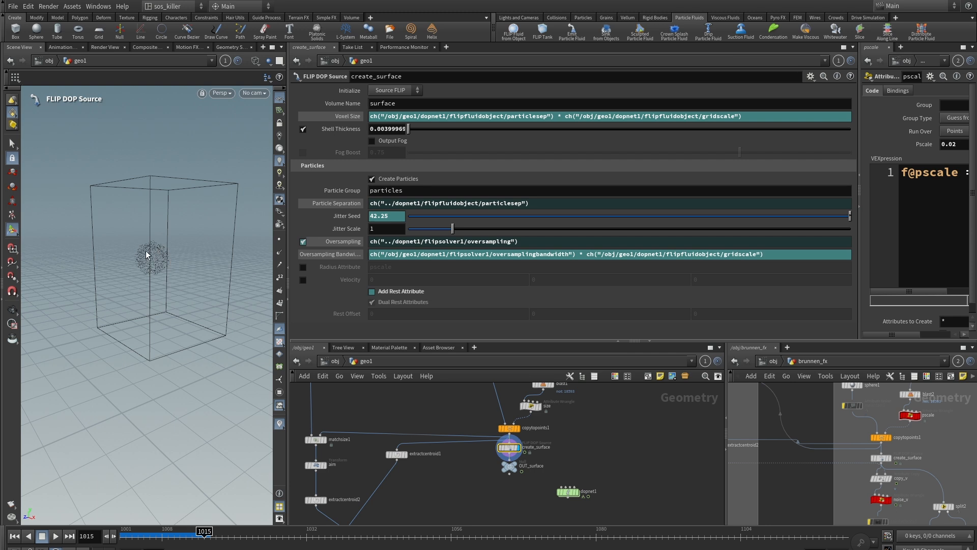
scroll(643, 404, "down", 3)
scroll(605, 405, "up", 2)
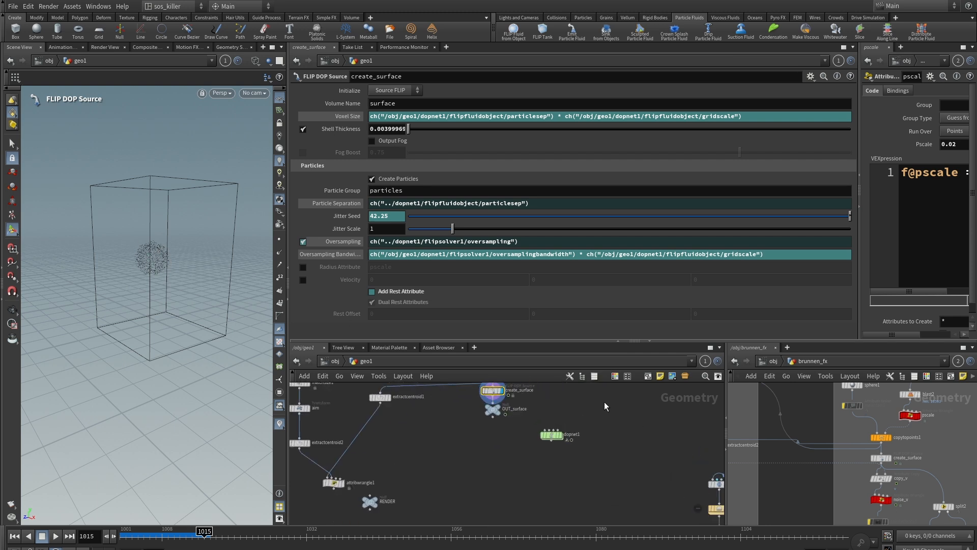
double_click(552, 435)
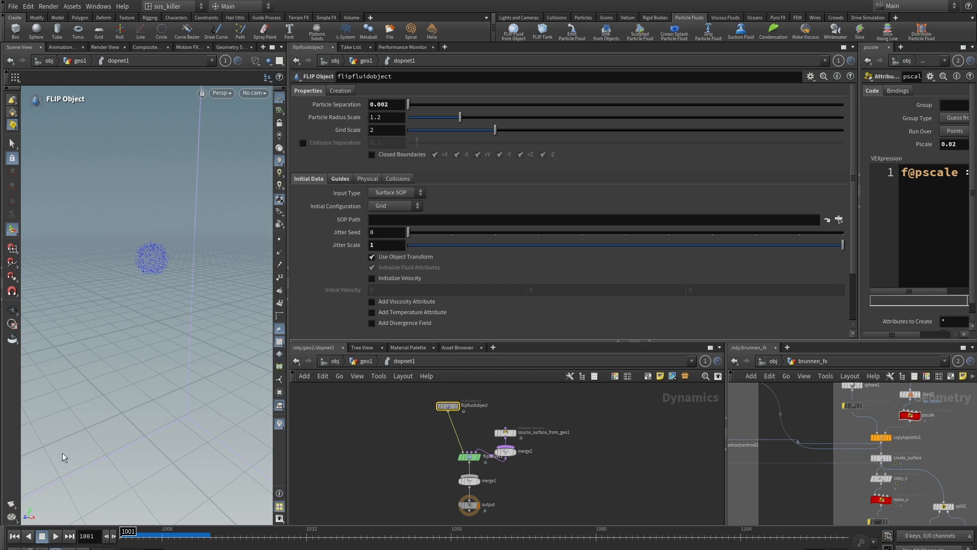
left_click(57, 534)
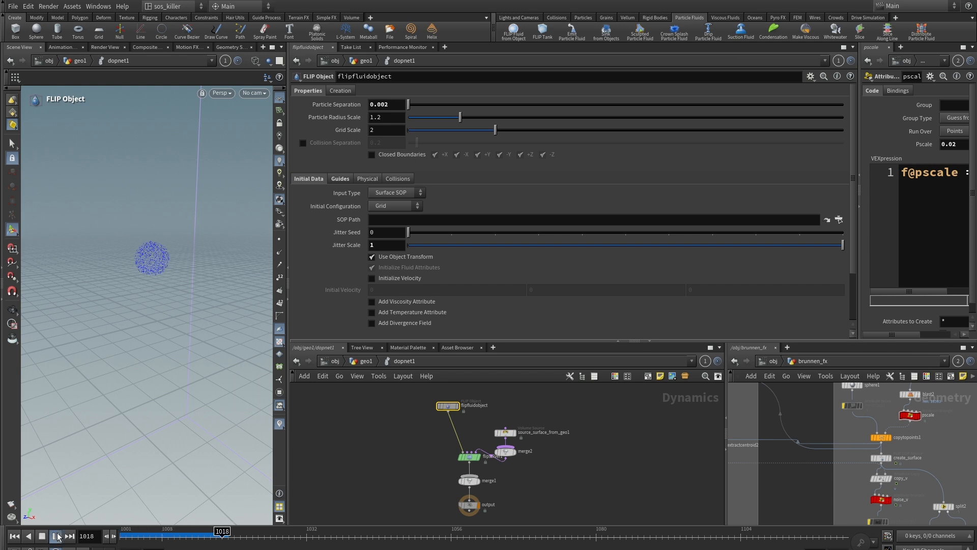
left_click(42, 537)
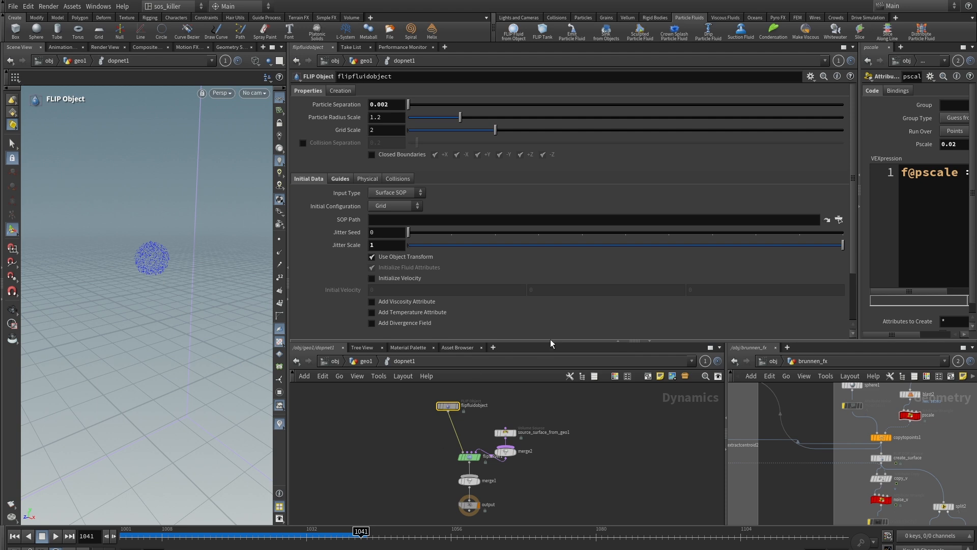
Step: Enlarge the network area and review the node chain of dopnet1 from flipfluidobject to output
left_click_drag(563, 340, 559, 230)
middle_click_drag(542, 431, 554, 398)
scroll(504, 410, "up", 3)
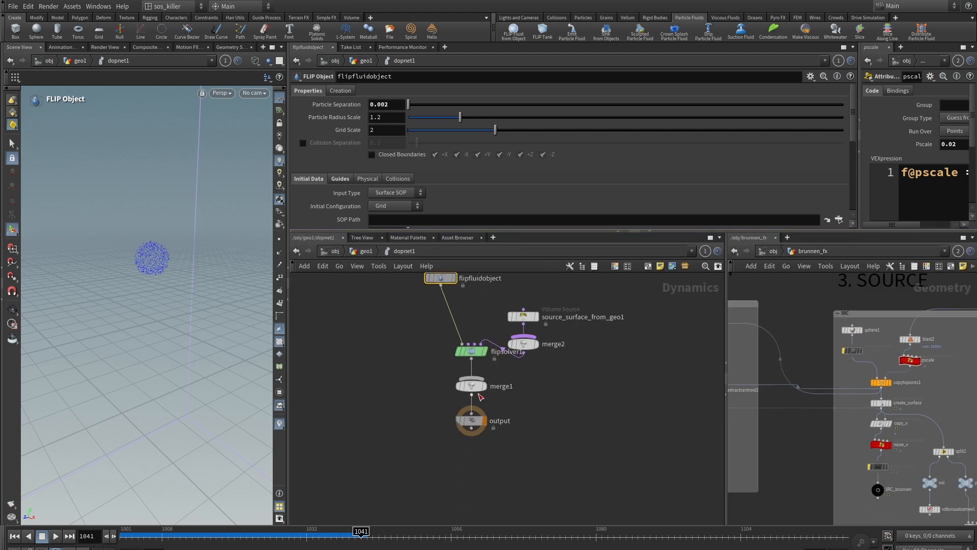
mouse_move(478, 397)
scroll(402, 361, "down", 1)
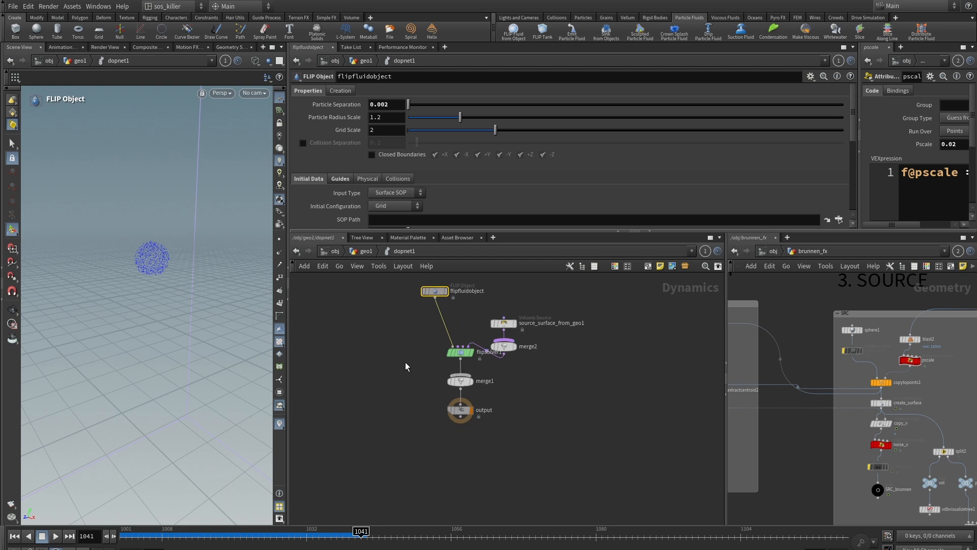
middle_click_drag(408, 330, 434, 367)
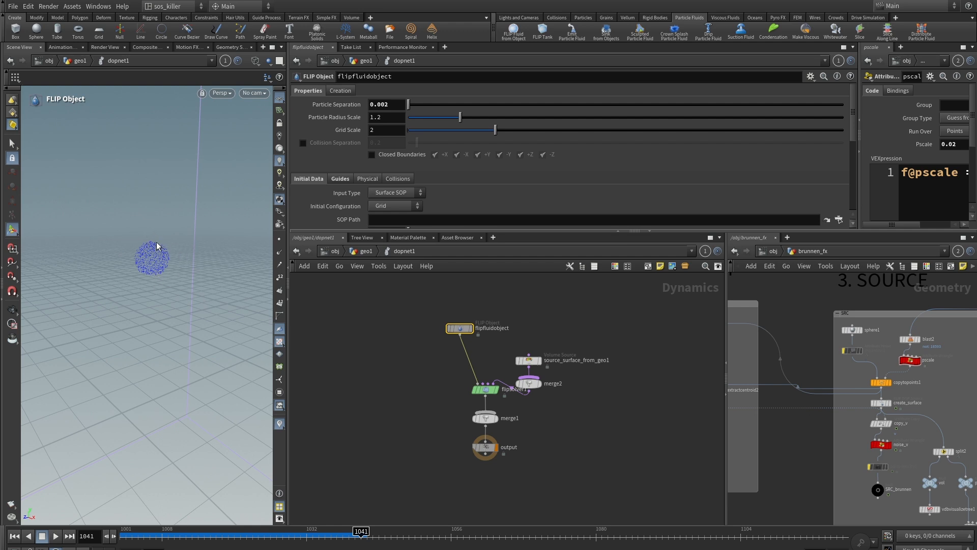
Step: Return to geo1 and move the OUT_surface null further below create_surface
key("u")
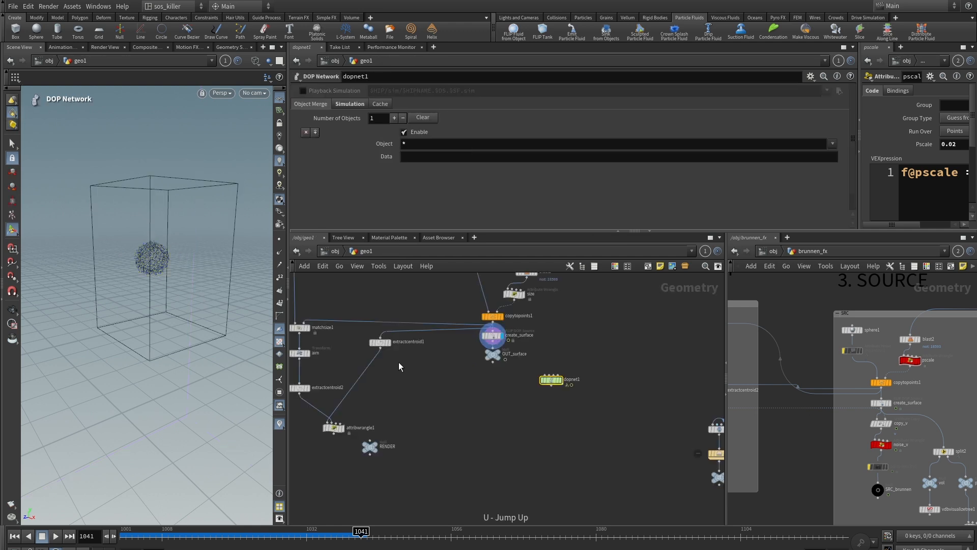
mouse_move(479, 364)
left_mouse_down()
mouse_move(482, 408)
mouse_move(482, 379)
left_mouse_up()
scroll(493, 361, "up", 2)
middle_click_drag(530, 349, 602, 288)
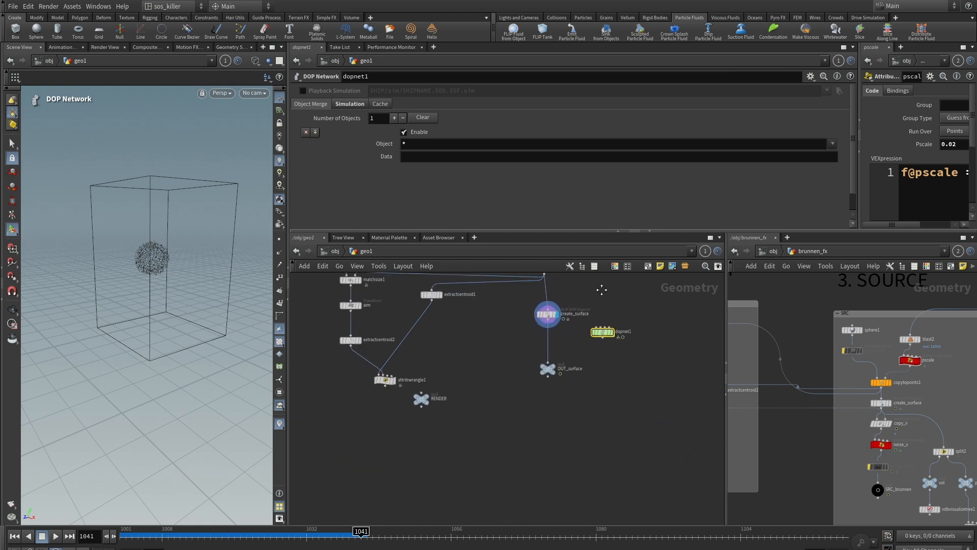
scroll(481, 353, "up", 2)
Step: Display attribwrangle1 to view its velocity vector, and switch the display back to create_surface and select it
left_click(359, 392)
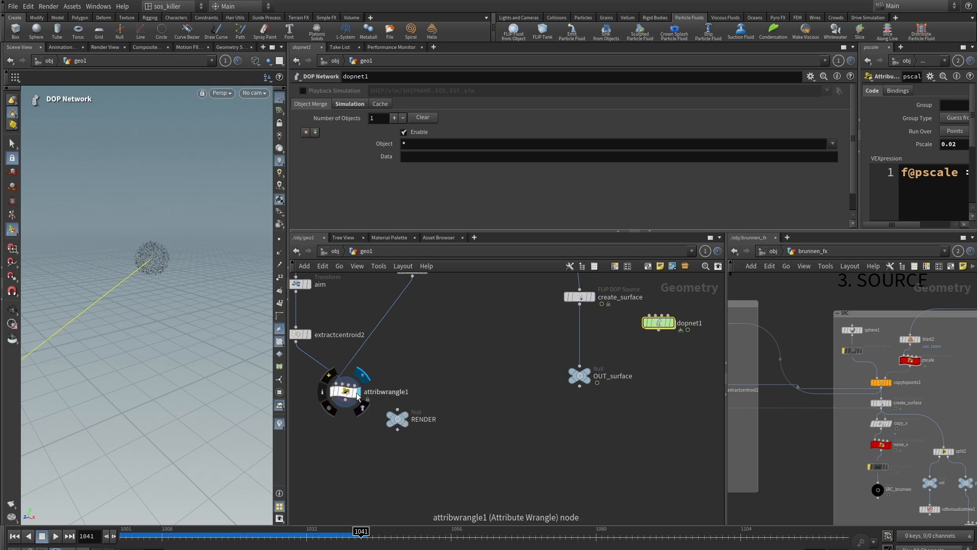
left_click(593, 297)
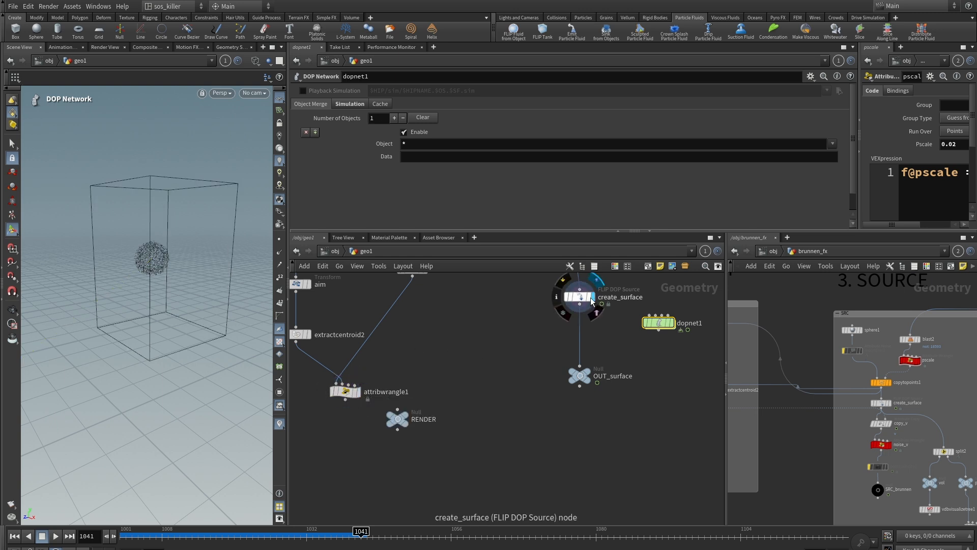
left_click(577, 297)
scroll(540, 340, "down", 3)
scroll(572, 379, "up", 2)
middle_click_drag(582, 342, 579, 369)
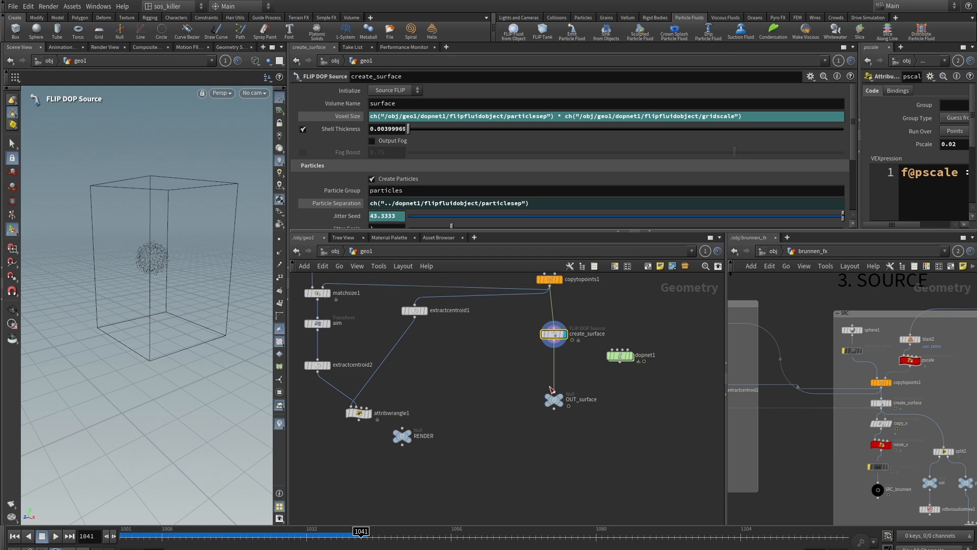
scroll(547, 382, "up", 1)
scroll(491, 360, "down", 1)
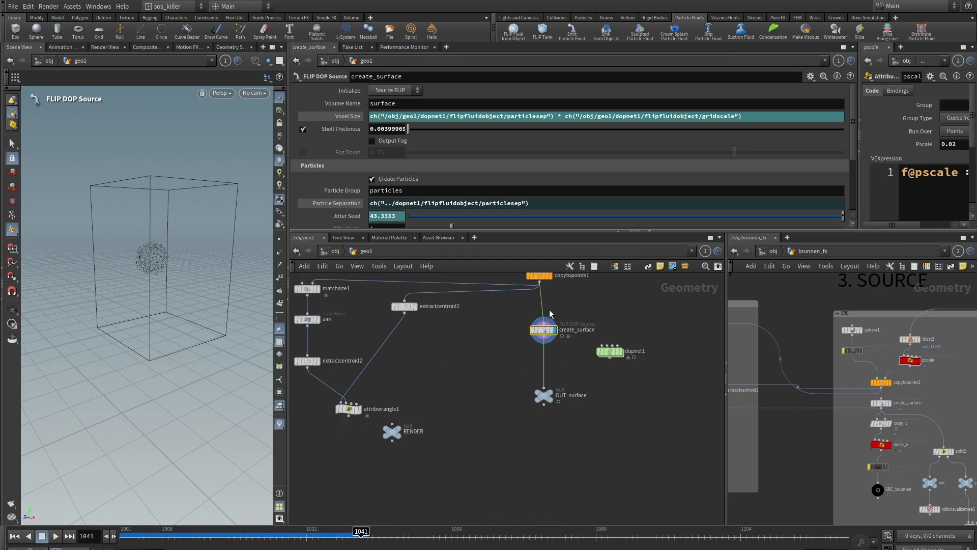
Step: Move OUT_surface lower and place an Attribute Copy node beside the wire coming from create_surface
left_click_drag(543, 395, 545, 438)
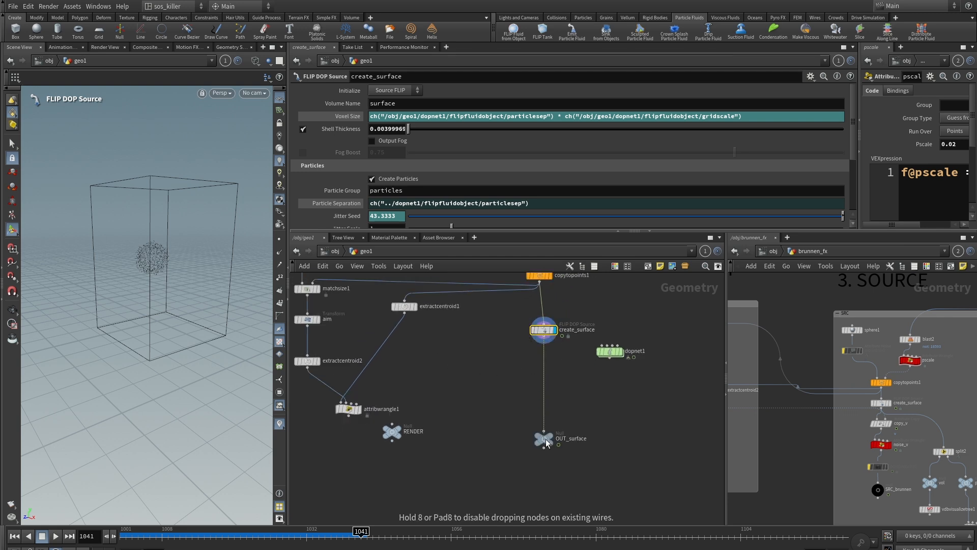
key("Tab")
type("cop")
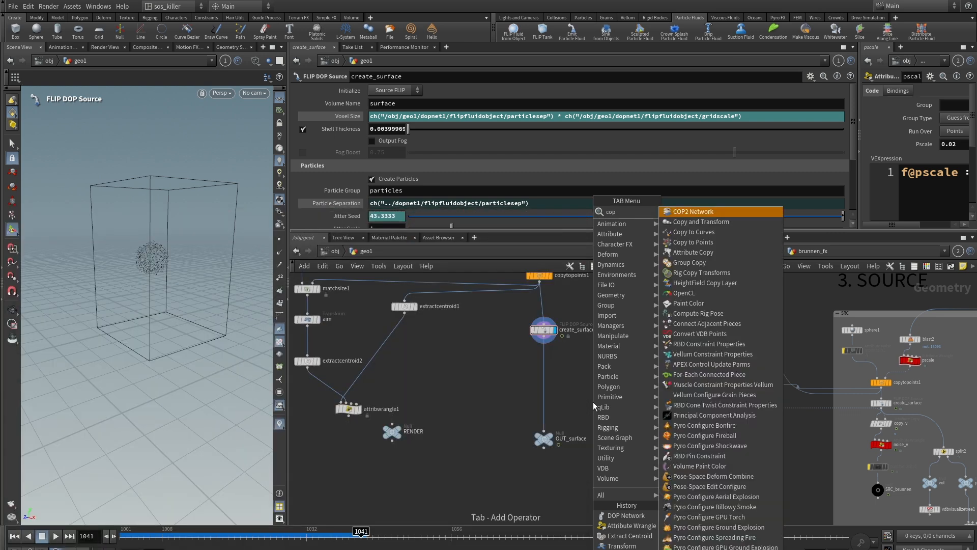
left_click(697, 252)
left_click(503, 401)
Step: Insert the Attribute Copy node between create_surface and OUT_surface, and connect attribwrangle1 to its second input
scroll(510, 377, "up", 3)
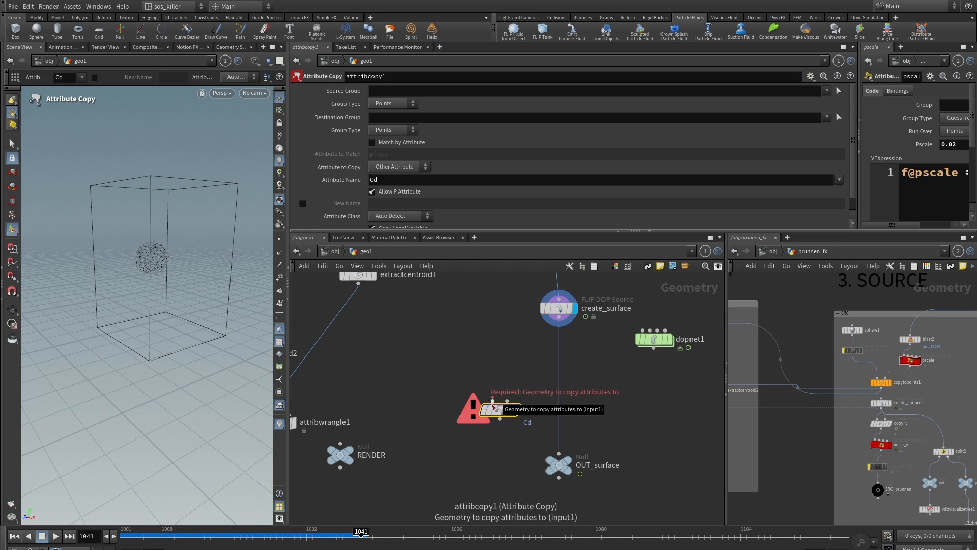
left_click_drag(559, 319, 558, 452)
scroll(373, 367, "down", 5)
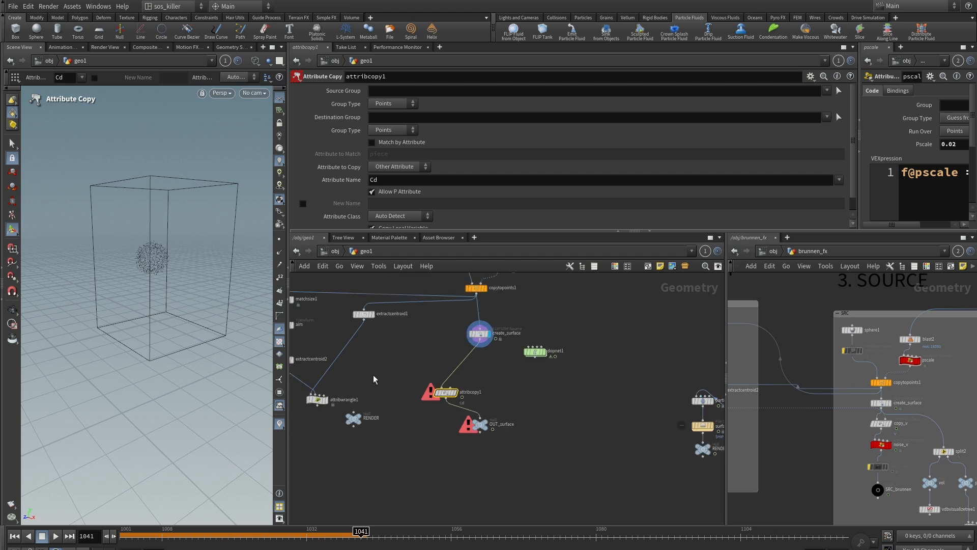
left_click_drag(342, 435, 509, 416)
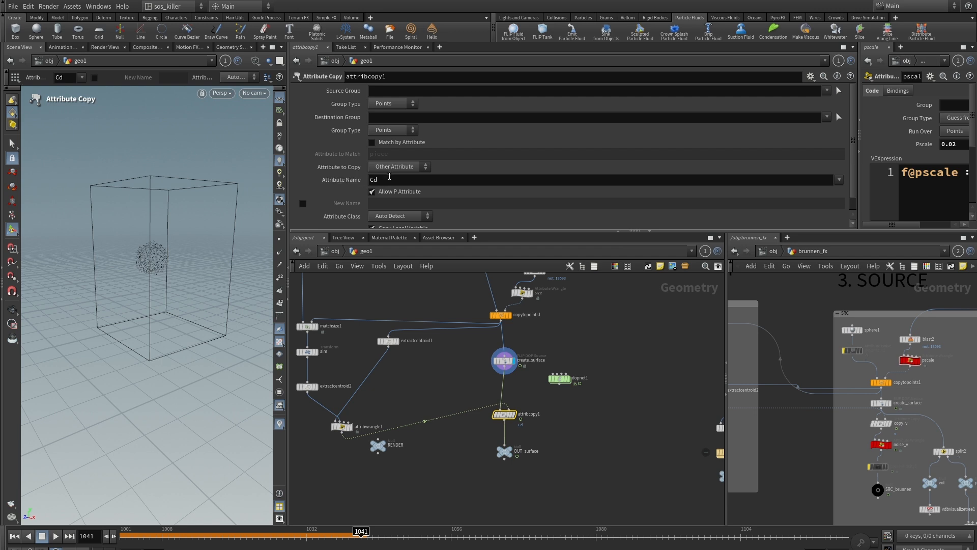
Step: Set the Attribute Copy node's Attribute Name to v and inspect the velocity vectors on the source points
key("BackSpace")
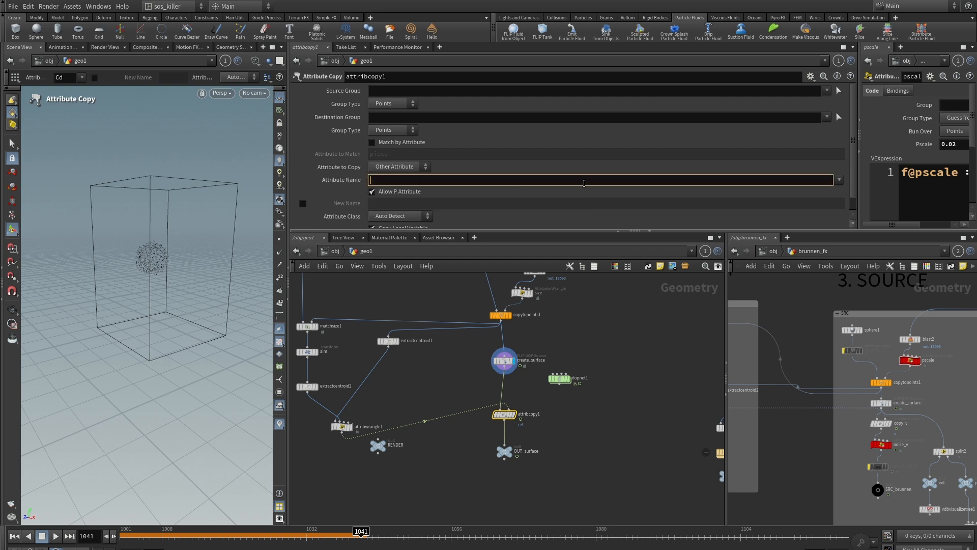
type("v")
key("Return")
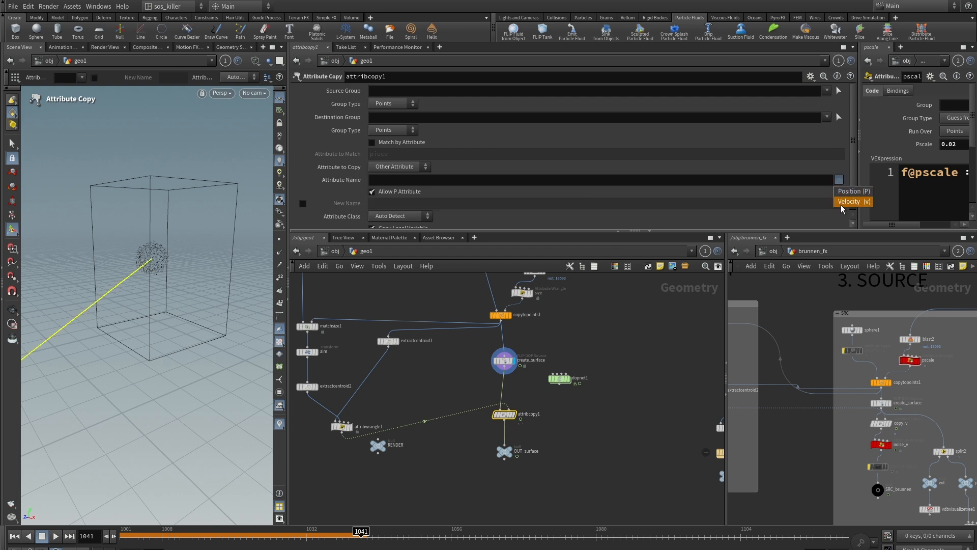
right_click_drag(207, 217, 67, 226, "alt")
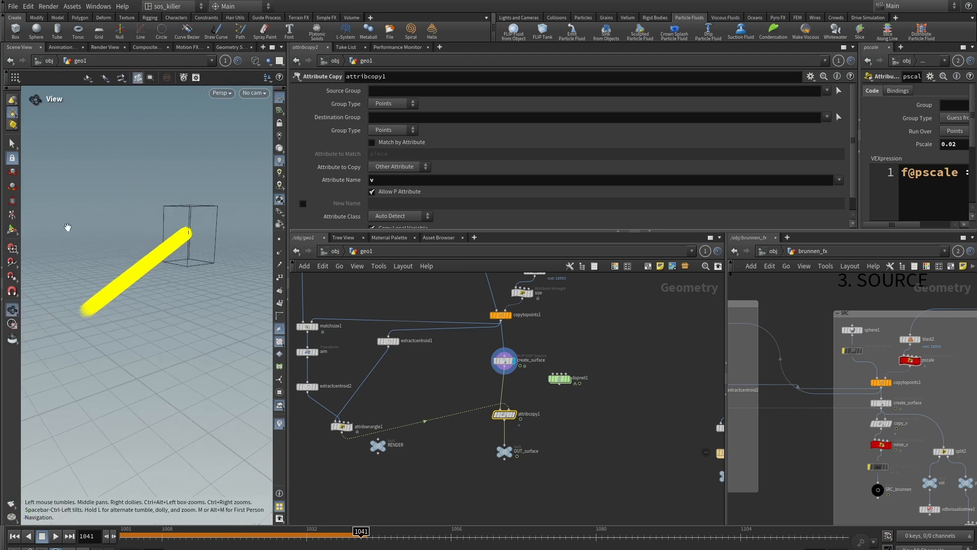
mouse_move(144, 266)
left_mouse_down("alt")
mouse_move(137, 285)
mouse_move(142, 257)
left_mouse_up("alt")
key("Return")
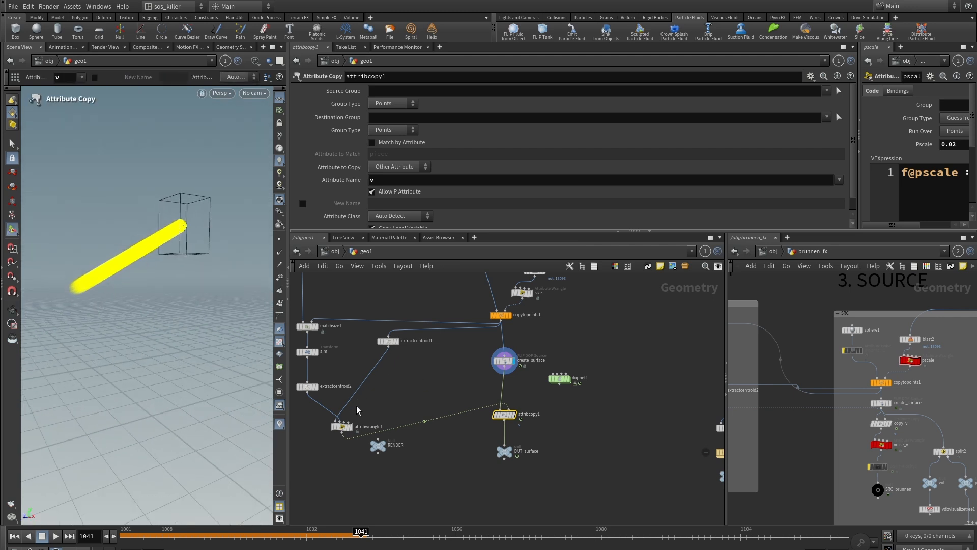
Step: Move attribwrangle1 slightly higher in the network and inspect the source's velocity vectors from another angle
left_click_drag(342, 426, 356, 402)
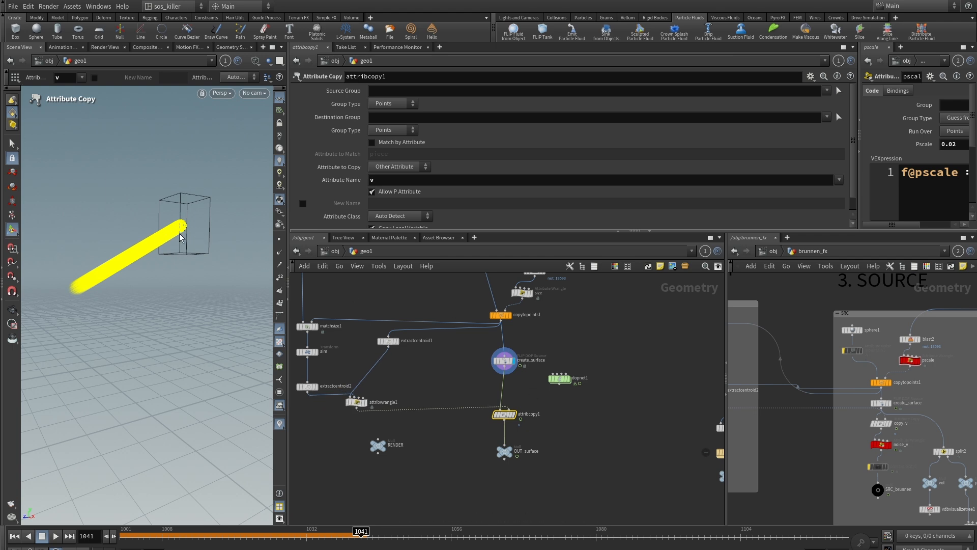
left_click_drag(152, 268, 190, 232, "alt")
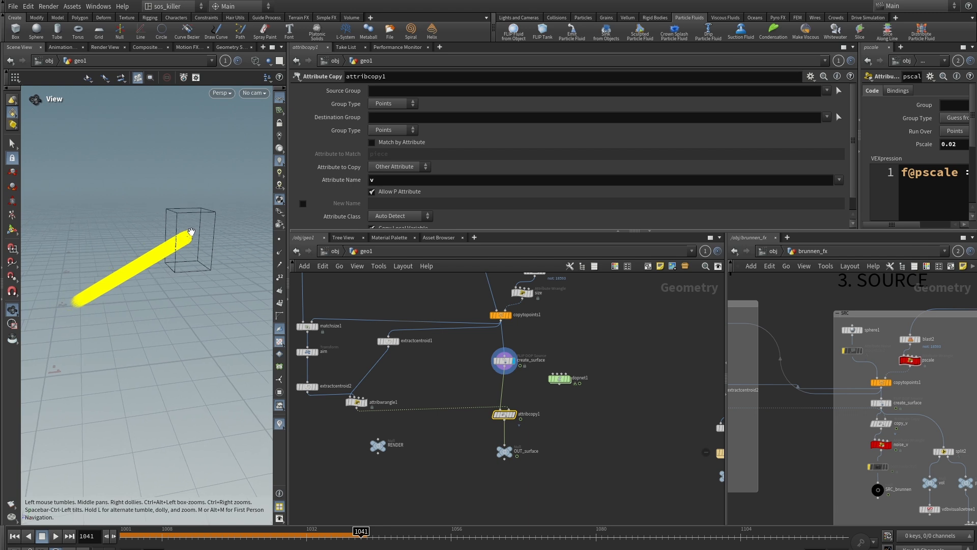
key("Return")
middle_click_drag(557, 465, 567, 384)
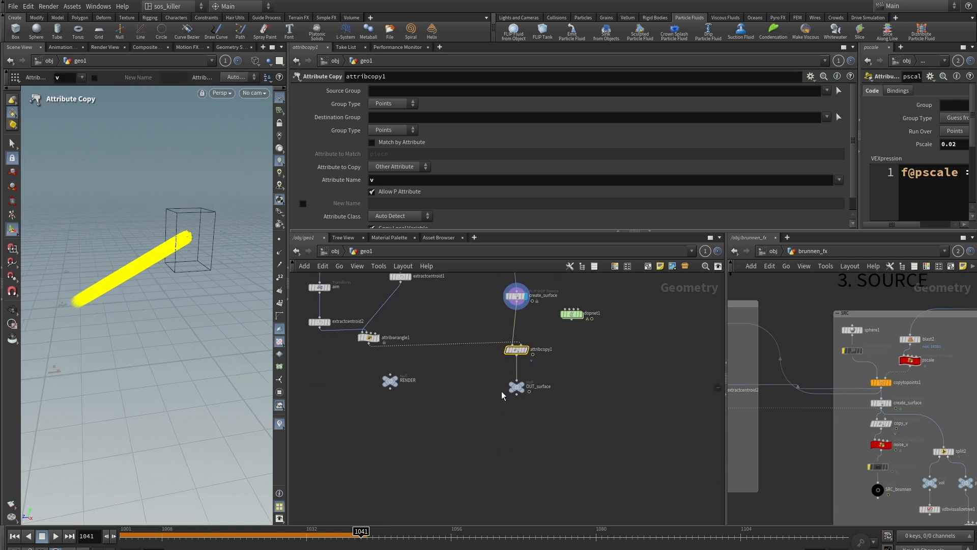
Step: Lower OUT_surface, insert an Attribute Wrangle node between attribcopy1 and OUT_surface, and place the cursor in its VEXpression
left_click_drag(517, 387, 519, 426)
scroll(543, 392, "up", 5)
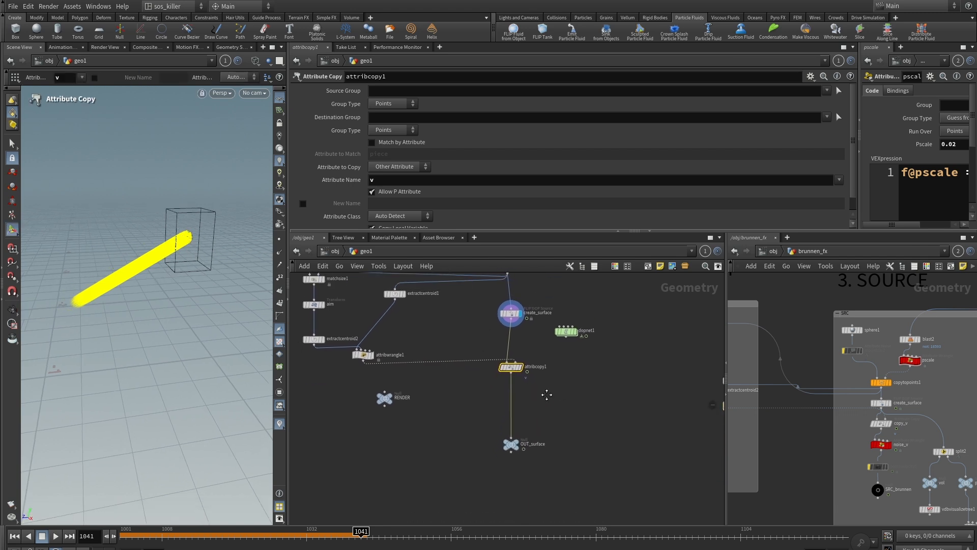
key("Tab")
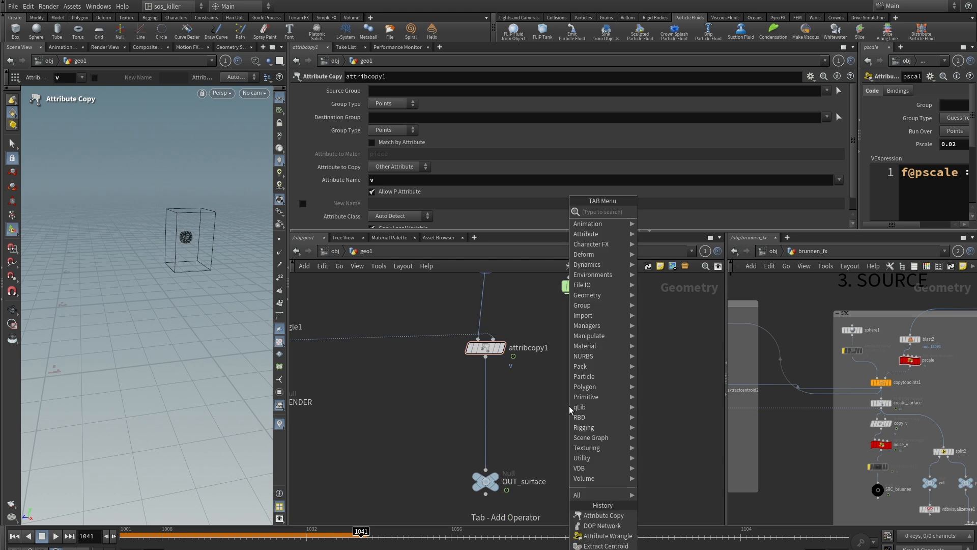
type("wra")
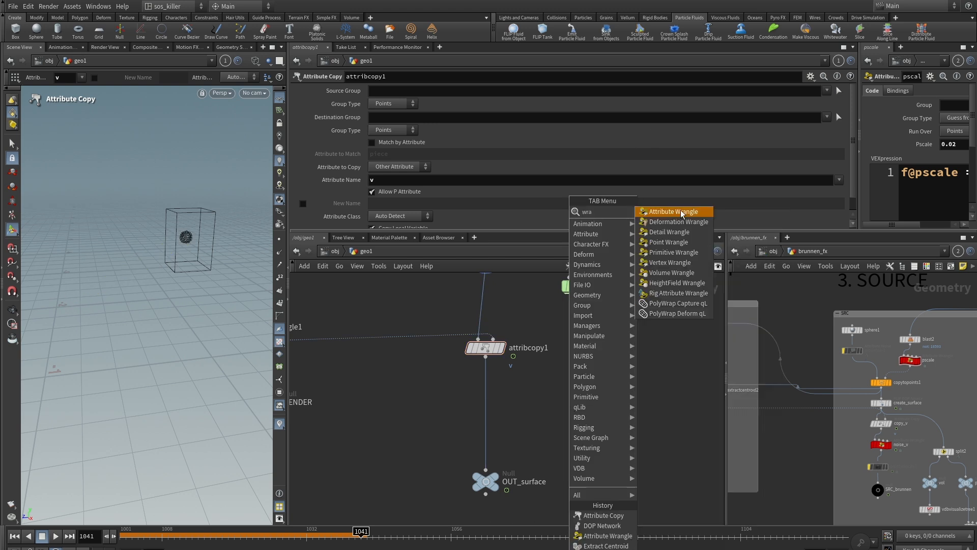
left_click(681, 212)
left_click(485, 401)
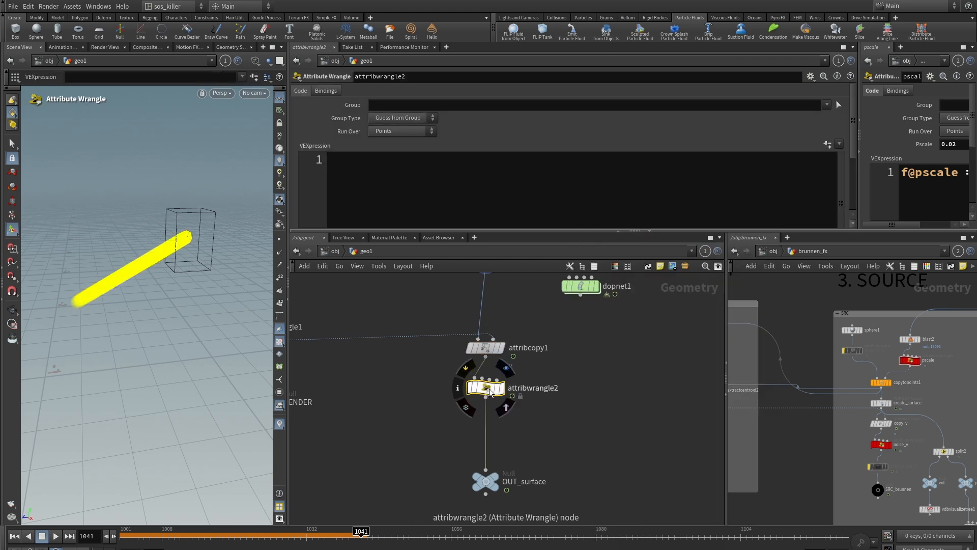
left_click_drag(485, 389, 486, 397)
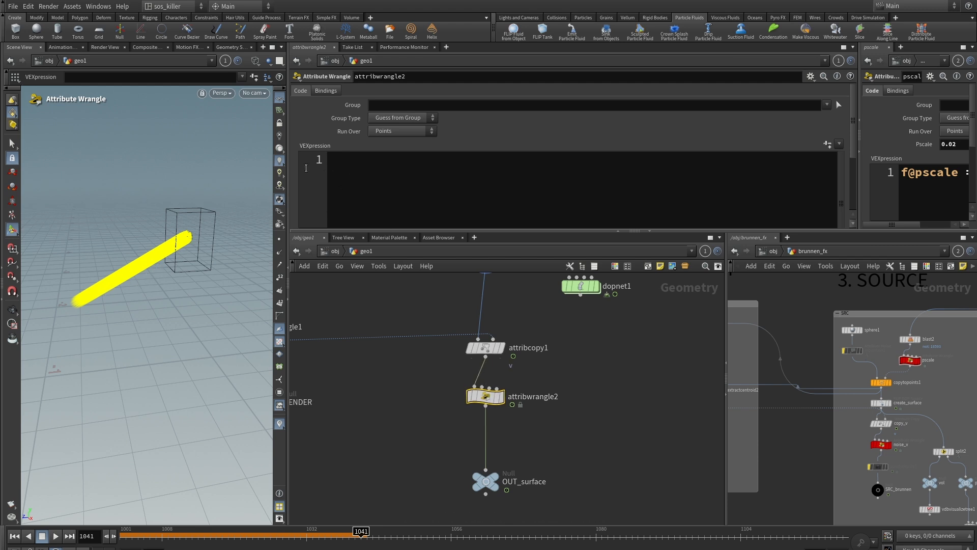
left_click(341, 164)
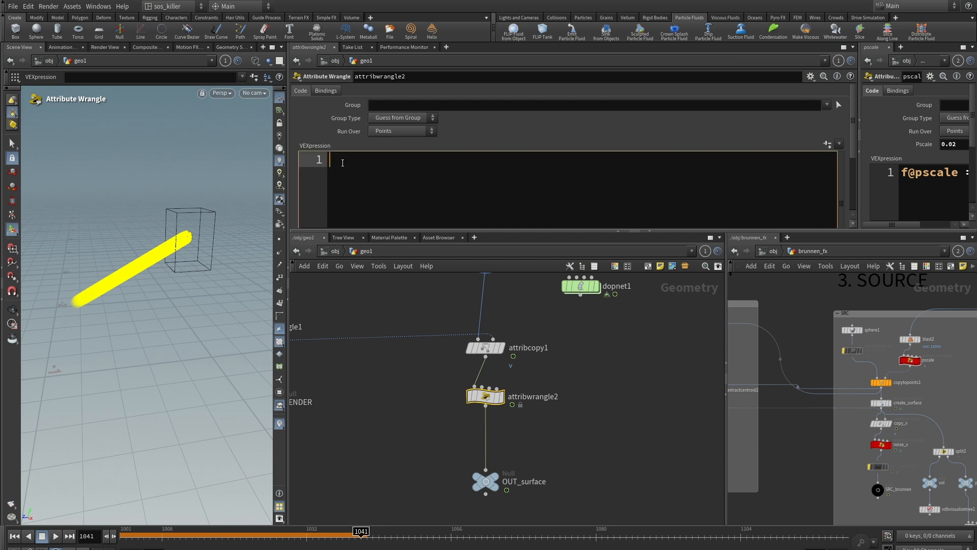
type("float rand -")
key("BackSpace")
key("BackSpace")
type("= ch")
key("BackSpace")
key("BackSpace")
key("BackSpace")
key("BackSpace")
key("BackSpace")
key("BackSpace")
key("BackSpace")
key("BackSpace")
key("BackSpace")
key("BackSpace")
key("BackSpace")
key("BackSpace")
key("BackSpace")
key("BackSpace")
key("BackSpace")
Step: Write the line "float randv = rand(i@ptnum);" in attribwrangle2's VEXpression
type("floa")
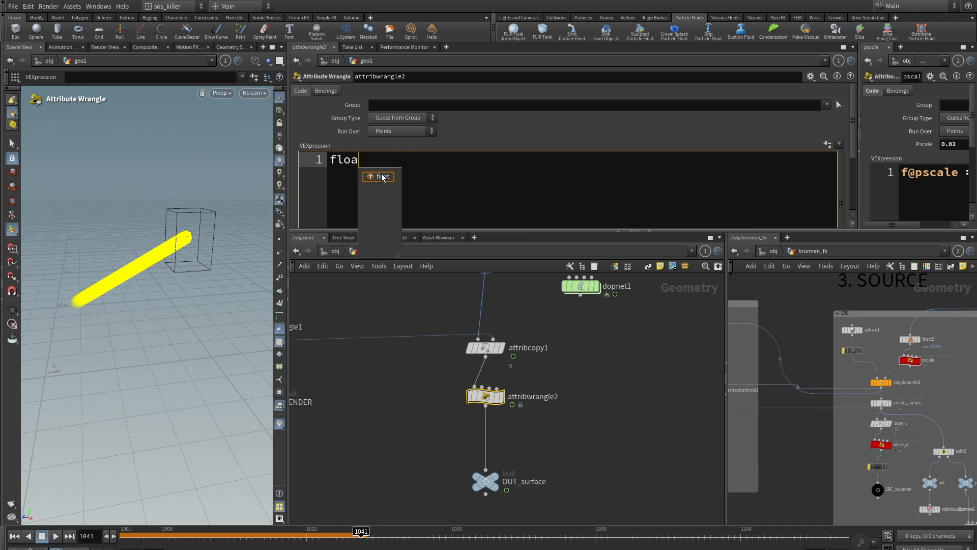
left_click(382, 177)
type("ran")
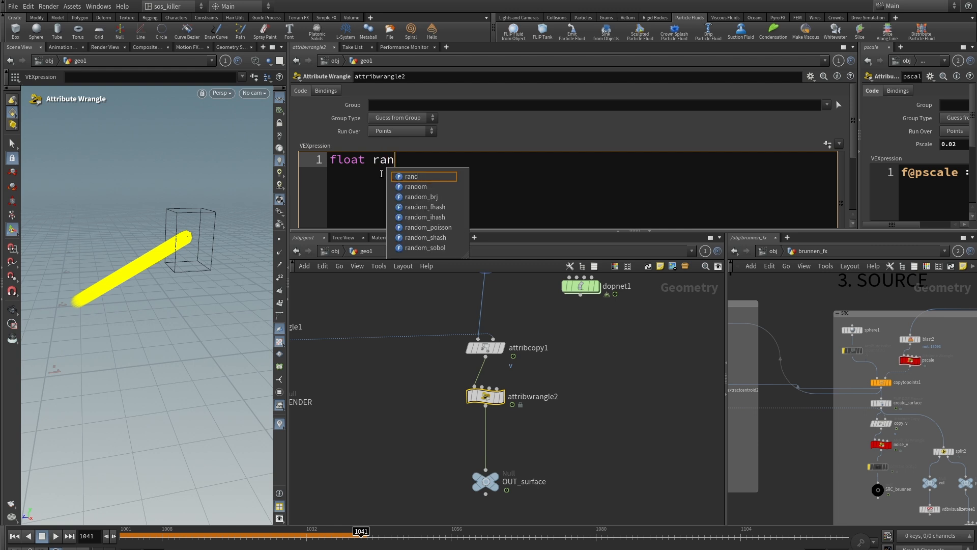
type("dv ")
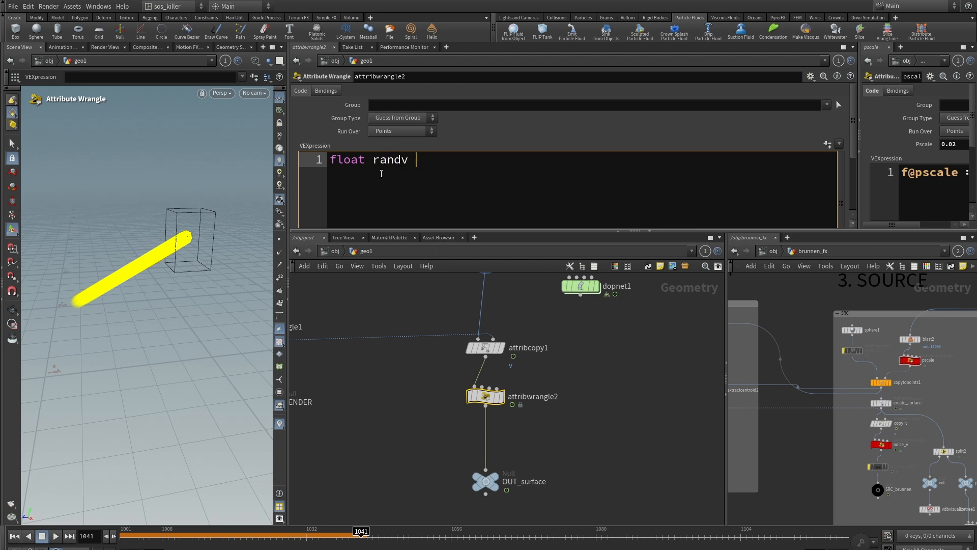
type("= ran")
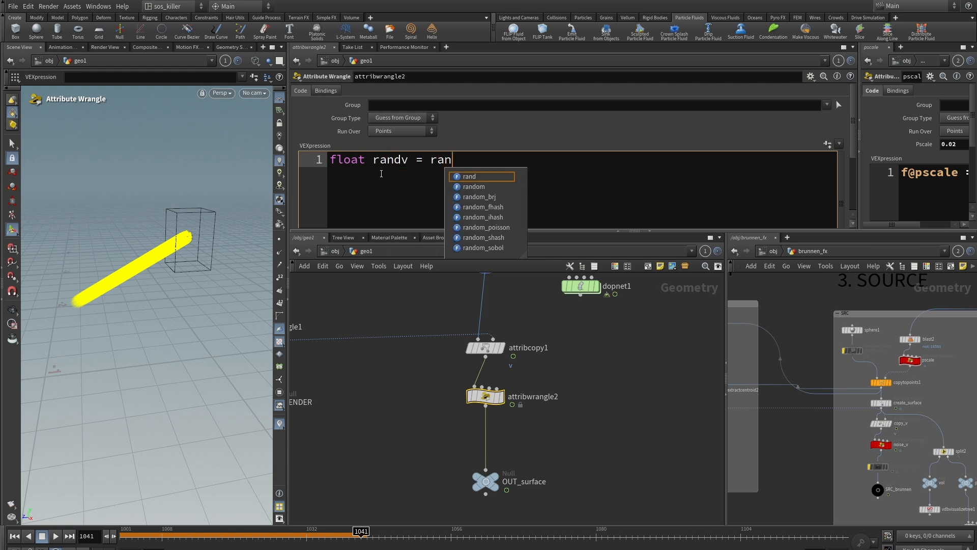
type("d()")
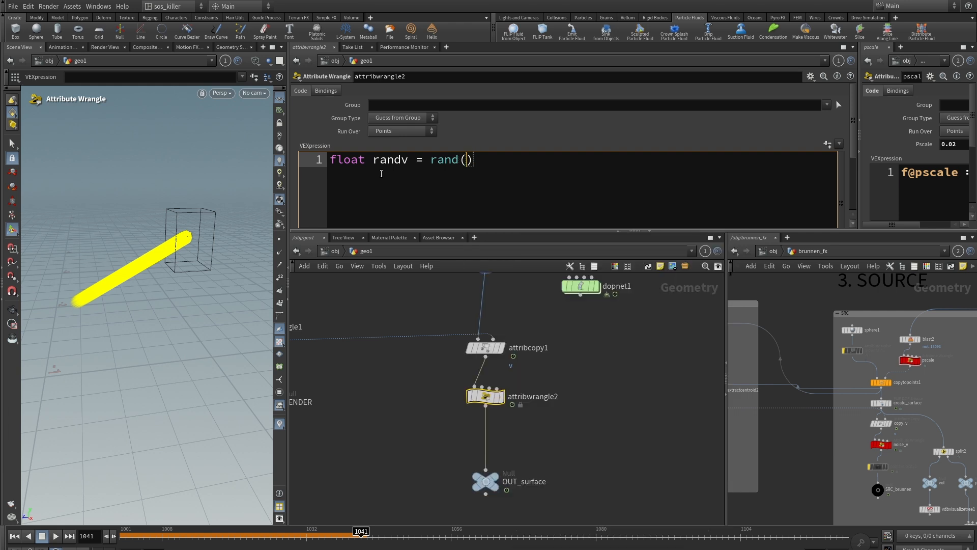
type("i@")
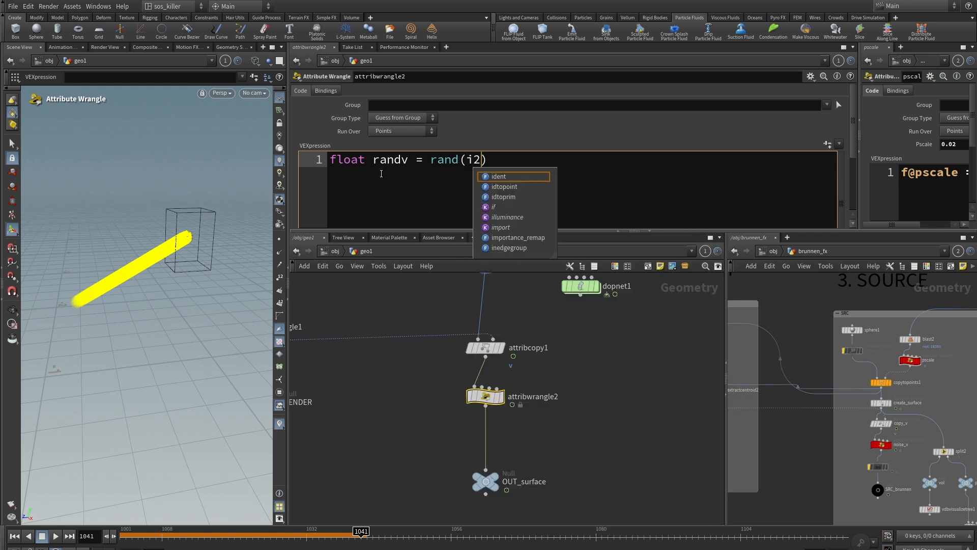
key("BackSpace")
type("@ptnu")
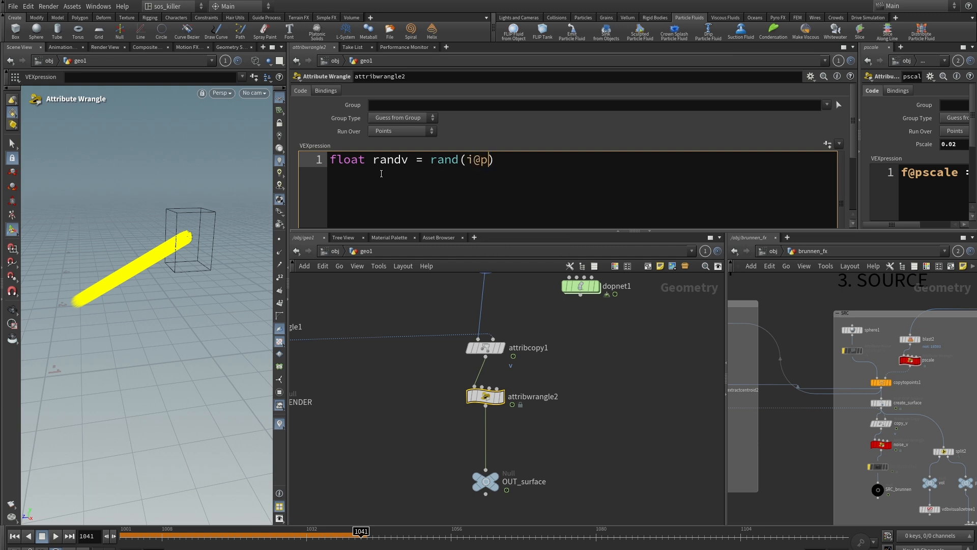
type("m*")
key("BackSpace")
key("Right")
type(";")
Step: Add the line "int seed = chi('seed');" above the randv declaration in the VEXpression
left_click(329, 159)
key("Return")
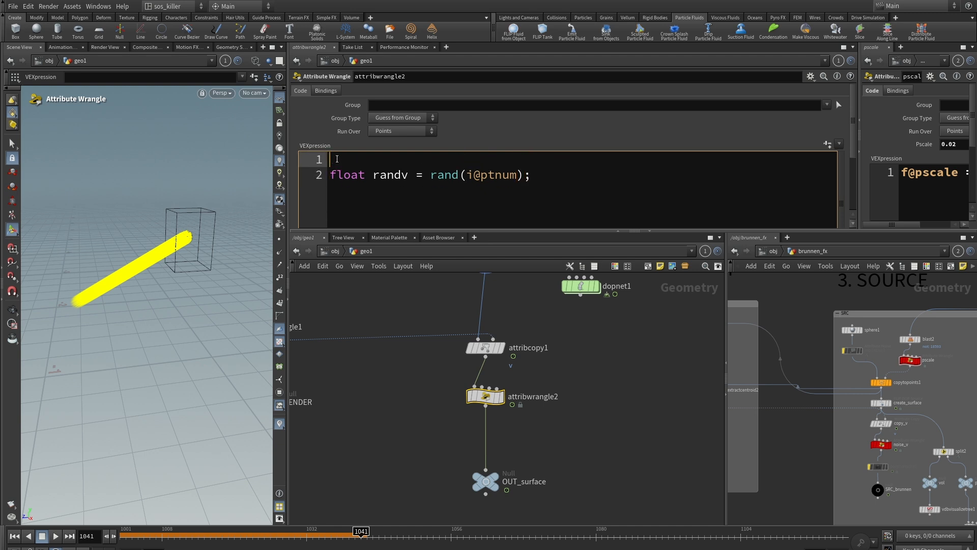
type("int seed = chi")
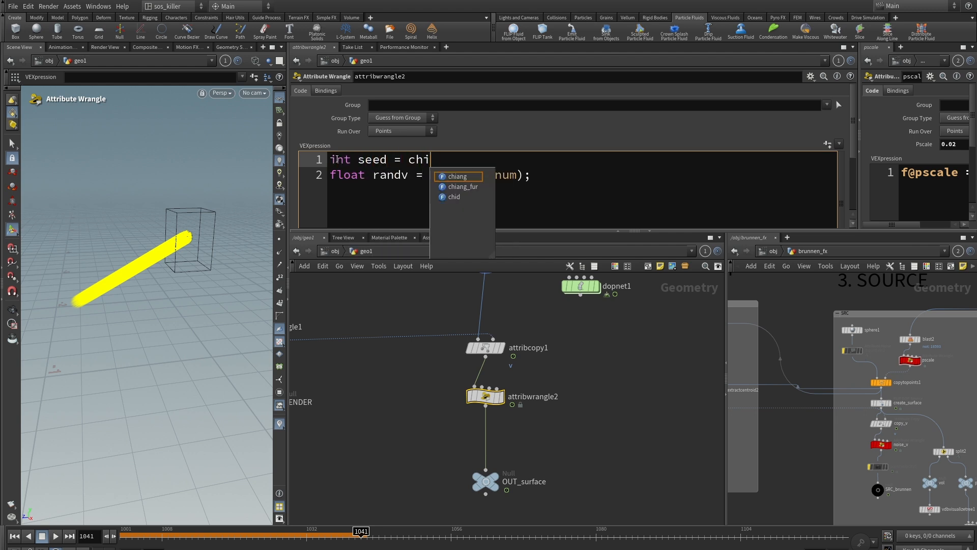
type("()")
key("Left")
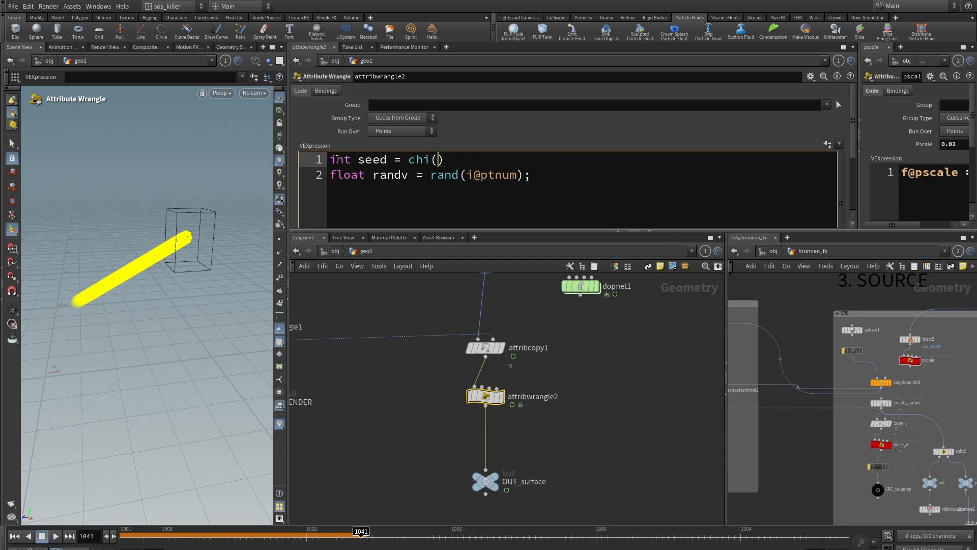
type("'seed';")
key("BackSpace")
key("Right")
type(";")
Step: Multiply i@ptnum by seed inside the rand call and apply the code
left_click(521, 175)
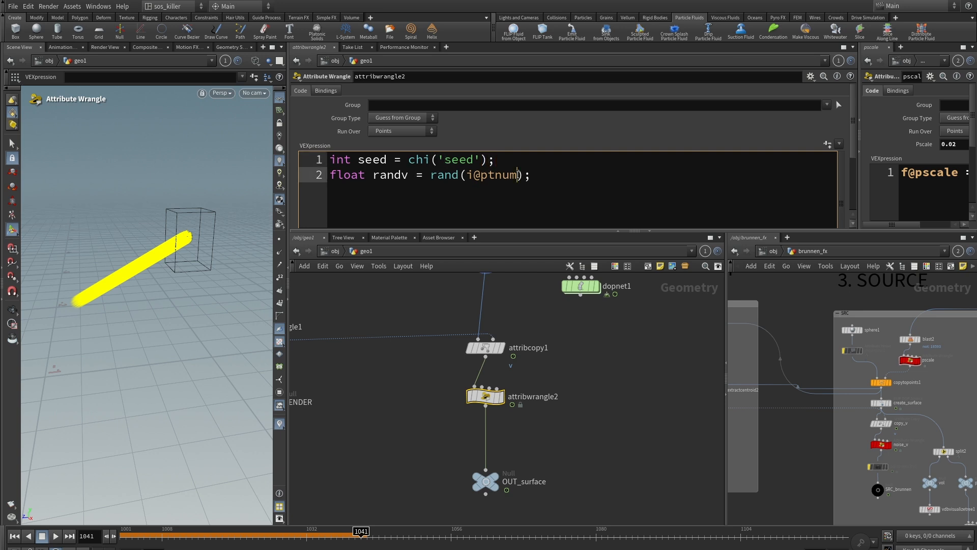
type("*seed")
left_click(626, 406)
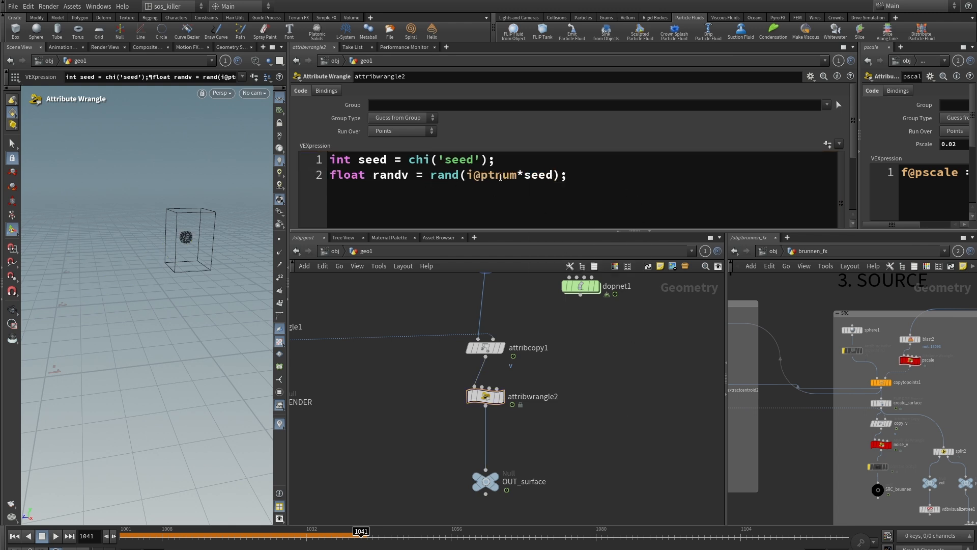
Step: Add a third code line reading "float rampv = chramp('v_ramp', randv);"
left_click(585, 174)
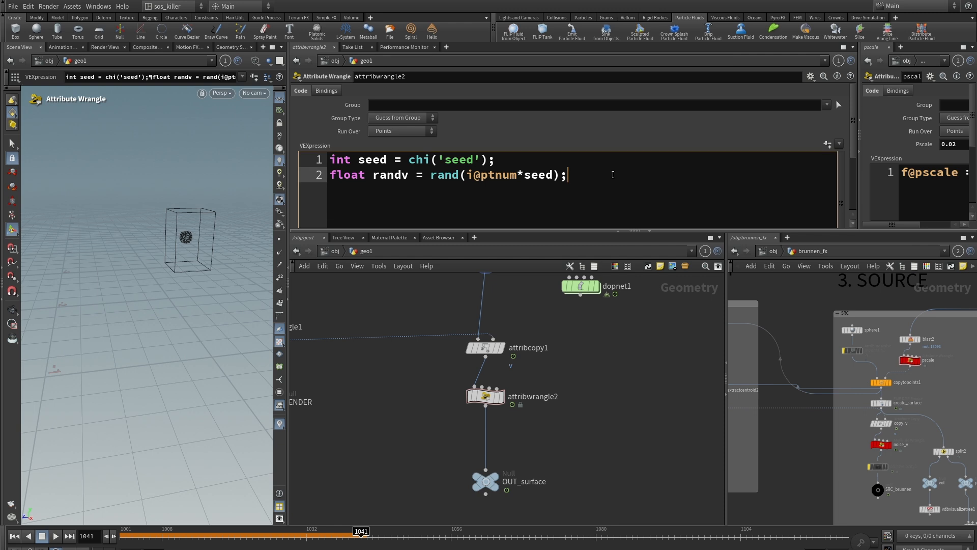
key("Return")
type("float ")
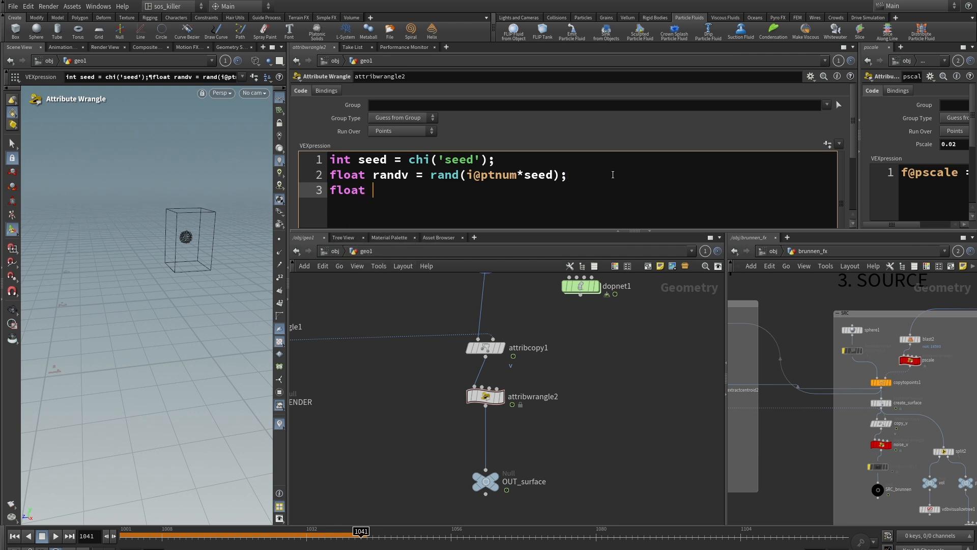
type("ram")
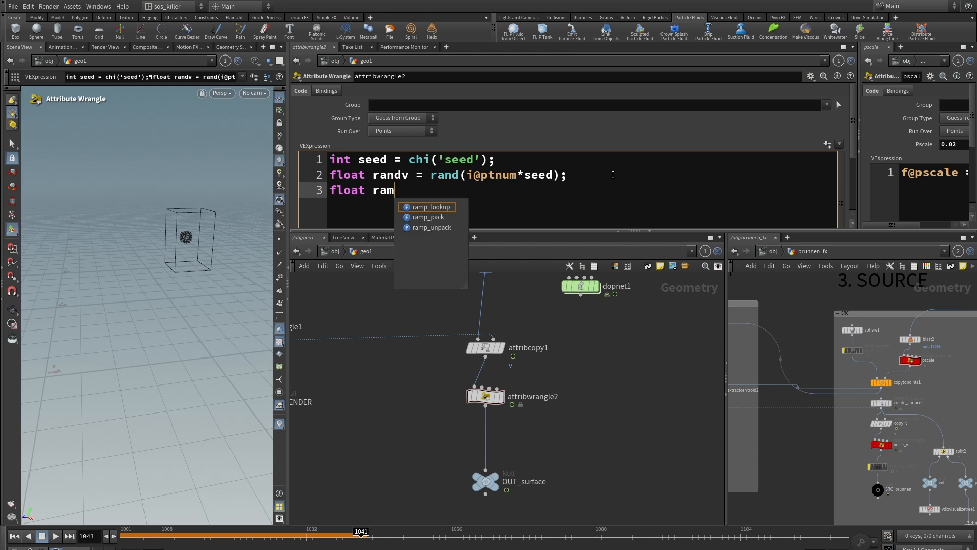
type("pv = ")
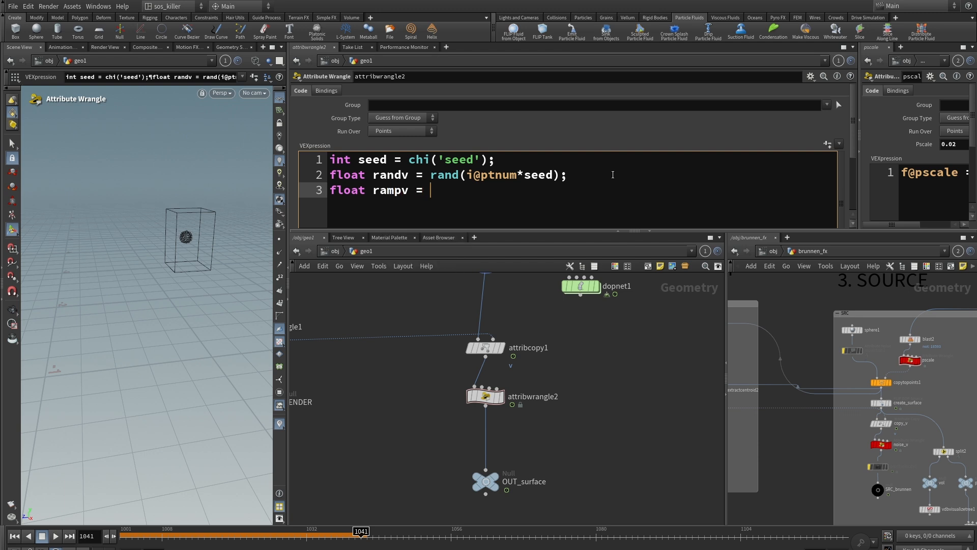
type("ch")
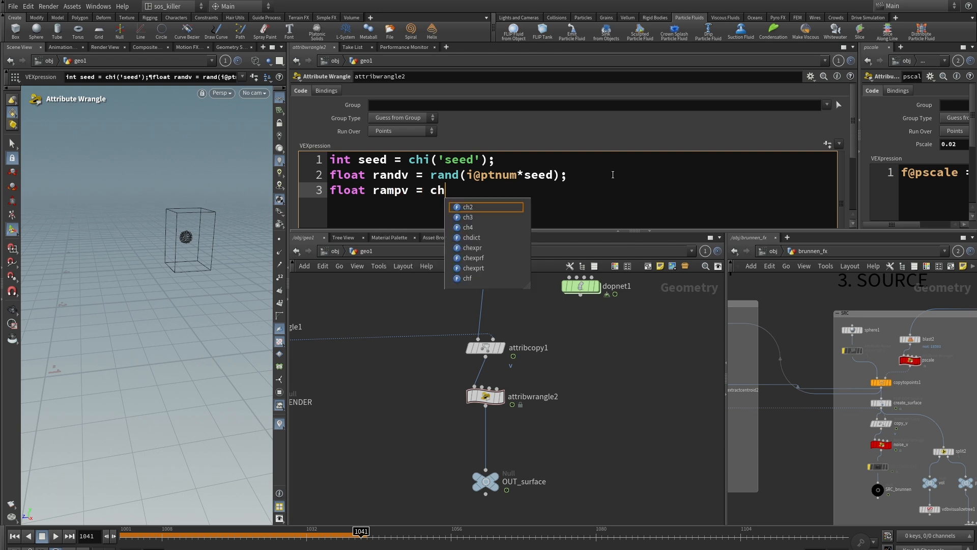
type("ram")
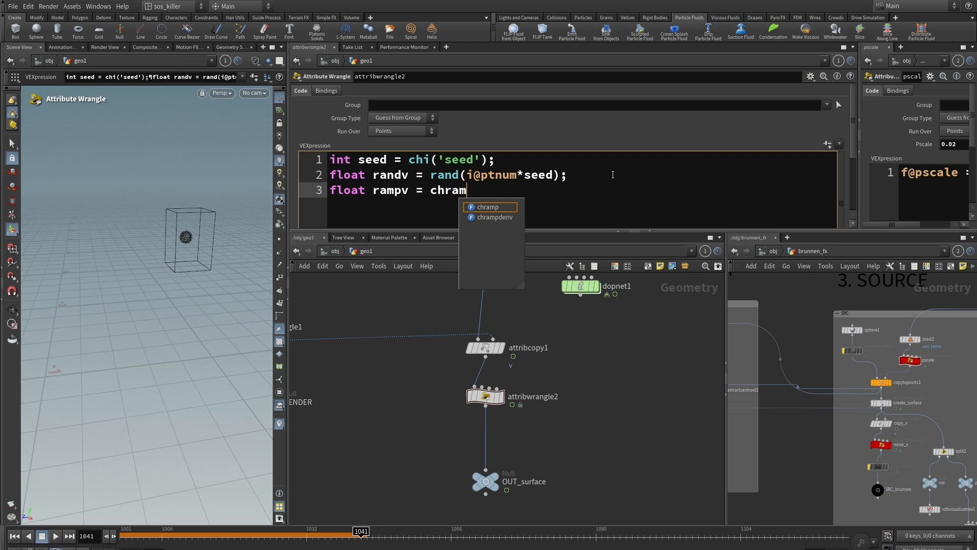
type("p()")
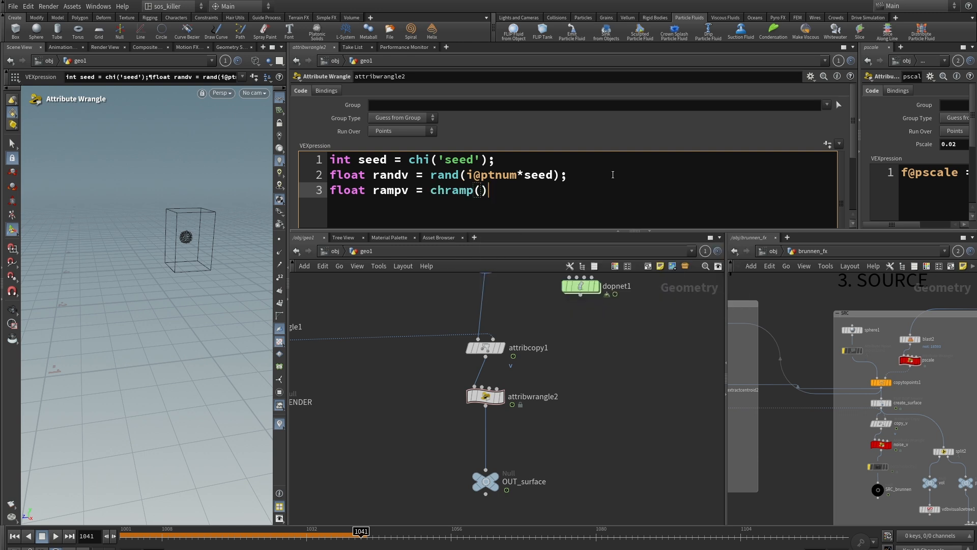
key("Left")
type("''")
key("Left")
type("v_ramp")
key("Right")
type(", randv")
key("Right")
type(";")
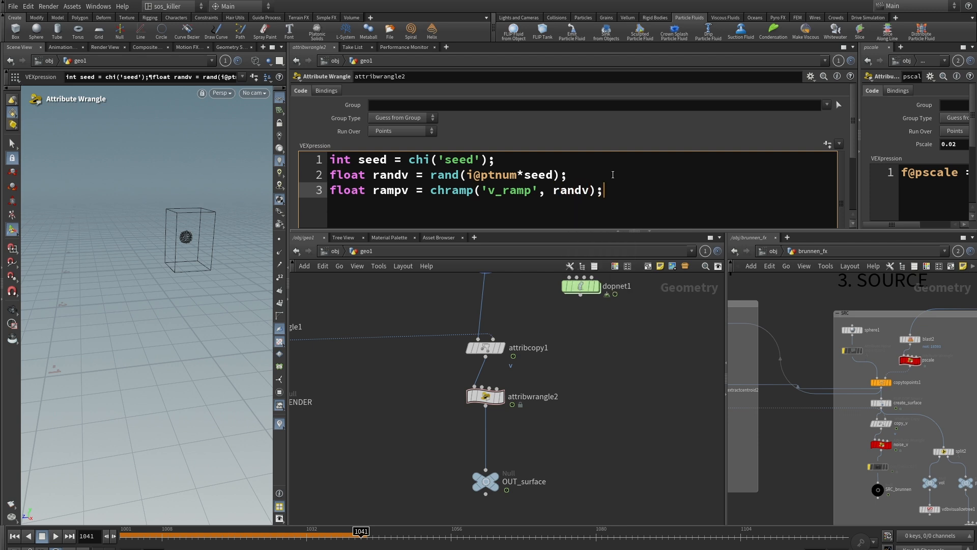
Step: Add a fourth code line reading "float mult = chf('mult');" followed by a new line
key("Return")
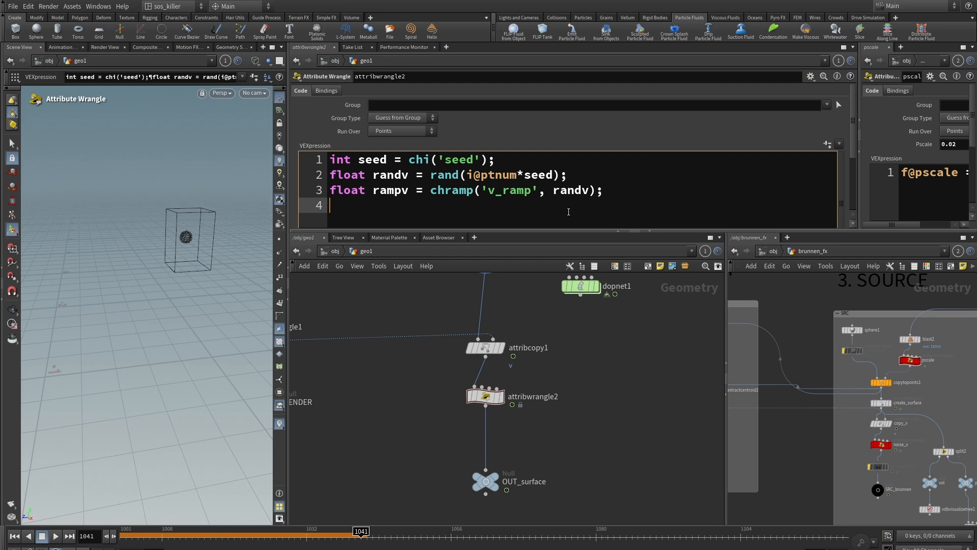
type("float mult =chf(")
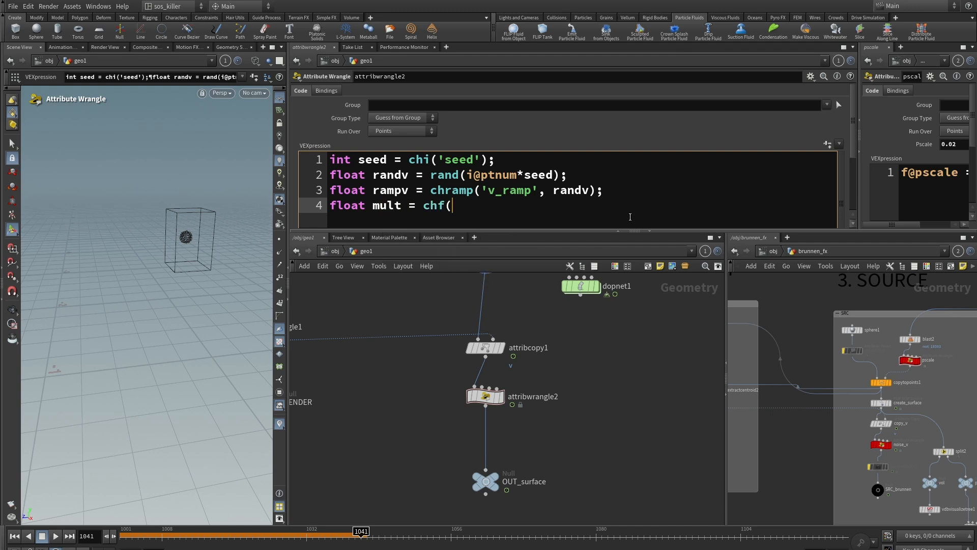
type(")")
type("'mu")
type("lt")
type("'")
type(")")
type(";")
key("Return")
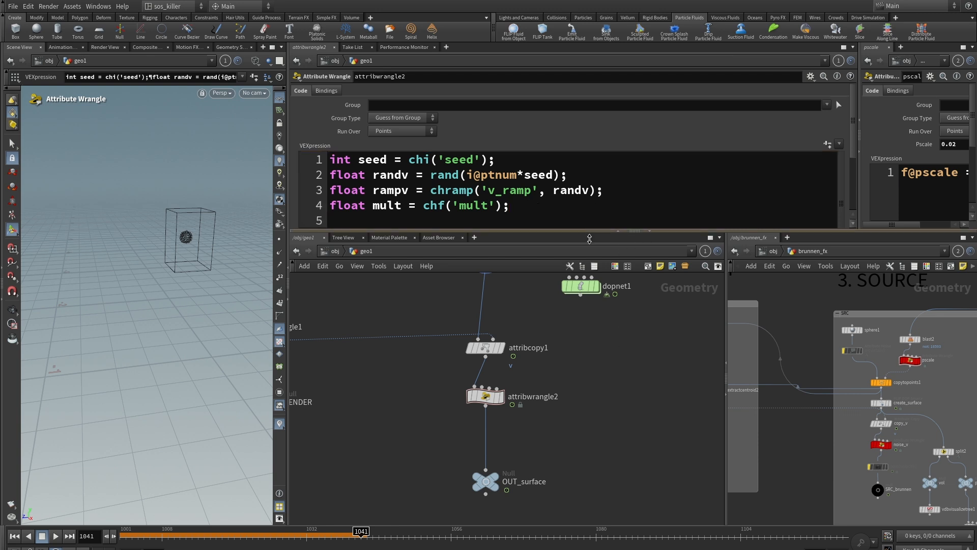
Step: Make the parameter area taller and add the line "v@v *=rampv*mult;" at the end of the VEXpression
left_click_drag(589, 239, 589, 273)
left_click(340, 230)
type("v")
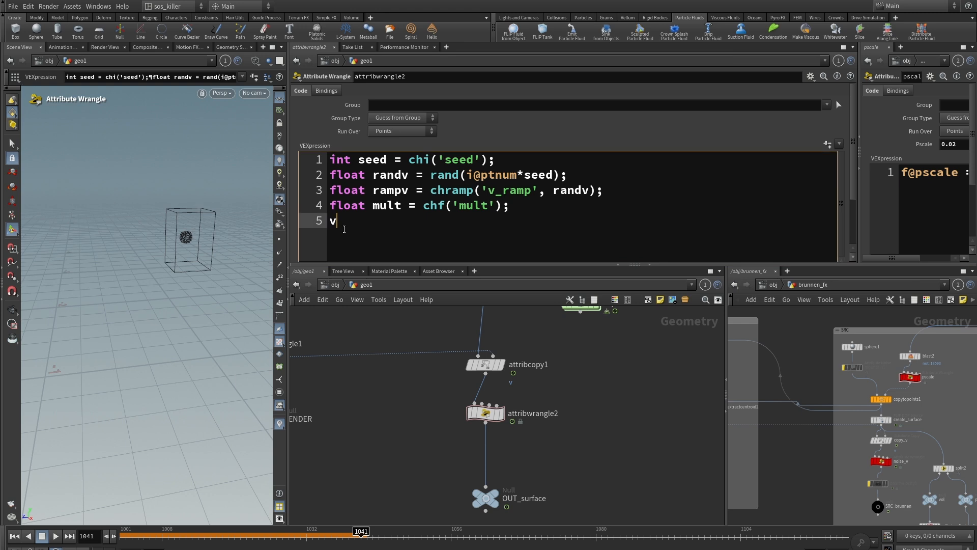
key("Escape")
type("@v *=rampv*mult")
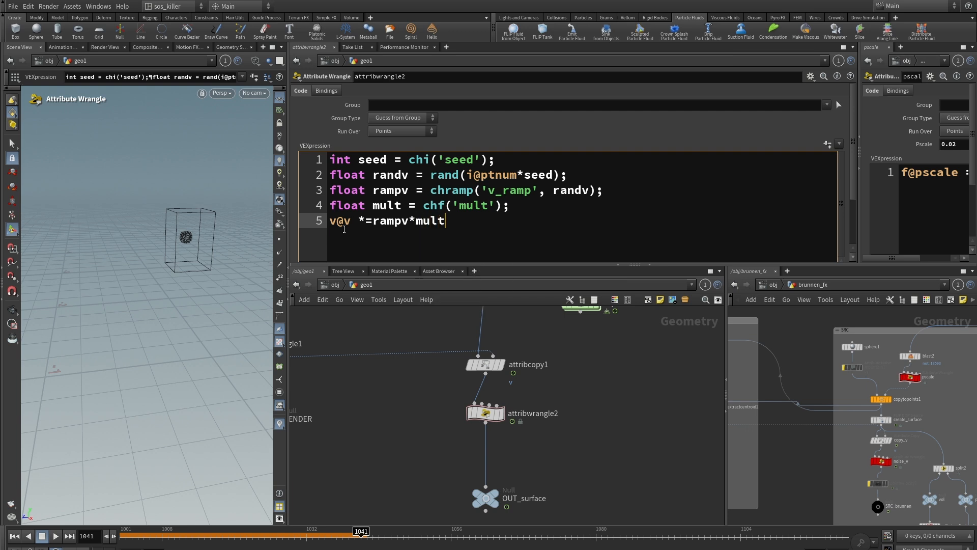
type(";")
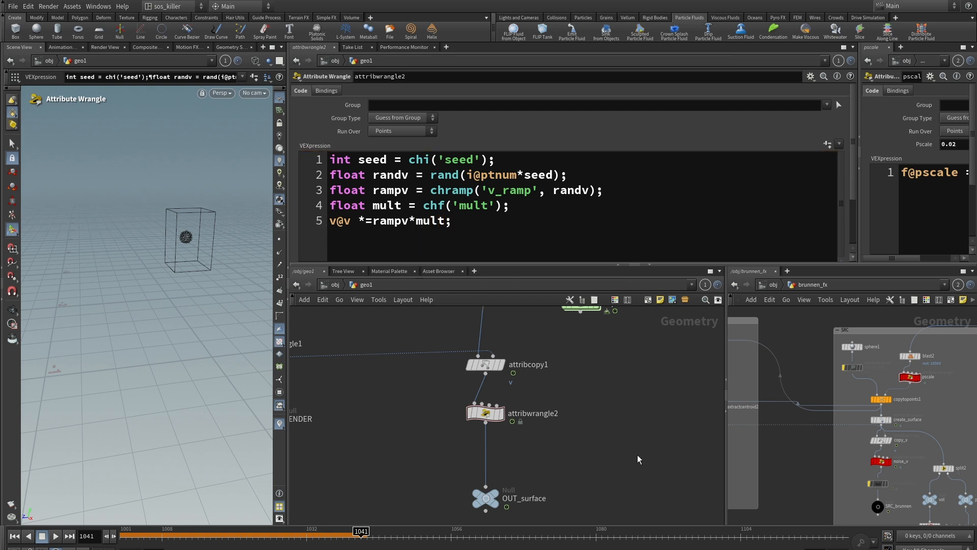
Step: Generate the wrangle's Seed, V Ramp and Mult parameters from the code and set Seed to 2
left_click(828, 145)
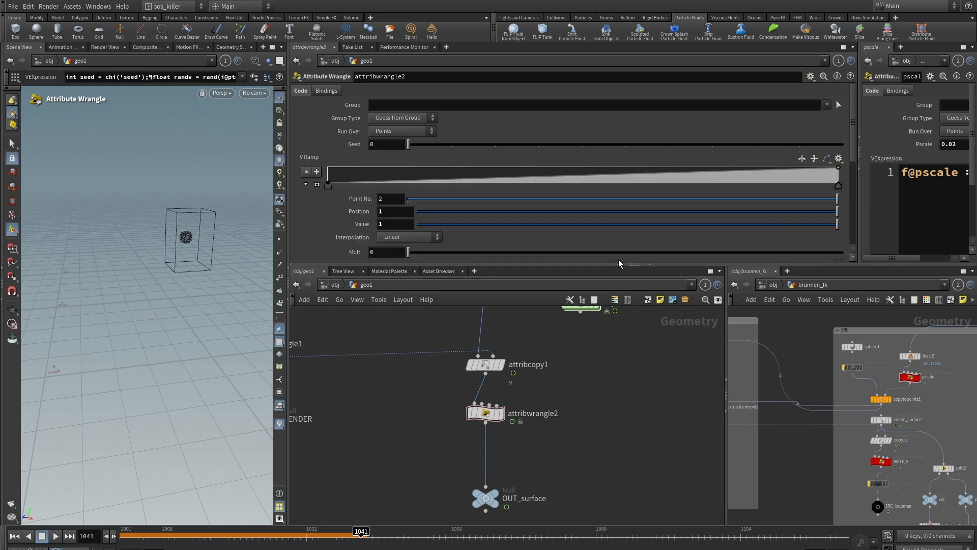
left_click_drag(617, 264, 616, 314)
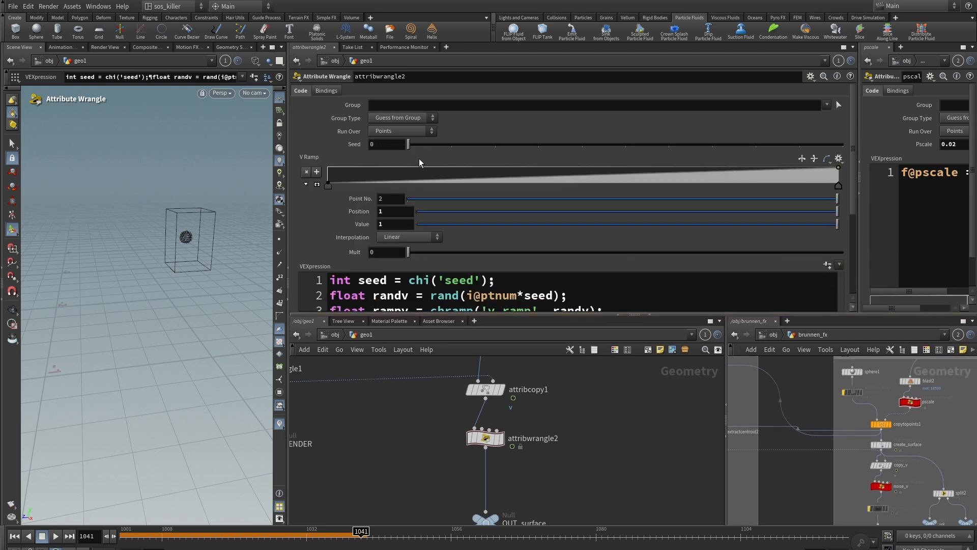
left_click_drag(408, 144, 477, 148)
Step: Select attribwrangle2 in the network and set it as the displayed node
scroll(540, 468, "down", 2)
middle_click_drag(544, 468, 558, 436)
left_click(504, 411)
key("r")
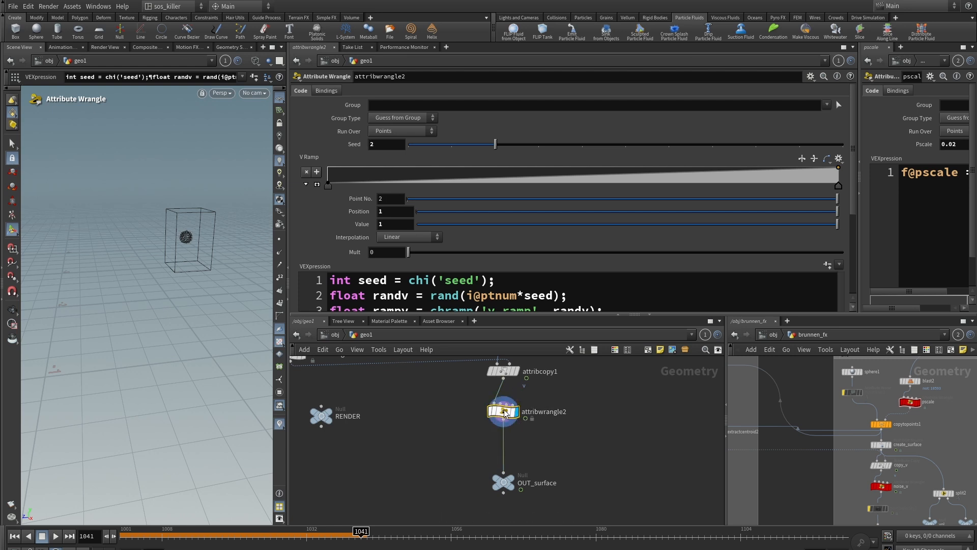
Step: Raise Mult and reshape the V Ramp: start about 0.5, dip about 0.2 near 0.37, peak about 0.8 near 0.58, dip about 0.35 near 0.75
mouse_move(408, 252)
left_mouse_down()
mouse_move(573, 261)
mouse_move(807, 247)
mouse_move(685, 239)
mouse_move(713, 239)
mouse_move(720, 249)
left_mouse_up()
left_click(317, 184)
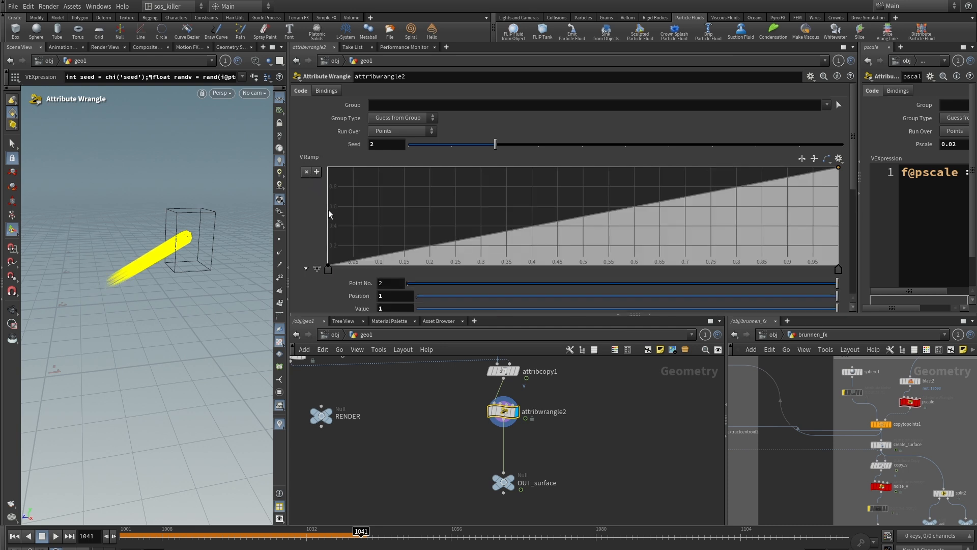
left_click_drag(330, 268, 322, 218)
left_click_drag(521, 202, 517, 247)
left_click_drag(609, 224, 622, 187)
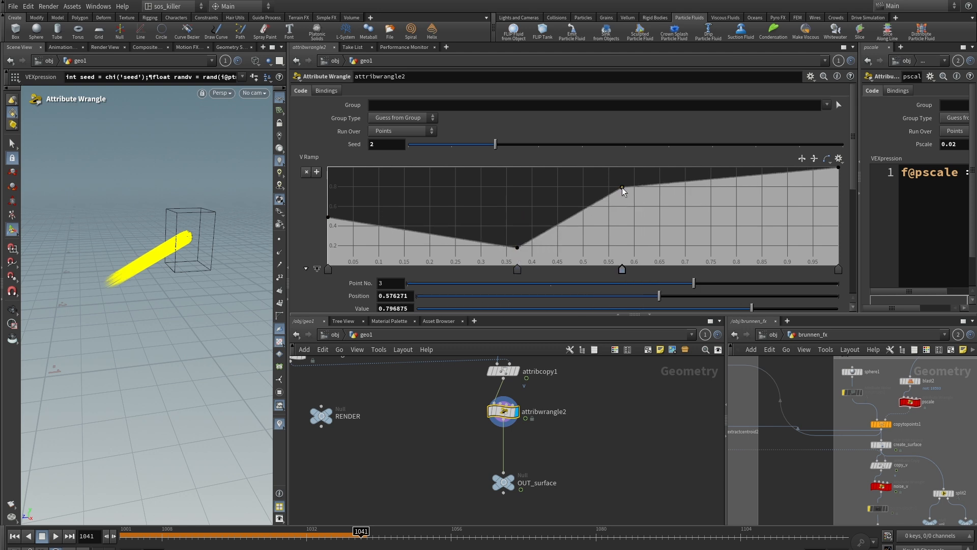
left_click_drag(713, 179, 713, 231)
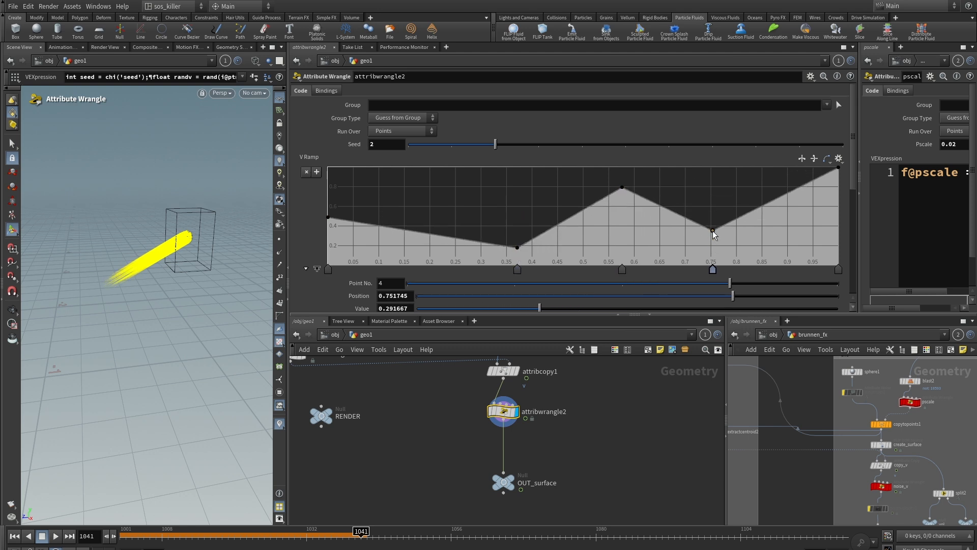
Step: Select the OUT_surface null below attribwrangle2 and set it as the displayed node
right_click_drag(176, 252, 247, 261, "alt")
left_click_drag(161, 255, 214, 223, "alt")
scroll(204, 229, "down", 5)
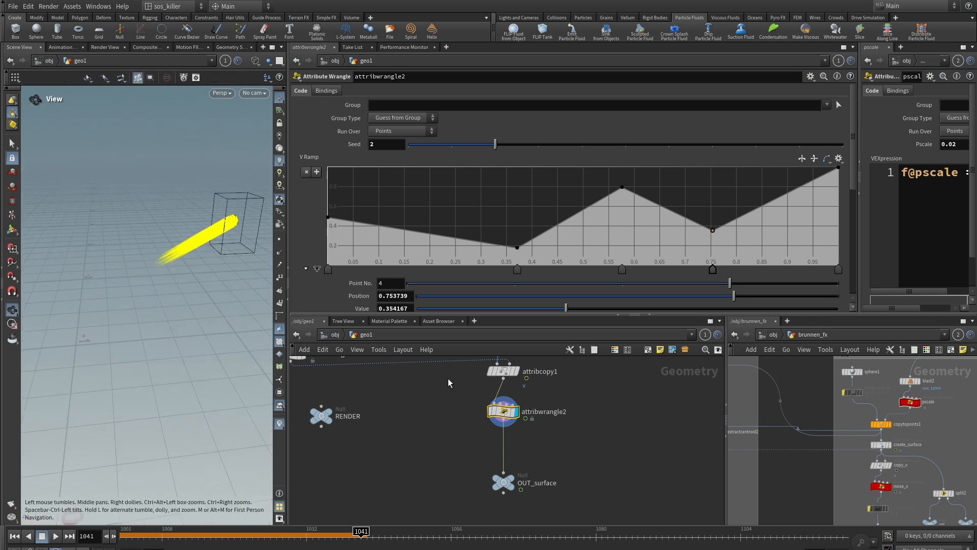
scroll(563, 388, "down", 3)
left_click(473, 429)
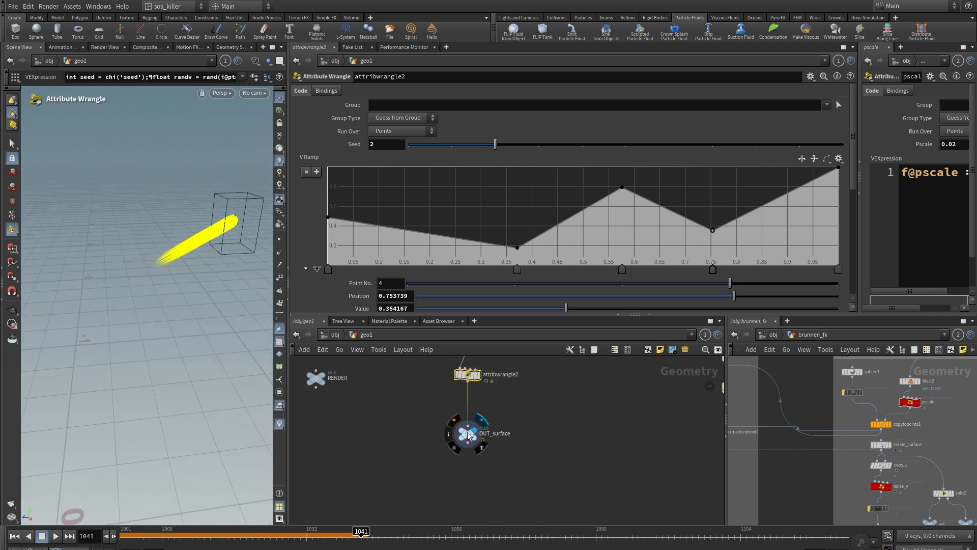
scroll(553, 400, "down", 2)
scroll(577, 421, "down", 3)
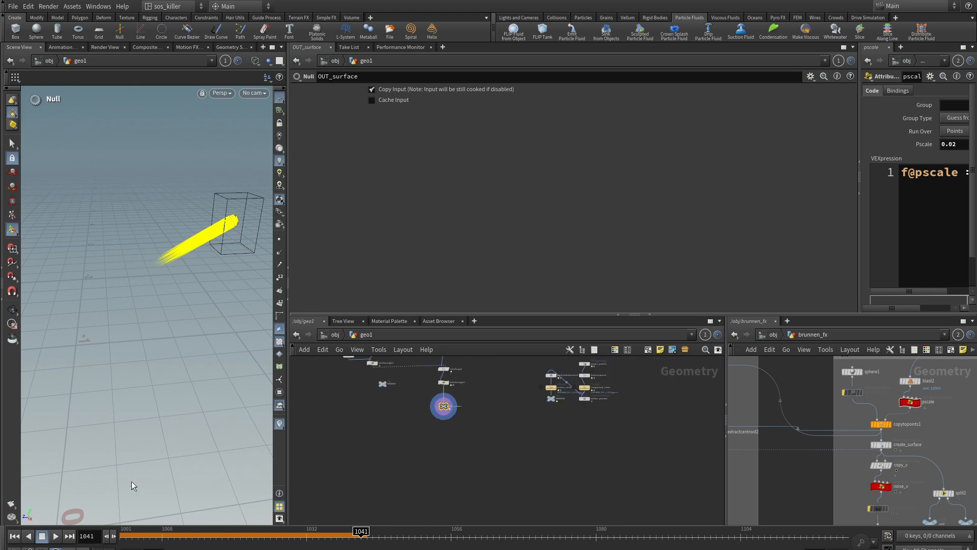
Step: Return to frame 1001, go inside dopnet1 and play the FLIP simulation to about frame 1040
left_click(15, 536)
scroll(520, 428, "up", 5)
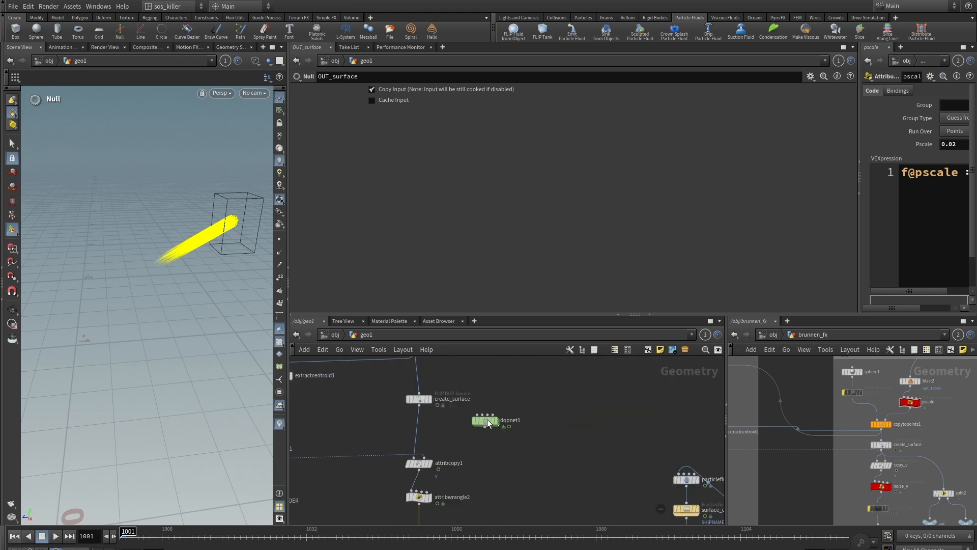
double_click(489, 418)
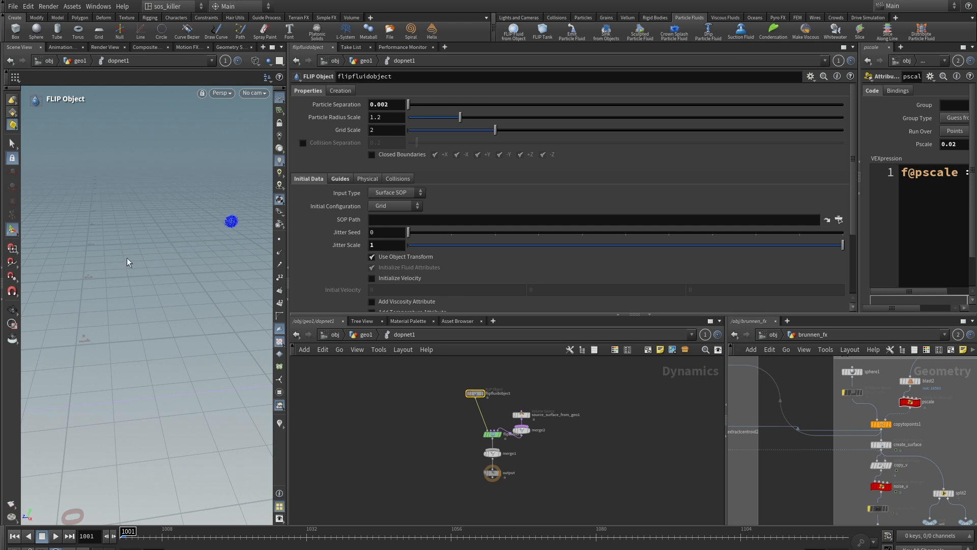
left_click(56, 536)
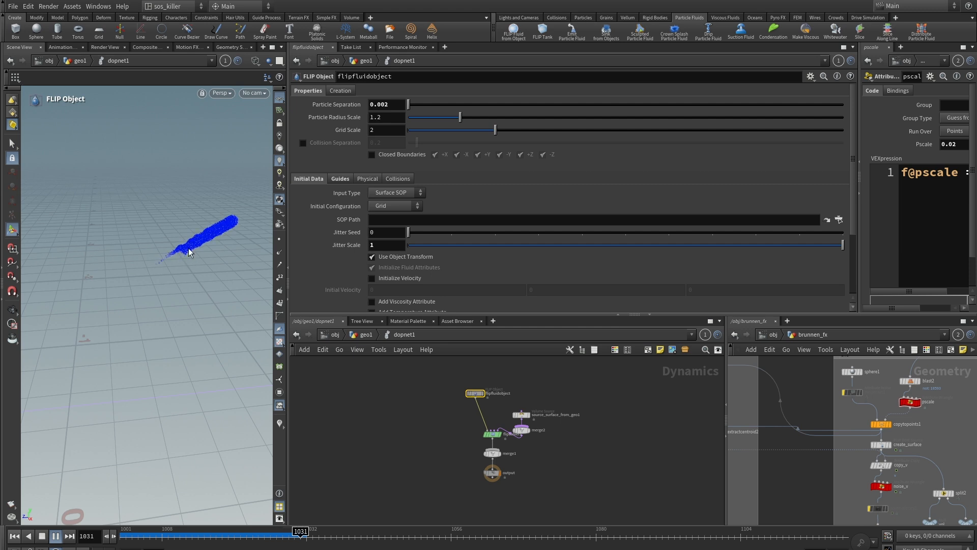
left_click(41, 536)
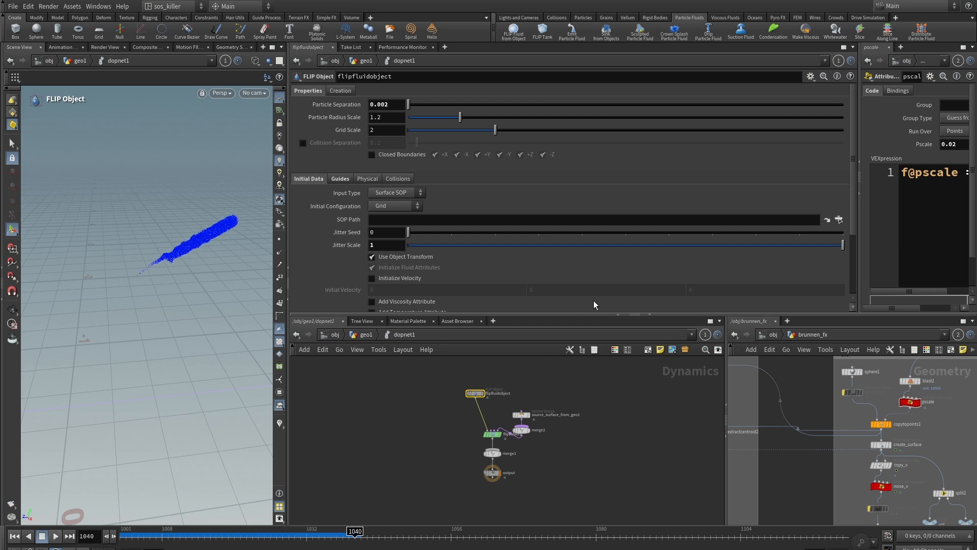
Step: Make room above merge1 and output, and insert a Gravity Force node on the wire between the FLIP solver and merge1
scroll(585, 432, "up", 3)
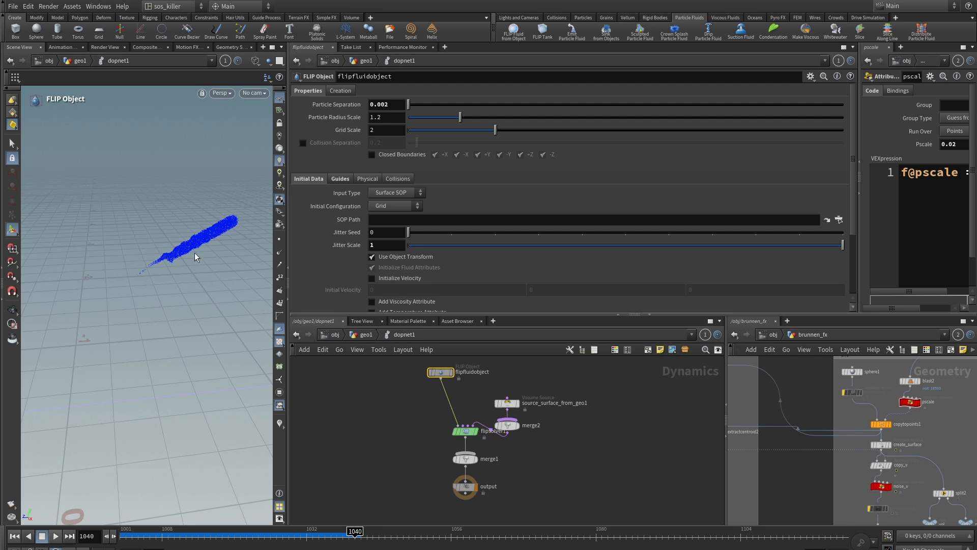
middle_click_drag(542, 453, 555, 402)
left_click_drag(423, 402, 547, 471)
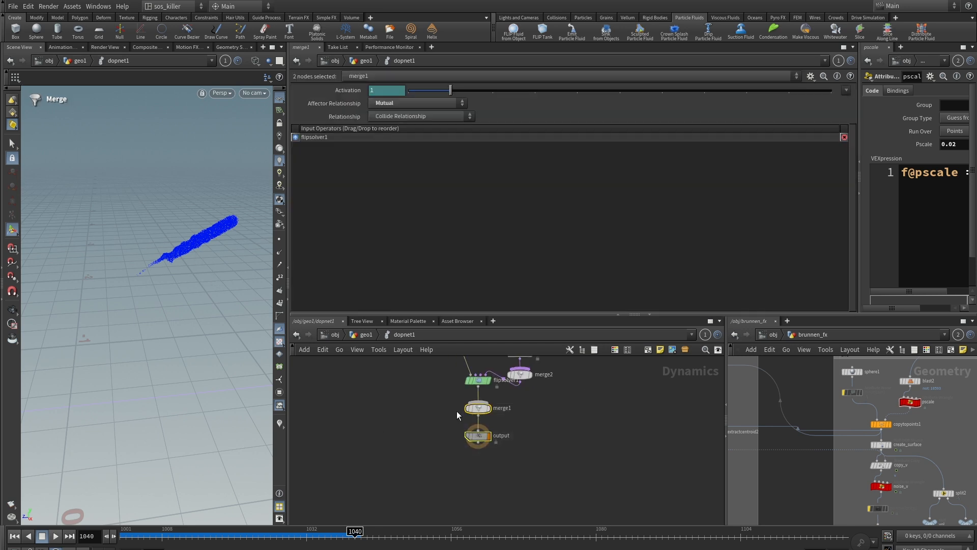
left_click_drag(477, 409, 474, 454)
left_click(546, 417)
key("Tab")
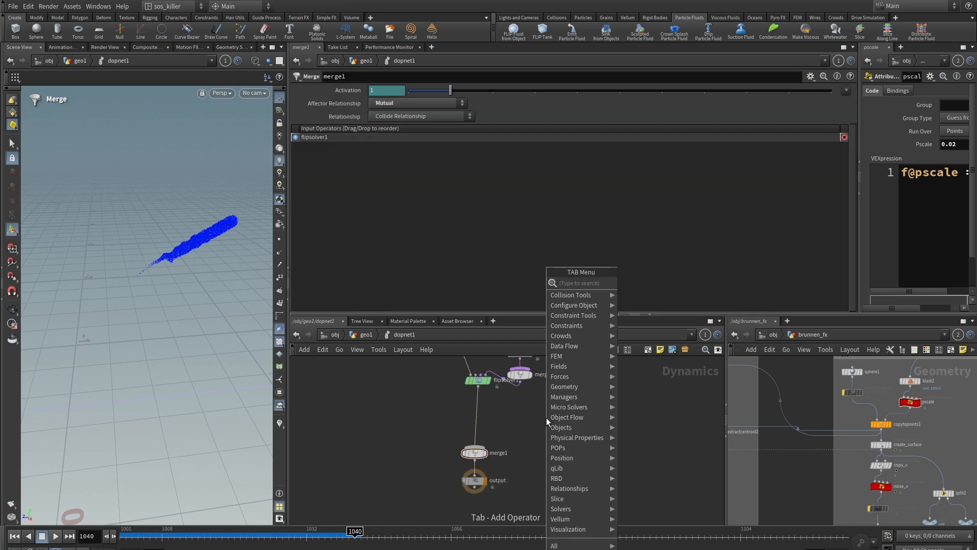
type("gra")
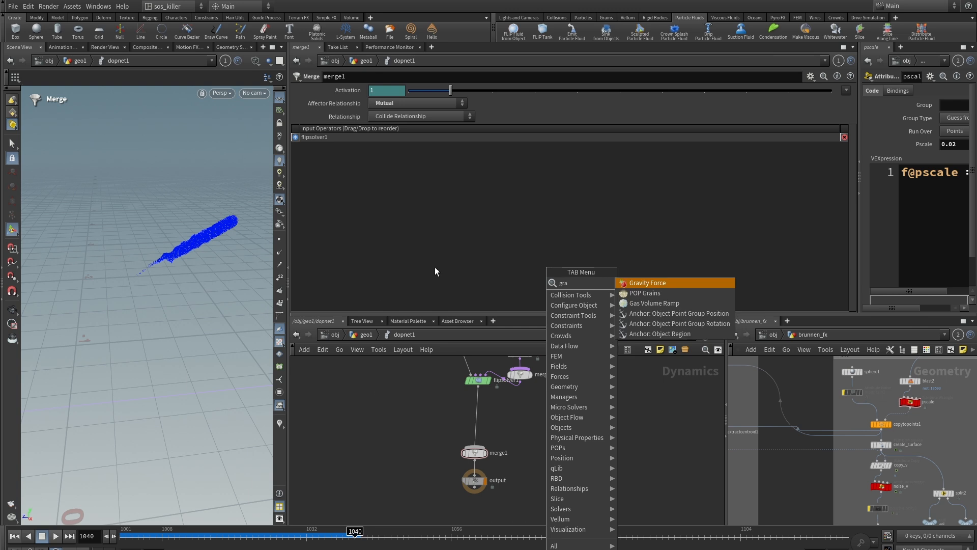
left_click(651, 283)
left_click(478, 410)
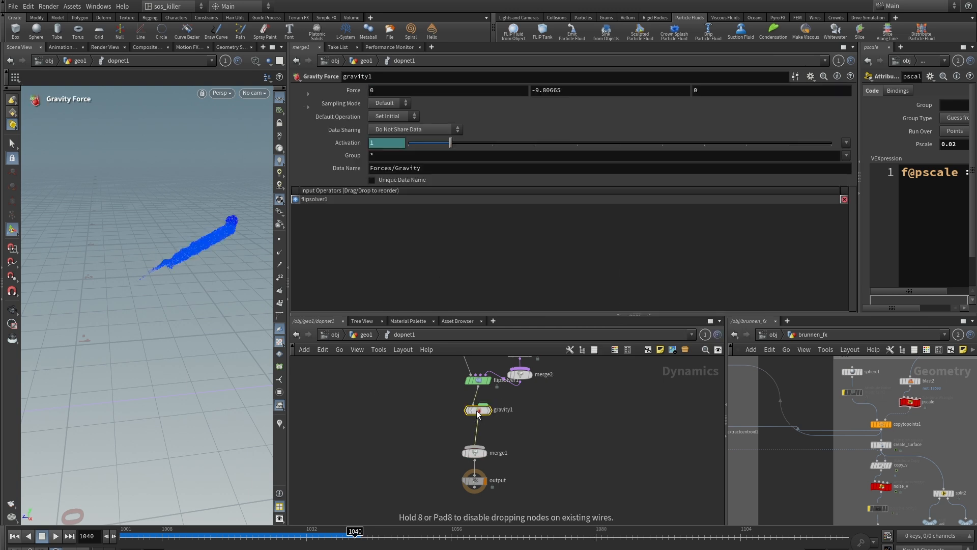
Step: Play the simulation with gravity from frame 1001 to about frame 1013 and examine the falling stream
left_click(14, 536)
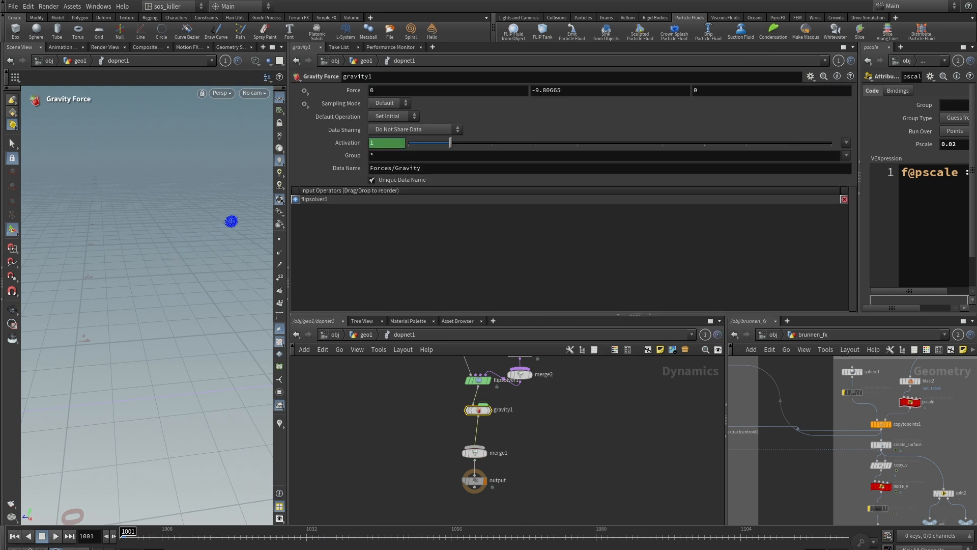
left_click(56, 535)
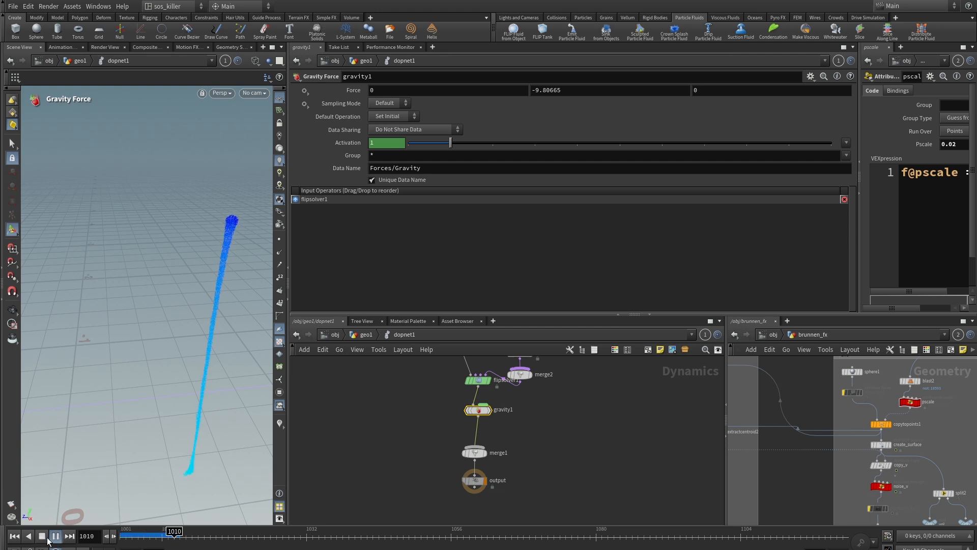
left_click(45, 537)
right_click_drag(211, 299, 40, 305, "alt")
left_click_drag(40, 306, 112, 325)
right_click_drag(112, 325, 114, 294, "alt")
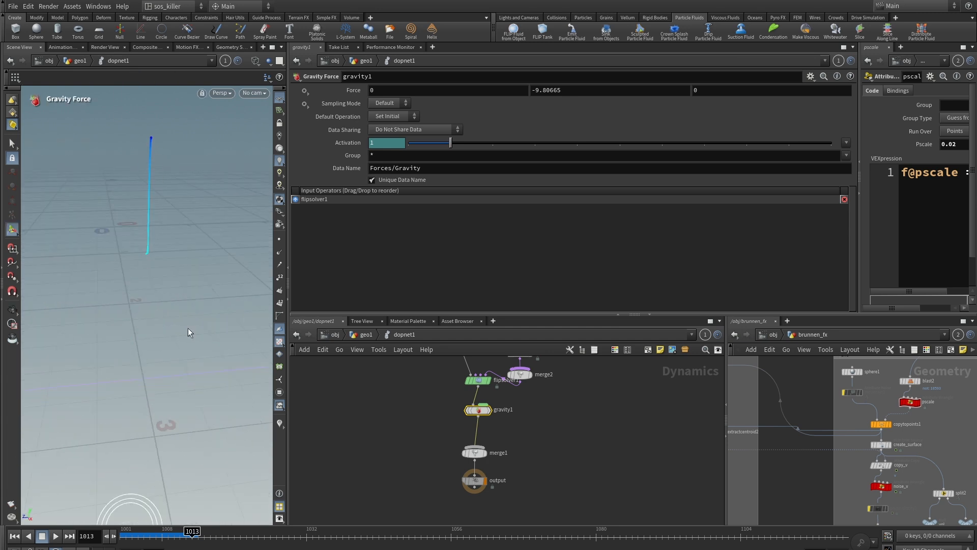
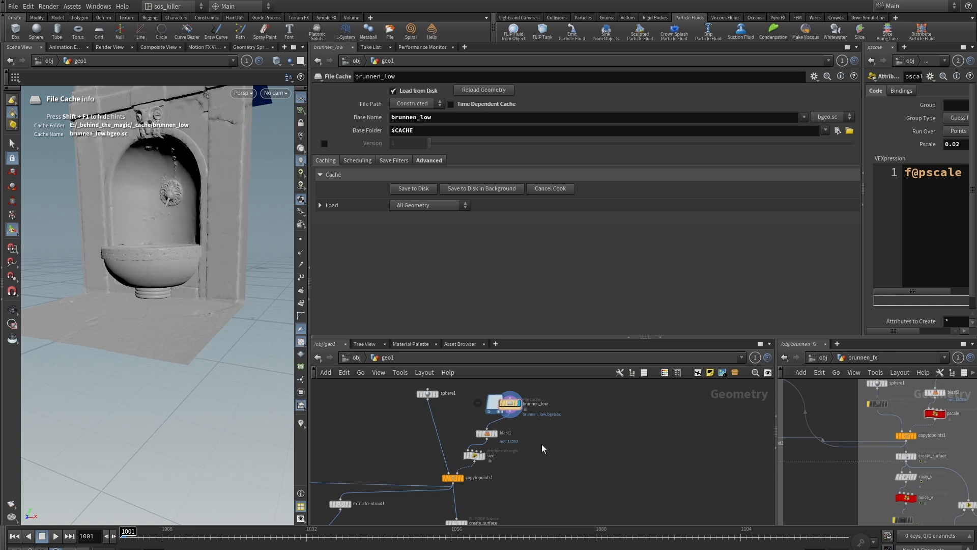
Step: In geo1, add a Bound node fed by brunnen_low, preview its box, and set brunnen_low back as the displayed node
scroll(541, 443, "up", 2)
key("Tab")
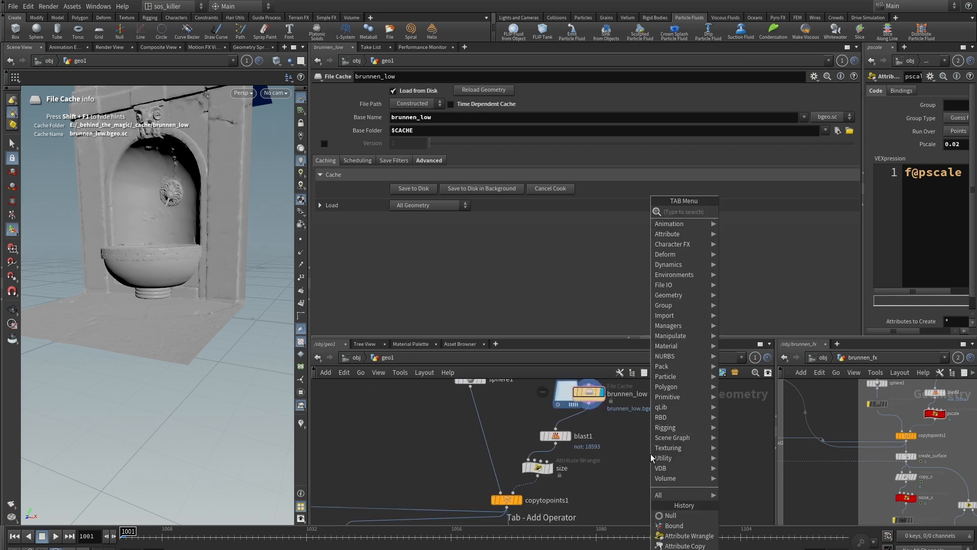
type("bou")
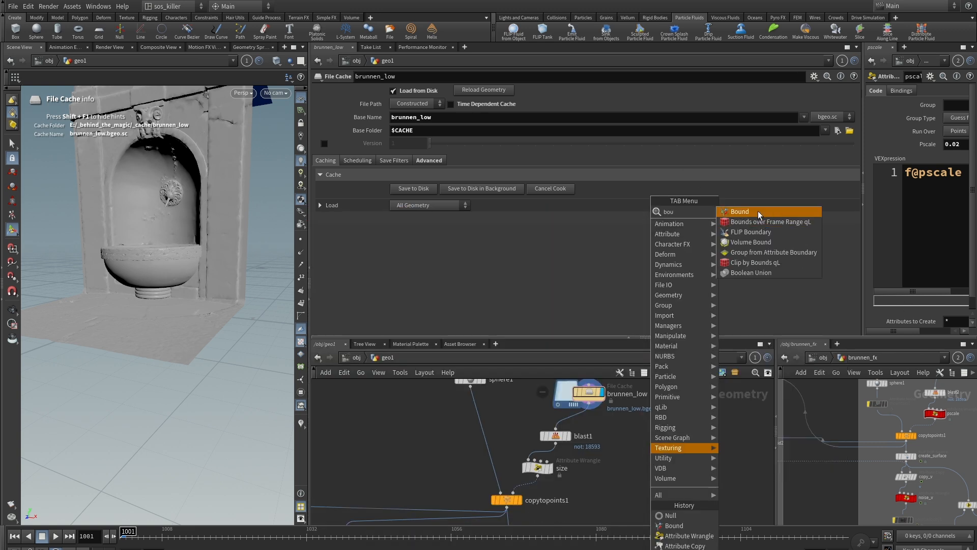
left_click(759, 214)
left_click(666, 467)
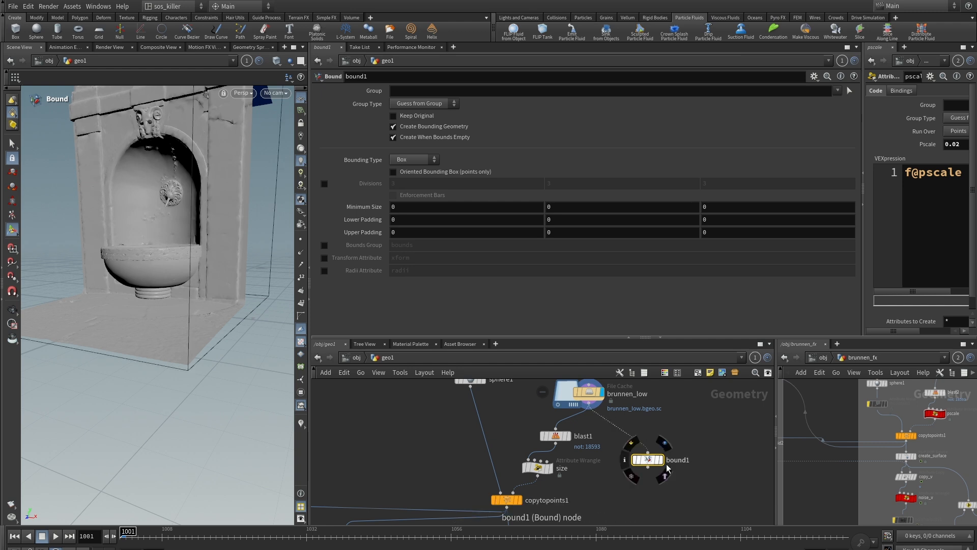
left_click(662, 460)
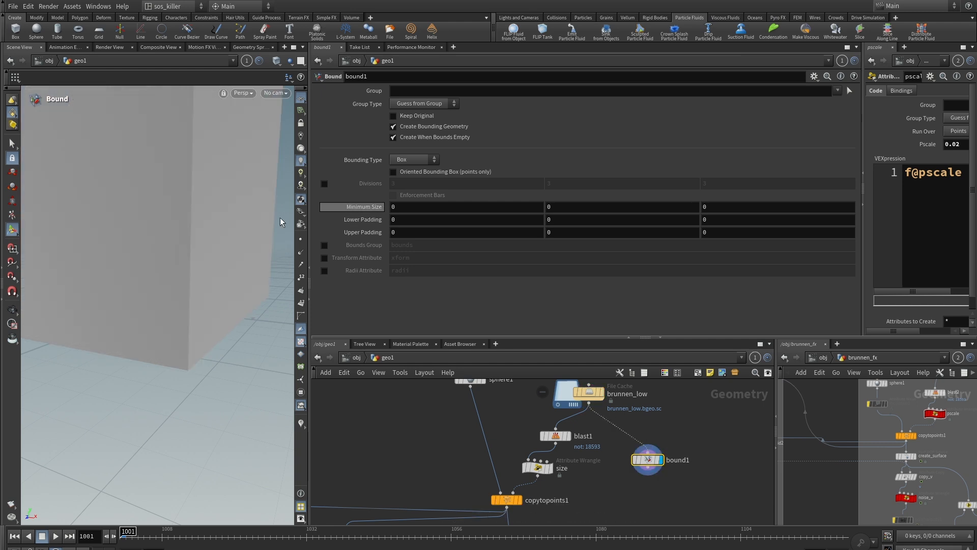
left_click(606, 393)
Step: Fit bound1 around the basin niche in width and height: Lower Padding X -0.36, Y -0.1843 and Upper Padding X -0.36, Y -2.61
right_click_drag(188, 205, 24, 163, "alt")
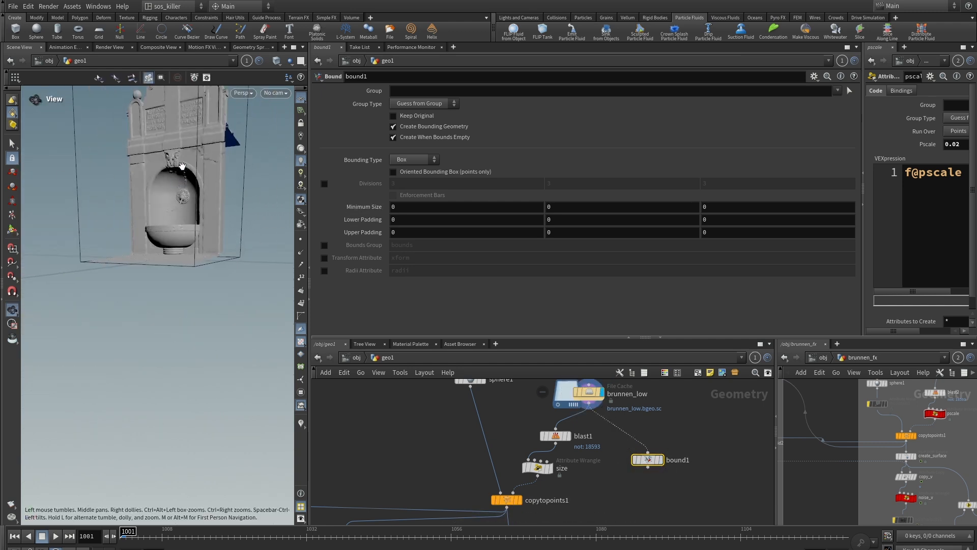
middle_click_drag(183, 165, 171, 205, "alt")
left_click_drag(205, 201, 210, 197, "alt")
middle_click_drag(211, 197, 190, 234, "alt")
right_click_drag(190, 234, 175, 239, "alt")
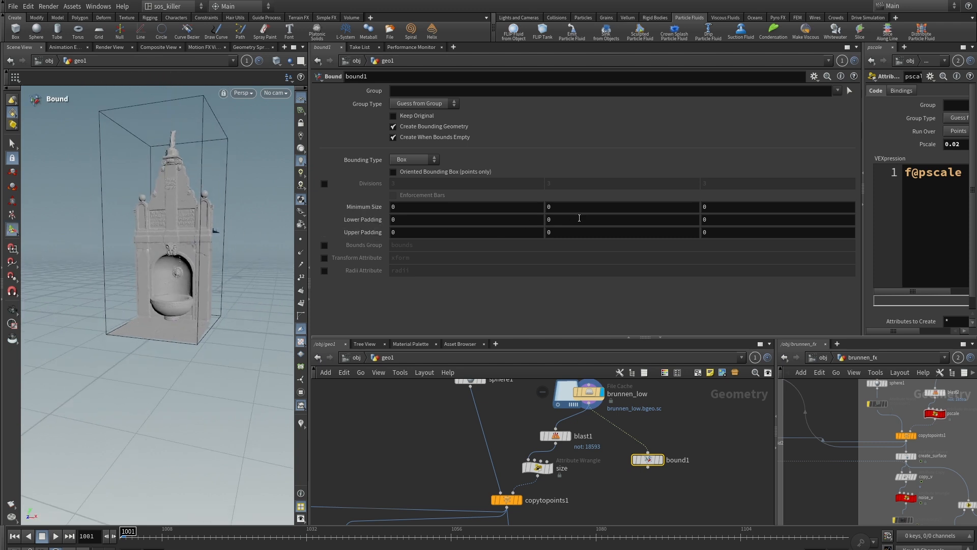
left_click_drag(240, 262, 210, 209, "alt")
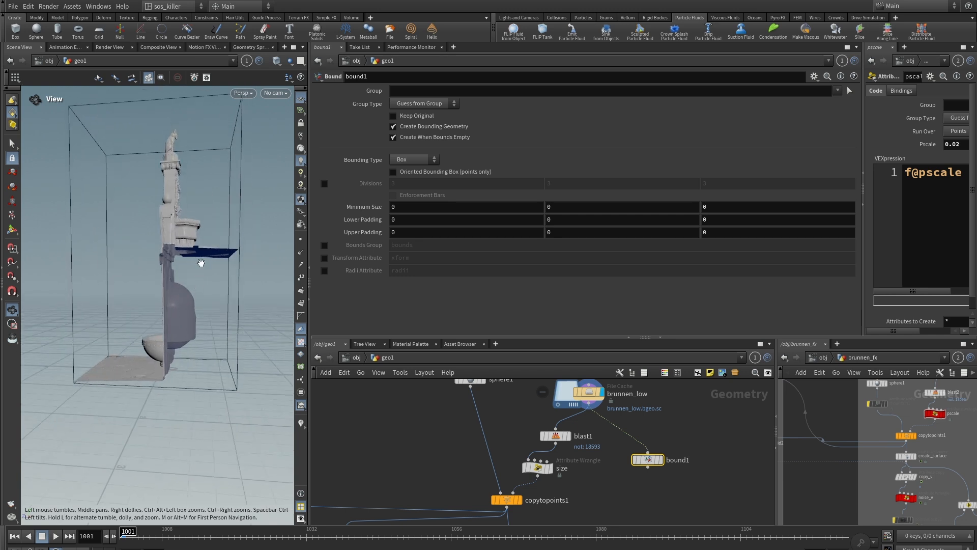
key("space+3")
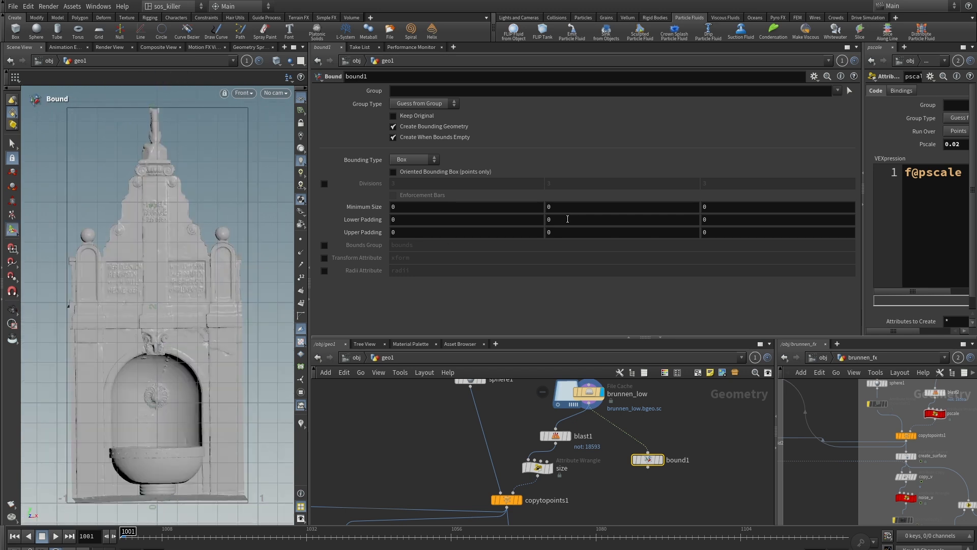
middle_click_drag(567, 219, 540, 278)
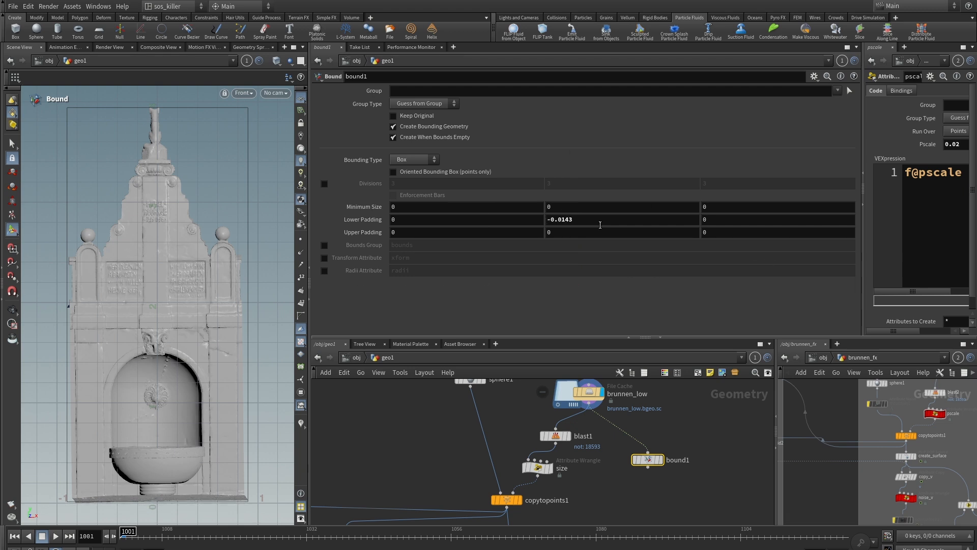
middle_click_drag(601, 219, 518, 257)
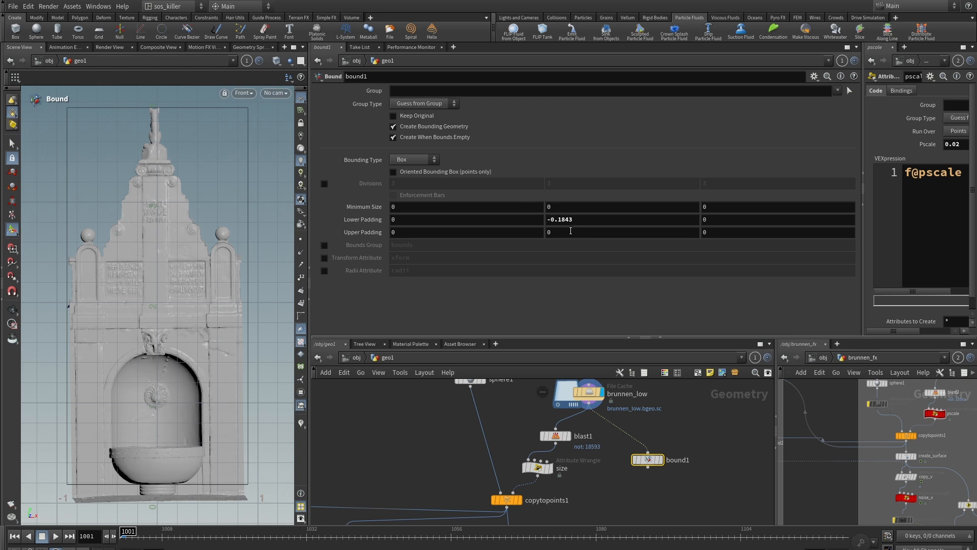
middle_click_drag(570, 231, 5, 268)
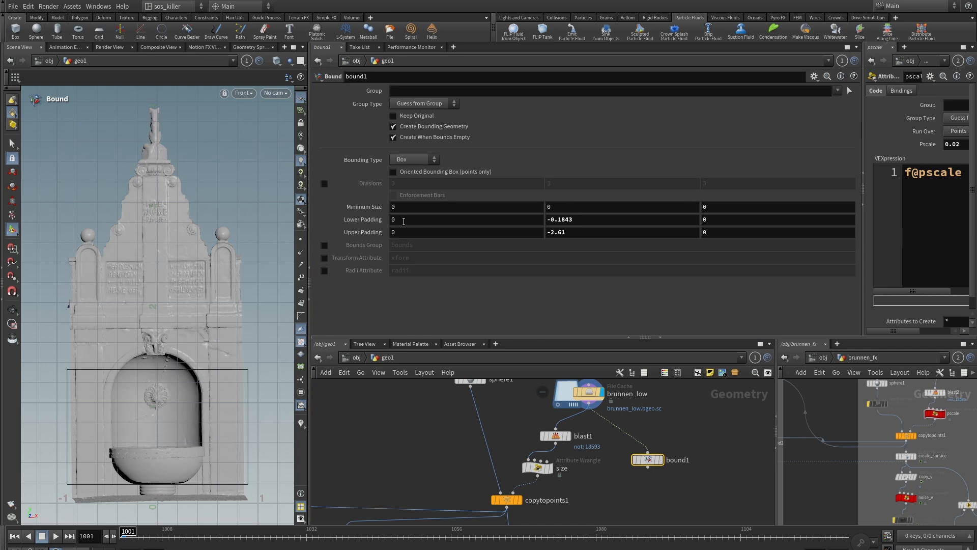
middle_click_drag(414, 219, 248, 243)
middle_click_drag(411, 229, 244, 255)
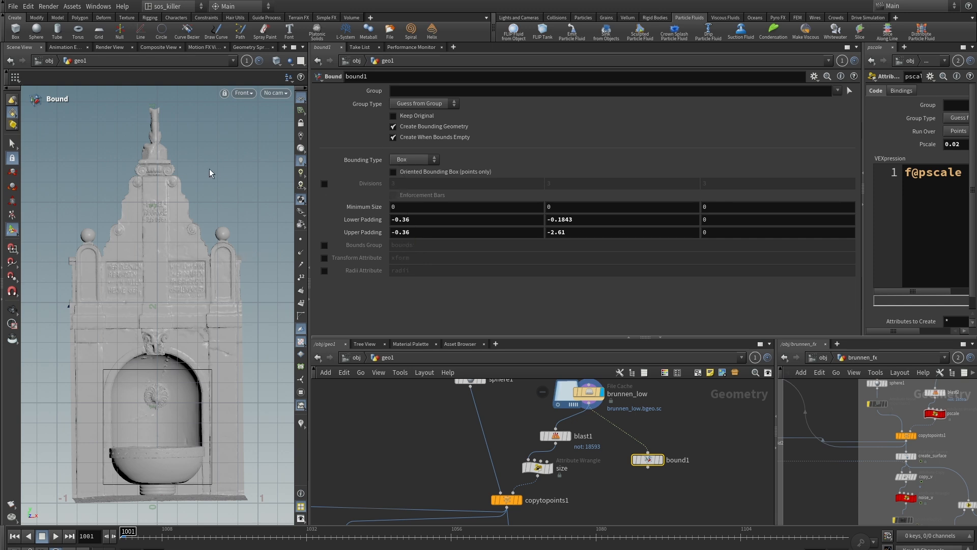
Step: Trim bound1's depth around the basin by setting the Z values of Lower Padding to -0.56 and Upper Padding to -0.83
key("space+2")
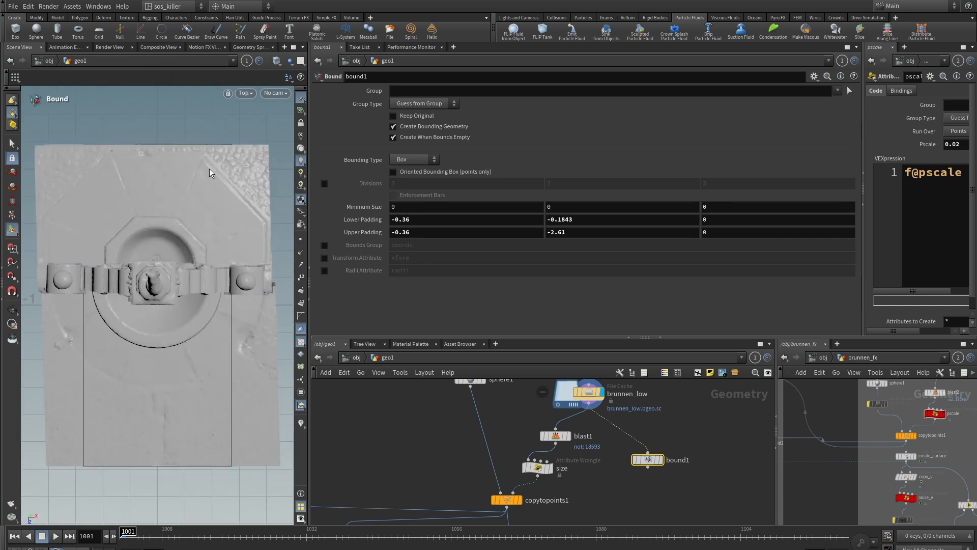
key("space+4")
key("Return")
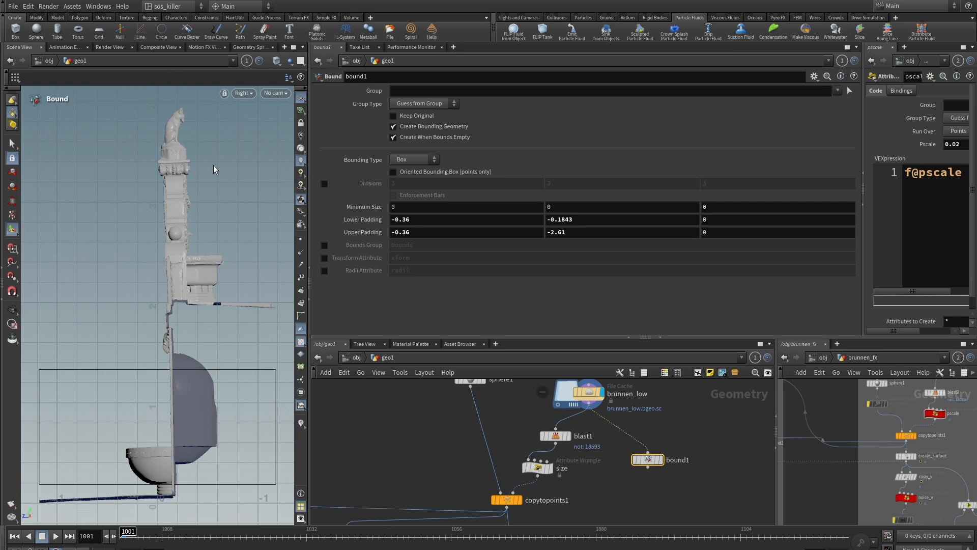
middle_click_drag(736, 221, 484, 241)
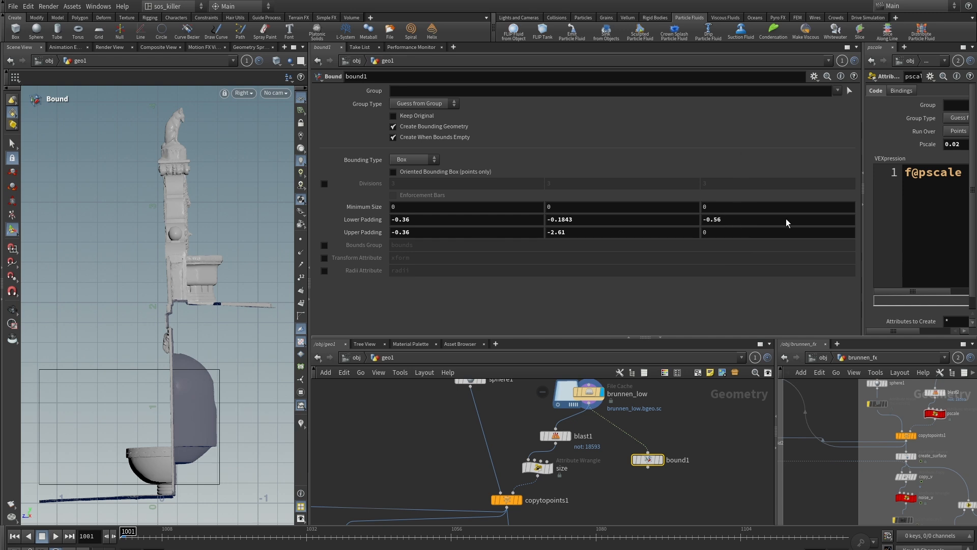
middle_click_drag(734, 233, 365, 259)
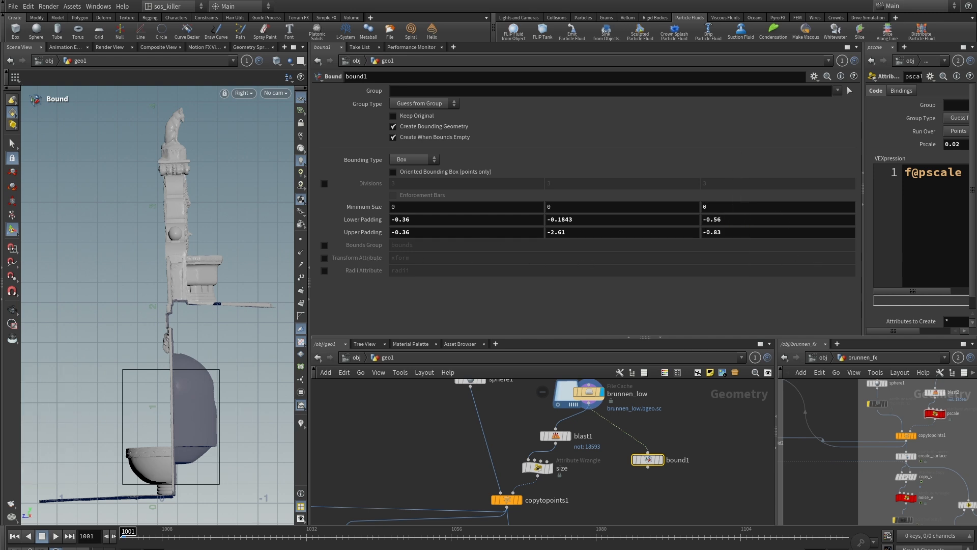
Step: Add a Null node in geo1 connected below bound1
key("Escape")
left_click_drag(207, 337, 191, 246)
right_click_drag(191, 246, 268, 247, "alt")
left_click_drag(269, 247, 229, 249, "alt")
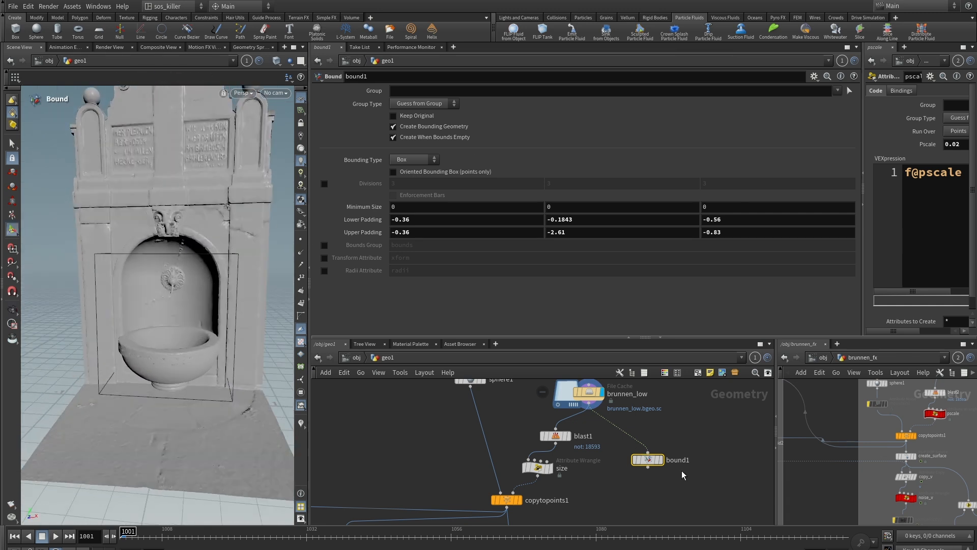
middle_click_drag(697, 505, 695, 447)
left_click(695, 447)
key("Tab")
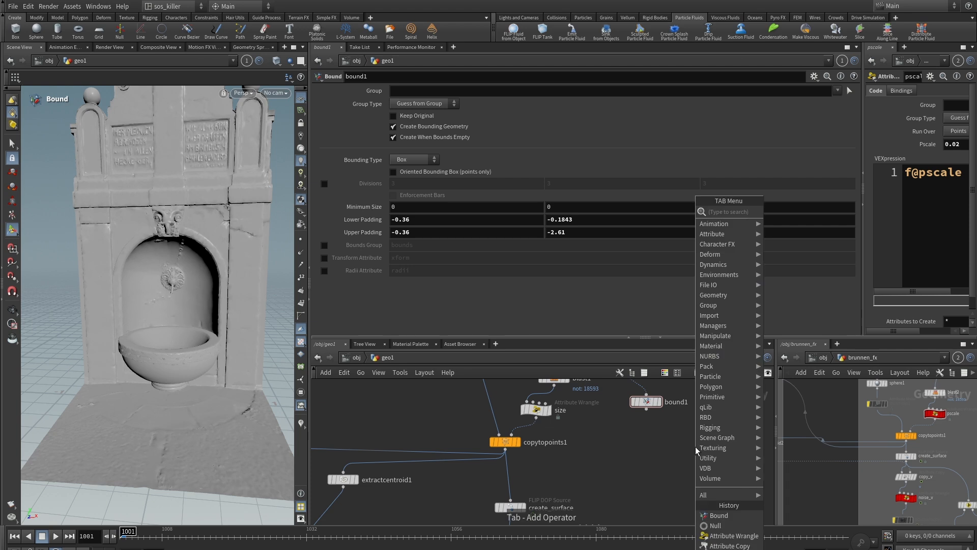
type("nu")
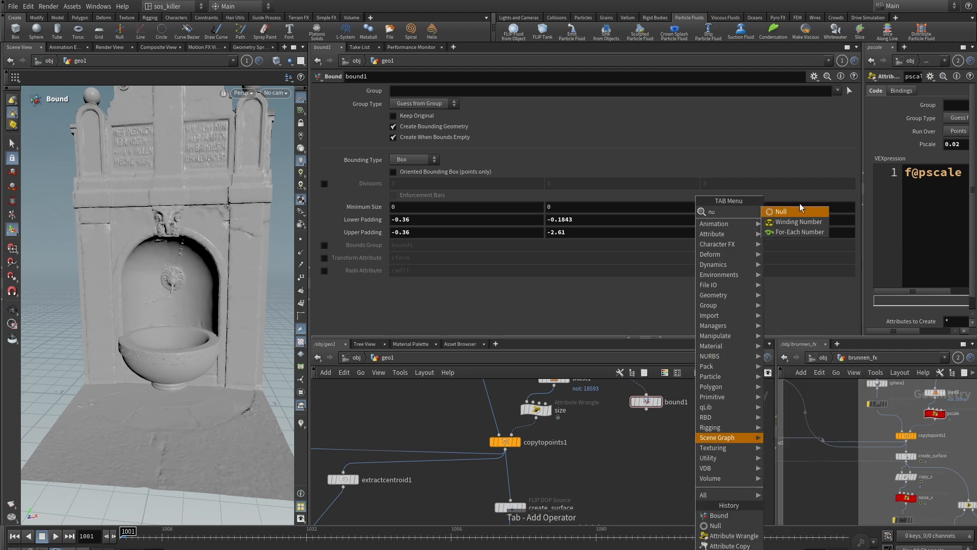
left_click(800, 209)
left_click(656, 448)
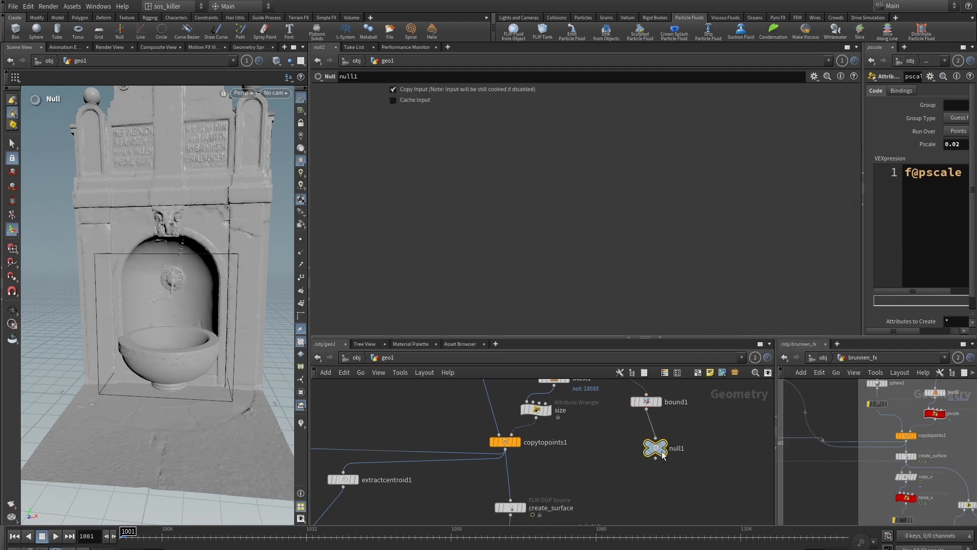
Step: Rename the null below bound1 to CON
double_click(680, 448)
key("BackSpace")
key("BackSpace")
key("BackSpace")
key("BackSpace")
key("BackSpace")
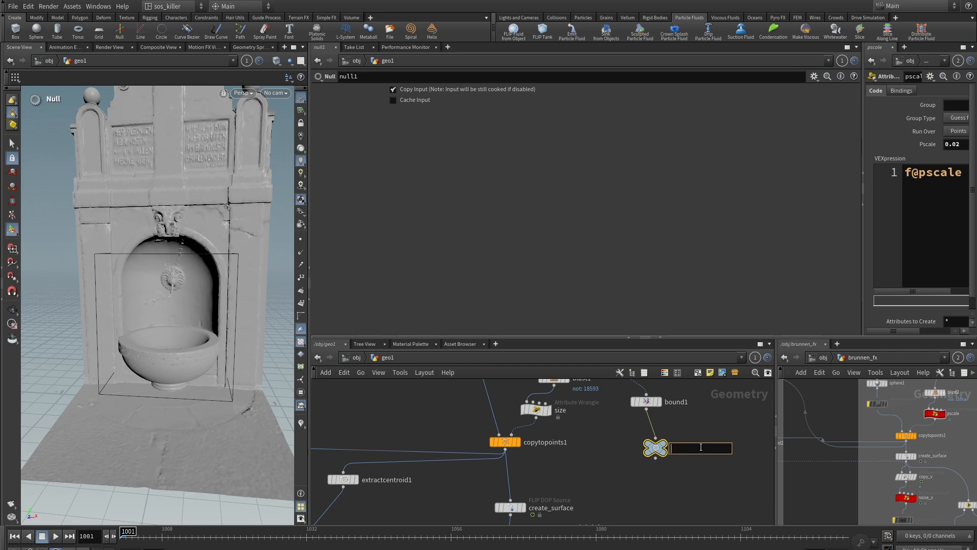
type("CON")
left_click(685, 496)
Step: Enter dopnet1 and open the Volume Motion settings of flipsolver1
scroll(694, 482, "down", 2)
middle_click_drag(698, 482, 669, 422)
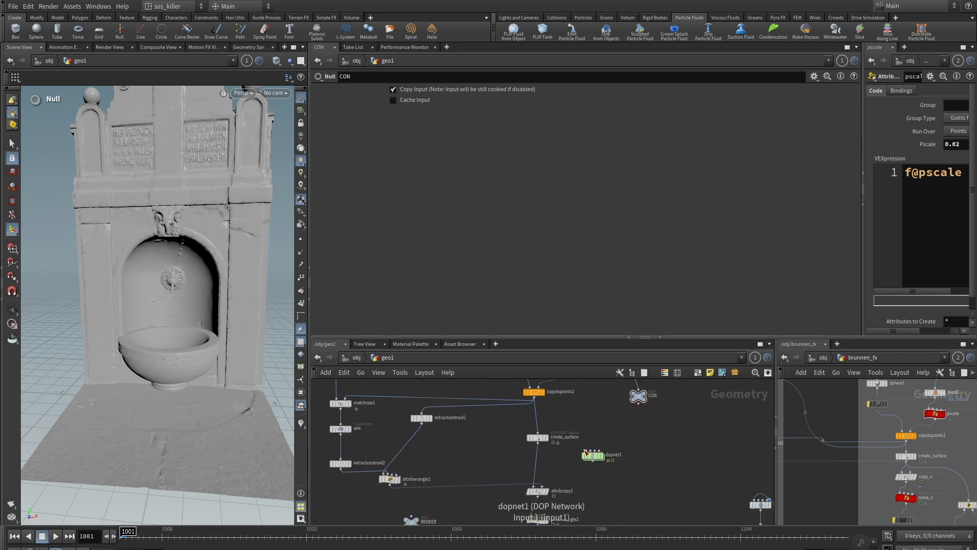
double_click(593, 457)
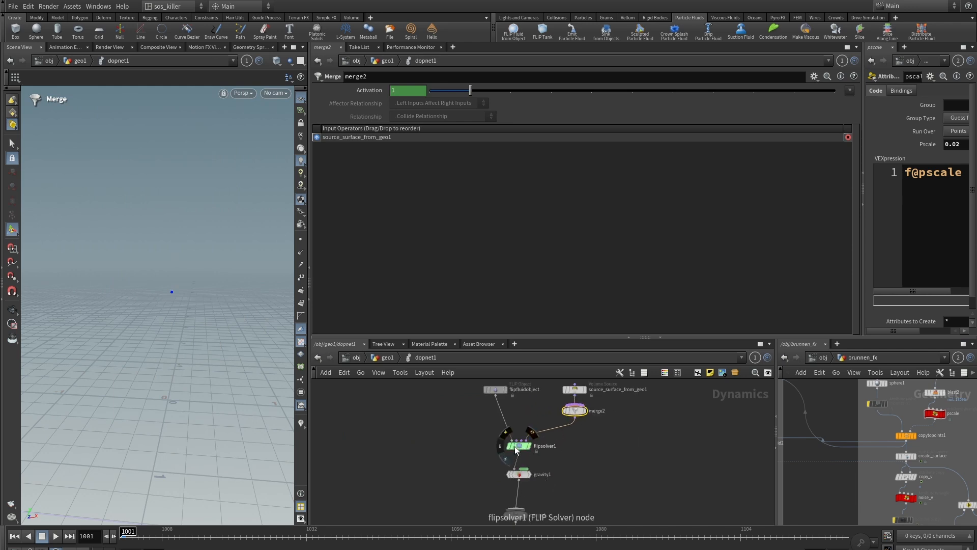
left_click(518, 447)
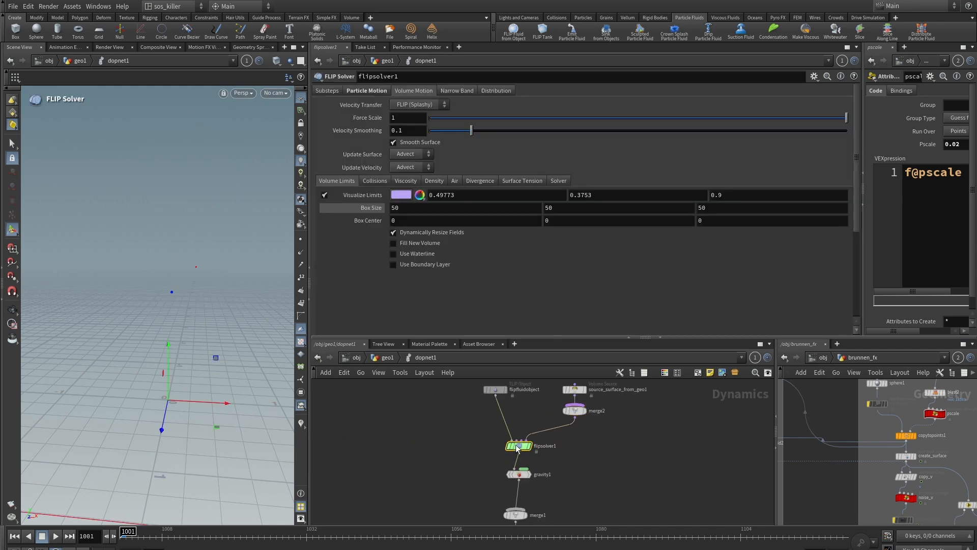
left_click(376, 91)
left_click(406, 91)
Step: Set the X value of flipsolver1's Box Size to the expression bbox('../../CON/',D_XSIZE) and copy that expression
left_click(355, 208)
type("b")
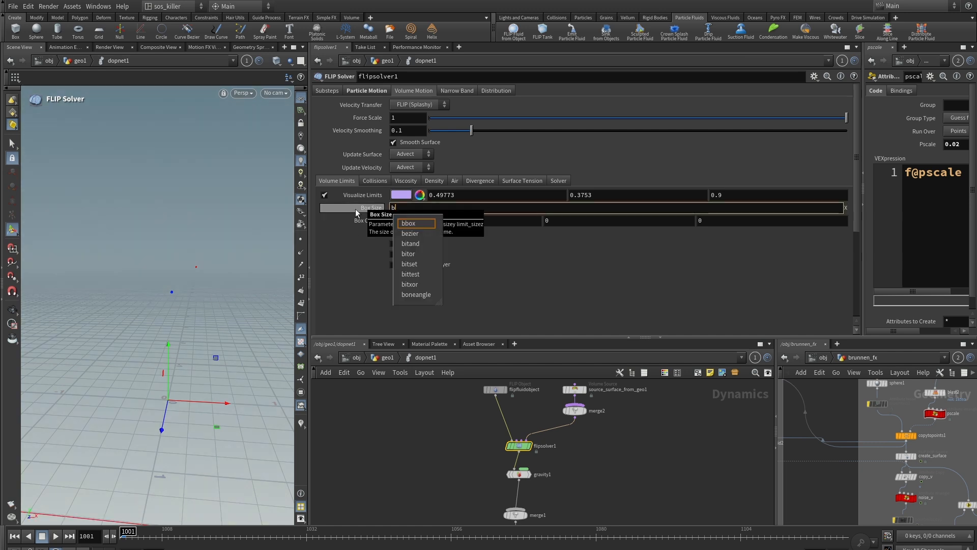
type("box")
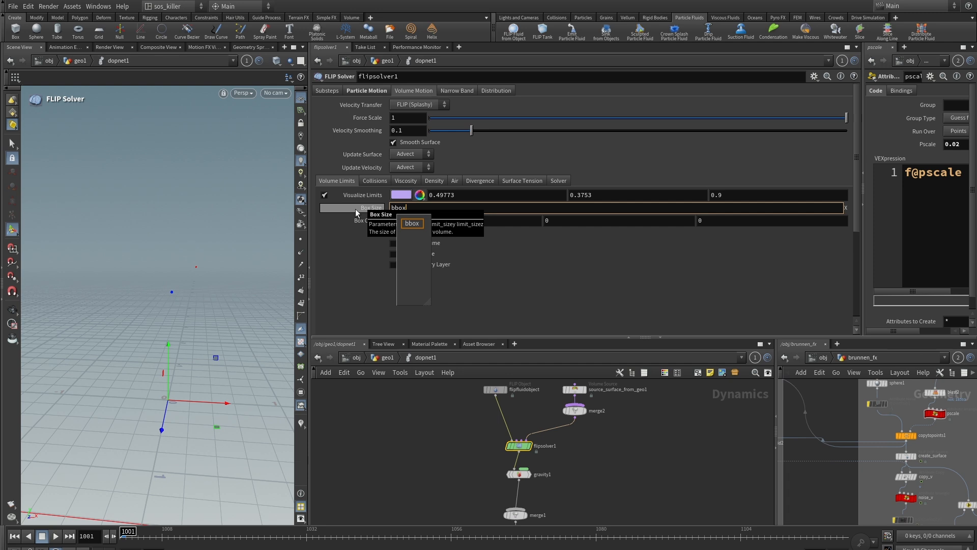
type("(")
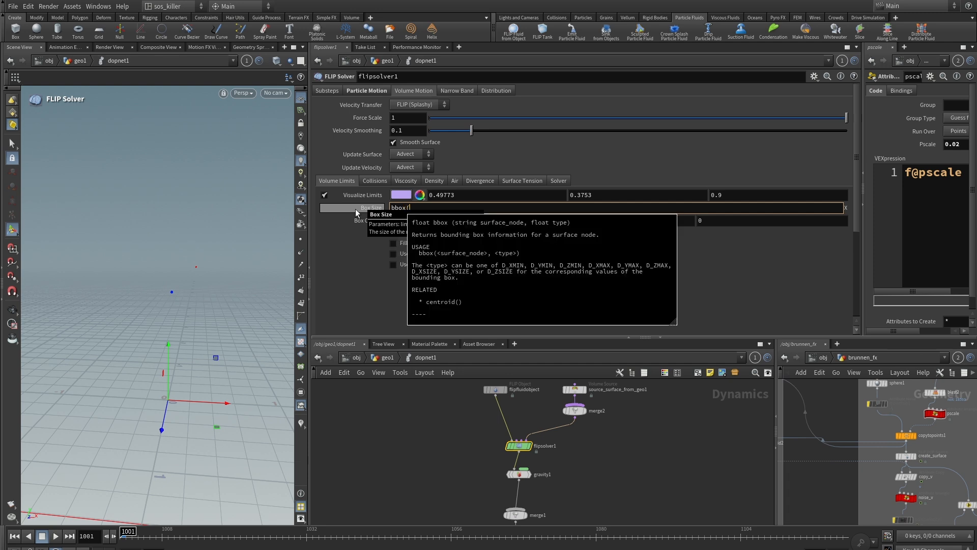
type("'.")
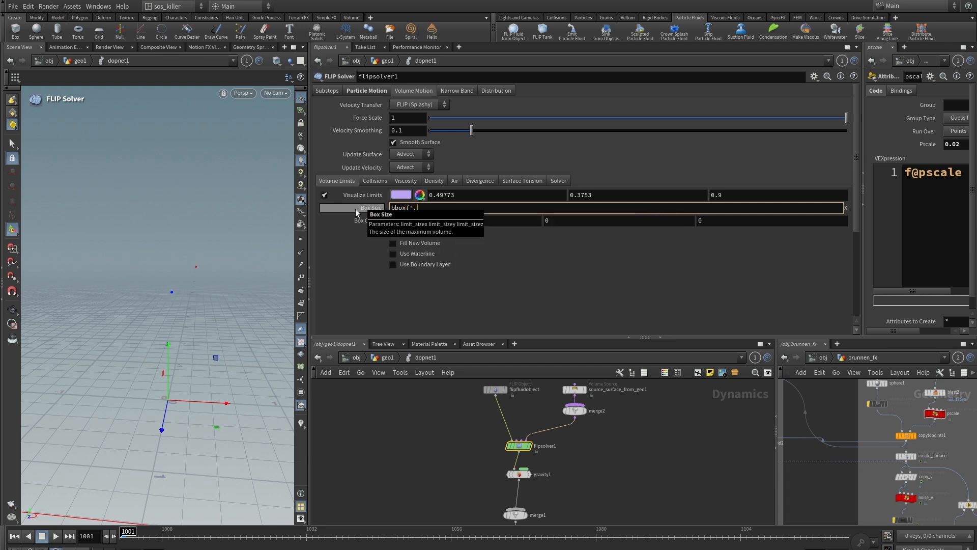
type("./../")
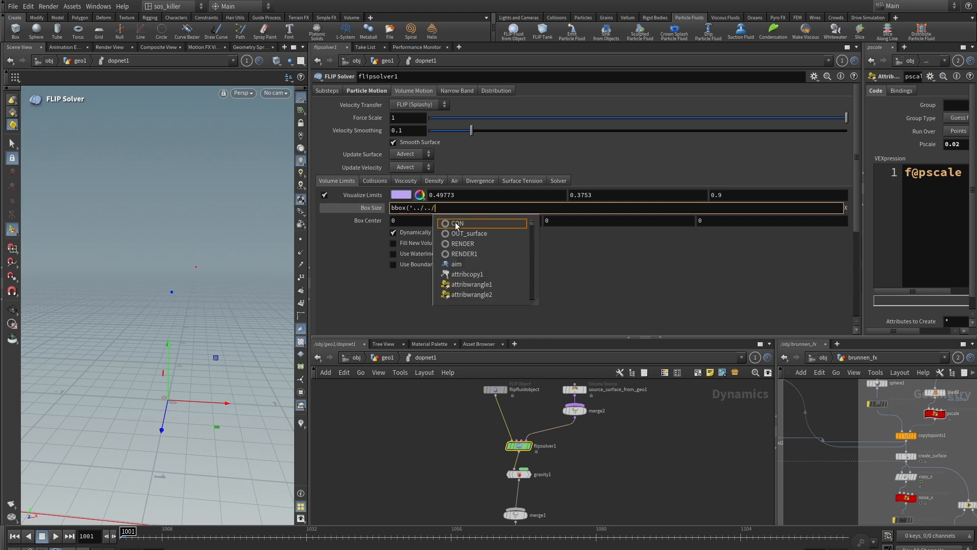
left_click(457, 224)
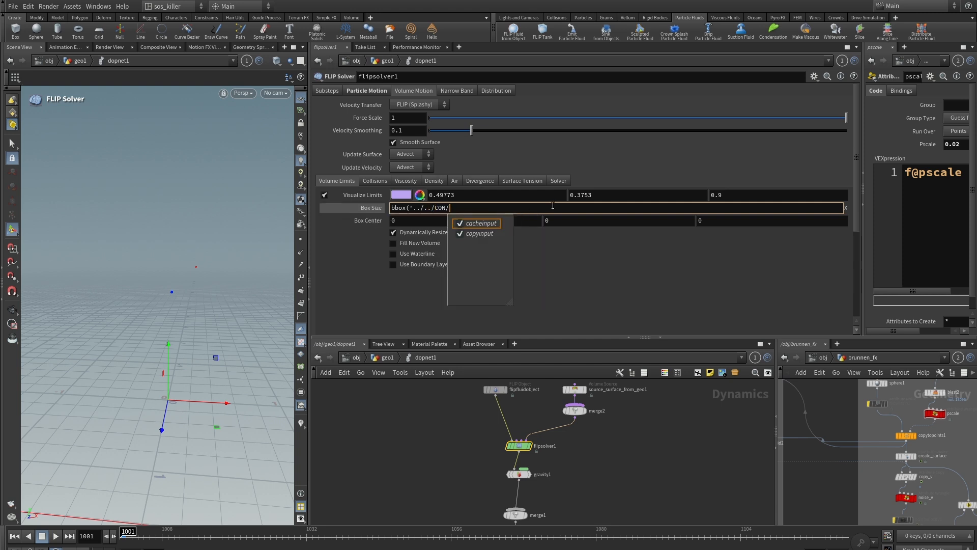
type("',")
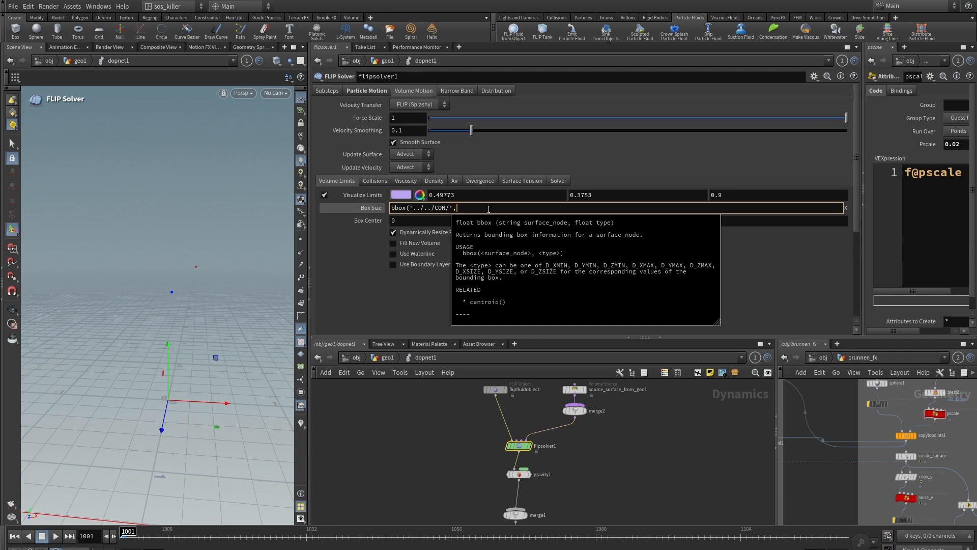
type("D_")
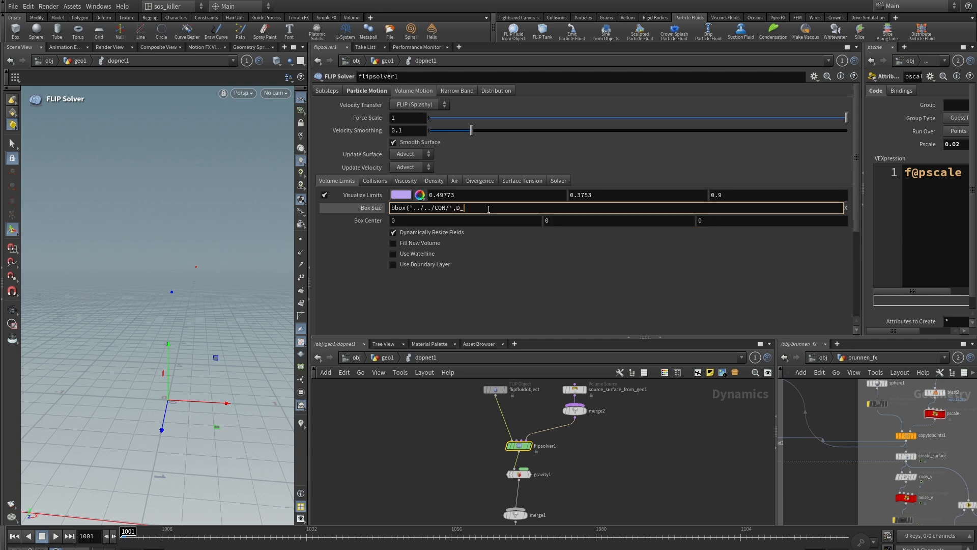
type("XSIZE)")
left_click_drag(490, 208, 352, 209)
key("ctrl+c")
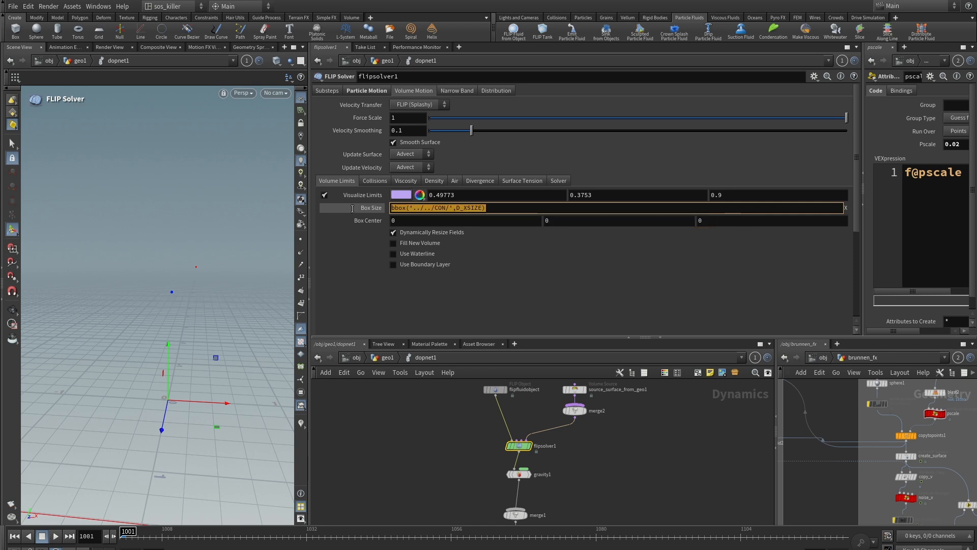
left_click(531, 278)
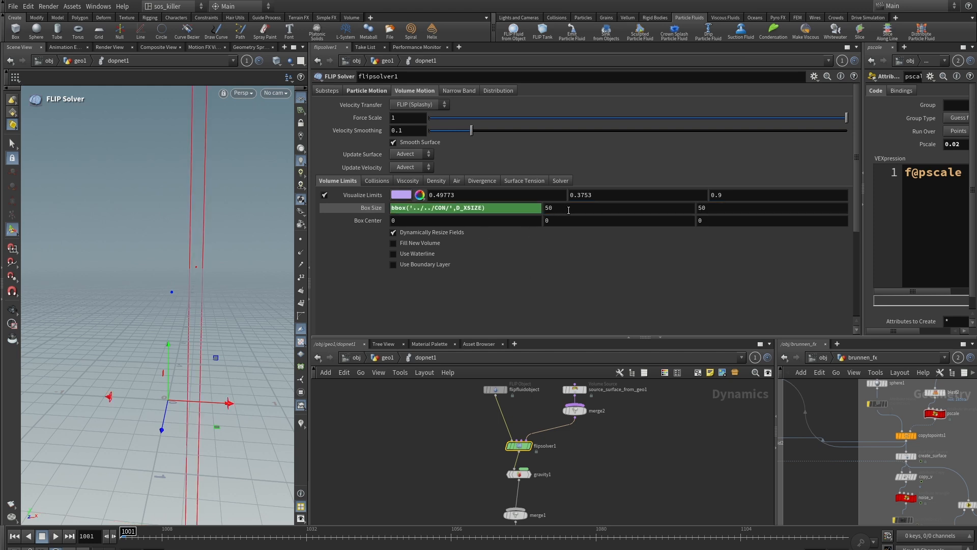
Step: Reuse the copied expression for Box Size Y, changed to bbox('../../CON/',D_YSIZE)
left_click(515, 209)
key("ctrl+v")
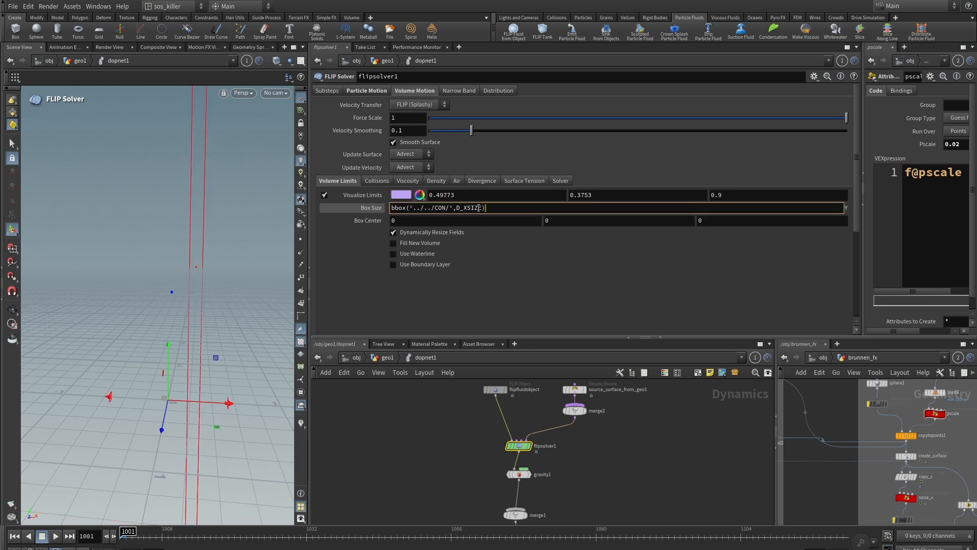
key("BackSpace")
type("Y")
key("Return")
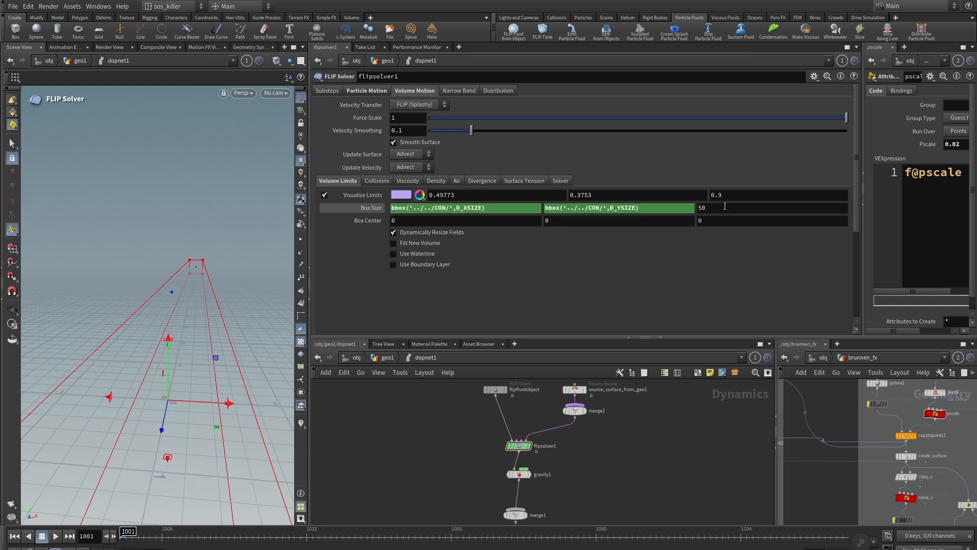
Step: Reuse the copied expression for Box Size Z, changed to bbox('../../CON/',D_ZSIZE)
left_click(724, 206)
key("ctrl+v")
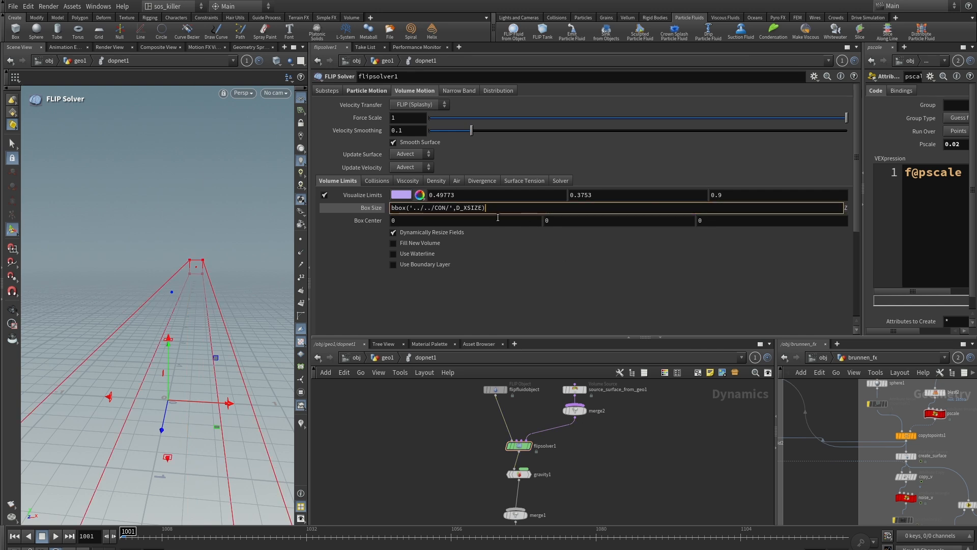
left_click(469, 207)
key("BackSpace")
type("Z")
key("Return")
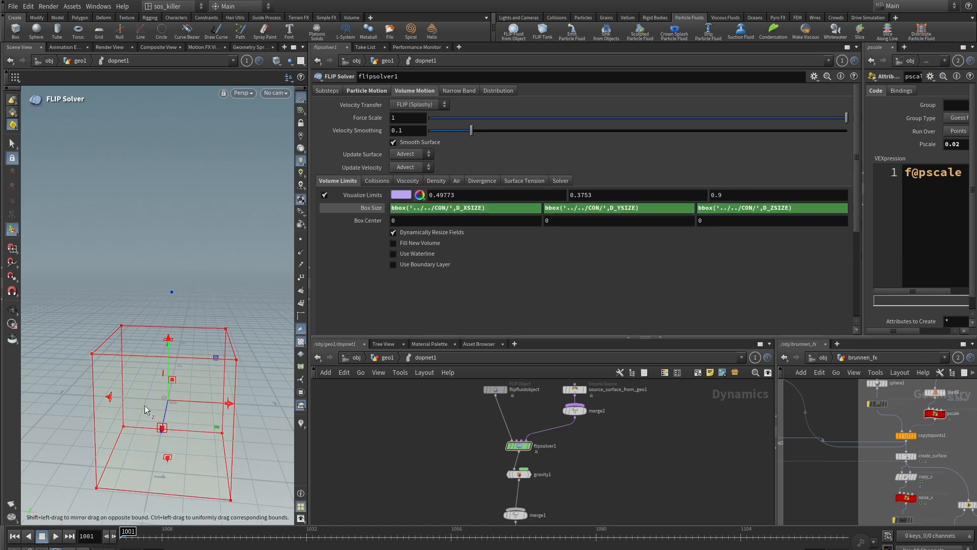
left_click_drag(192, 277, 173, 343, "alt")
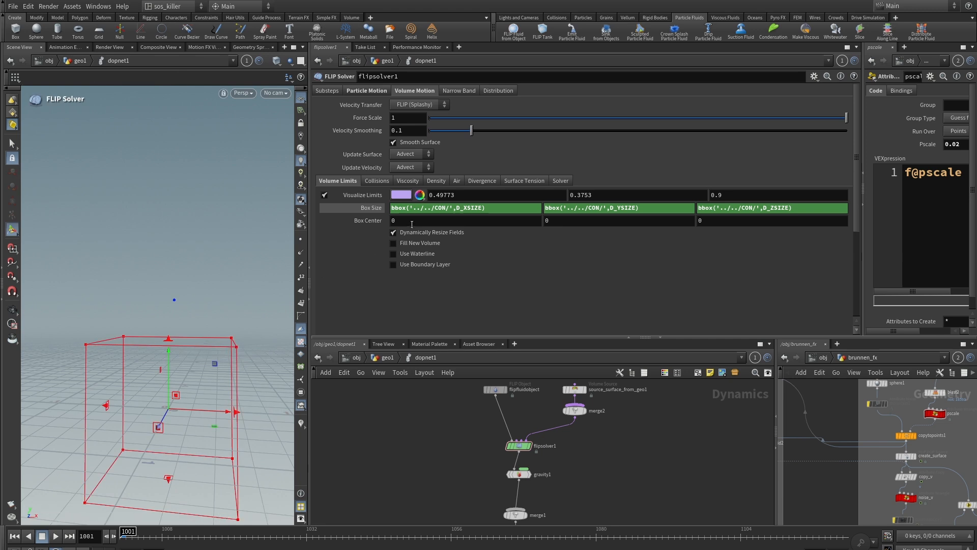
left_click_drag(410, 220, 366, 222)
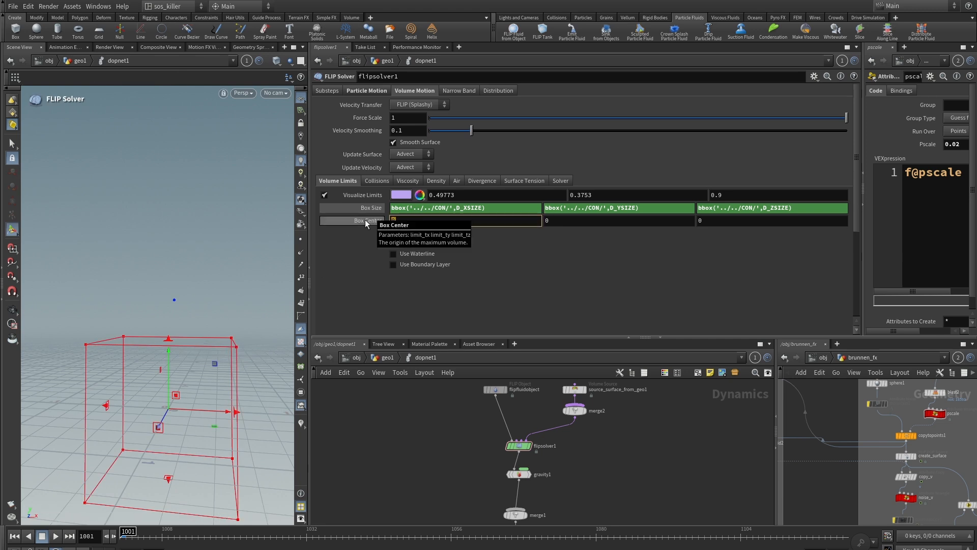
type("cen")
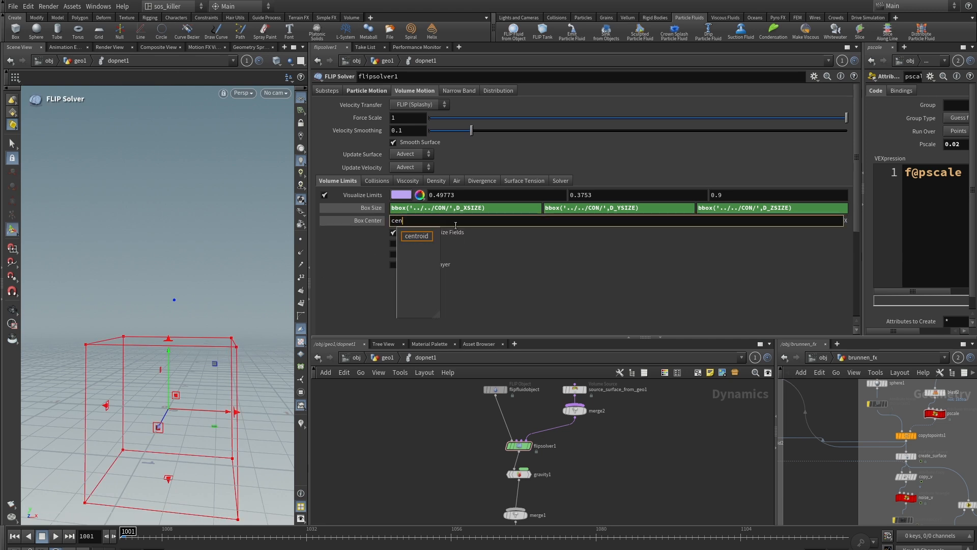
left_click(504, 245)
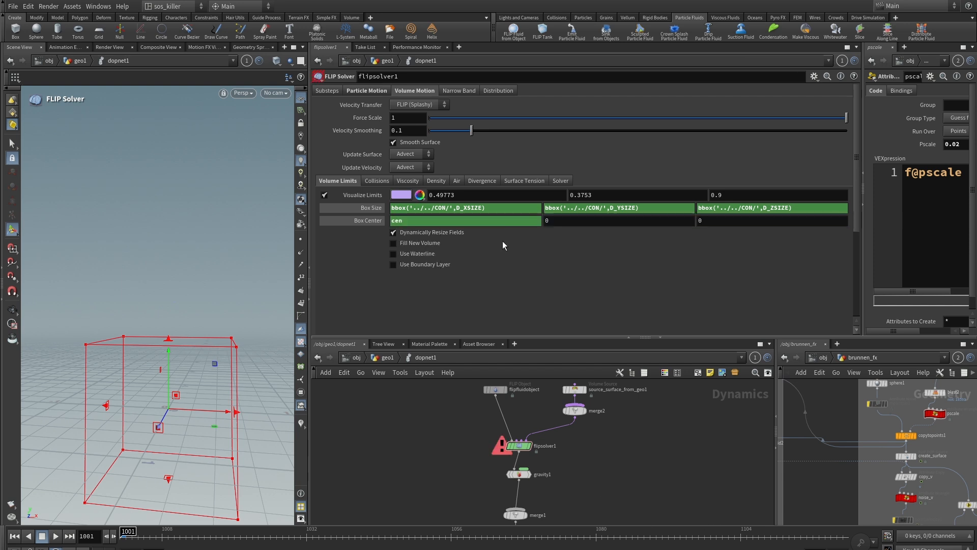
Step: Copy the Box Size X expression into Box Center X and change it to centroid('../../CON/',D_X)
left_click_drag(501, 207, 352, 209)
key("ctrl+c")
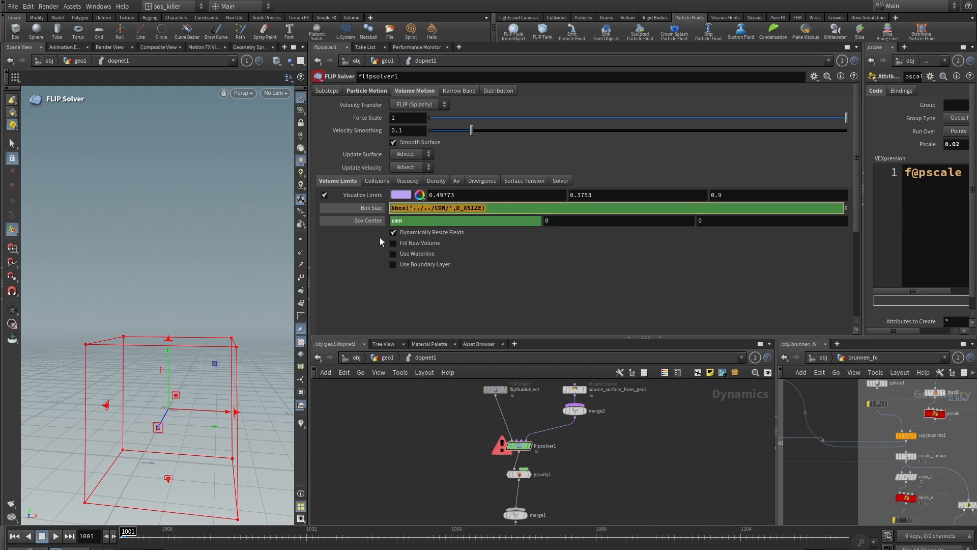
left_click_drag(418, 222, 344, 221)
key("ctrl+v")
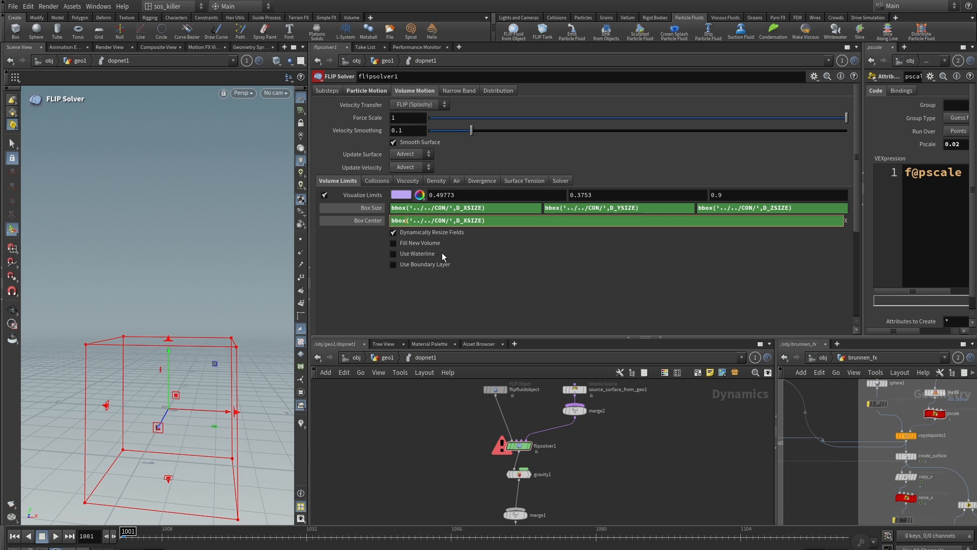
key("BackSpace")
key("BackSpace")
key("BackSpace")
key("BackSpace")
type("ce")
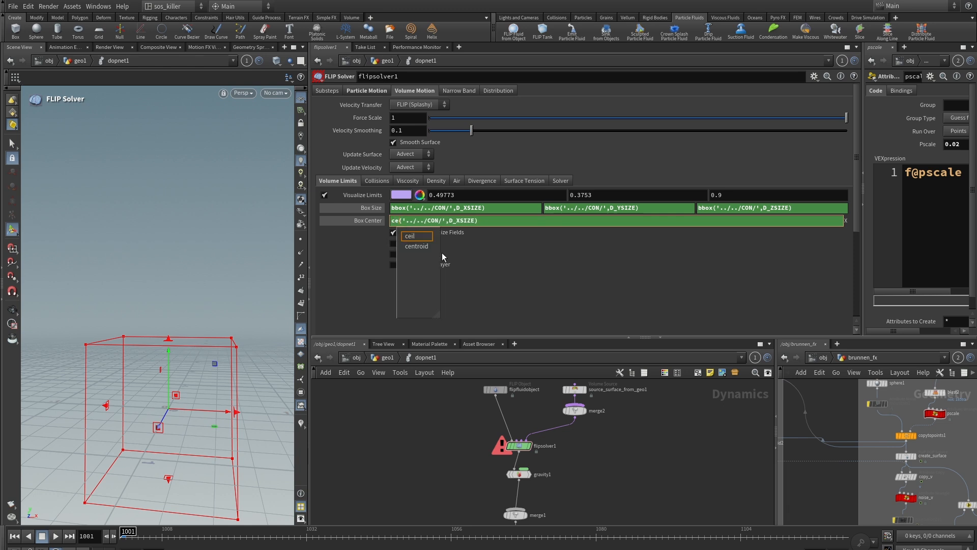
left_click(417, 246)
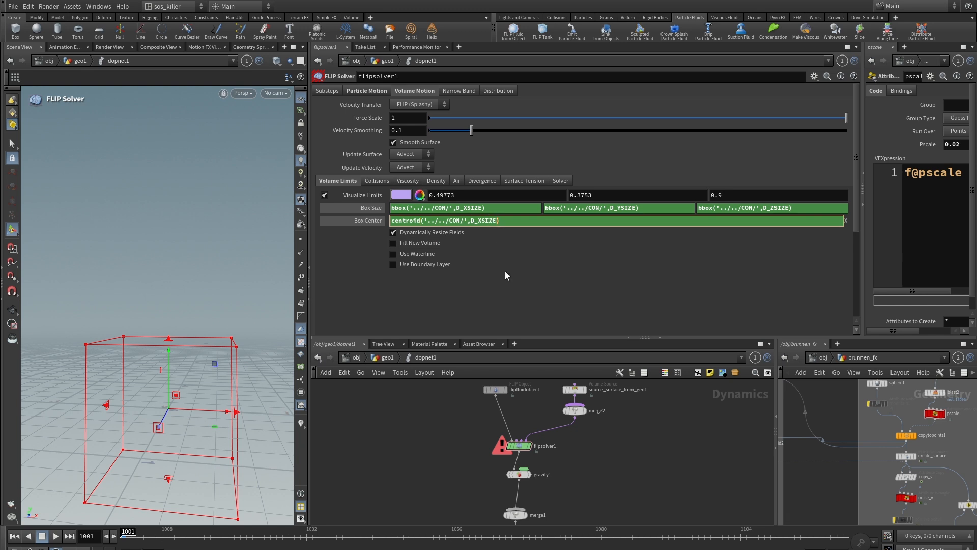
key("BackSpace")
key("BackSpace")
key("BackSpace")
key("BackSpace")
key("Return")
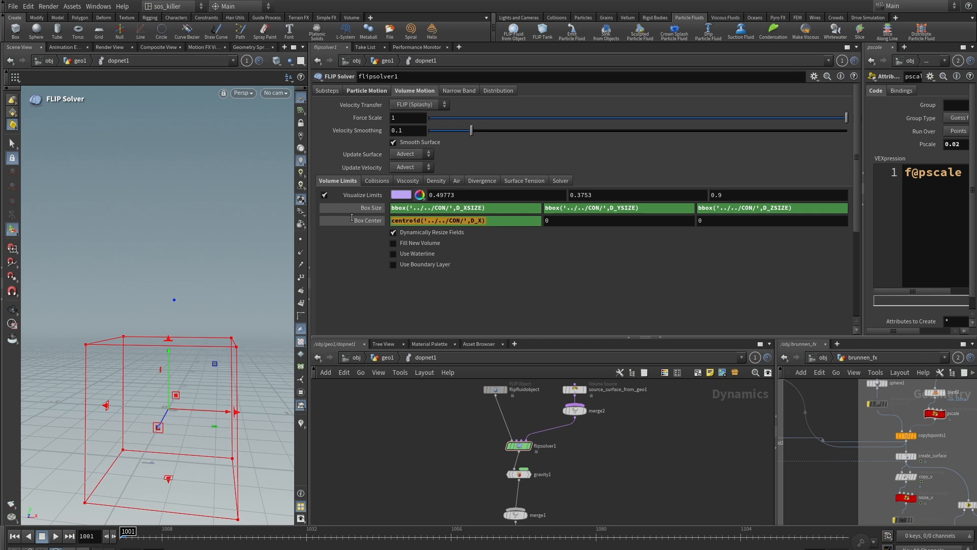
Step: Copy the Box Center X expression into Box Center Y and change it to centroid('../../CON/',D_Y)
left_click(514, 221)
key("ctrl+c")
key("Return")
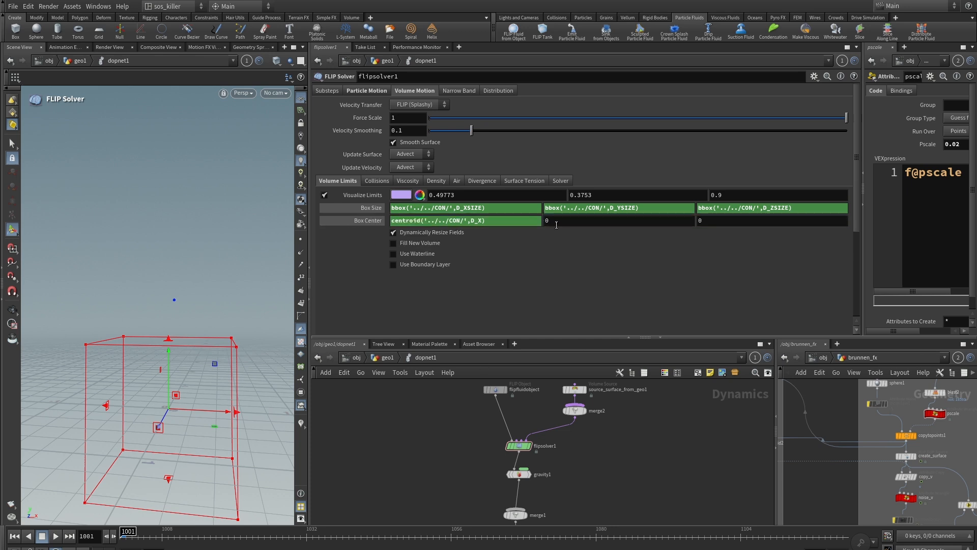
left_click(515, 222)
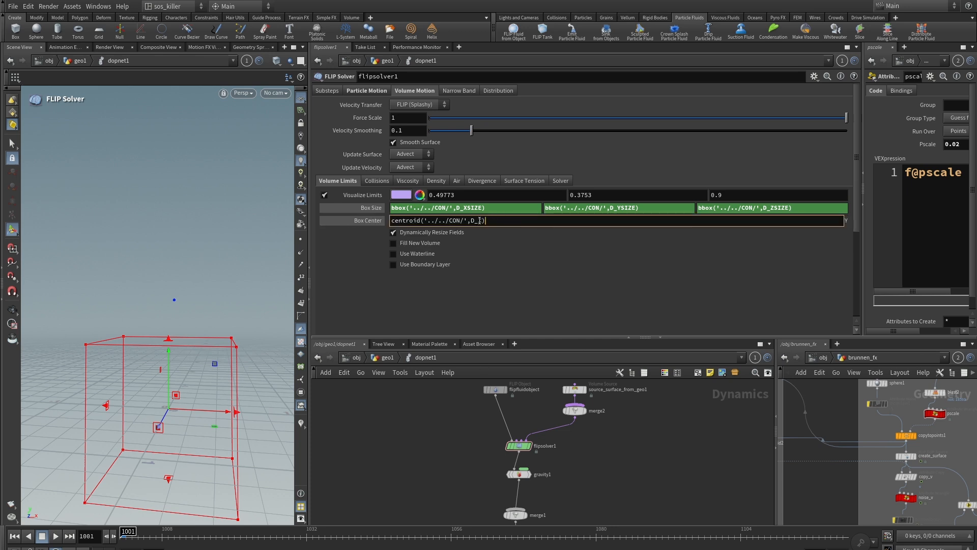
key("BackSpace")
type("Y")
key("Return")
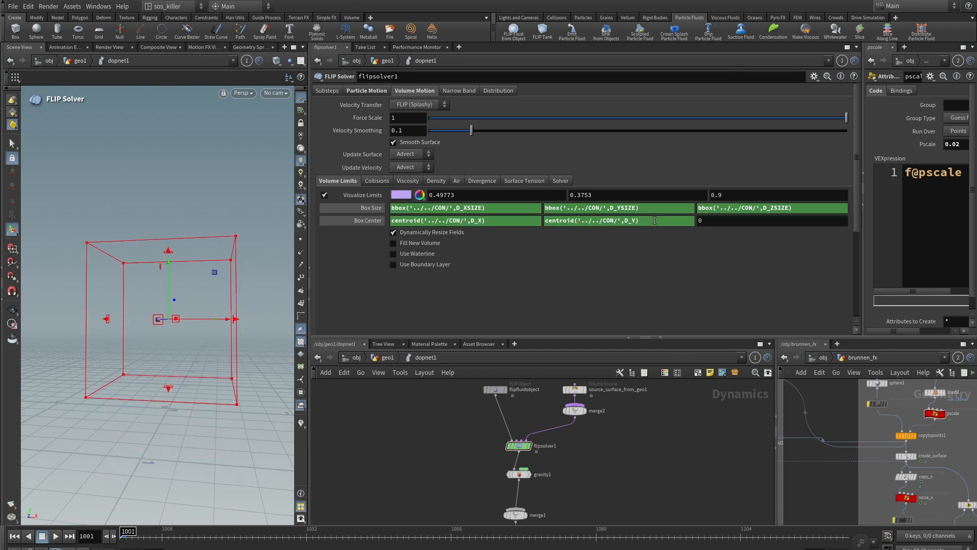
Step: Reuse the copied expression for Box Center Z, changed to centroid('../../CON/',D_Z)
key("Tab")
key("ctrl+v")
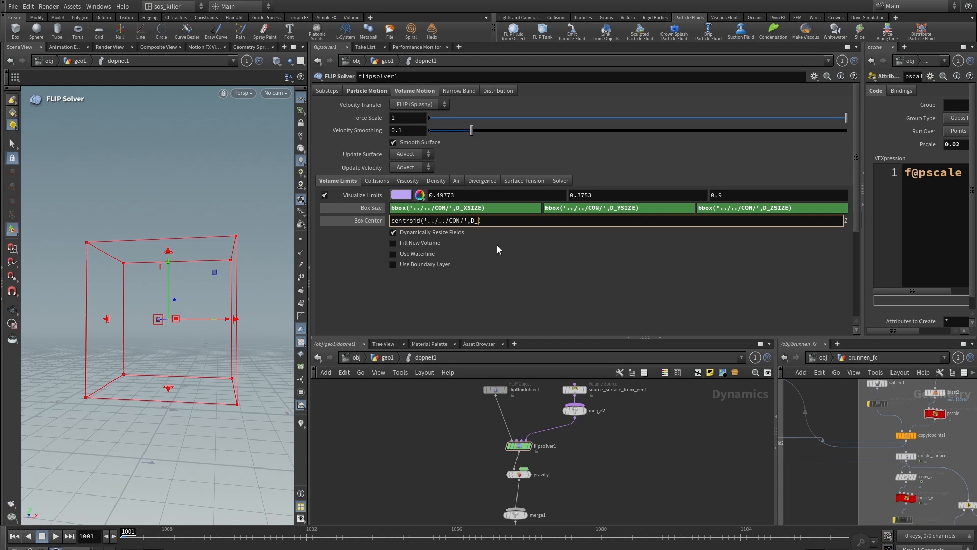
type("Z")
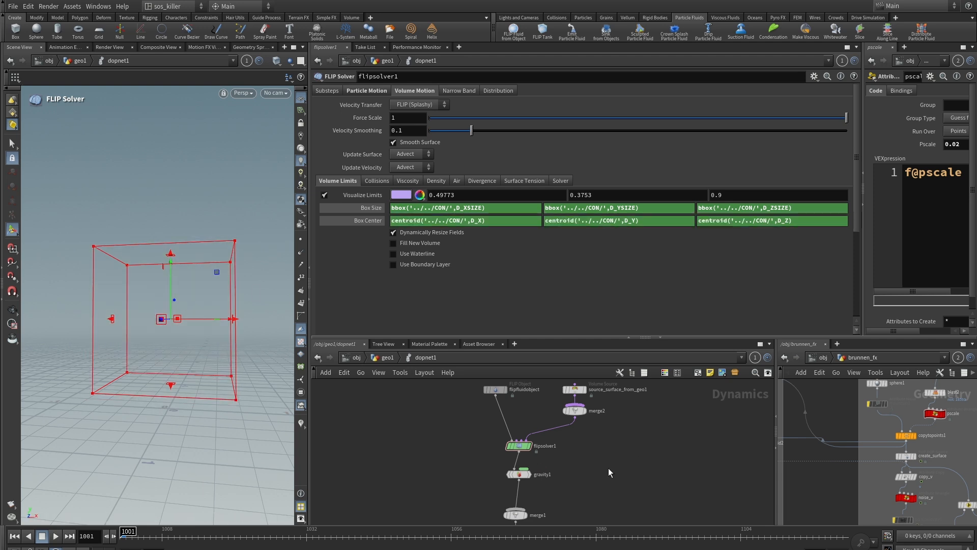
Step: Play the timeline to preview the fluid simulation inside the volume limits
scroll(608, 469, "down", 3)
right_click_drag(197, 219, 41, 201, "alt")
left_click_drag(169, 203, 214, 260, "alt")
left_click(58, 540)
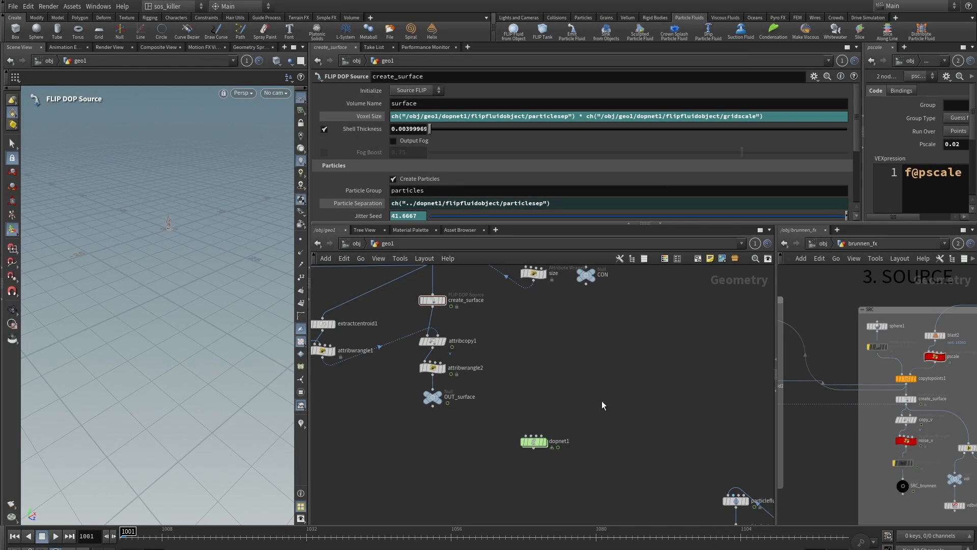
Step: Add a second DOP Network beside dopnet1 in geo1 and name it flip_sim
scroll(602, 401, "down", 2)
middle_click_drag(588, 455, 583, 364)
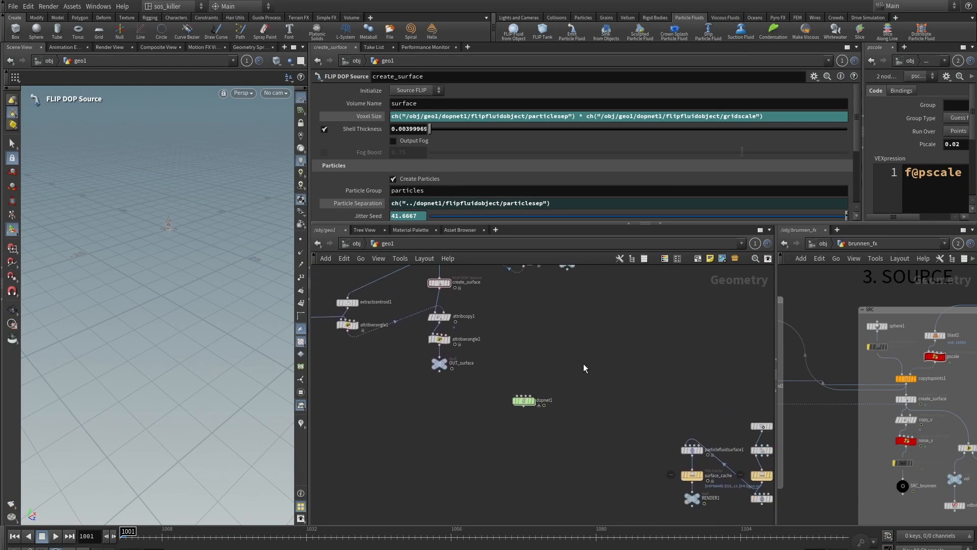
key("Tab")
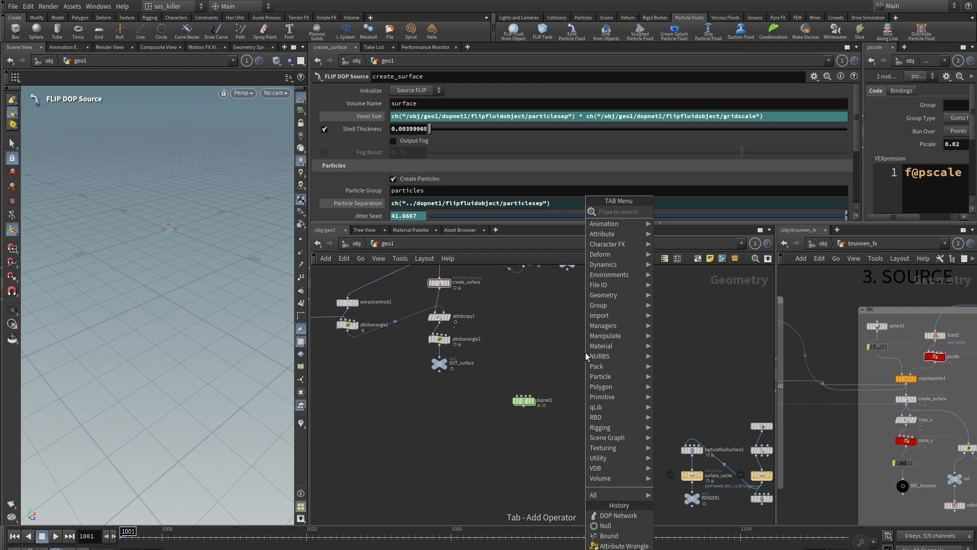
type("dop")
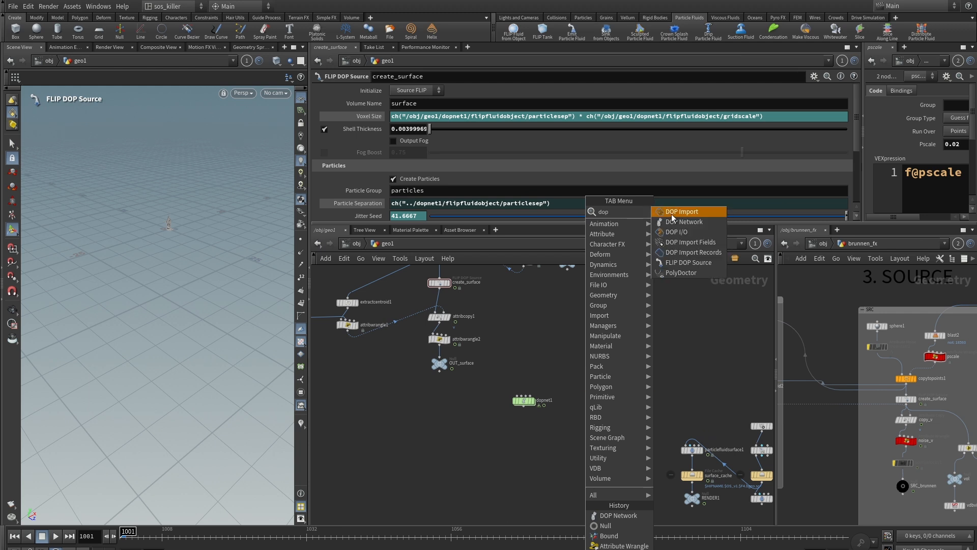
left_click(684, 222)
left_click(594, 371)
double_click(634, 369)
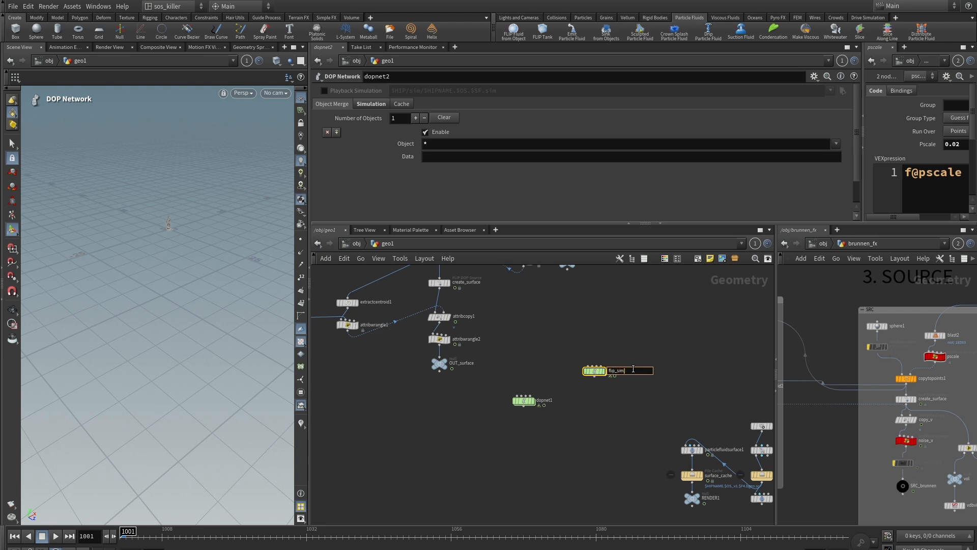
key("Return")
Step: Add a FLIP DOP Source node in geo1, in the empty space beside attribcopy1
scroll(631, 332, "up", 2)
middle_click_drag(610, 355, 645, 386)
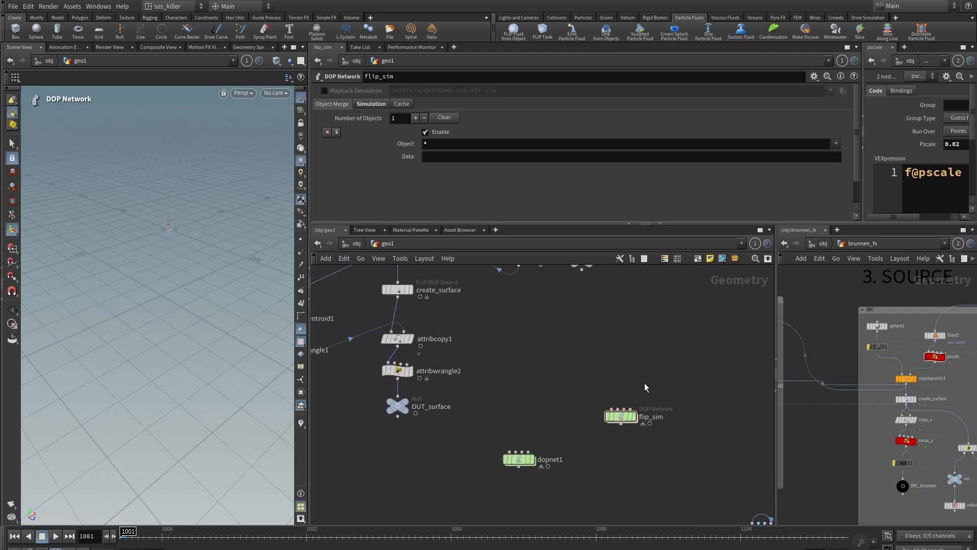
middle_click_drag(523, 321, 482, 349)
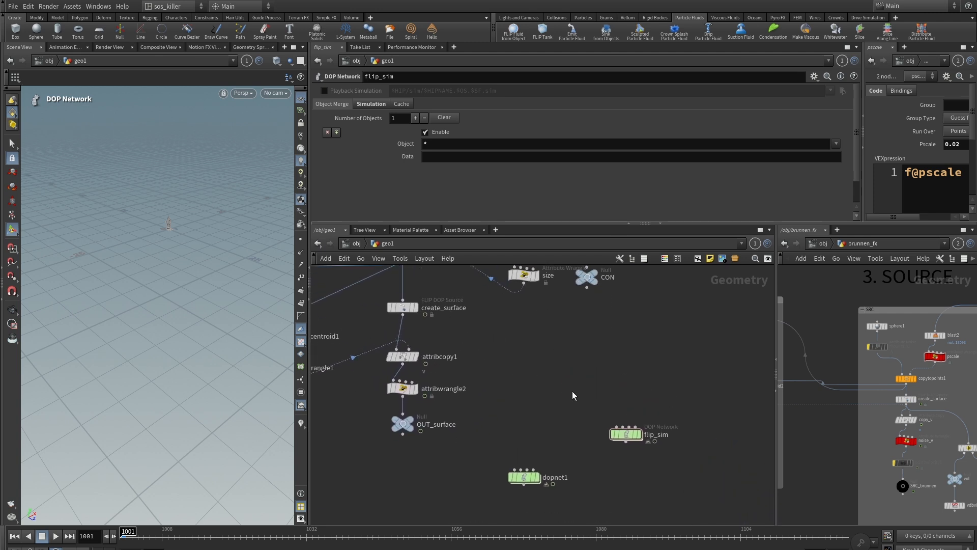
middle_click_drag(573, 395, 558, 361)
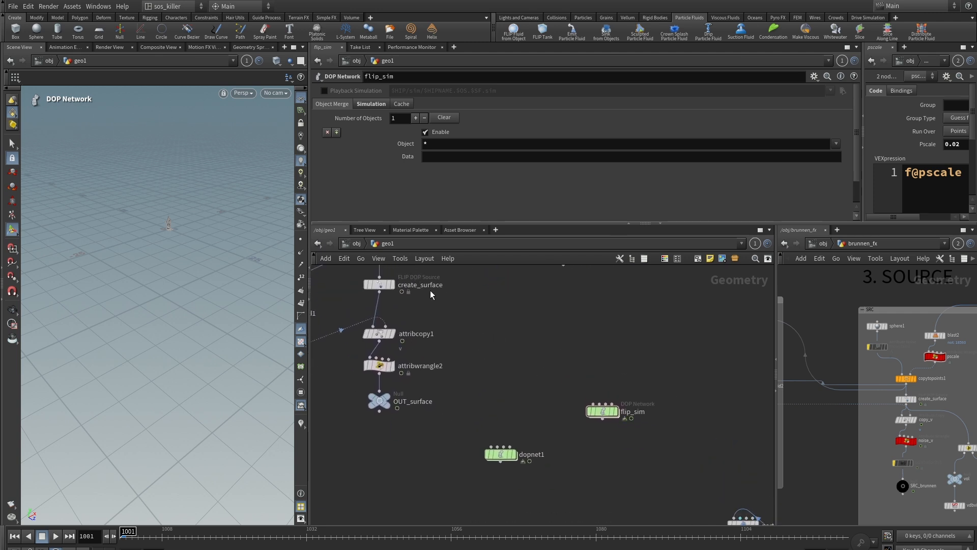
middle_click_drag(512, 322, 526, 329)
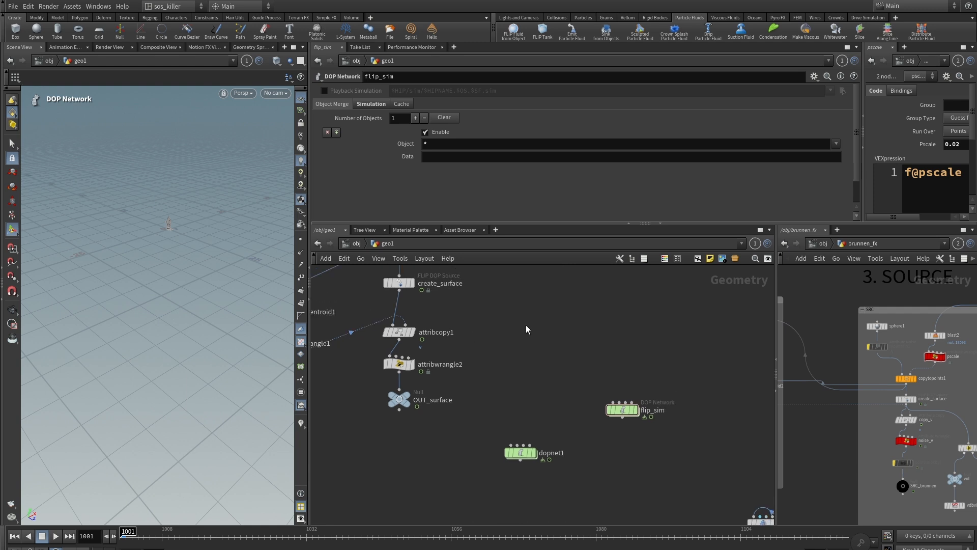
key("Tab")
type("flip")
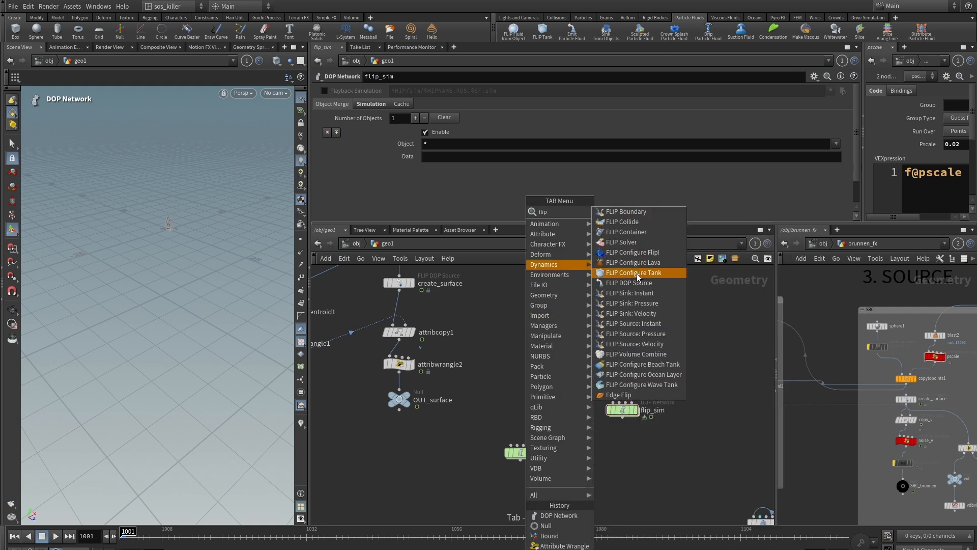
left_click(621, 283)
left_click(524, 338)
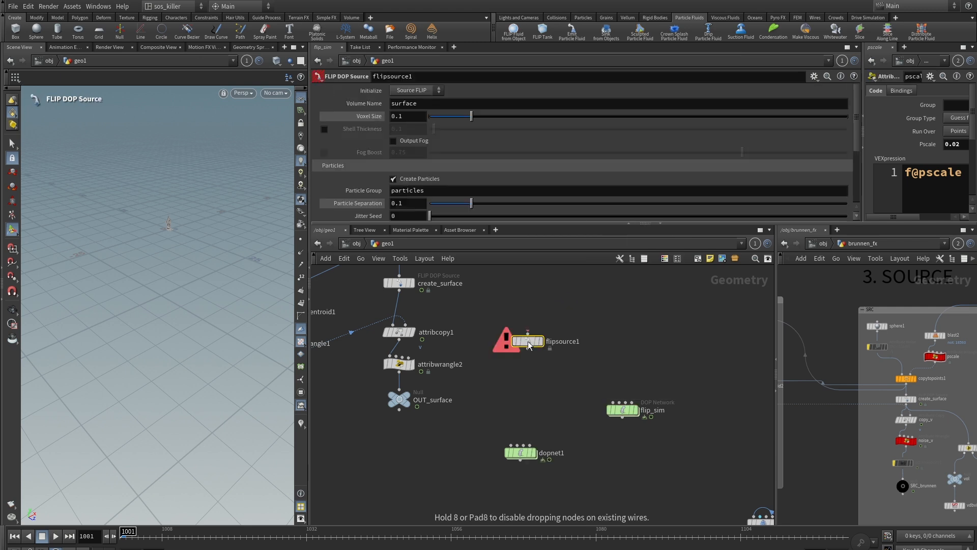
Step: Enter the flip_sim network and add a FLIP Object above the output node
scroll(562, 334, "up", 3)
middle_click_drag(580, 304, 586, 288)
middle_click_drag(685, 393, 602, 297)
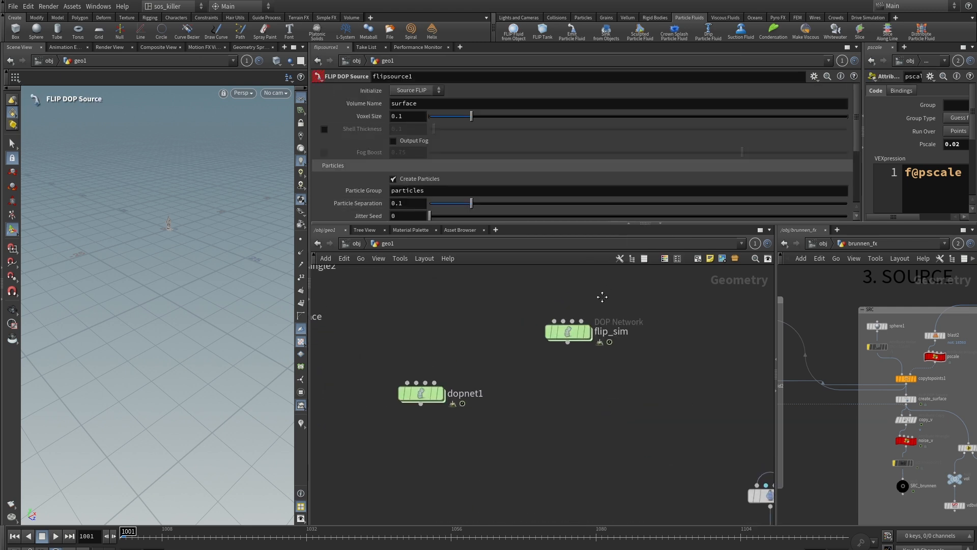
double_click(568, 333)
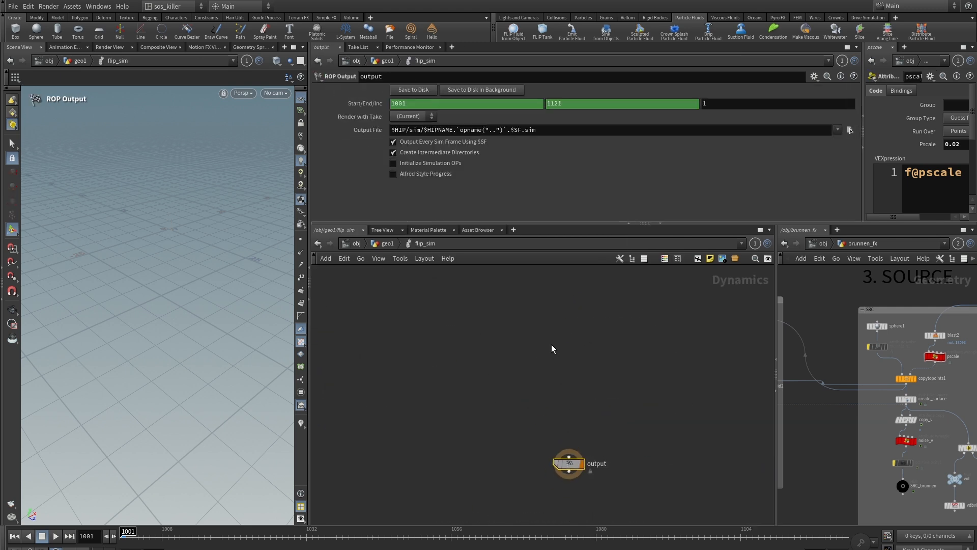
key("Tab")
type("flip")
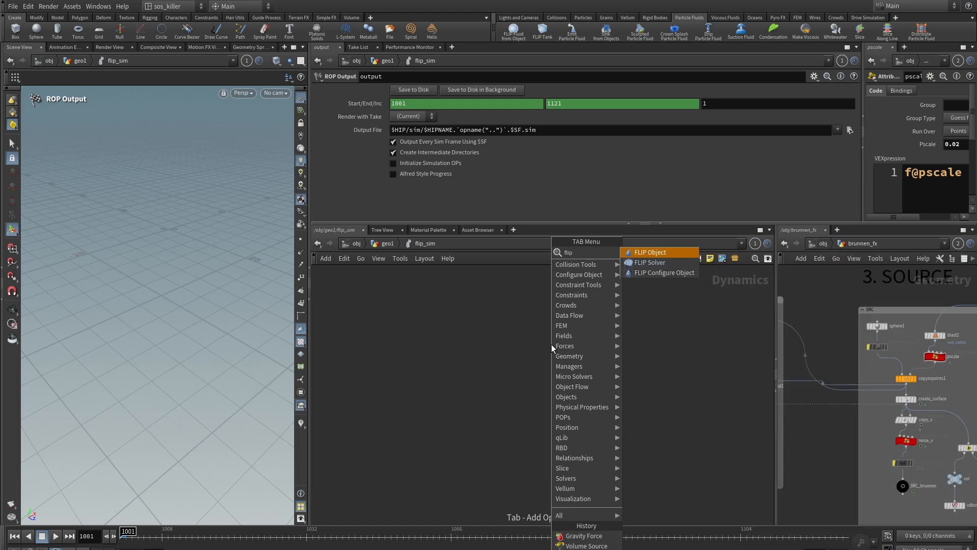
left_click(673, 253)
left_click(519, 336)
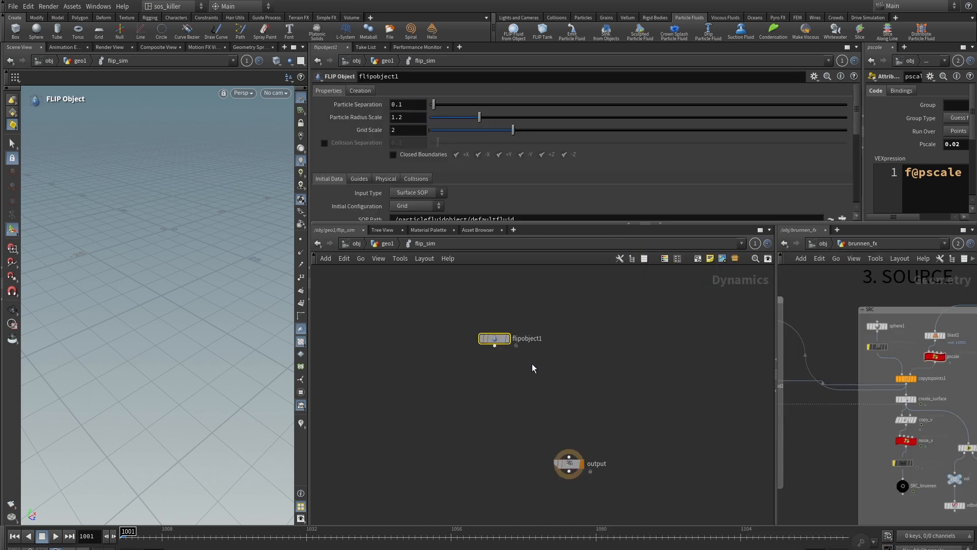
Step: Add a FLIP Solver below the FLIP Object and a Gravity Force between the solver and the output node
key("Tab")
type("flip")
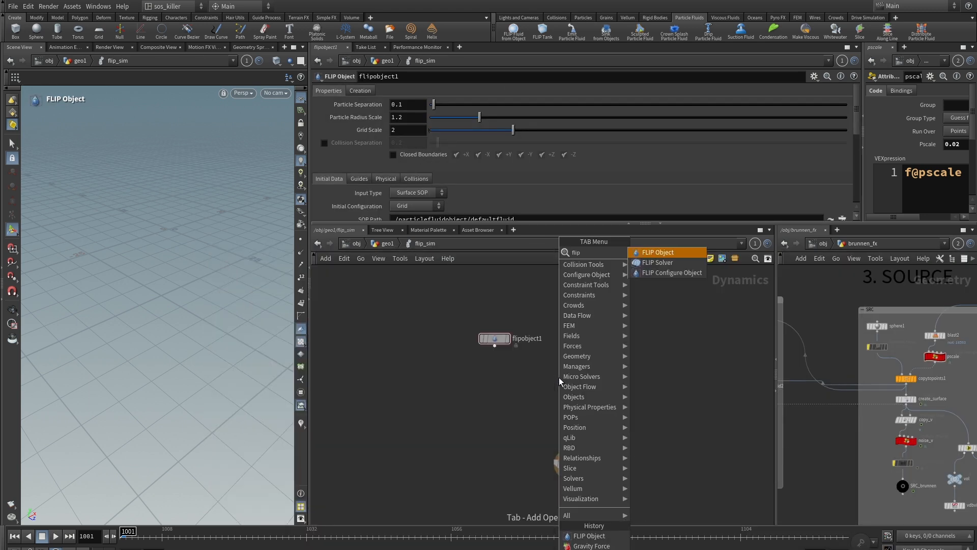
left_click(657, 262)
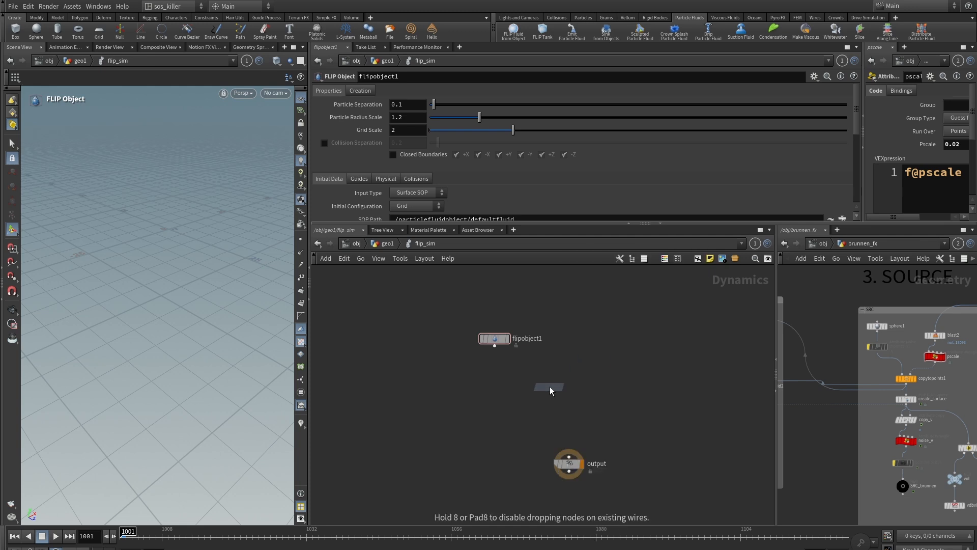
left_click(549, 386)
key("Tab")
type("gra")
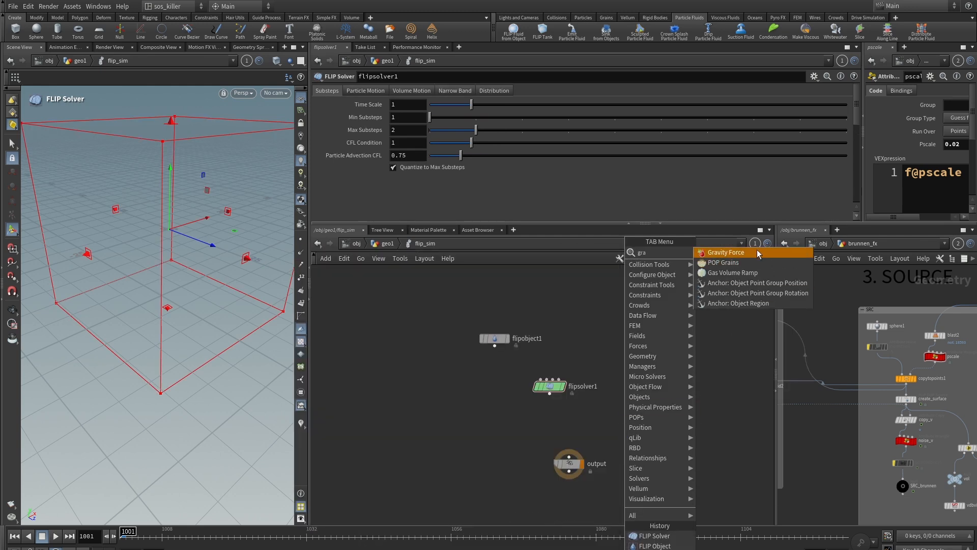
left_click(756, 253)
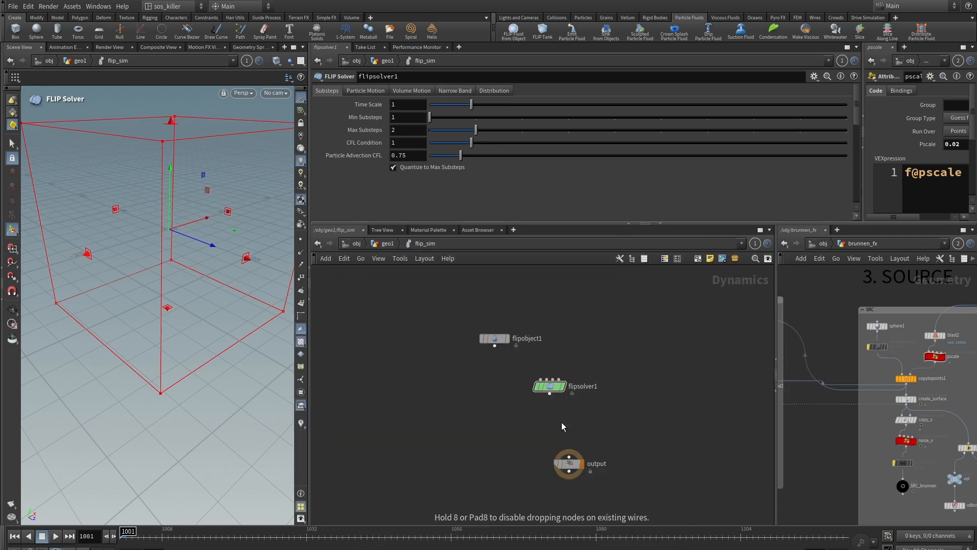
left_click(561, 422)
Step: Add a Volume Source node above and beside the FLIP Solver
key("Tab")
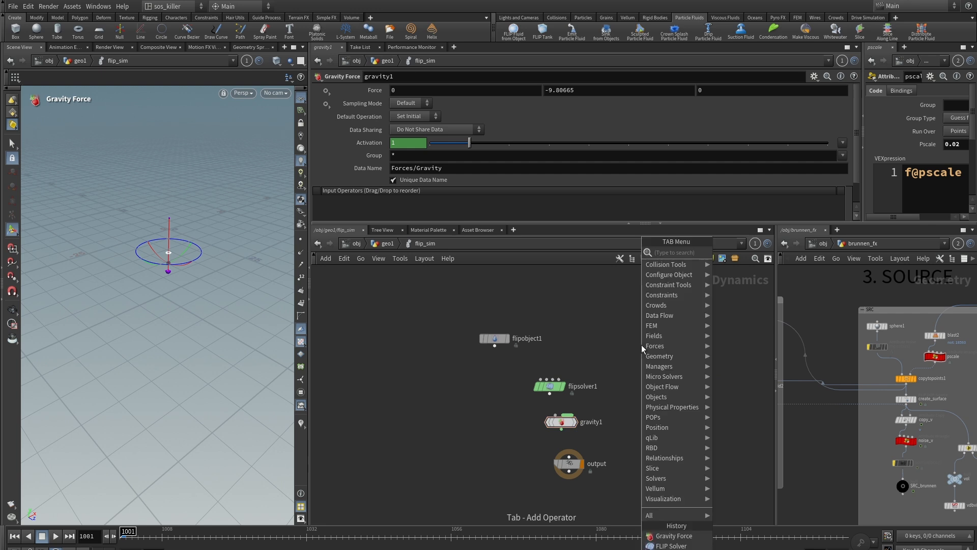
type("vol")
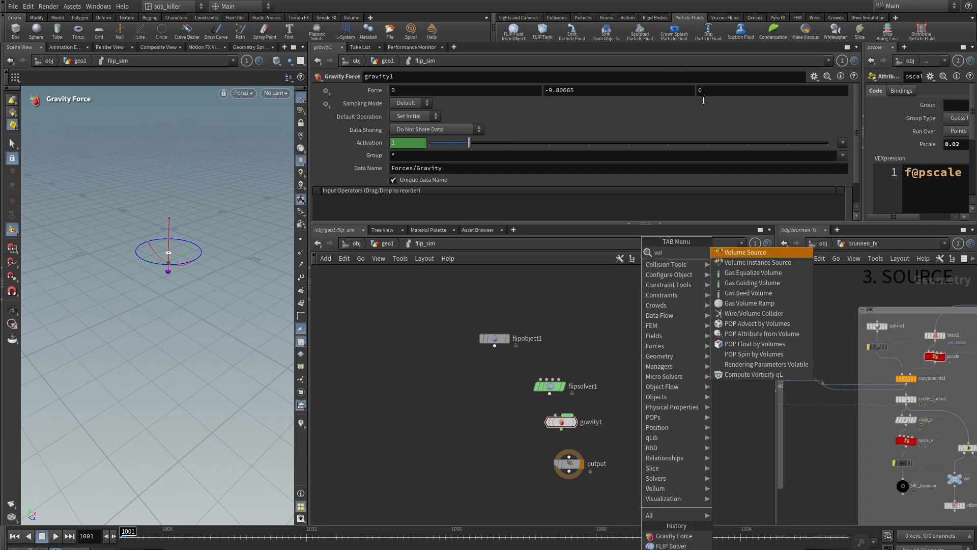
left_click(756, 255)
left_click(629, 356)
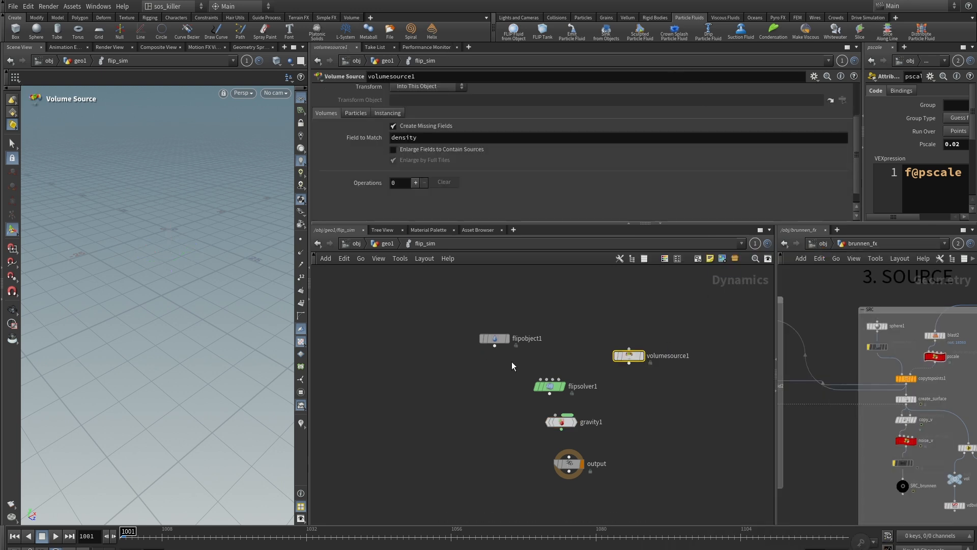
Step: Wire the FLIP Object into the solver's first input, the Volume Source into its last, and the solver through gravity1 to output
middle_click_drag(639, 438, 653, 427)
left_click_drag(509, 335, 554, 368)
mouse_move(643, 352)
left_mouse_down()
mouse_move(572, 356)
mouse_move(564, 382)
mouse_move(583, 452)
mouse_move(570, 454)
left_mouse_up()
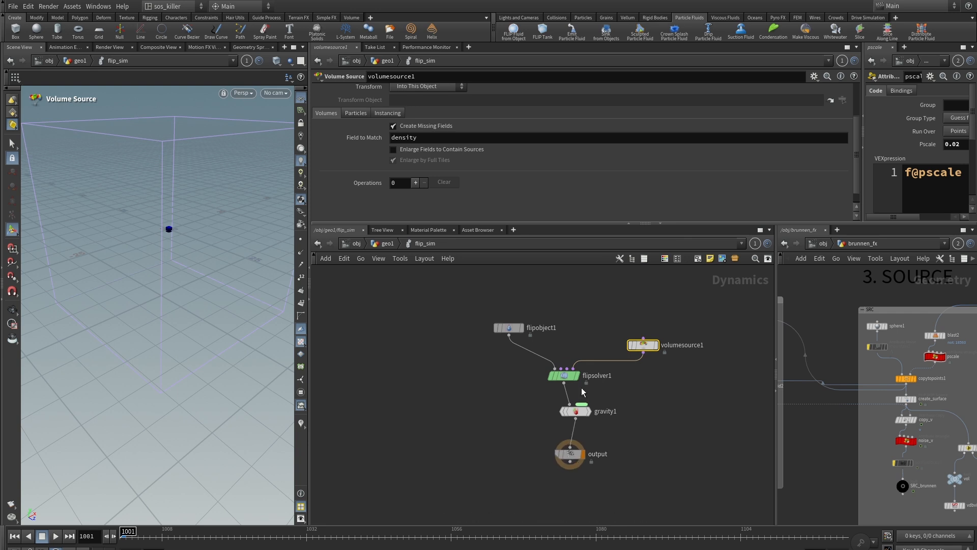
Step: Clear the SOP Path in flipobject1's initial data to remove the default fluid
right_click_drag(203, 213, 723, 270, "alt")
middle_click_drag(207, 253, 161, 300, "alt")
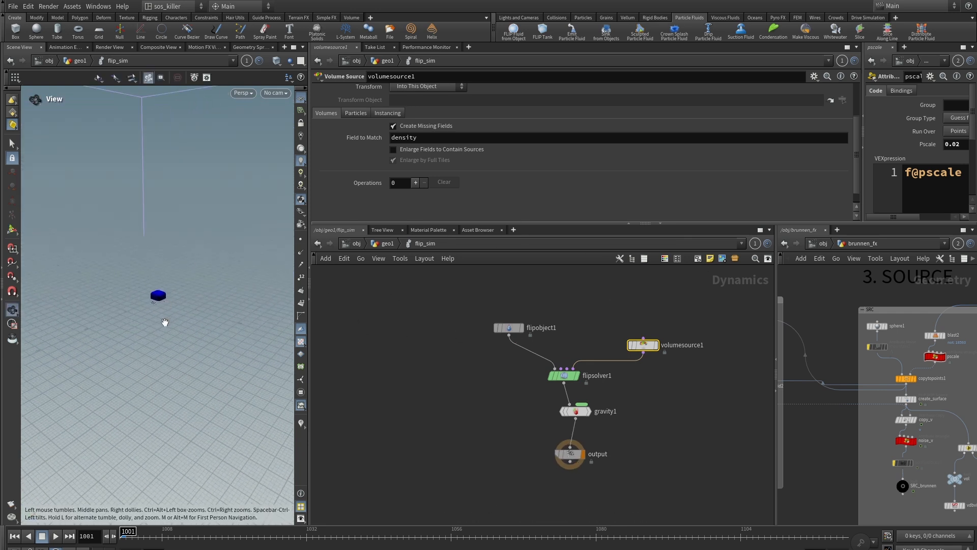
left_click_drag(164, 322, 168, 293, "alt")
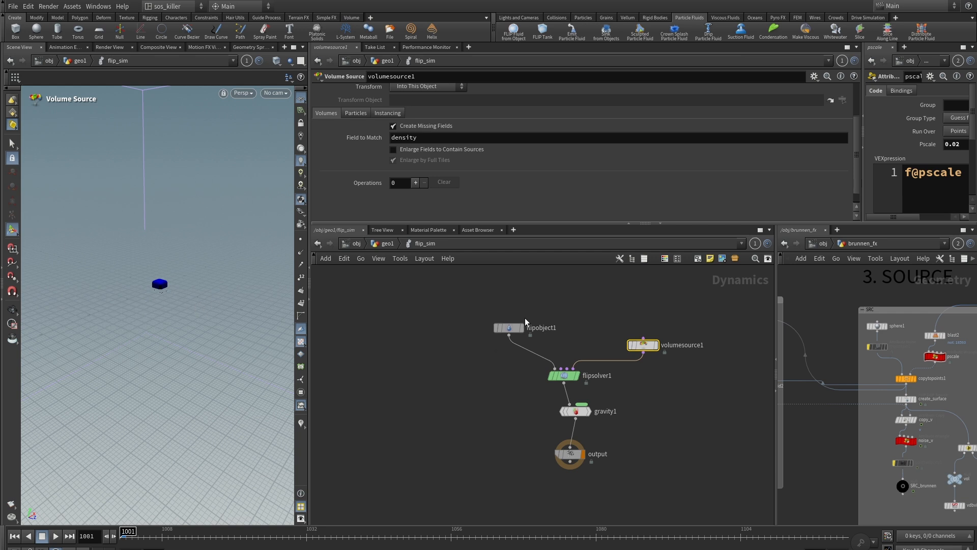
left_click(509, 328)
left_click_drag(568, 225, 569, 320)
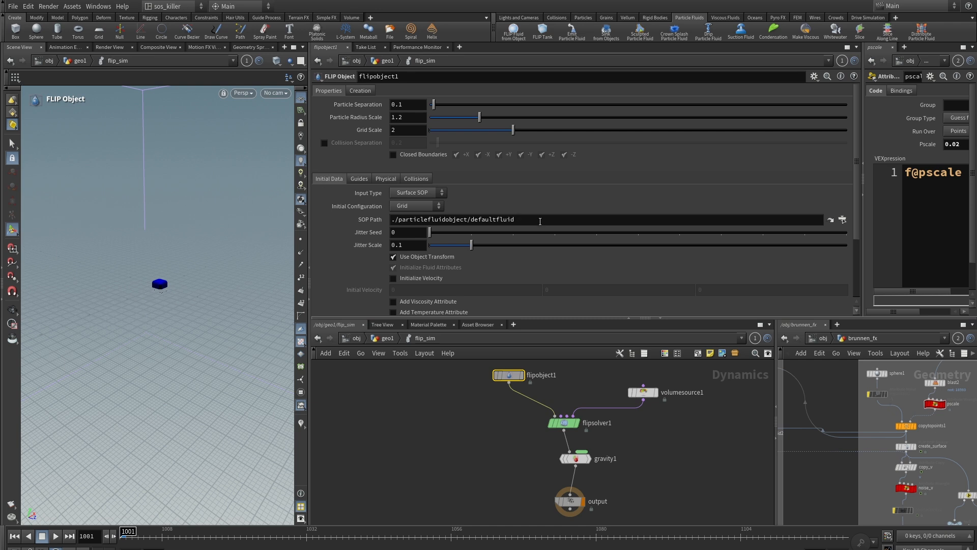
left_click_drag(540, 221, 301, 214)
key("Delete")
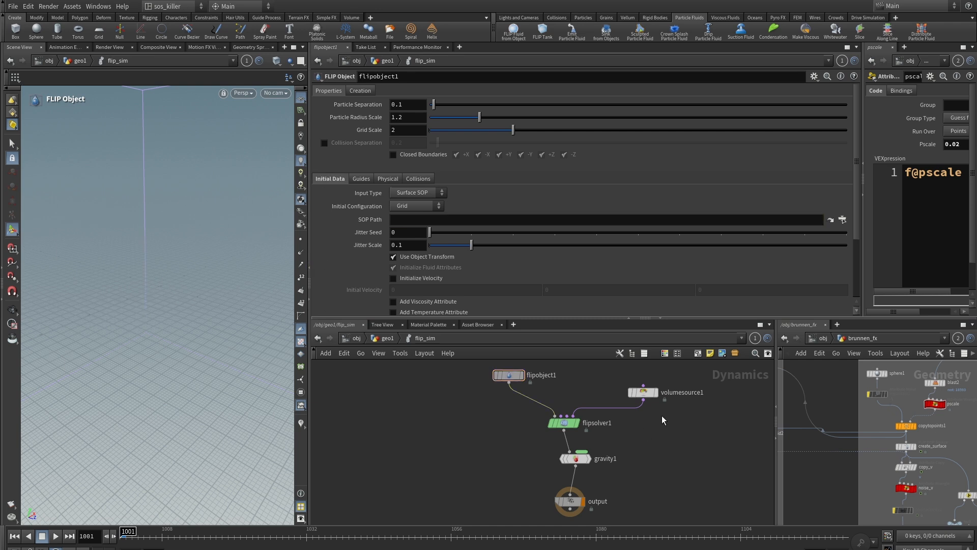
left_click_drag(660, 318, 659, 237)
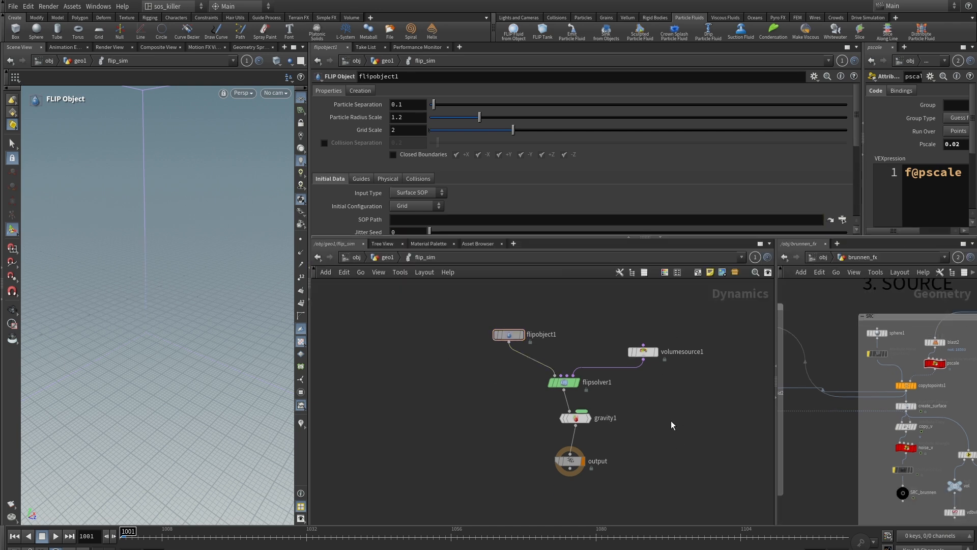
Step: Return from flip_sim to geo1 and connect the output of copytopoints1 to the input of flipsource1
scroll(671, 421, "down", 4)
middle_click_drag(659, 354, 557, 322)
scroll(552, 325, "up", 4)
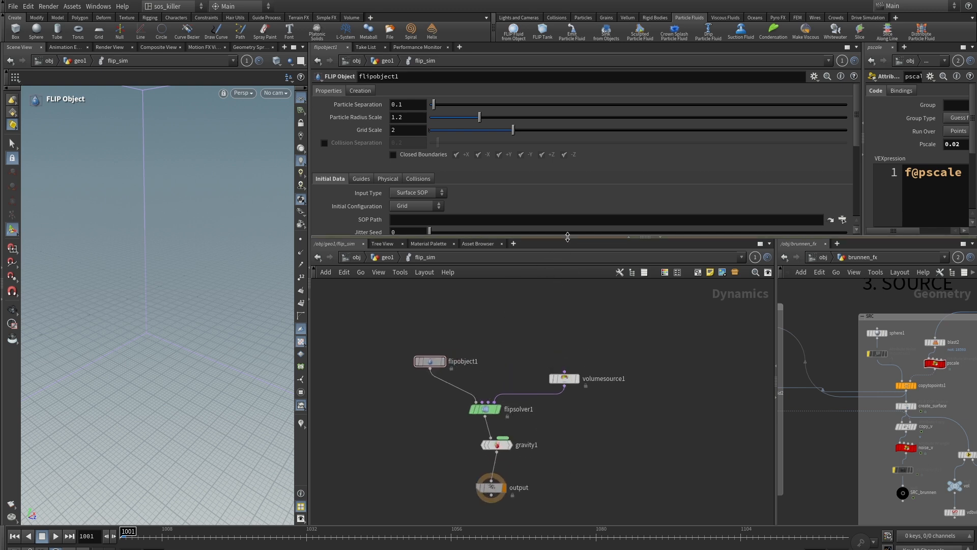
scroll(566, 324, "down", 2)
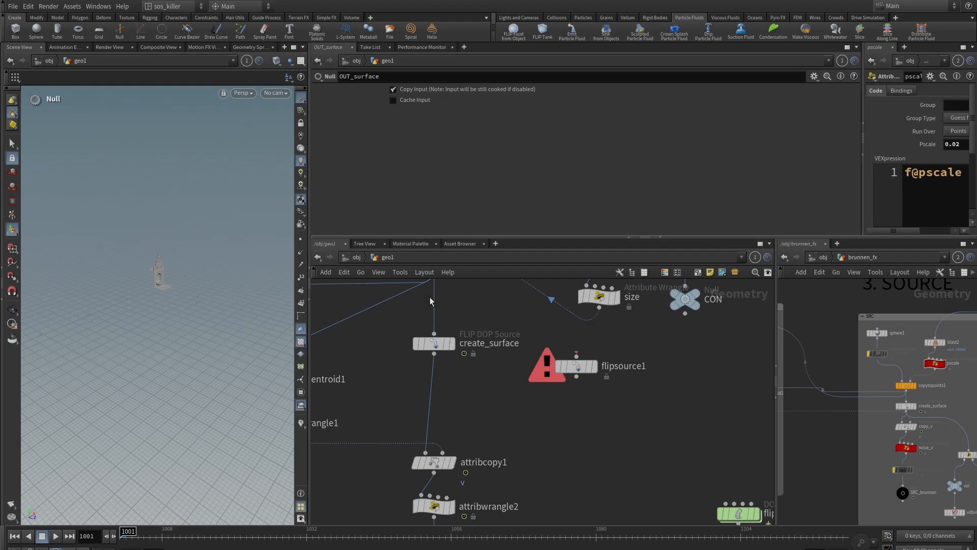
middle_click_drag(488, 305, 492, 351)
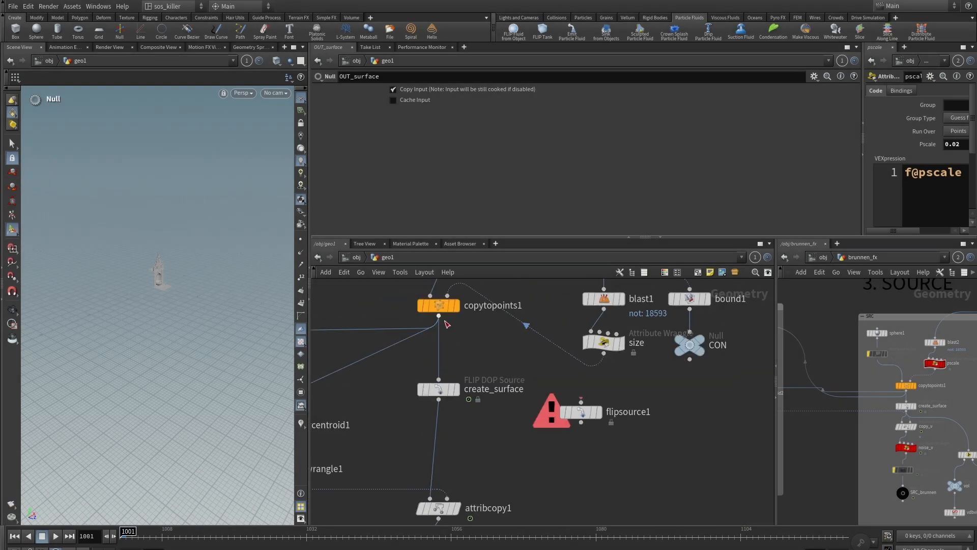
left_click_drag(444, 320, 581, 401)
scroll(636, 455, "down", 2)
middle_click_drag(636, 463, 644, 406)
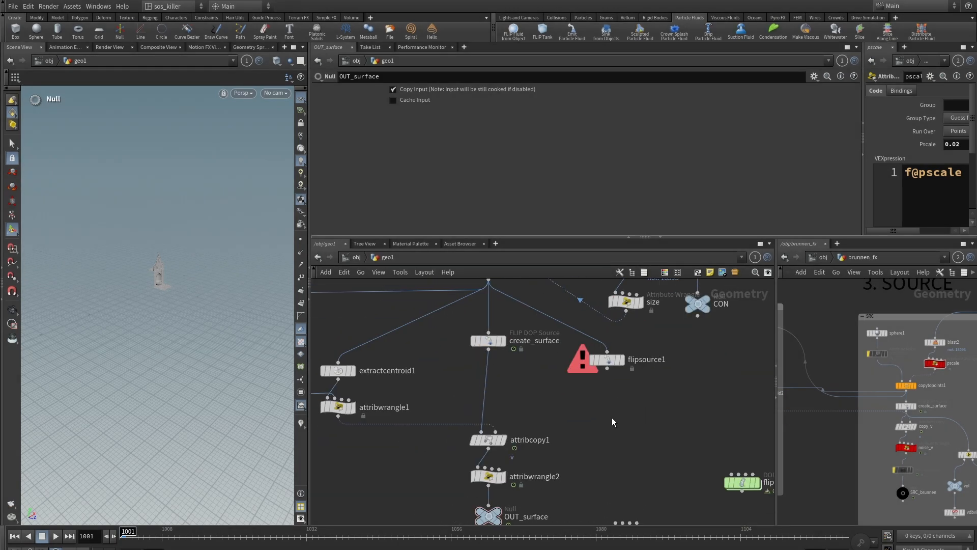
Step: Add a Switch node between create_surface and attribcopy1
key("Tab")
type("s")
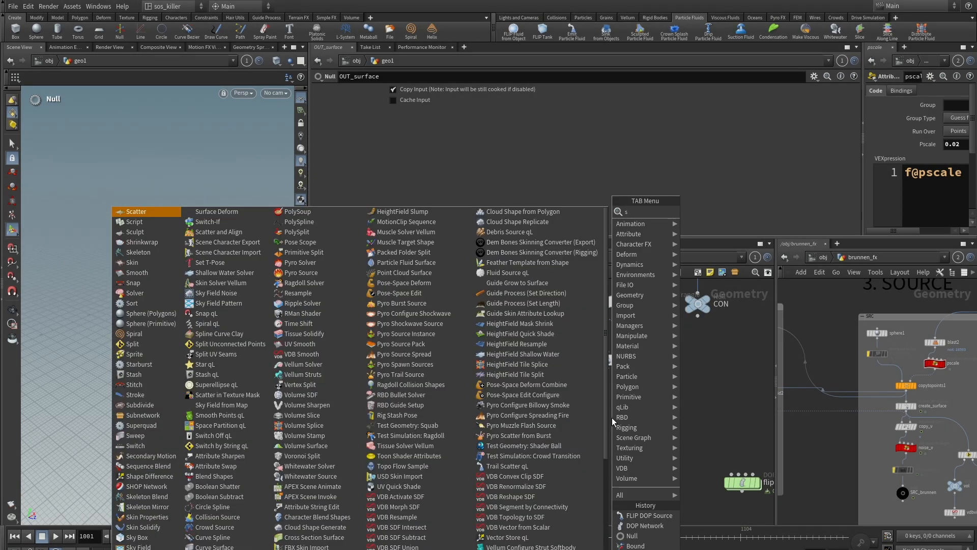
type("wi")
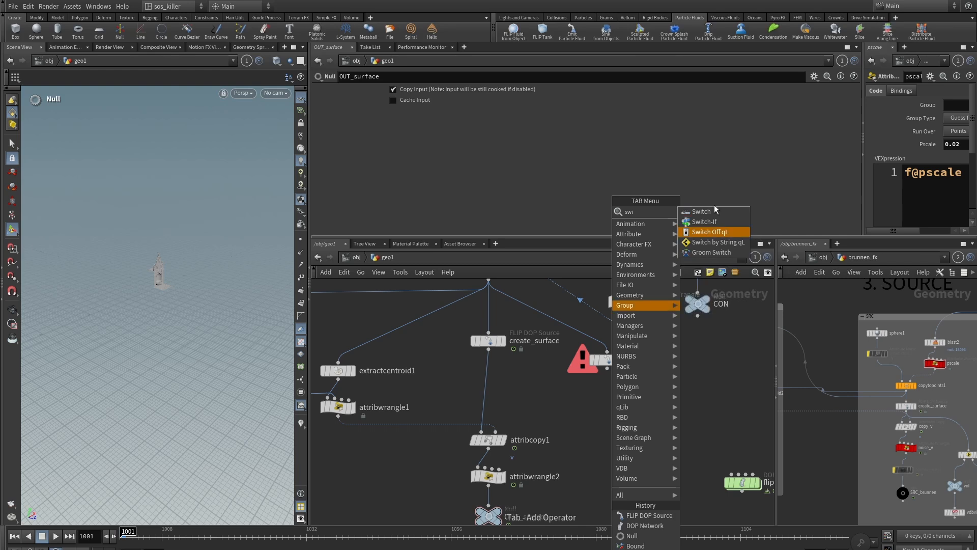
left_click(713, 211)
left_click(514, 413)
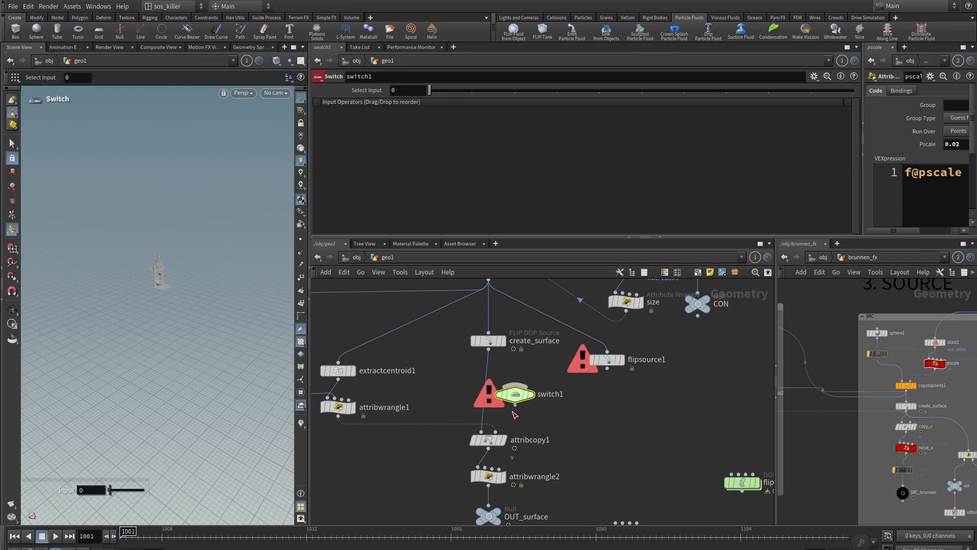
Step: Wire switch1 into the first input of attribcopy1, feeding it create_surface as first input and flipsource1 as second
left_click_drag(515, 406, 483, 431)
left_click_drag(488, 350, 515, 385)
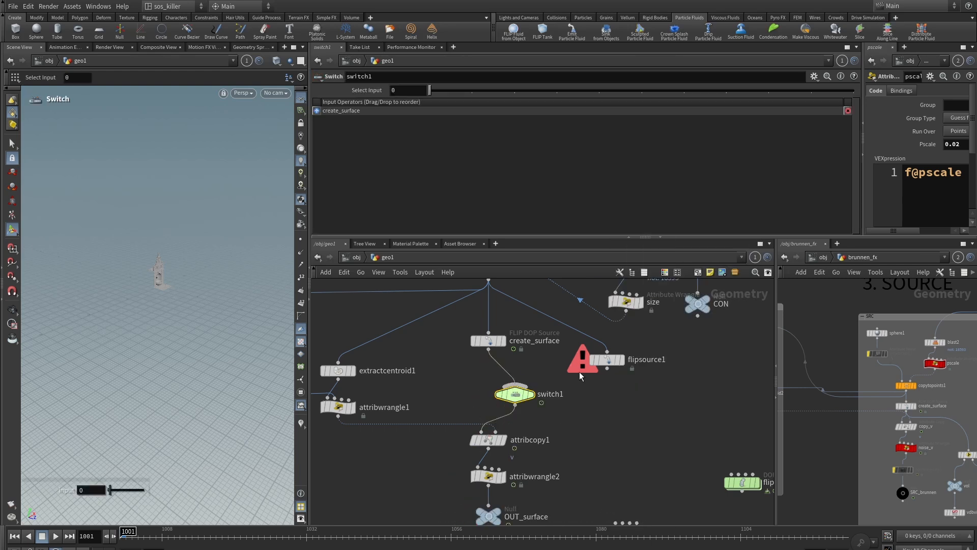
left_click_drag(607, 368, 483, 397)
middle_click(583, 361)
middle_click_drag(625, 454, 537, 401)
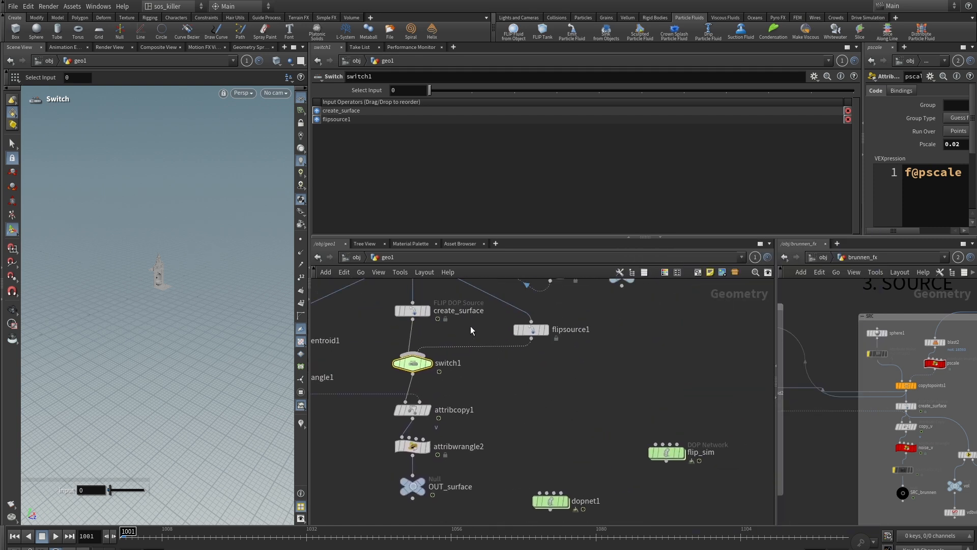
Step: Enlarge the parameter pane, set switch1's Select Input to 1 and frame the fountain in the viewport
mouse_move(415, 430)
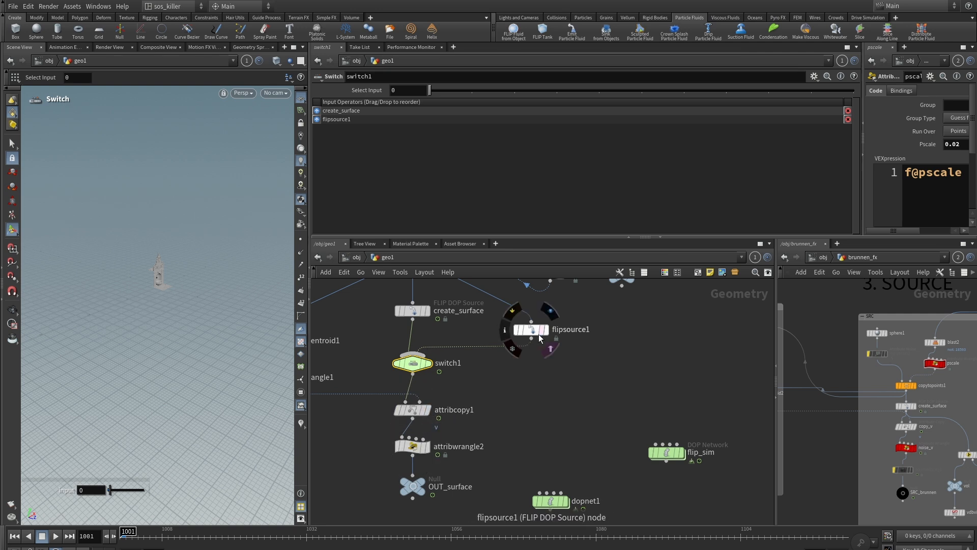
left_click(532, 332)
middle_click_drag(588, 428, 591, 382)
middle_click_drag(490, 350, 476, 408)
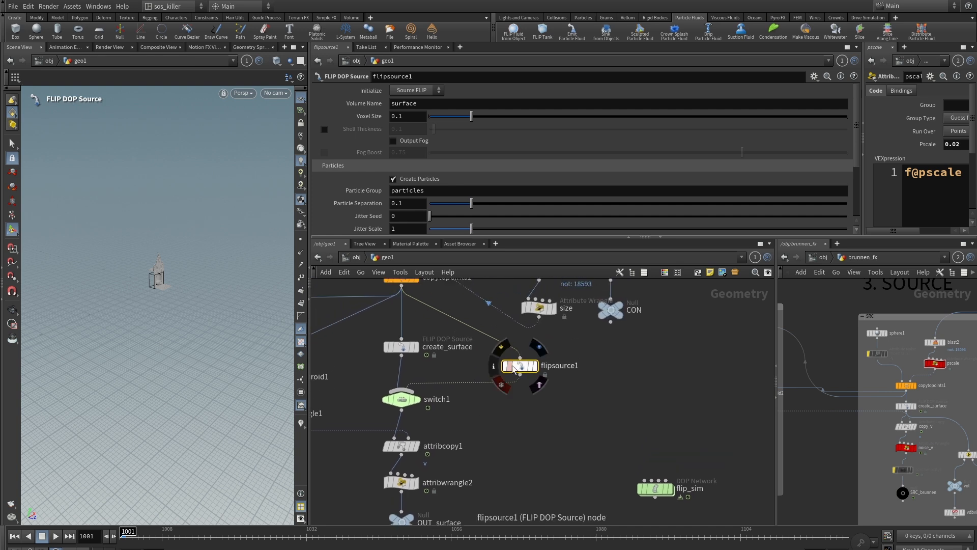
left_click_drag(433, 237, 433, 280)
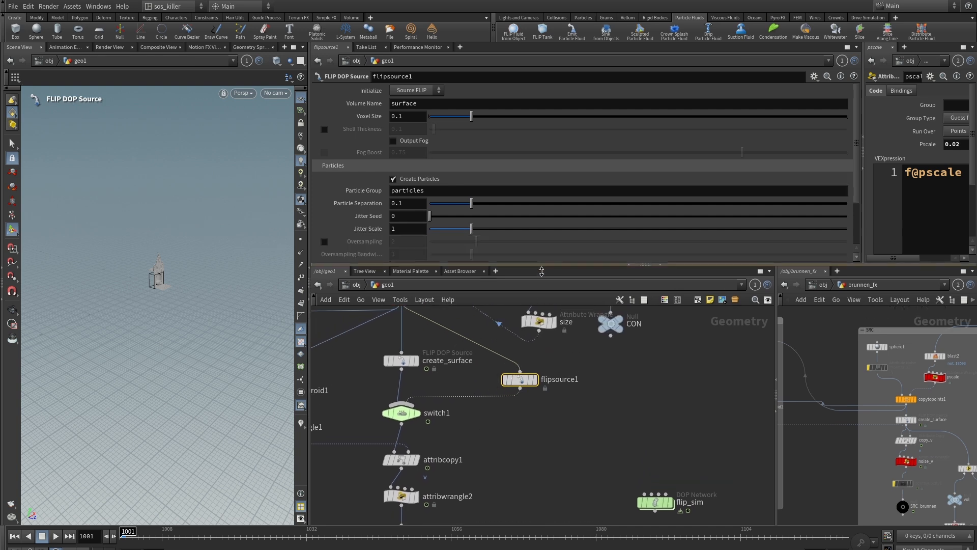
left_click(401, 421)
left_click_drag(435, 92, 472, 91)
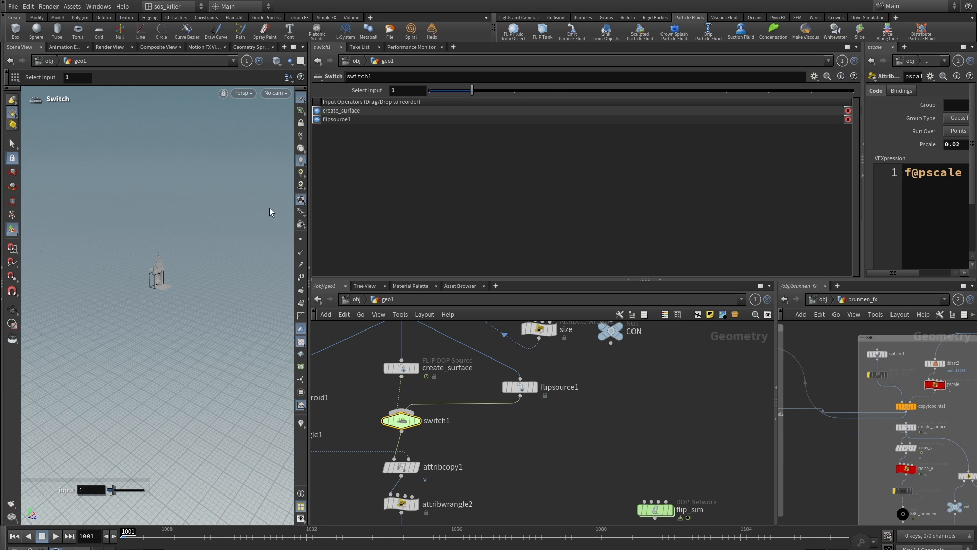
key("space+g")
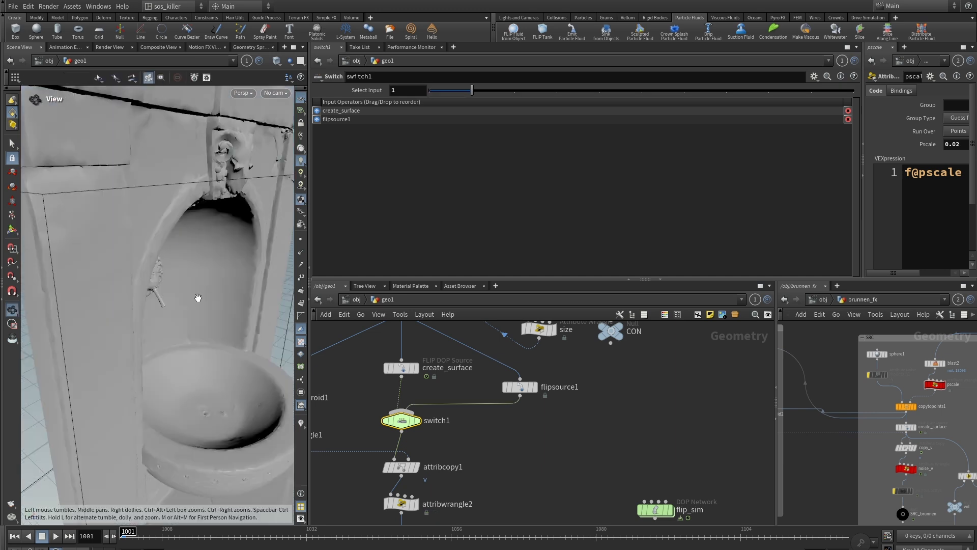
left_click_drag(197, 299, 155, 283, "alt")
mouse_move(528, 456)
middle_mouse_down()
mouse_move(530, 416)
mouse_move(525, 442)
middle_mouse_up()
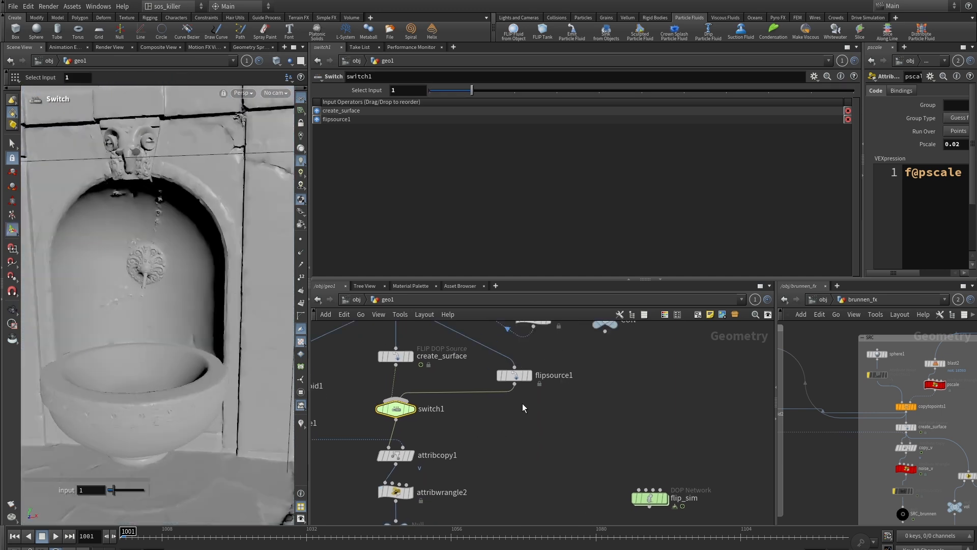
Step: Display flipsource1 in the viewport and compare its parameters with those of create_surface in a taller parameter pane
middle_click_drag(533, 406, 534, 411)
left_click(531, 381)
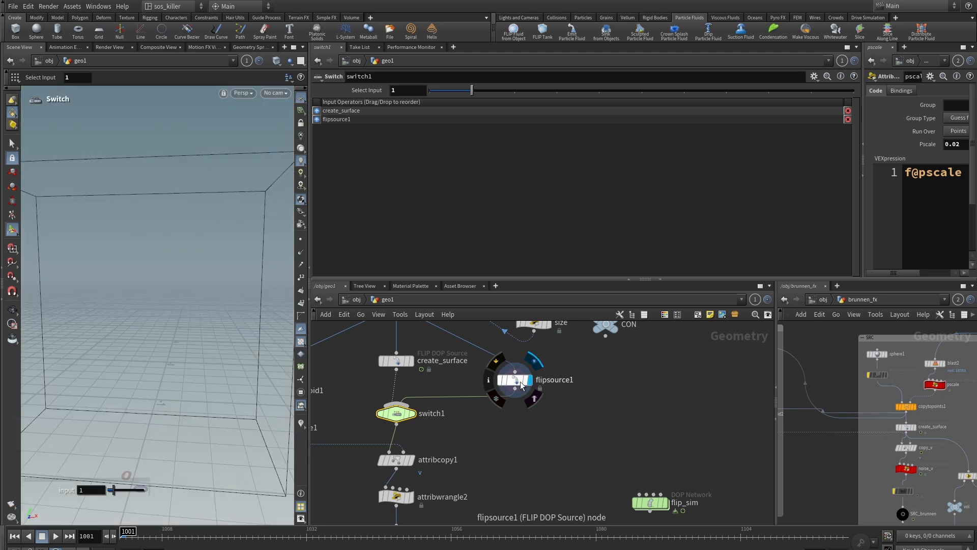
left_click(514, 380)
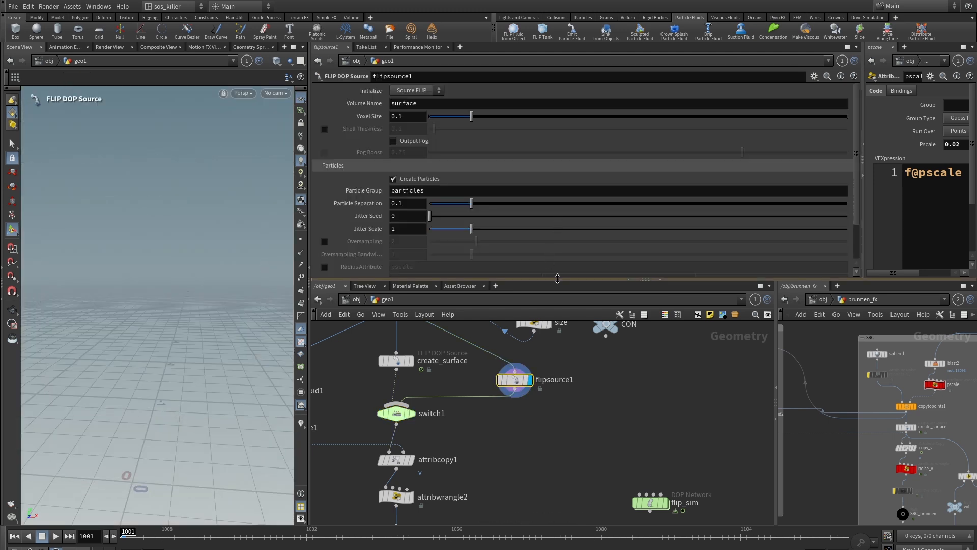
left_click_drag(557, 279, 555, 316)
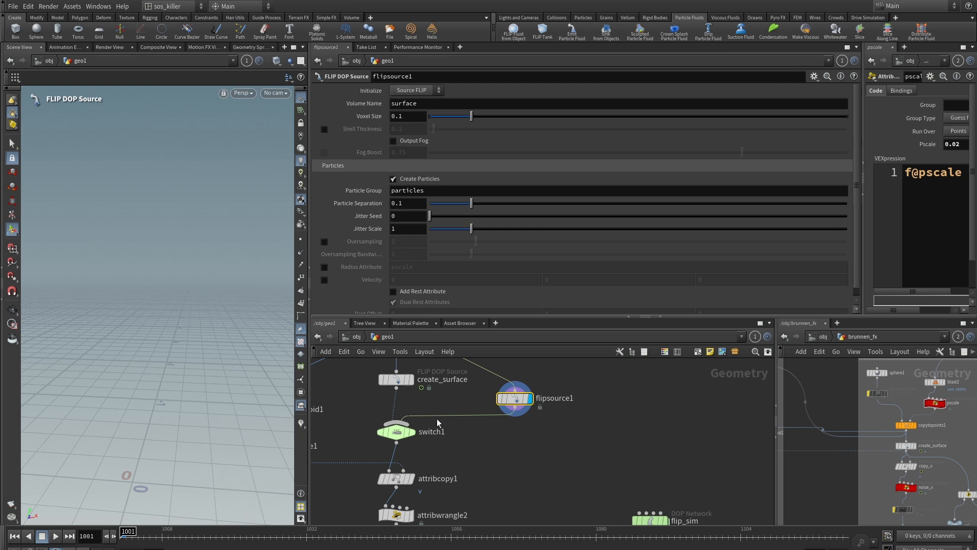
left_click(398, 380)
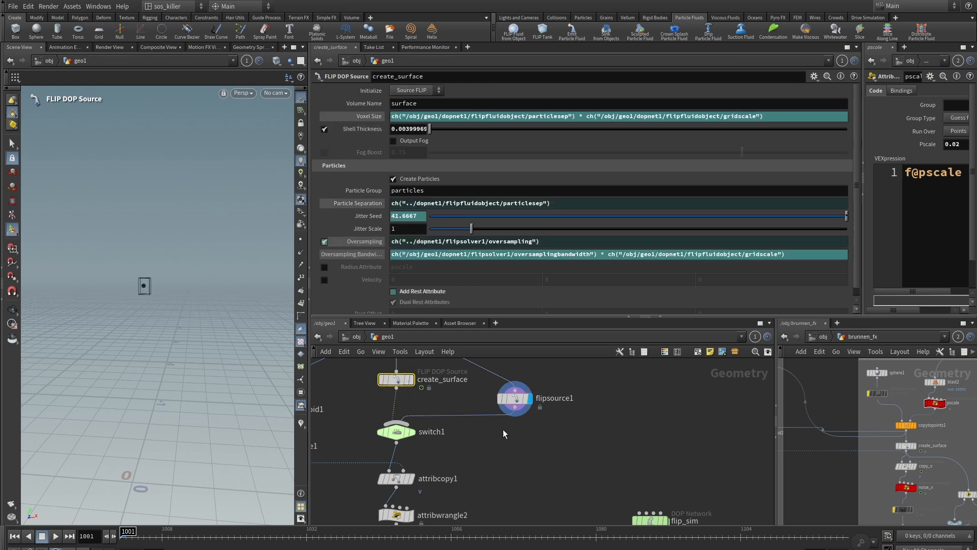
left_click(514, 397)
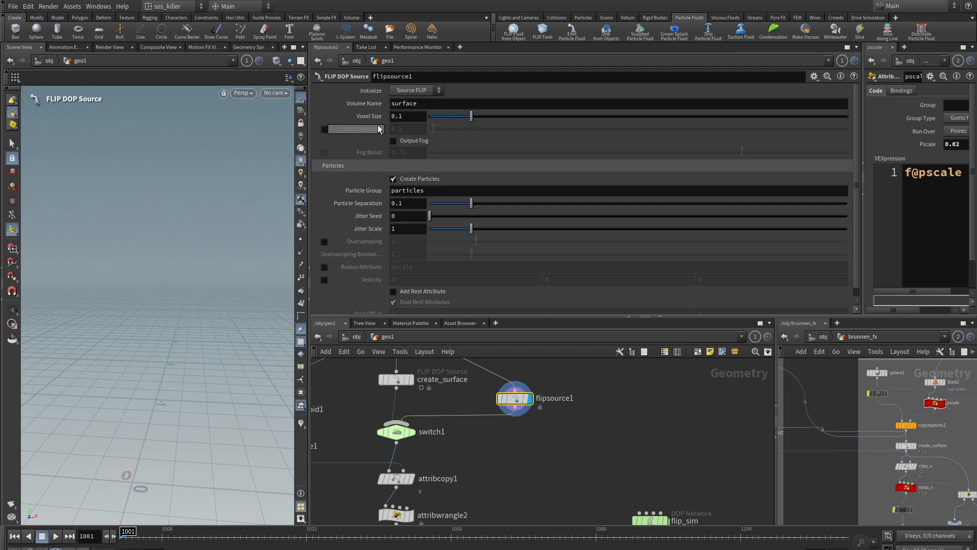
Step: Enter the flip_sim DOP network and copy the Particle Separation parameter of flipobject1
scroll(568, 441, "down", 3)
middle_click_drag(612, 450, 574, 408)
scroll(600, 431, "up", 3)
scroll(566, 393, "down", 1)
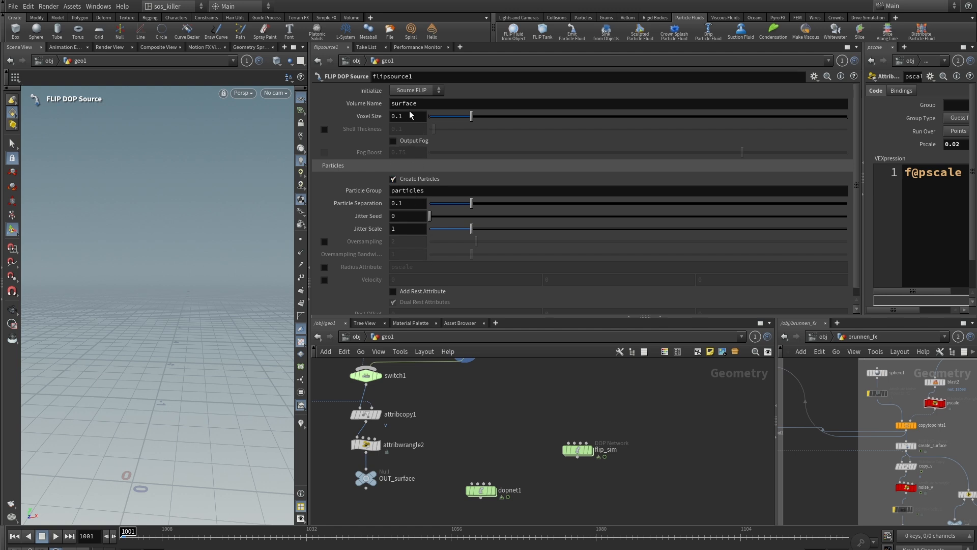
scroll(585, 428, "up", 3)
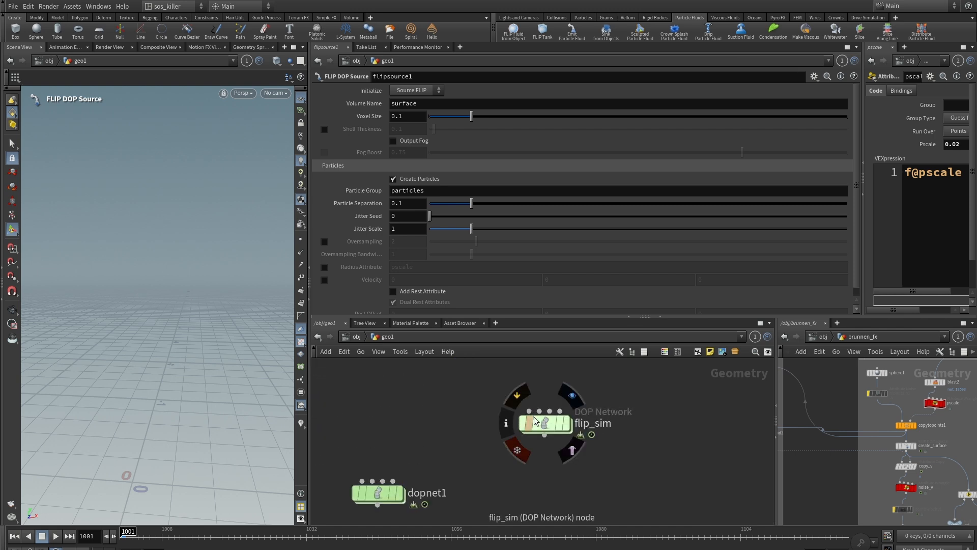
double_click(544, 418)
scroll(538, 395, "up", 2)
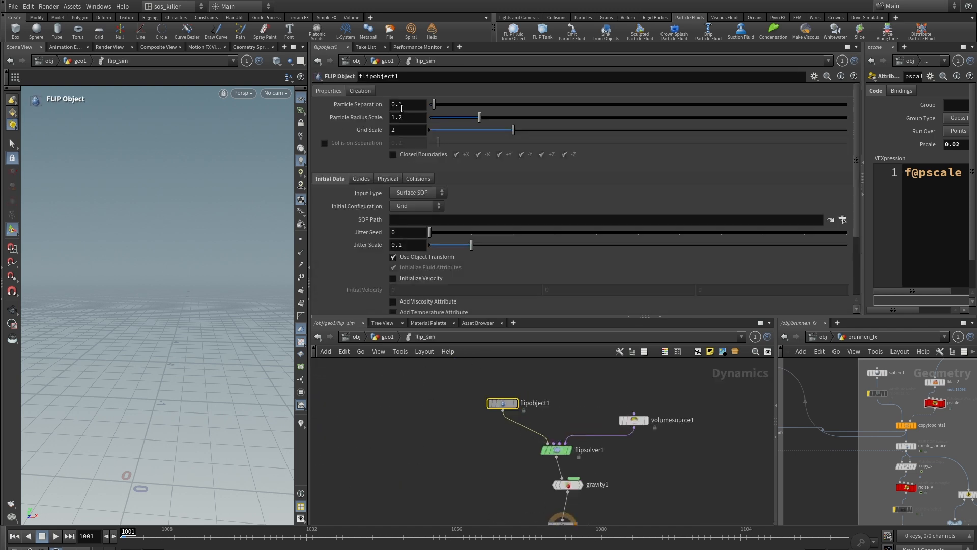
right_click(402, 108)
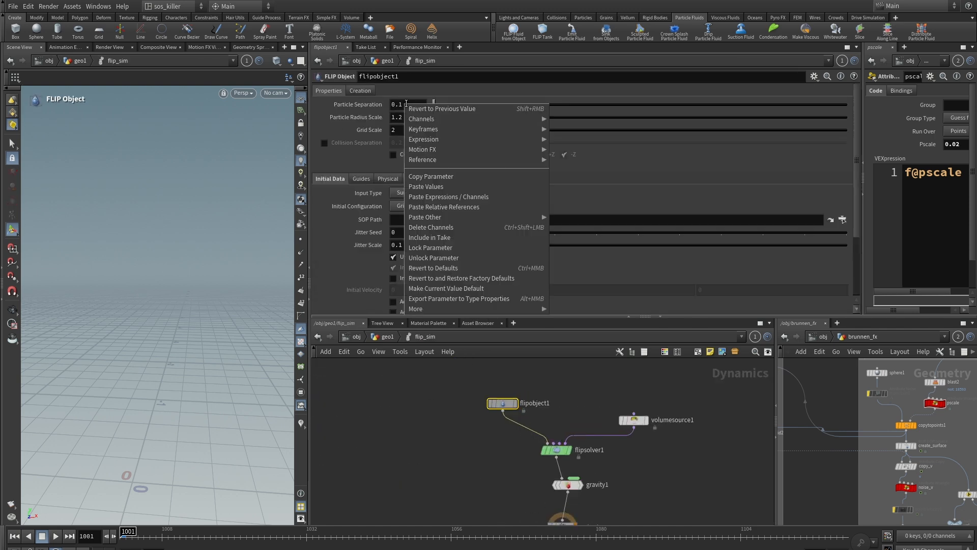
left_click(432, 176)
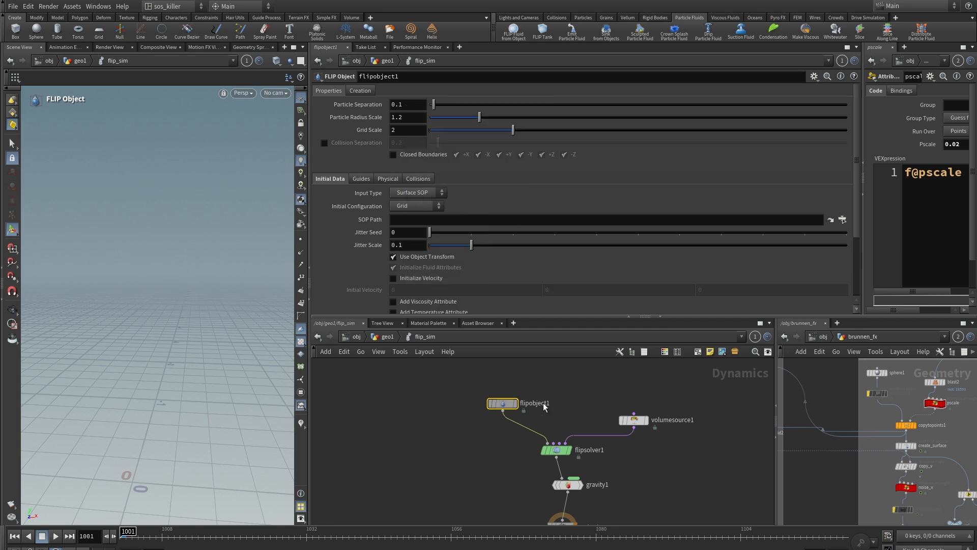
Step: Back in geo1, paste the copied Particle Separation as a relative reference into flipsource1's Voxel Size
key("u")
scroll(469, 414, "down", 1)
middle_click_drag(430, 375, 553, 457)
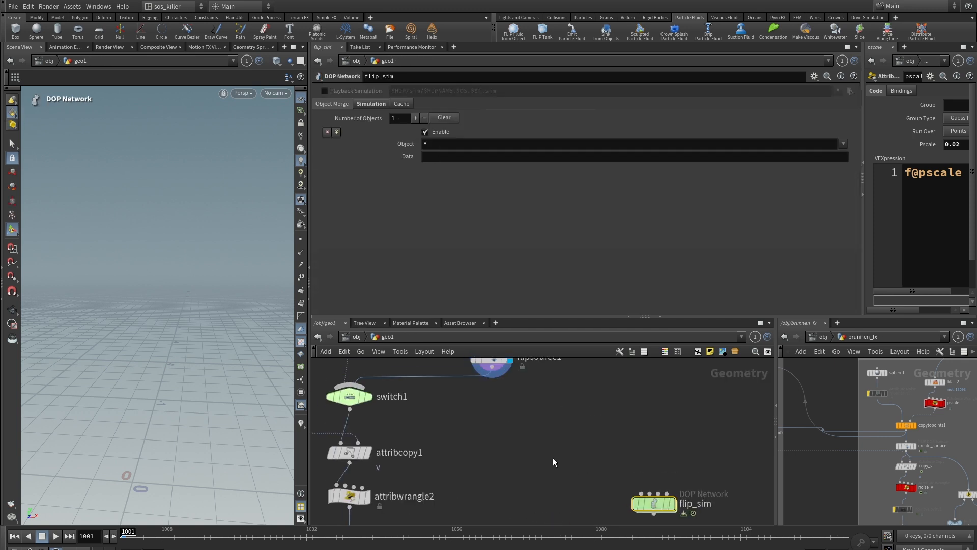
scroll(553, 457, "down", 1)
middle_click_drag(536, 425, 533, 496)
left_click(502, 444)
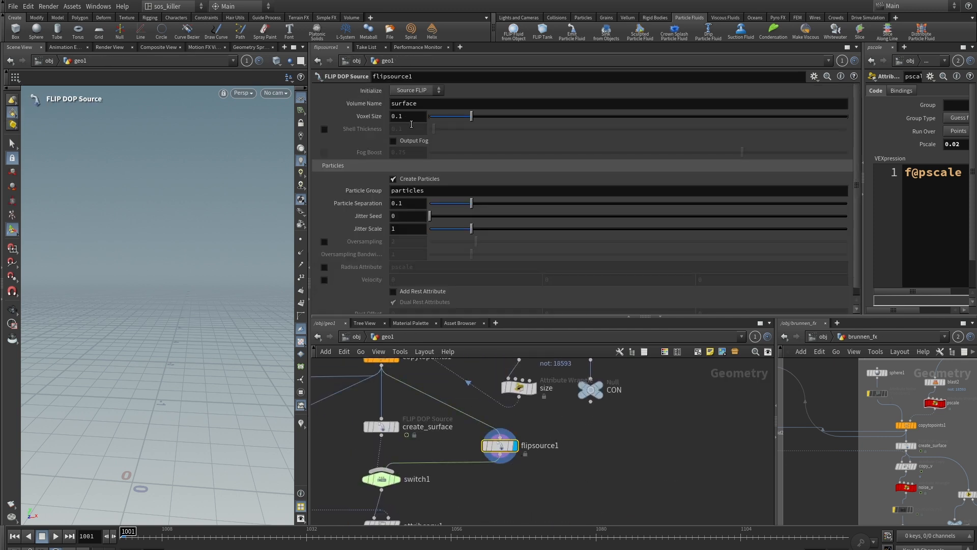
right_click(403, 115)
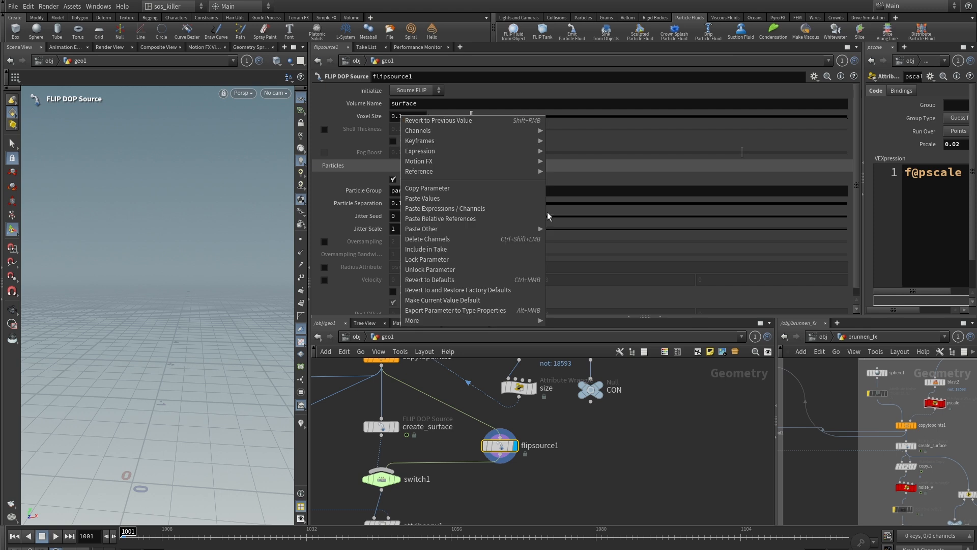
left_click(476, 219)
Step: Widen the second network editor and the second parameter pane for working side by side
scroll(637, 472, "down", 2)
middle_click_drag(632, 465, 591, 364)
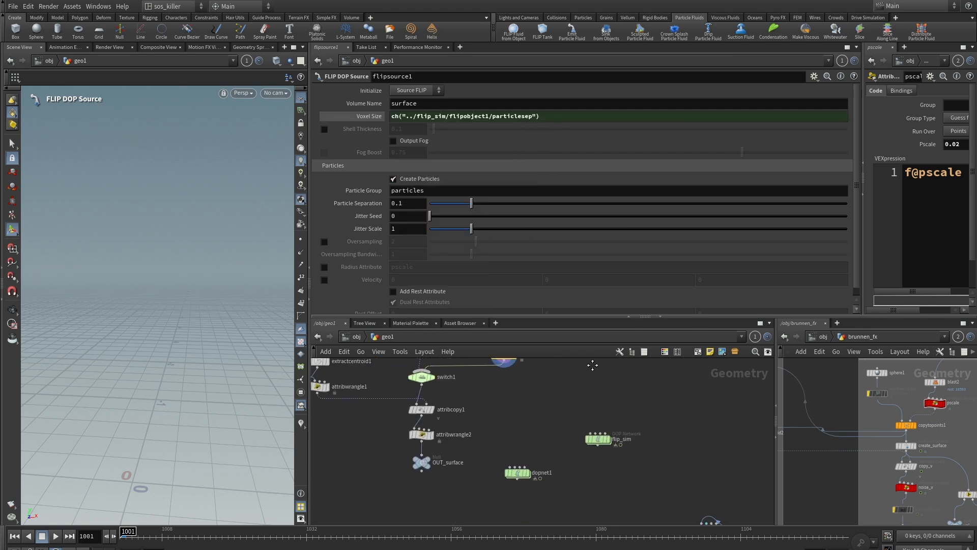
left_click_drag(777, 406, 679, 406)
left_click_drag(862, 212, 679, 212)
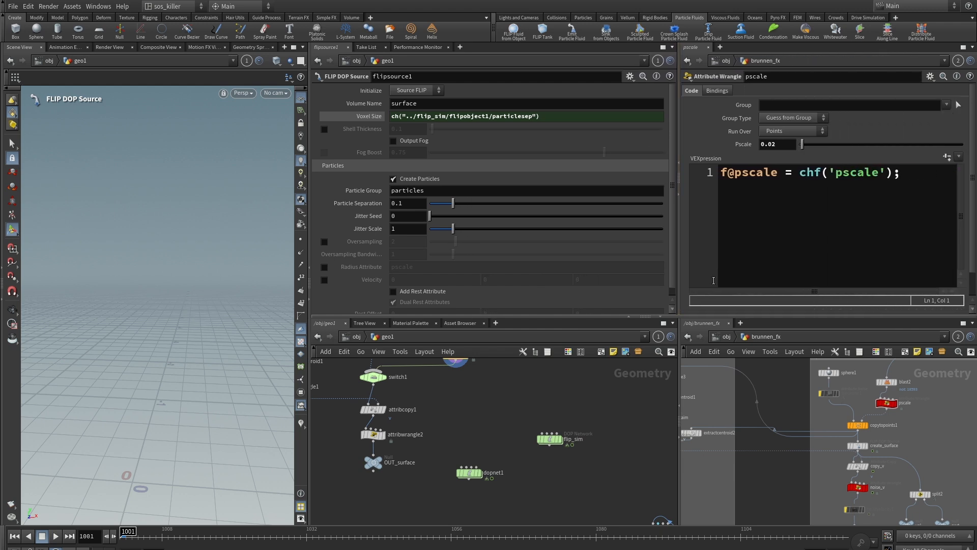
Step: Open geo1's flip_sim network in the second network editor, leaving the brunnen_fx network
scroll(814, 459, "down", 3)
middle_click_drag(814, 459, 780, 465)
key("u")
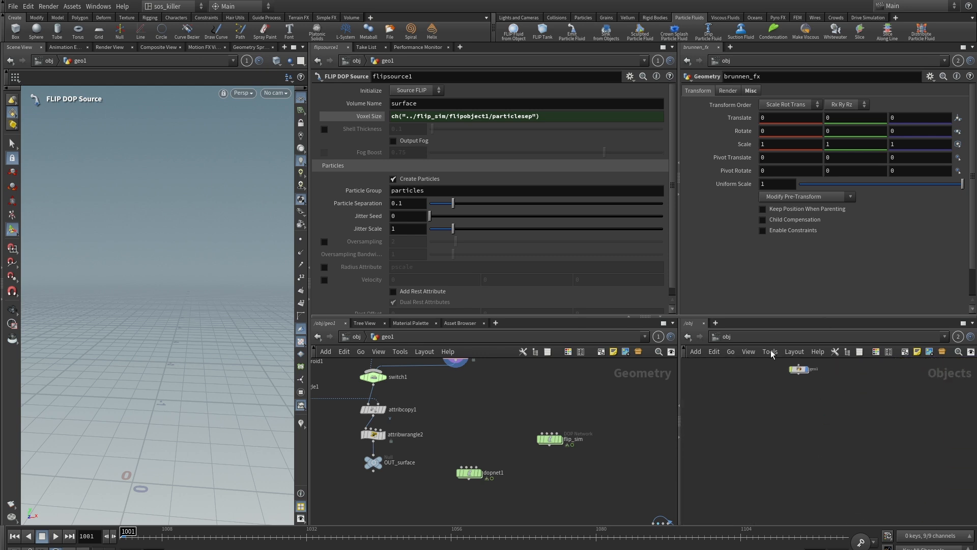
double_click(810, 452)
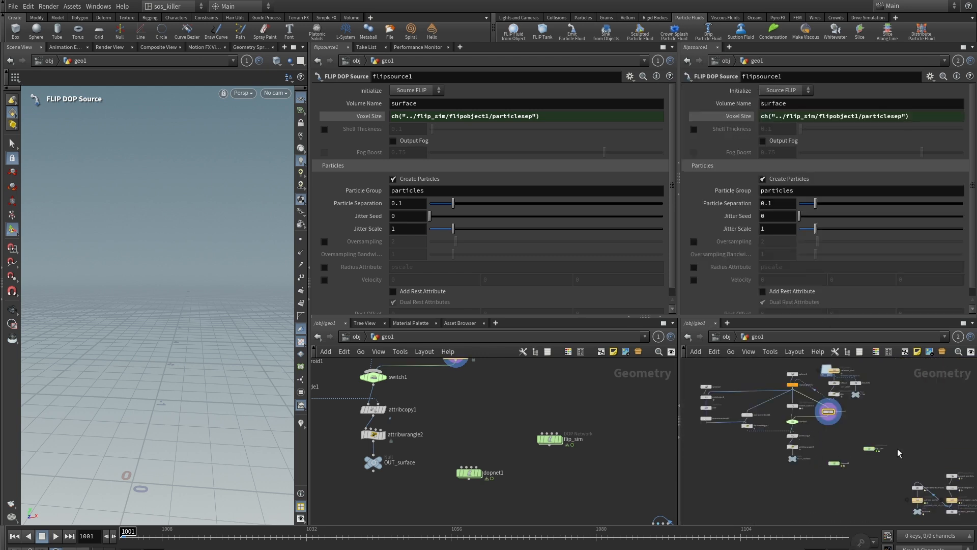
middle_click_drag(898, 453, 862, 398)
scroll(862, 398, "up", 5)
middle_click_drag(841, 444, 853, 501)
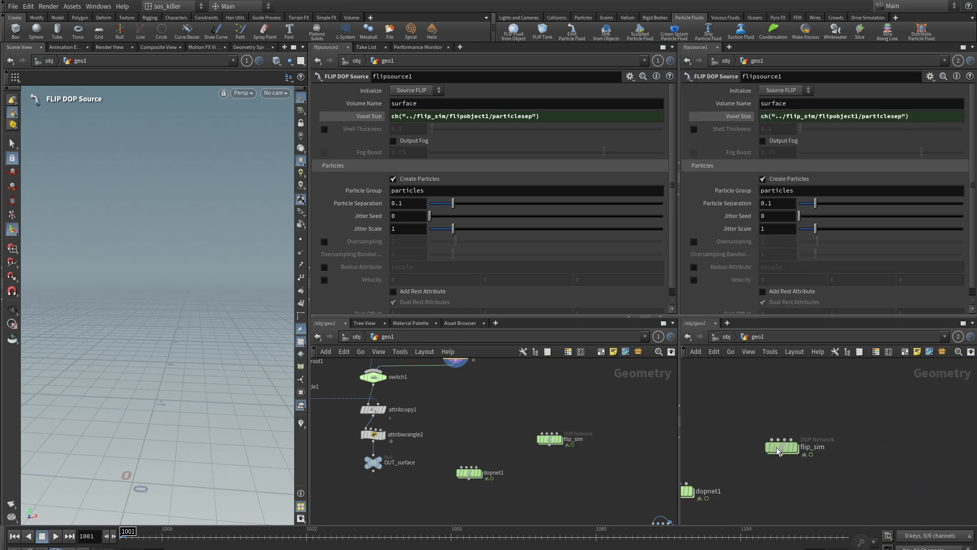
double_click(779, 448)
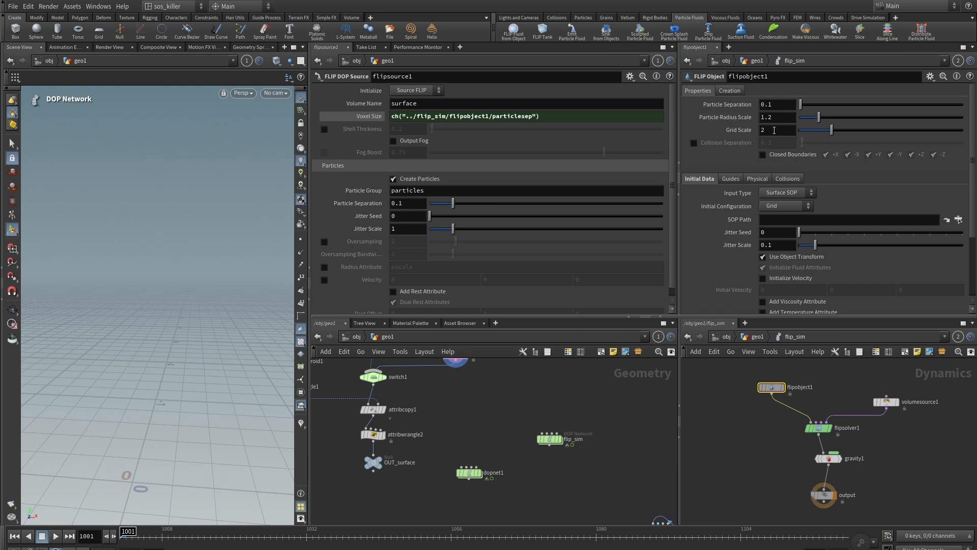
Step: Multiply flipsource1's Voxel Size expression by a relative reference to flipobject1's Grid Scale, ch("../flip_sim/flipobject1/gridscale")
right_click(774, 130)
left_click(814, 207)
left_click(551, 116)
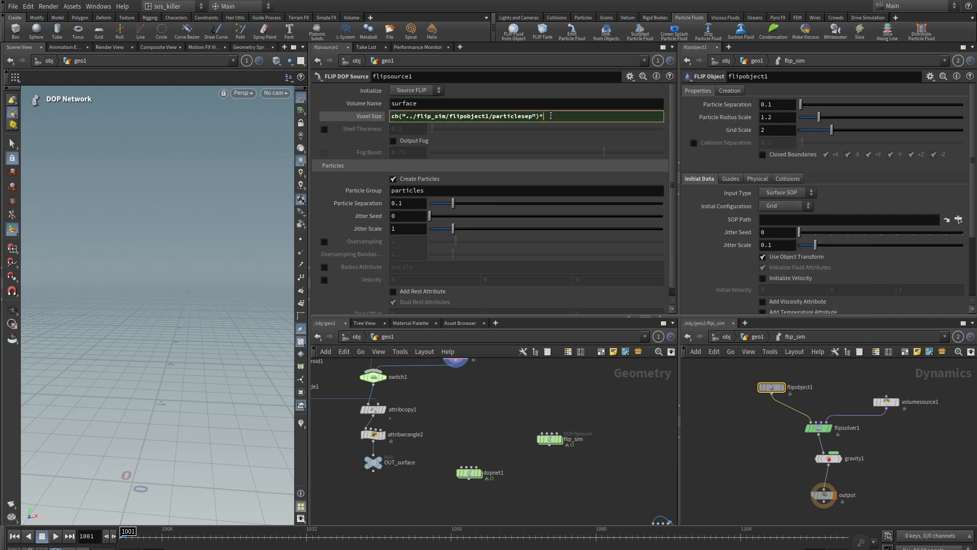
right_click(550, 116)
left_click(580, 220)
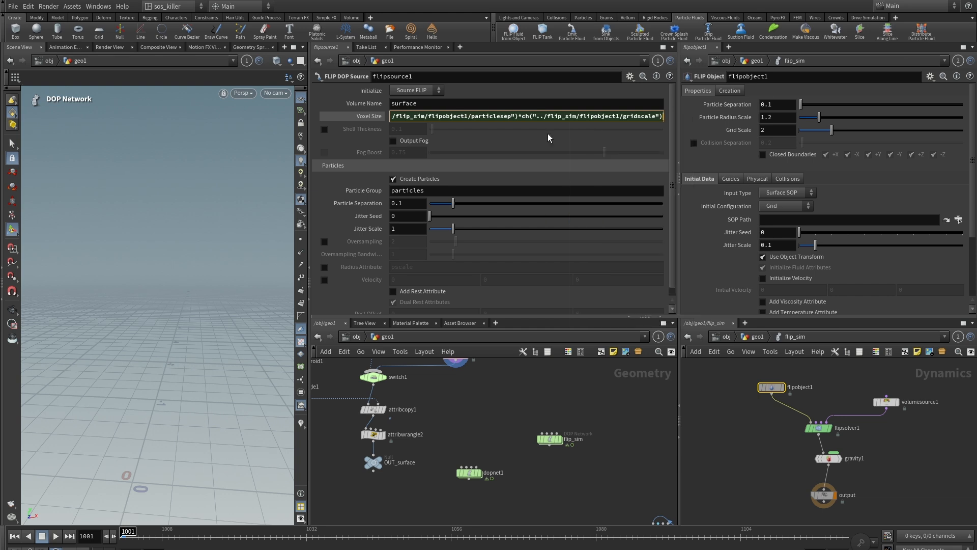
key("Return")
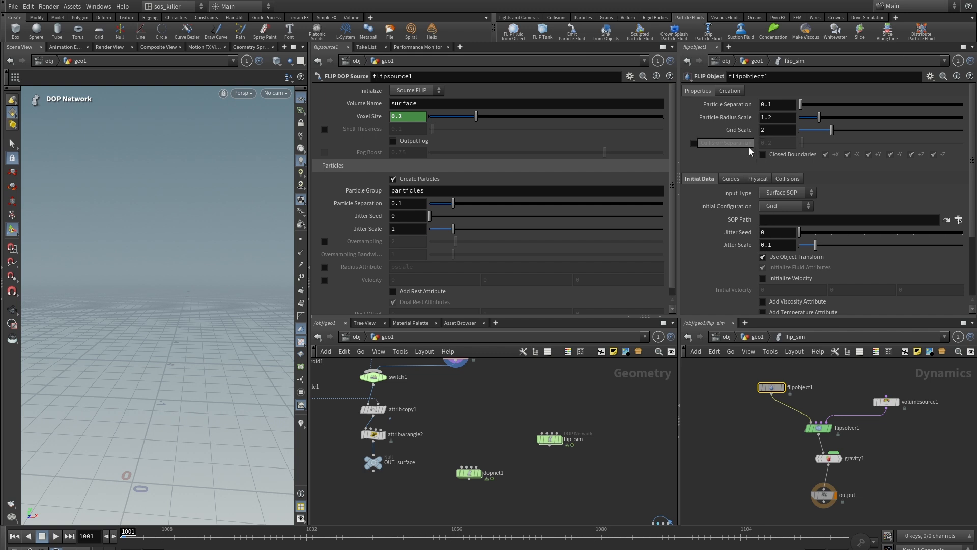
Step: Copy flipobject1's Particle Separation and paste it as a relative reference into flipsource1's Particle Separation
right_click(742, 105)
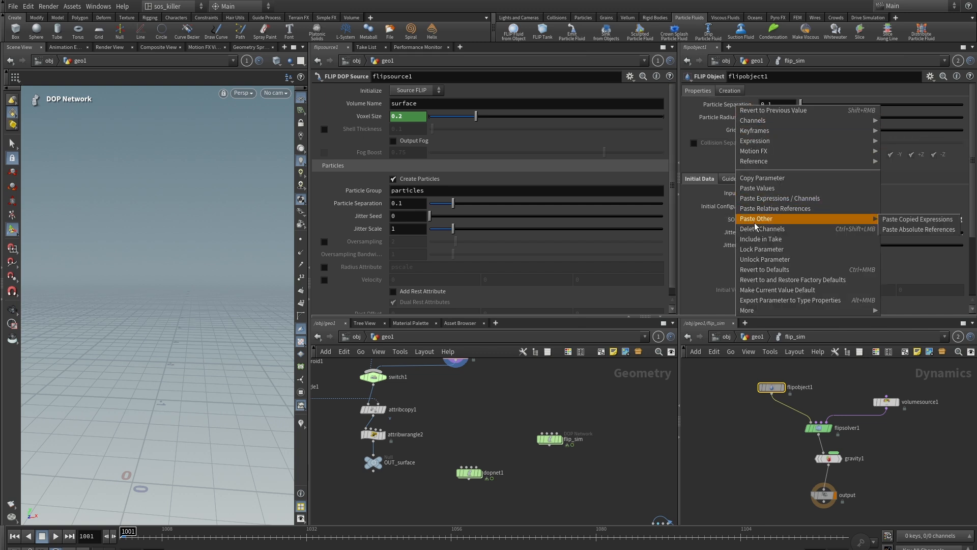
left_click(762, 178)
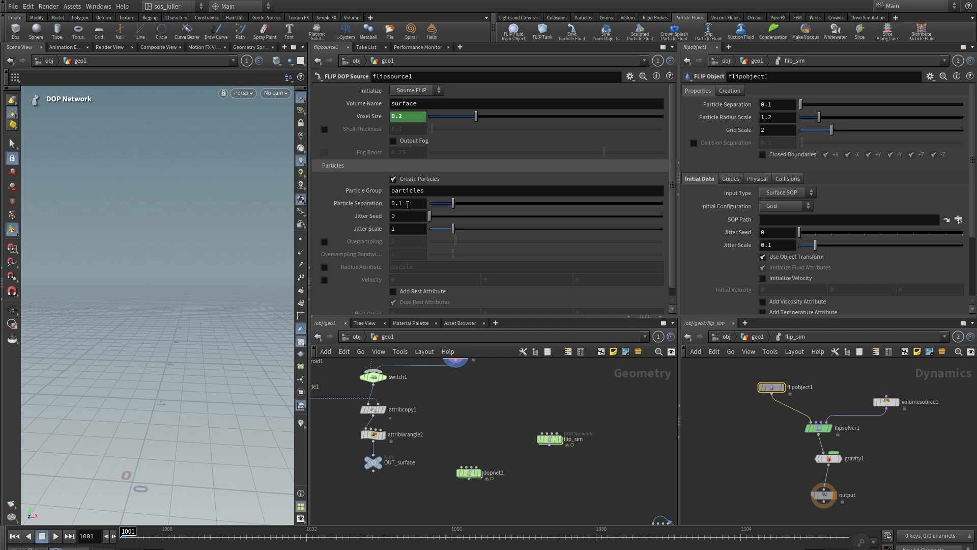
right_click(408, 205)
left_click(436, 313)
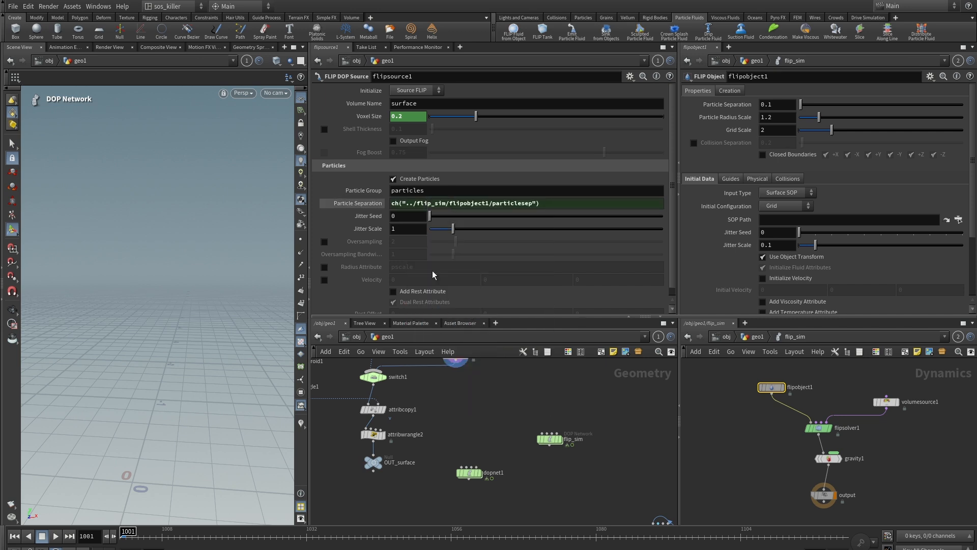
left_click(399, 215)
type("@Time")
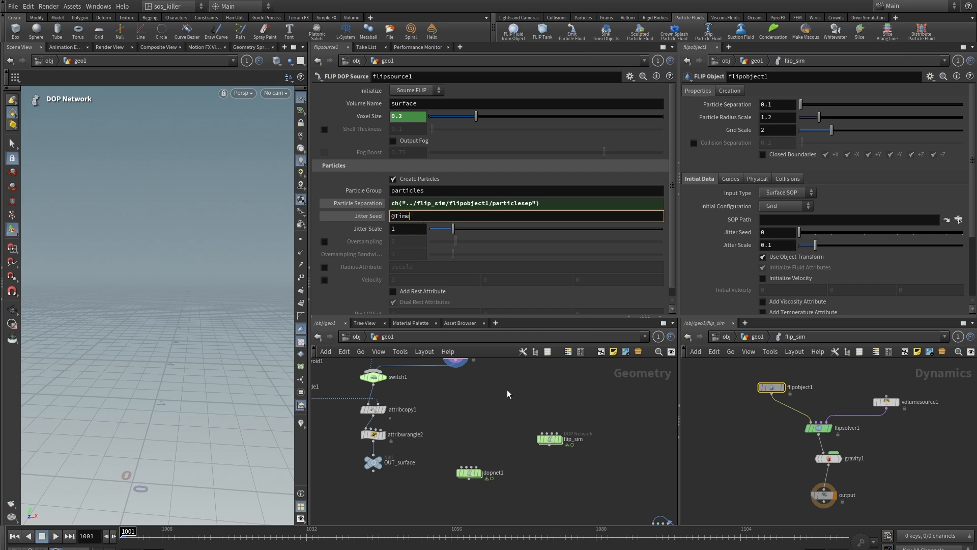
key("Return")
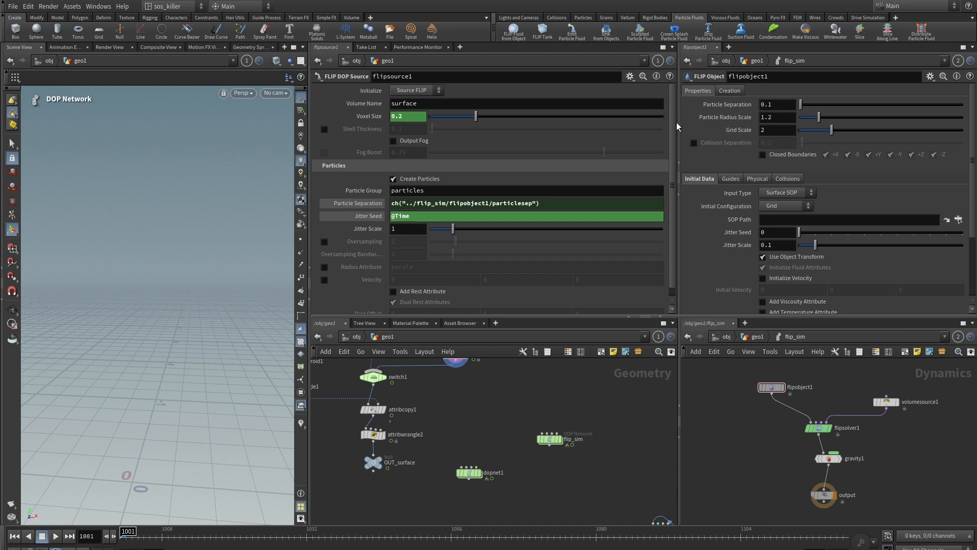
left_click_drag(678, 123, 679, 123)
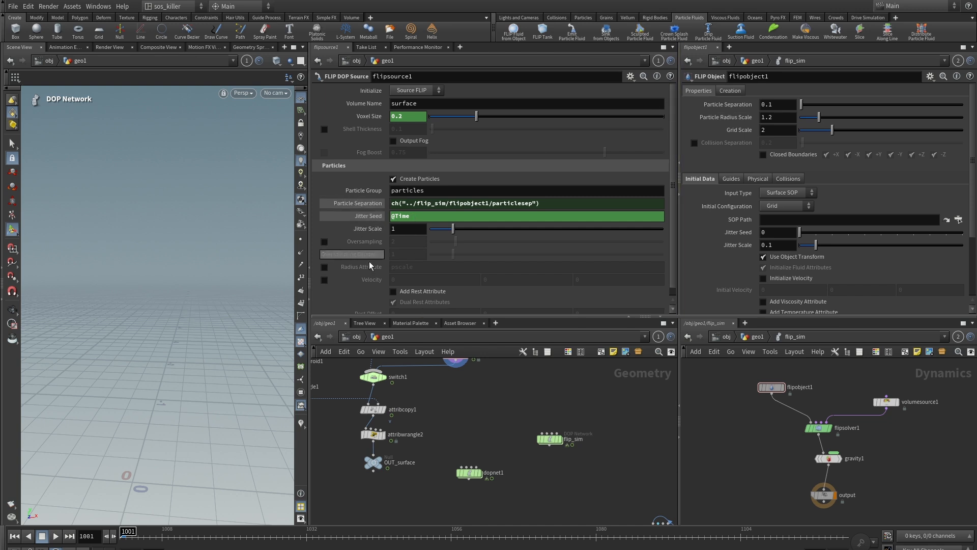
Step: Select the create_surface node in geo1 and examine how its Oversampling parameters are referenced
scroll(509, 408, "down", 1)
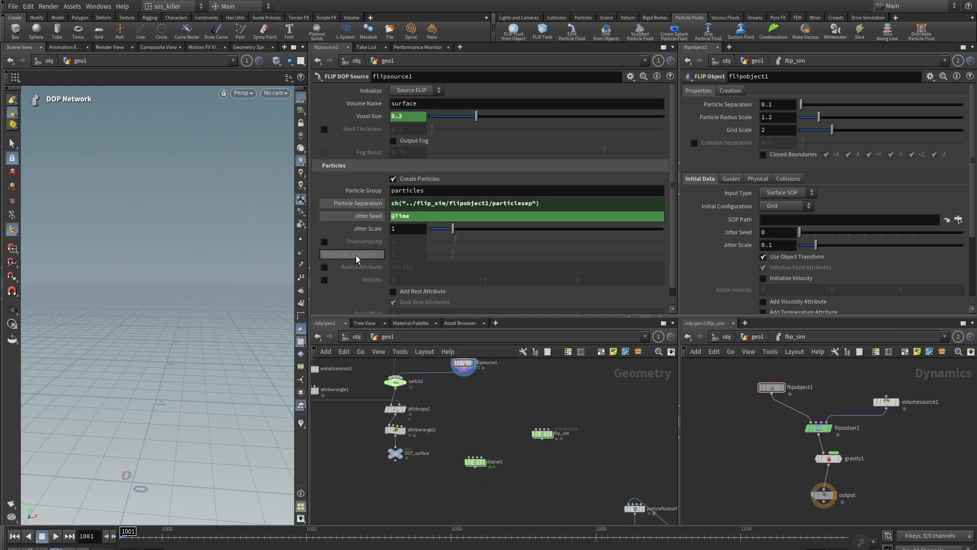
middle_click_drag(484, 395, 474, 450)
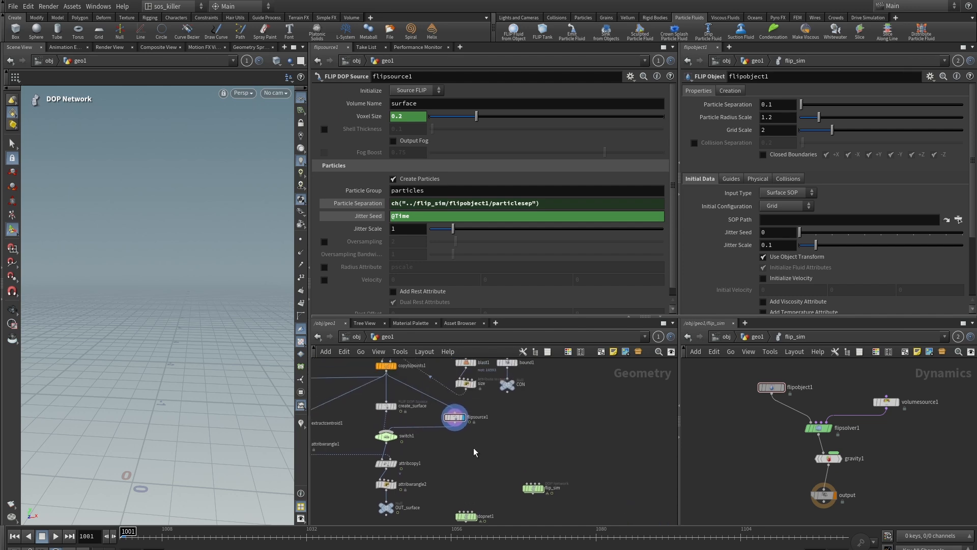
scroll(429, 416, "up", 2)
middle_click_drag(425, 414, 462, 422)
left_click(407, 410)
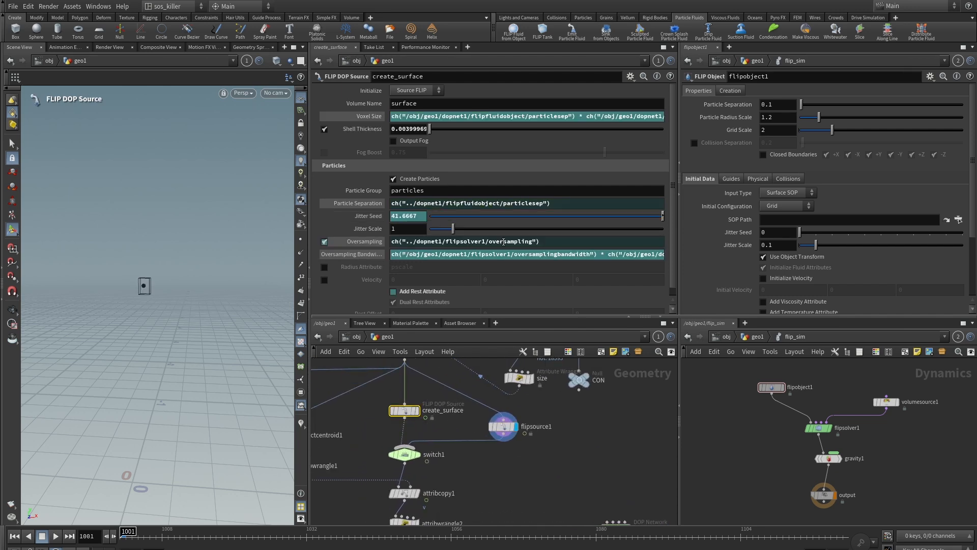
scroll(569, 438, "down", 1)
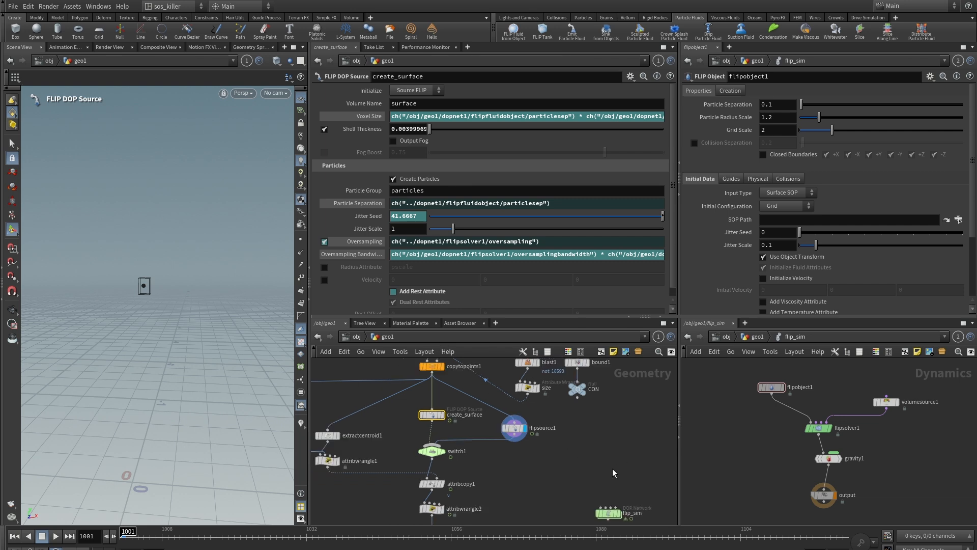
middle_click_drag(625, 469, 569, 450)
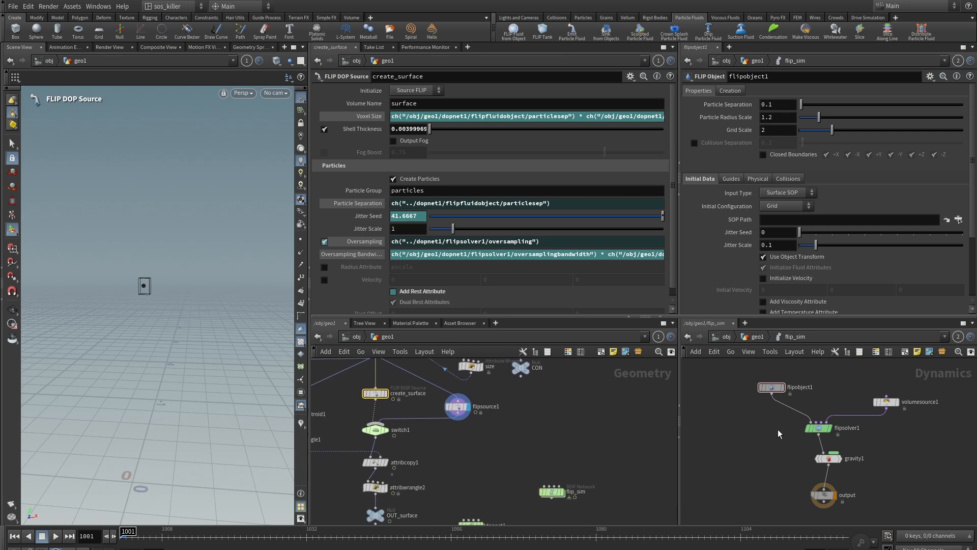
Step: Copy the Surface Oversampling parameter from flipsolver1's Particle Motion reseeding settings, and return to the flipsource1 node
scroll(814, 396, "down", 1)
scroll(815, 396, "up", 4)
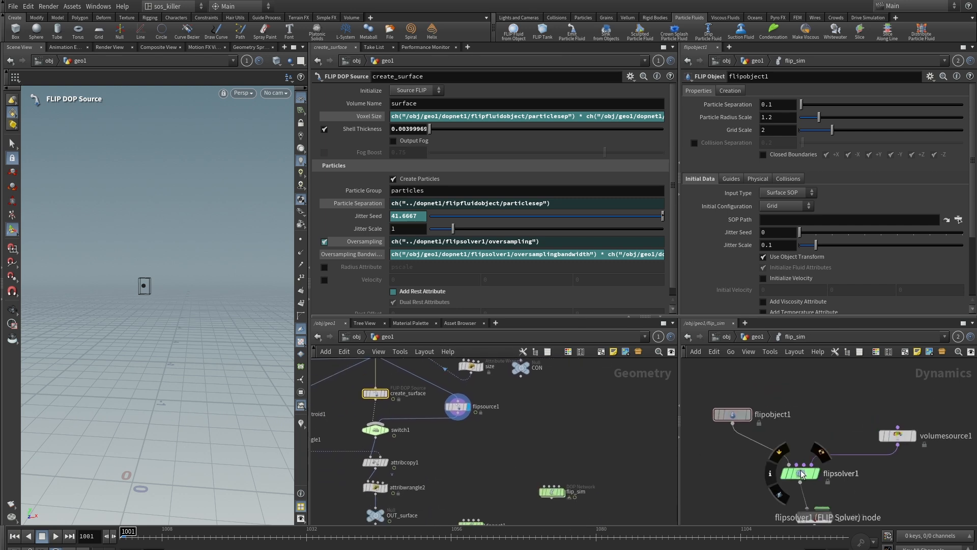
left_click(800, 473)
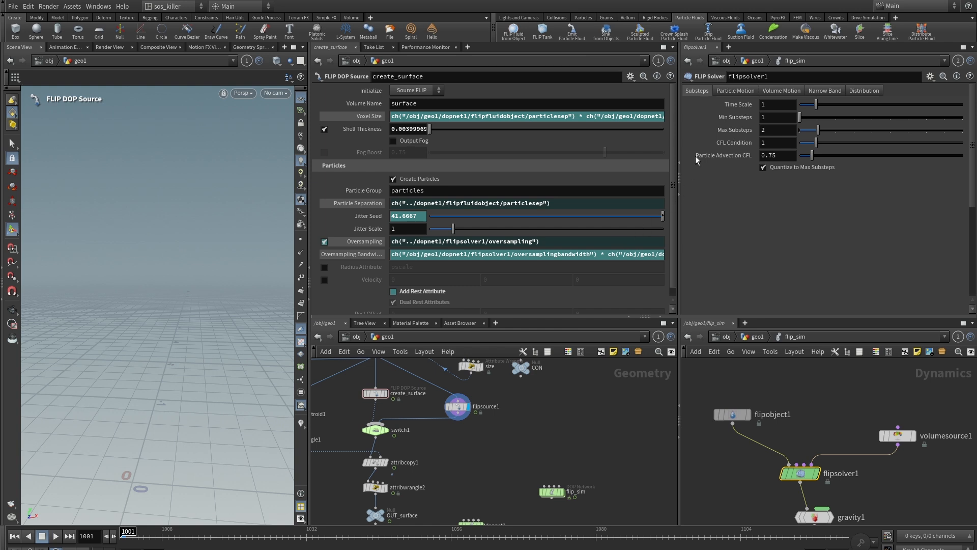
left_click(733, 90)
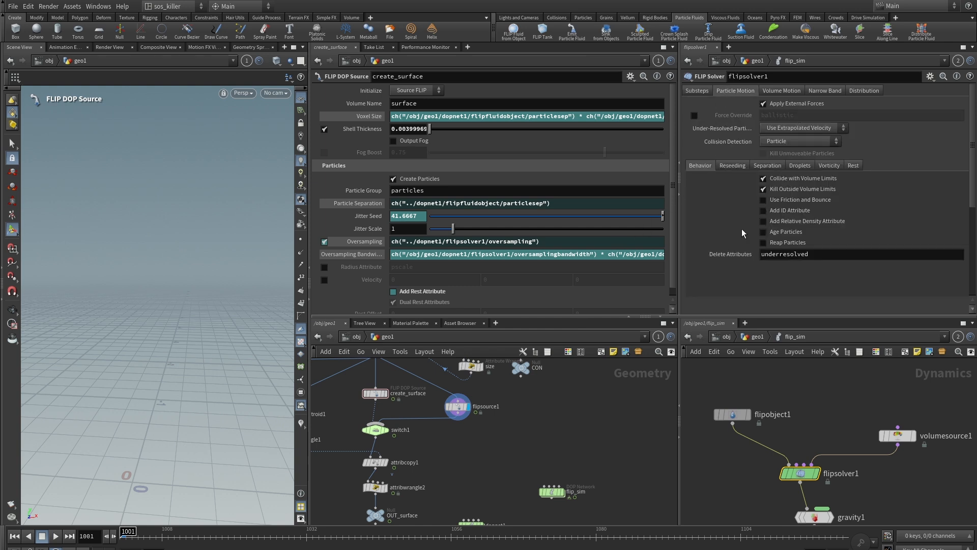
left_click(740, 167)
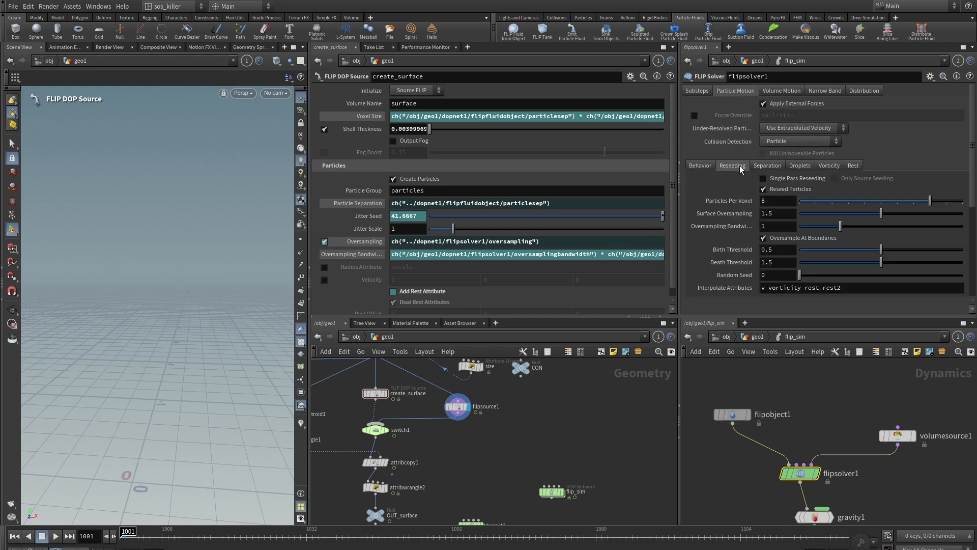
right_click(737, 212)
left_click(761, 286)
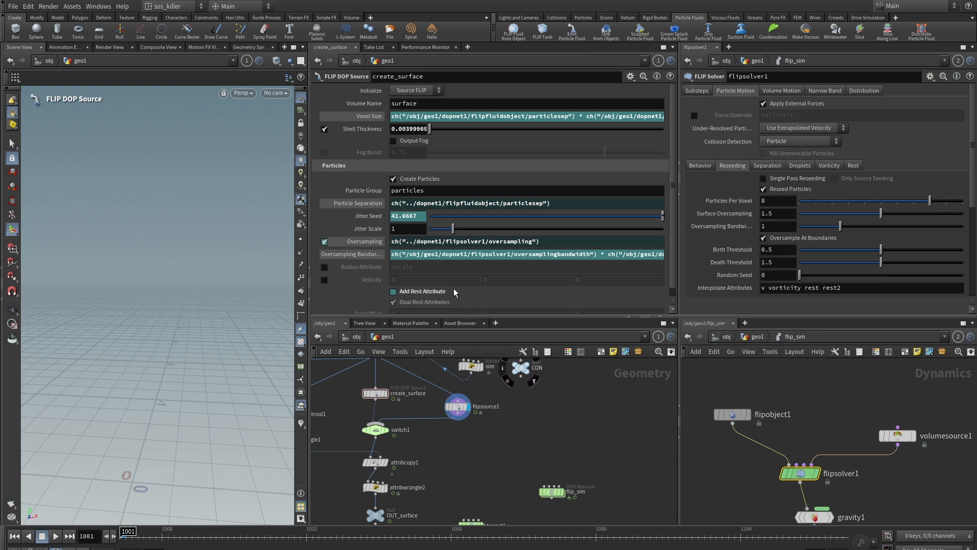
left_click(458, 406)
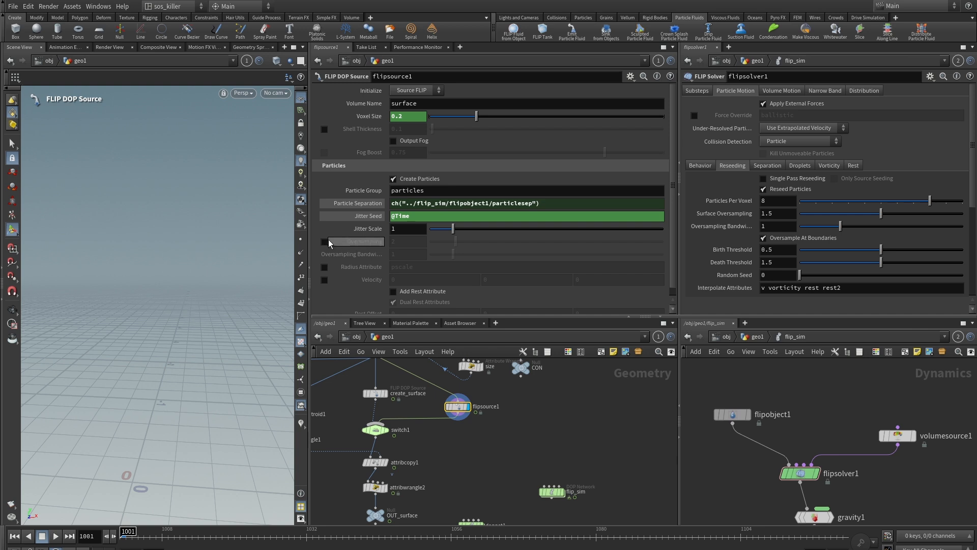
Step: Open the expression behind create_surface's Oversampling toggle, copy its full donarrowband/reseed if() expression, and close the expression editor
scroll(554, 437, "down", 1)
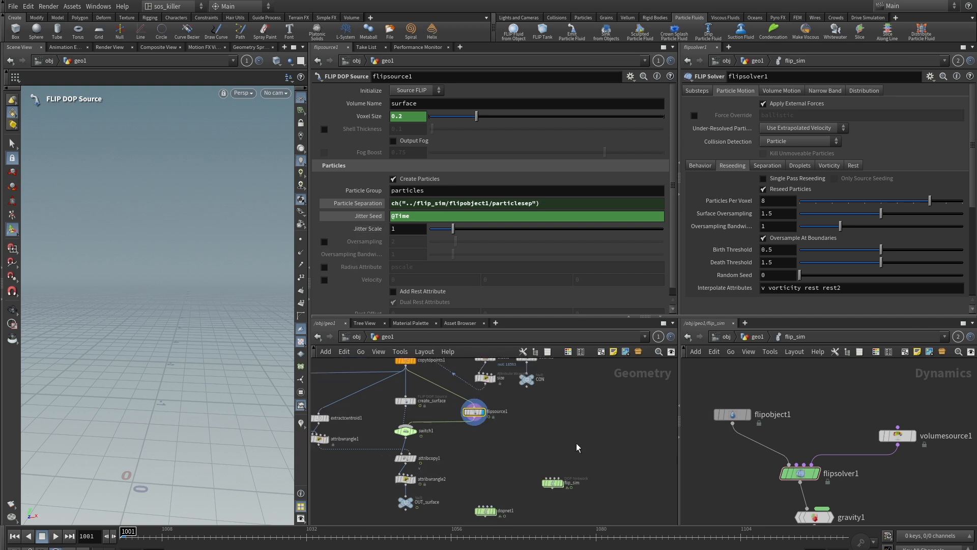
middle_click_drag(520, 430, 574, 463)
scroll(574, 463, "up", 2)
left_click(412, 425)
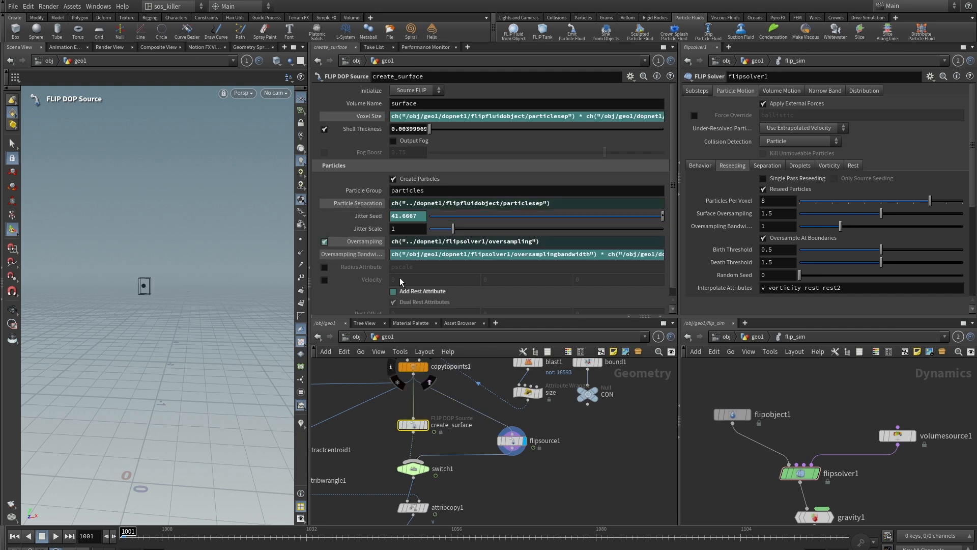
right_click(325, 241)
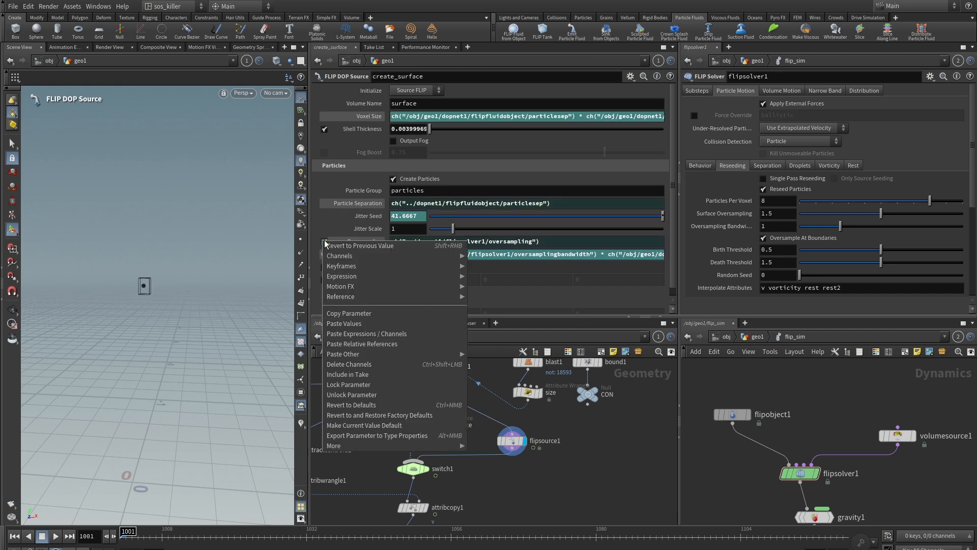
mouse_move(356, 277)
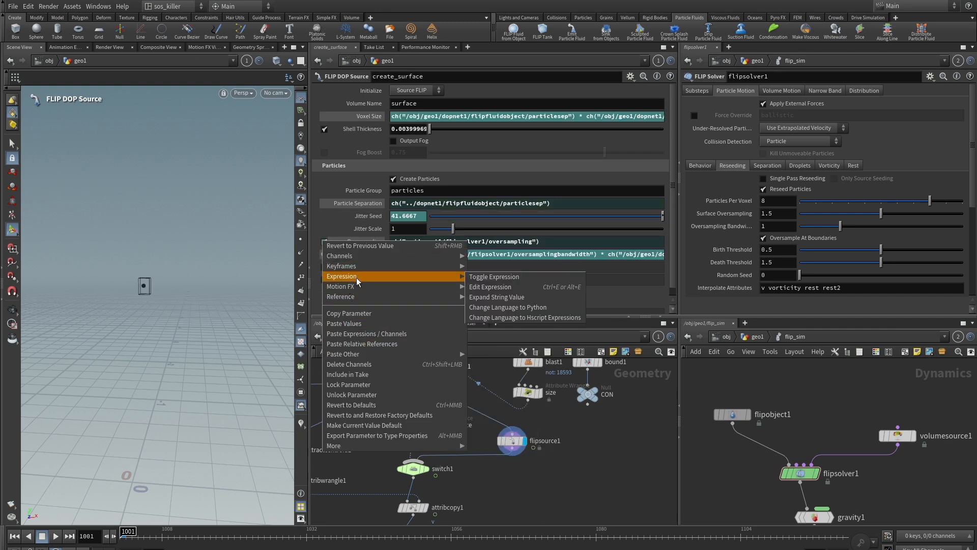
left_click(490, 286)
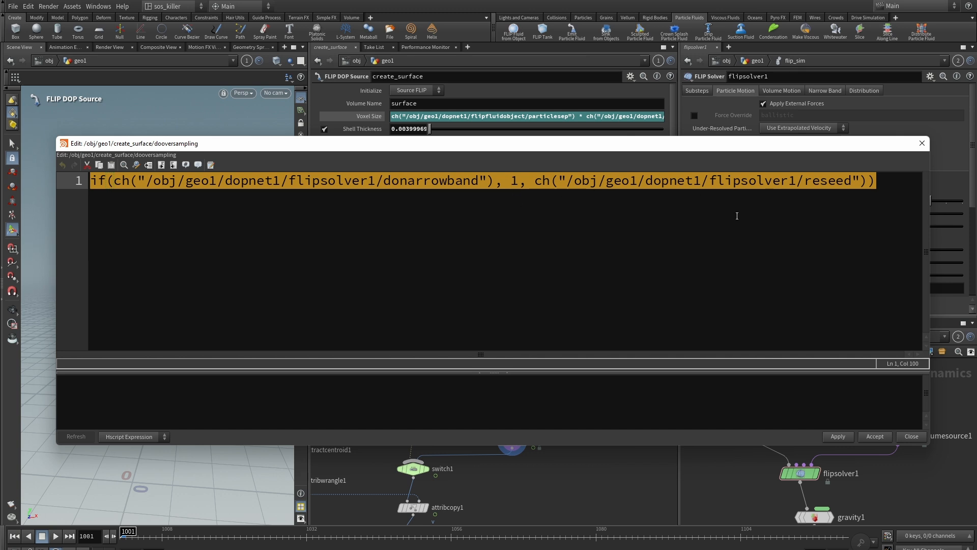
left_click(887, 189)
left_click_drag(883, 182, 72, 199)
key("ctrl+c")
left_click(922, 144)
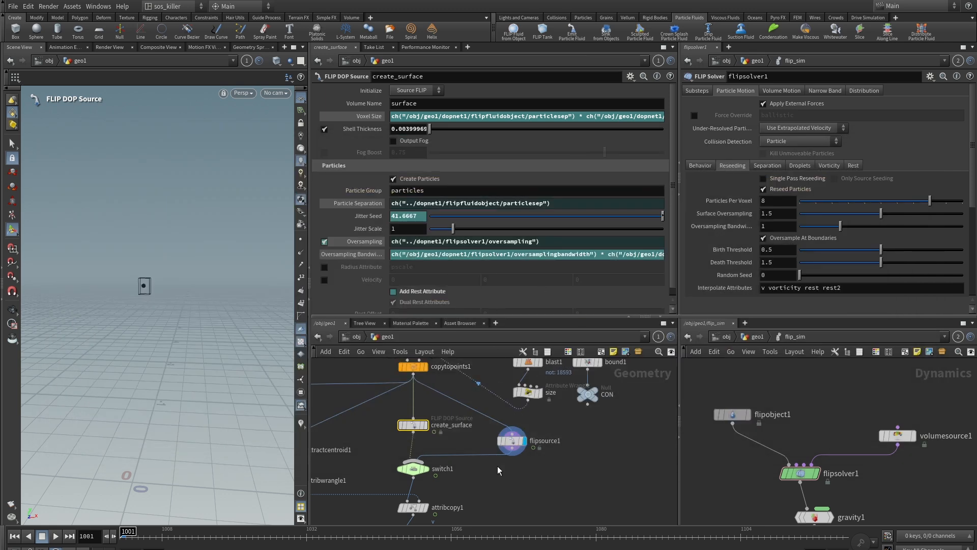
Step: Open the expression editor for flipsource1's Oversampling toggle and replace its content with the copied if() expression
middle_click_drag(547, 478, 560, 469)
mouse_move(527, 432)
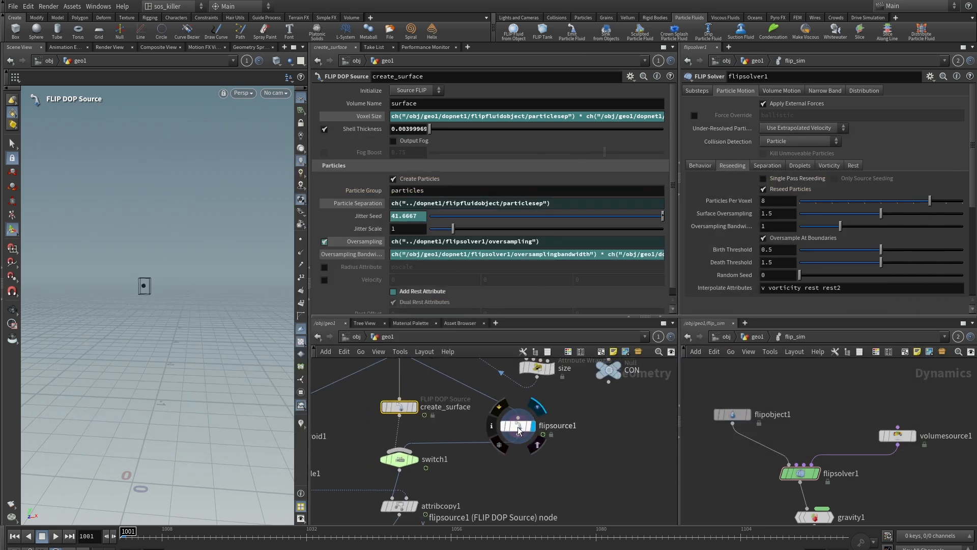
left_click(517, 426)
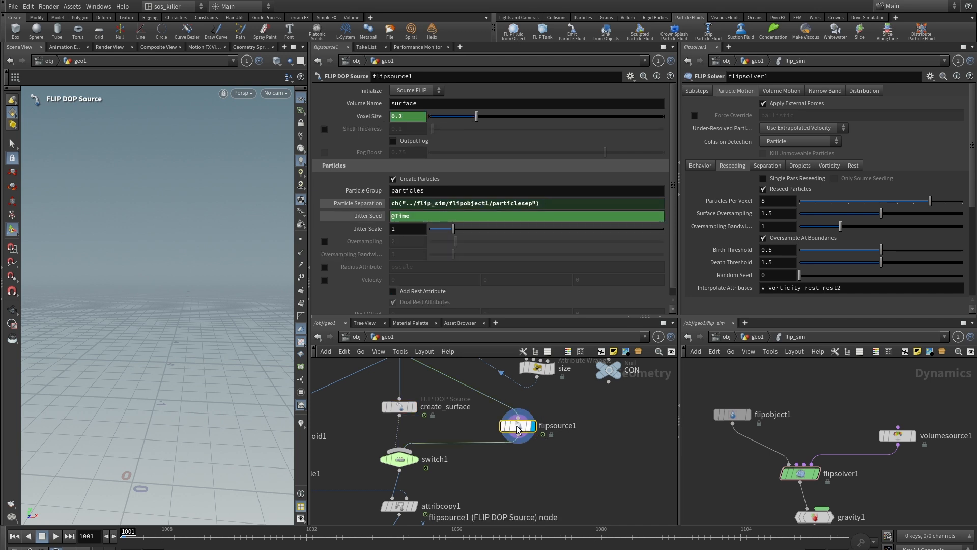
right_click(346, 243)
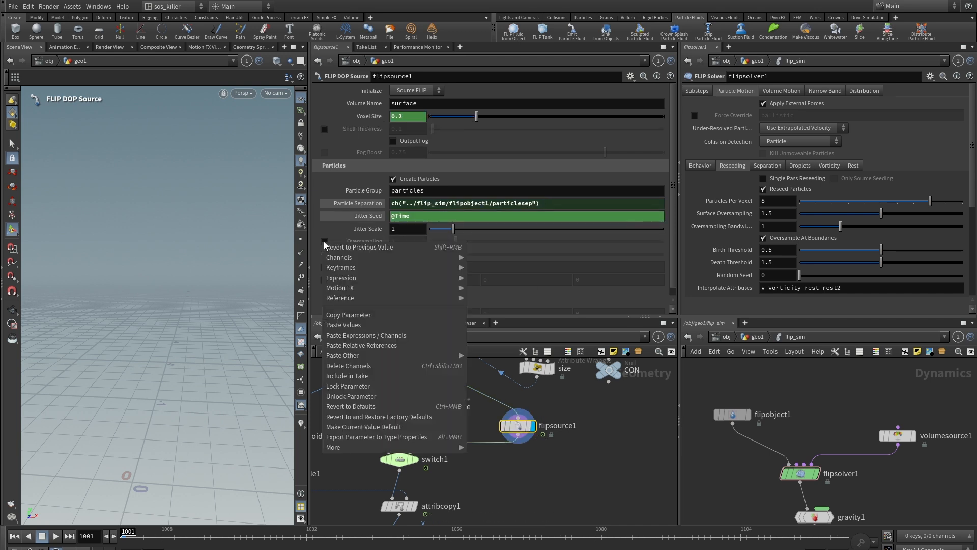
mouse_move(344, 269)
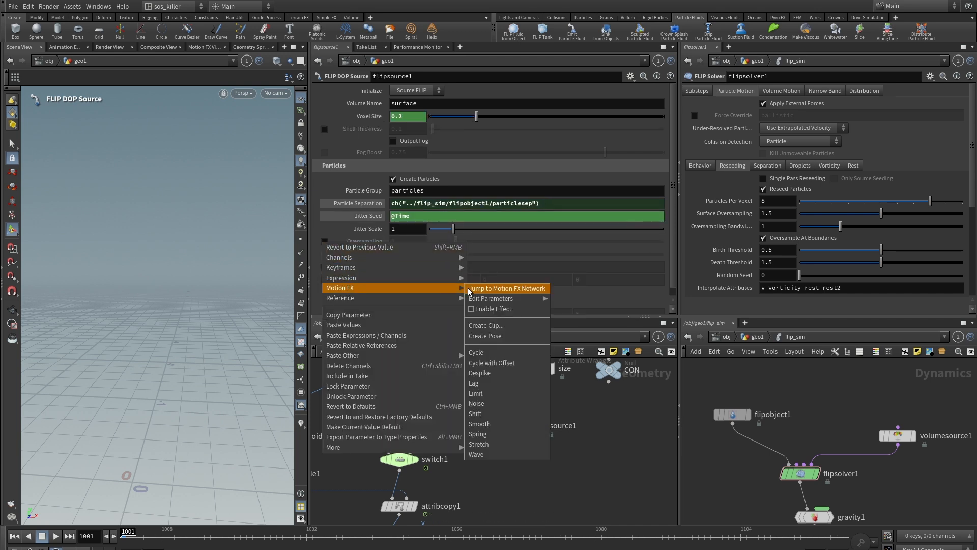
mouse_move(427, 278)
left_click(501, 290)
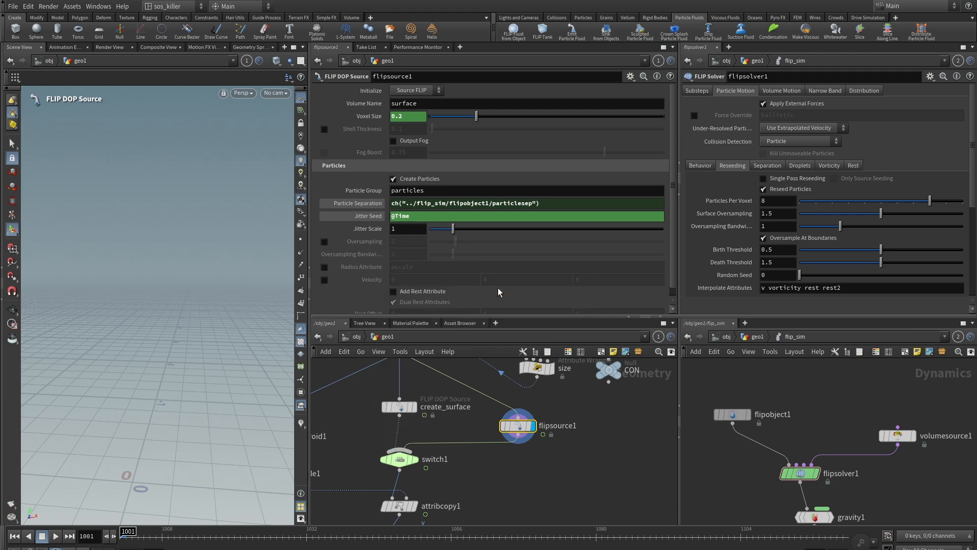
key("ctrl+a")
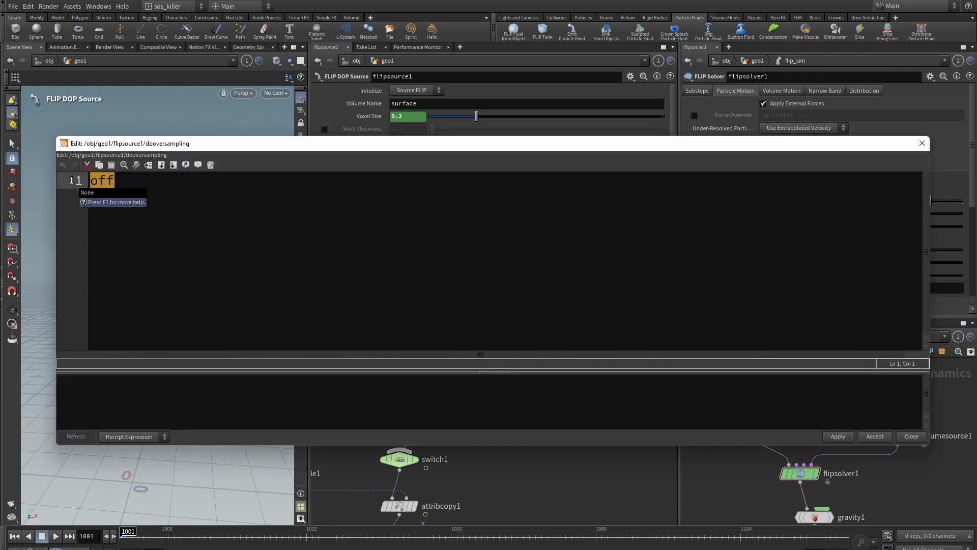
key("ctrl+v")
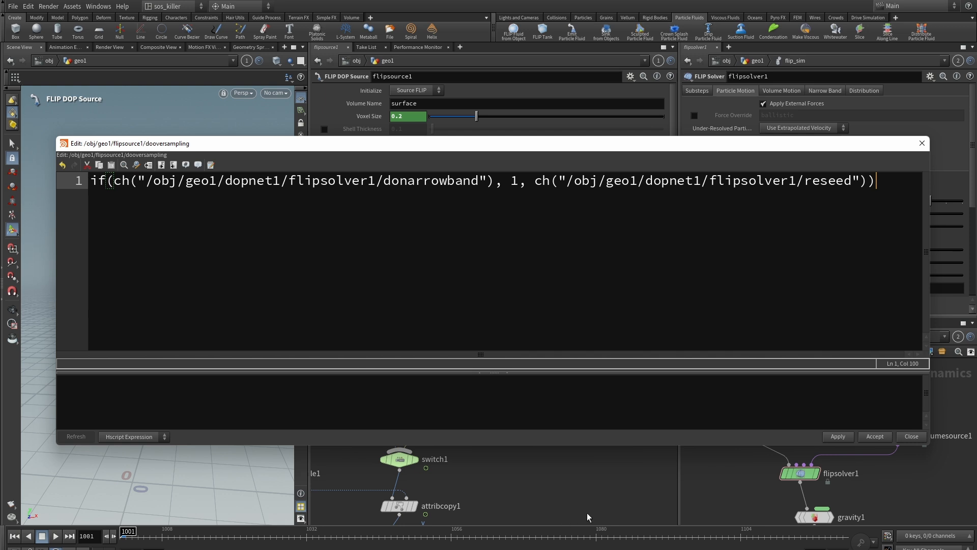
Step: Move the expression editor aside and go up from flip_sim to geo1 in the second network editor
left_click_drag(582, 149, 394, 141)
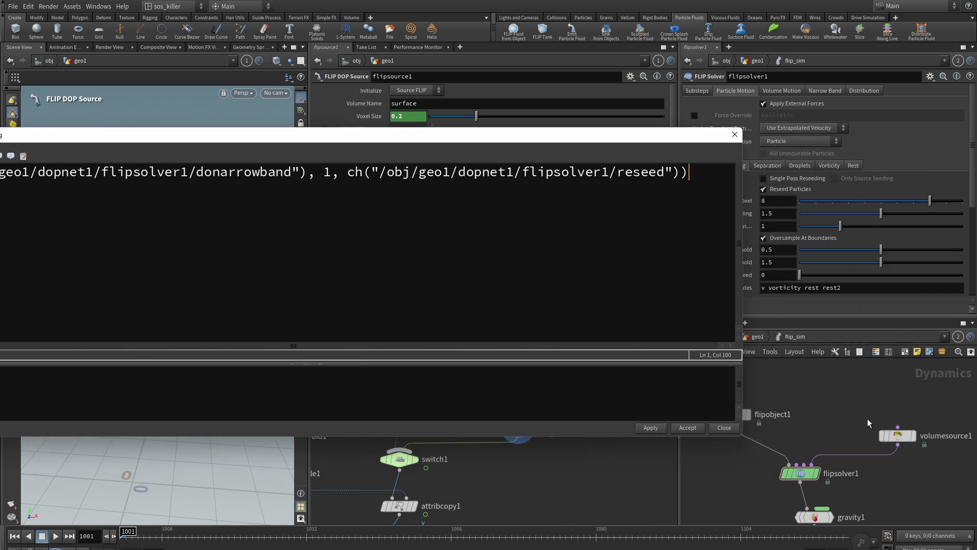
scroll(869, 433, "down", 5)
key("u")
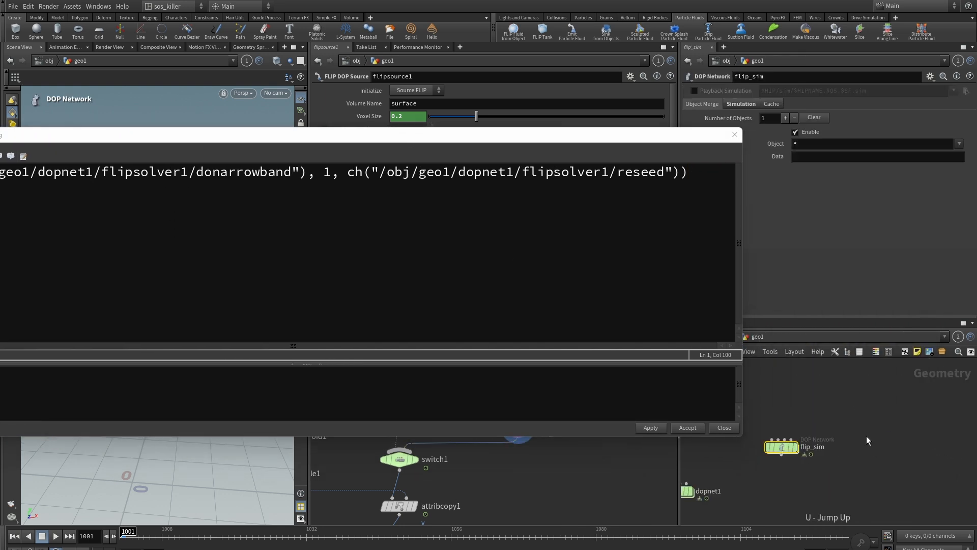
Step: Copy the flip_sim node's name in geo1, and bring the full dooversampling expression back into view
double_click(830, 446)
left_click_drag(831, 447, 787, 451)
key("ctrl+c")
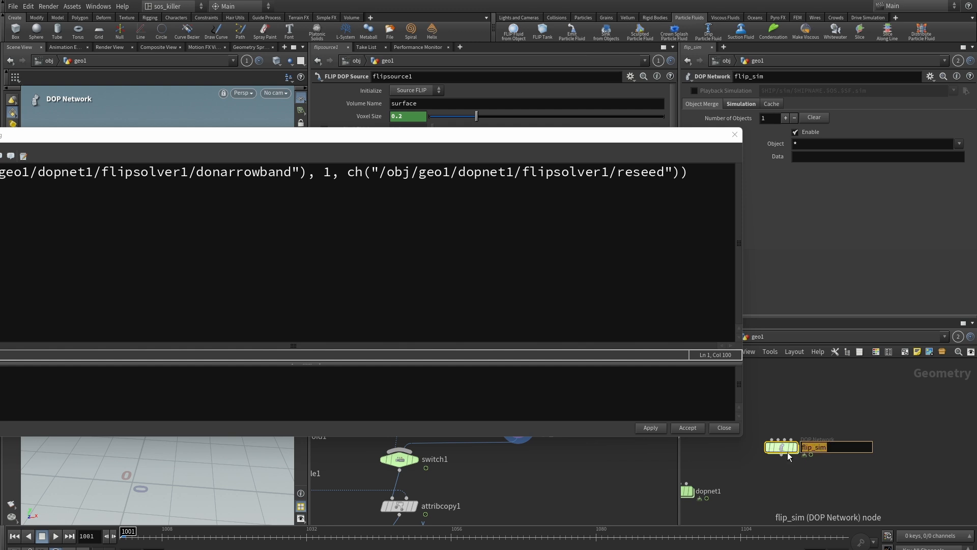
left_click(327, 135)
left_click_drag(327, 139, 533, 156)
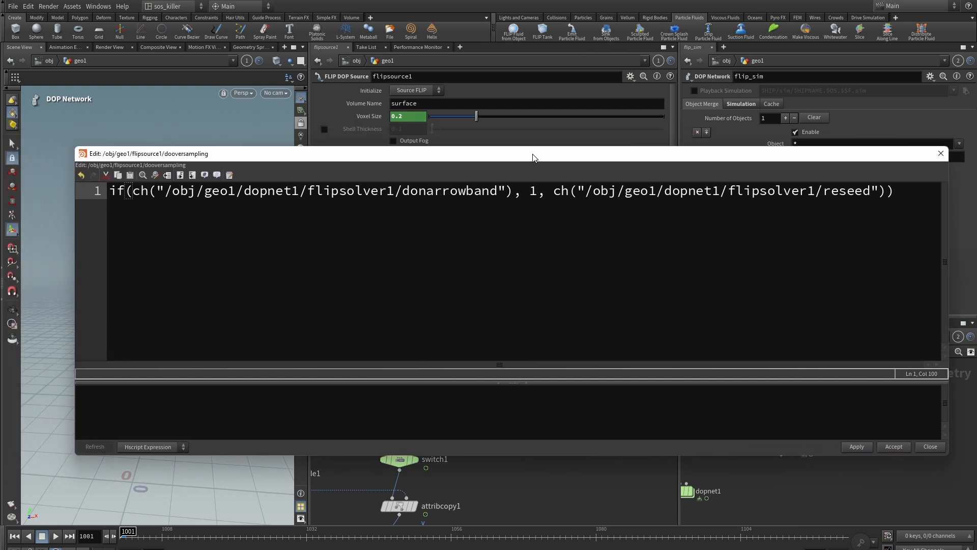
left_click_drag(300, 191, 247, 191)
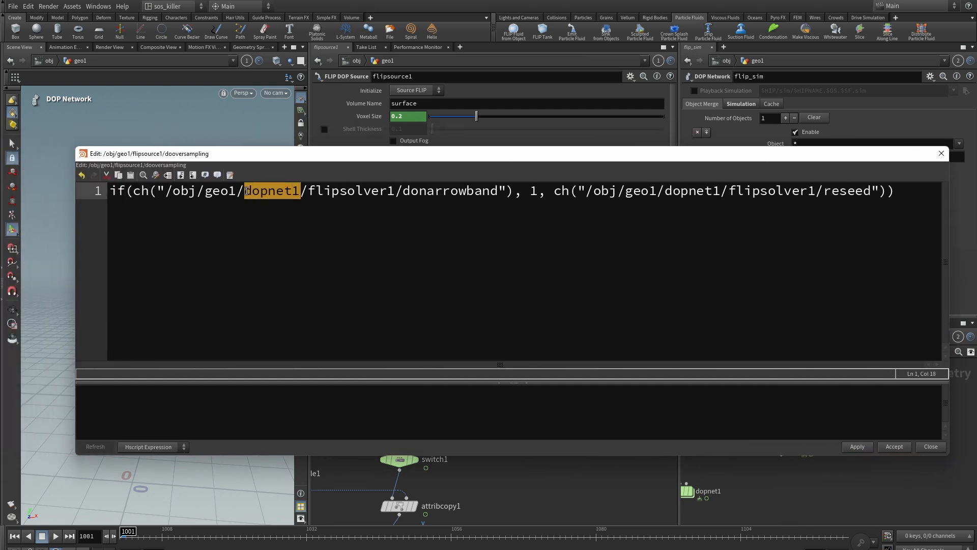
key("ctrl+v")
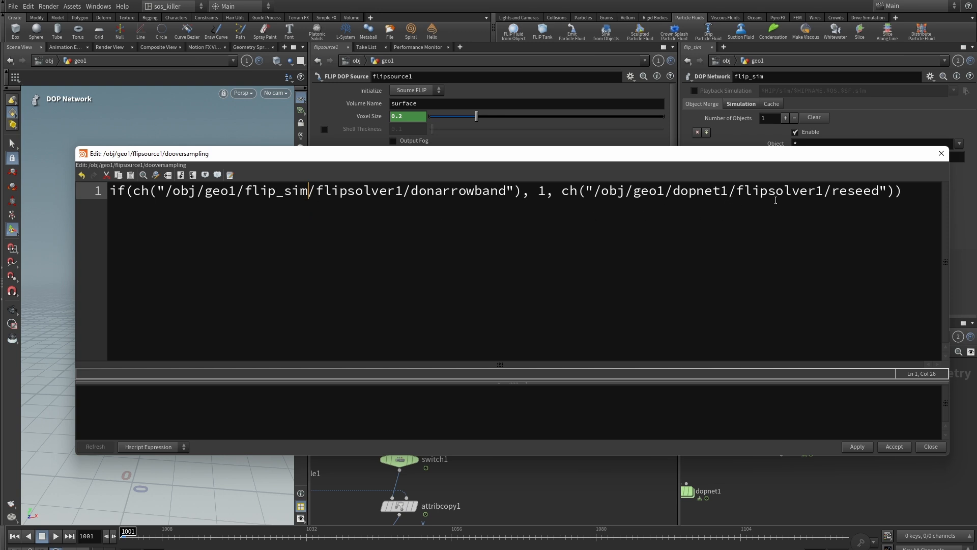
left_click_drag(825, 191, 737, 191)
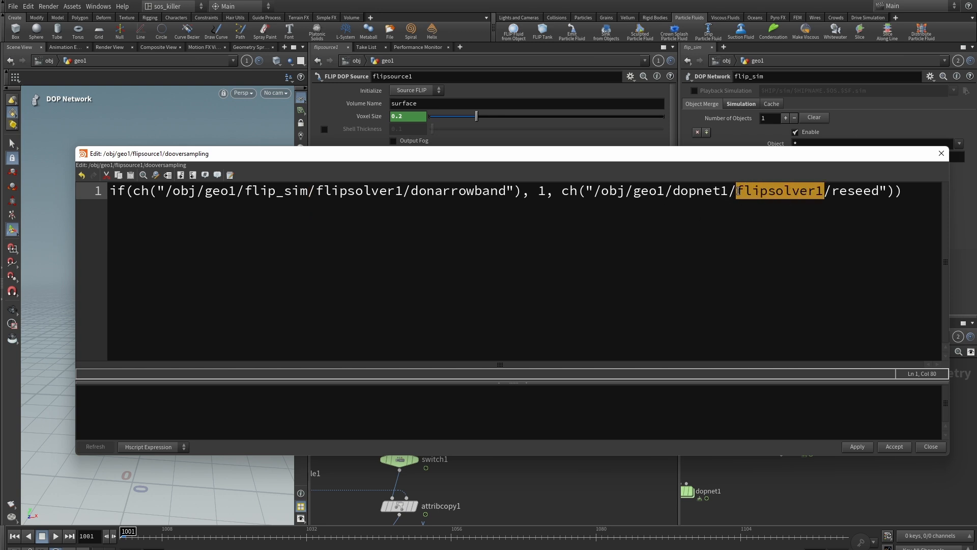
key("ctrl+v")
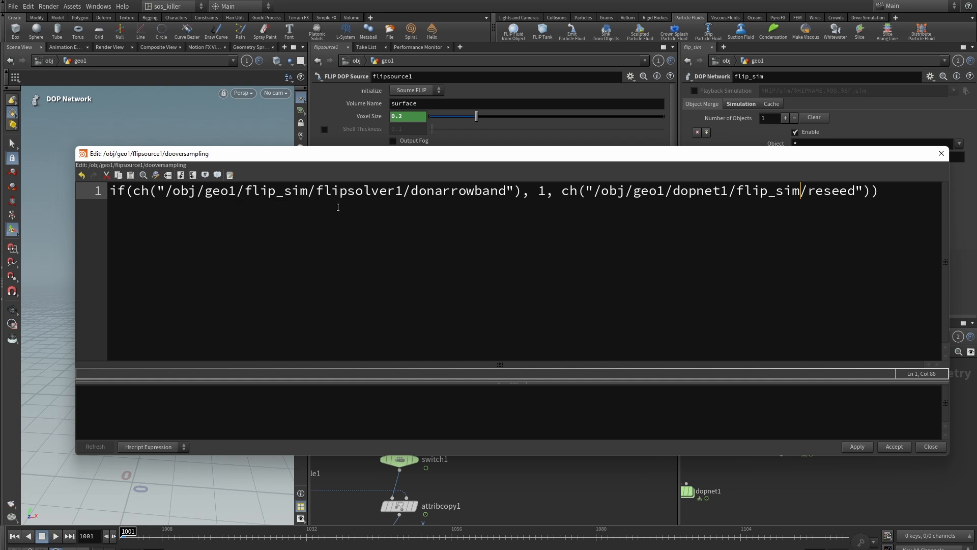
key("ctrl+z")
key("ctrl+z")
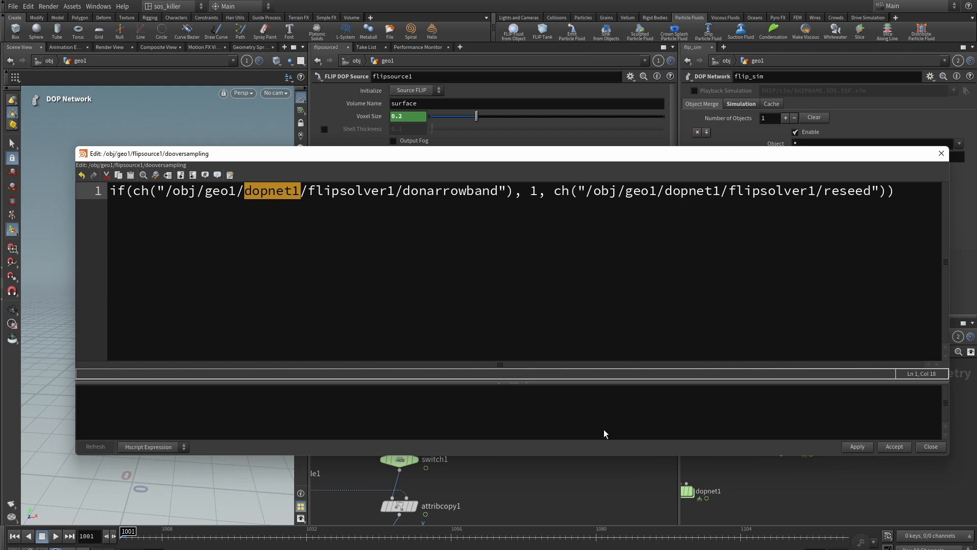
Step: Replace dopnet1 with flip_sim in both the donarrowband and reseed paths, apply the expression, and close the editor
key("ctrl+v")
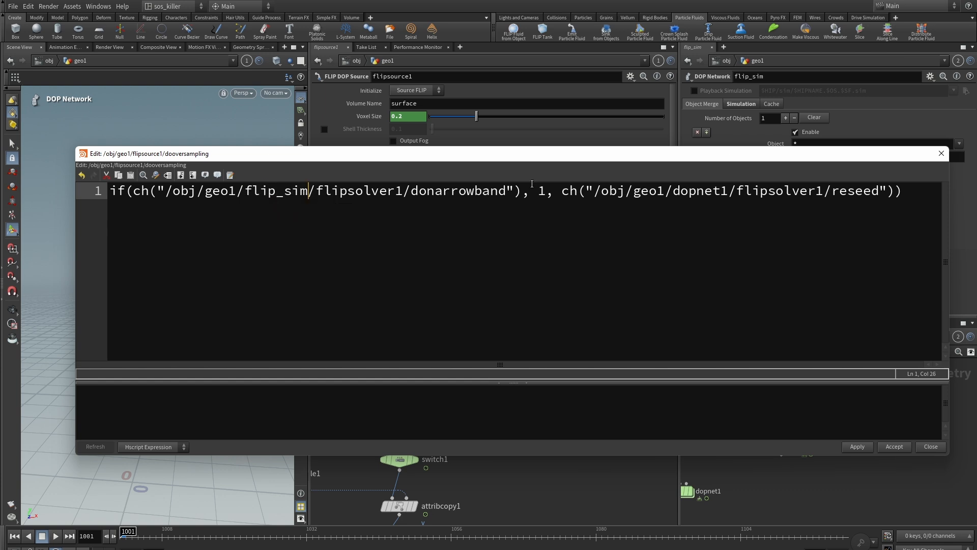
left_click_drag(670, 192, 729, 191)
key("ctrl+v")
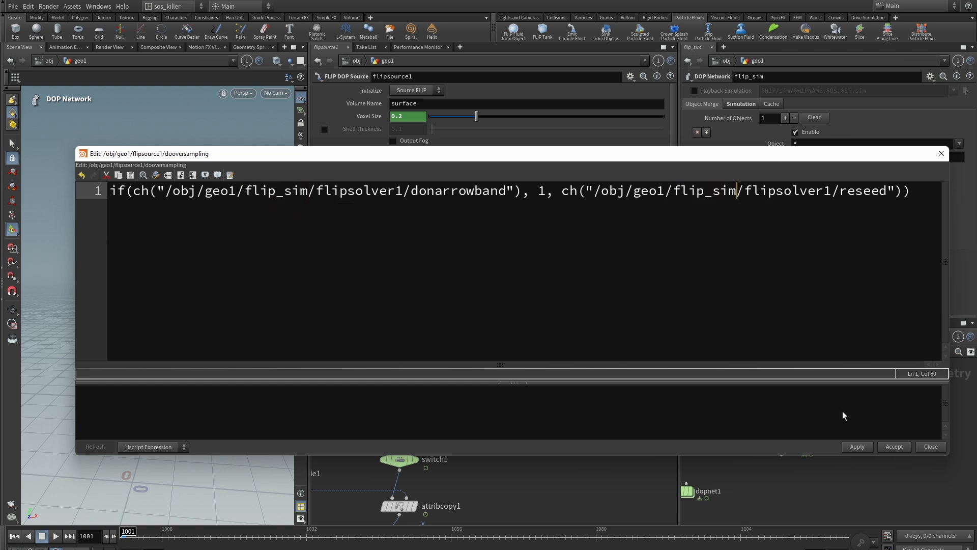
left_click(856, 447)
left_click(855, 448)
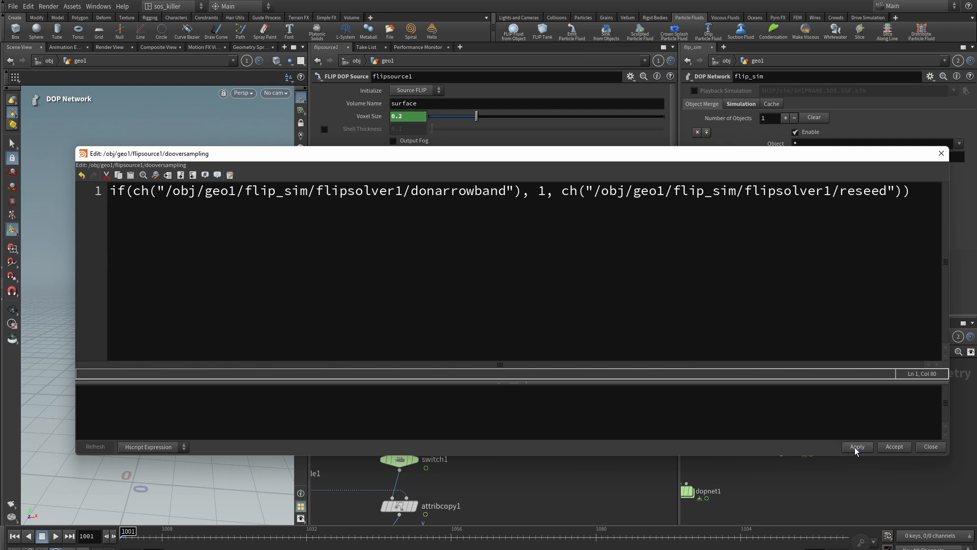
left_click(941, 153)
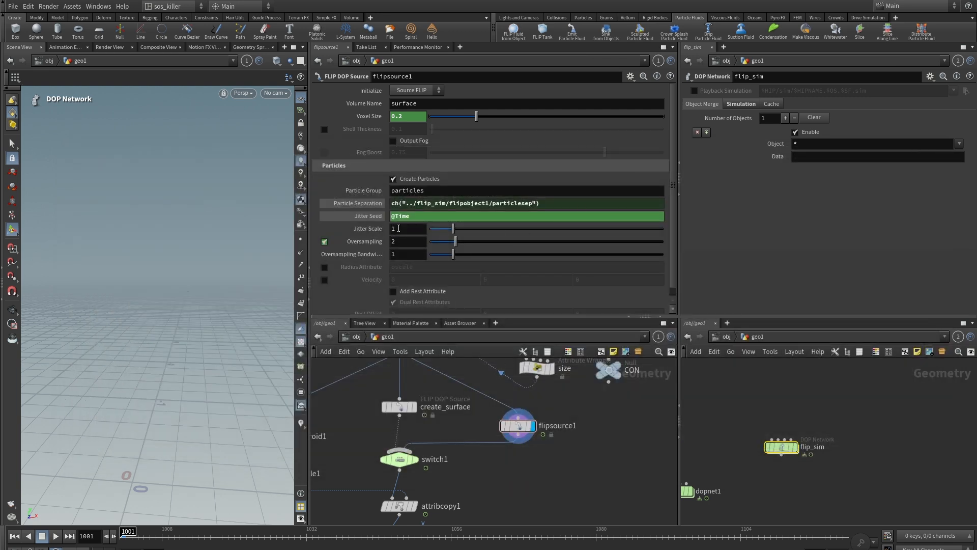
Step: Copy flipsolver1's Surface Oversampling parameter inside flip_sim and paste it as a relative reference into flipsource1's Oversampling value
middle_click_drag(771, 394, 770, 399)
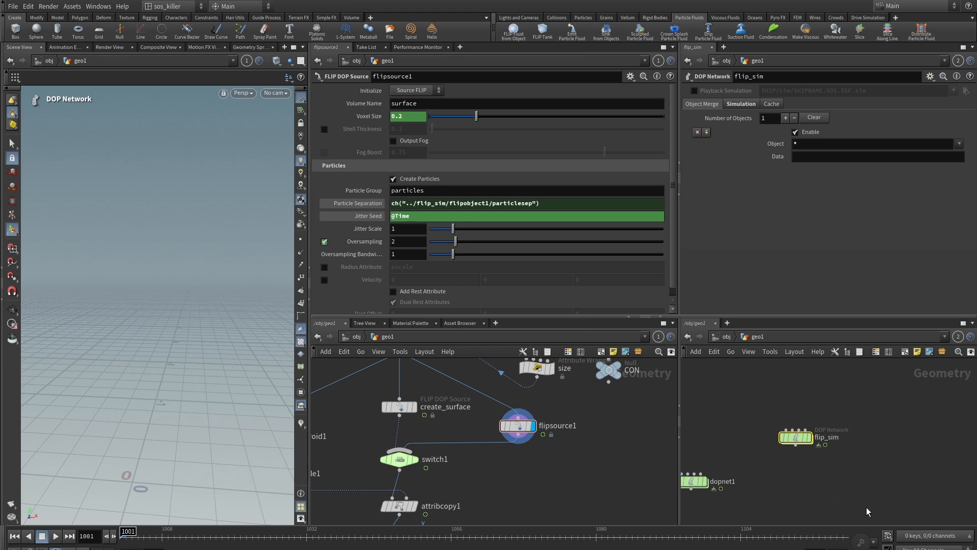
middle_click_drag(857, 424, 865, 405)
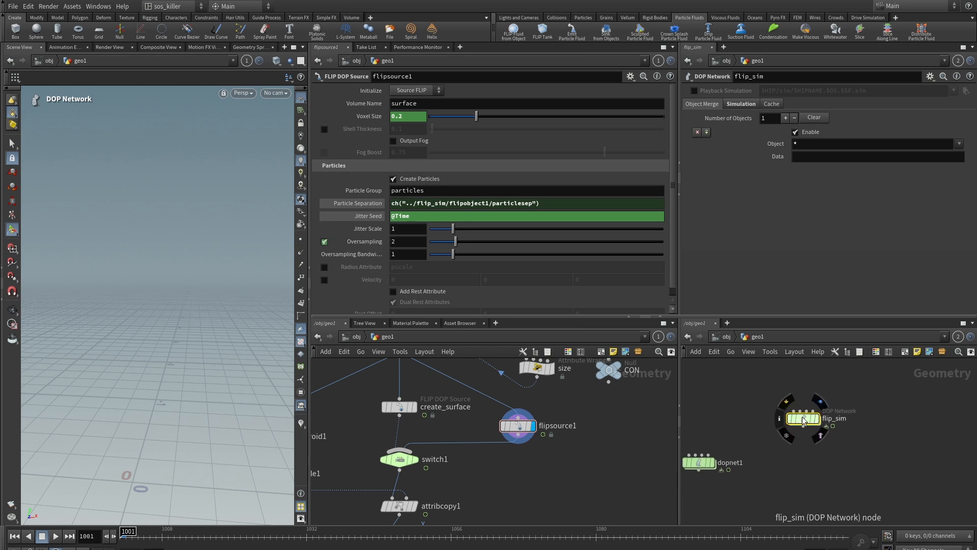
double_click(803, 420)
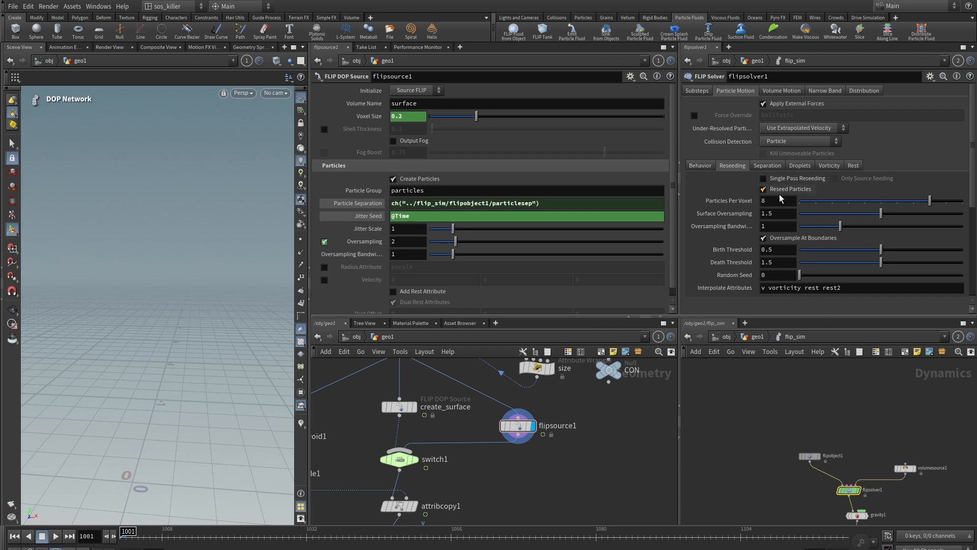
right_click(735, 212)
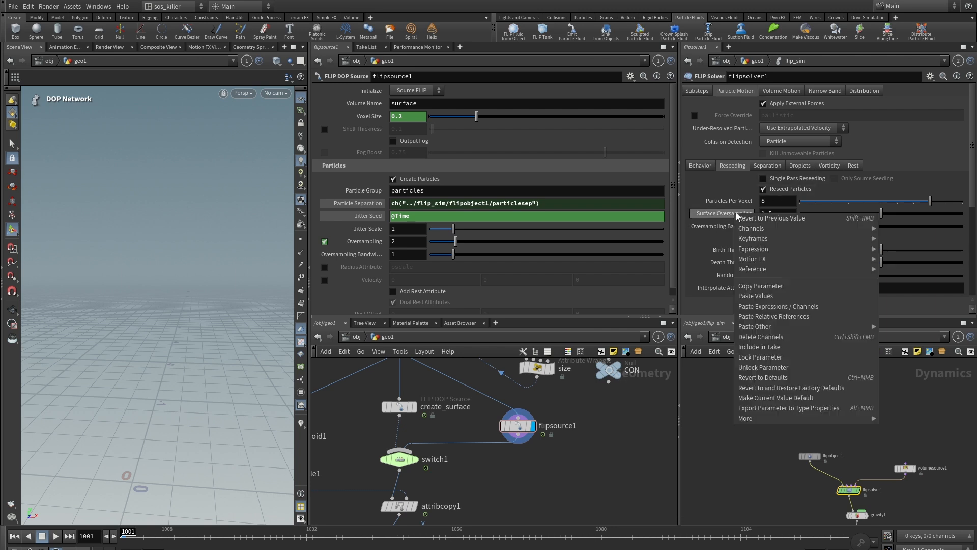
left_click(770, 286)
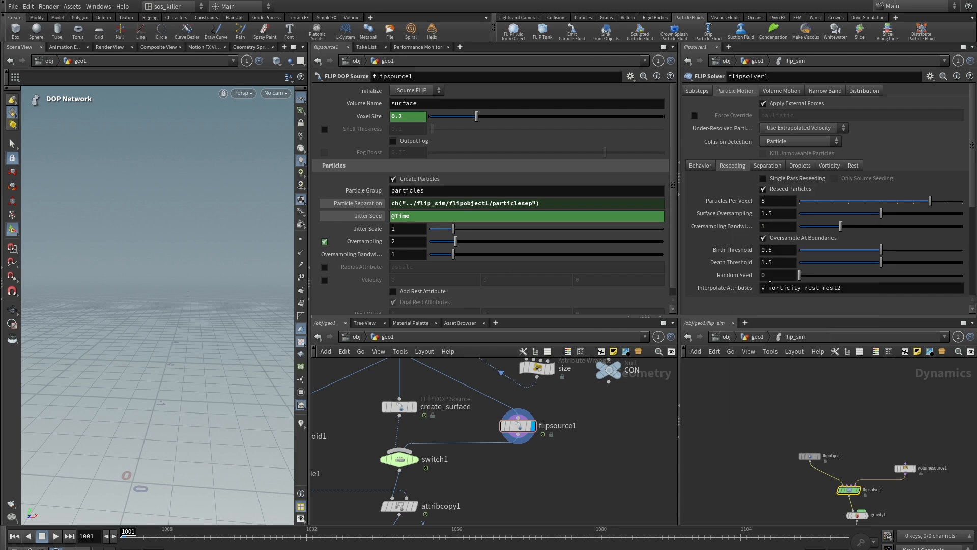
right_click(396, 242)
left_click(426, 345)
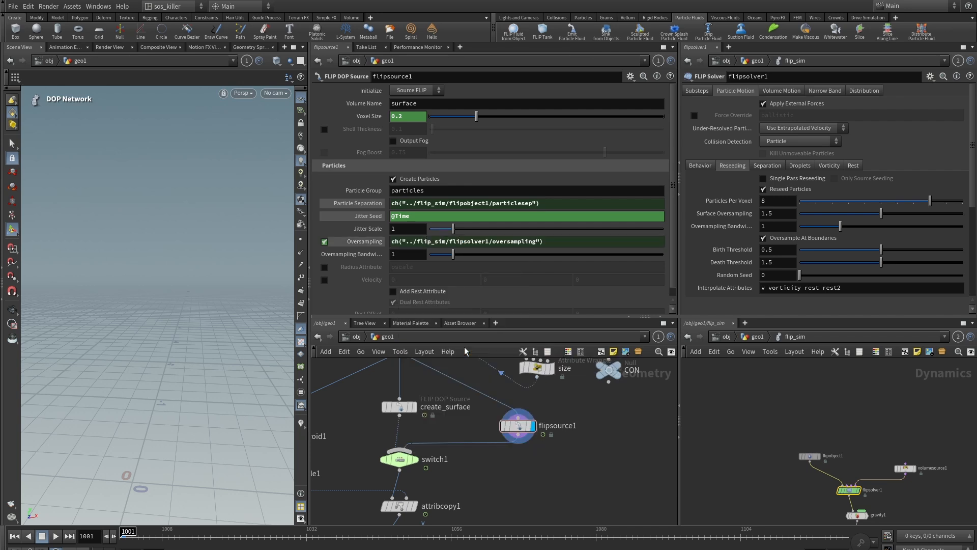
Step: Check create_surface's Oversampling Bandwidth expression, and link flipsource1's Oversampling Bandwidth to flipsolver1's Oversampling Bandwidth with a relative reference
left_click(399, 406)
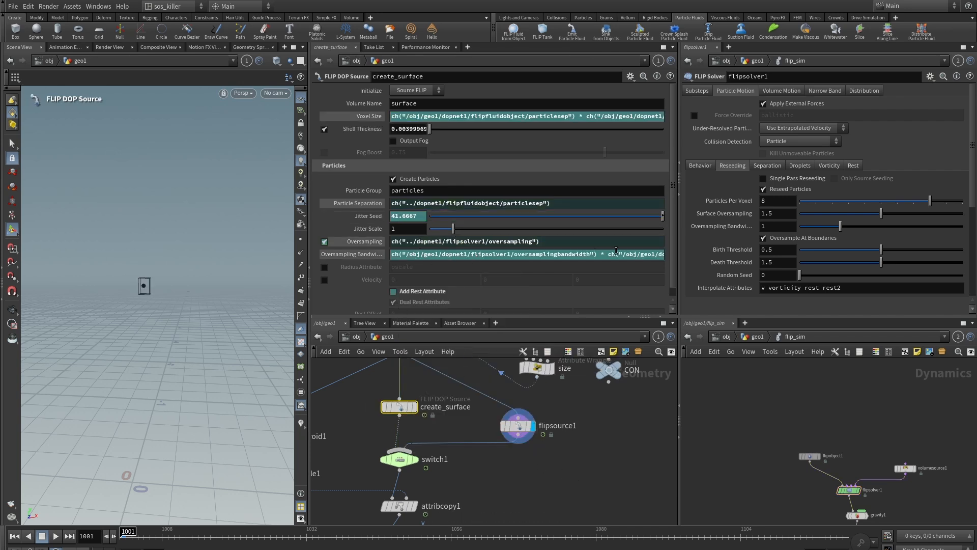
left_click_drag(680, 239, 726, 239)
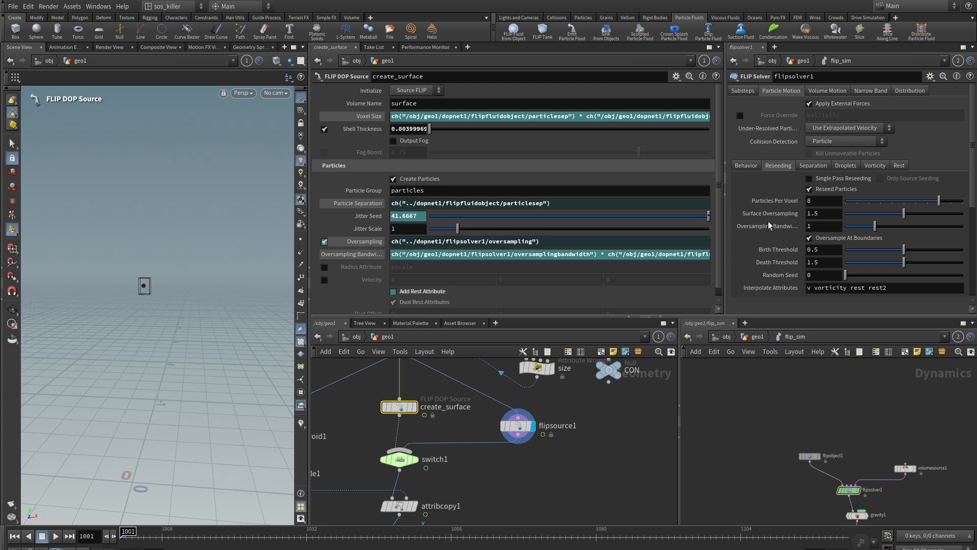
mouse_move(769, 229)
scroll(779, 419, "down", 2)
middle_click_drag(818, 417, 780, 386)
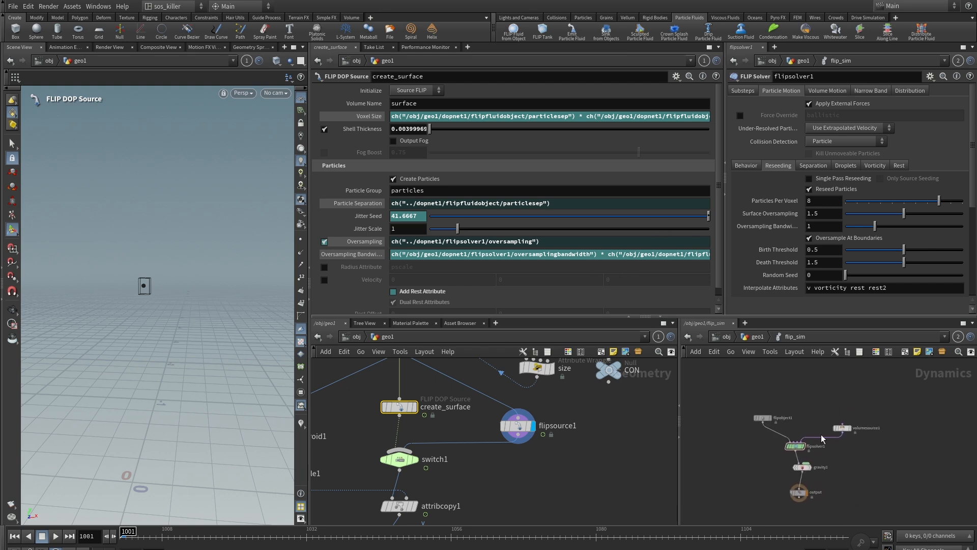
left_click(519, 430)
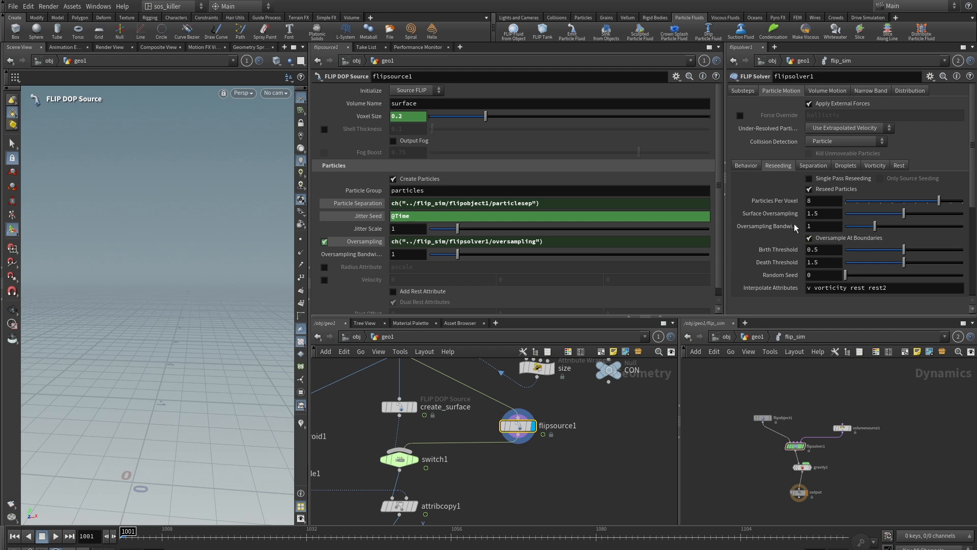
right_click(765, 222)
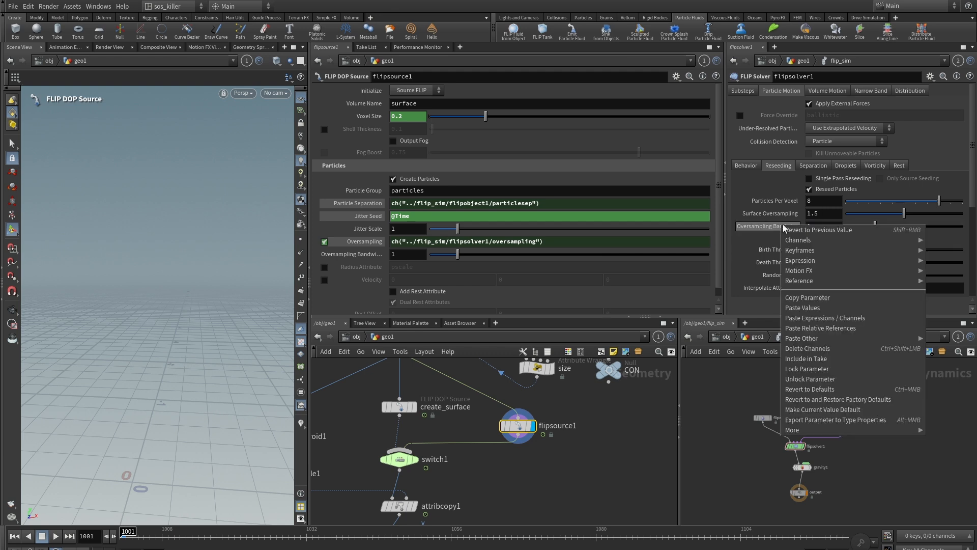
left_click(821, 304)
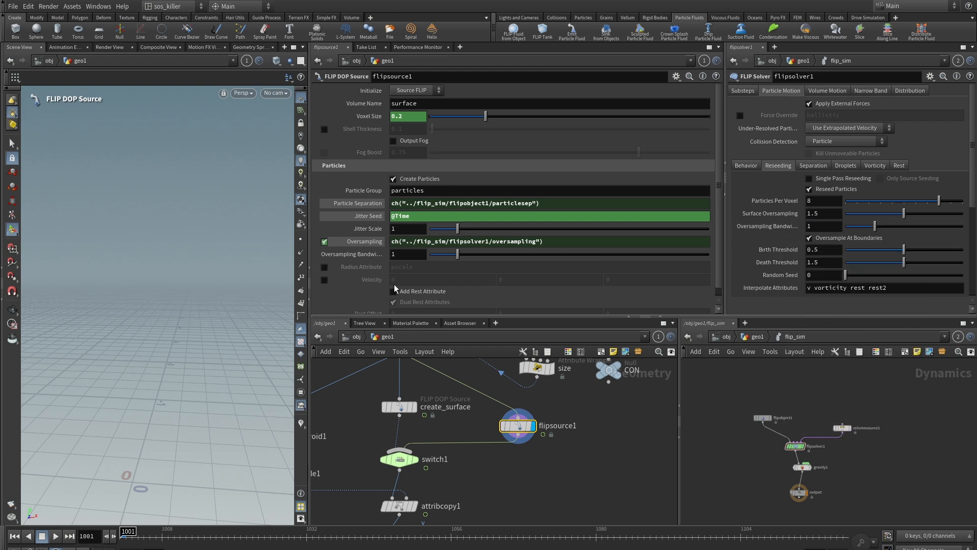
right_click(404, 253)
left_click(570, 367)
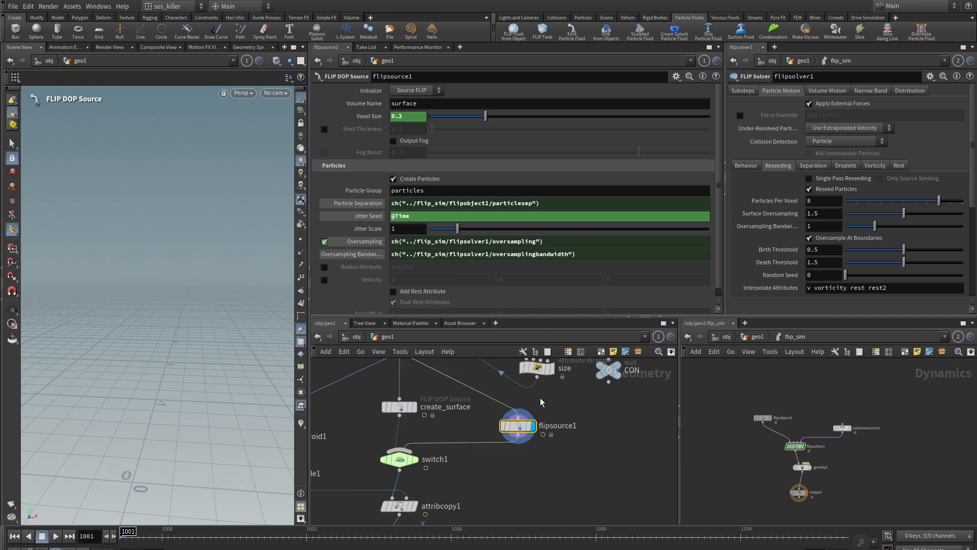
Step: Multiply flipsource1's Oversampling Bandwidth expression by a relative reference to flipobject1's Grid Scale, ch("../flip_sim/flipobject1/gridscale")
left_click(763, 418)
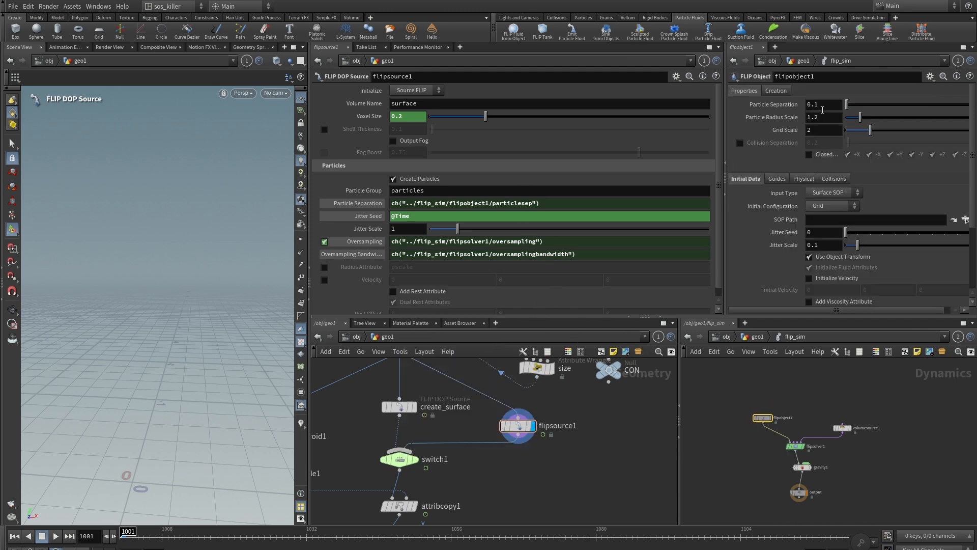
right_click(820, 131)
left_click(850, 205)
left_click(585, 257)
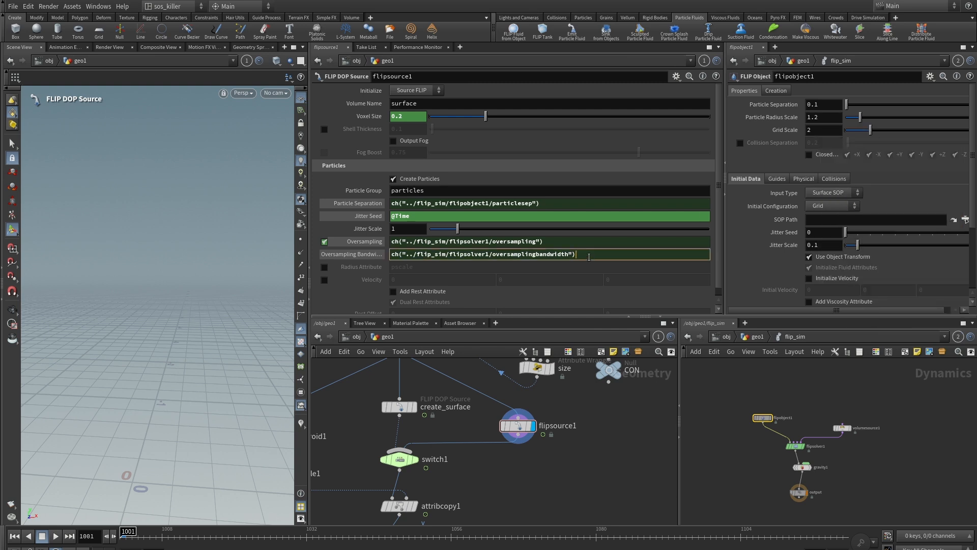
right_click(620, 251)
left_click(626, 367)
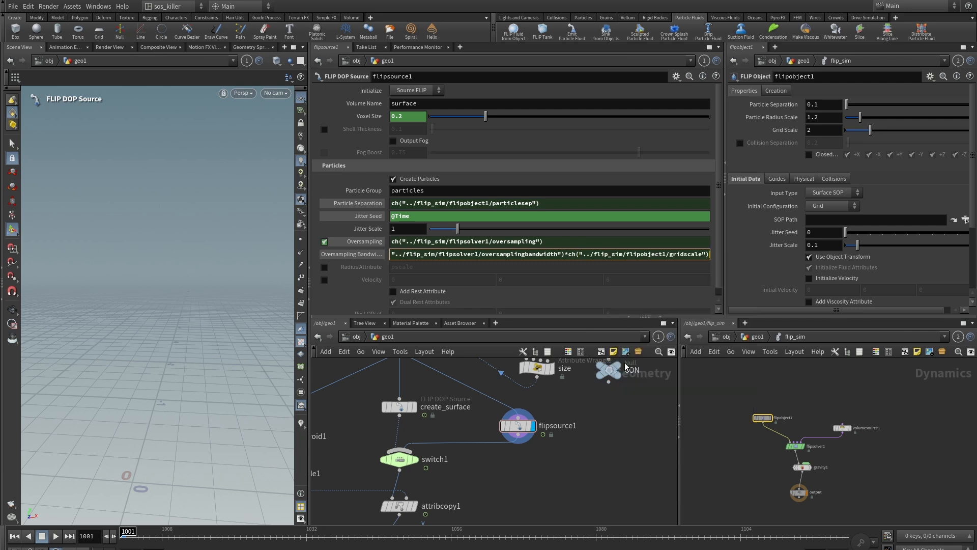
key("Return")
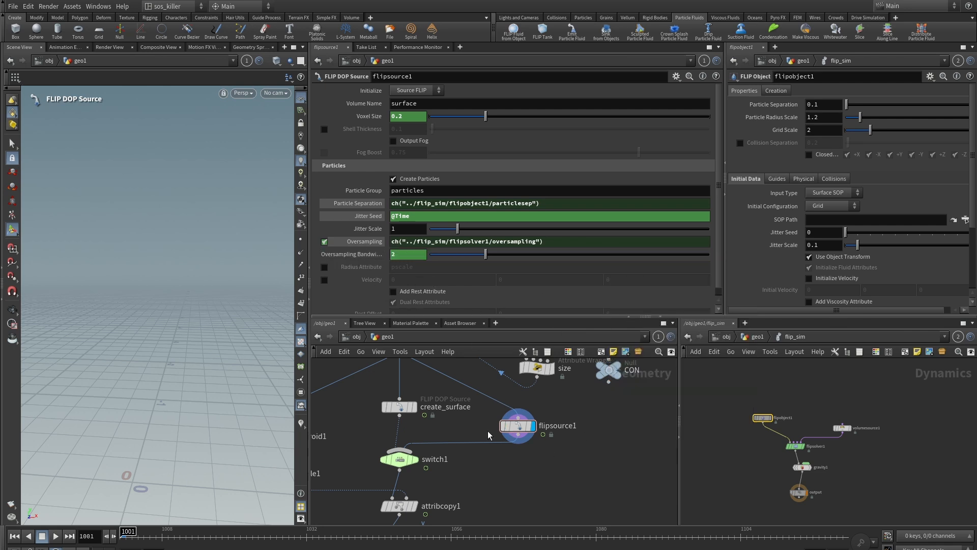
Step: Examine the expression behind create_surface's Add Rest Attribute toggle, and close the expression editor
left_click(399, 406)
scroll(427, 302, "down", 1)
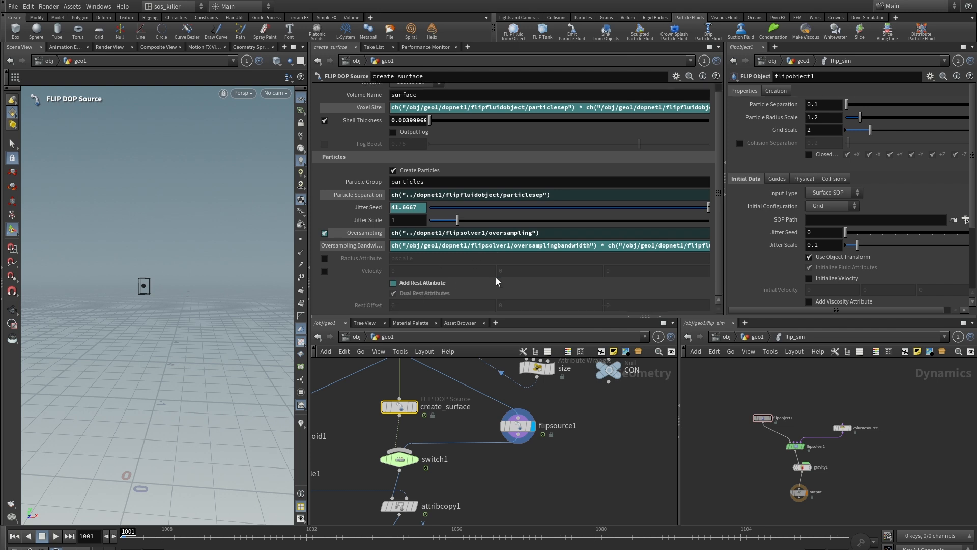
right_click(395, 286)
mouse_move(458, 319)
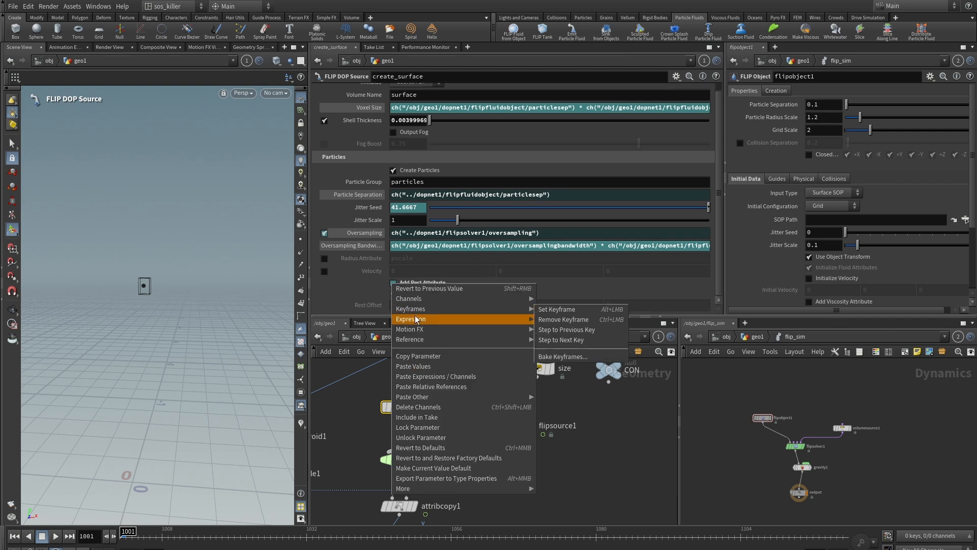
left_click(557, 330)
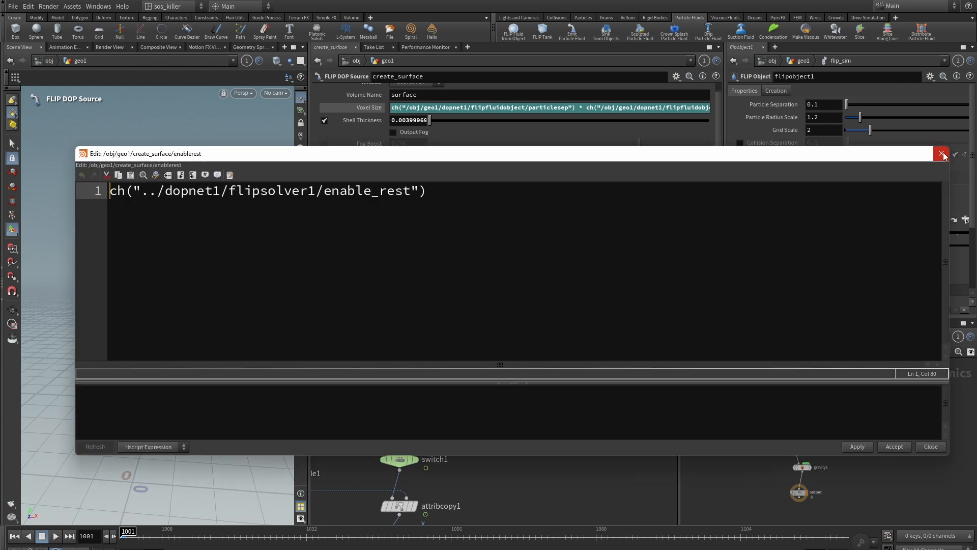
left_click(941, 153)
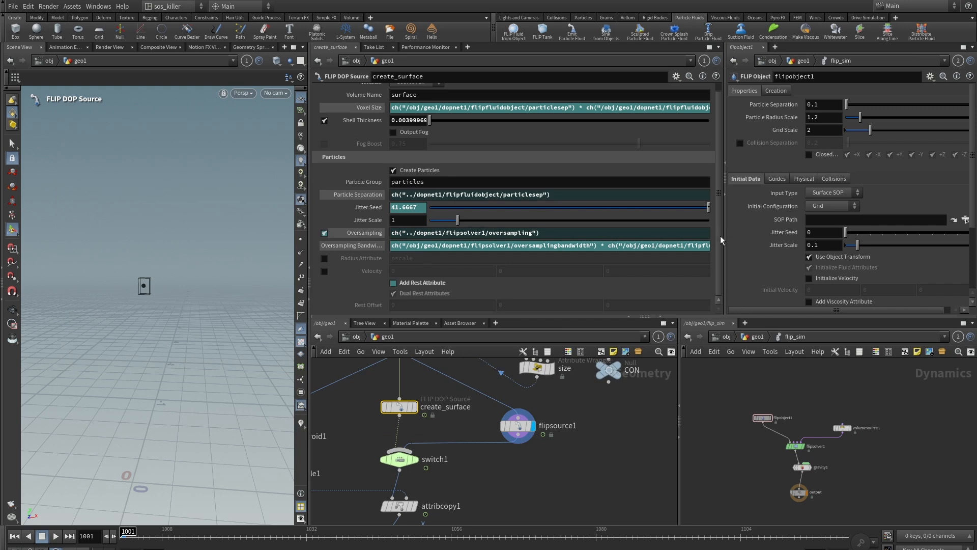
Step: Copy flipsolver1's Add Rest Attribute parameter inside flip_sim and paste it as a relative reference onto flipsource1's Add Rest Attribute
middle_click_drag(805, 420, 775, 373)
left_click(757, 402)
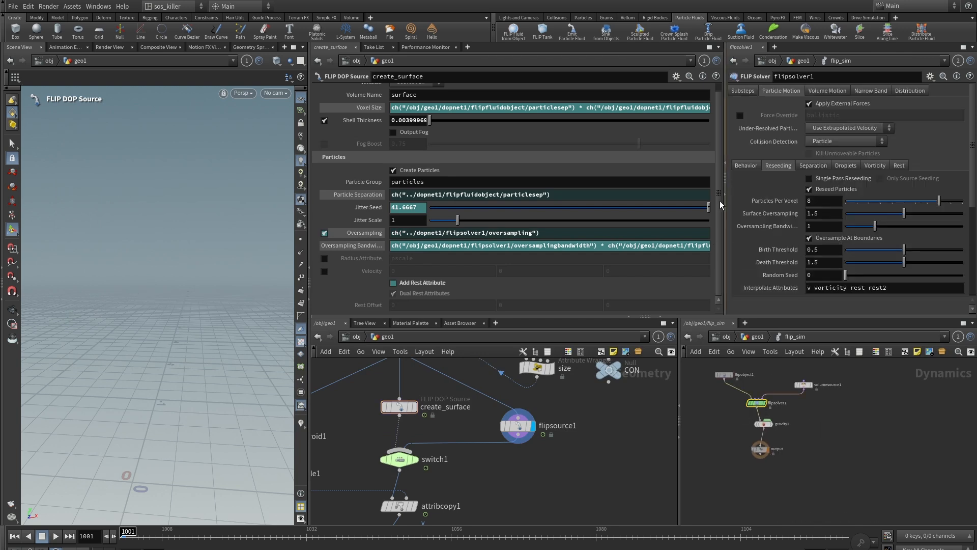
left_click_drag(727, 186, 643, 185)
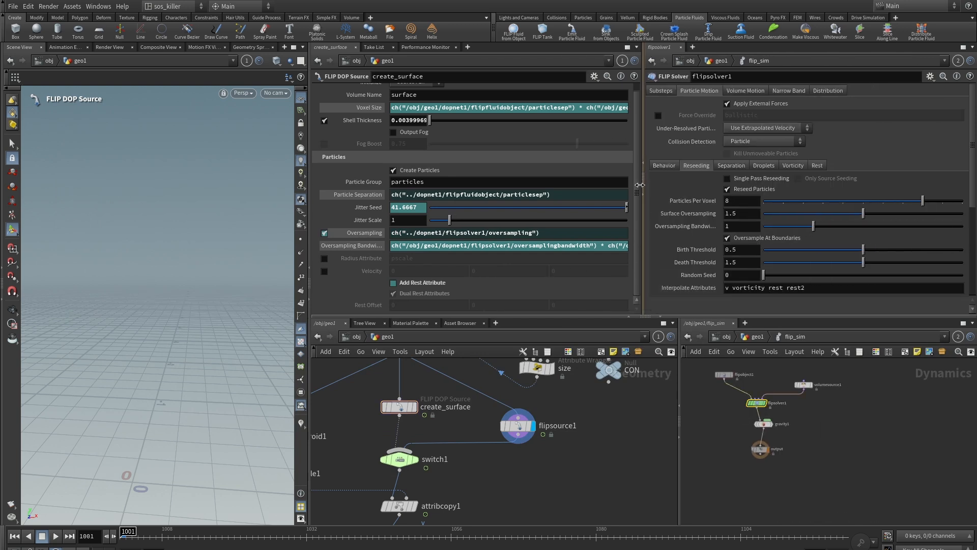
left_click(817, 165)
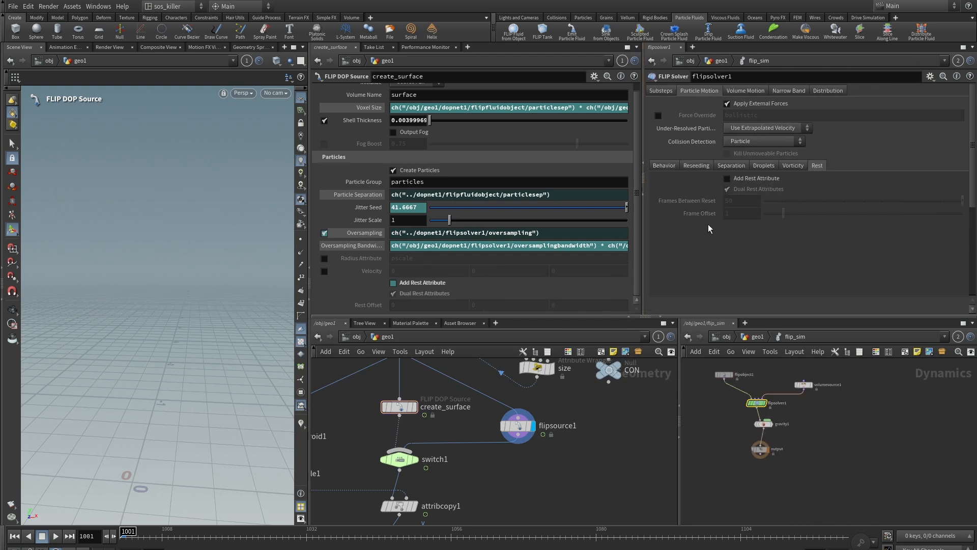
right_click(727, 182)
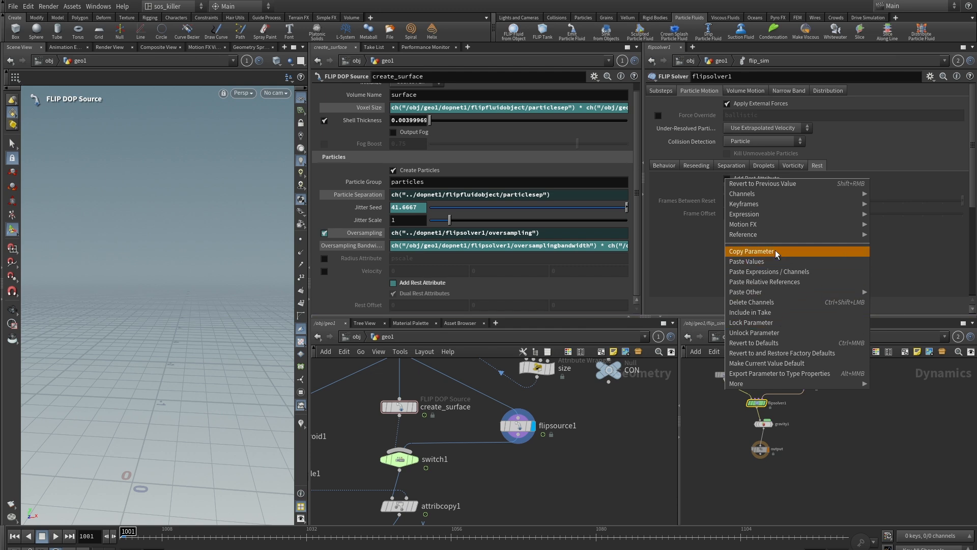
left_click(748, 254)
left_click(506, 437)
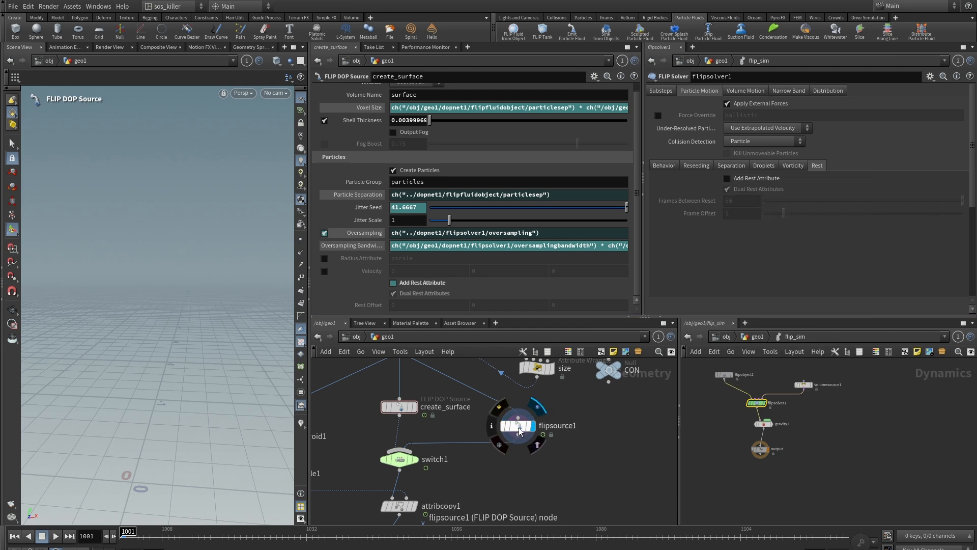
right_click(393, 283)
mouse_move(435, 402)
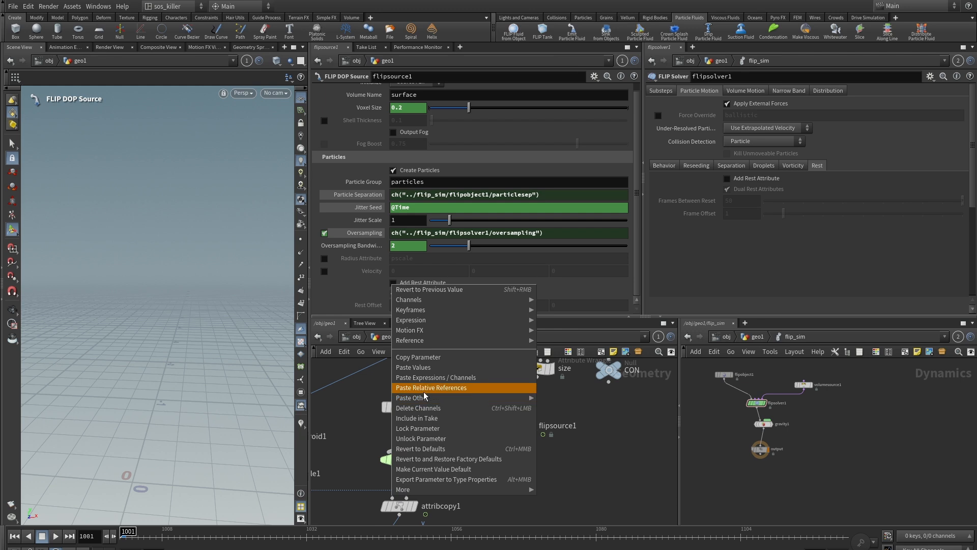
left_click(423, 391)
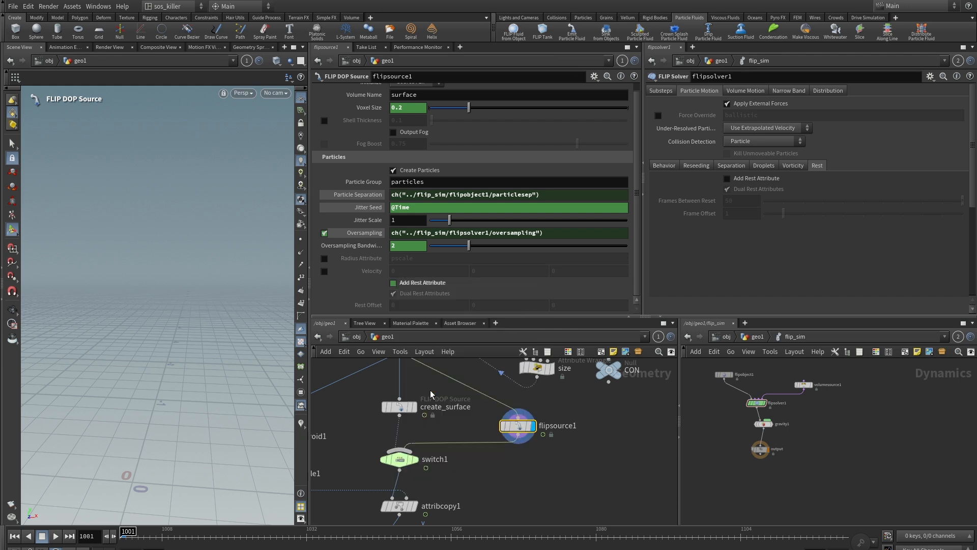
Step: Enable flipsolver1's Add Rest Attribute, link flipsource1's Dual Rest Attributes to the solver's by relative reference, and disable Add Rest Attribute again
left_click(726, 179)
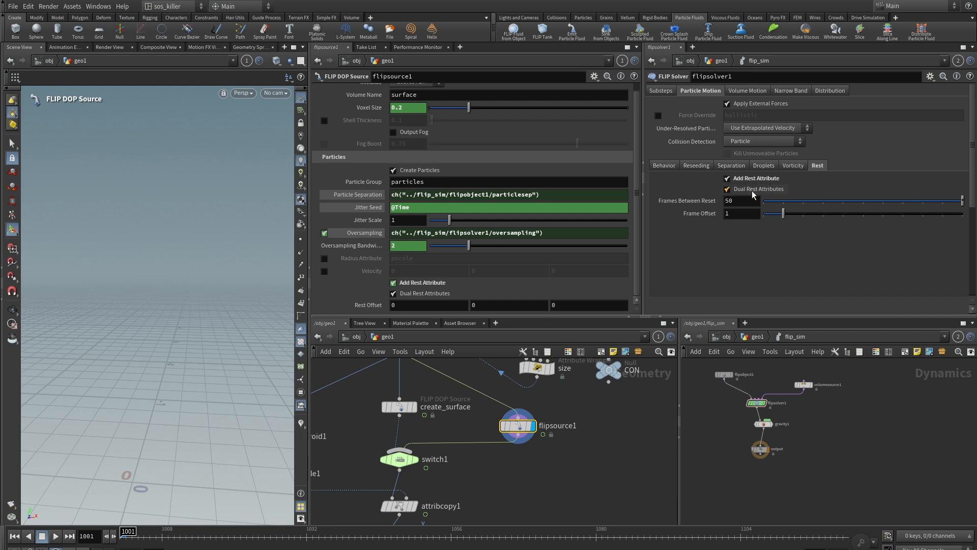
left_click(400, 410)
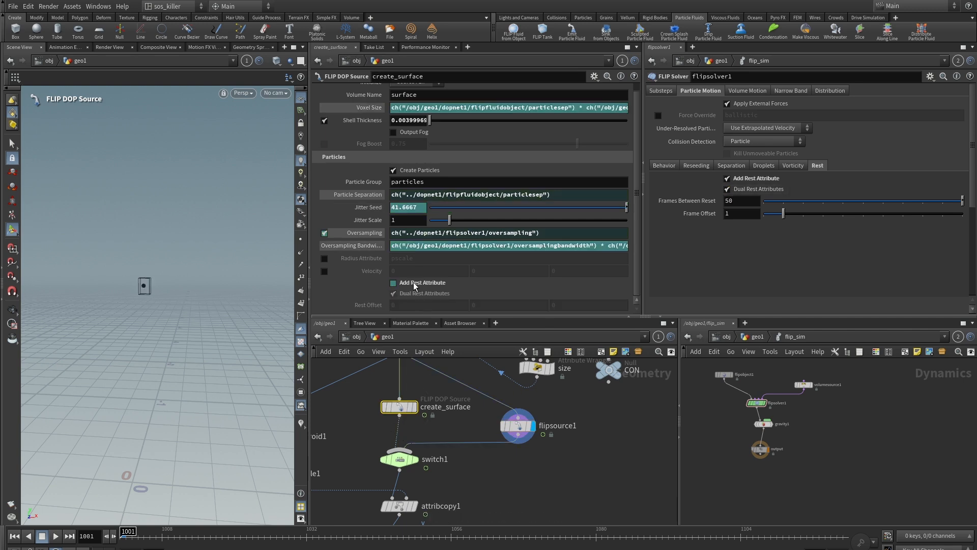
left_click(393, 283)
right_click(751, 193)
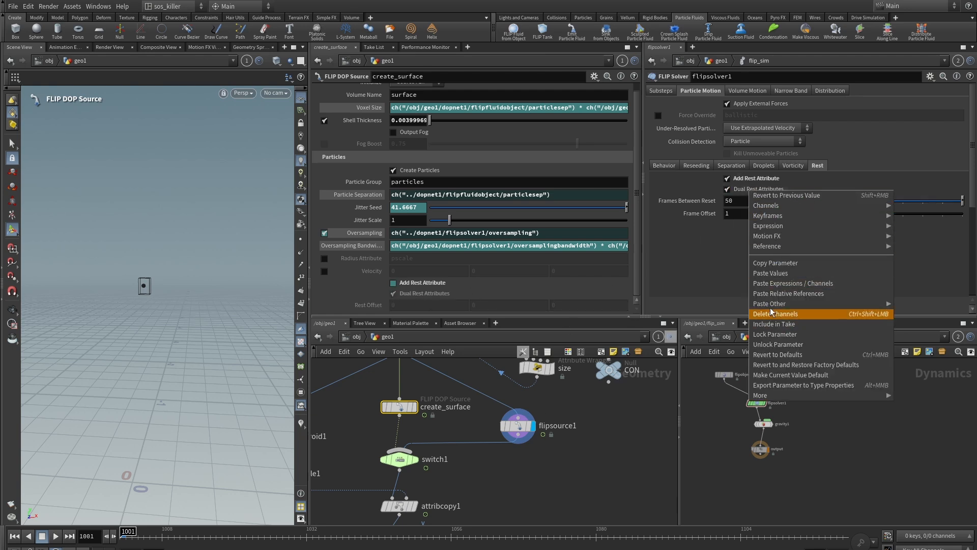
left_click(782, 263)
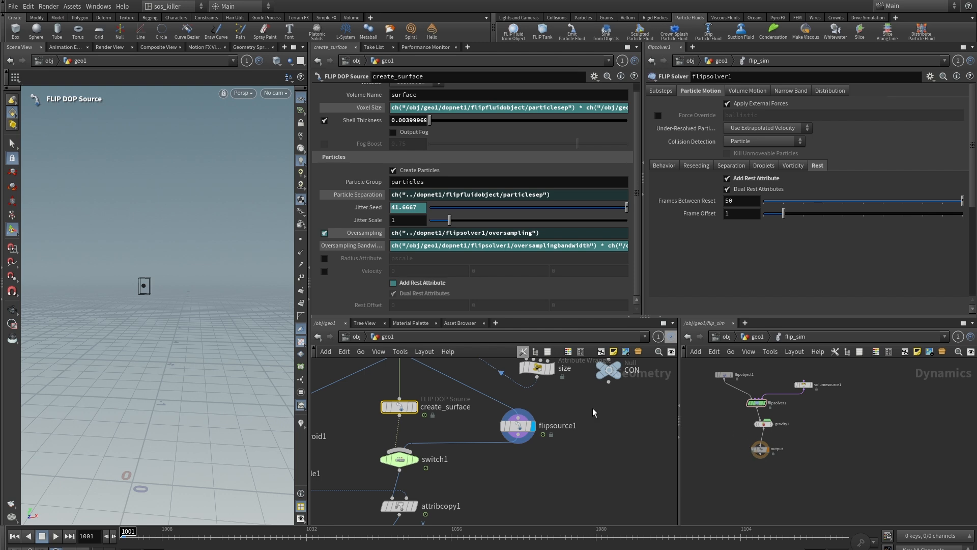
left_click(518, 425)
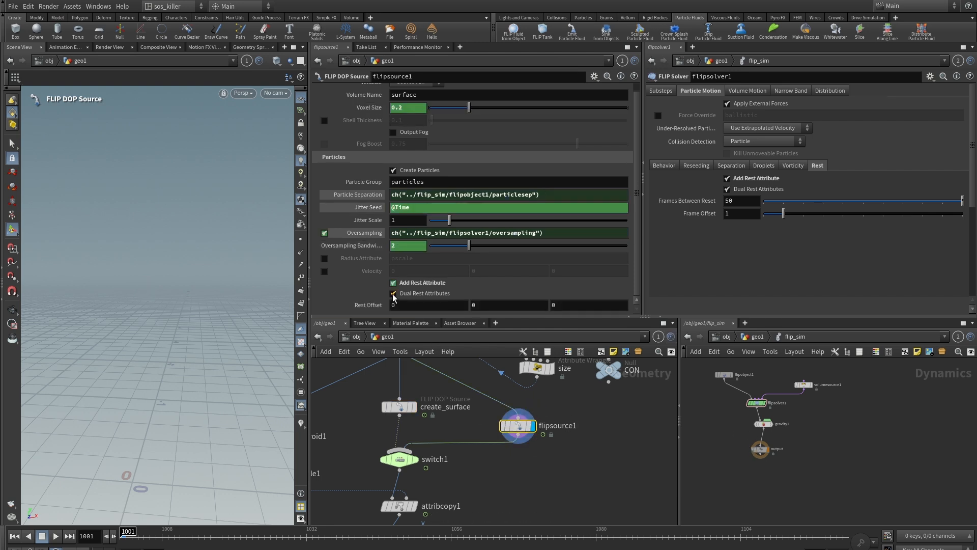
right_click(393, 297)
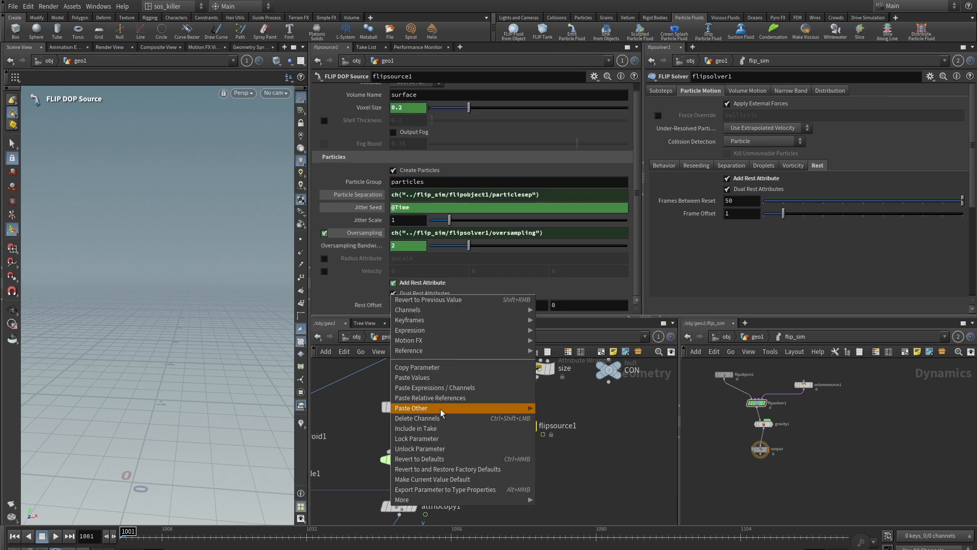
left_click(430, 397)
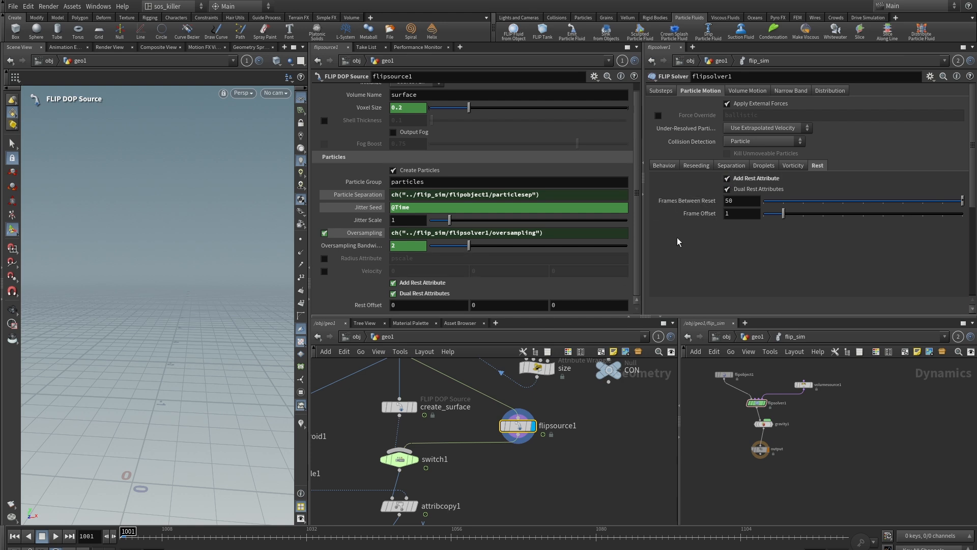
left_click(727, 178)
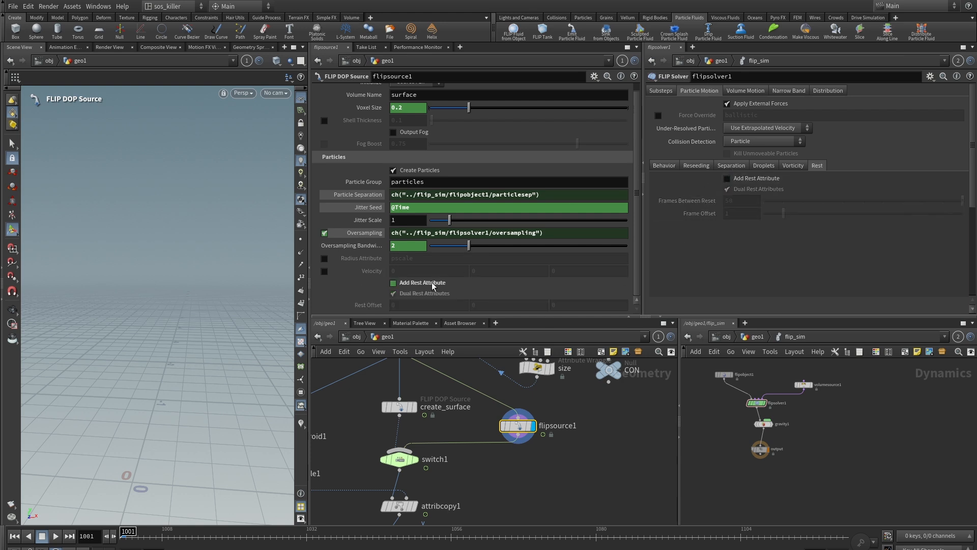
Step: Compare flipsource1 with create_surface, showing evaluated values for flipsource1's Jitter Seed and create_surface's Oversampling, Voxel Size and Particle Separation
left_click(415, 415)
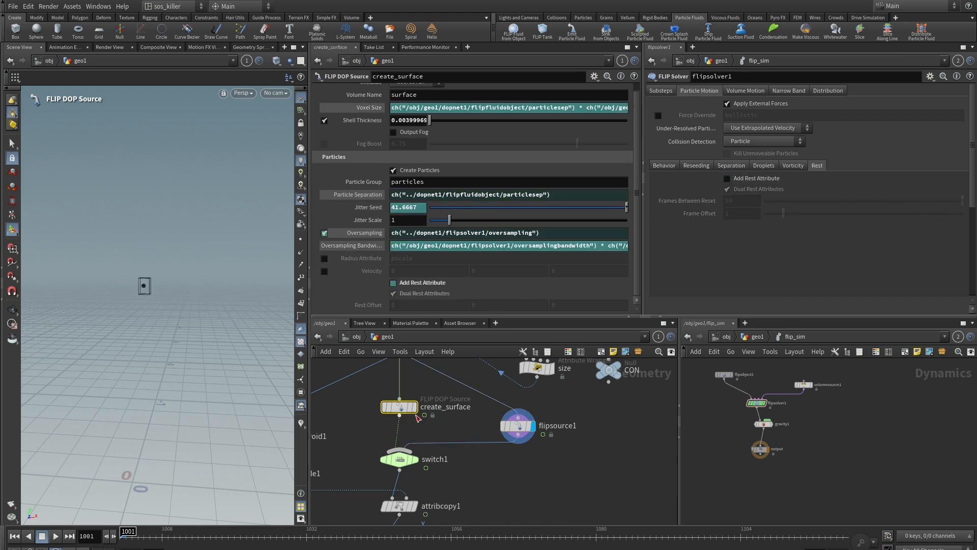
left_click(522, 429)
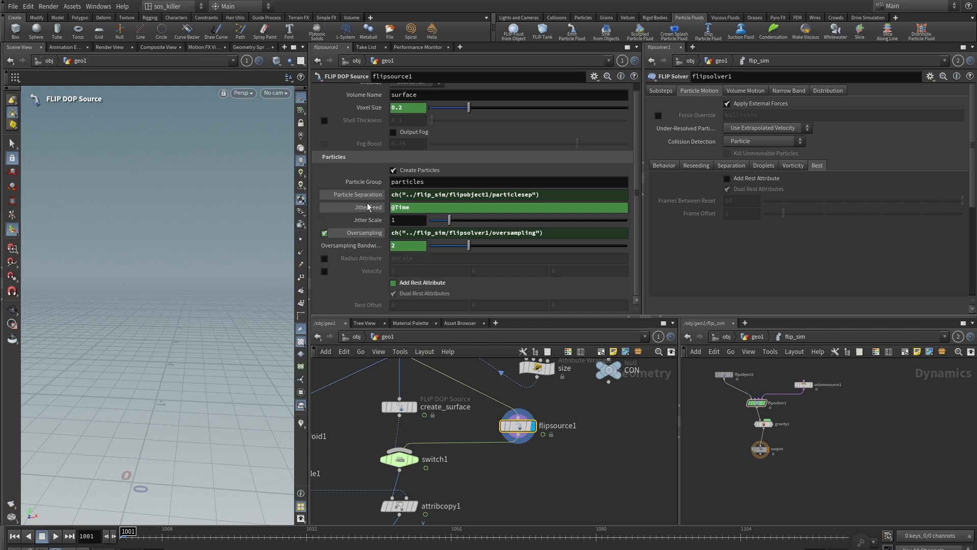
left_click(369, 207)
left_click(399, 407)
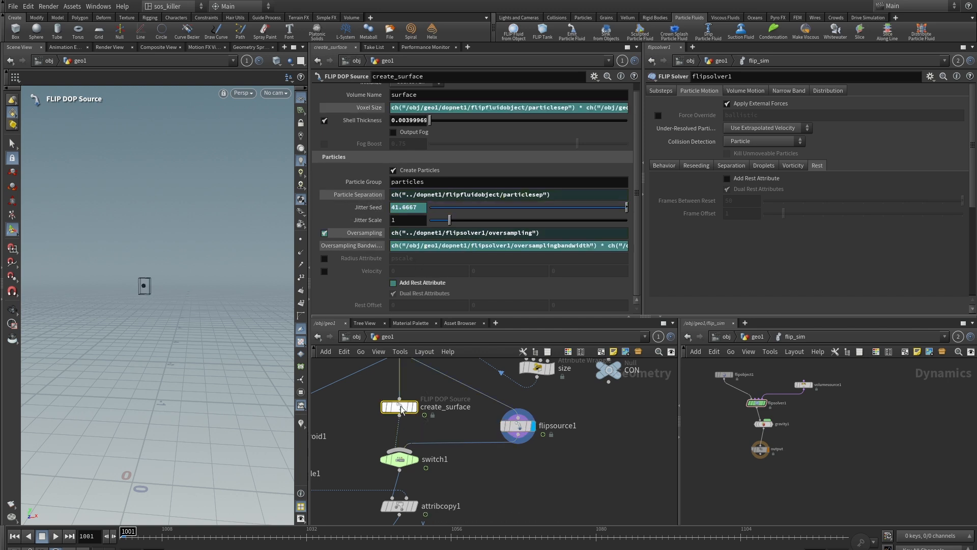
left_click(514, 430)
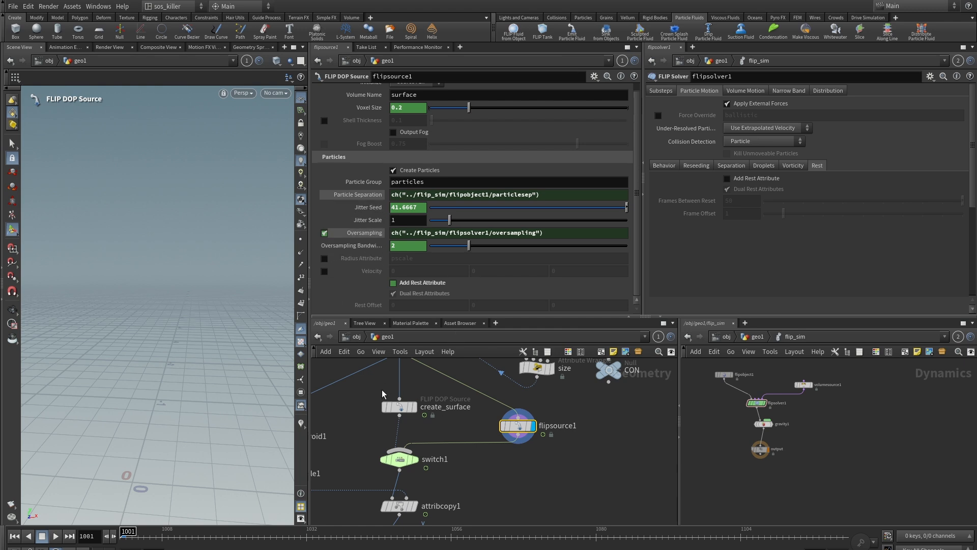
left_click(399, 406)
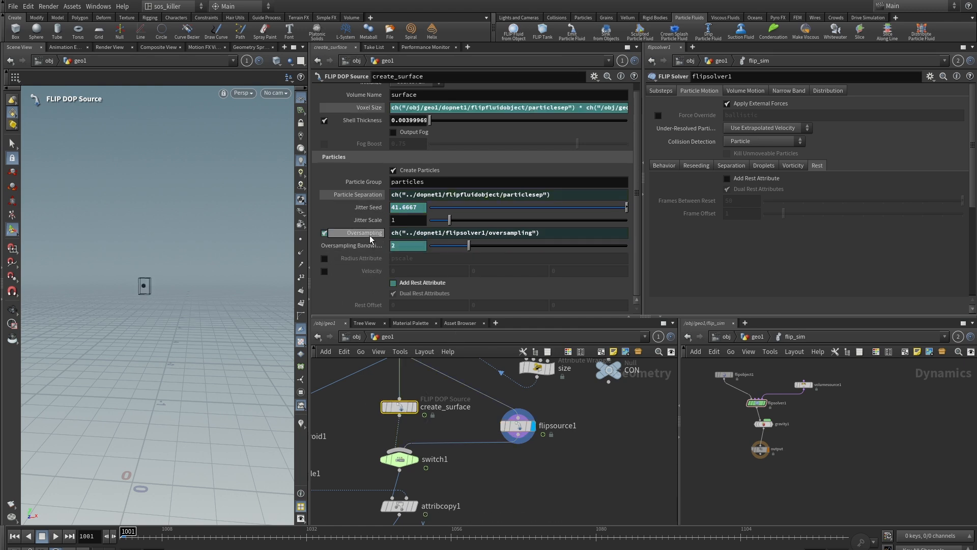
left_click(370, 238)
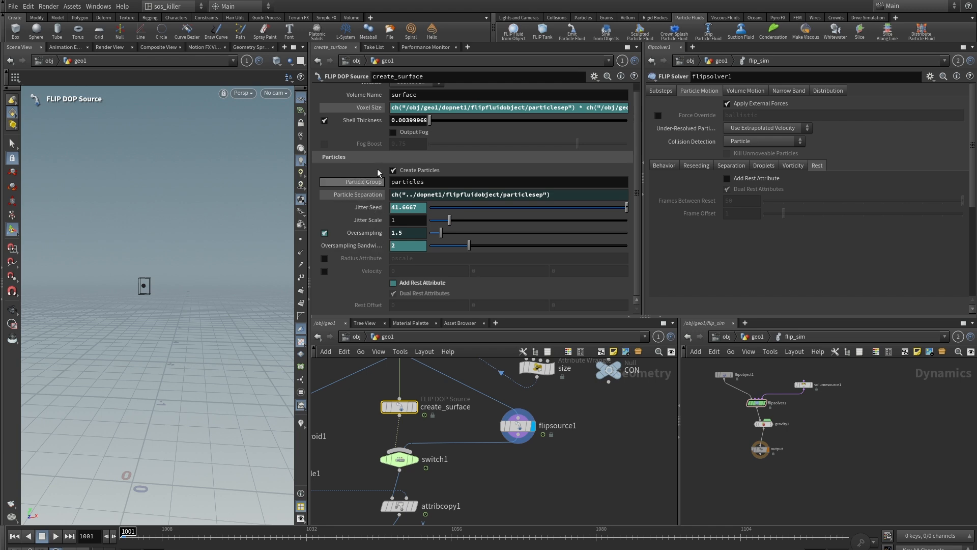
left_click(370, 111)
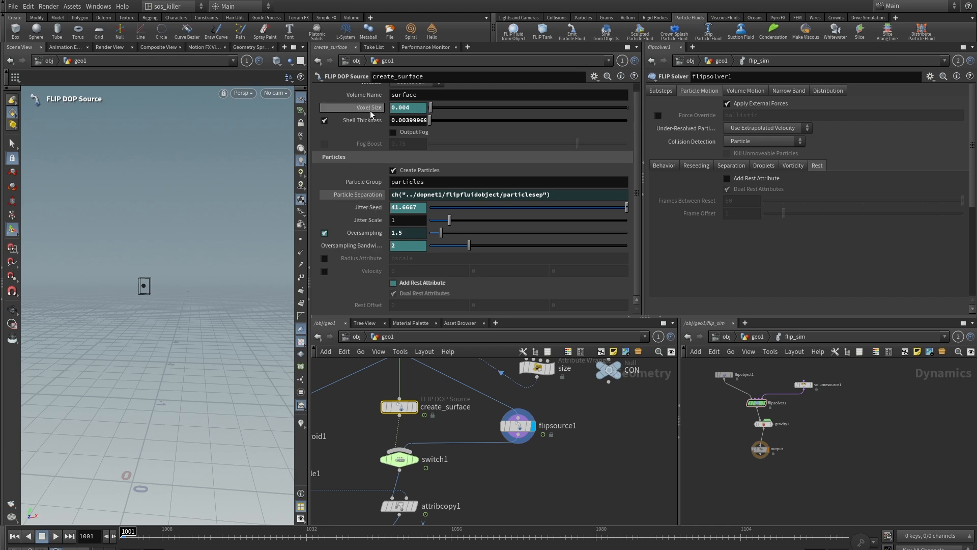
left_click(371, 194)
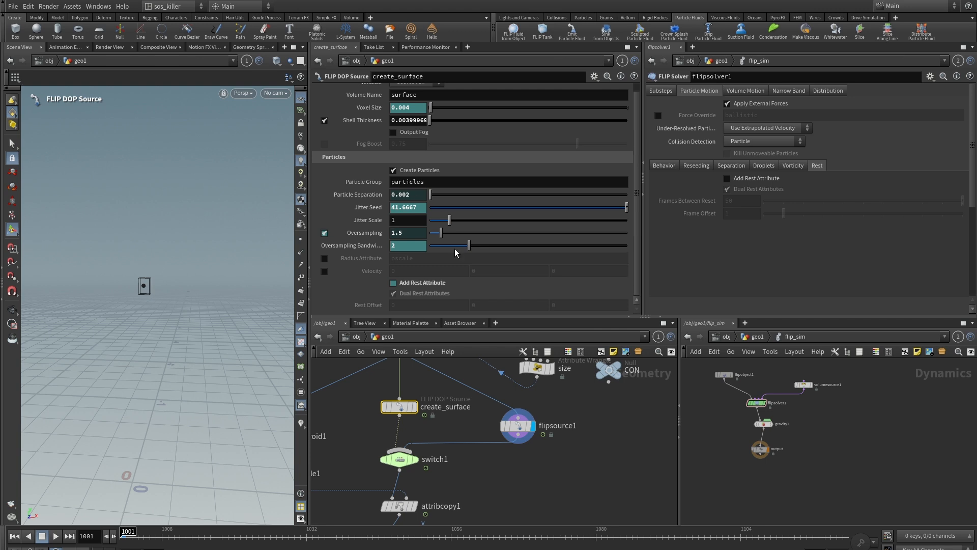
Step: Set flipobject1's Particle Separation to 0.002
left_click(726, 376)
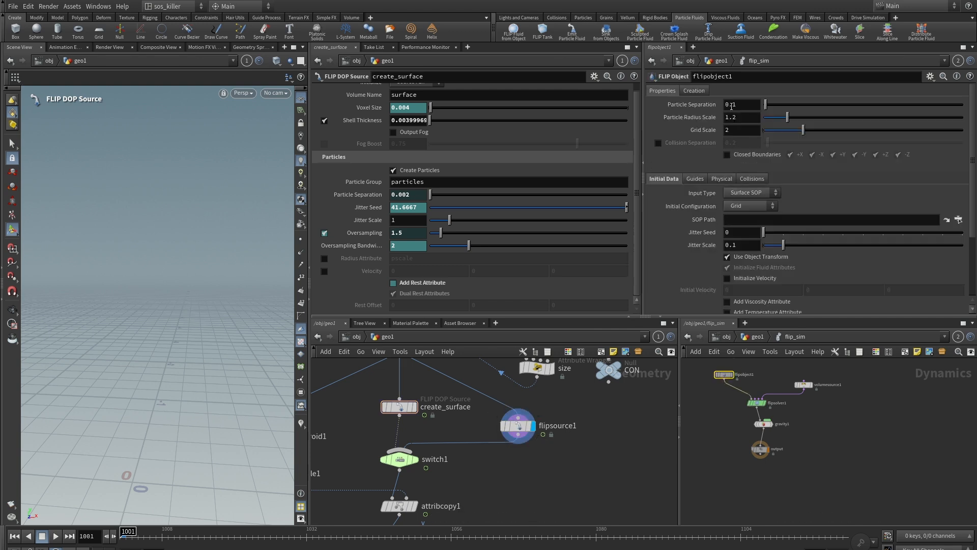
left_click(760, 105)
type("0.002")
key("Return")
Step: Inspect flipsource1's particles up close in the viewport with wireframe shading
left_click(518, 429)
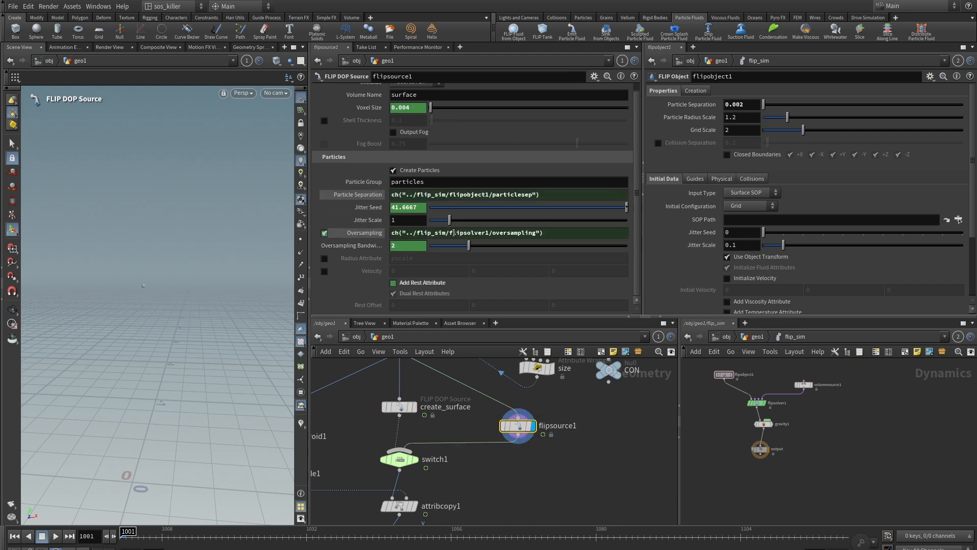
left_click(723, 375)
left_click(518, 426)
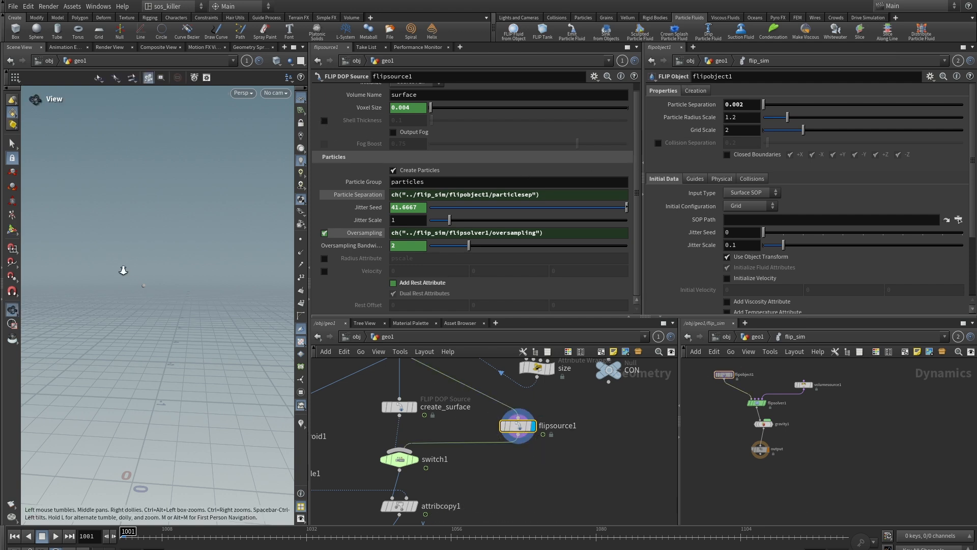
right_click_drag(123, 269, 478, 299, "alt")
mouse_move(217, 306)
middle_mouse_down("alt")
mouse_move(151, 275)
mouse_move(152, 287)
middle_mouse_up("alt")
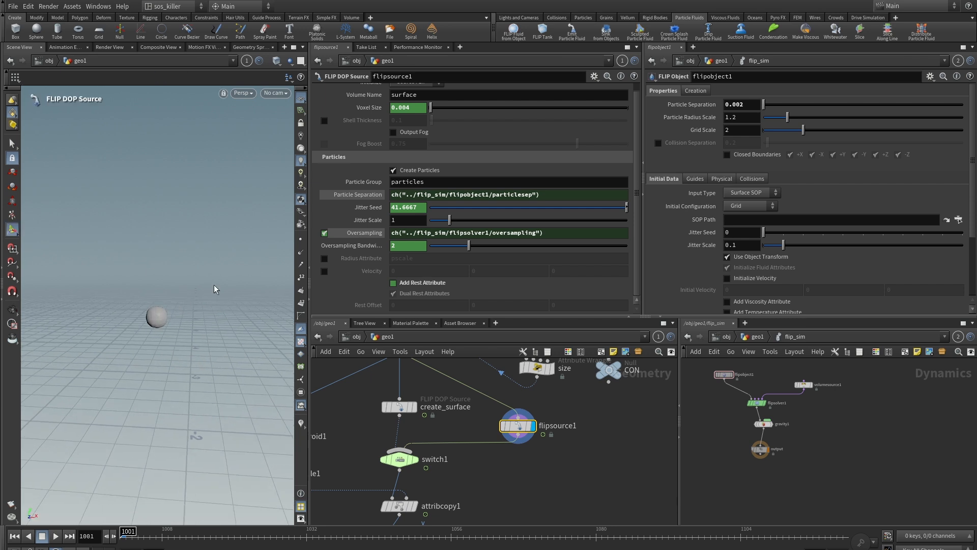
key("shift+w")
right_click_drag(163, 301, 258, 306, "alt")
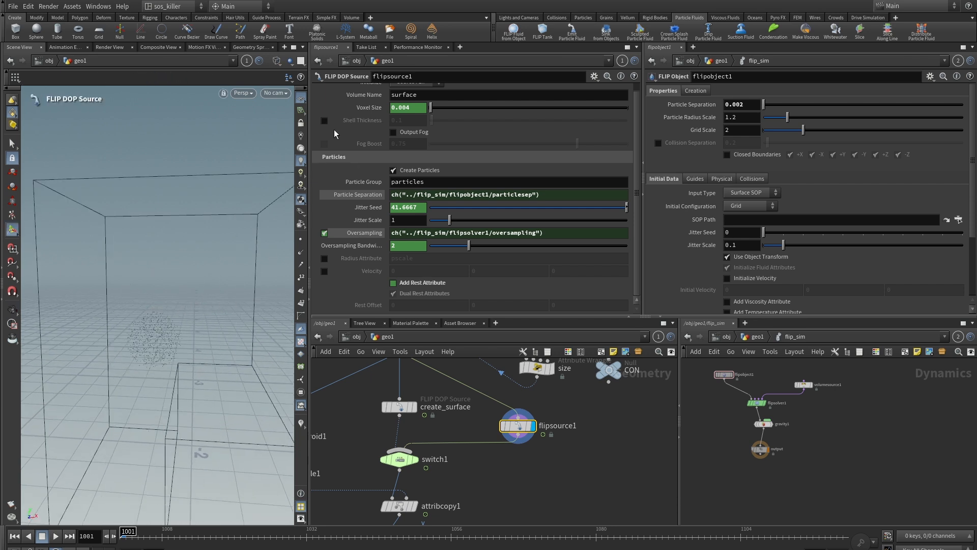
Step: Enable Shell Thickness on flipsource1 and inspect the particle sphere in the viewport
left_click(325, 121)
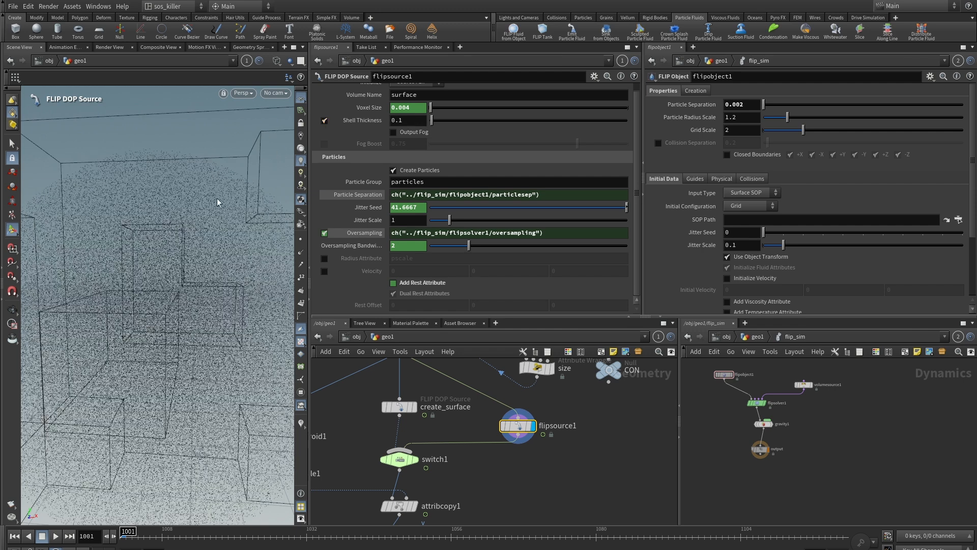
right_click_drag(217, 203, 125, 219, "alt")
left_click_drag(140, 226, 186, 262, "alt")
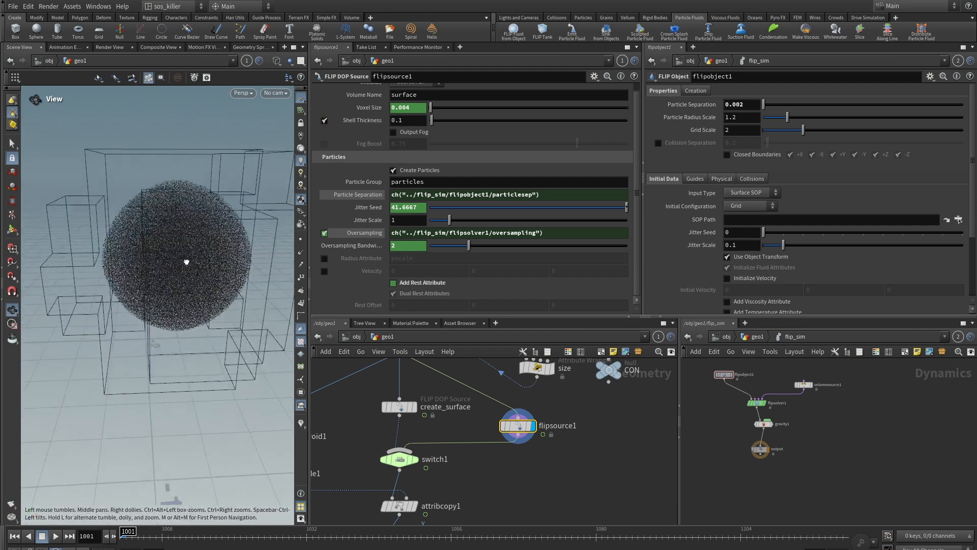
key("Return")
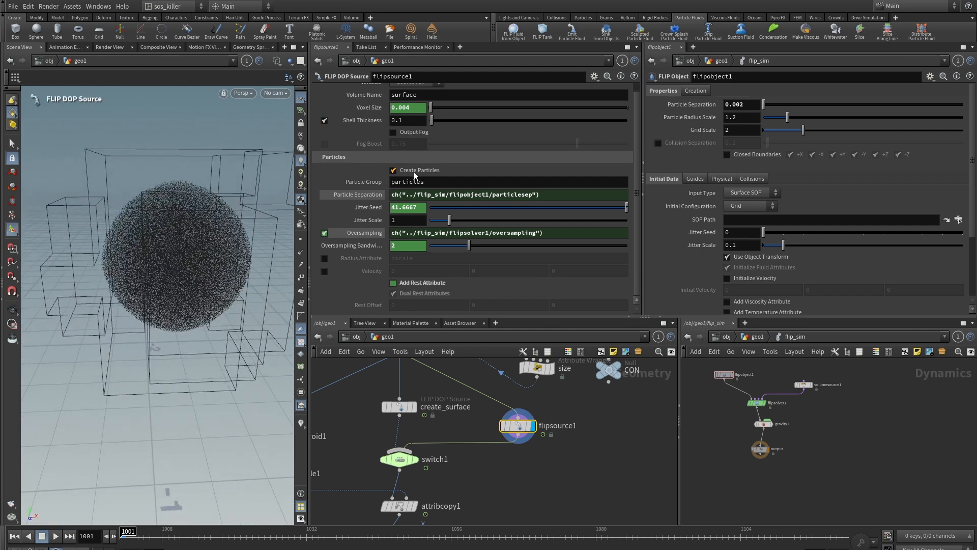
Step: Copy create_surface's Shell Thickness of 0.00399969 into flipsource1's Shell Thickness and check the particle sphere in the viewport
left_click(400, 406)
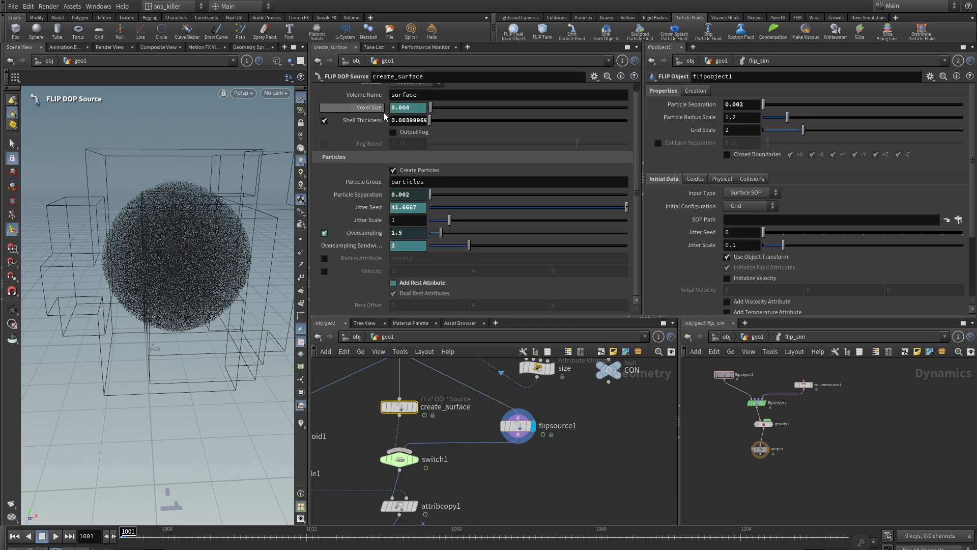
left_click(408, 120)
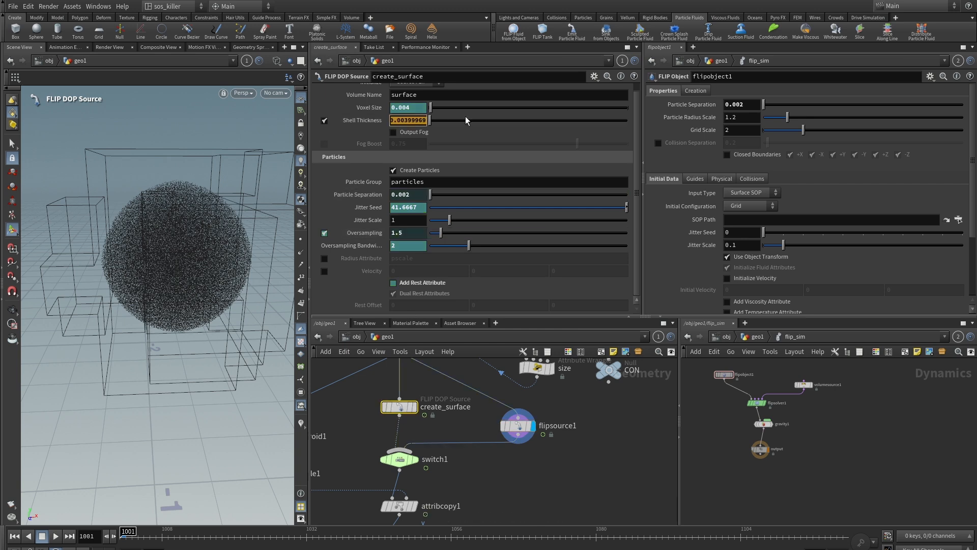
left_click(517, 426)
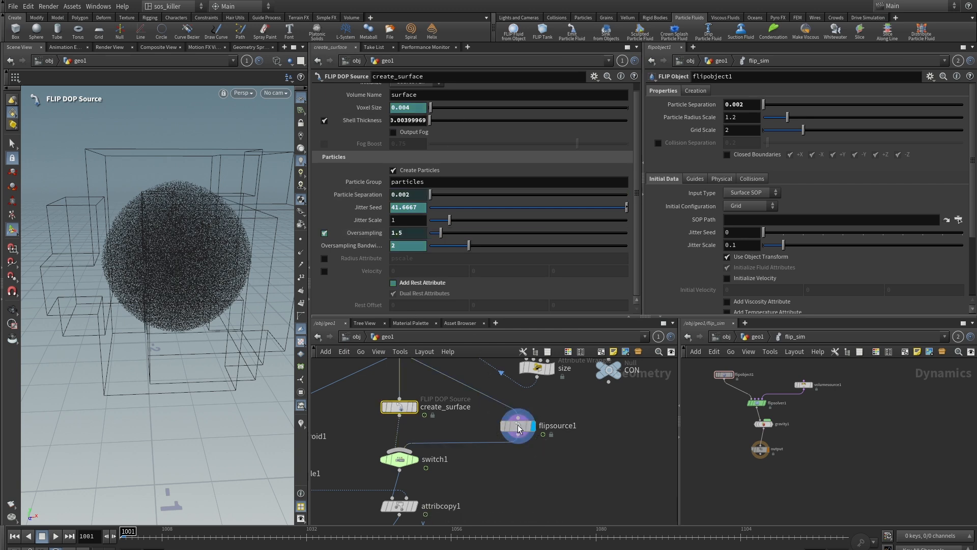
left_click_drag(407, 120, 349, 120)
type("0.00399969")
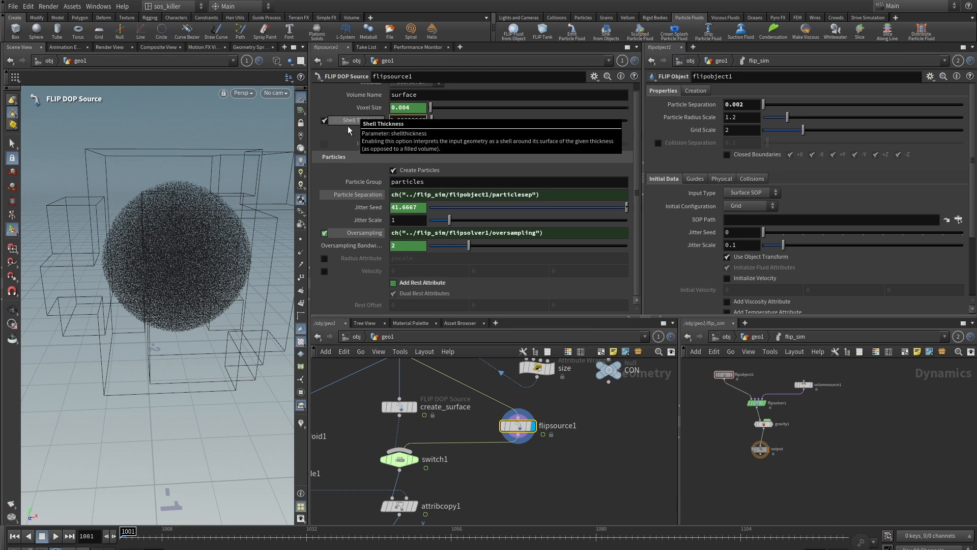
left_click(509, 484)
right_click_drag(186, 267, 343, 279, "alt")
key("Return")
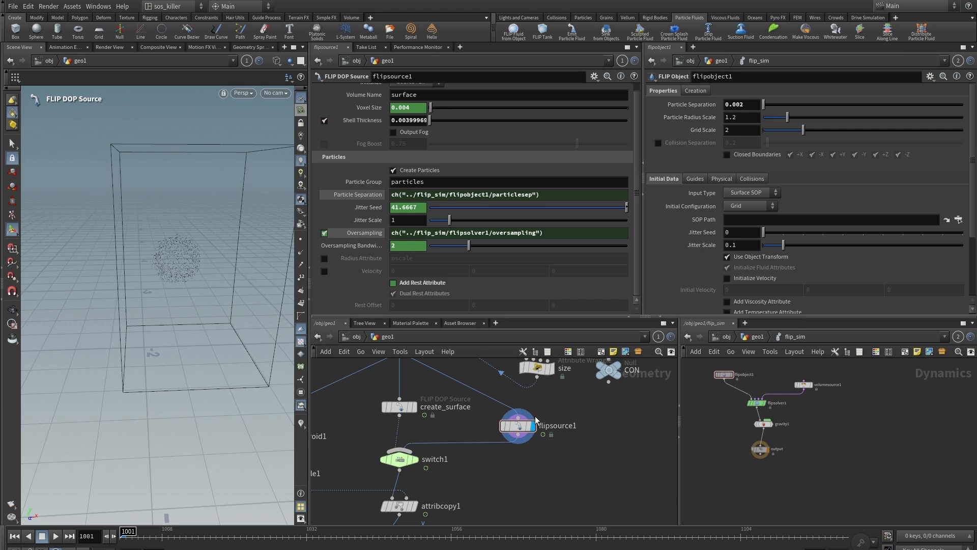
Step: Disable Shell Thickness on flipsource1 and check its particles in the viewport
left_click(519, 427)
left_click(324, 121)
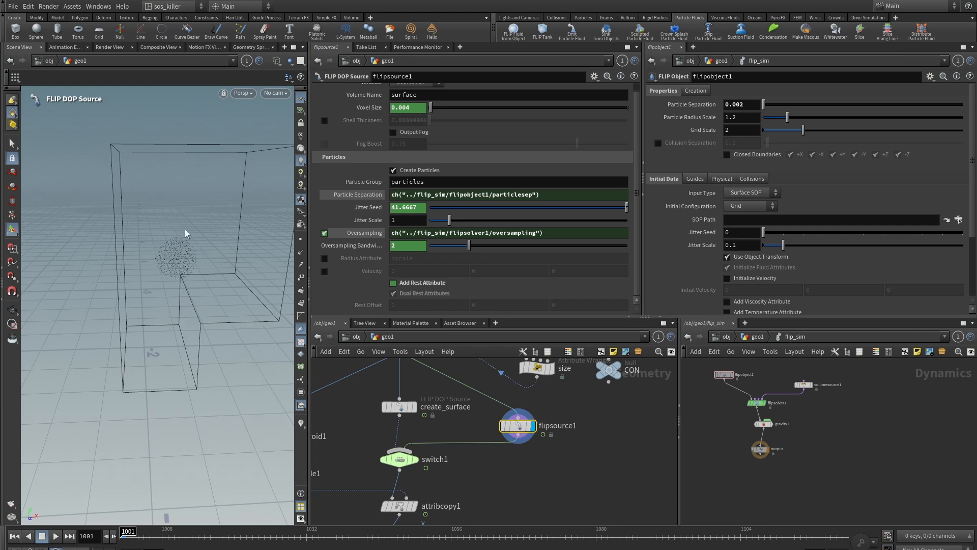
left_click_drag(185, 233, 188, 253)
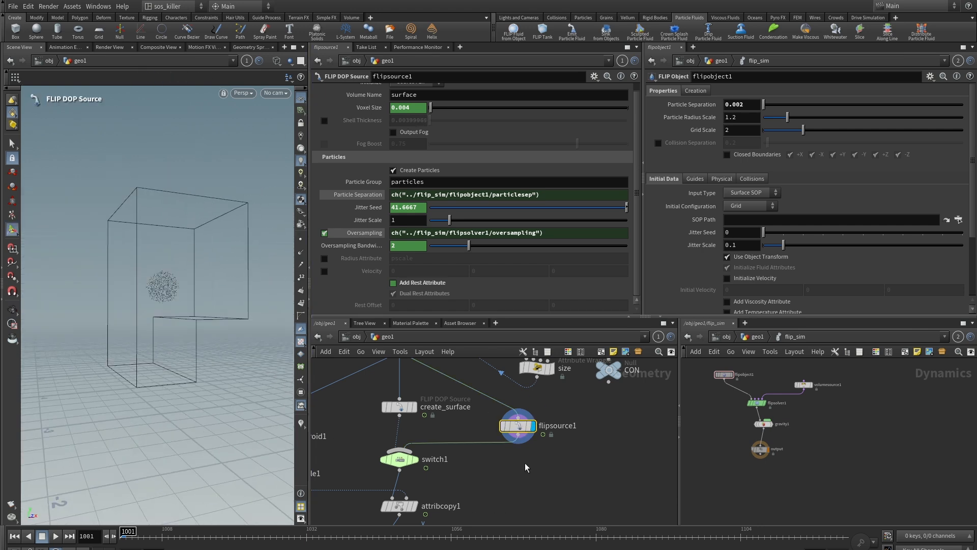
Step: Enter the flip_sim DOP network and select flipsolver1 for the container-size script
middle_click_drag(583, 459, 570, 428)
middle_click_drag(617, 483, 542, 411)
double_click(564, 445)
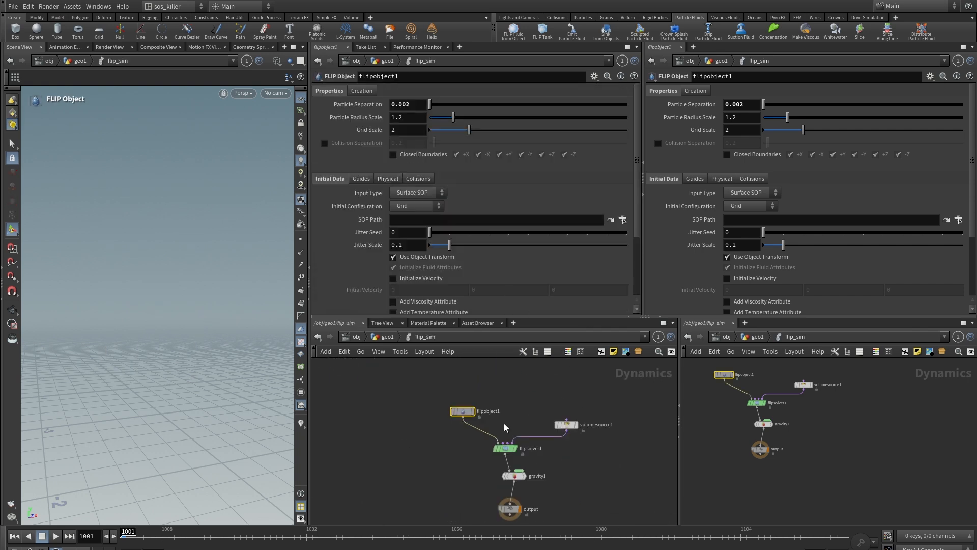
middle_click_drag(586, 463, 573, 433)
scroll(551, 437, "up", 3)
mouse_move(455, 436)
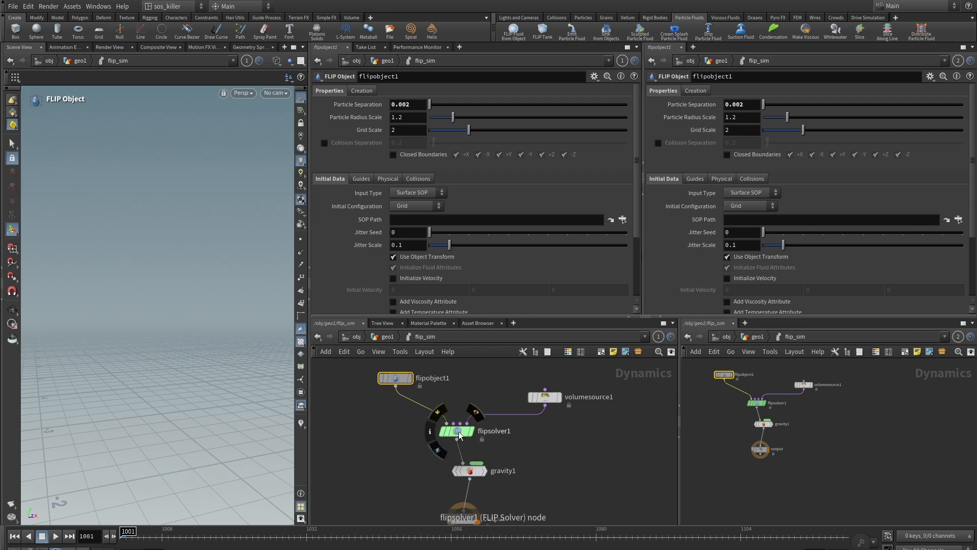
left_click(457, 431)
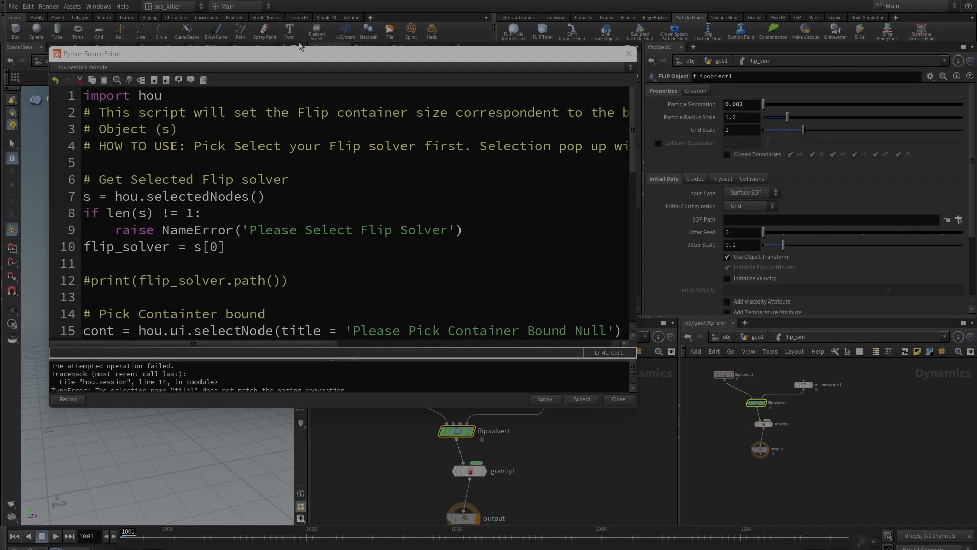
Step: Run the hou.session container-size script on flipsolver1 with /obj/geo1/CON as the container bound null, and close the Python Source Editor
left_click_drag(316, 60, 377, 60)
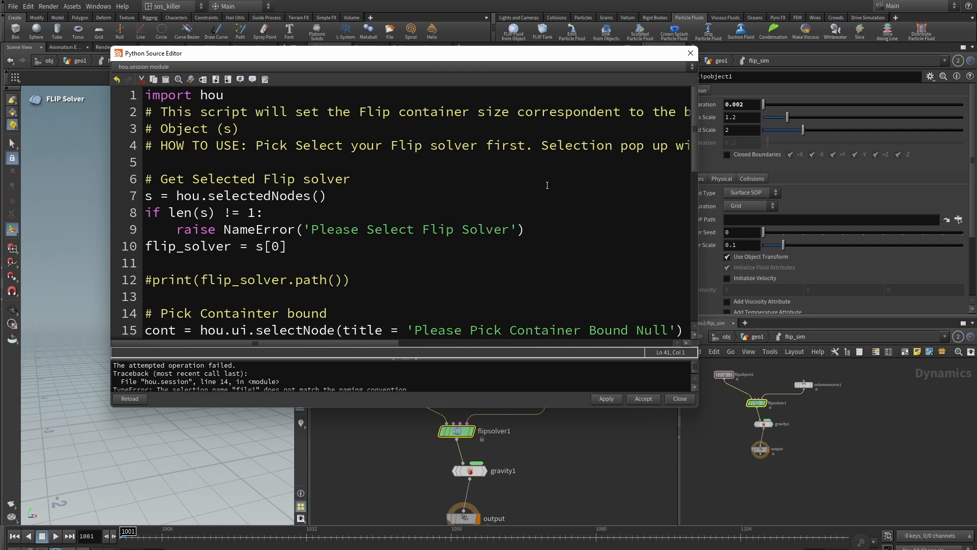
left_click_drag(409, 56, 537, 29)
scroll(527, 443, "down", 3)
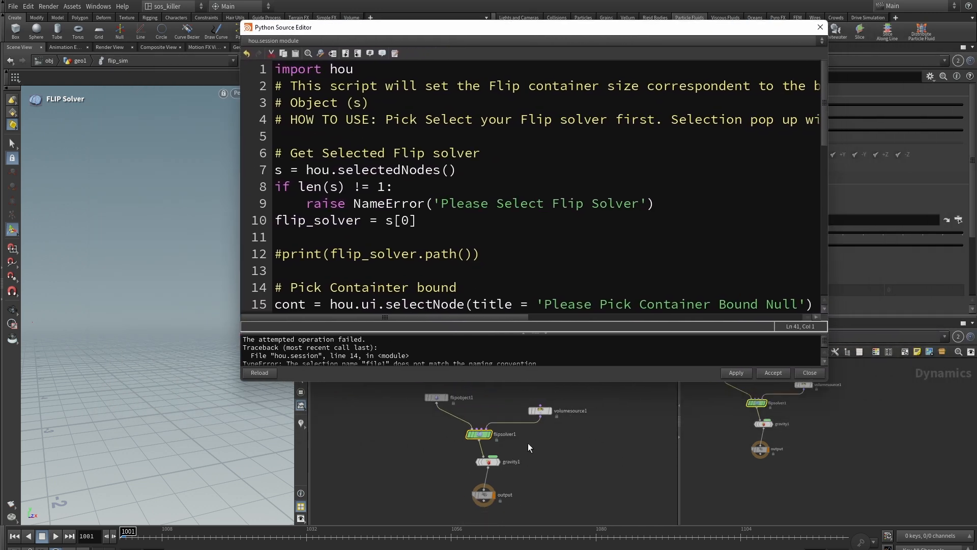
middle_click_drag(527, 442, 541, 451)
scroll(504, 448, "up", 3)
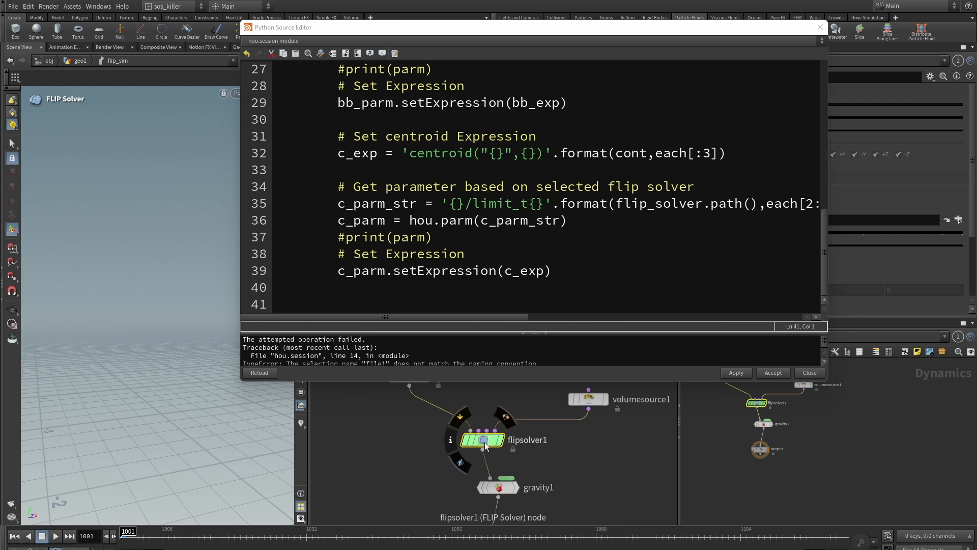
left_click(736, 373)
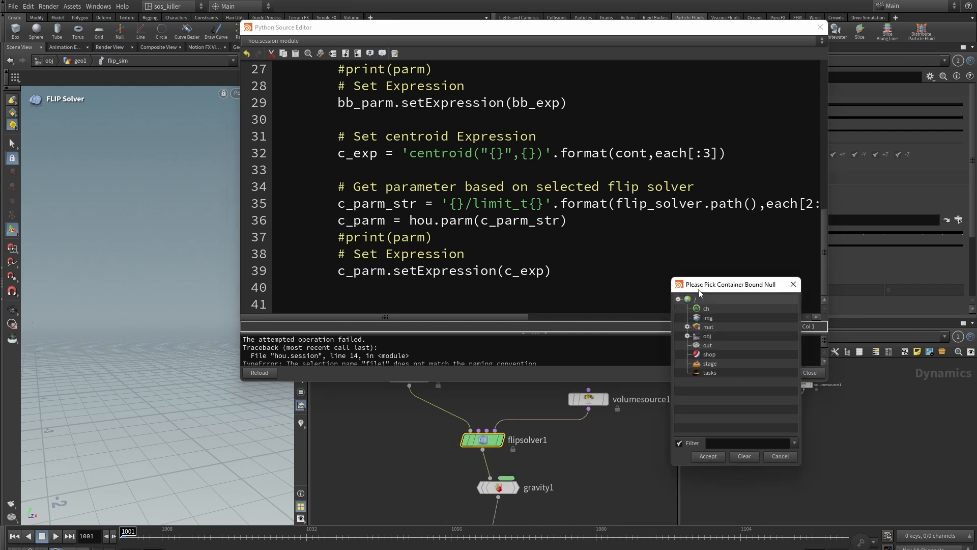
left_click(688, 336)
left_click(696, 391)
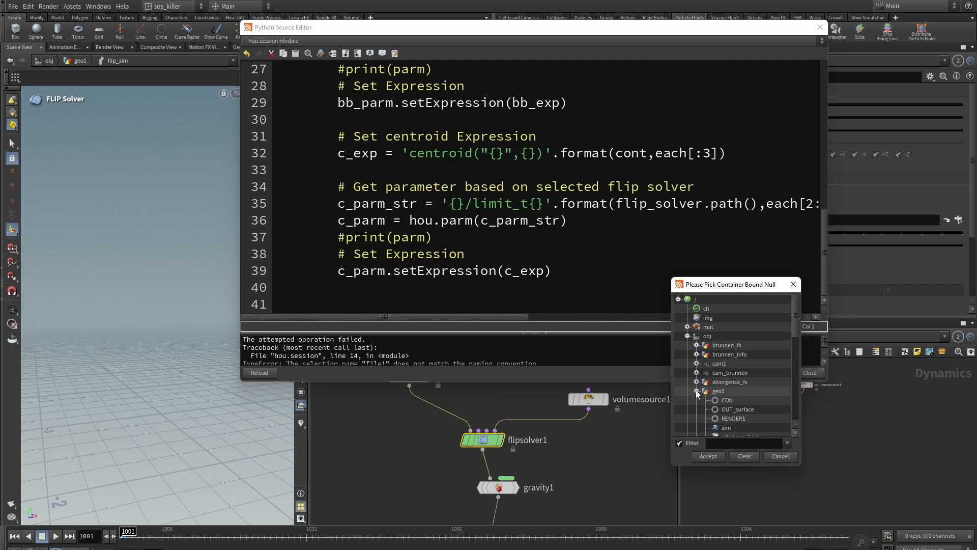
left_click(727, 401)
left_click(708, 456)
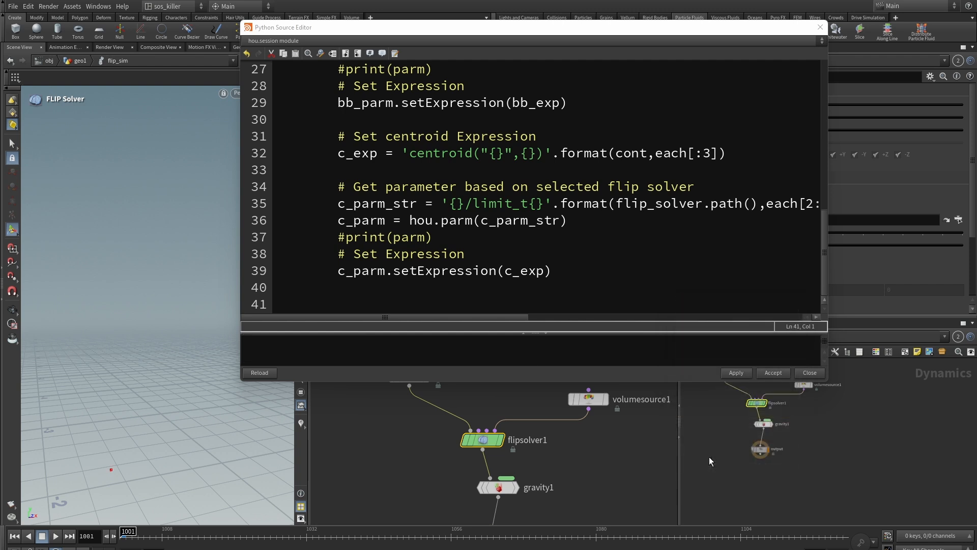
left_click(819, 27)
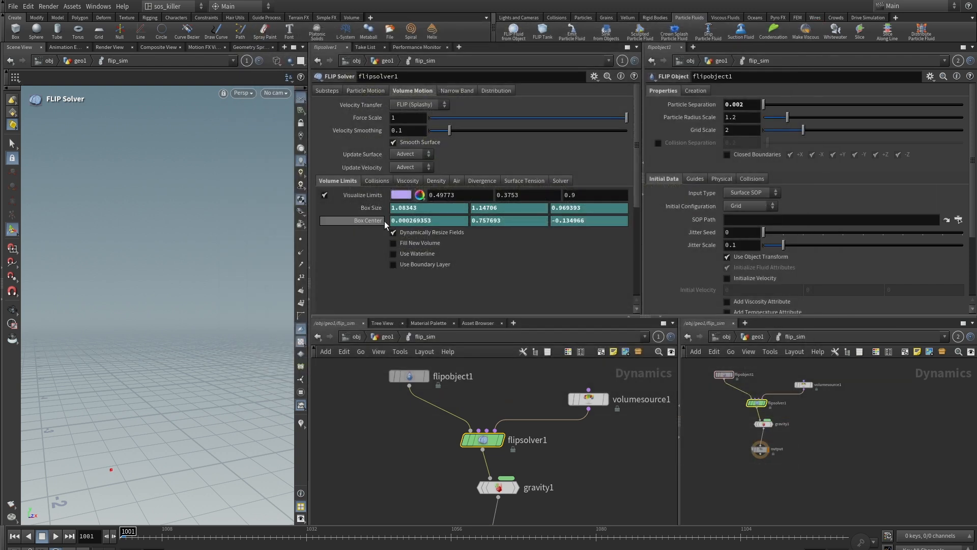
Step: Show the expressions behind flipsolver1's Box Size and Box Center volume limits
left_click(367, 207)
left_click(370, 222)
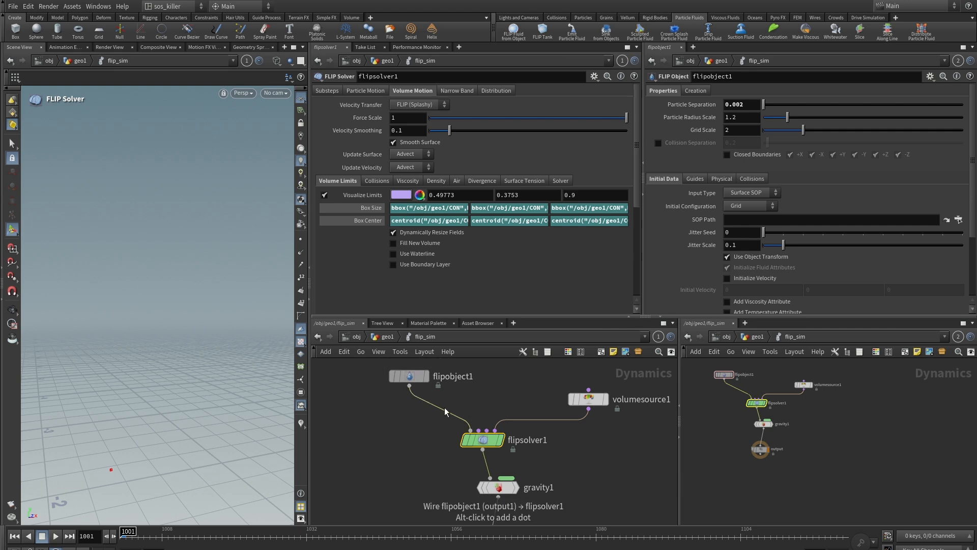
key("h")
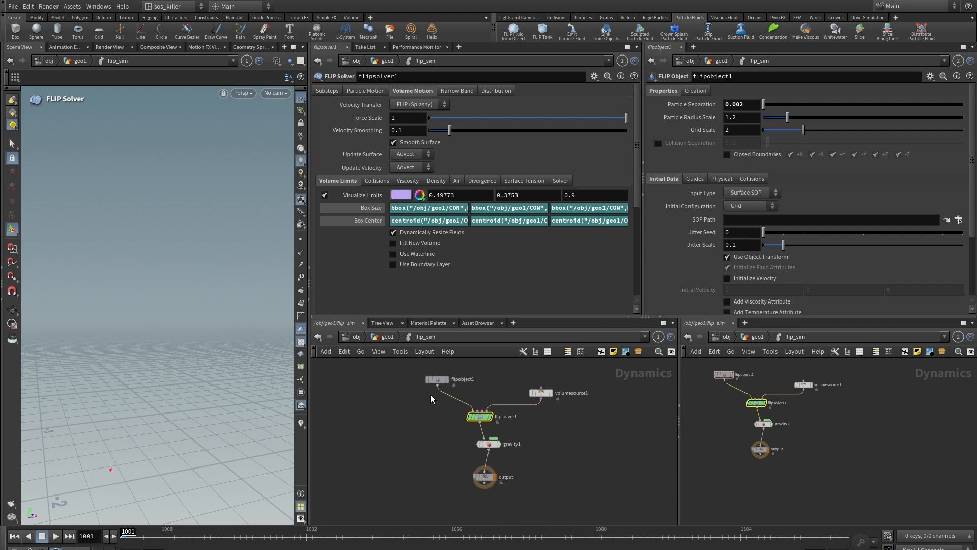
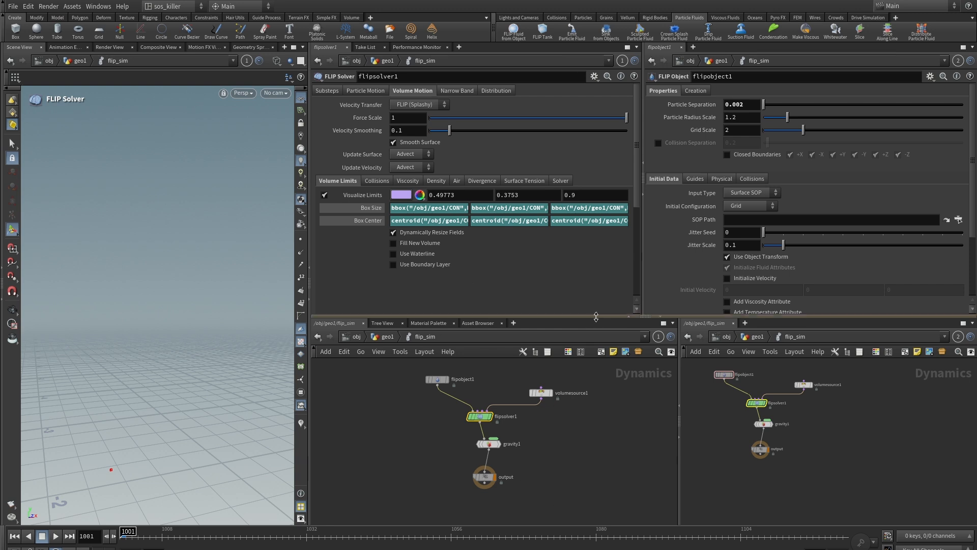
Step: Set volumesource1's SOP Path to /obj/geo1/OUT_surface
left_click_drag(596, 318, 591, 184)
middle_click_drag(565, 257, 548, 427)
scroll(550, 395, "up", 3)
left_click(529, 359)
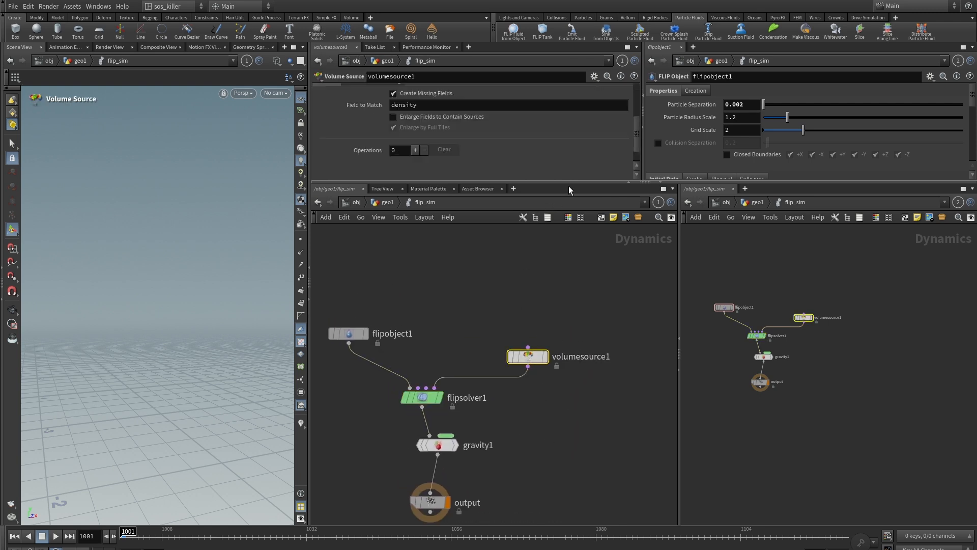
left_click_drag(569, 187, 569, 319)
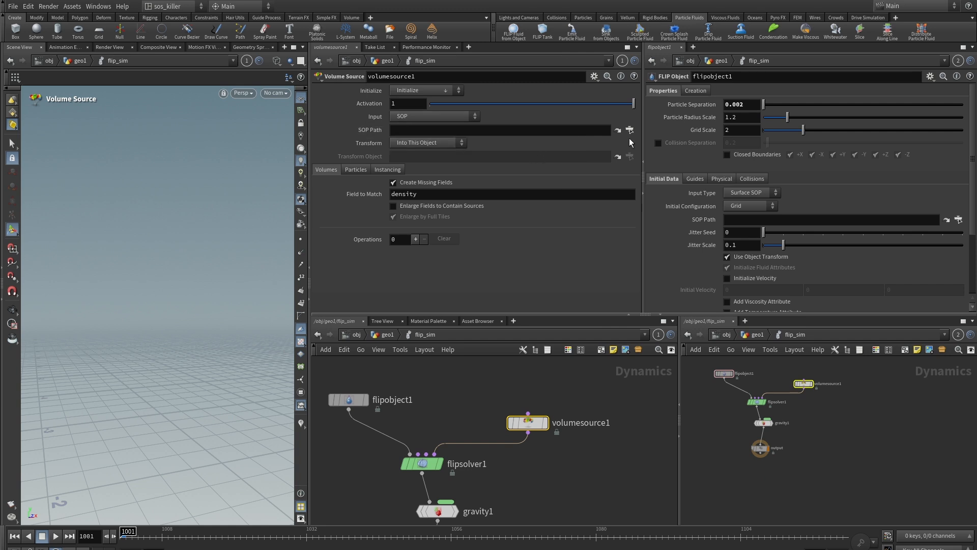
left_click(629, 130)
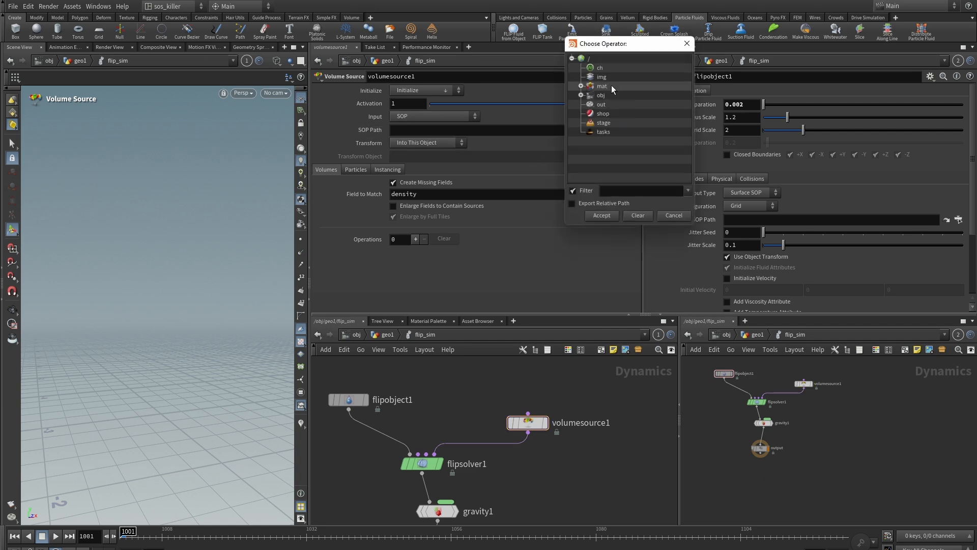
left_click(580, 95)
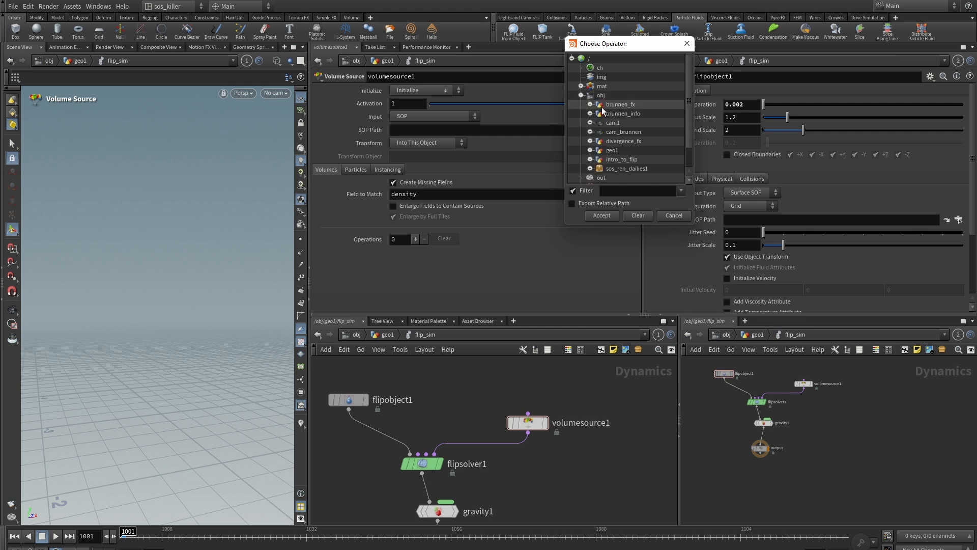
left_click(589, 150)
scroll(630, 163, "down", 2)
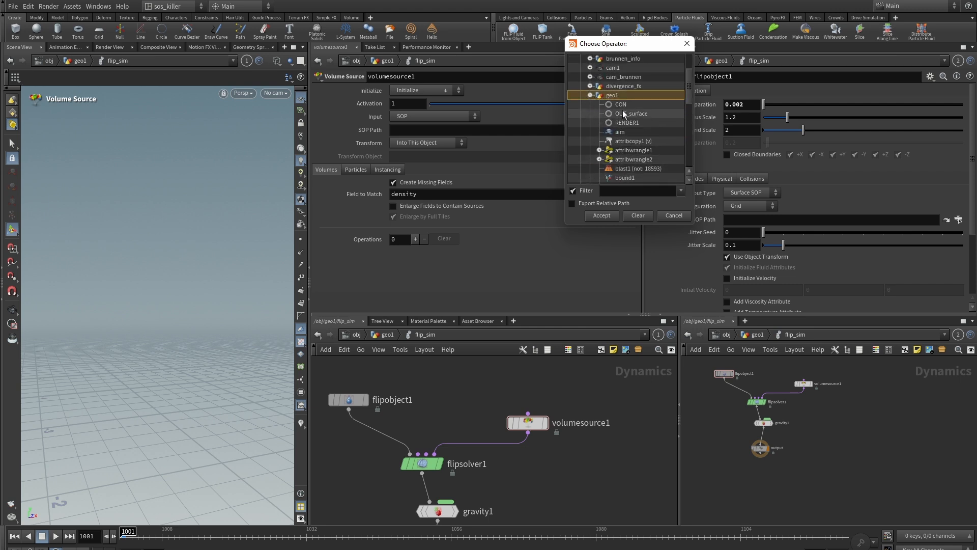
left_click(602, 216)
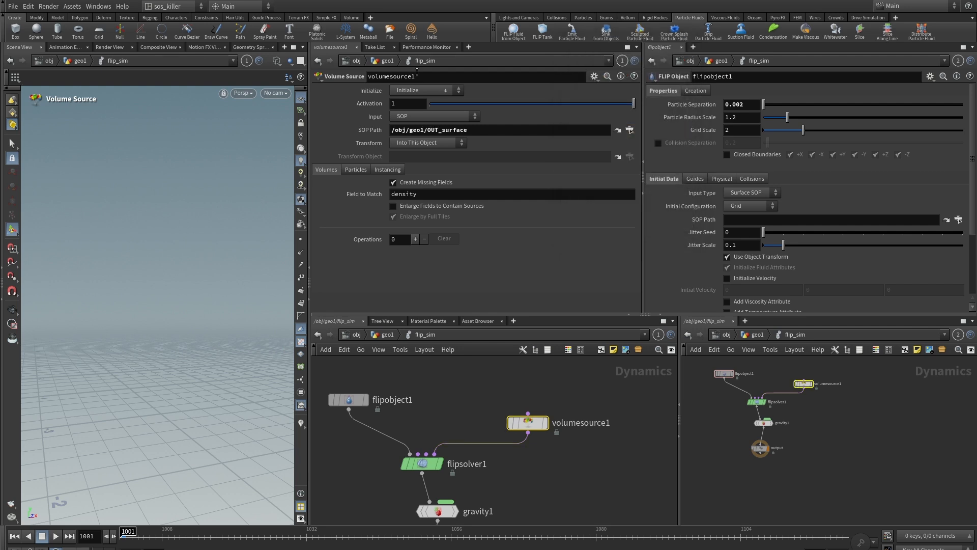
Step: Initialize volumesource1 with the Source FLIP preset and review its volume operation settings
left_click(437, 92)
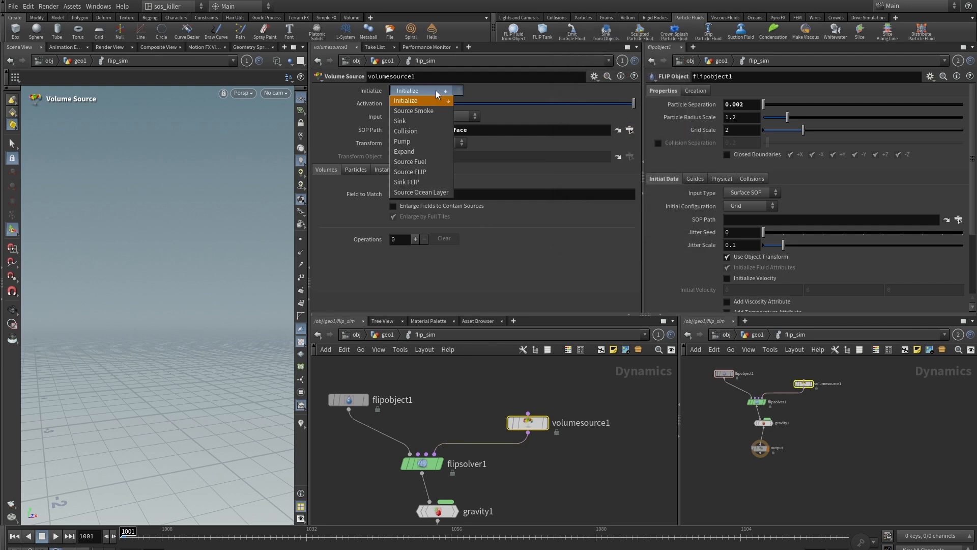
left_click(423, 173)
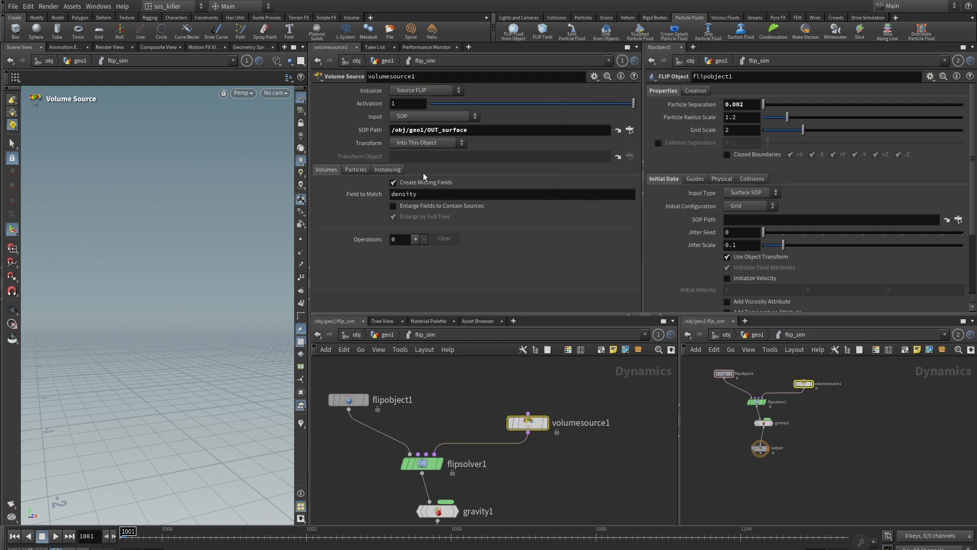
scroll(459, 121, "down", 1)
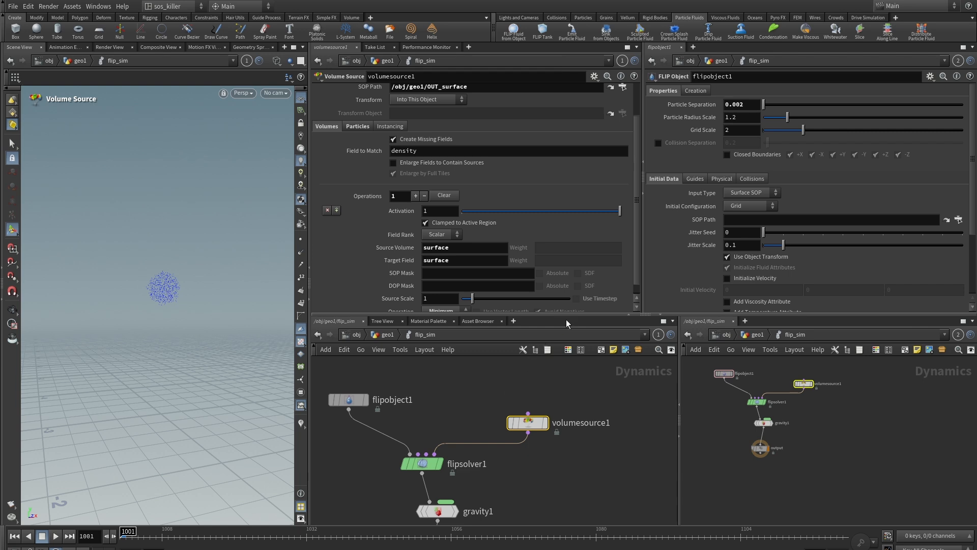
Step: Play the FLIP simulation to frame 1010, stop it, and inspect the falling particle stream in the viewport
left_click_drag(567, 315, 567, 196)
key("h")
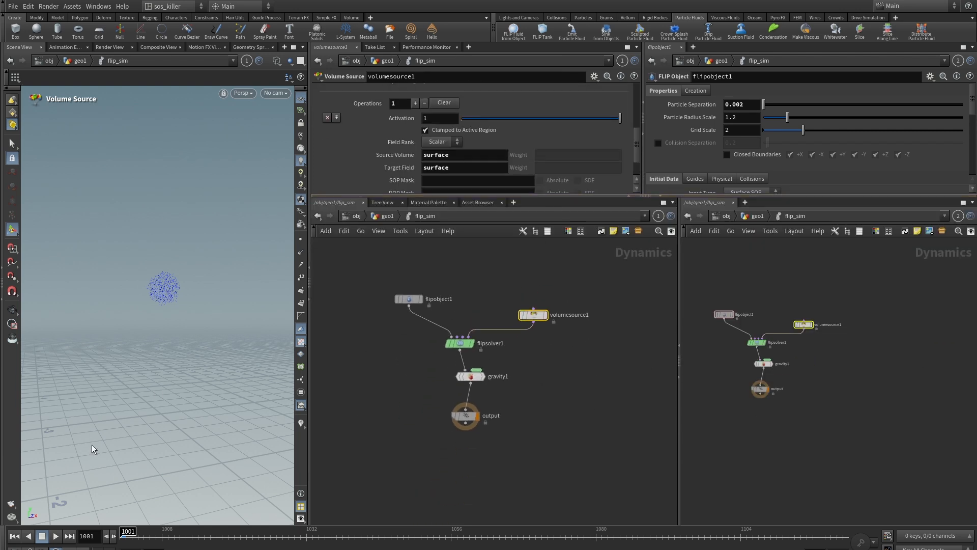
left_click(53, 536)
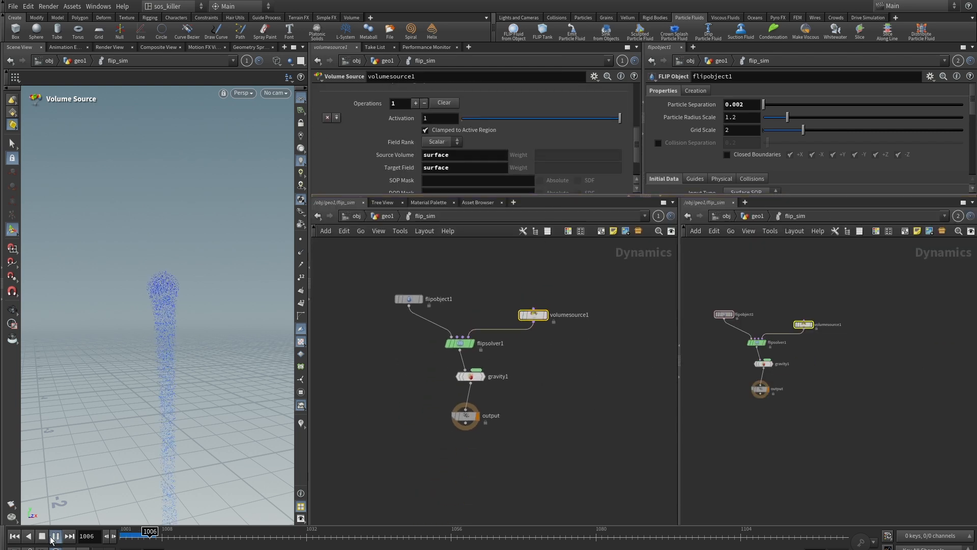
key("Escape")
scroll(181, 289, "down", 4)
left_click_drag(181, 289, 162, 311)
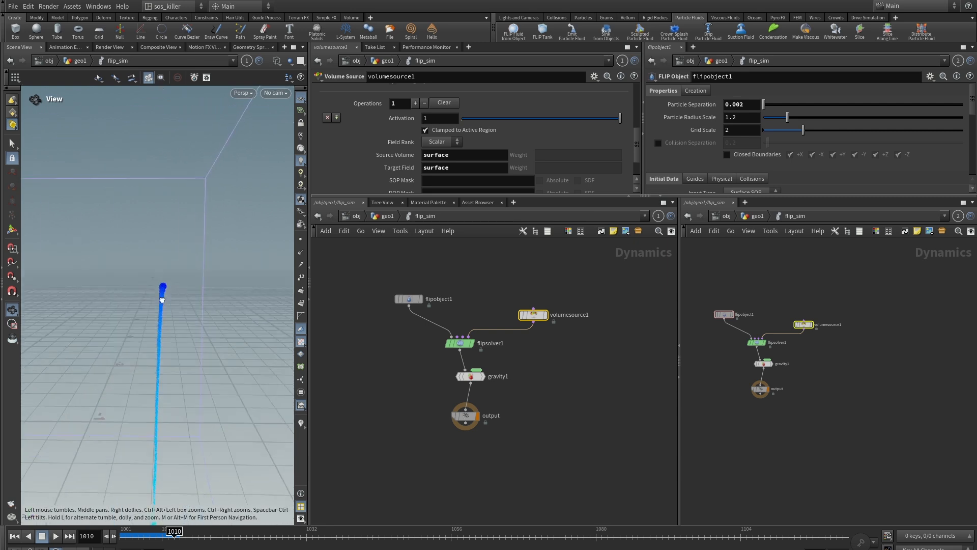
middle_click_drag(178, 320, 201, 214)
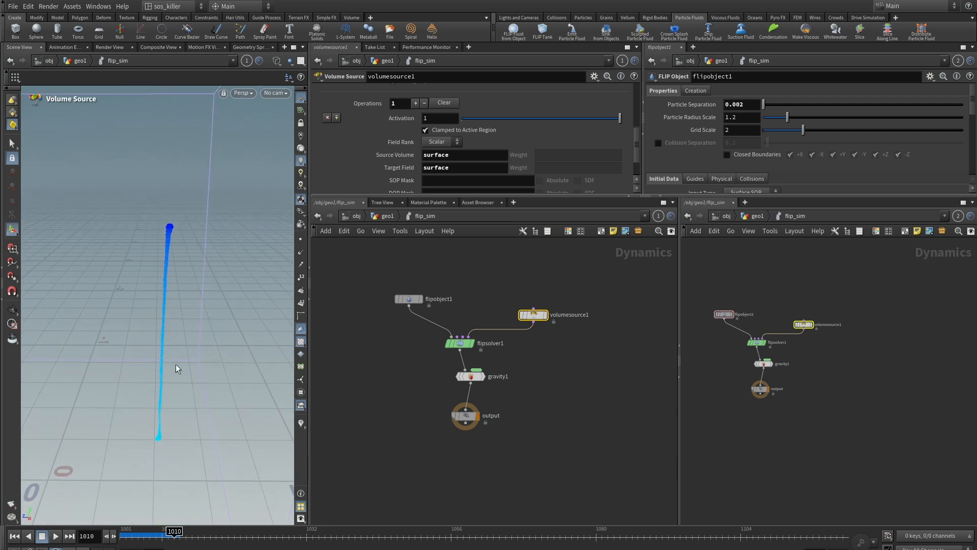
Step: Bypass the gravity1 node in the flip_sim network
mouse_move(465, 378)
scroll(471, 382, "up", 2)
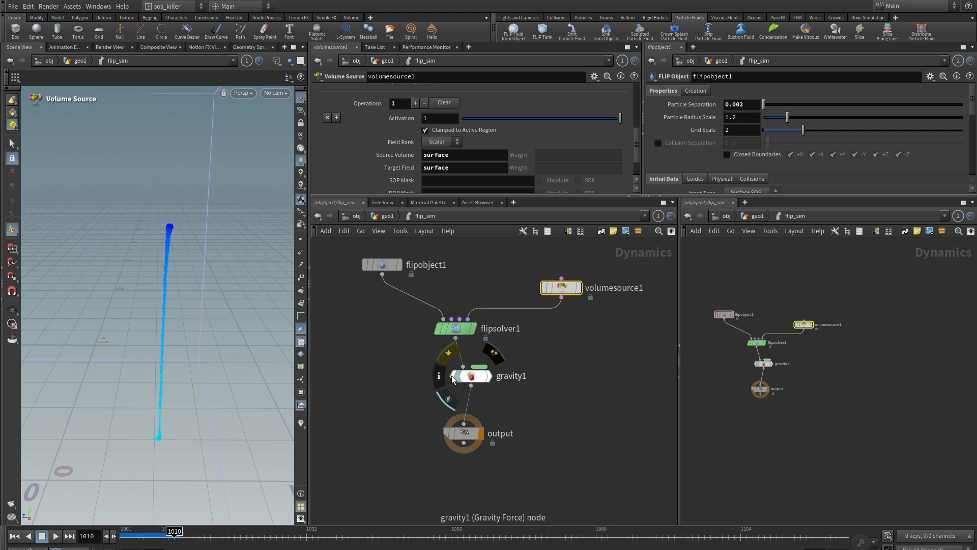
left_click(454, 375)
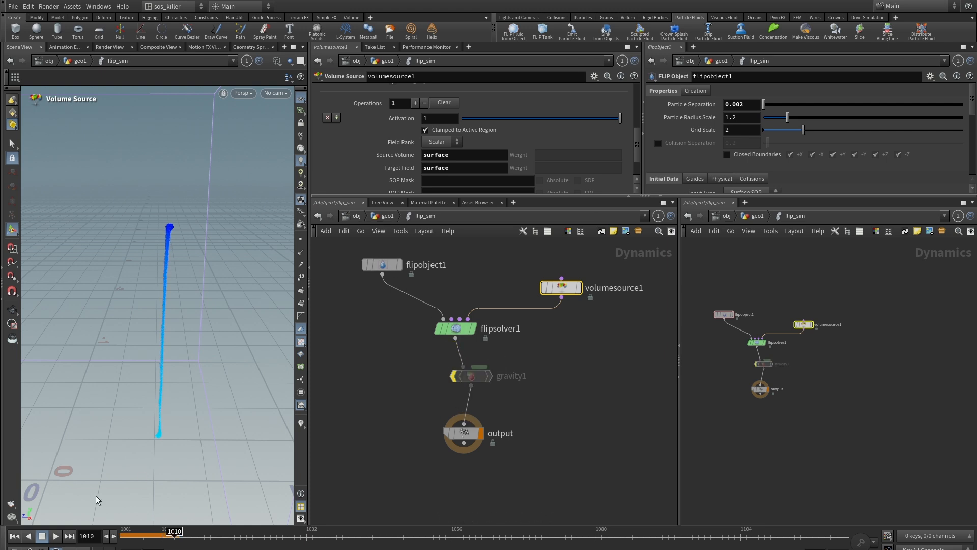
Step: Replay the simulation from the first frame with gravity1 bypassed and stop it at frame 1015 to inspect the emission
left_click(14, 535)
left_click(56, 536)
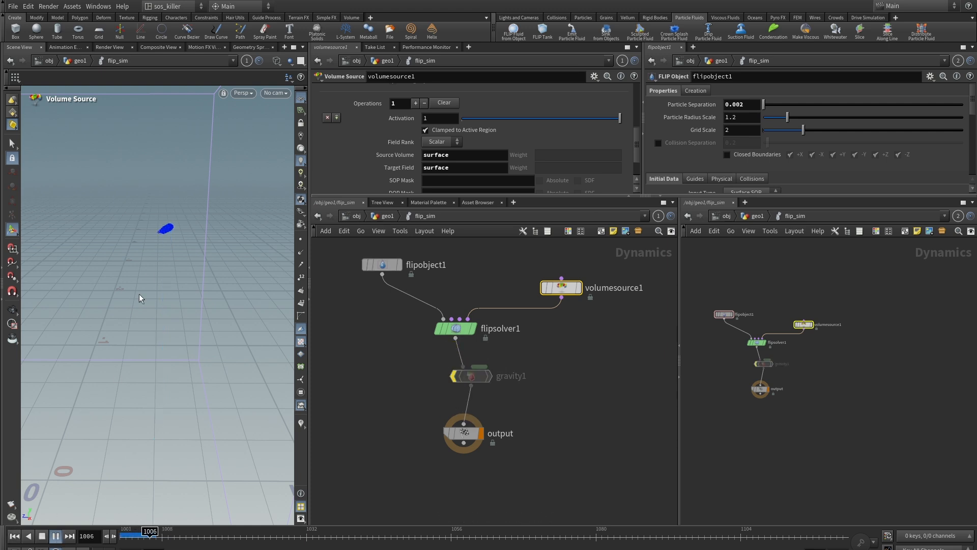
left_click(56, 536)
scroll(603, 367, "down", 3)
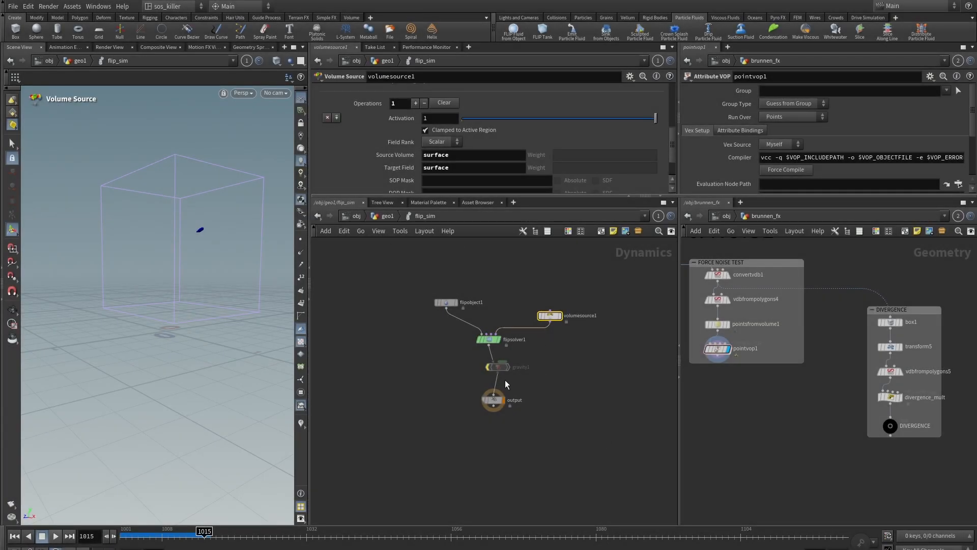
Step: Re-enable gravity1, rewind the timeline to frame 1001, and return to the geo1 network
left_click(487, 367)
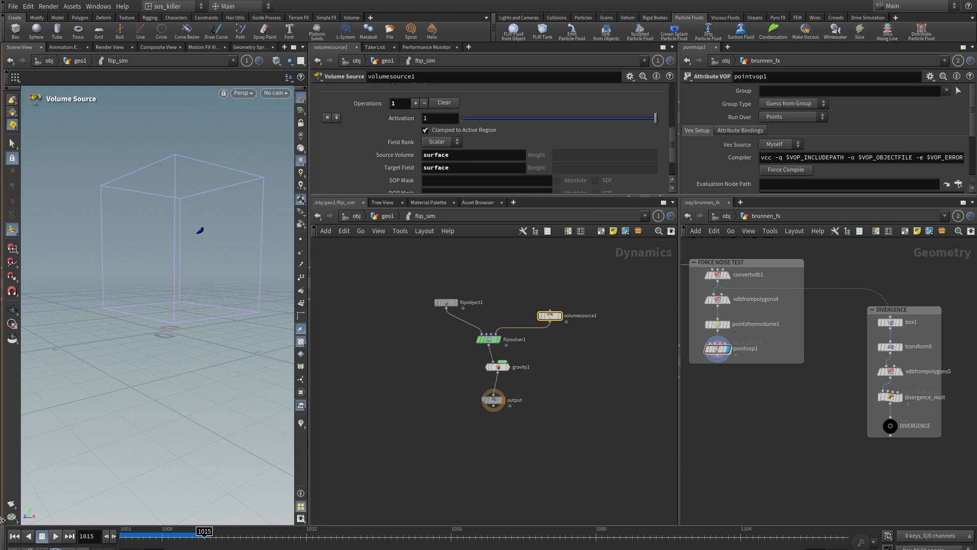
left_click(15, 536)
left_click(612, 389)
key("u")
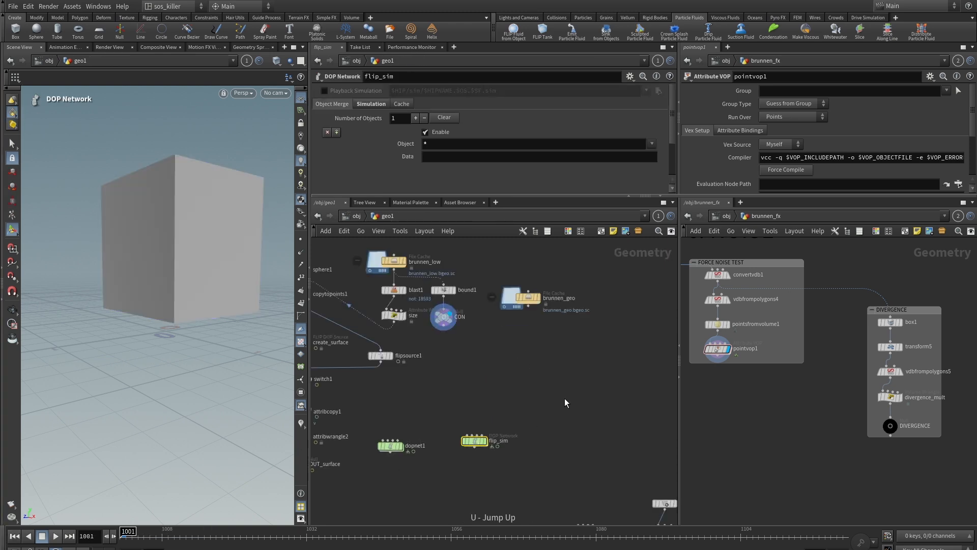
Step: Display the brunnen_geo file cache in the geo1 network
scroll(536, 326, "down", 2)
middle_click_drag(536, 326, 528, 404)
scroll(528, 404, "up", 5)
left_click(520, 358)
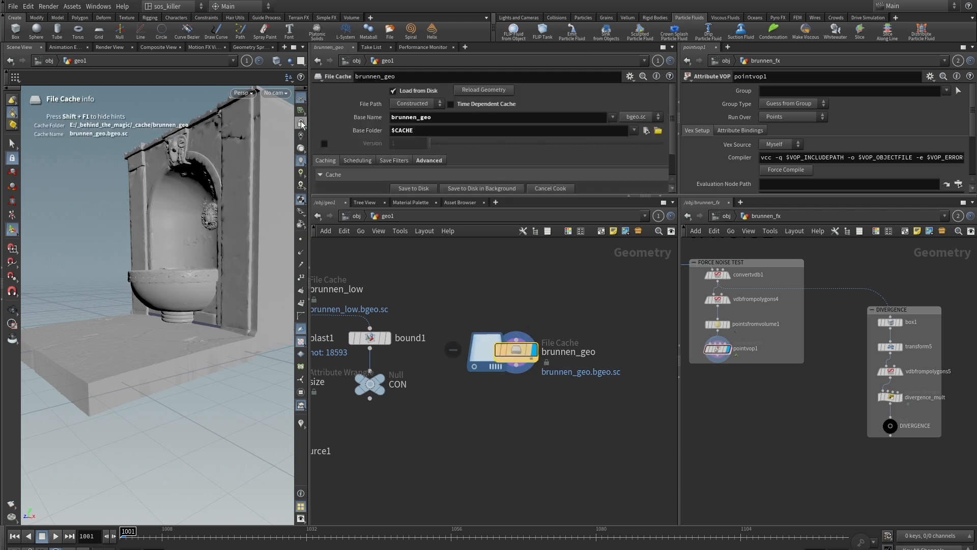
Step: Enlarge the viewport and inspect the fountain geometry from several angles
left_click_drag(310, 108, 490, 120)
middle_click_drag(358, 265, 327, 325, "alt")
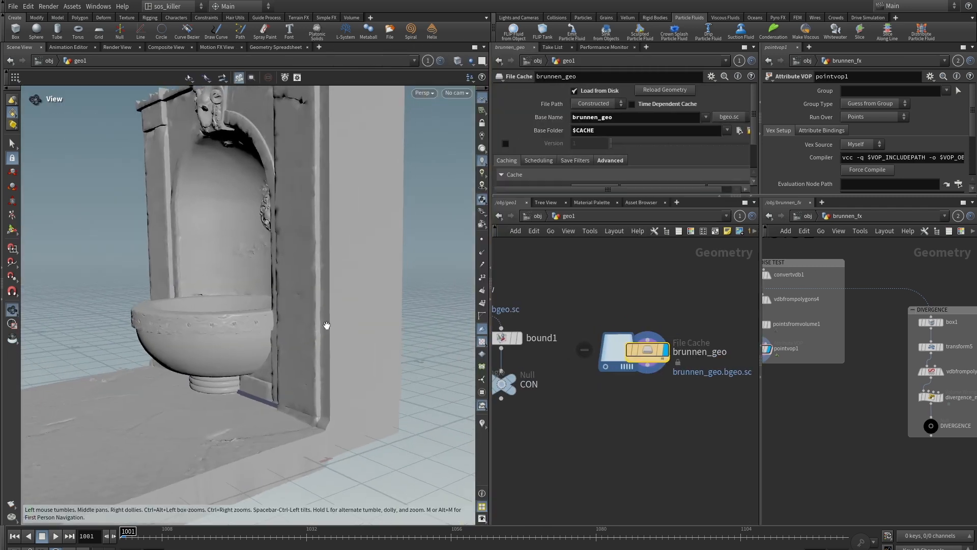
right_click_drag(327, 324, 297, 190, "alt")
left_click_drag(296, 190, 285, 214, "alt")
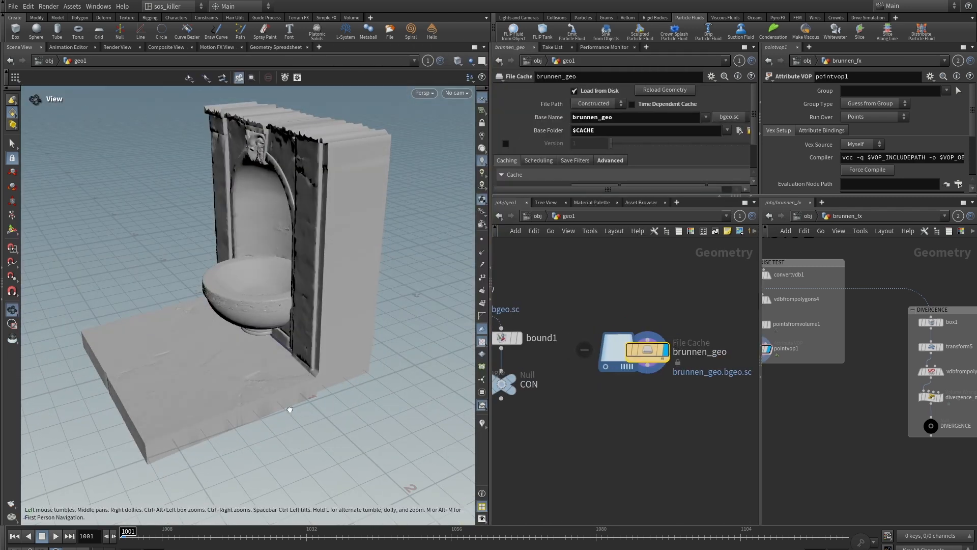
left_click_drag(318, 417, 290, 233, "alt")
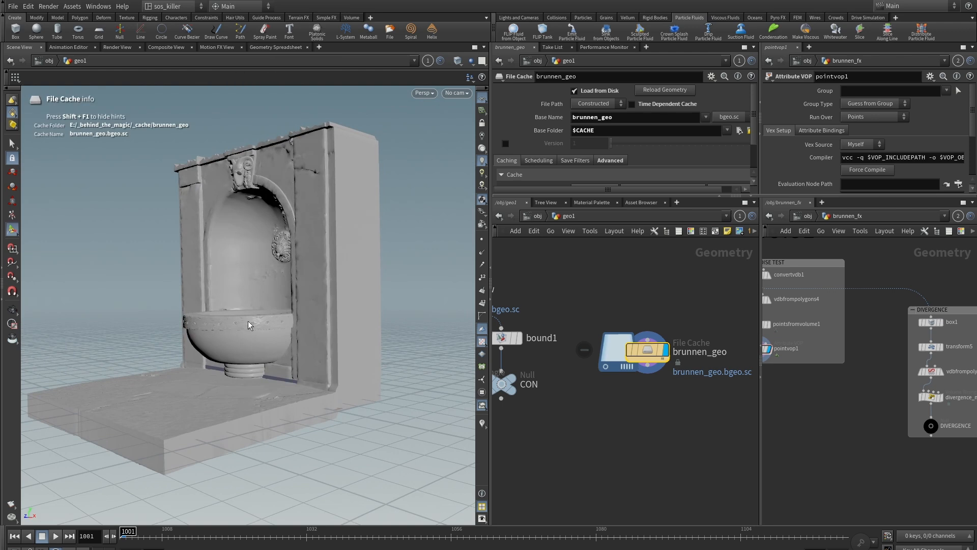
right_click_drag(289, 268, 278, 206, "alt")
left_click_drag(305, 199, 360, 217, "alt")
Step: Add a Collision Source node below brunnen_geo and feed it the cached fountain geometry
middle_click_drag(643, 389, 592, 390)
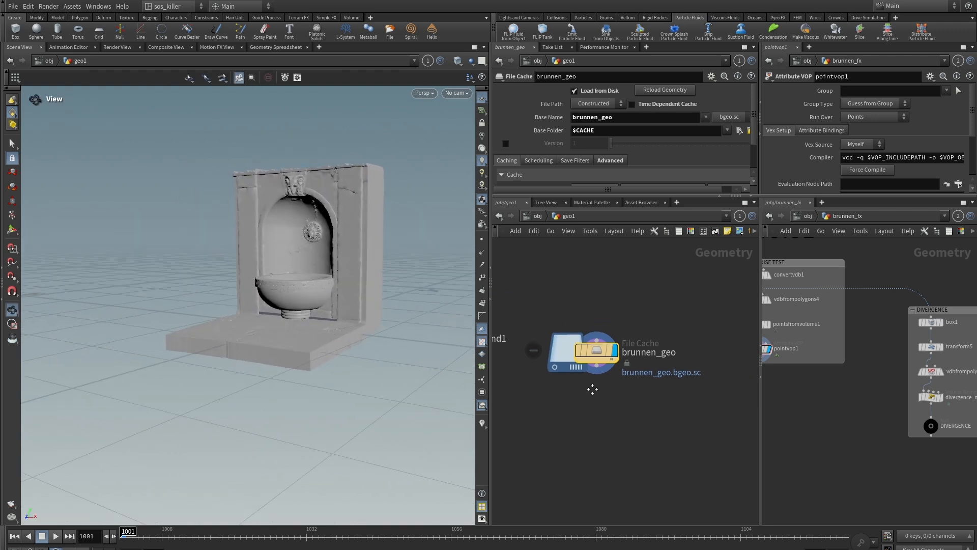
key("Tab")
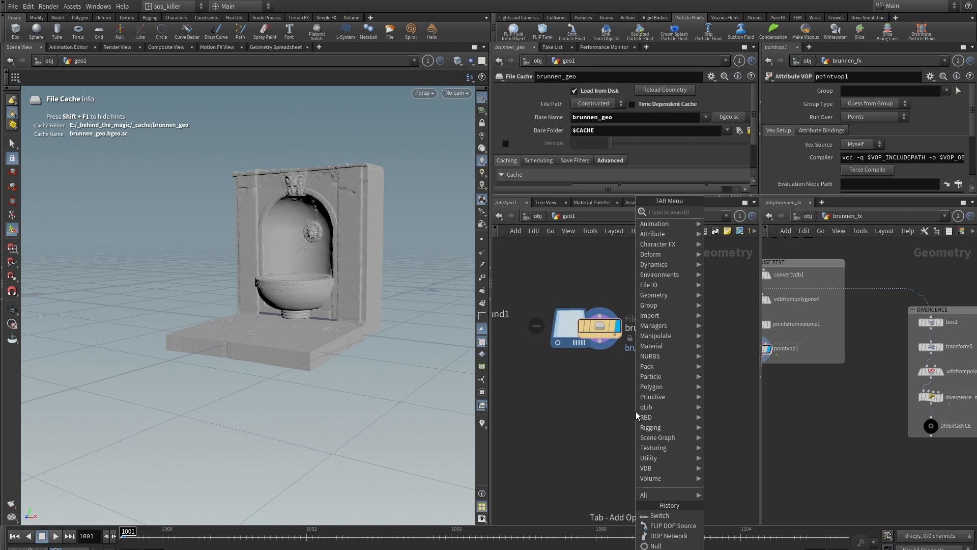
type("col")
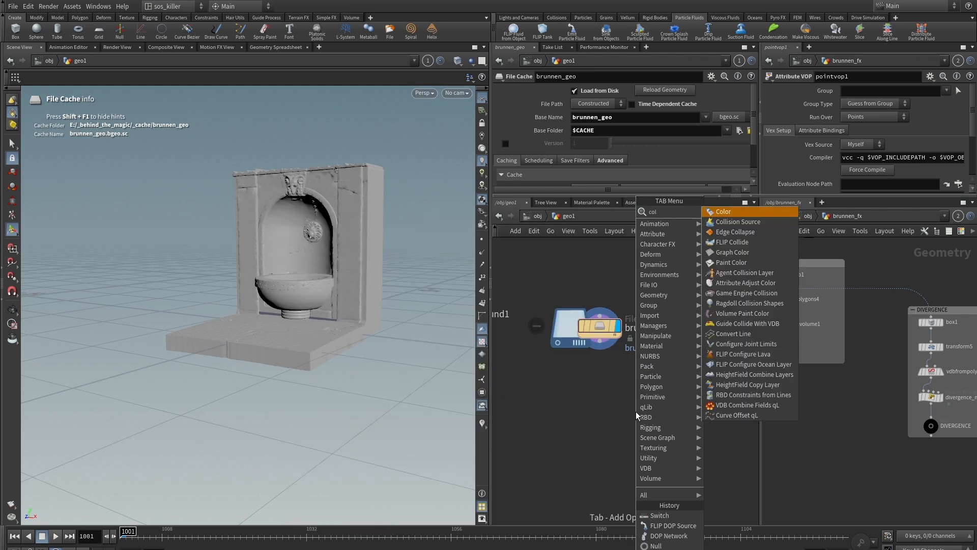
left_click(753, 222)
left_click(604, 407)
left_click_drag(600, 341, 593, 407)
middle_click_drag(632, 448, 638, 408)
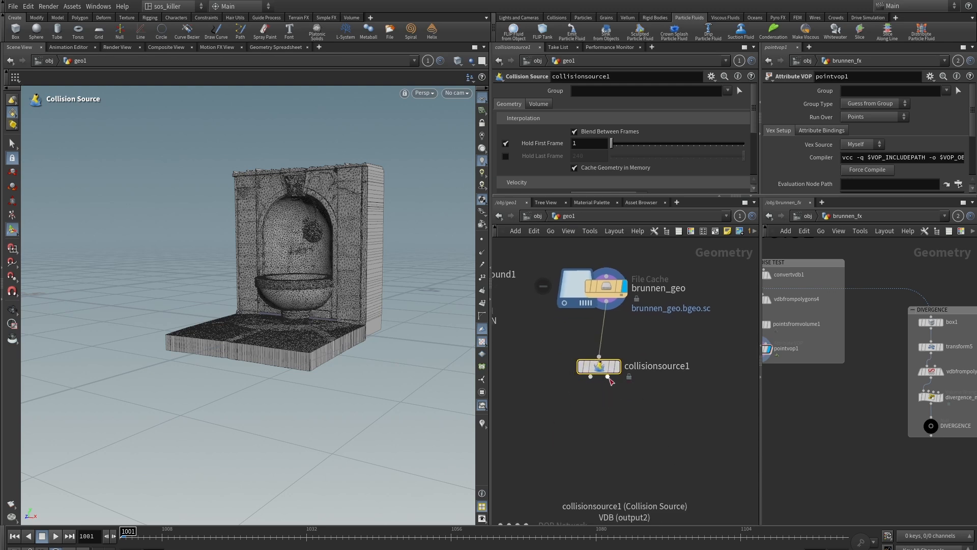
Step: Connect a new Null to collisionsource1's first output and name it GEO
middle_click_drag(645, 451, 660, 403)
left_click(615, 408)
key("Tab")
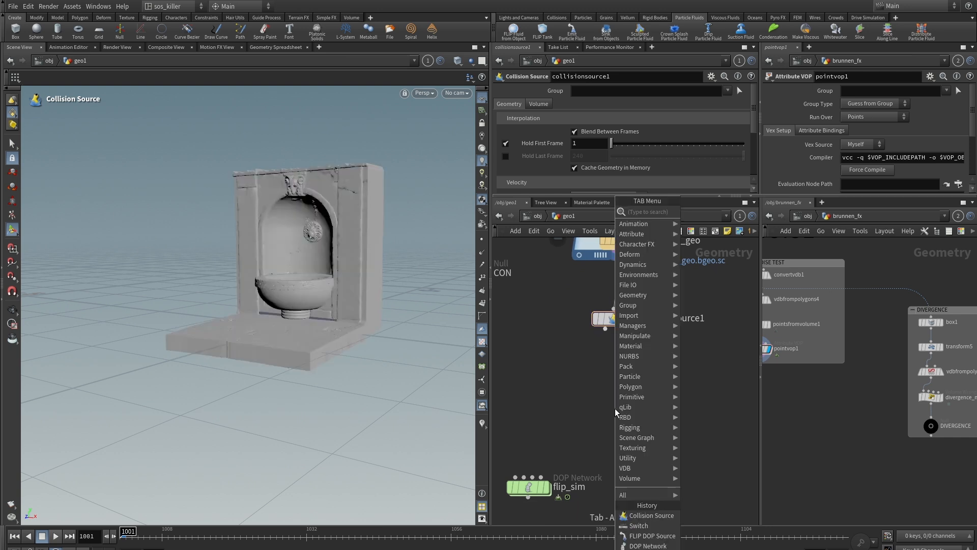
type("nul")
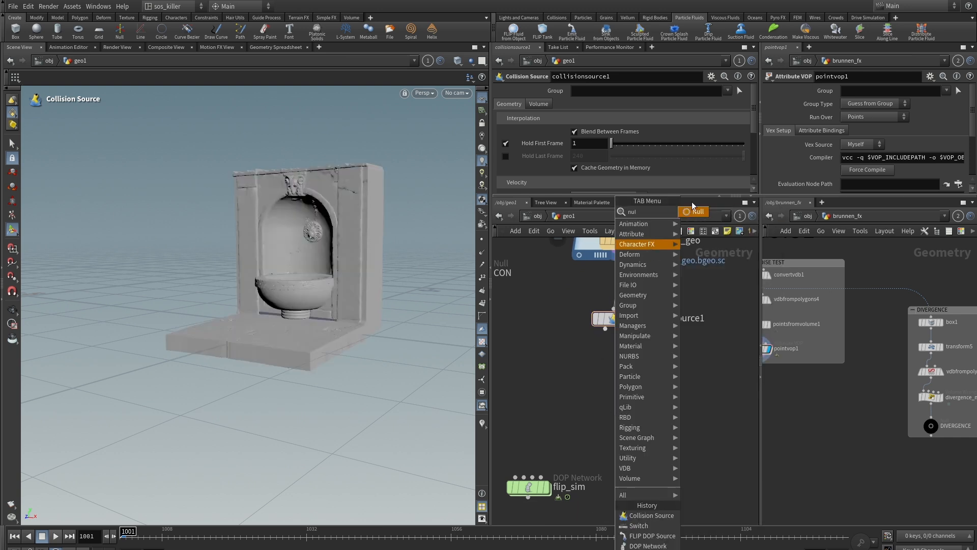
key("Return")
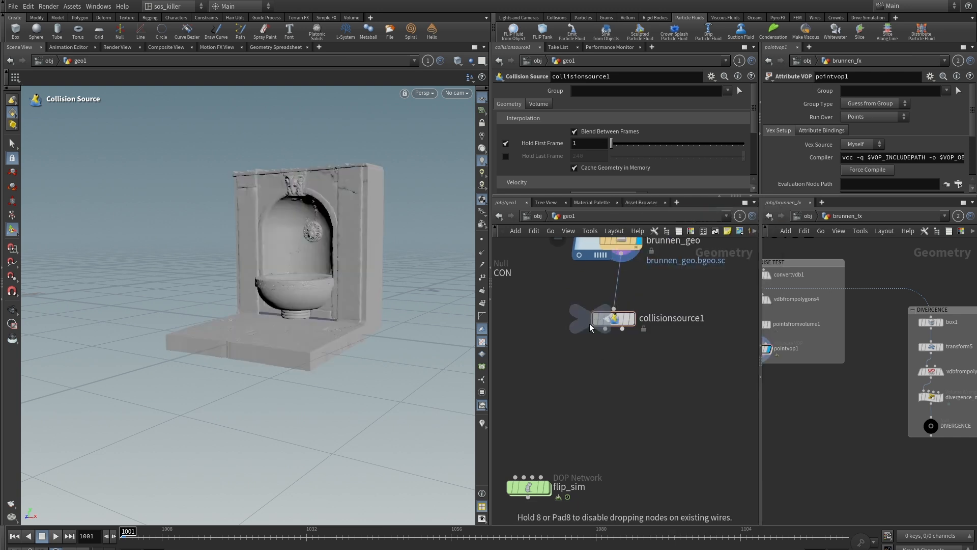
left_click(561, 380)
left_click(605, 328)
left_click(560, 366)
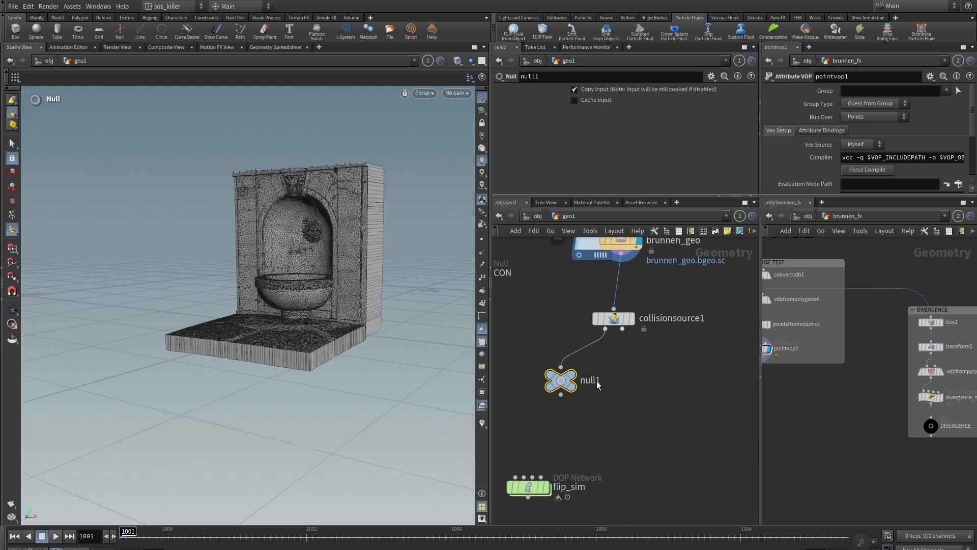
double_click(593, 381)
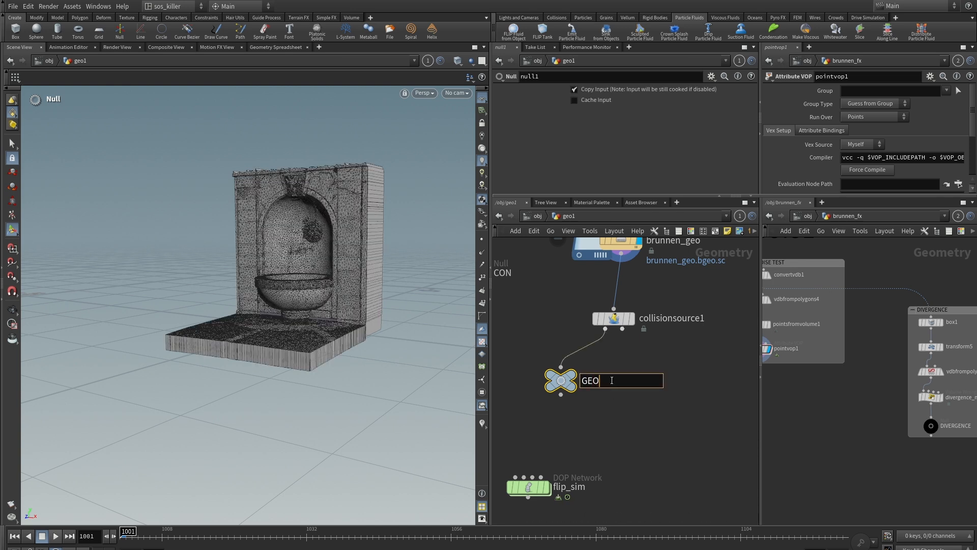
key("Return")
Step: Duplicate the GEO null, connect the copy to collisionsource1's second output, and rename it VDB
left_click_drag(560, 380, 656, 380, "alt")
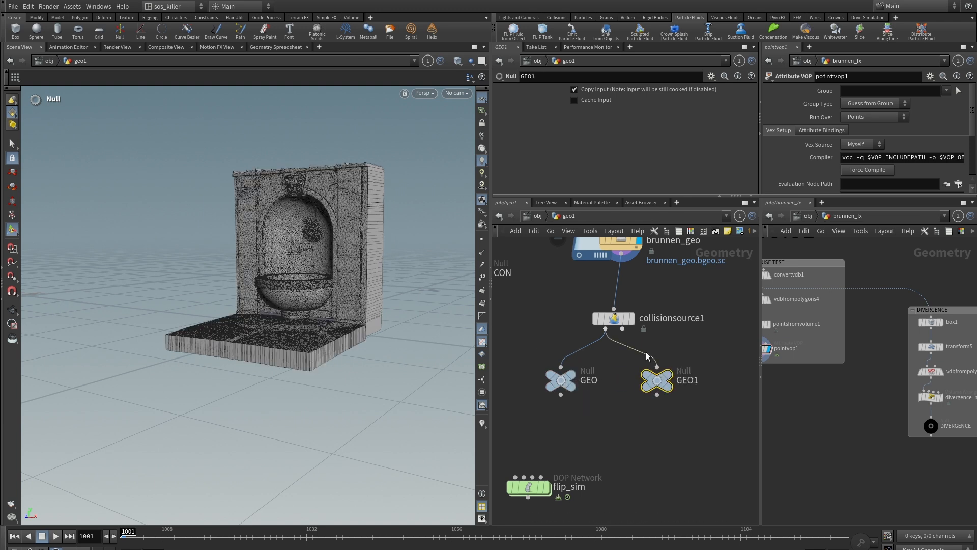
double_click(690, 380)
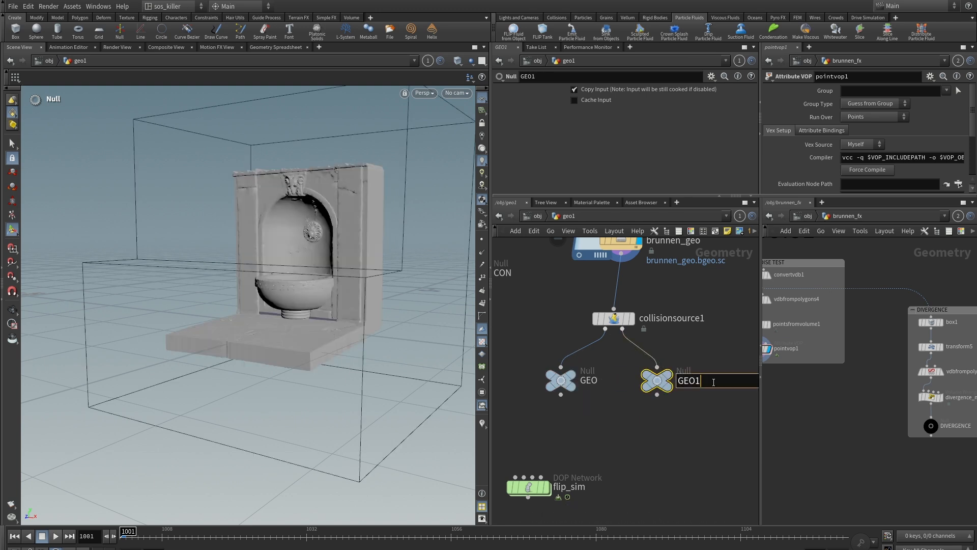
key("BackSpace")
key("BackSpace")
key("BackSpace")
type("VDB")
key("Return")
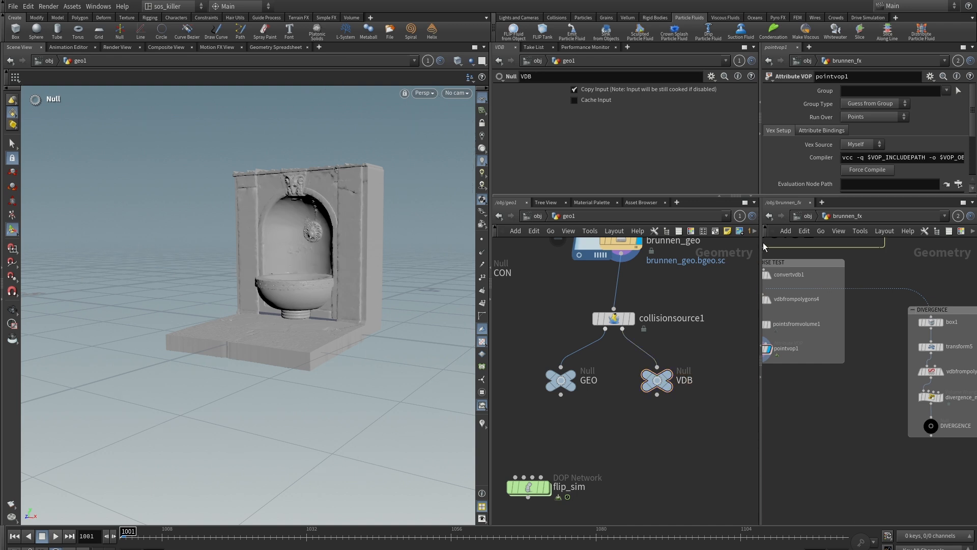
Step: Widen the main network and parameter panes, and display the VDB null in the viewport
left_click_drag(762, 252, 794, 260)
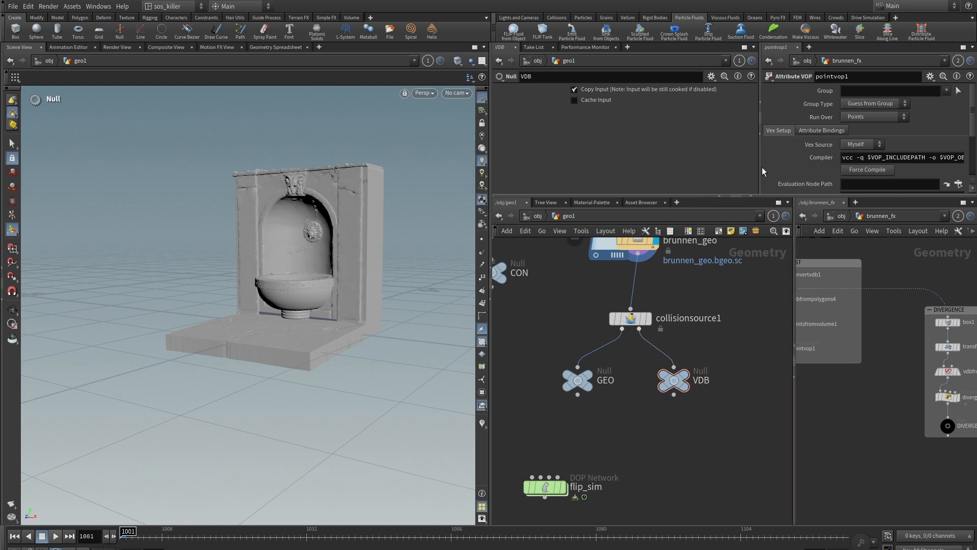
left_click_drag(762, 162, 793, 163)
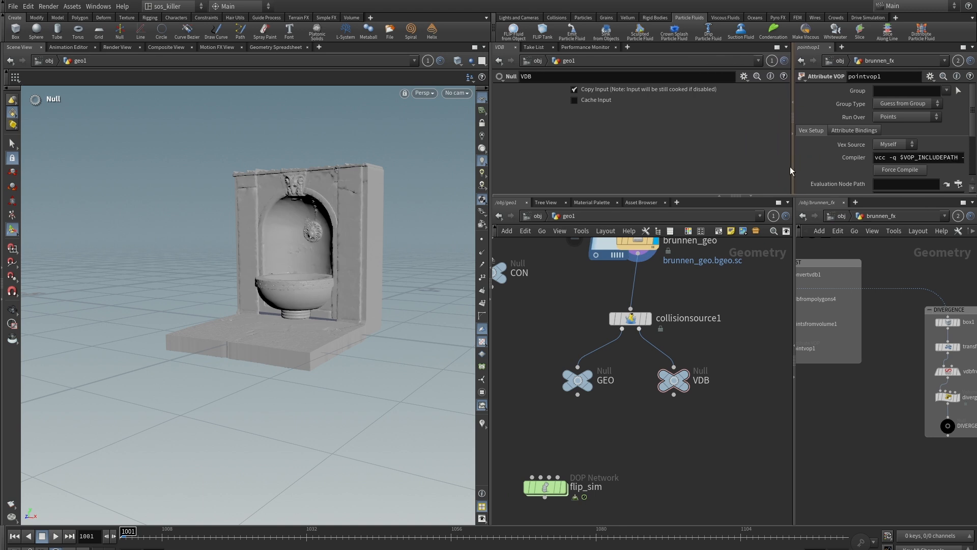
scroll(725, 389, "down", 2)
middle_click_drag(724, 385, 695, 325)
scroll(663, 327, "up", 2)
scroll(695, 325, "up", 3)
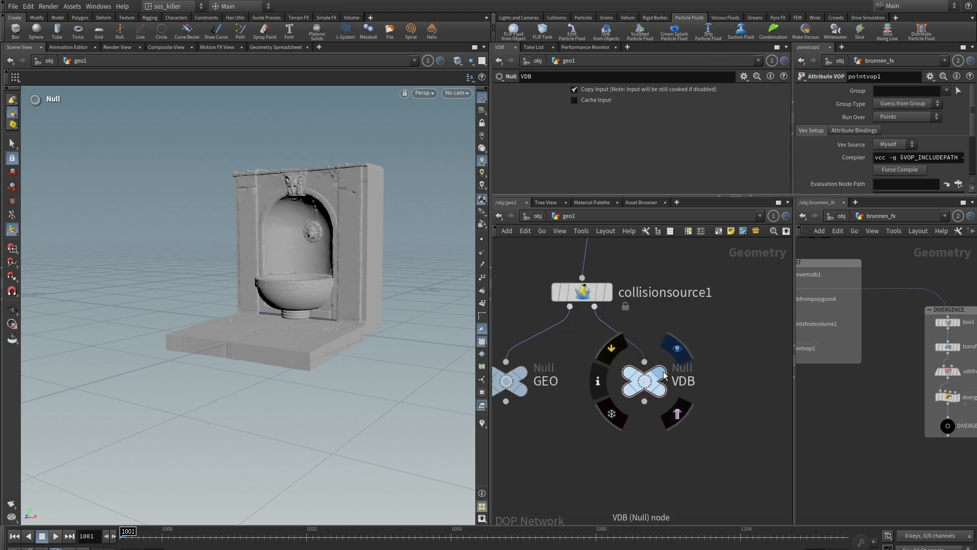
left_click(677, 348)
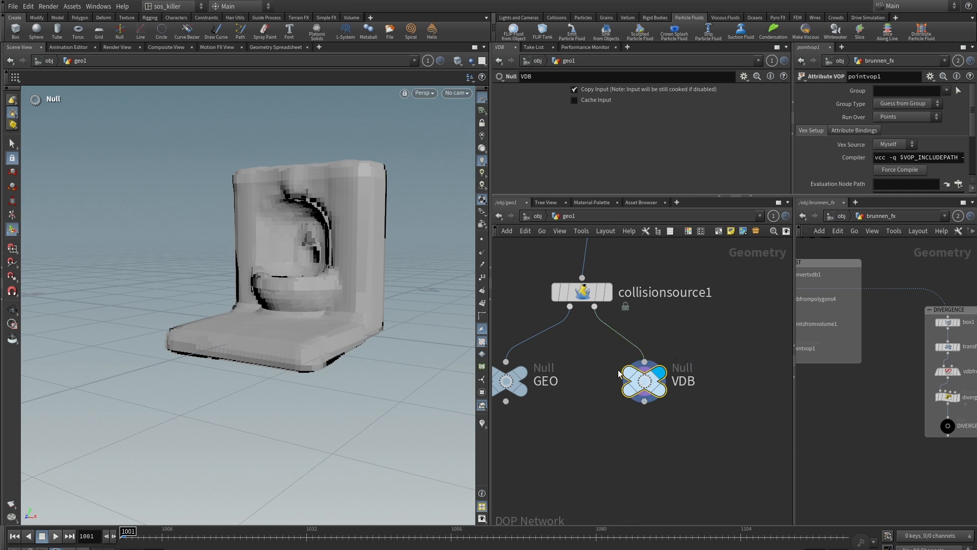
Step: Inspect the VDB null's collision volume in the viewport and check its field name and voxel size in the node info
key("Escape")
left_click_drag(311, 217, 282, 259)
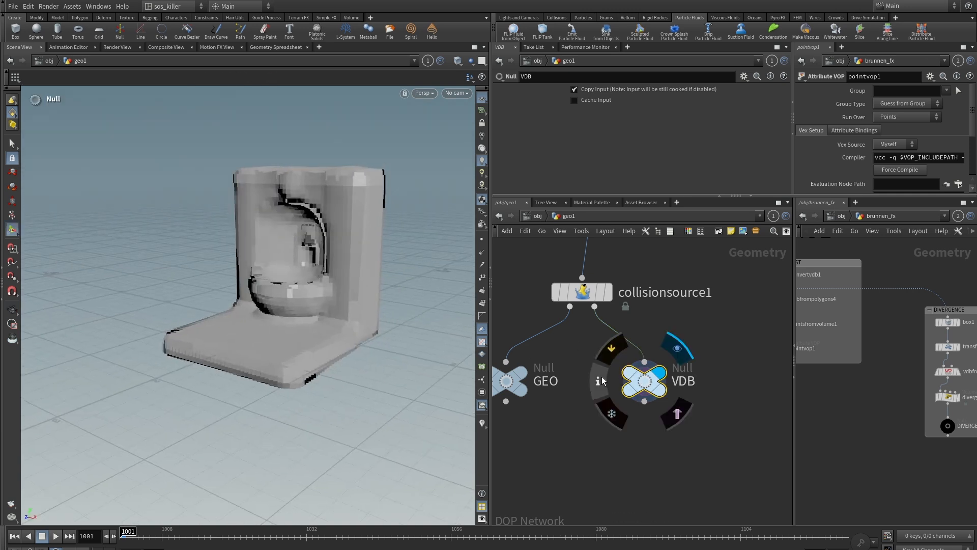
left_click(600, 381)
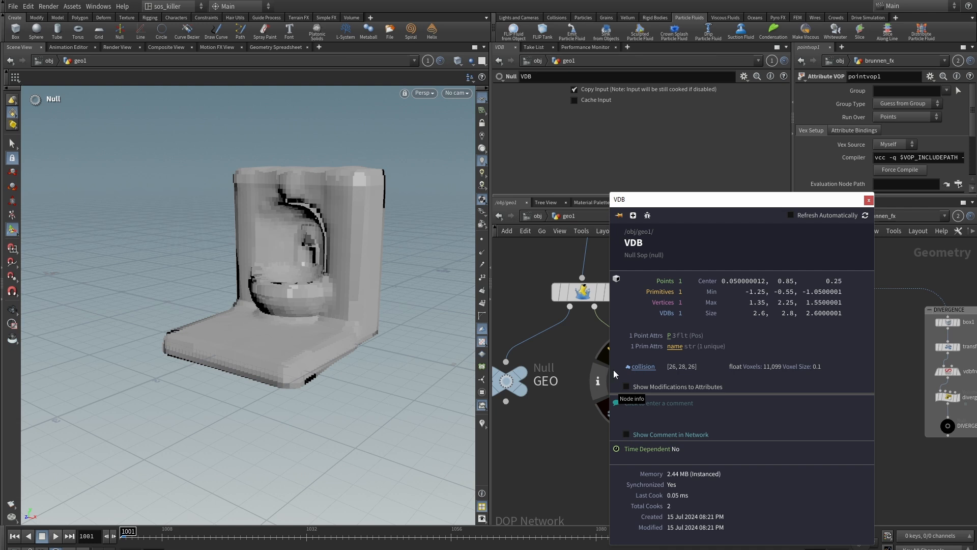
left_click(573, 340)
Step: Add a VDB from Polygons node beside collisionsource1 and connect brunnen_geo to its first input
scroll(583, 301, "down", 2)
middle_click_drag(629, 284, 600, 361)
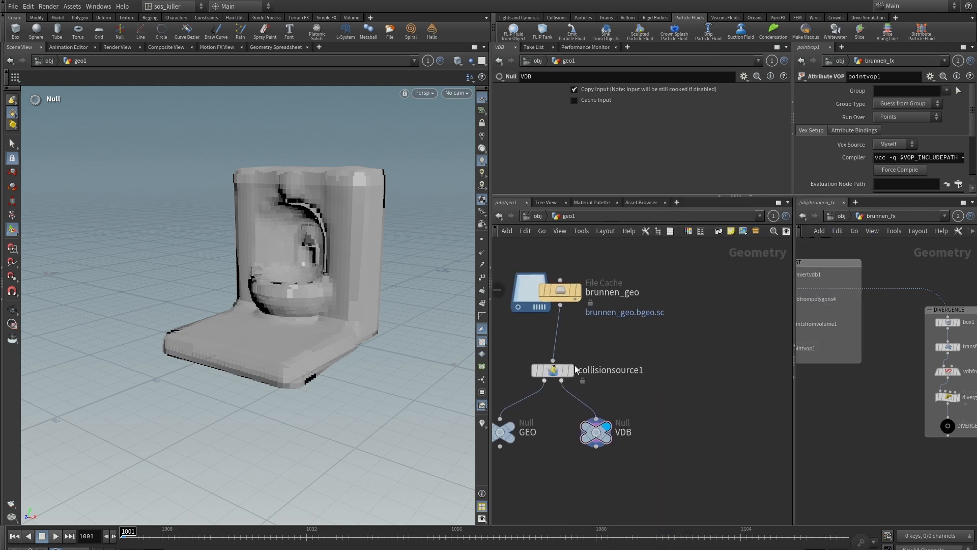
key("Tab")
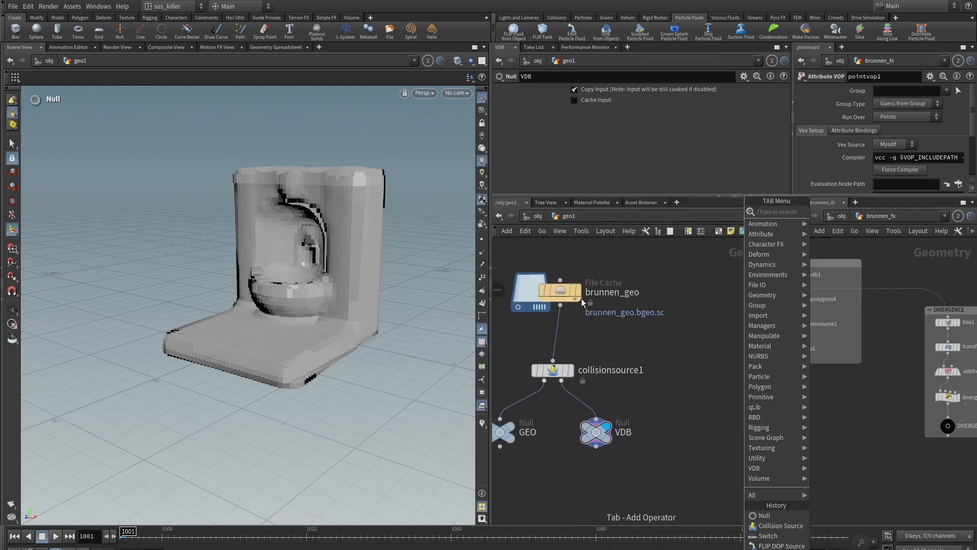
right_click(693, 400)
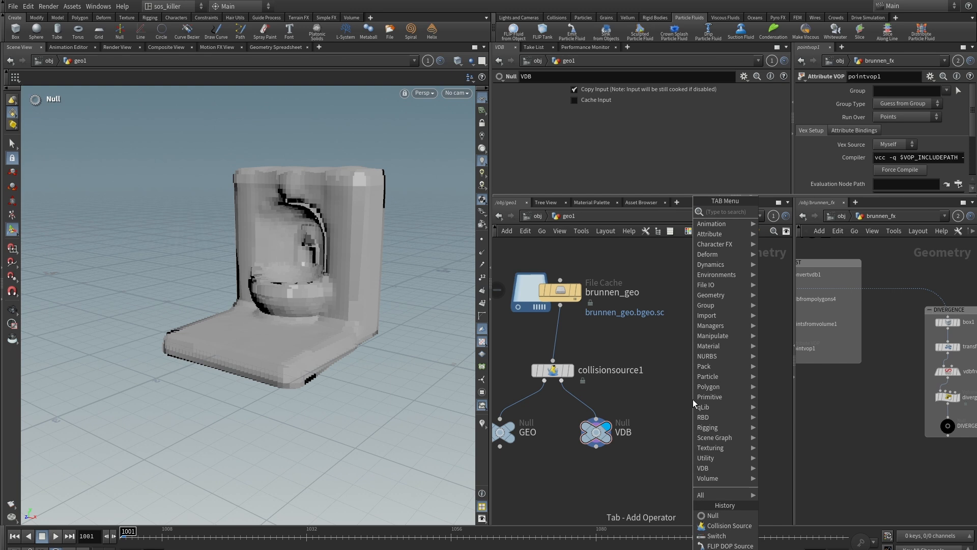
type("vdbf")
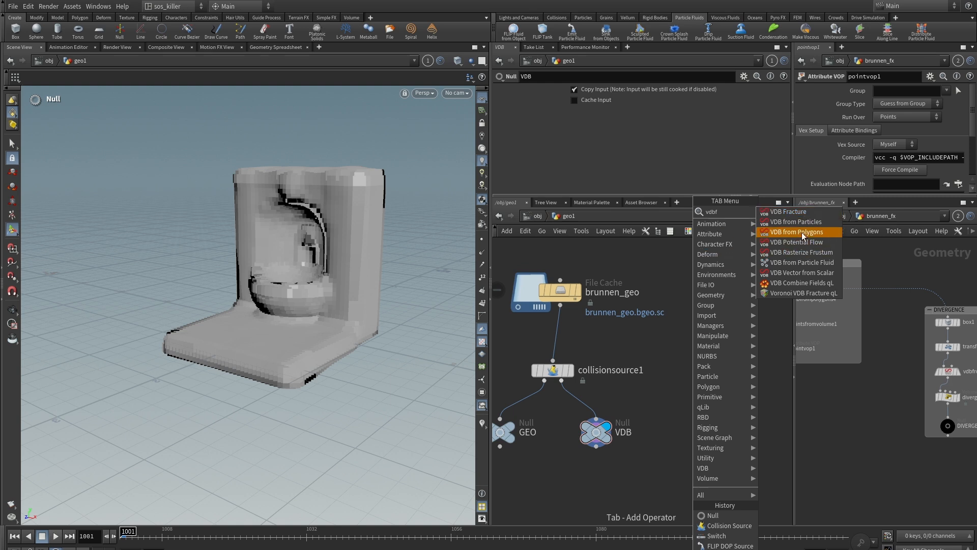
left_click(803, 233)
left_click(685, 375)
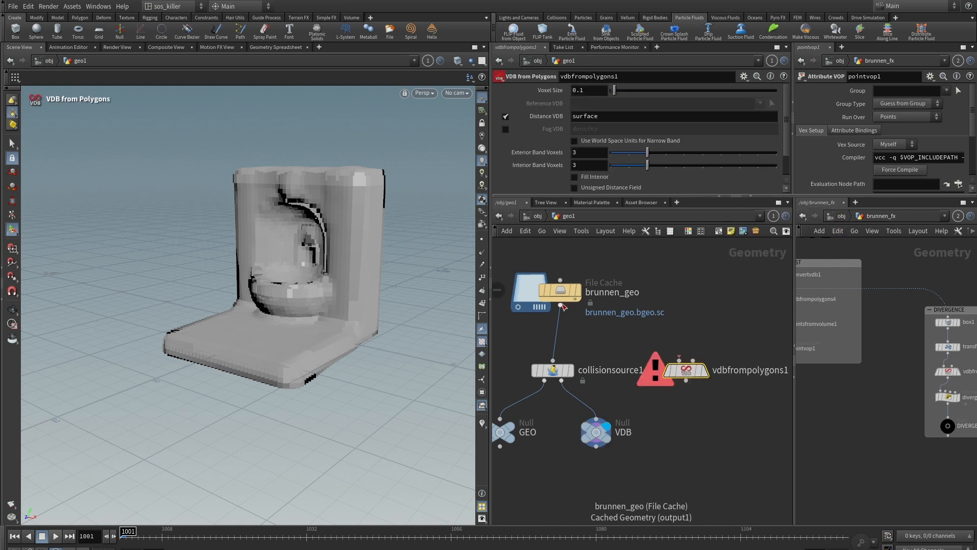
left_click_drag(560, 305, 680, 359)
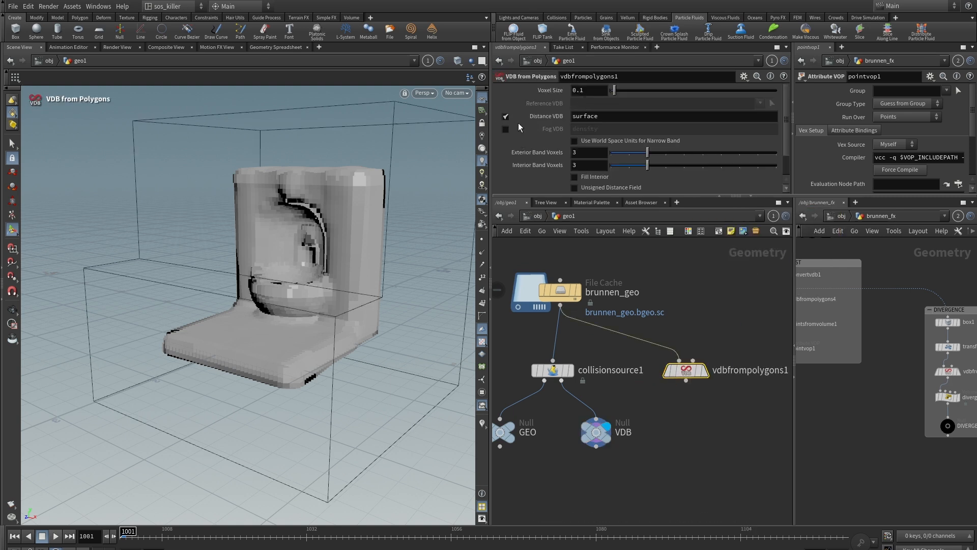
Step: Compare vdbfrompolygons1's Distance VDB name with collisionsource1's Volume Name
left_click(610, 116)
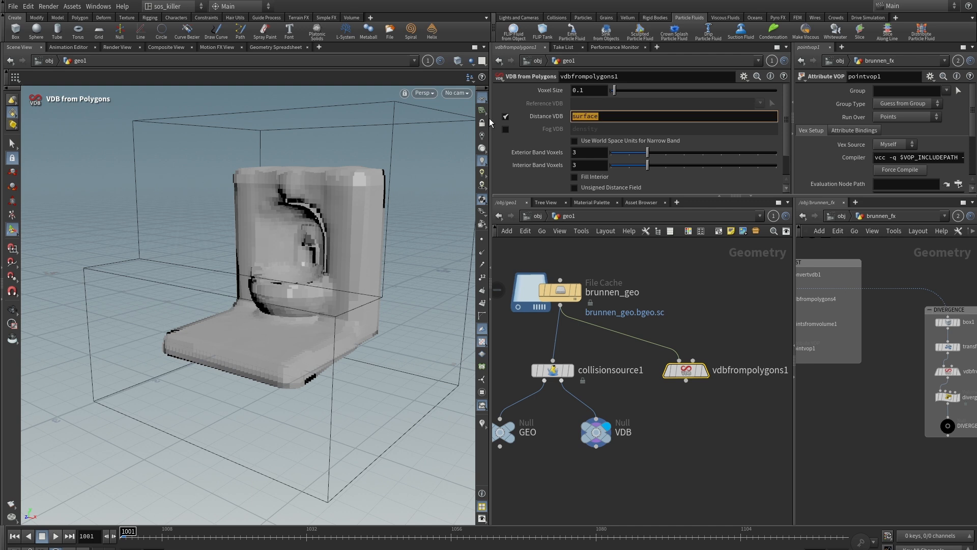
left_click(552, 375)
left_click(538, 104)
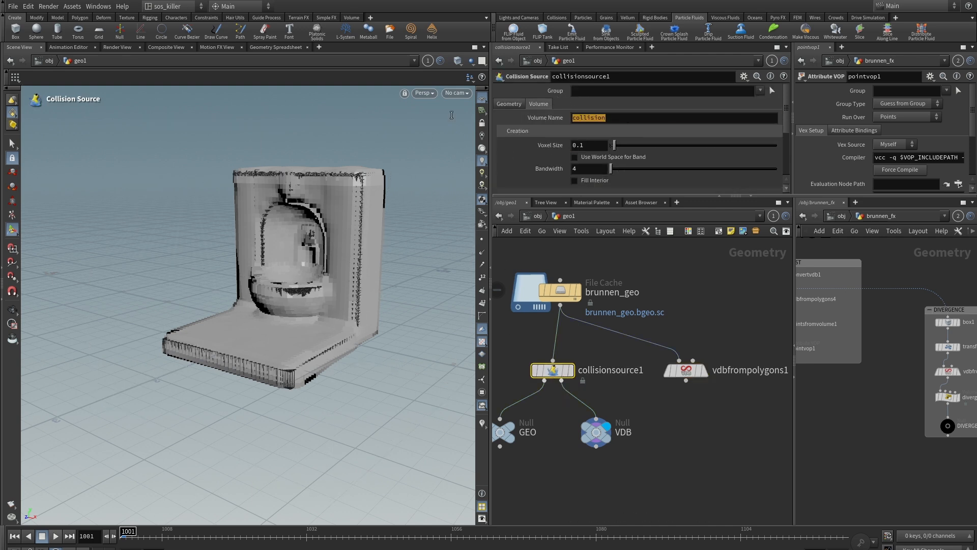
left_click(672, 373)
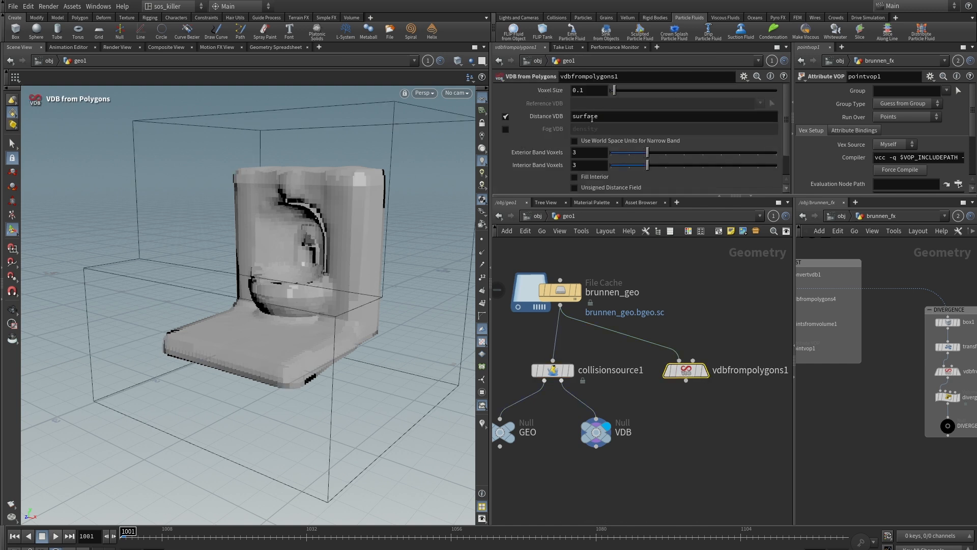
Step: Rename vdbfrompolygons1's Distance VDB to collision and compare it with collisionsource1's Volume Name
left_click_drag(621, 116, 484, 113)
type("collision")
left_click(718, 313)
left_click(564, 374)
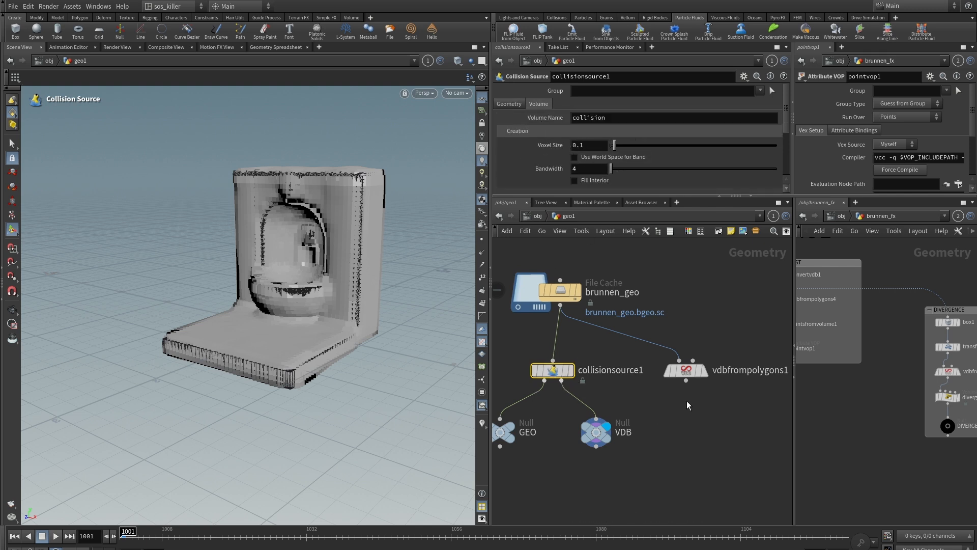
Step: Try feeding the VDB null from vdbfrompolygons1, and reconnect it to collisionsource1's second output
left_click_drag(686, 381, 596, 419)
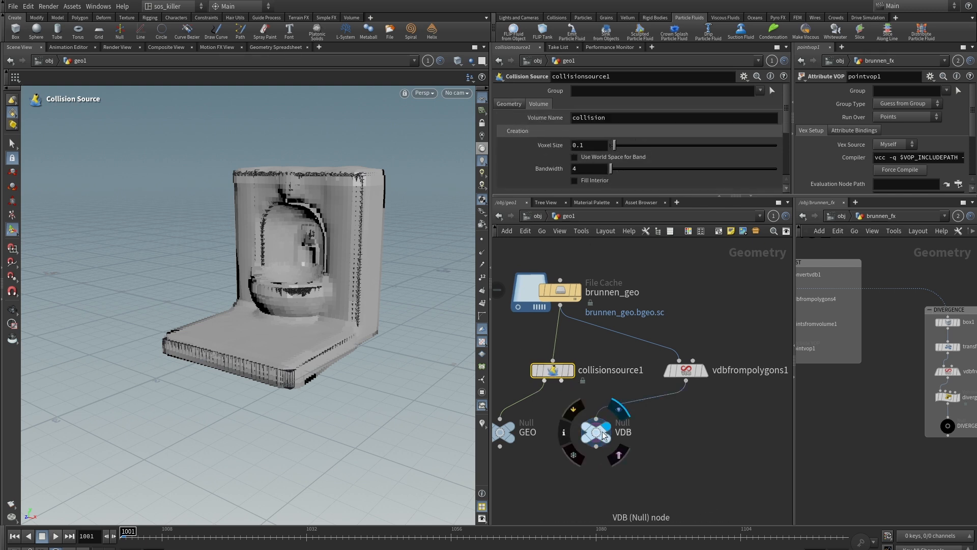
left_click(601, 434)
left_click_drag(561, 381, 600, 437)
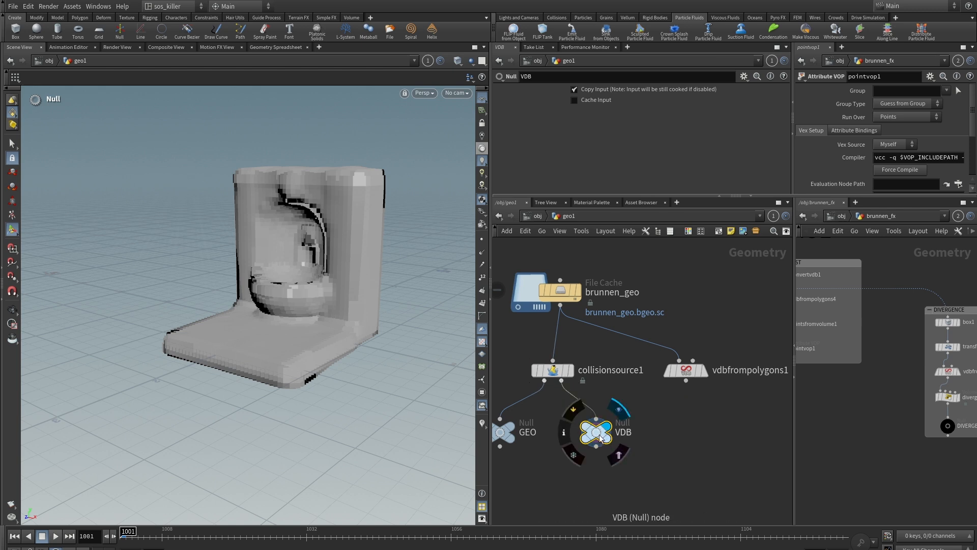
middle_click_drag(710, 443, 776, 426)
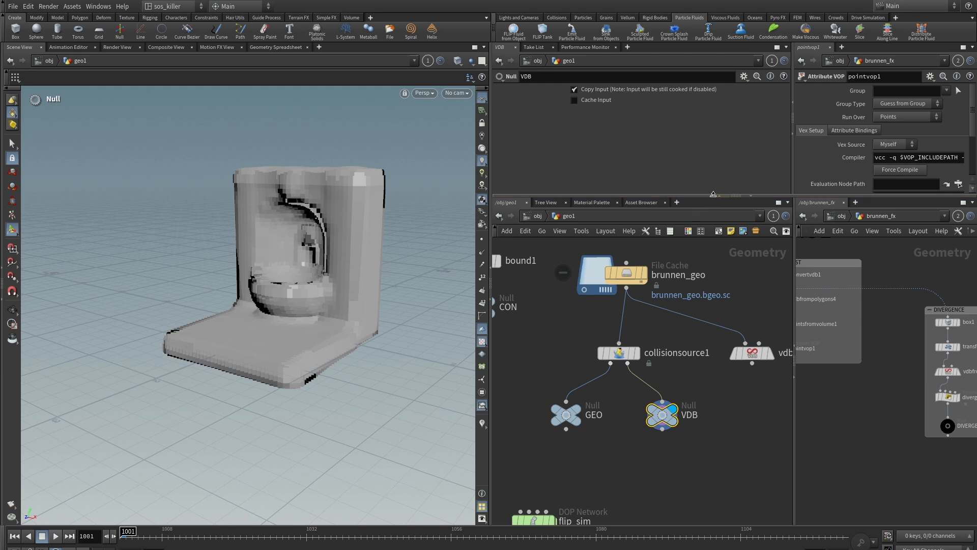
Step: Check collisionsource1's voxel size against flipobject1's particle separation inside flip_sim, and return to geo1
left_click(618, 353)
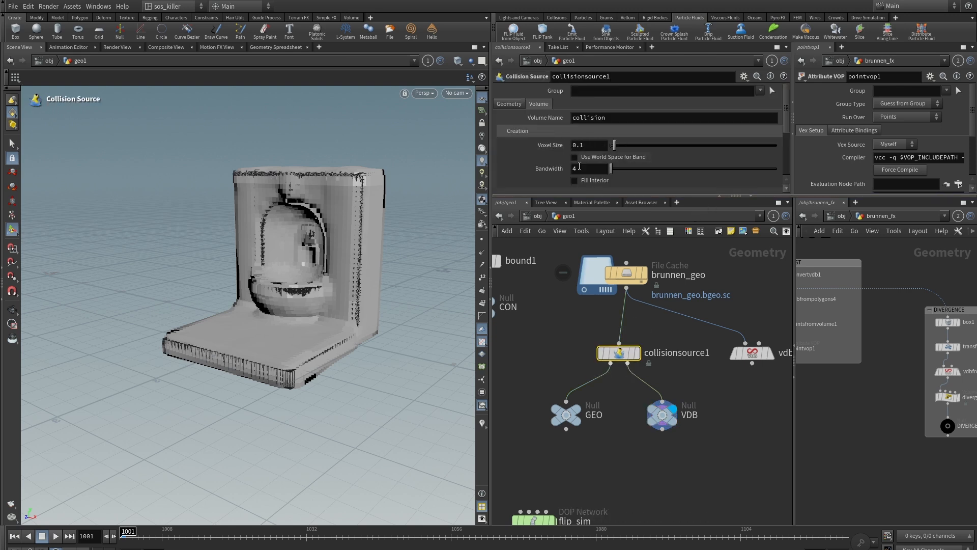
scroll(650, 397, "down", 3)
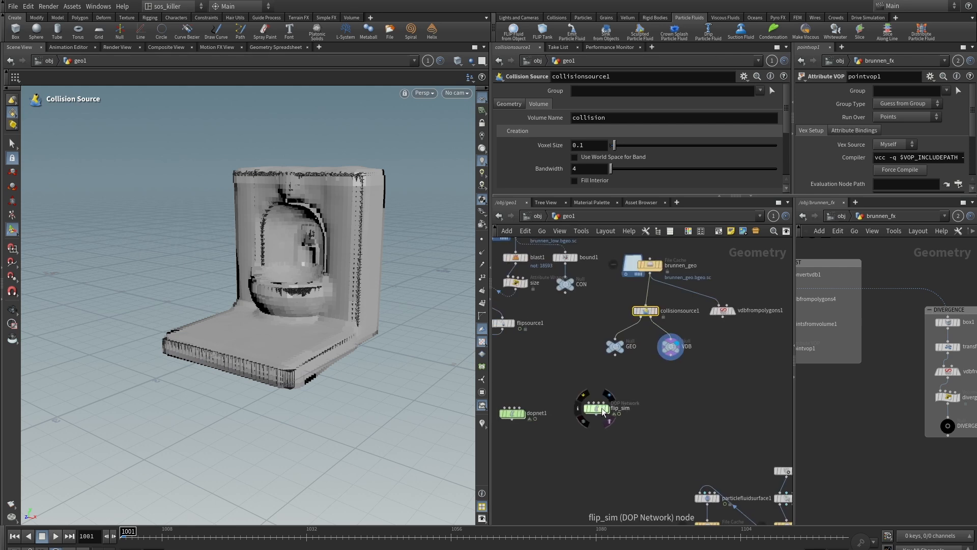
double_click(601, 410)
left_click(597, 300)
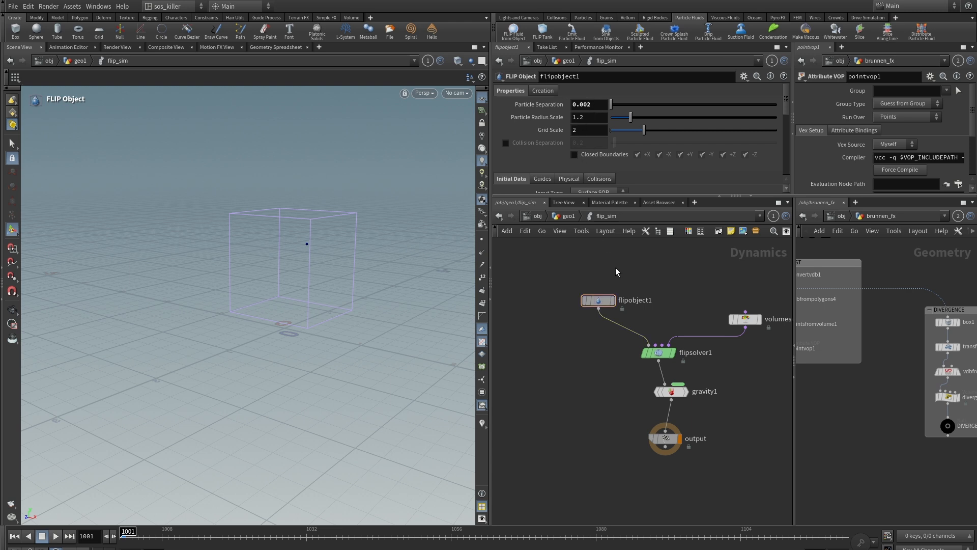
key("u")
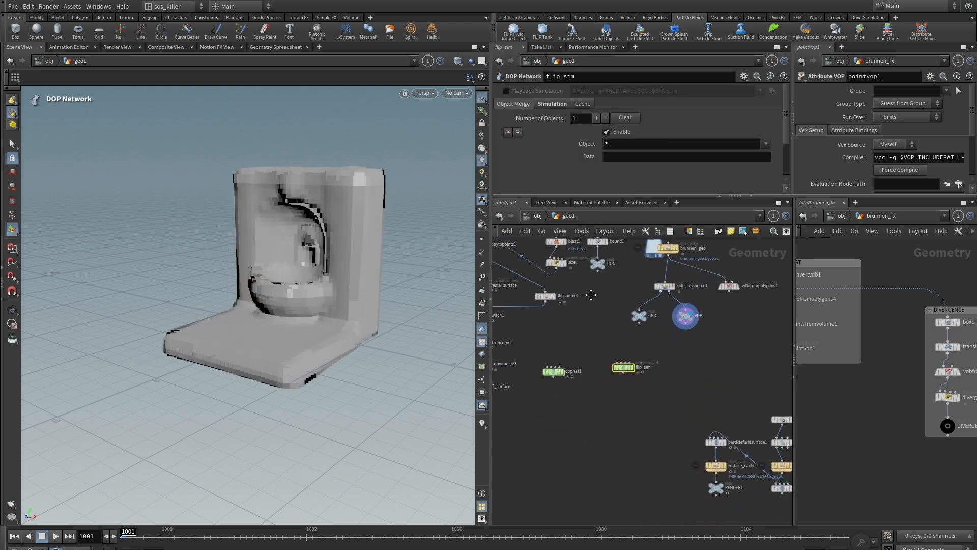
Step: Link collisionsource1's Voxel Size to flipsource1's Voxel Size with a relative reference and inspect the refined fountain volume
left_click(574, 322)
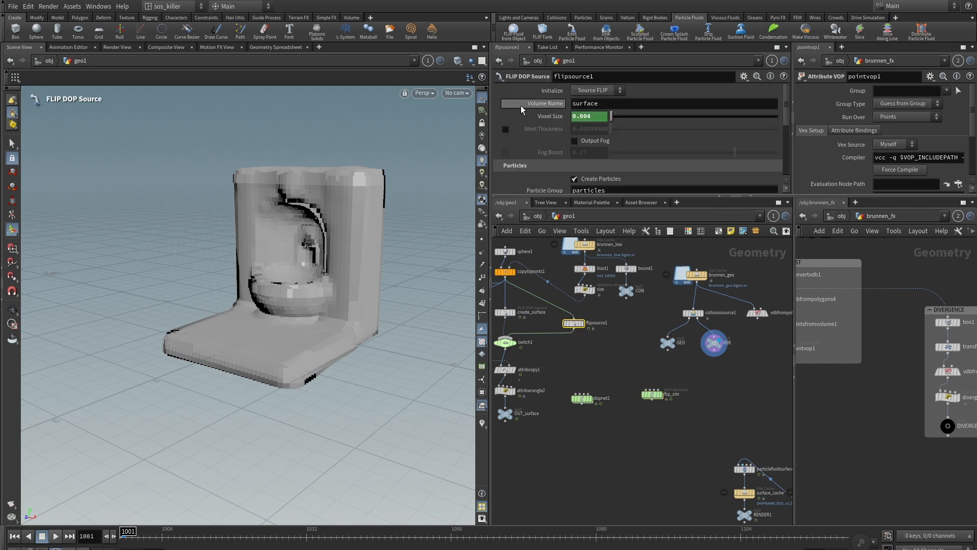
right_click(544, 117)
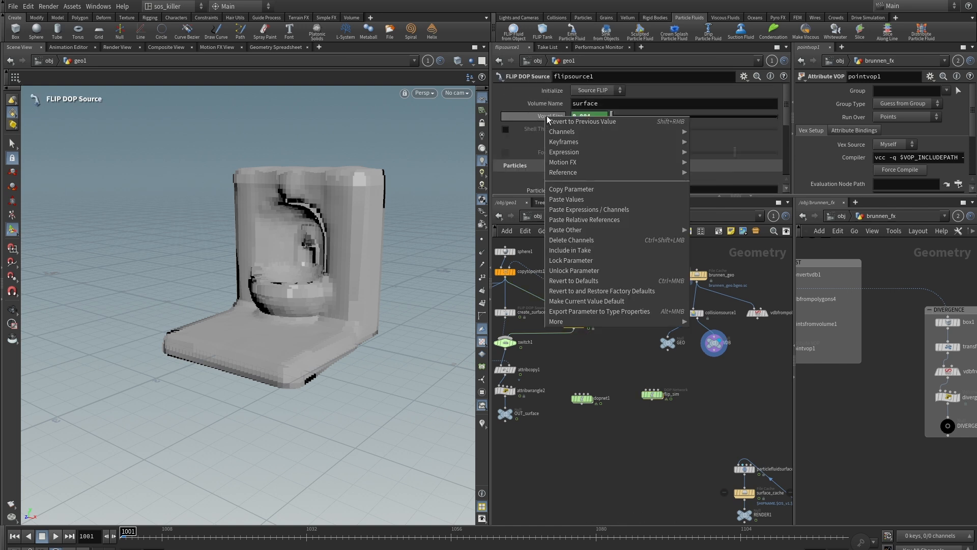
left_click(579, 189)
scroll(701, 423, "down", 3)
middle_click_drag(742, 382, 646, 390)
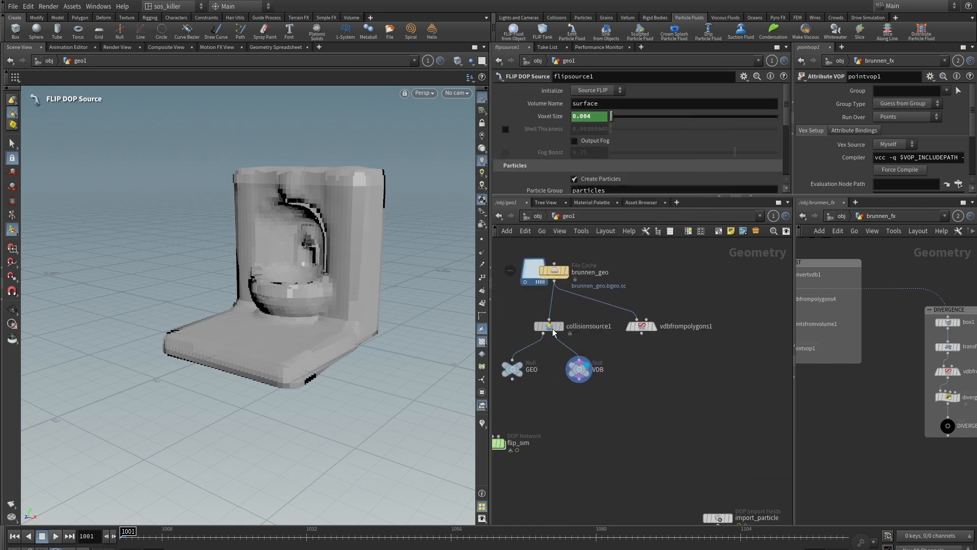
left_click(552, 327)
right_click(589, 150)
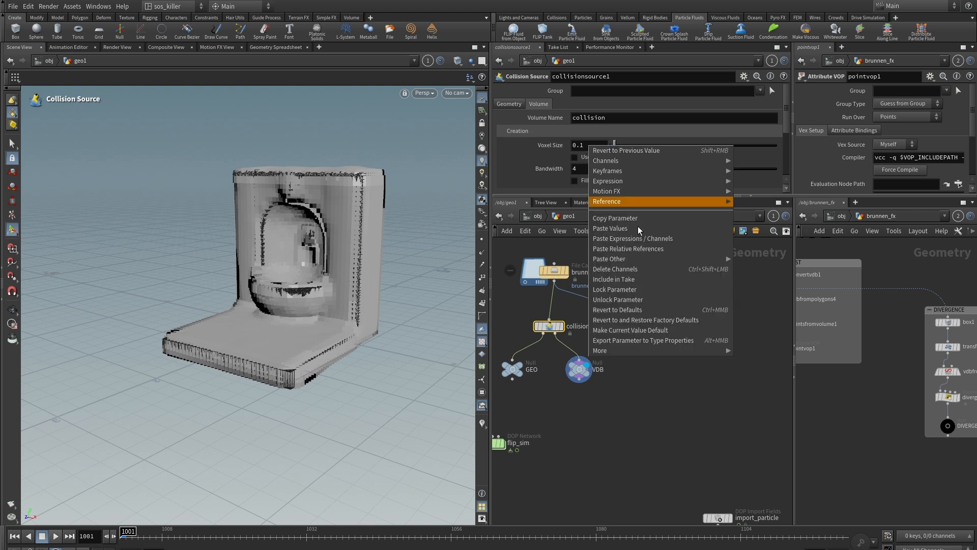
left_click(637, 257)
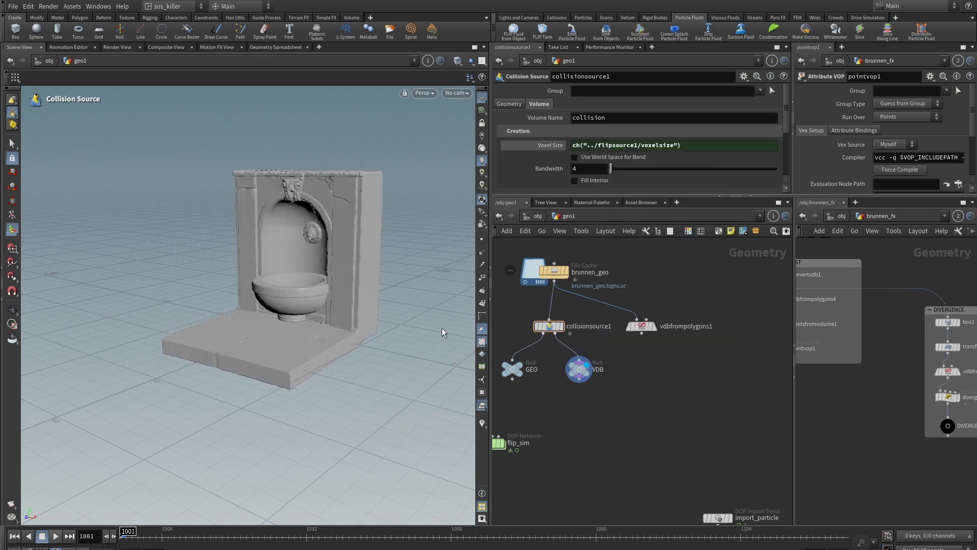
mouse_move(311, 248)
left_mouse_down("alt")
mouse_move(349, 242)
mouse_move(303, 239)
mouse_move(312, 238)
left_mouse_up("alt")
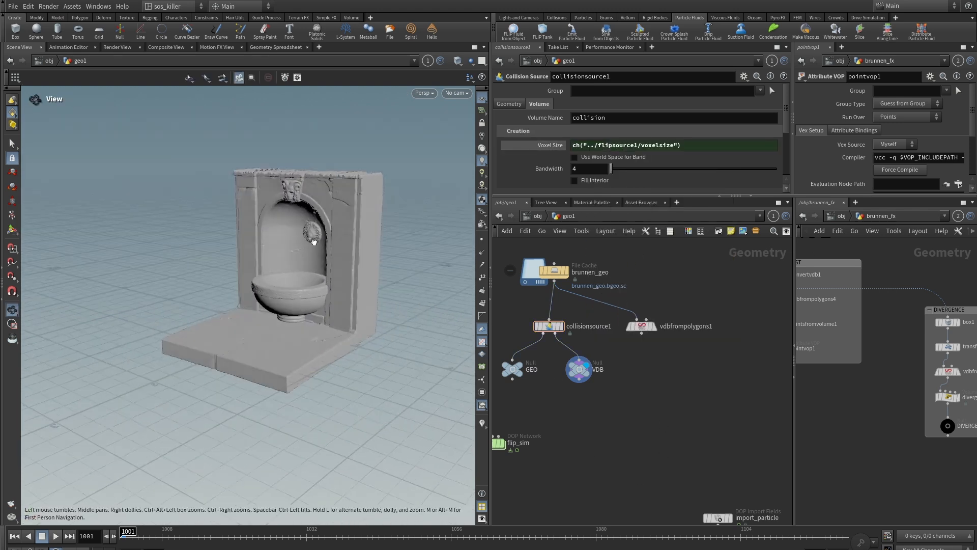
Step: Enter the flip_sim network and move the output node further below gravity1 to make room
scroll(662, 444, "down", 3)
middle_click_drag(664, 447, 633, 411)
scroll(633, 410, "up", 3)
mouse_move(597, 390)
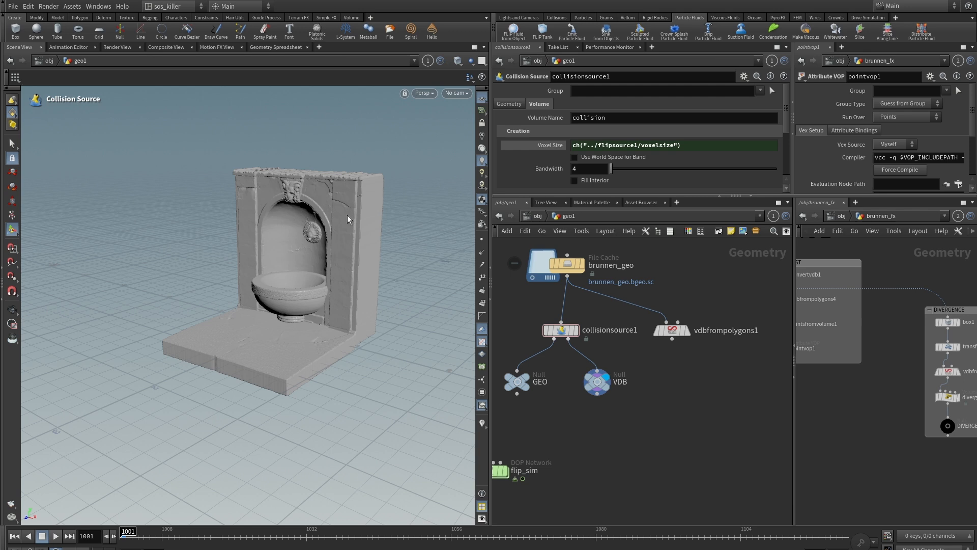
scroll(645, 334, "down", 5)
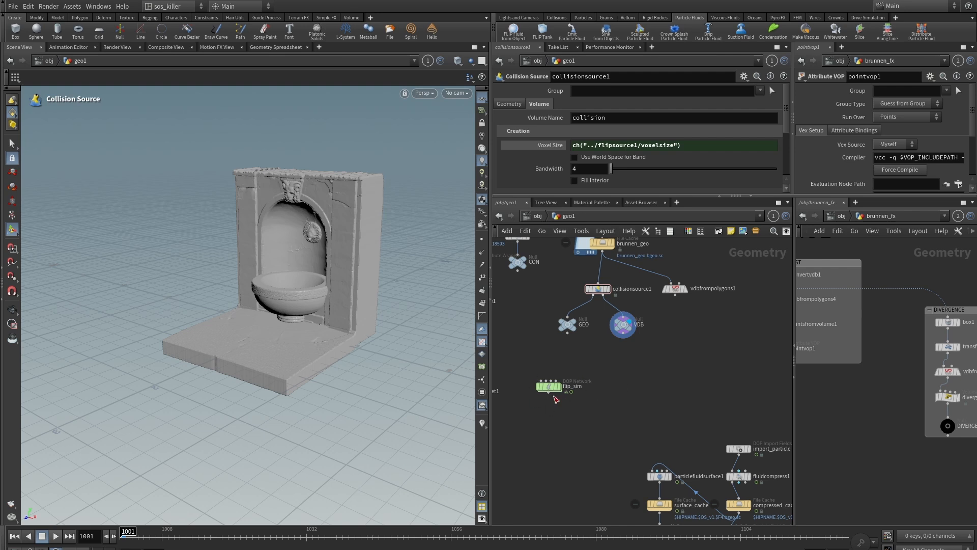
double_click(570, 343)
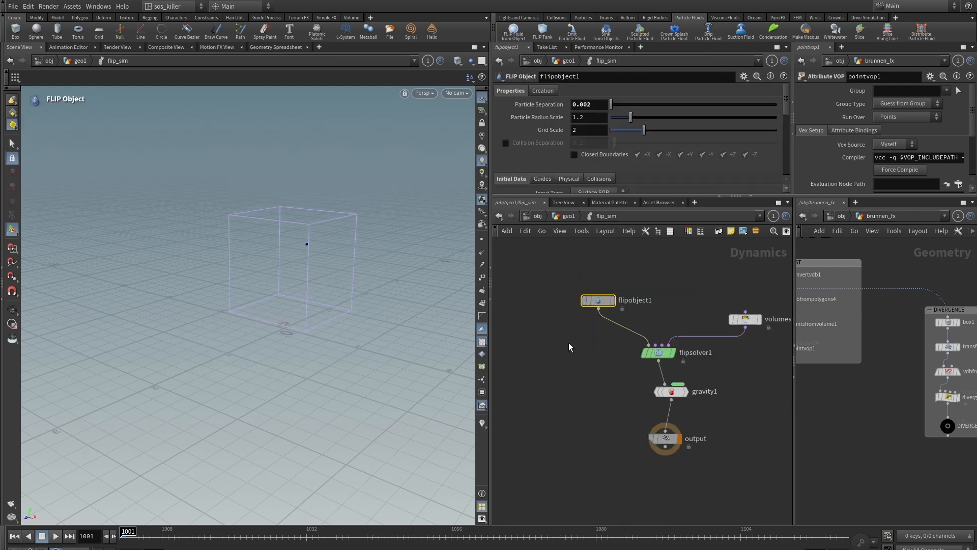
middle_click_drag(607, 404, 597, 334)
left_click_drag(654, 367, 655, 439)
Step: Add a Static Object node next to gravity1 in the flip_sim network
key("Tab")
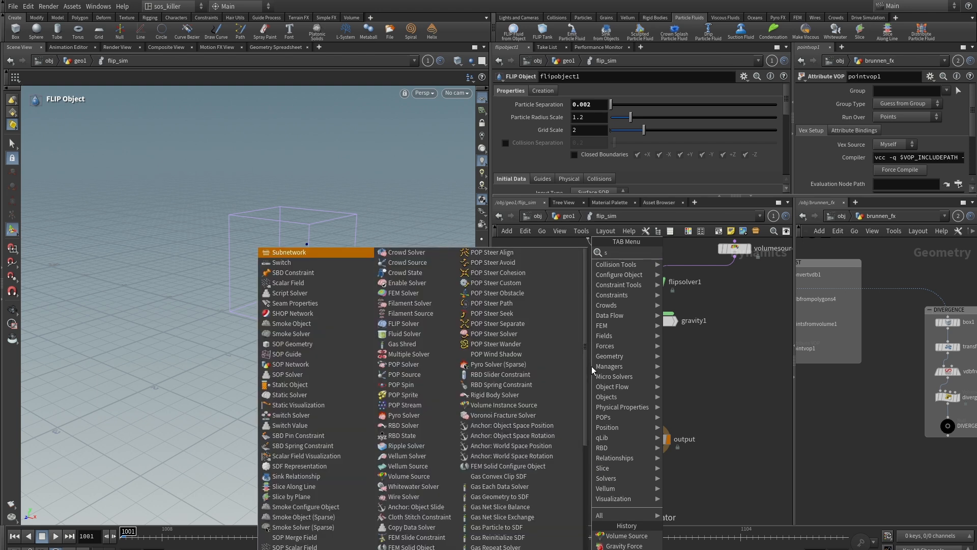
type("sta")
left_click(685, 252)
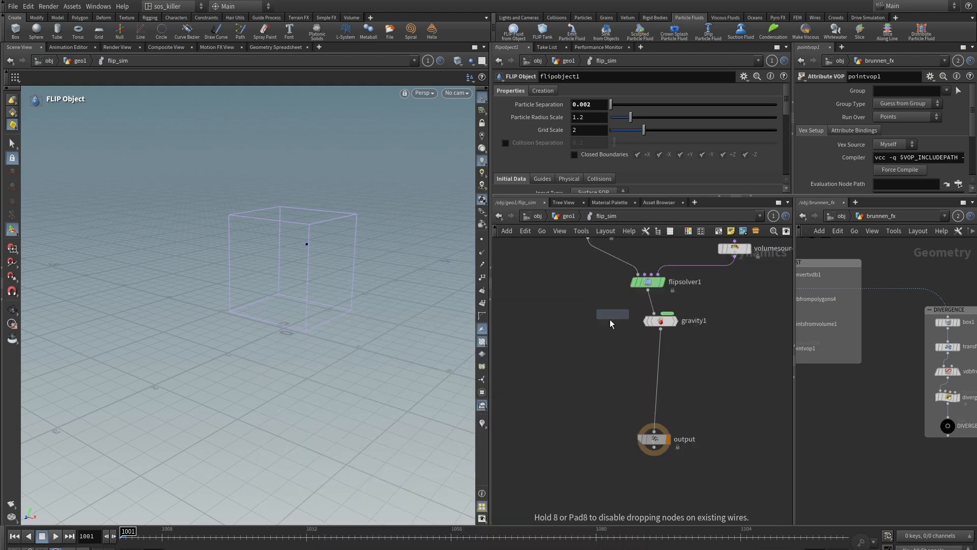
left_click(575, 343)
scroll(630, 378, "up", 2)
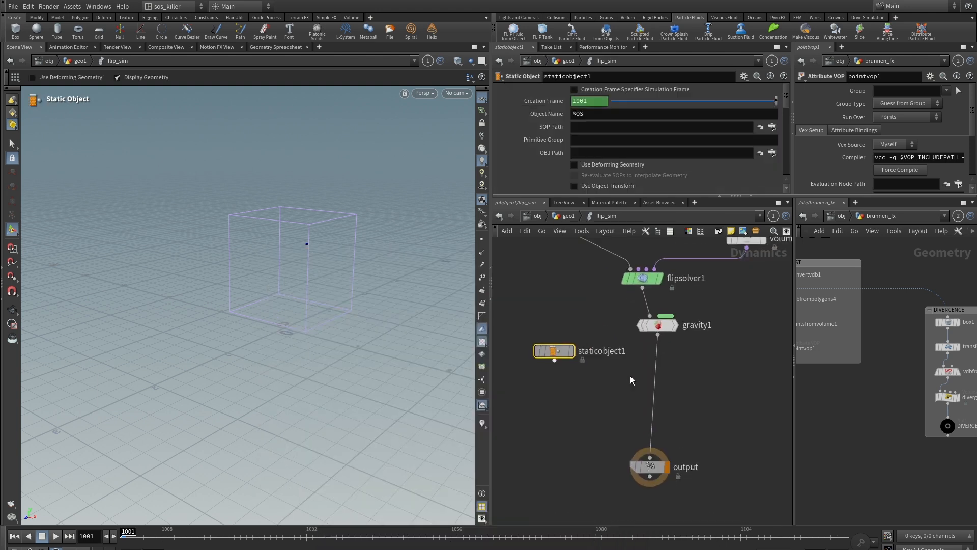
Step: Add a Merge node between gravity1 and output, with staticobject1 as its first input and gravity1 as its second
key("Tab")
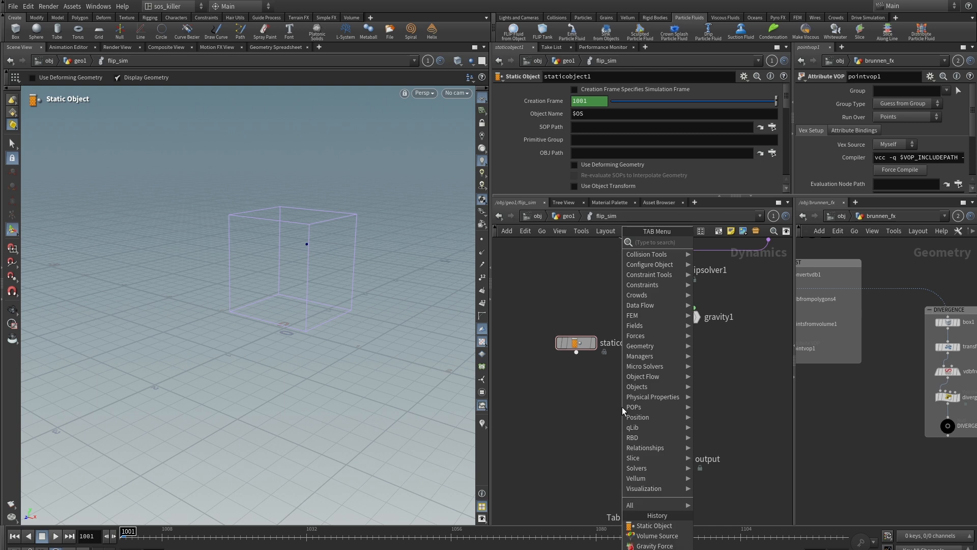
type("merge")
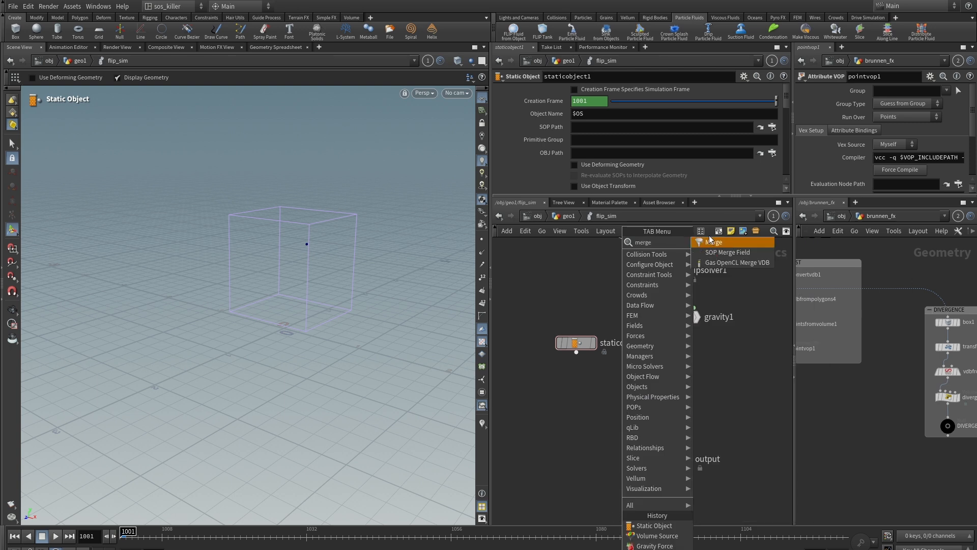
left_click(714, 243)
left_click(614, 376)
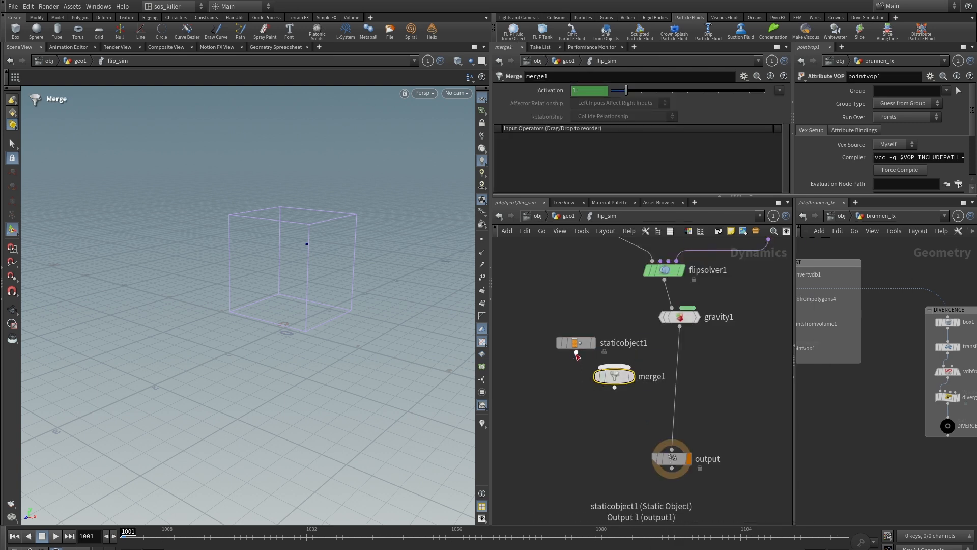
left_click_drag(576, 352, 607, 377)
left_click_drag(679, 326, 672, 448)
left_click_drag(614, 376, 672, 393)
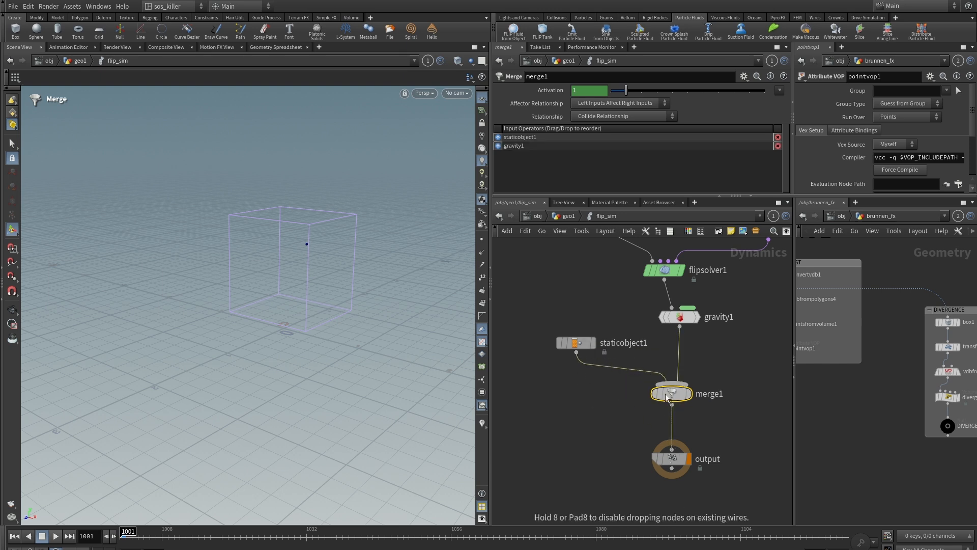
middle_click_drag(719, 359, 716, 355)
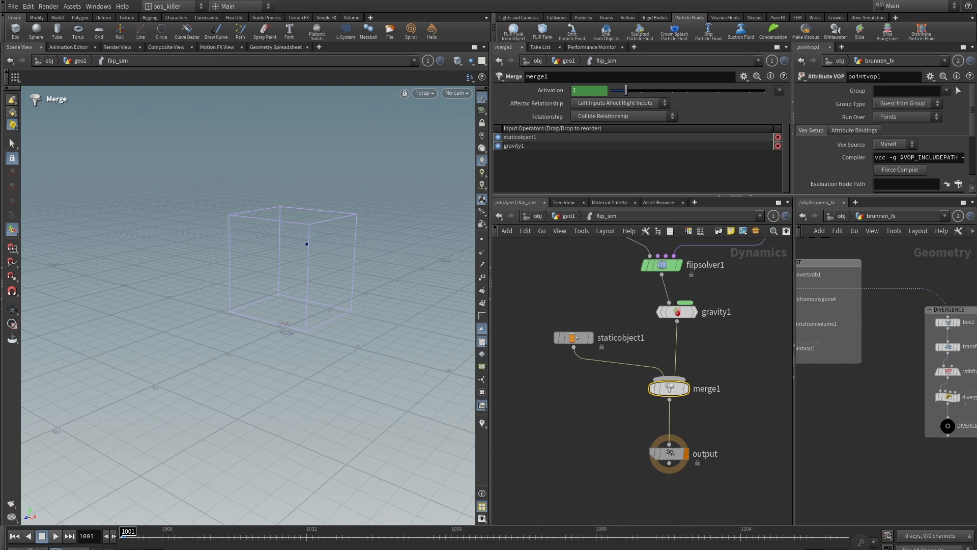
Step: Set staticobject1's SOP Path to the GEO null, /obj/geo1/GEO
left_click(573, 338)
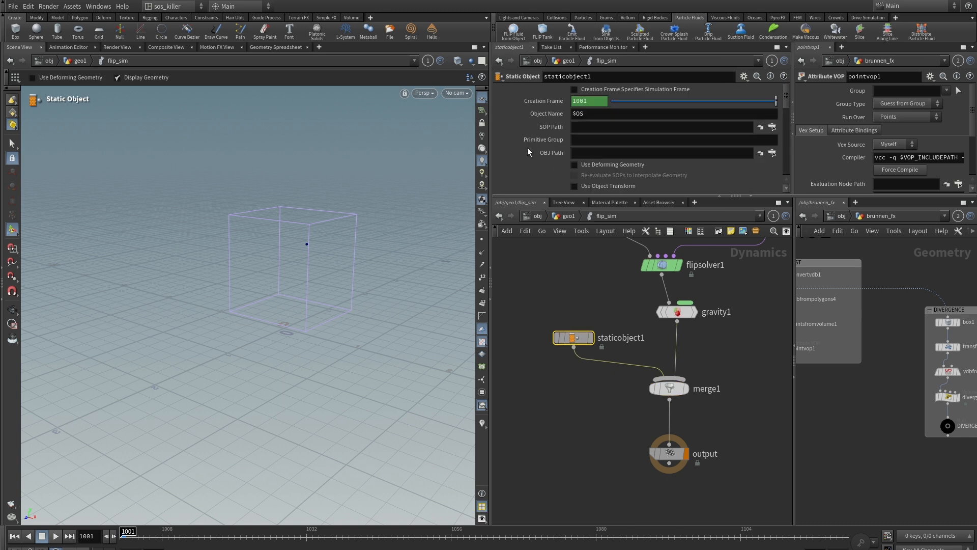
left_click(772, 127)
scroll(782, 118, "up", 5)
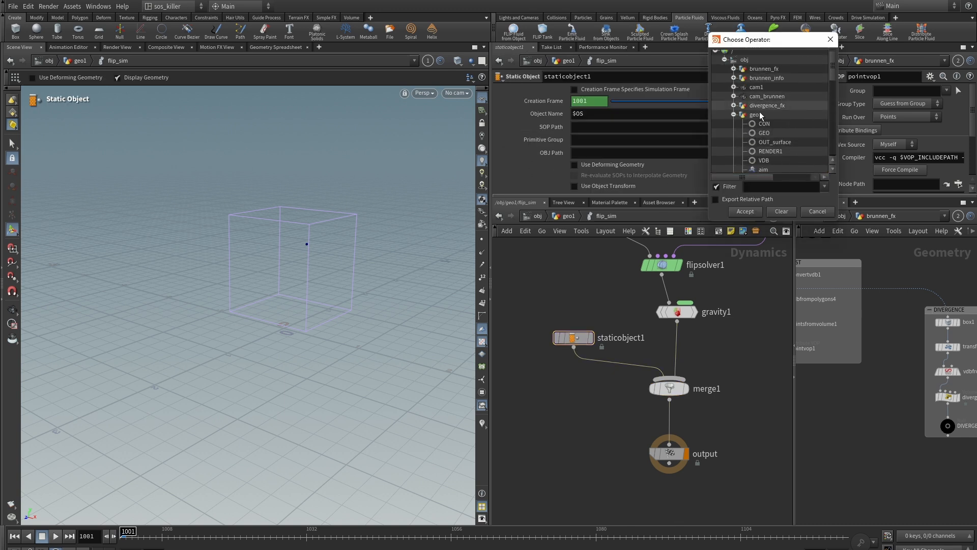
left_click(764, 133)
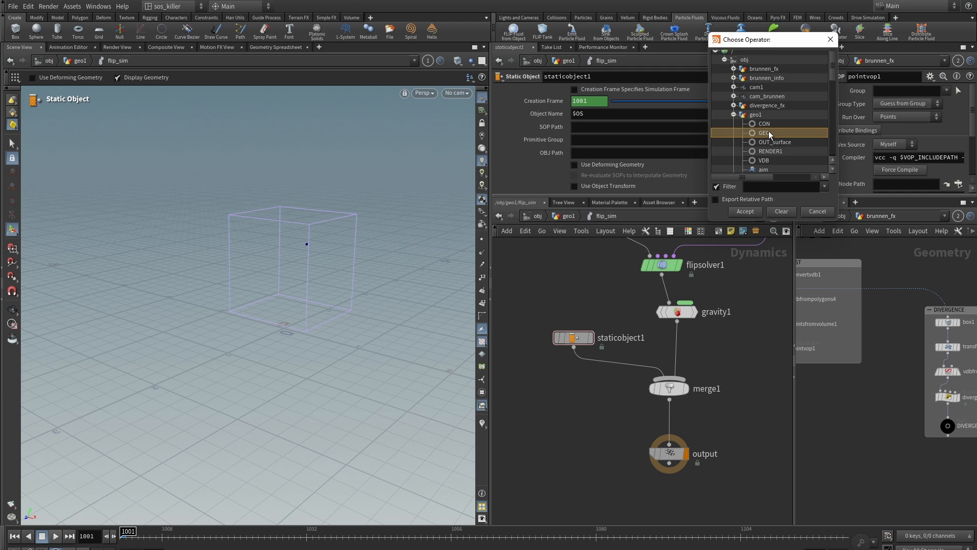
left_click(745, 211)
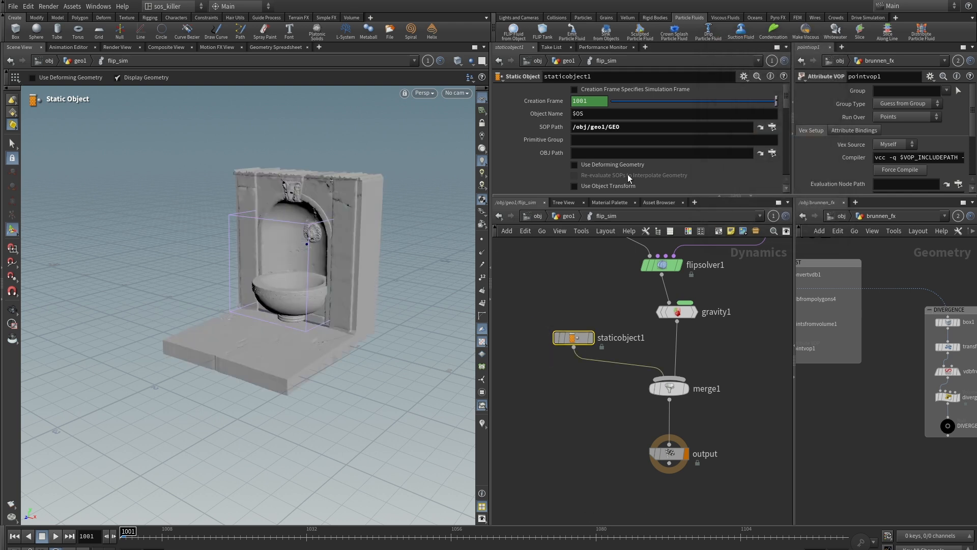
Step: Enlarge the parameter area and set staticobject1's RBD Solver Collision Detection to Use Volume Collisions
left_click_drag(724, 194, 725, 316)
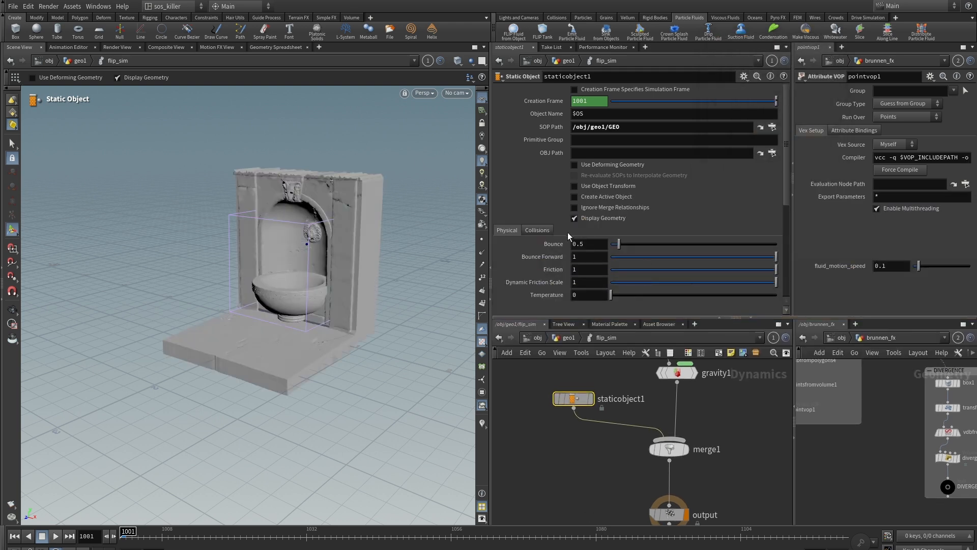
left_click(537, 231)
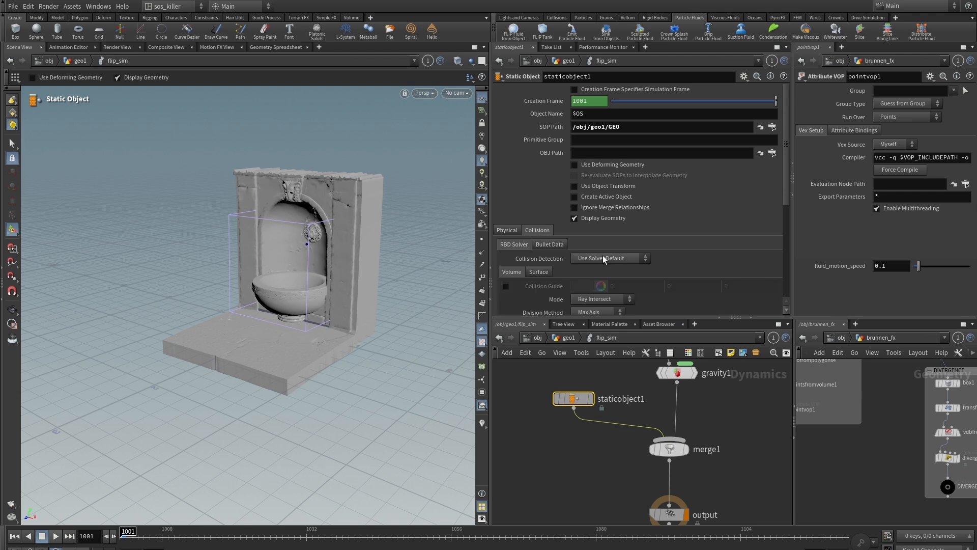
left_click(597, 258)
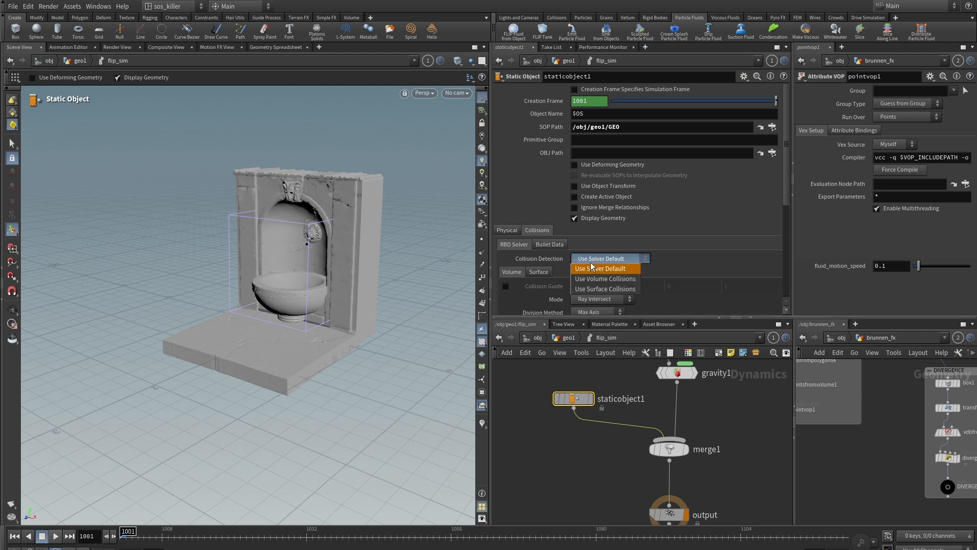
left_click(620, 278)
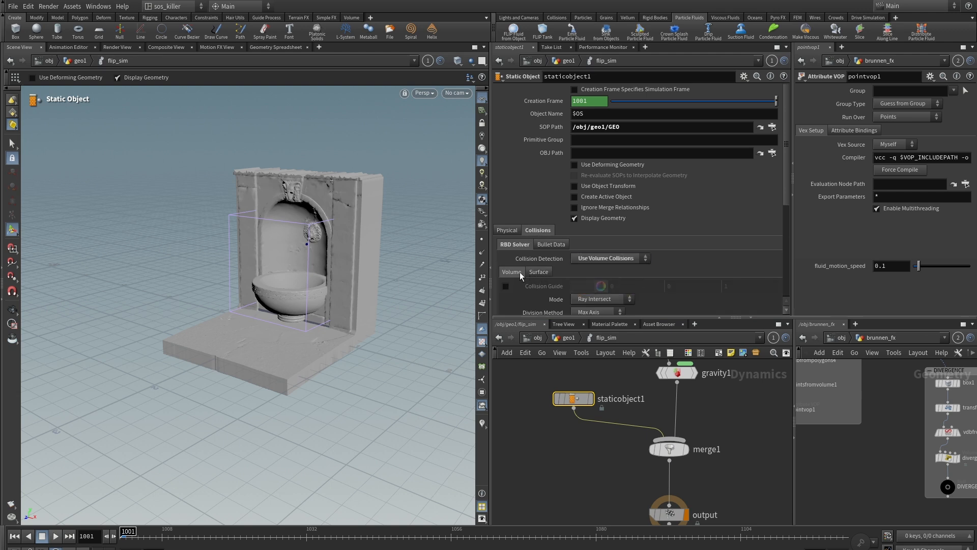
Step: Set staticobject1's RBD Solver volume collision Mode to Volume Sample
scroll(520, 272, "down", 5)
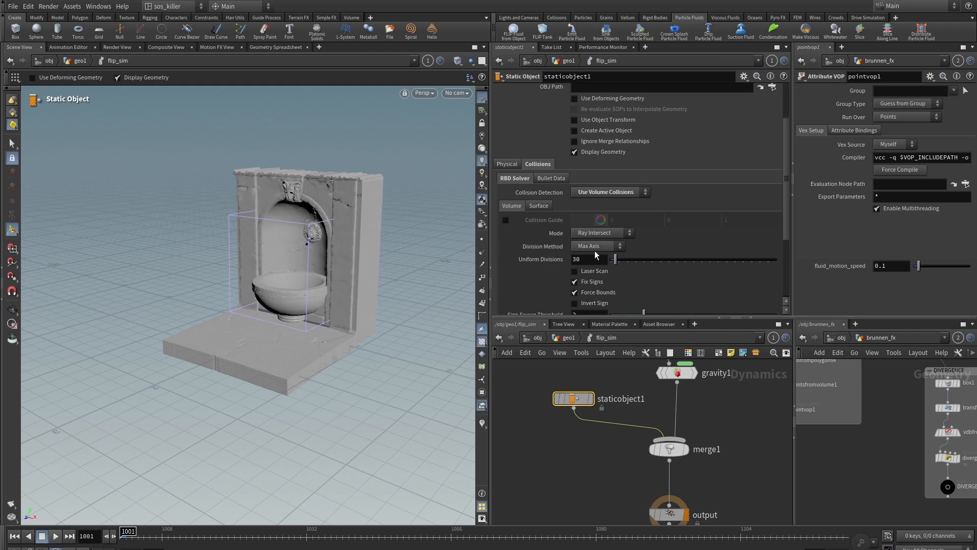
left_click(599, 235)
left_click(588, 306)
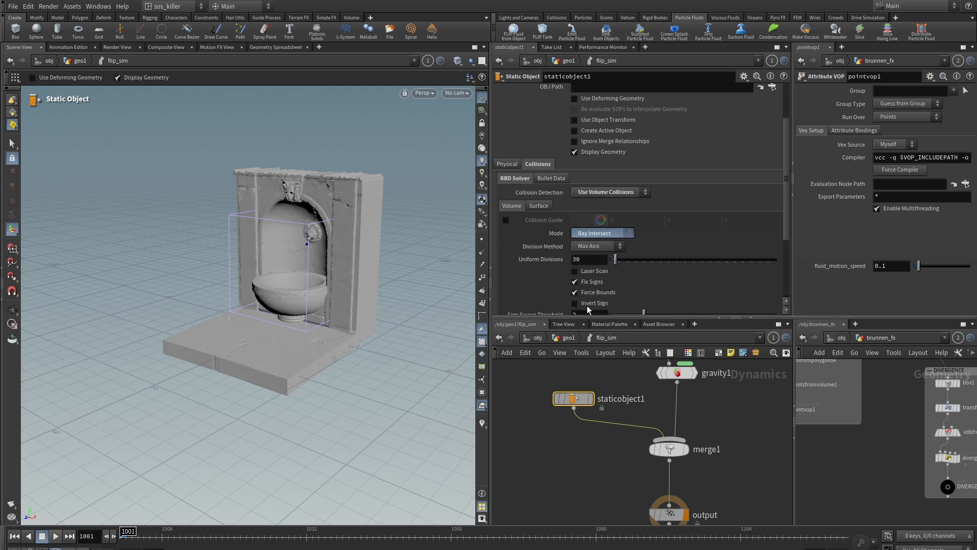
Step: Set staticobject1's Proxy Volume to the VDB null inside geo1
scroll(695, 242, "down", 8)
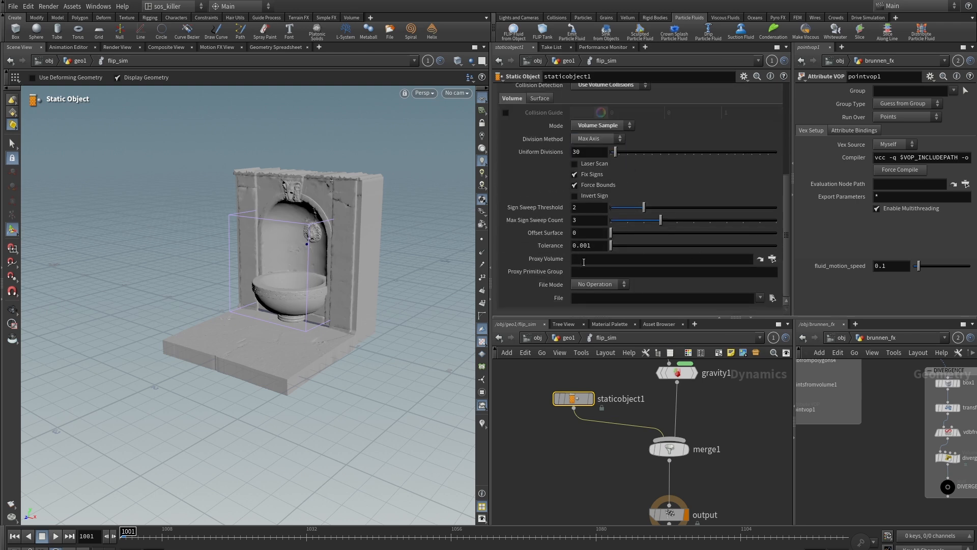
left_click(772, 259)
scroll(765, 246, "up", 5)
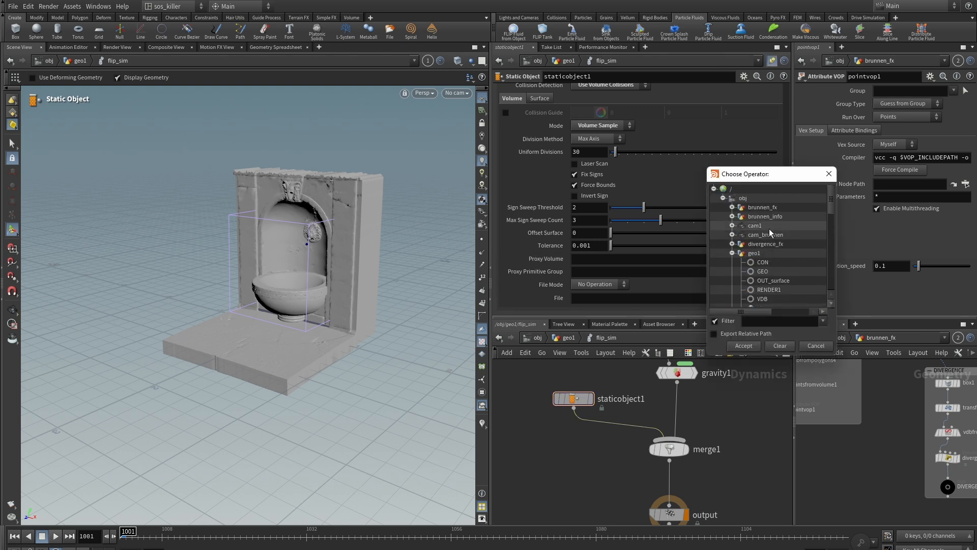
scroll(766, 244, "down", 1)
left_click(762, 271)
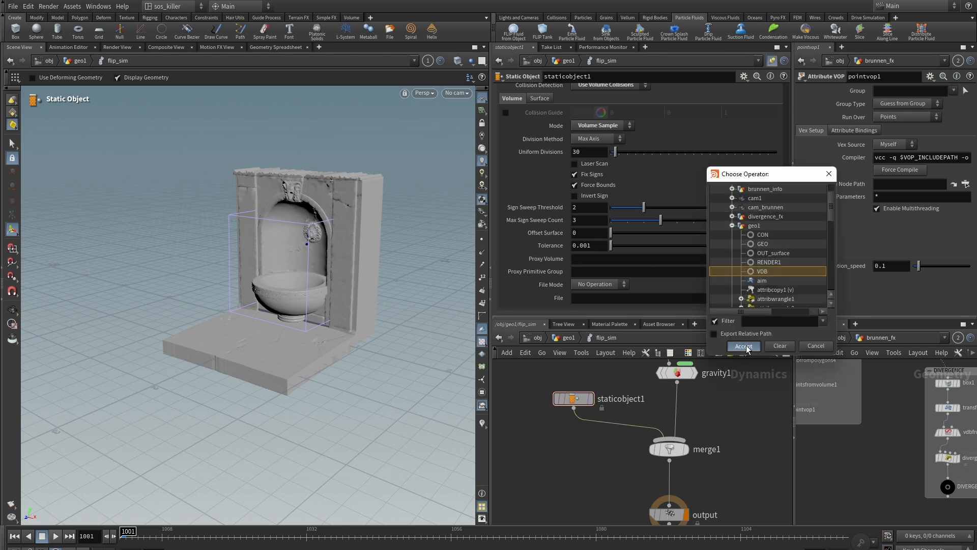
left_click(743, 345)
scroll(787, 193, "up", 3)
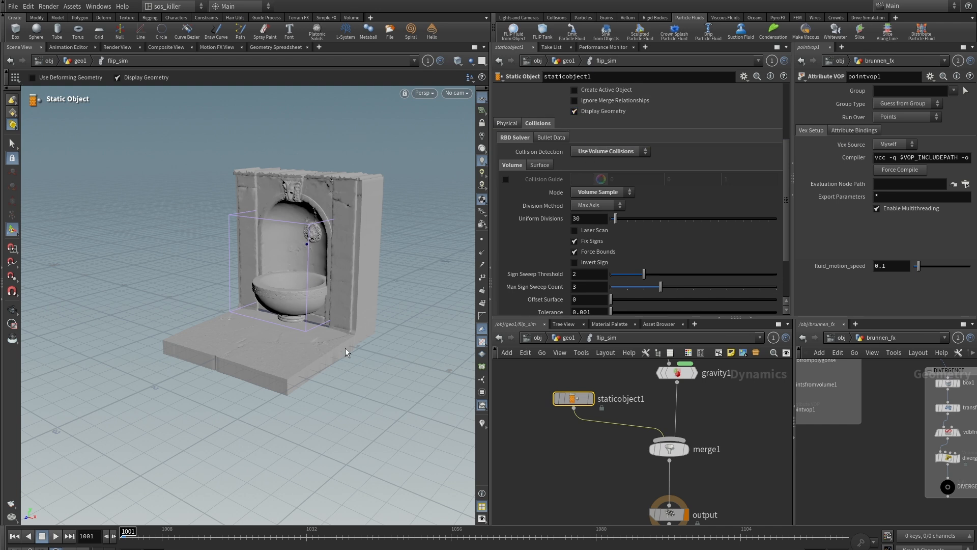
Step: Inspect the fountain's collision volume with the Collision Guide on and Display Geometry off, and restore both settings
left_click(574, 111)
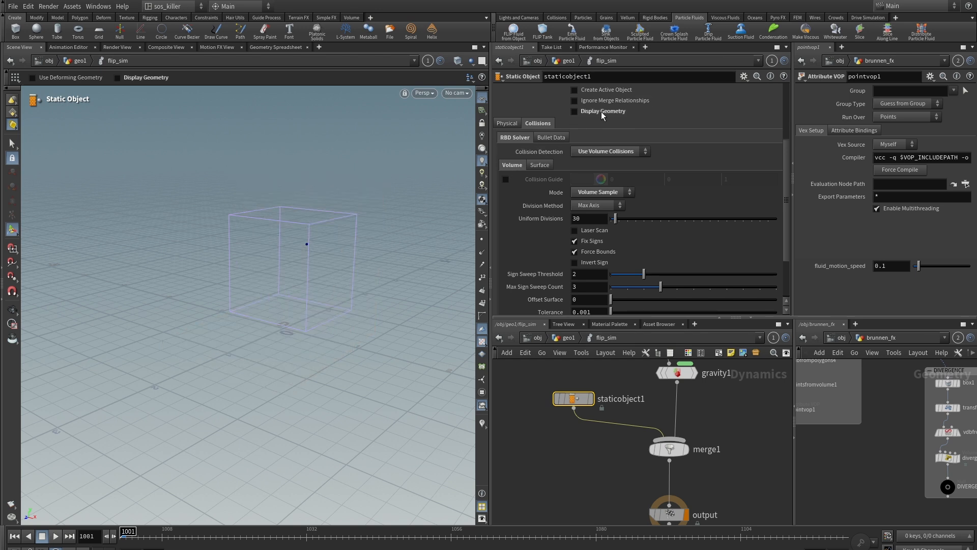
left_click(506, 180)
right_click_drag(281, 235, 526, 271, "alt")
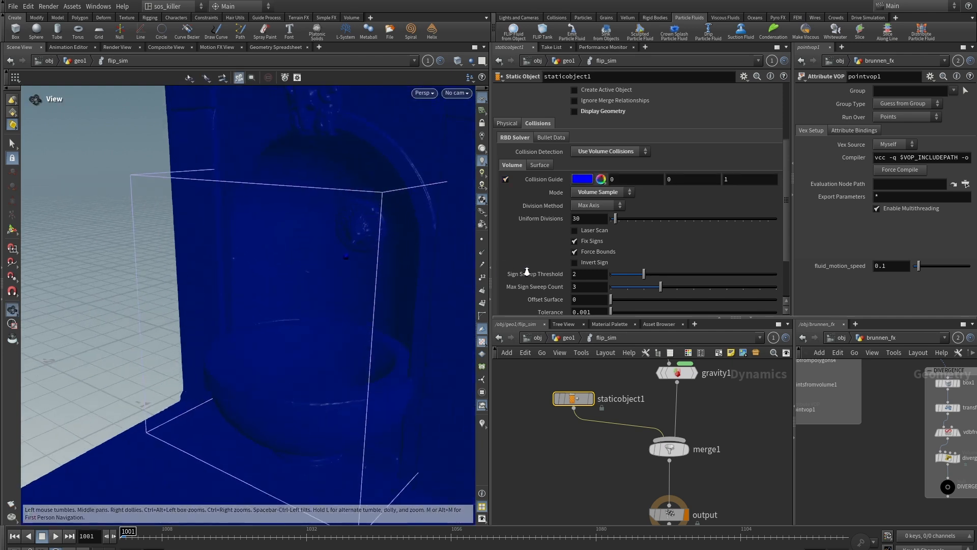
mouse_move(332, 269)
left_mouse_down("alt")
mouse_move(349, 258)
mouse_move(381, 277)
mouse_move(375, 303)
mouse_move(334, 271)
left_mouse_up("alt")
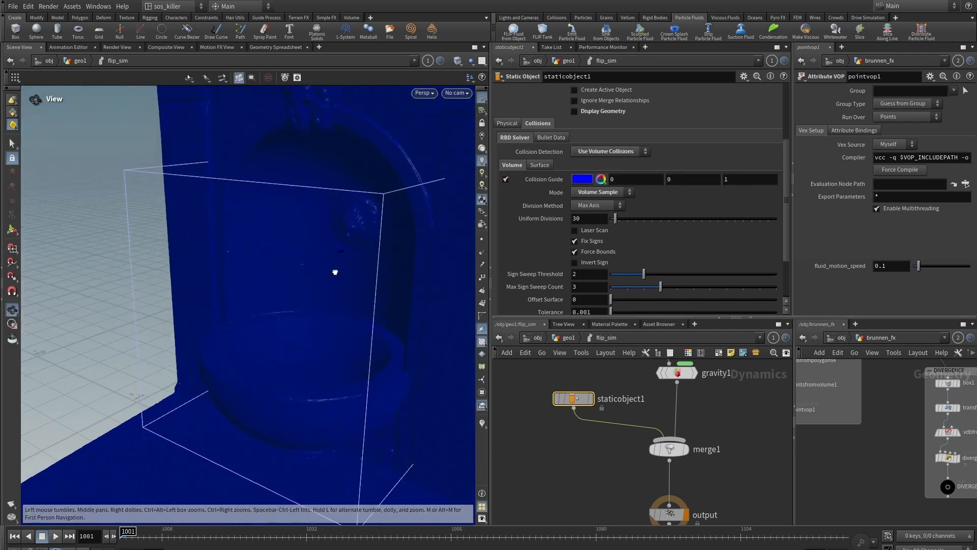
middle_click_drag(334, 270, 240, 204)
right_click_drag(241, 203, 196, 257, "alt")
left_click_drag(196, 257, 271, 240, "alt")
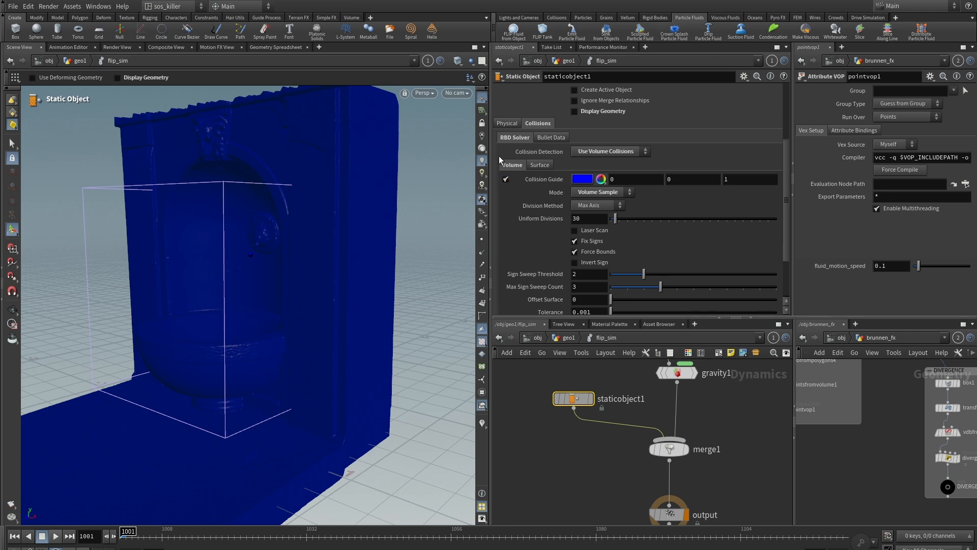
scroll(528, 158, "up", 2)
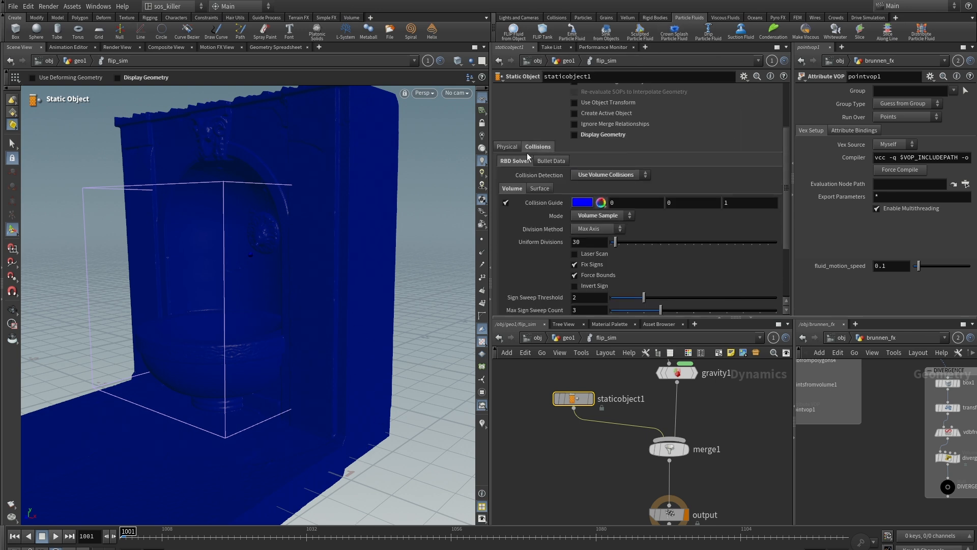
left_click(506, 203)
left_click(575, 135)
Step: Run the simulation to frame 1015 and examine the water stream hitting the fountain's basin
right_click_drag(335, 175, 227, 158, "alt")
left_click_drag(227, 157, 303, 208, "alt")
right_click_drag(303, 209, 417, 242)
middle_click_drag(377, 241, 307, 258)
right_click_drag(307, 257, 408, 264)
middle_click_drag(338, 257, 350, 231)
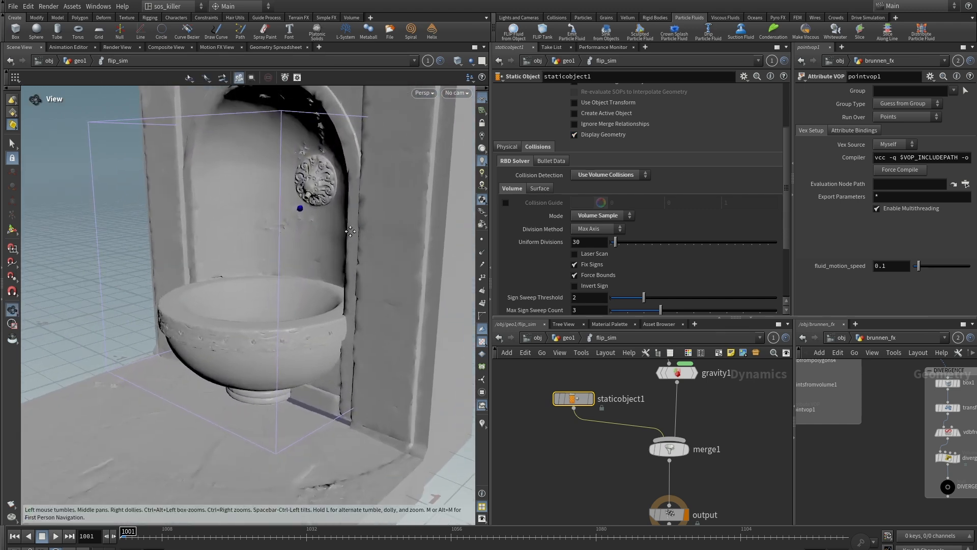
key("Return")
left_click(56, 539)
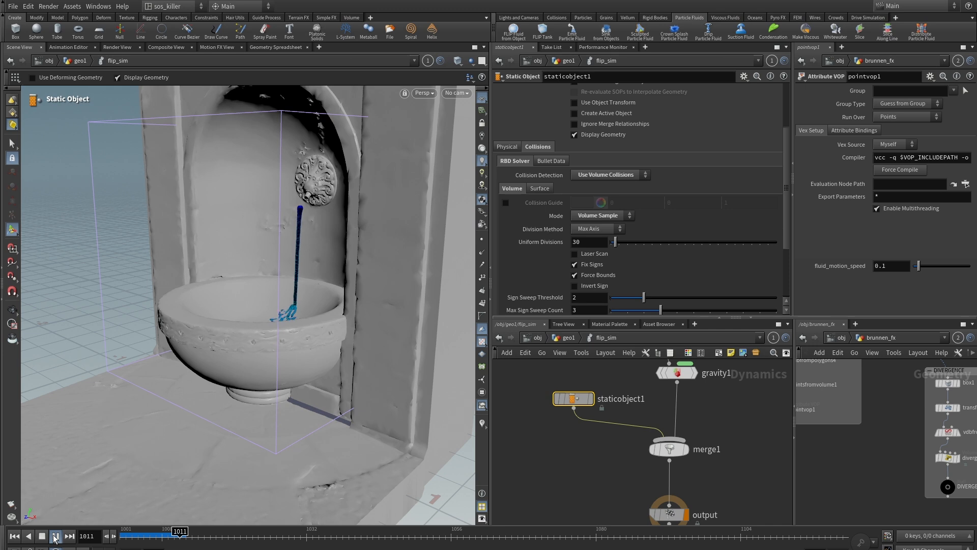
left_click(45, 536)
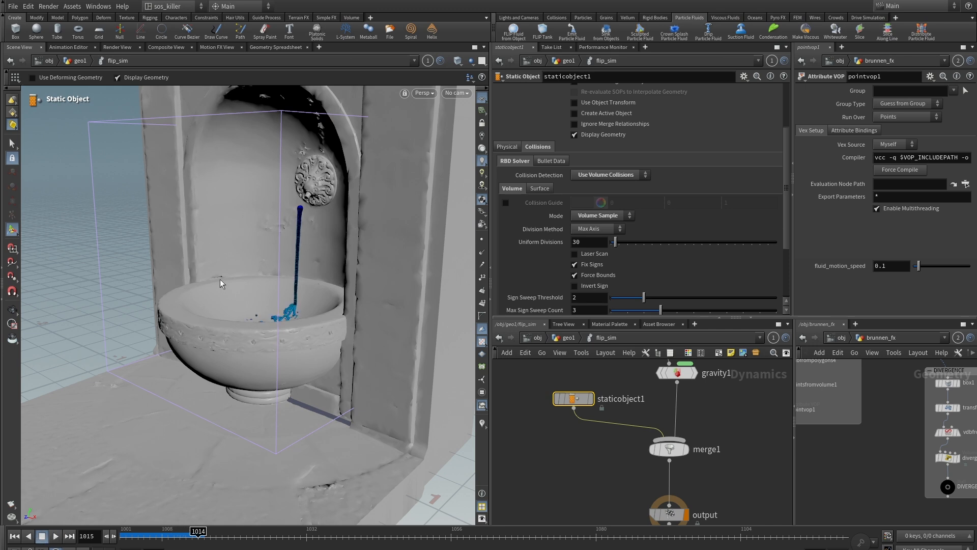
right_click_drag(220, 283, 667, 344, "alt")
mouse_move(326, 305)
left_mouse_down("alt")
mouse_move(349, 349)
mouse_move(326, 318)
left_mouse_up("alt")
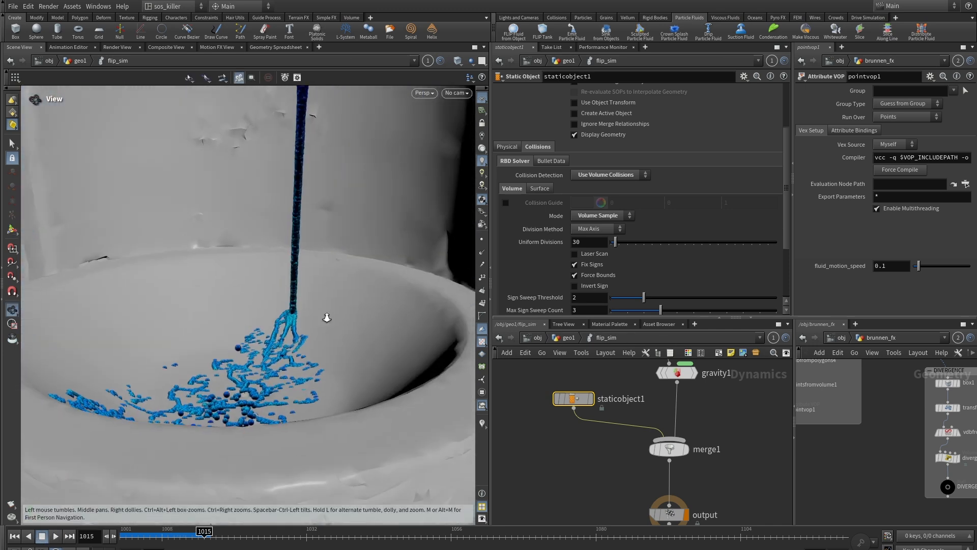
right_click_drag(327, 318, 316, 227, "alt")
left_click_drag(316, 227, 267, 279, "alt")
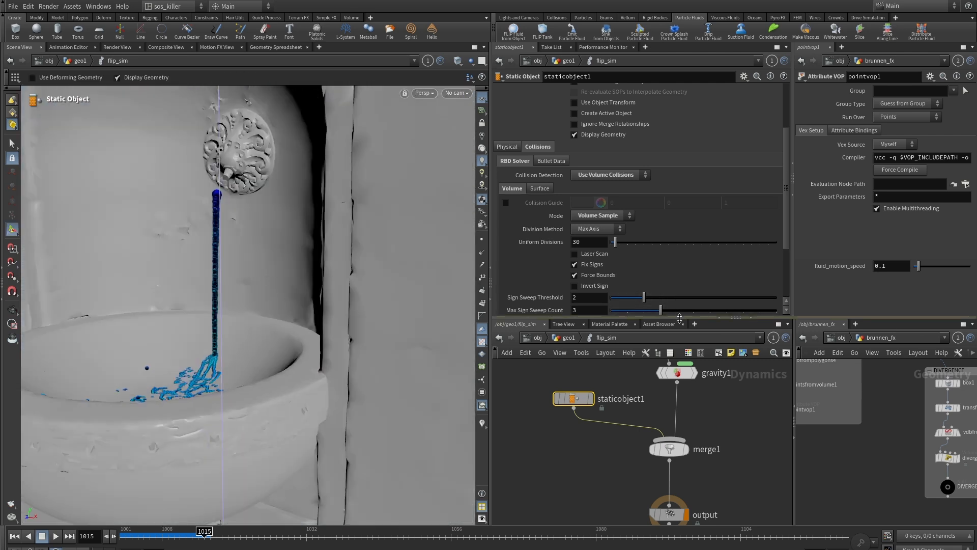
Step: Set the particle guide's Visualization on flipobject1 to Particles
left_click_drag(680, 318, 680, 144)
left_click(565, 308)
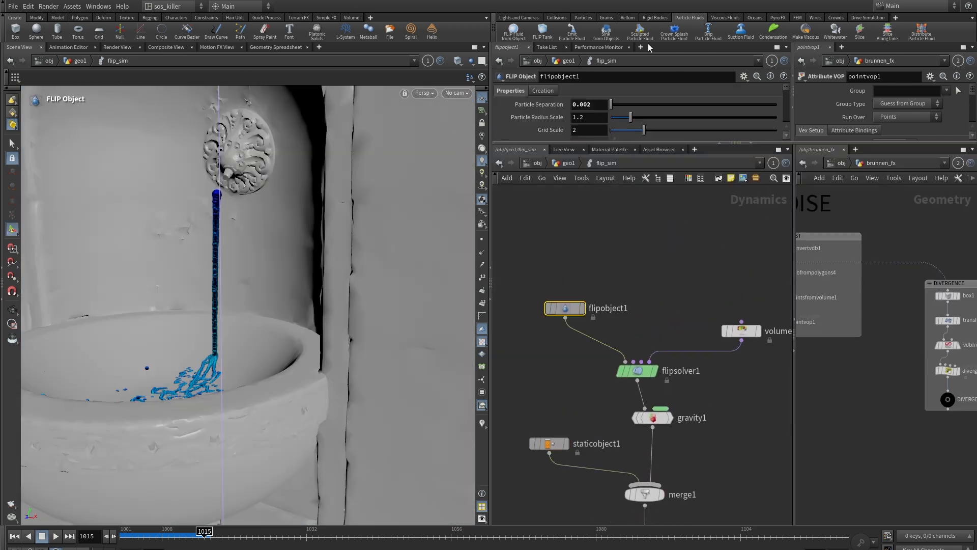
left_click_drag(620, 143, 630, 330)
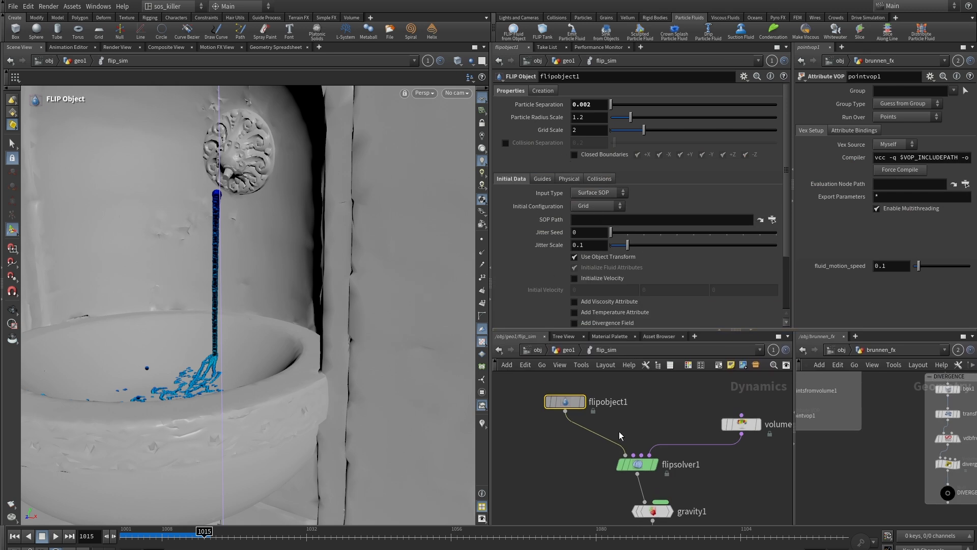
left_click(542, 179)
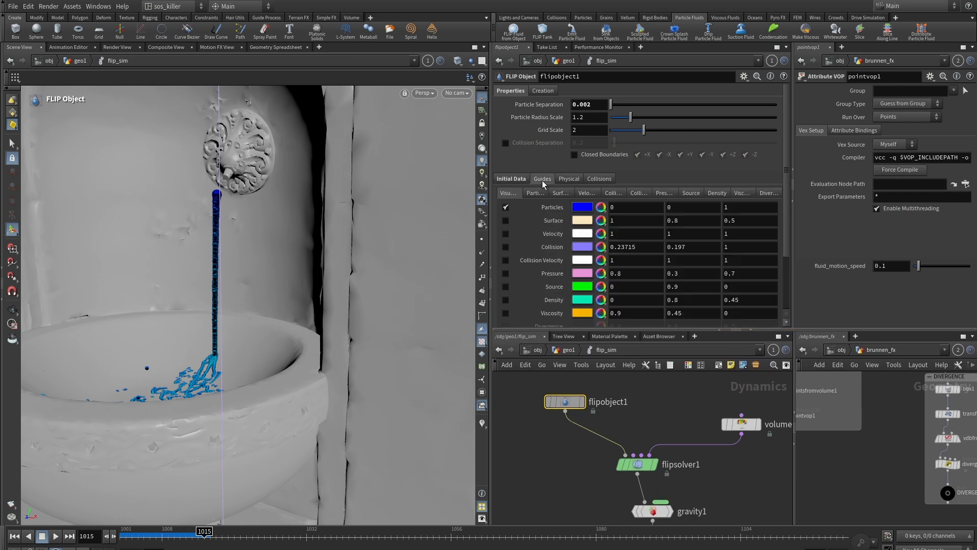
left_click(542, 193)
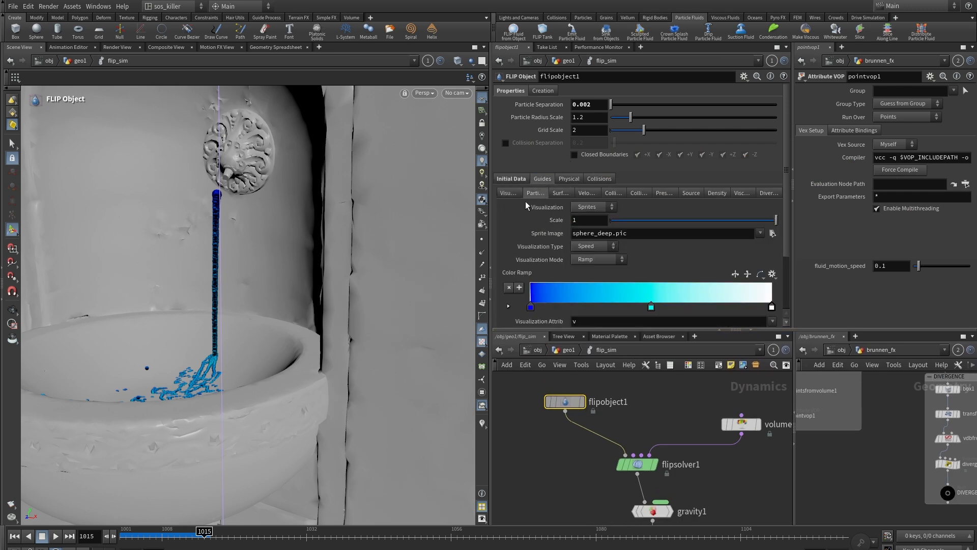
left_click(588, 209)
left_click(586, 248)
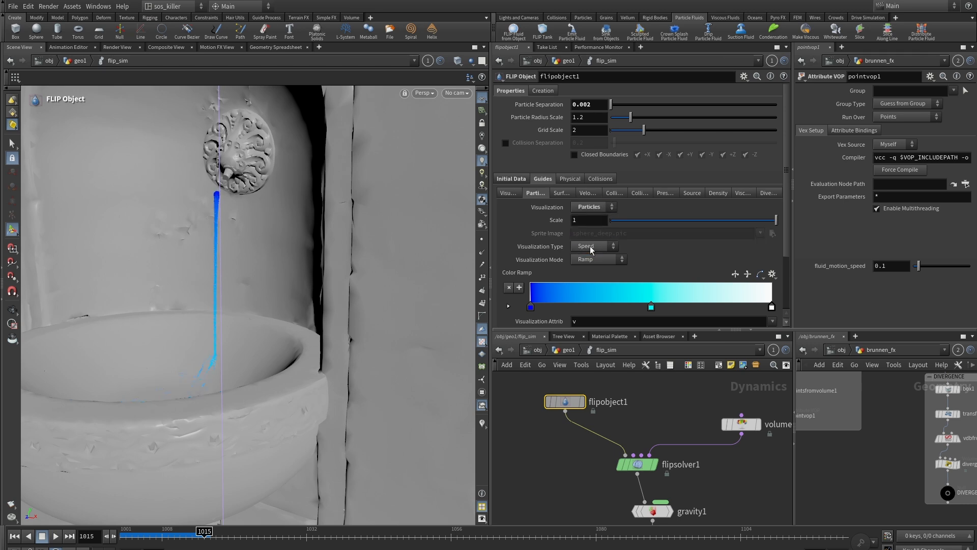
Step: Continue playing the simulation with the basin in view to check the water with the new particle display
left_click_drag(238, 245, 261, 253, "alt")
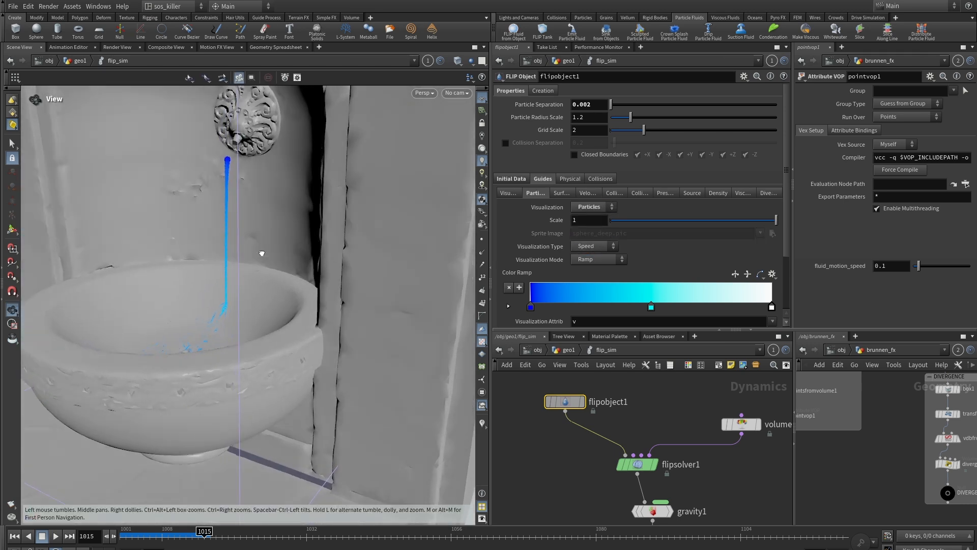
middle_click_drag(210, 299, 225, 294, "alt")
key("Return")
left_click(56, 535)
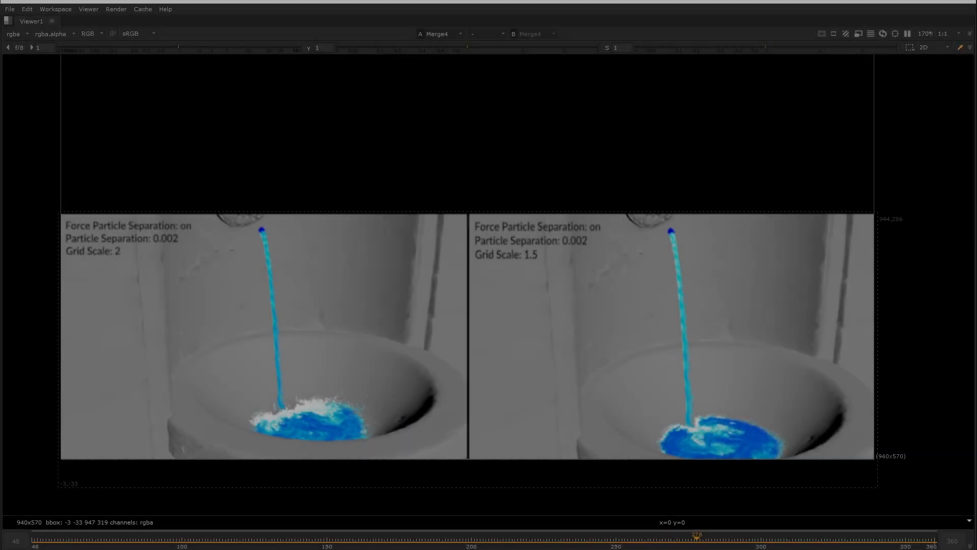
Step: In Nuke, show the Merge1 comparison of Particle Separation off versus on in the maximized viewer
key("space")
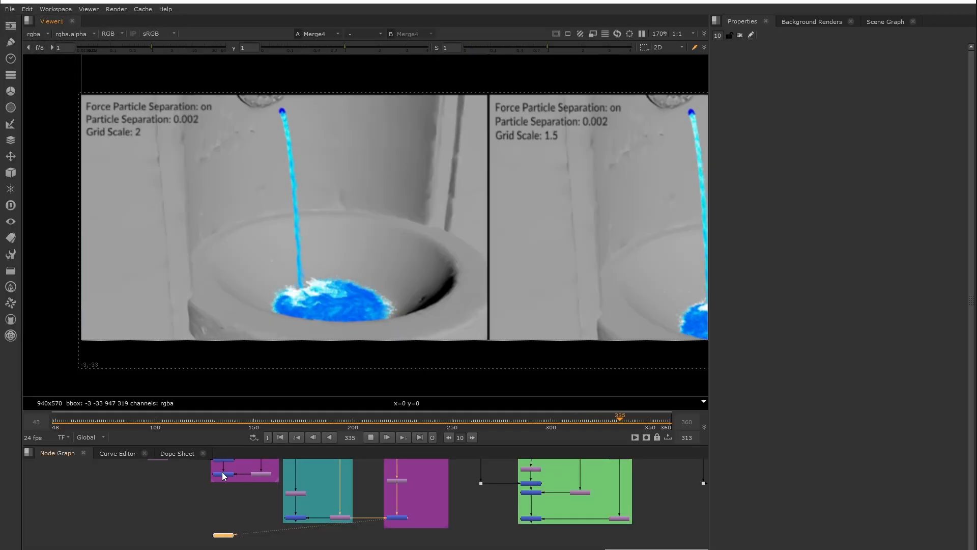
key("1")
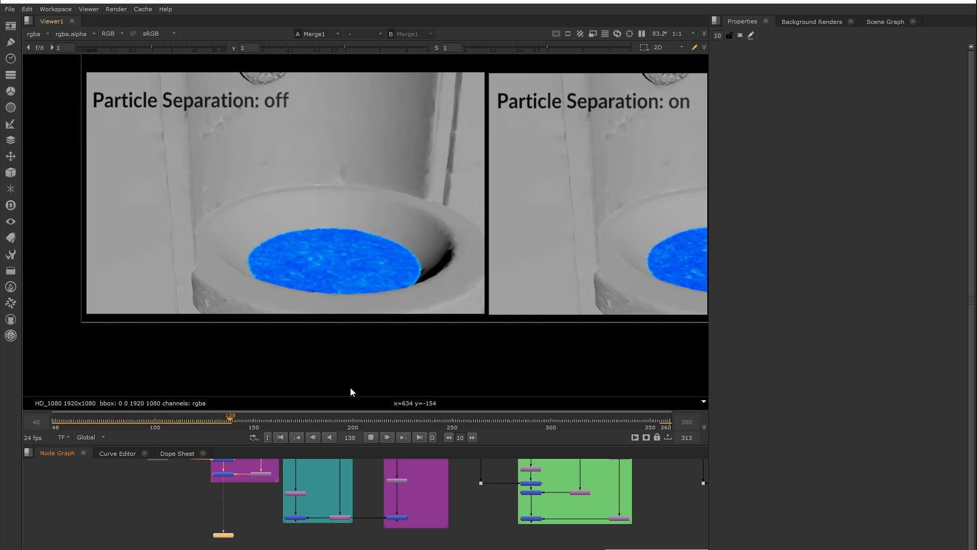
key("space")
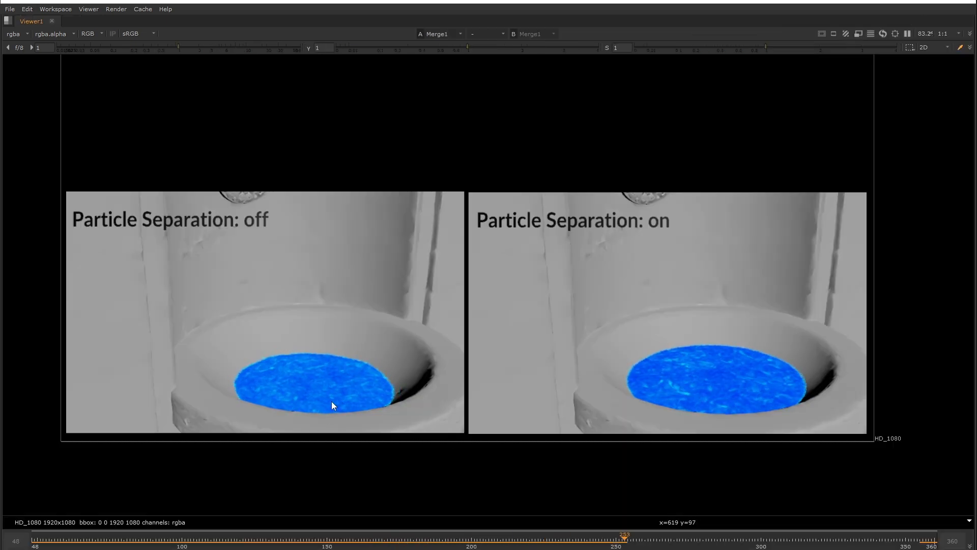
Step: Show the Merge6 comparison of Particle Separation 0.002 versus 0.001 in the maximized viewer
key("space")
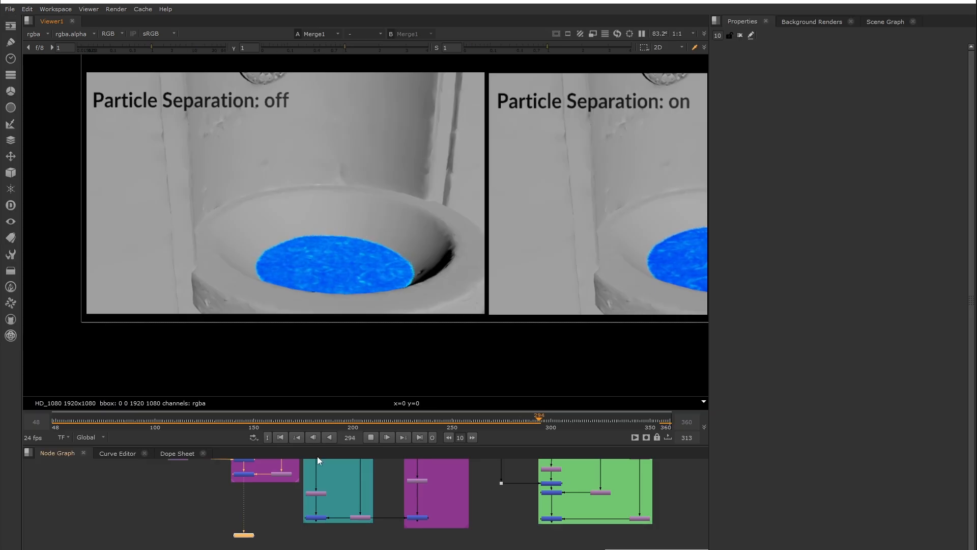
left_click(318, 518)
key("1")
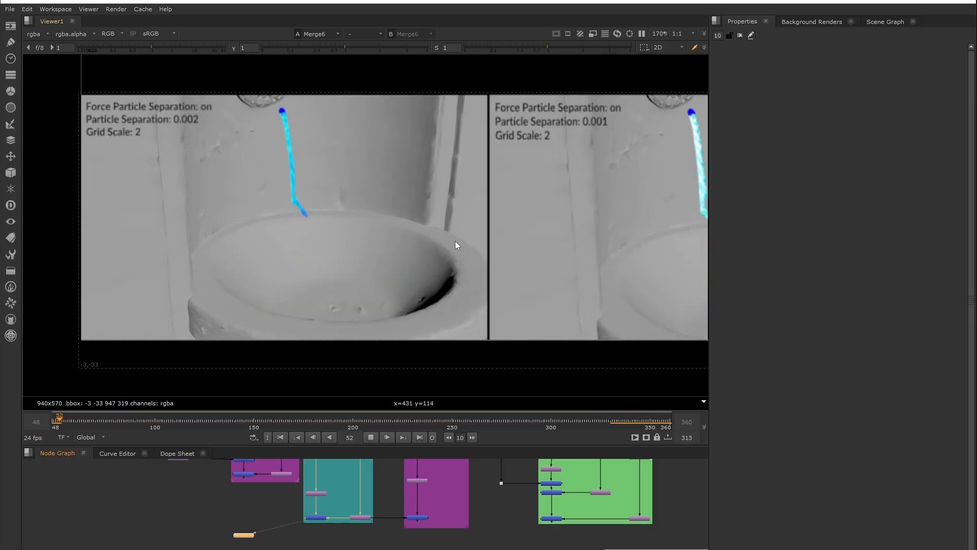
key("space")
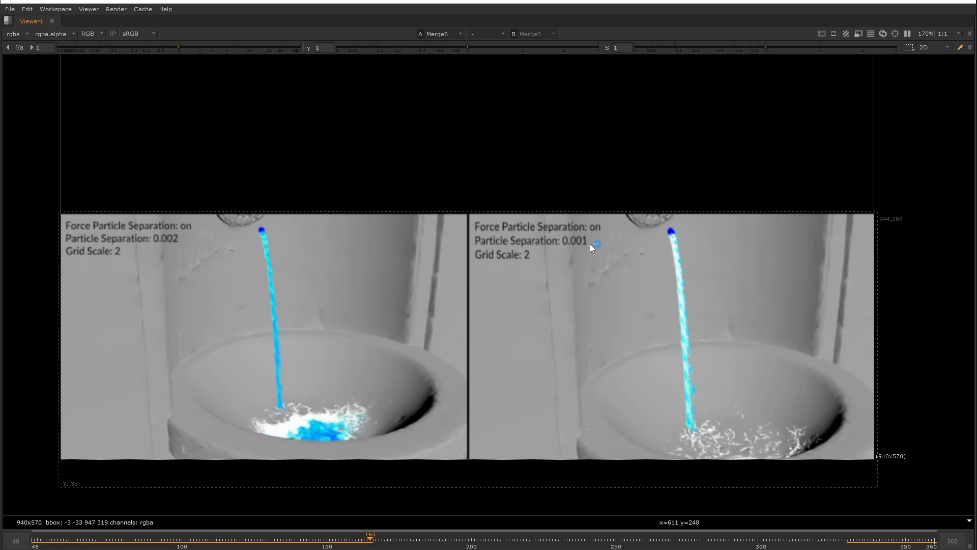
Step: Show the Merge4 comparison of Grid Scale 2 versus 1.5 in the maximized viewer
key("space")
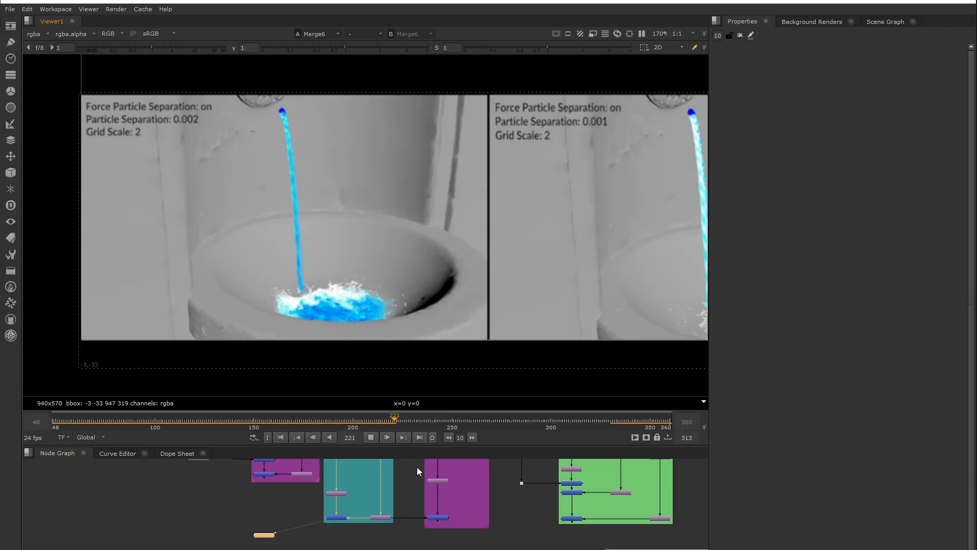
left_click(451, 520)
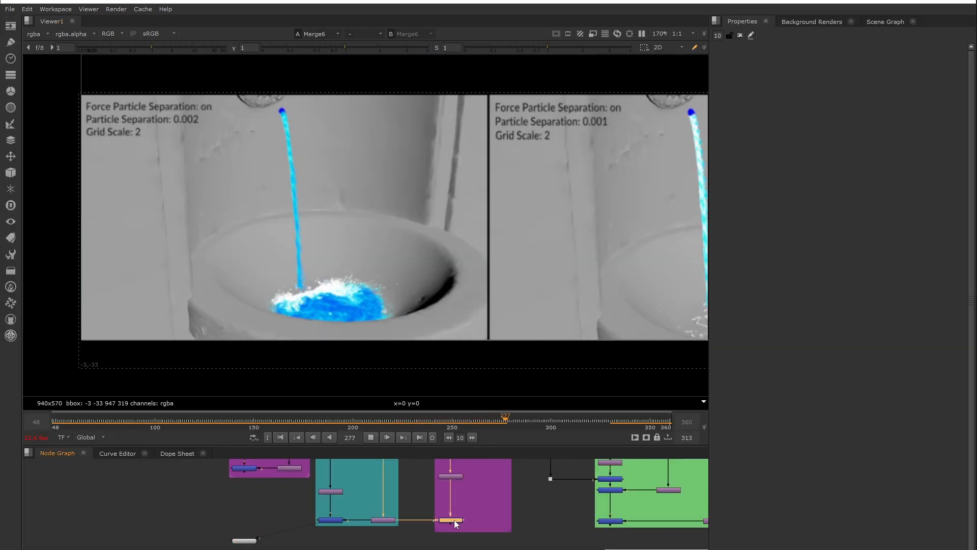
key("1")
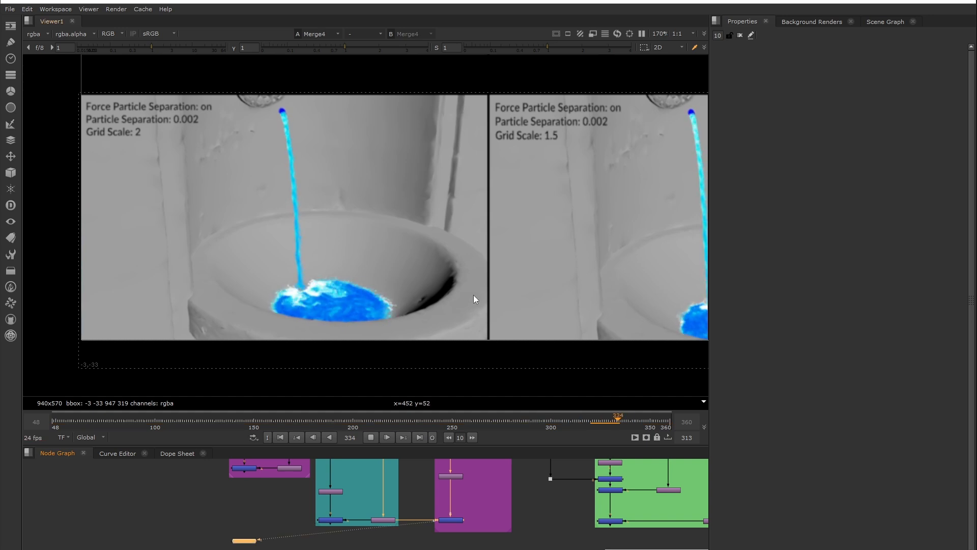
key("space")
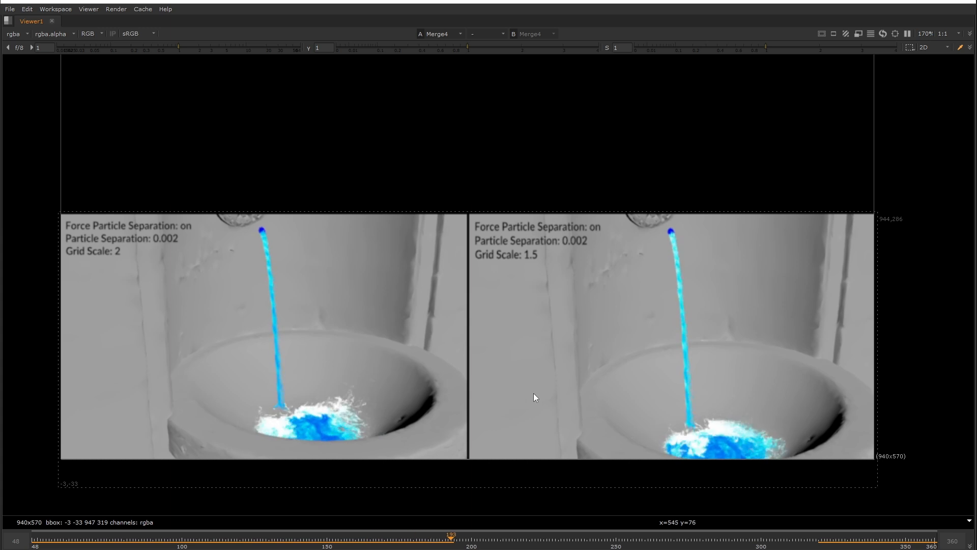
Step: Show the Merge7 comparison of Time Scale 0.1 with and without Gravity -47.5 in the viewer
key("space")
scroll(566, 509, "down", 1)
middle_click_drag(573, 512, 437, 485)
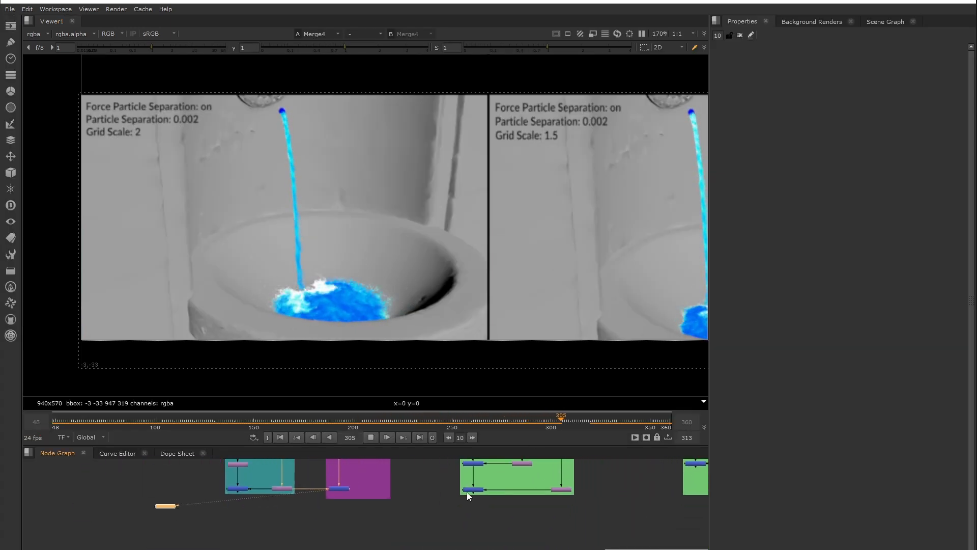
left_click(472, 491)
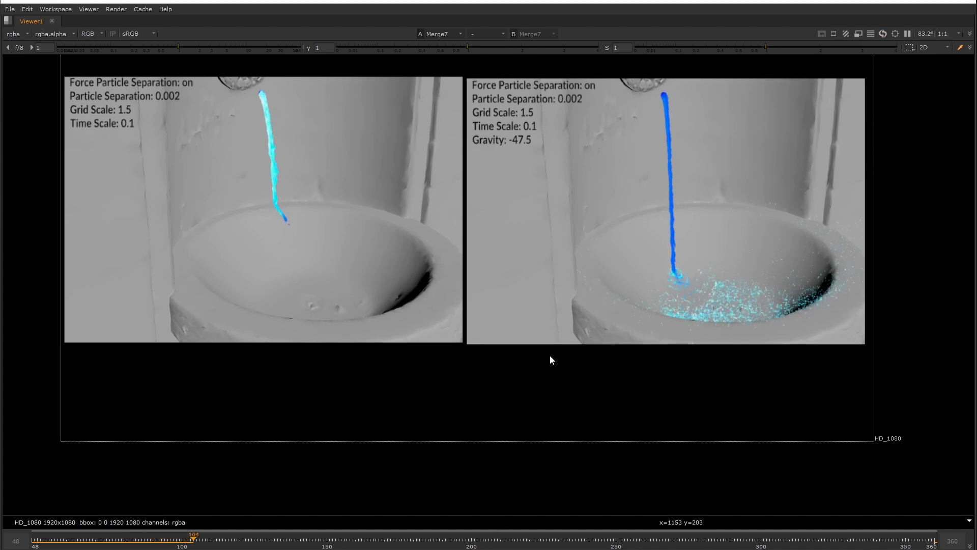
Step: Show the Merge9 comparison with and without the divergence field in the maximized viewer and rewind it to frame 48
key("space")
mouse_move(651, 497)
middle_mouse_down("alt")
mouse_move(520, 511)
mouse_move(656, 502)
middle_mouse_up("alt")
middle_click_drag(662, 504, 473, 524)
middle_click_drag(473, 519, 522, 512, "alt")
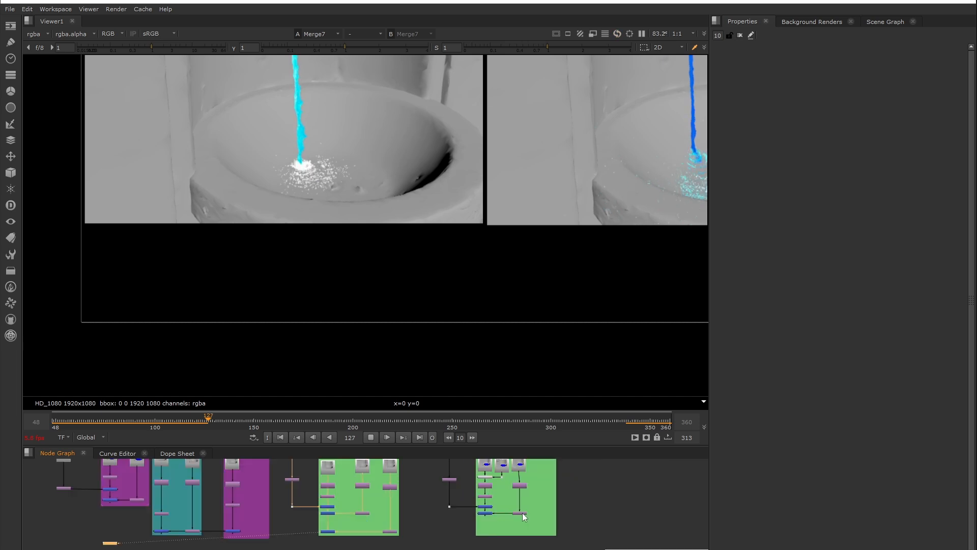
left_click(485, 513)
key("1")
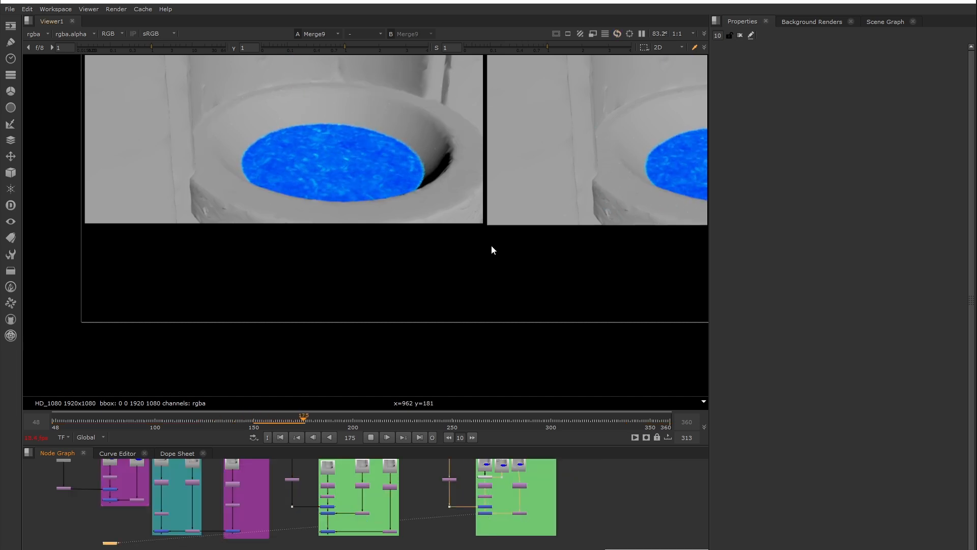
key("space")
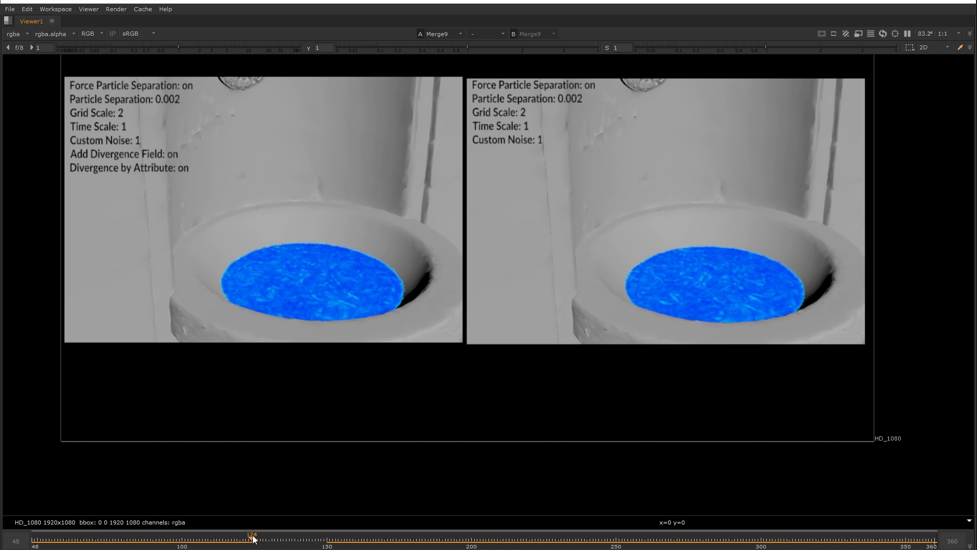
left_click_drag(251, 537, 22, 537)
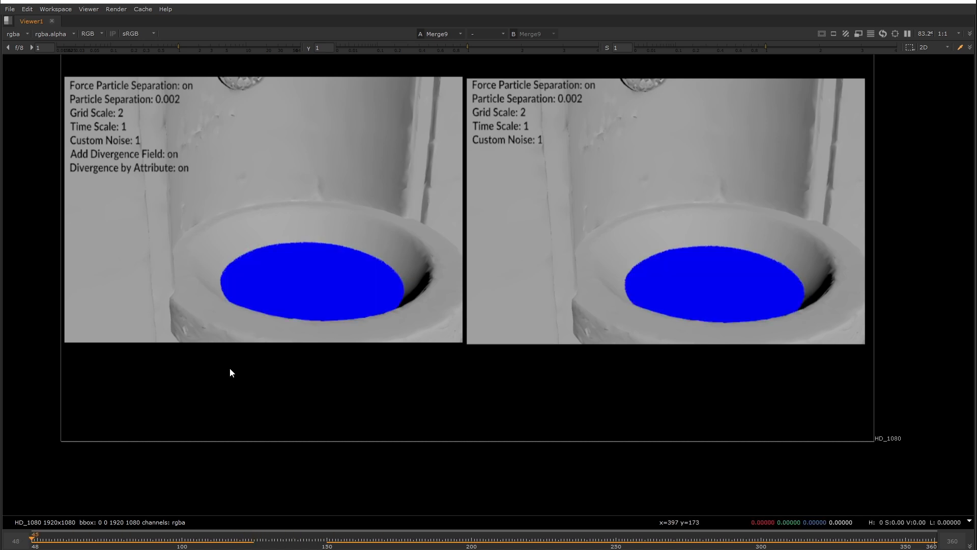